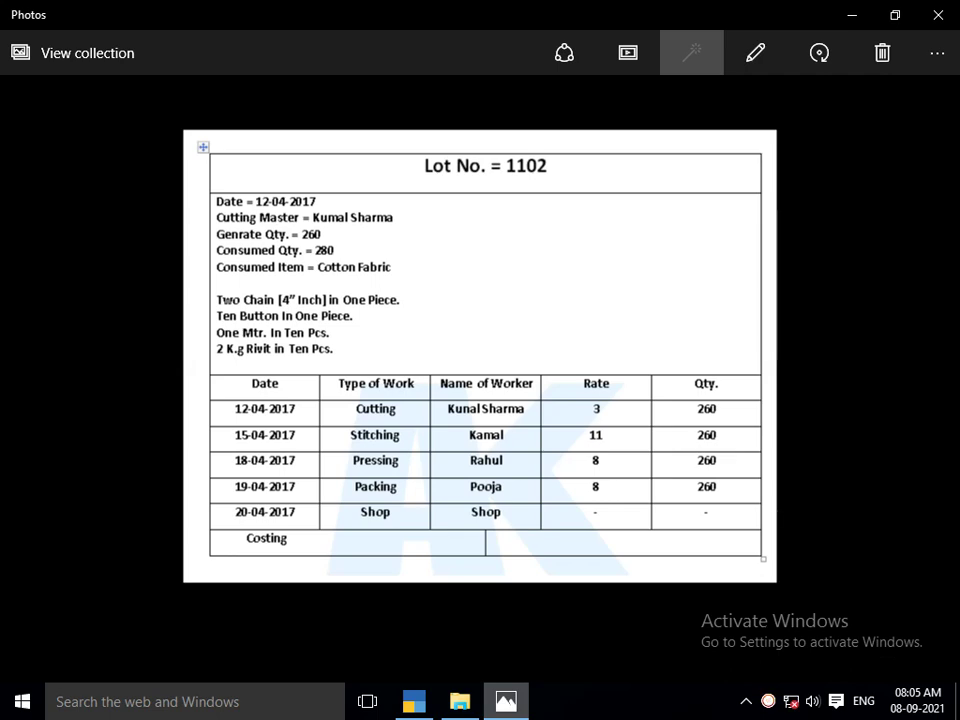
Compare the Lot 1101 and Lot 1102 job-work sheets in Photos, then switch to TallyPrime
key("Left")
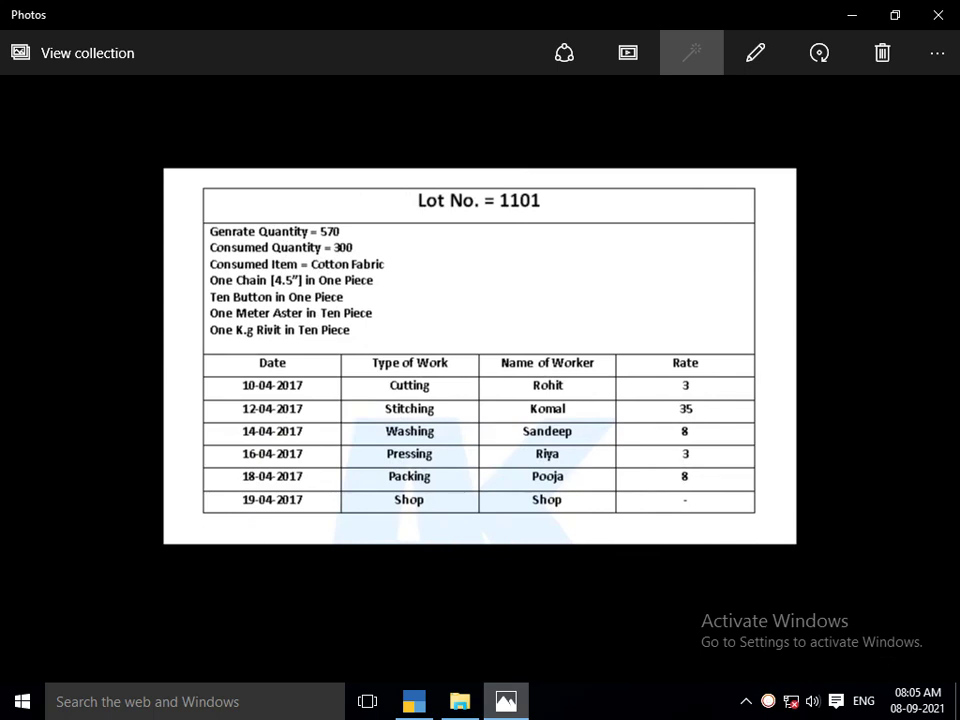
key("Right")
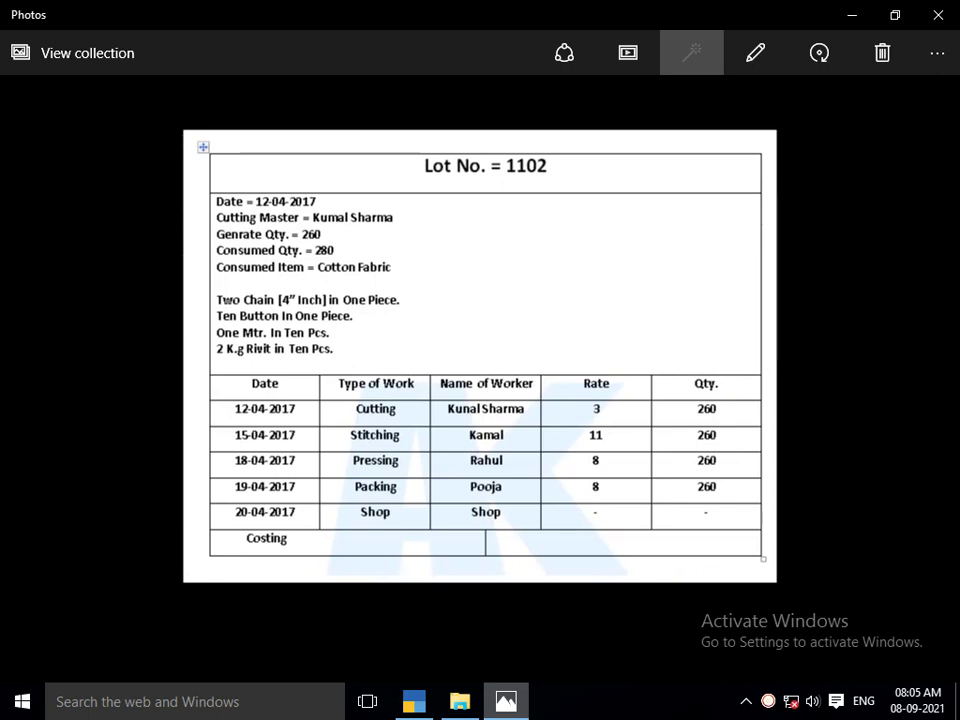
key("alt+F4")
key("Return")
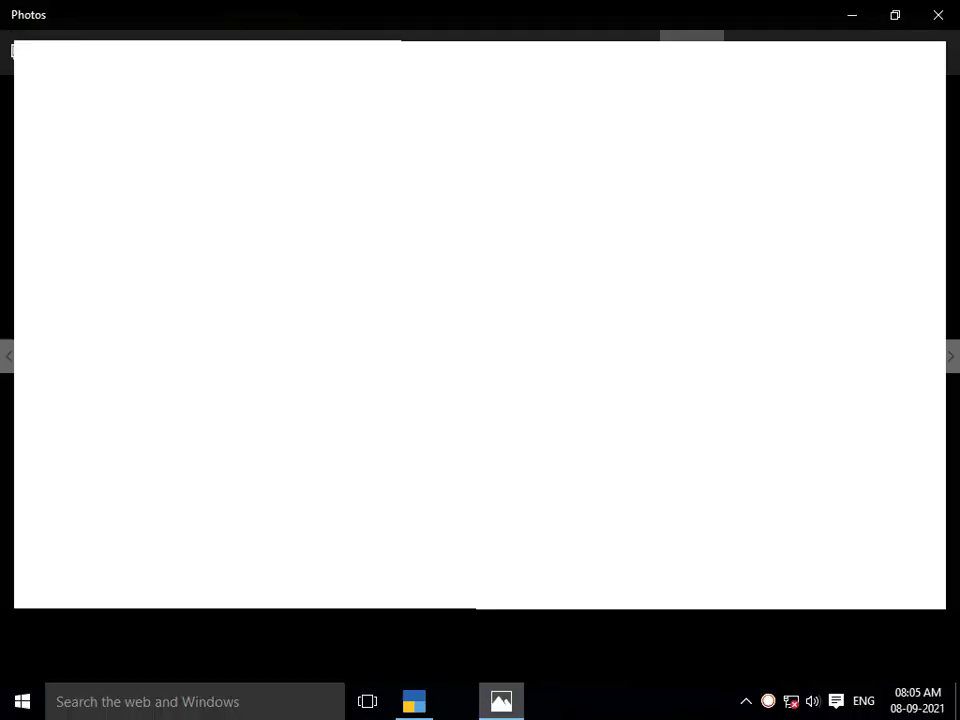
key("alt+Tab")
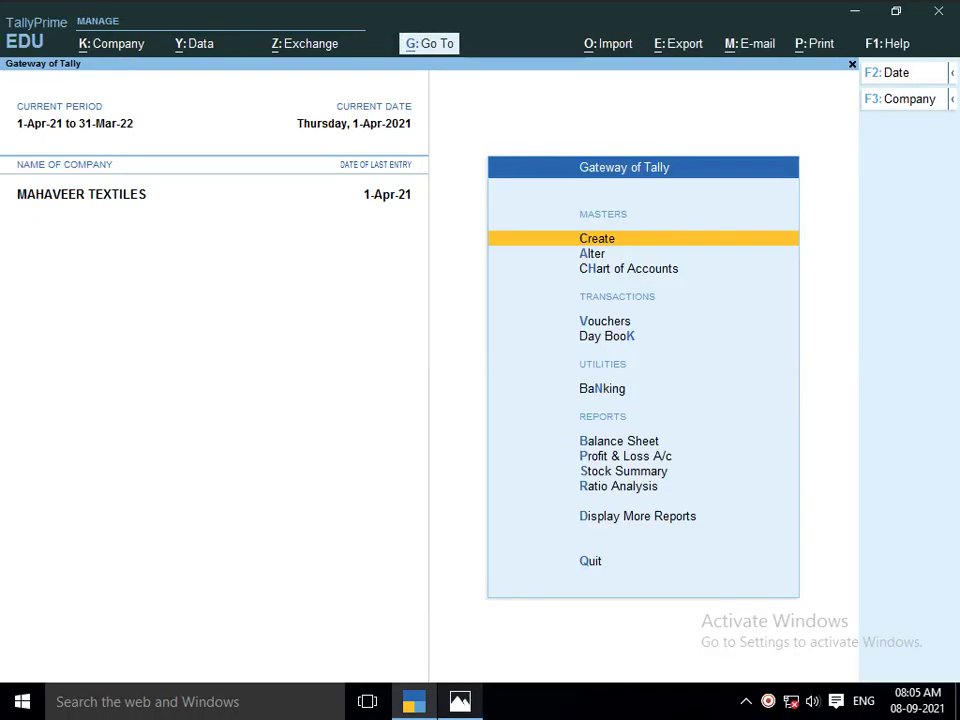
Start Stock Journal voucher No. 7 dated 1-Apr-21 from the Gateway of Tally
key("Down")
key("Down")
key("Down")
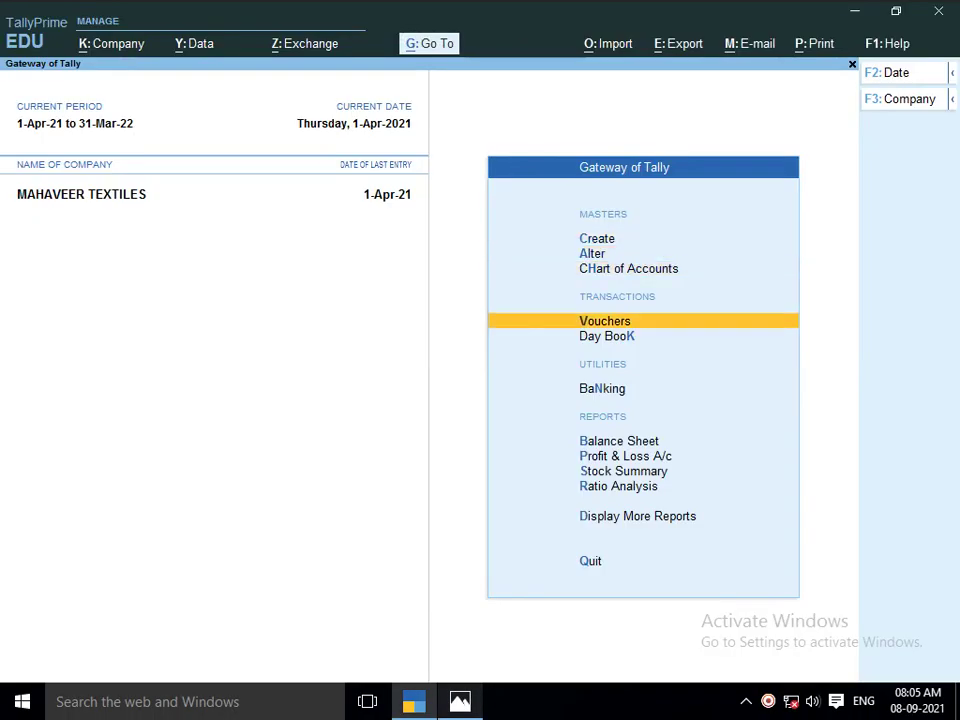
key("Return")
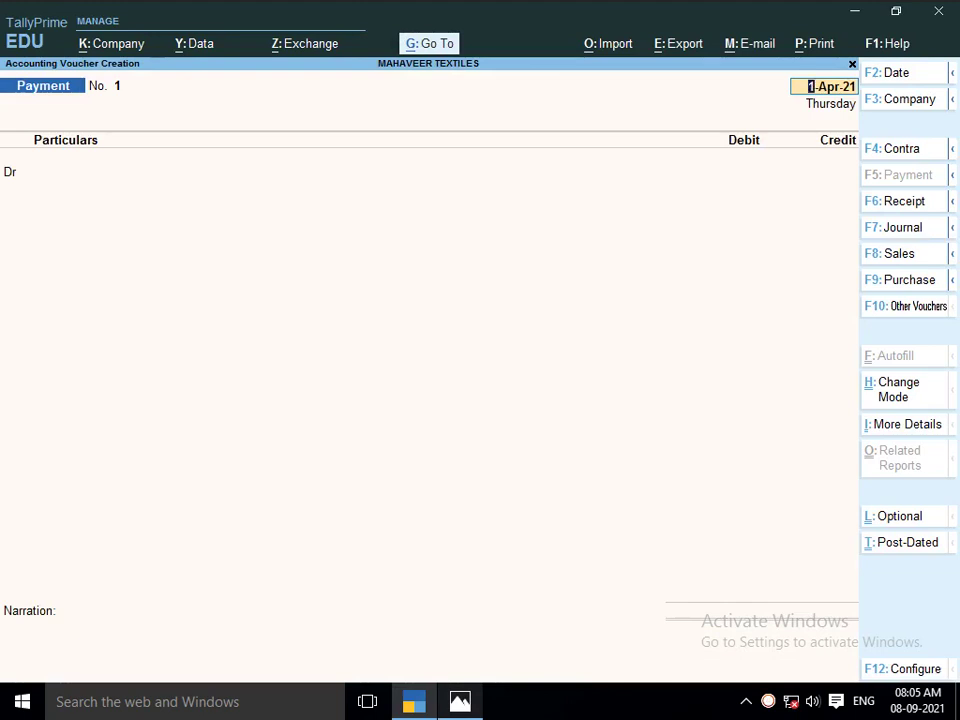
key("F10")
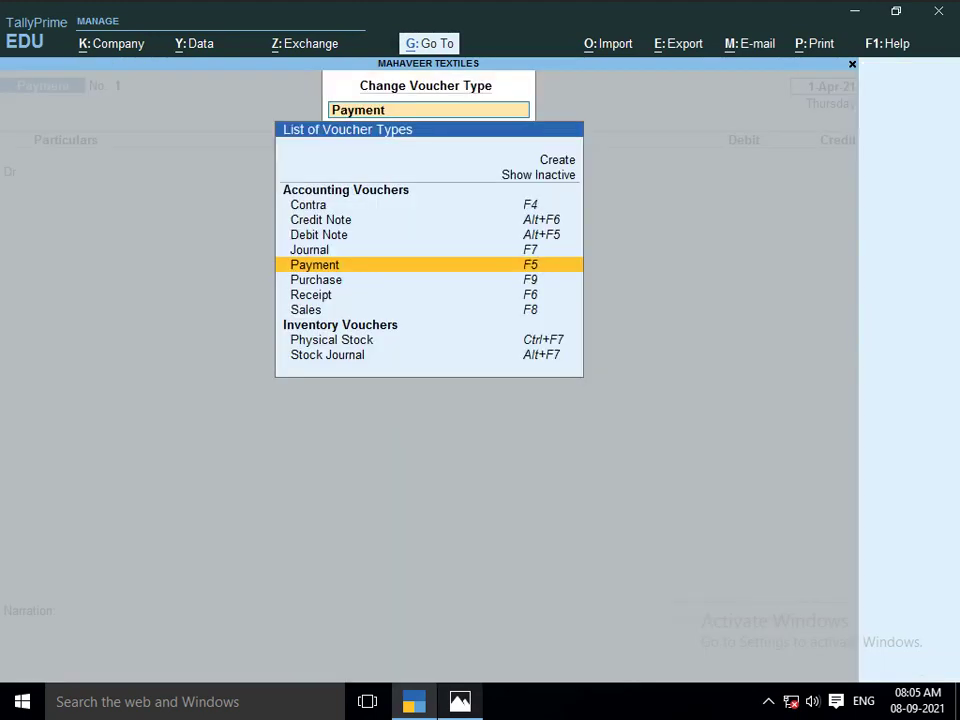
key("Down")
key("Down")
key("Down")
key("Down")
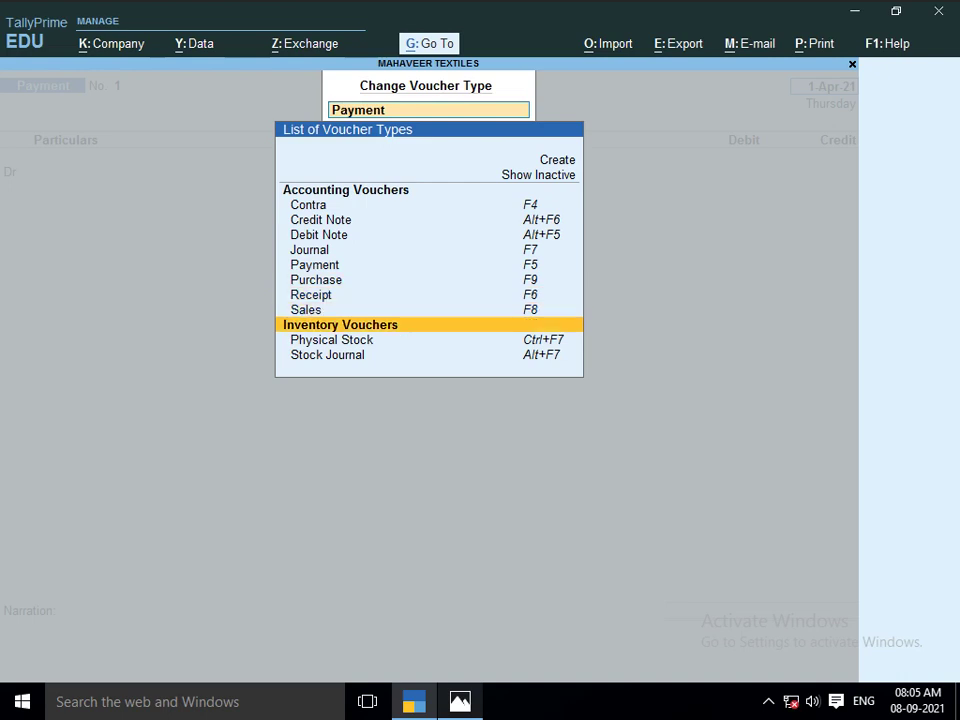
key("Down")
key("Down")
key("Return")
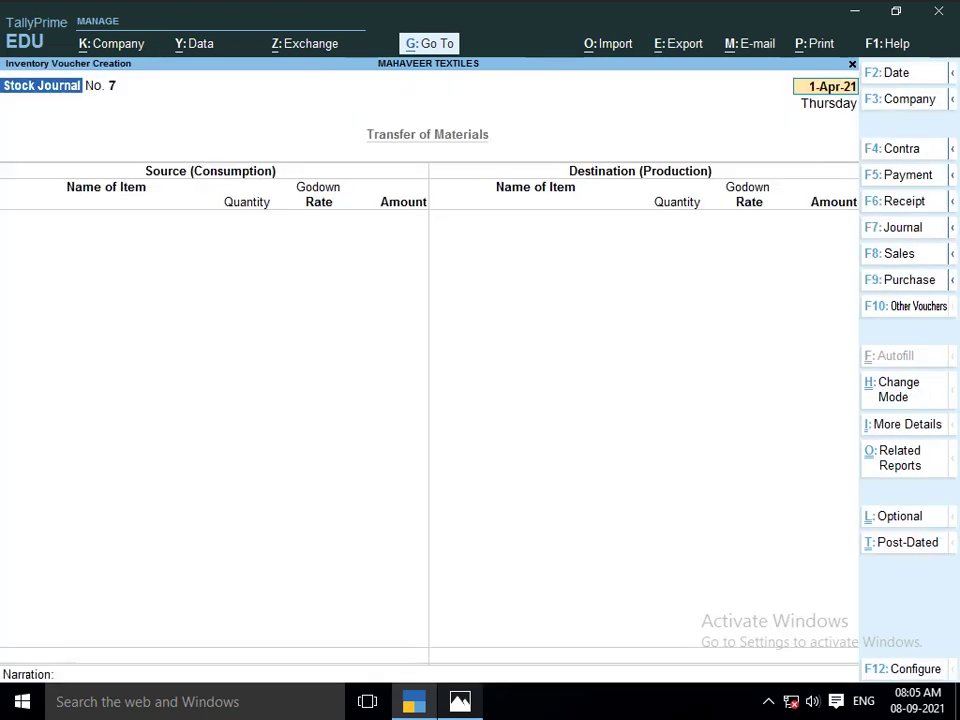
key("Return")
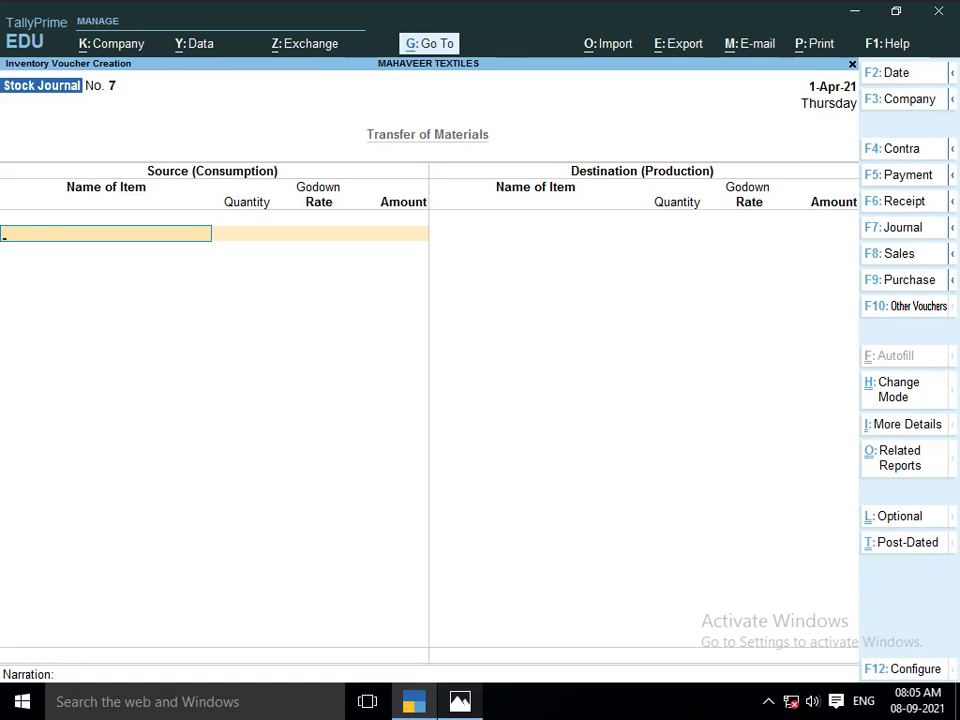
key("alt+Tab")
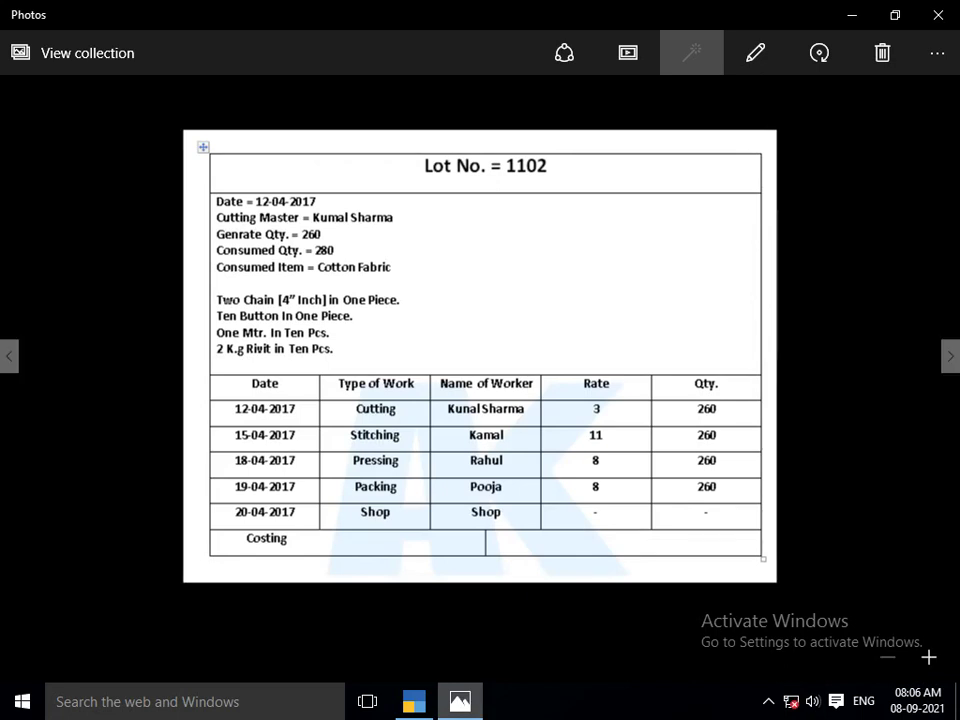
key("alt+Tab")
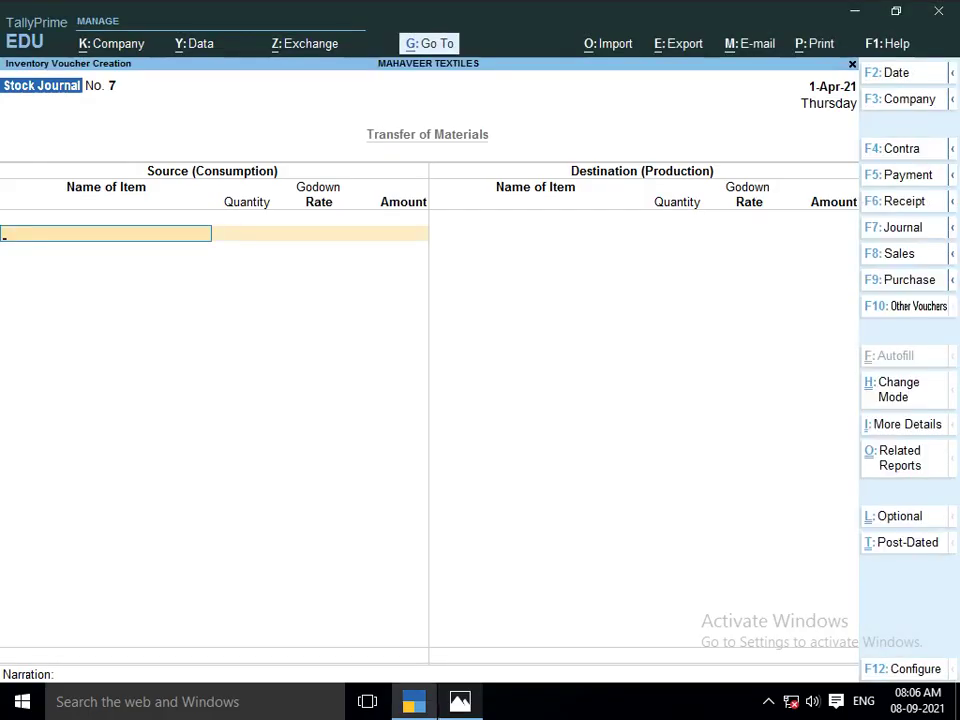
key("alt+Tab")
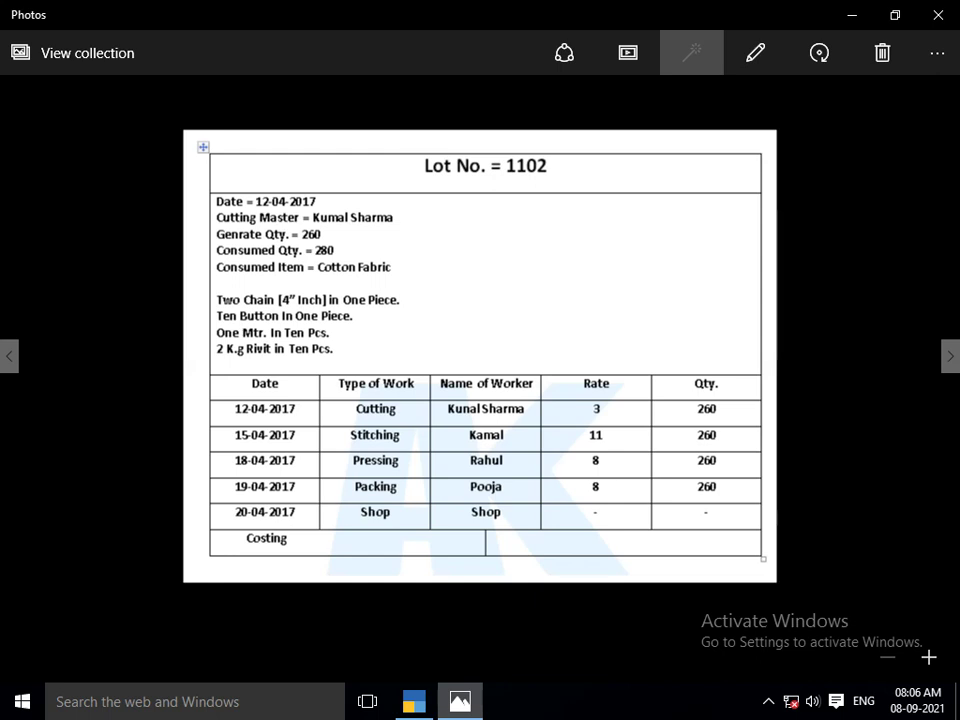
key("alt+Tab")
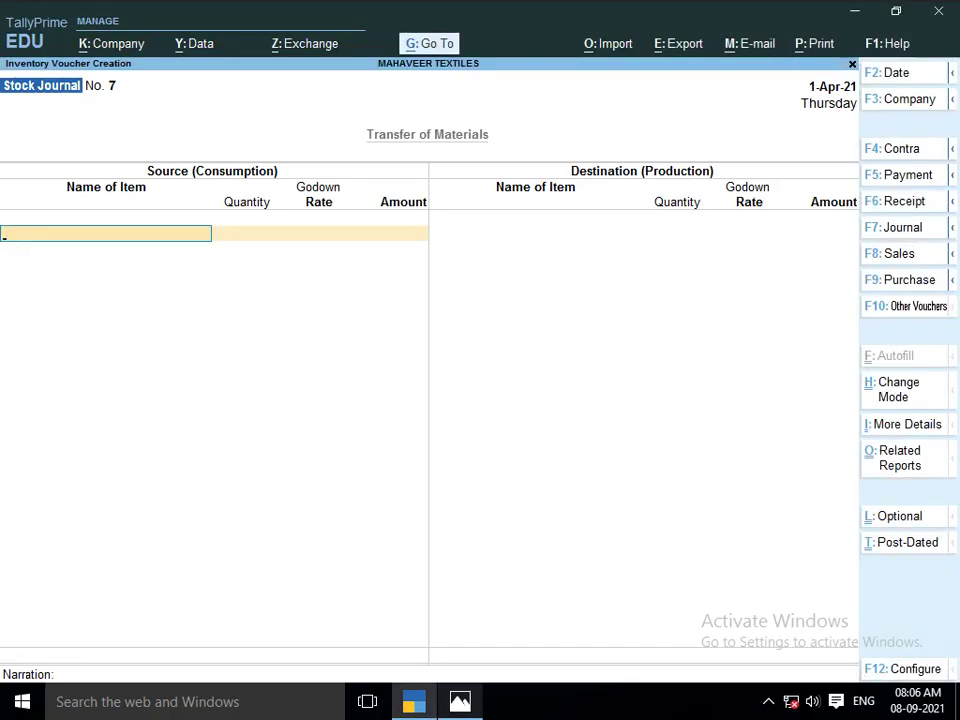
Consume 280 MTR of COTTON FABRICS from Main Location at 10.00/MTR, then view the Lot 1102 sheet
type("COT")
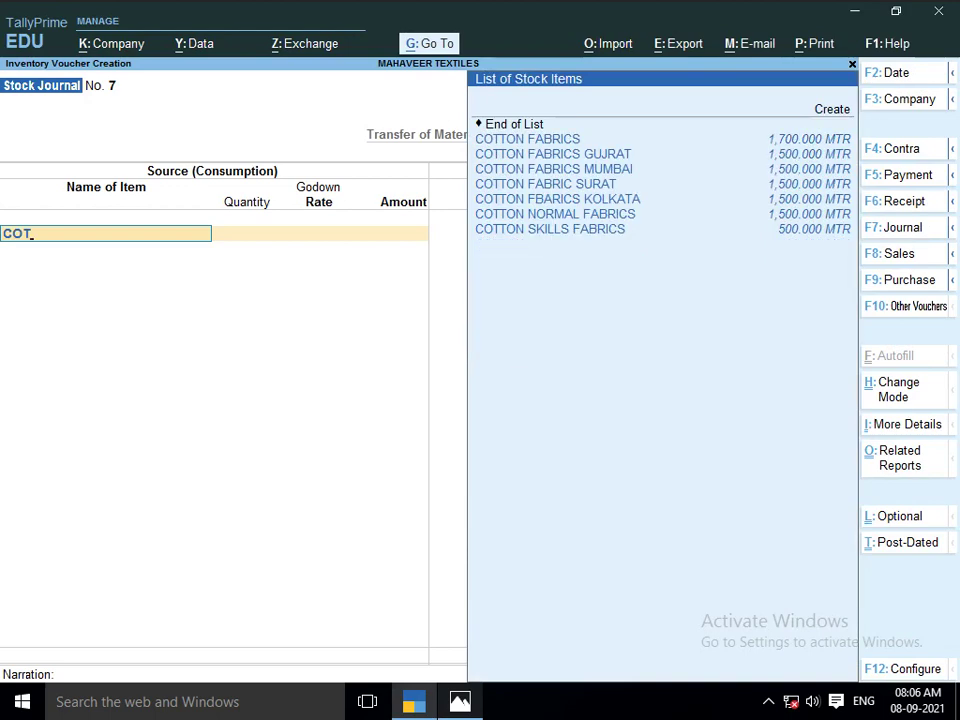
key("Down")
key("Up")
key("Return")
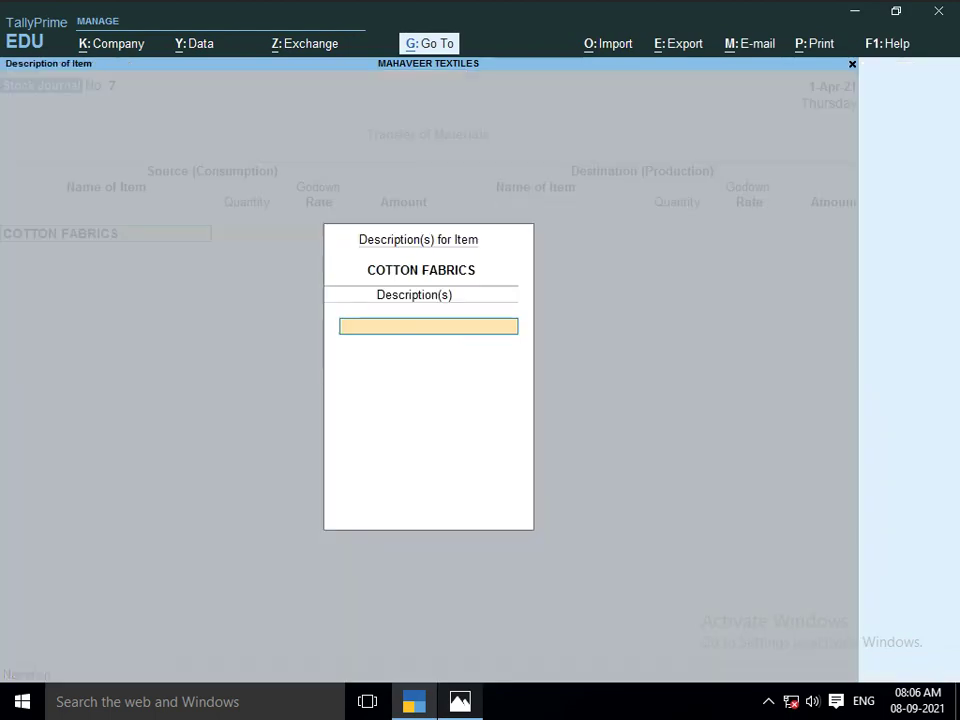
key("Return")
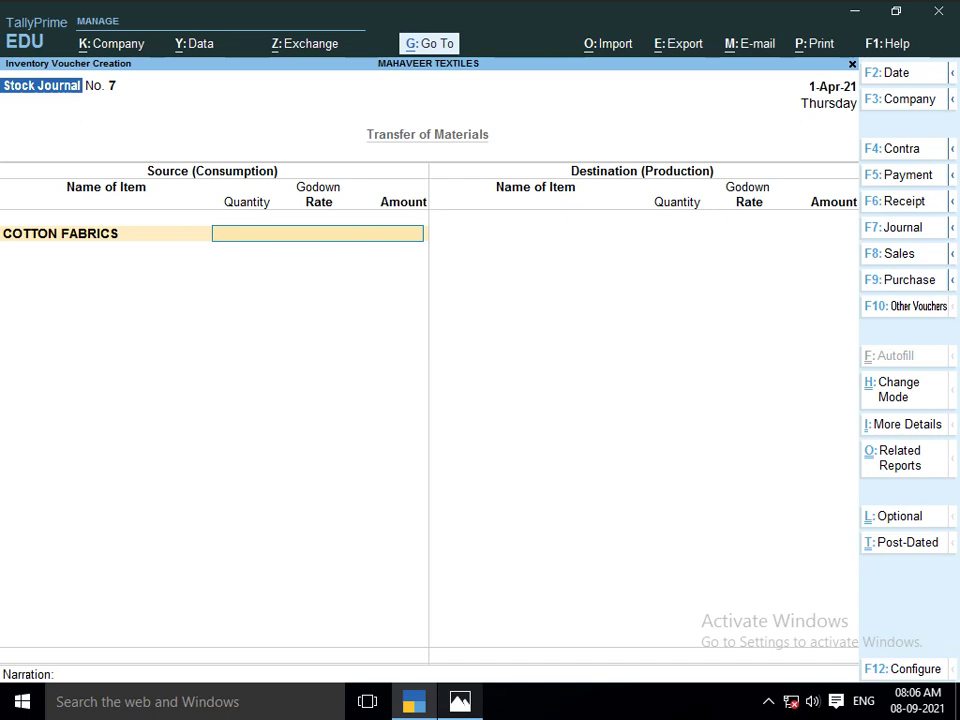
type("ma")
key("Return")
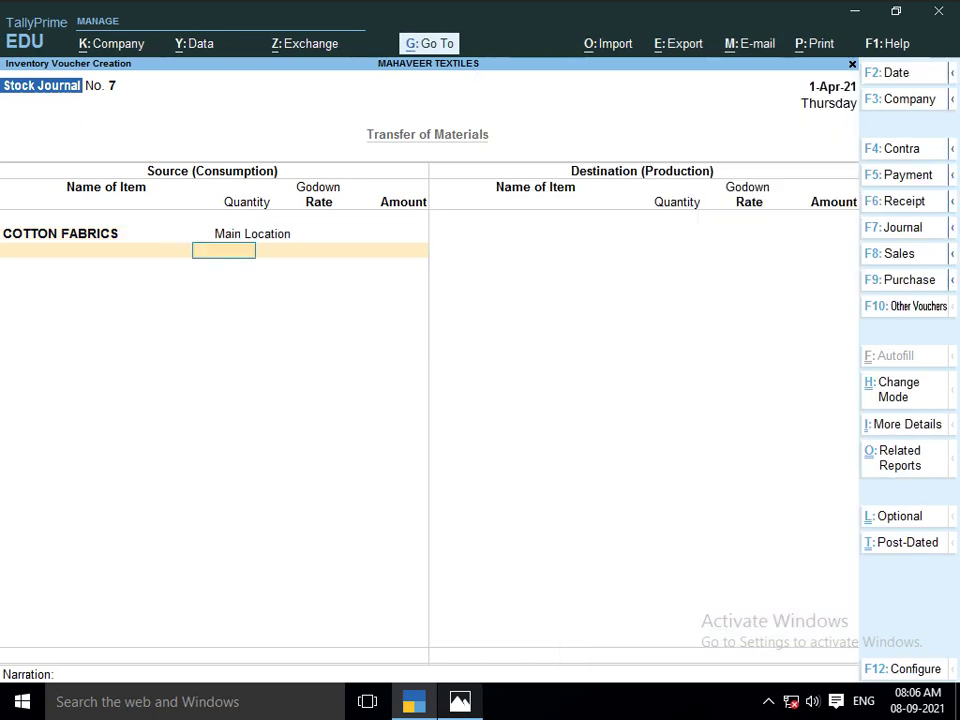
type("200")
key("BackSpace")
key("BackSpace")
type("80")
key("Return")
key("Return")
key("Return")
key("alt+Tab")
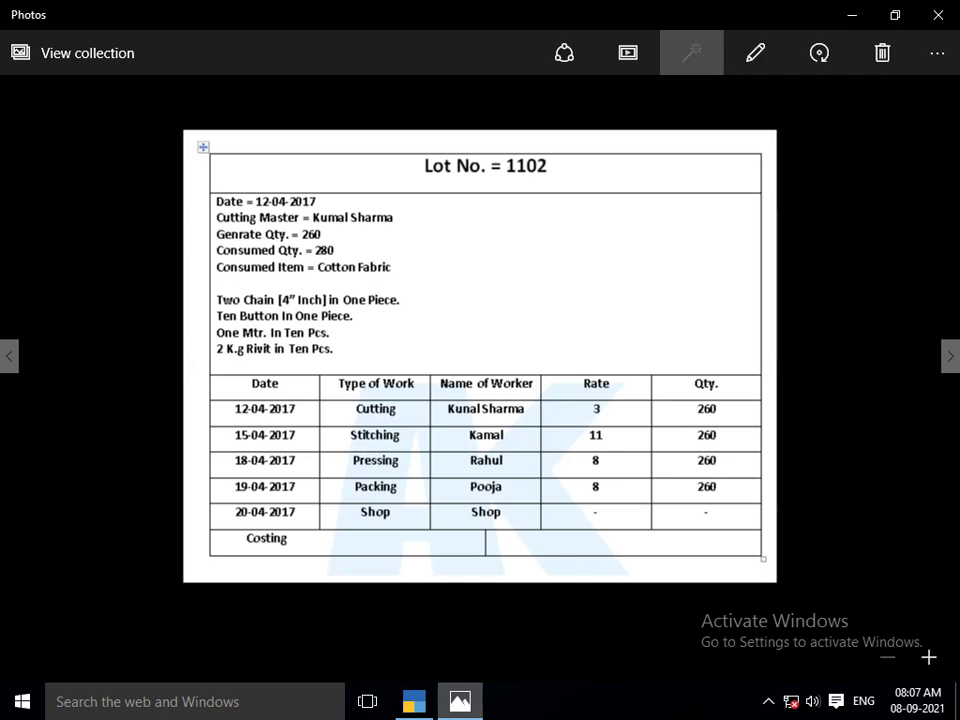
Add 520 PCS of CHAIN 4.0 from Main Location at 2.00/PCS (1,040.00) as consumed
key("alt+Tab")
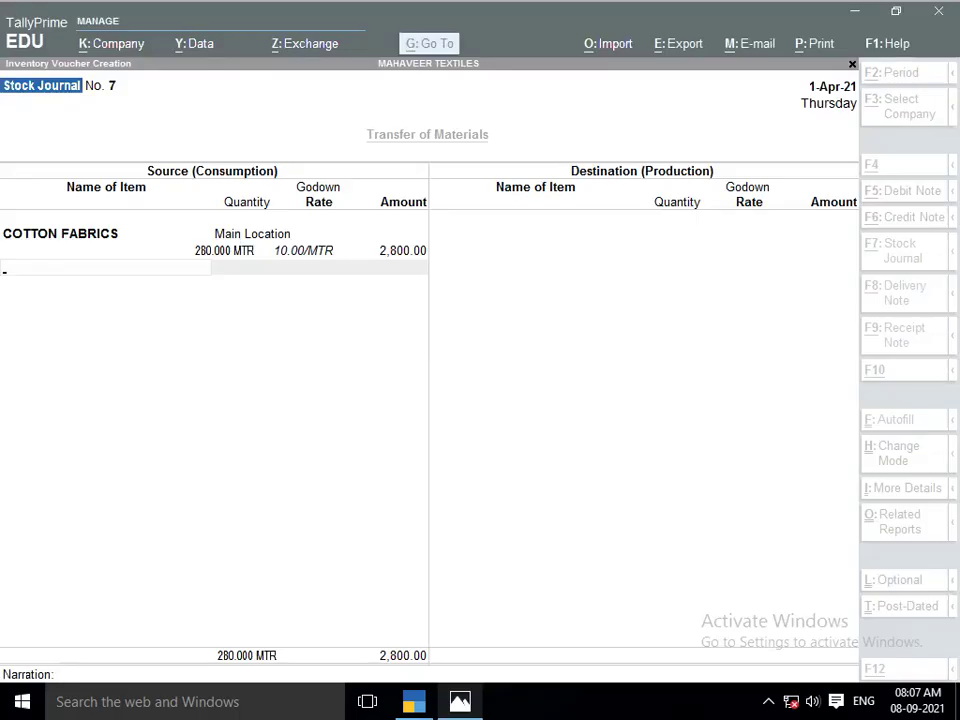
type("CHAIN")
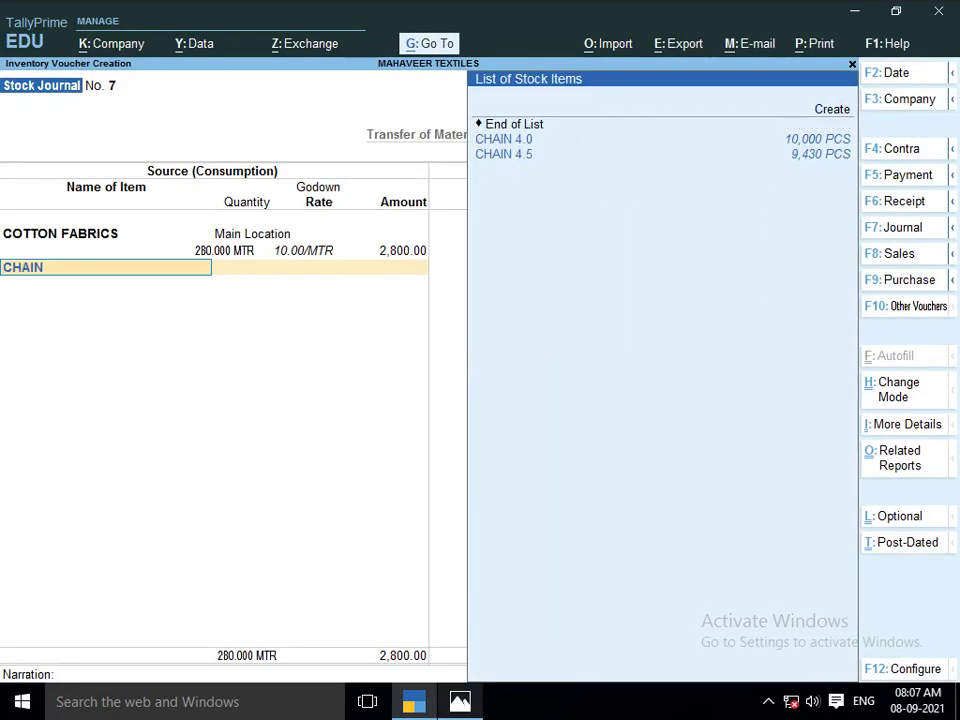
key("Return")
key("Return")
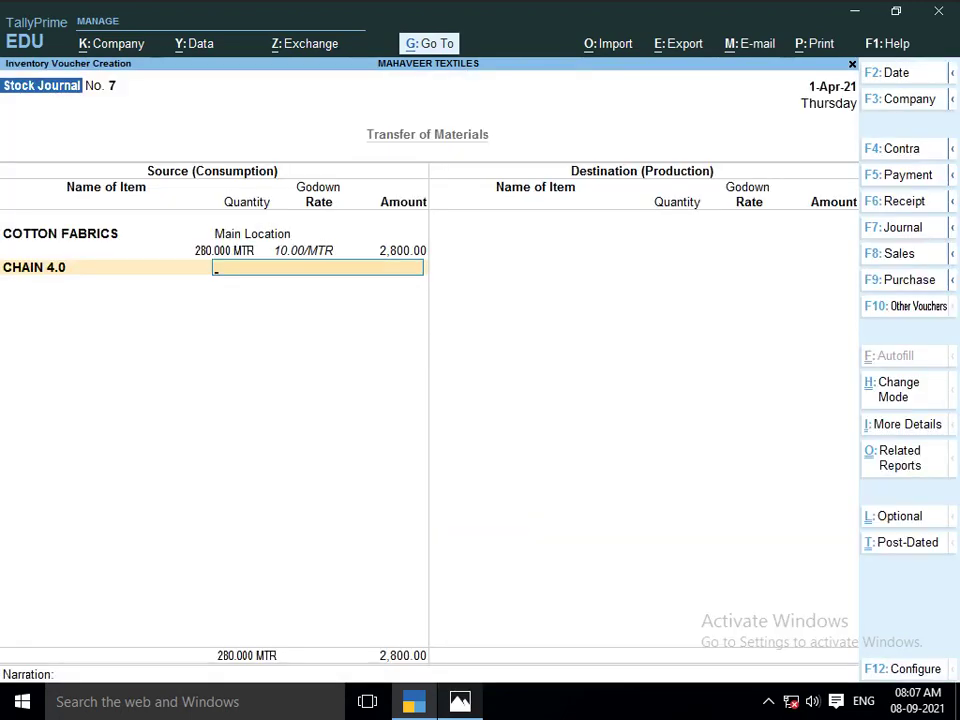
type("MA")
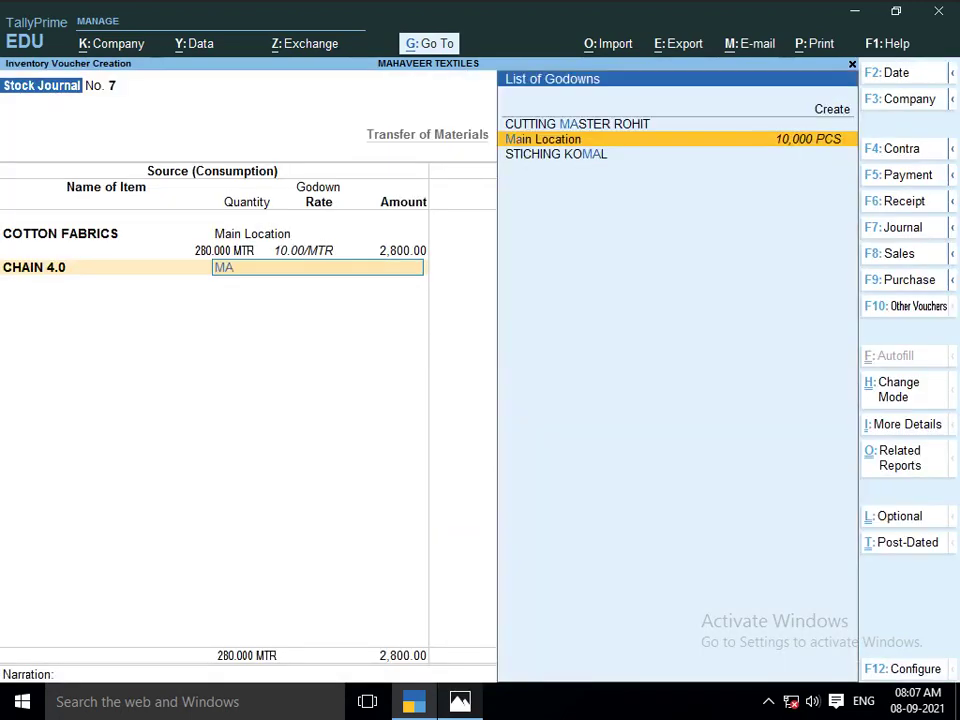
key("Return")
type("520")
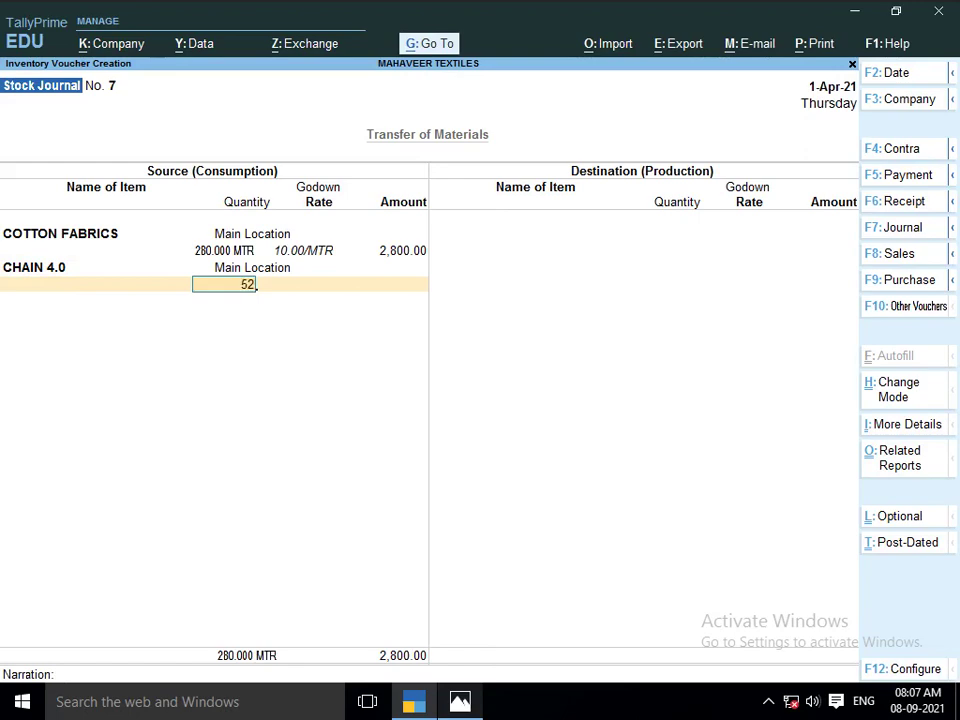
key("Return")
key("Return")
key("Return")
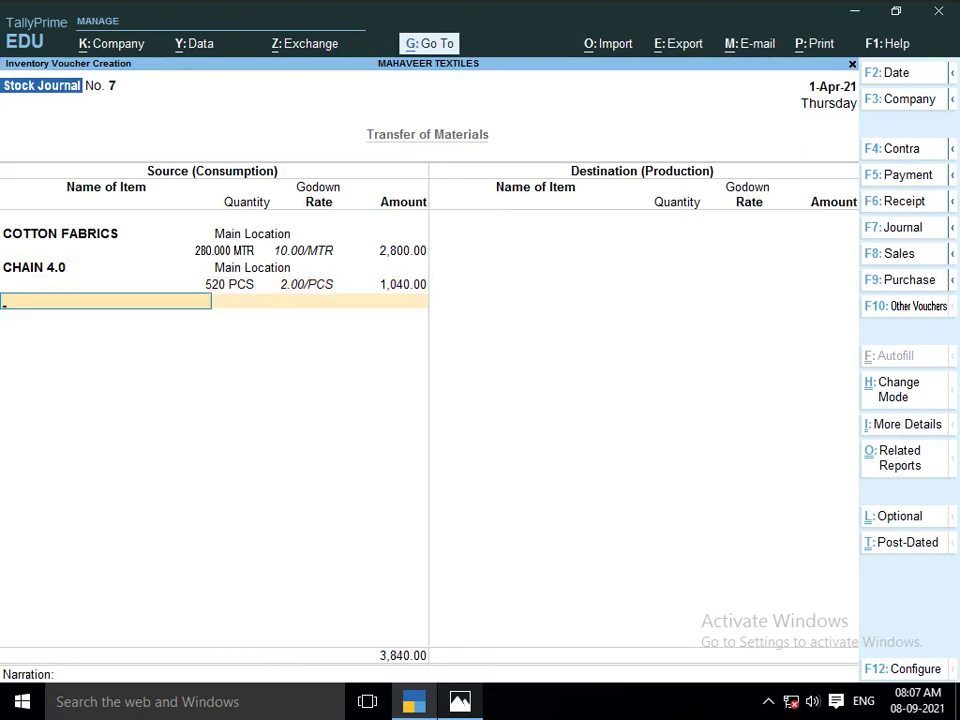
key("alt+Tab")
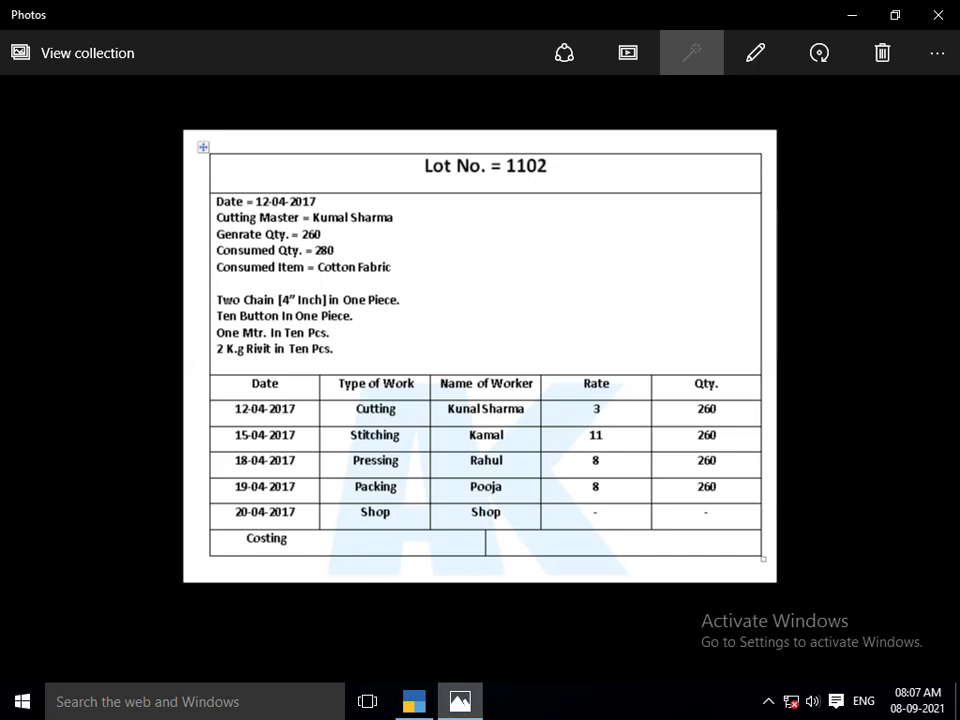
Add 2,600 PCS of BUTTON from Main Location at 0.10/PCS (260.00) as consumed
key("alt+Tab")
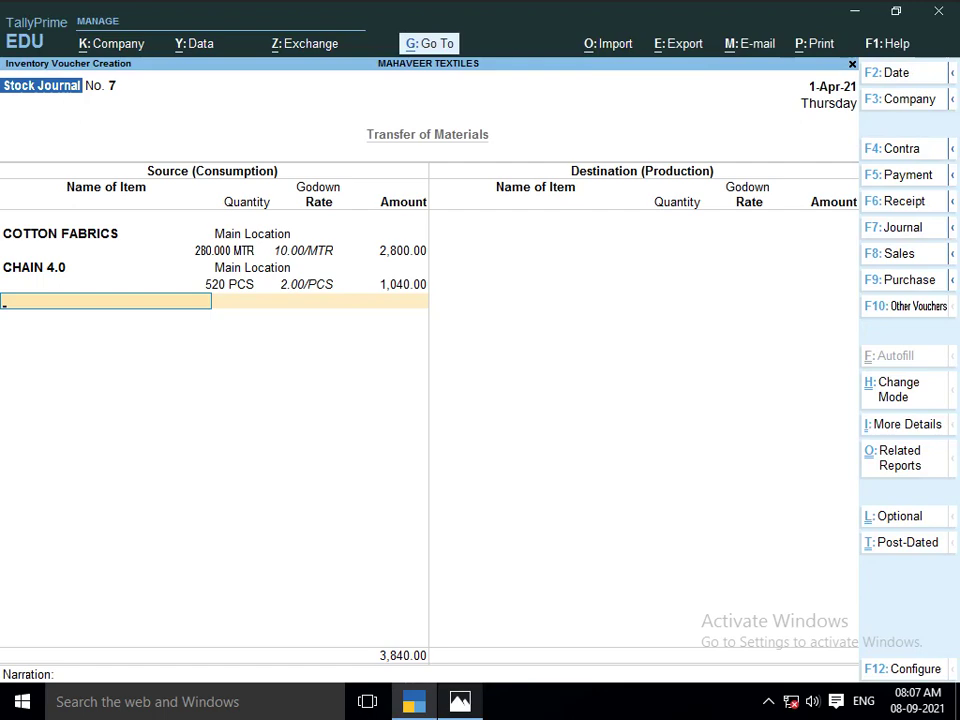
type("BUTTON")
key("Return")
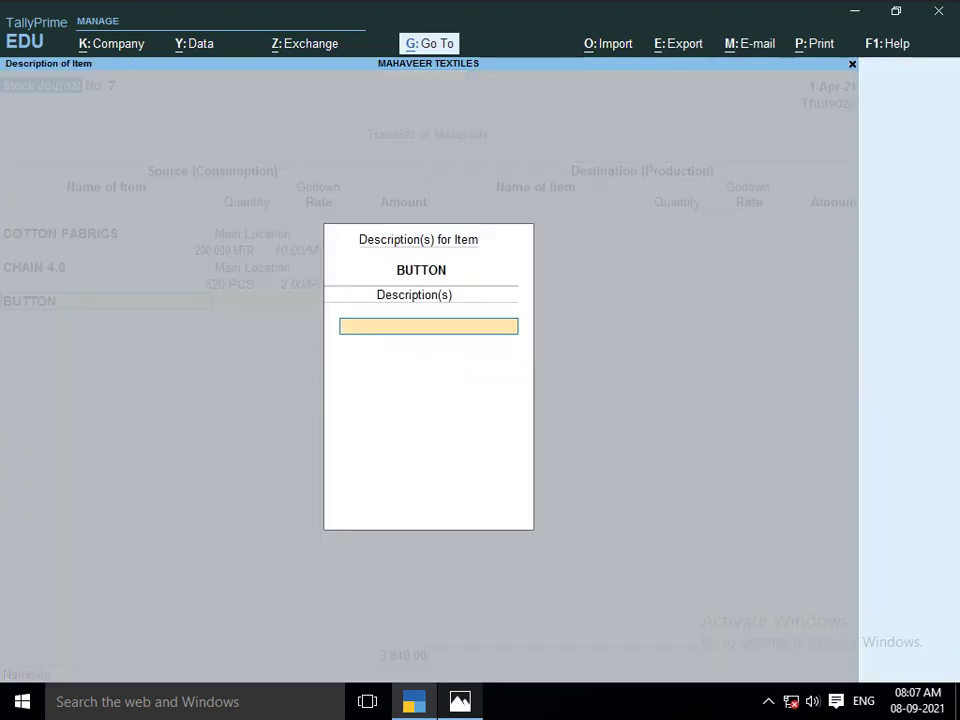
key("Return")
type("MA")
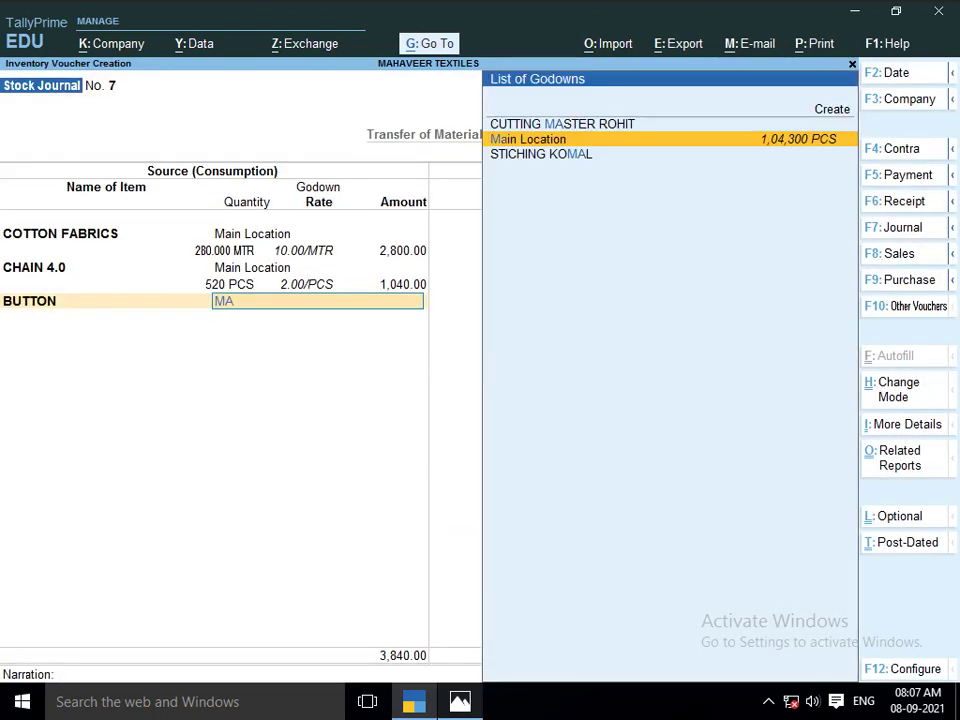
key("Return")
type("2600")
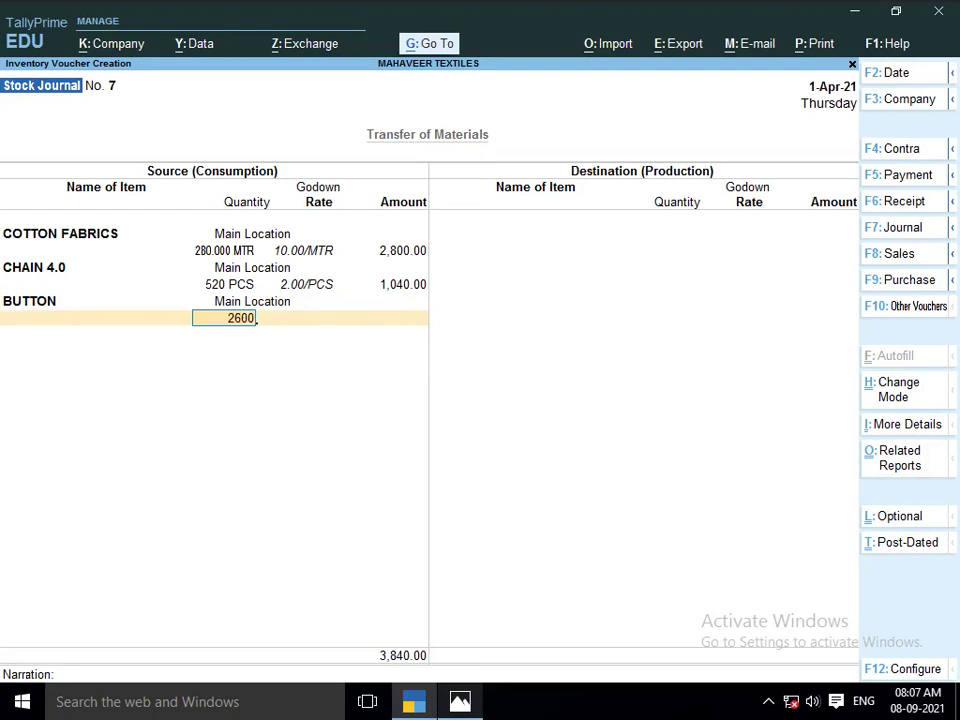
key("Return")
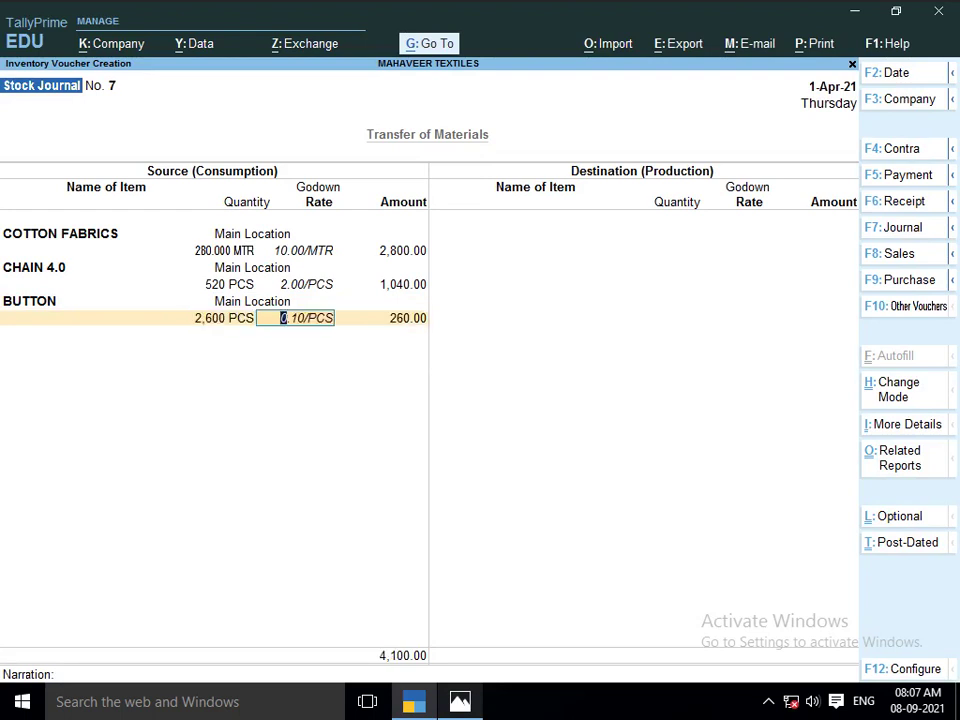
key("Return")
key("Return")
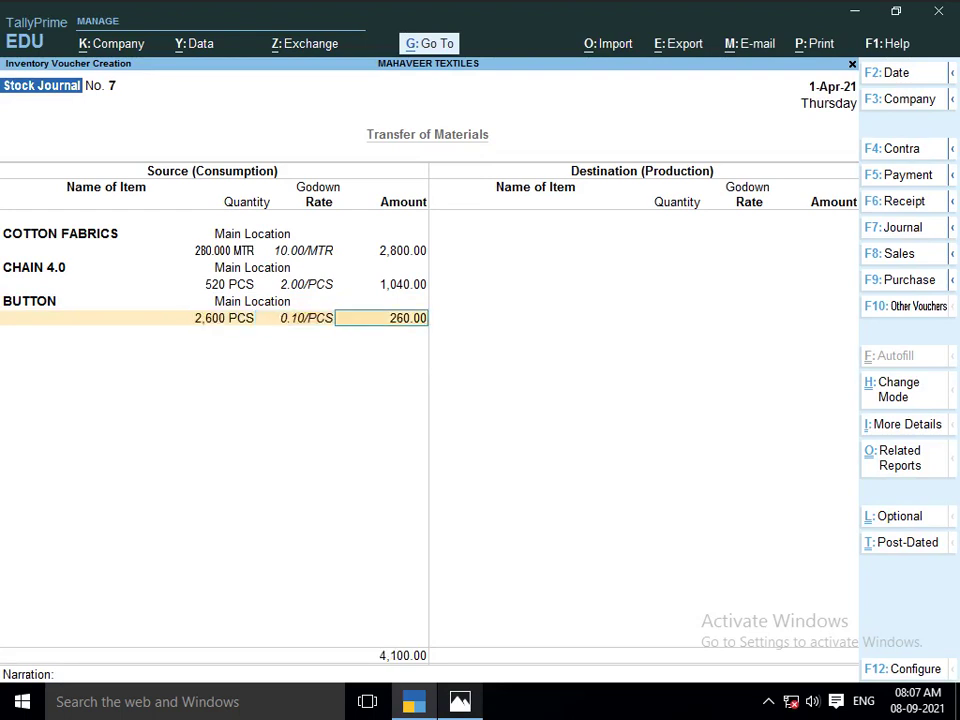
key("alt+Tab")
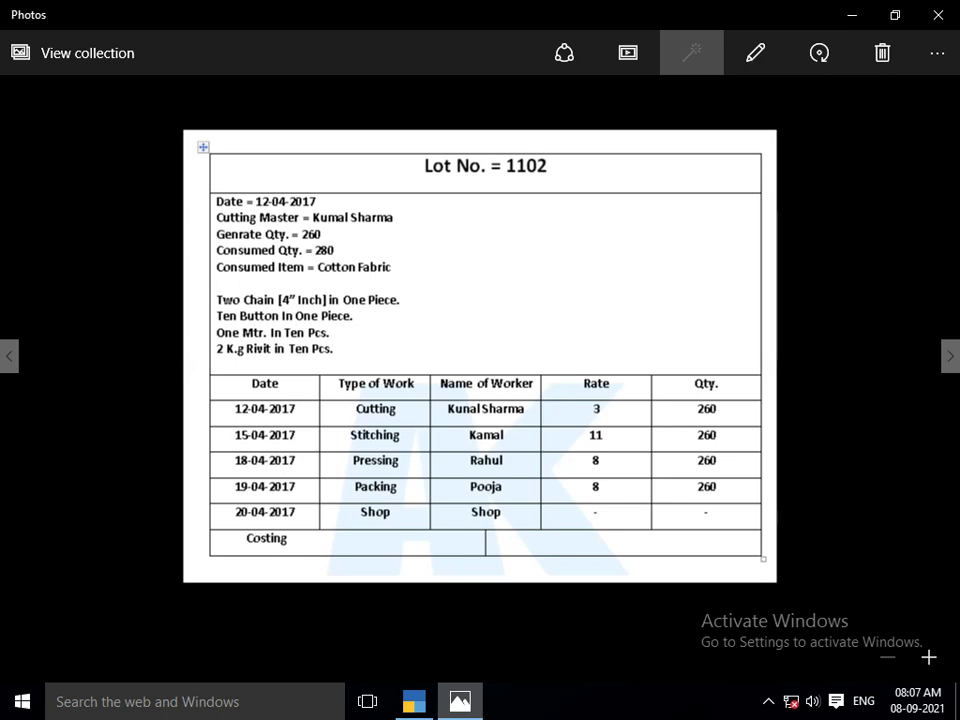
Add 26 MTR of ASTER from Main Location at 10.00/MTR as a consumed item
key("alt+Tab")
type("ASTER")
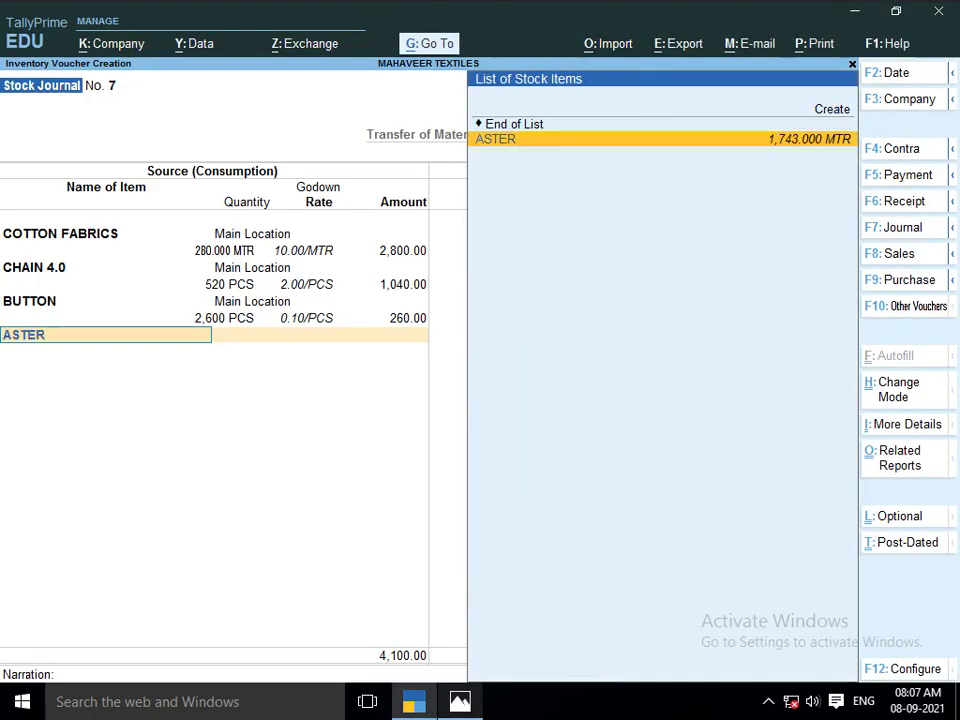
key("Return")
key("Return")
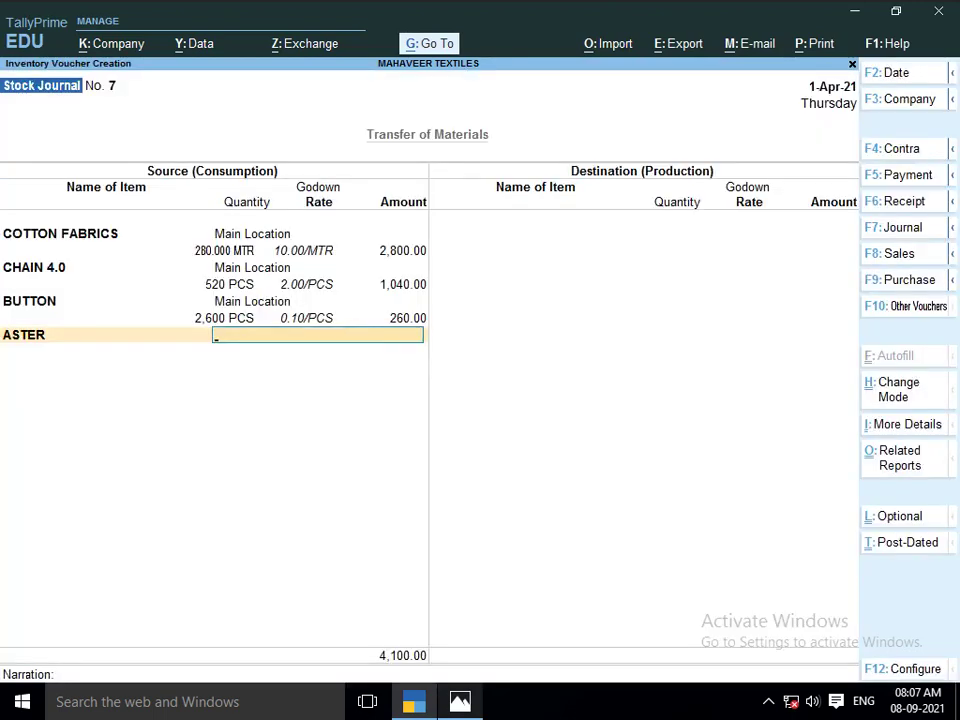
type("MA")
key("Return")
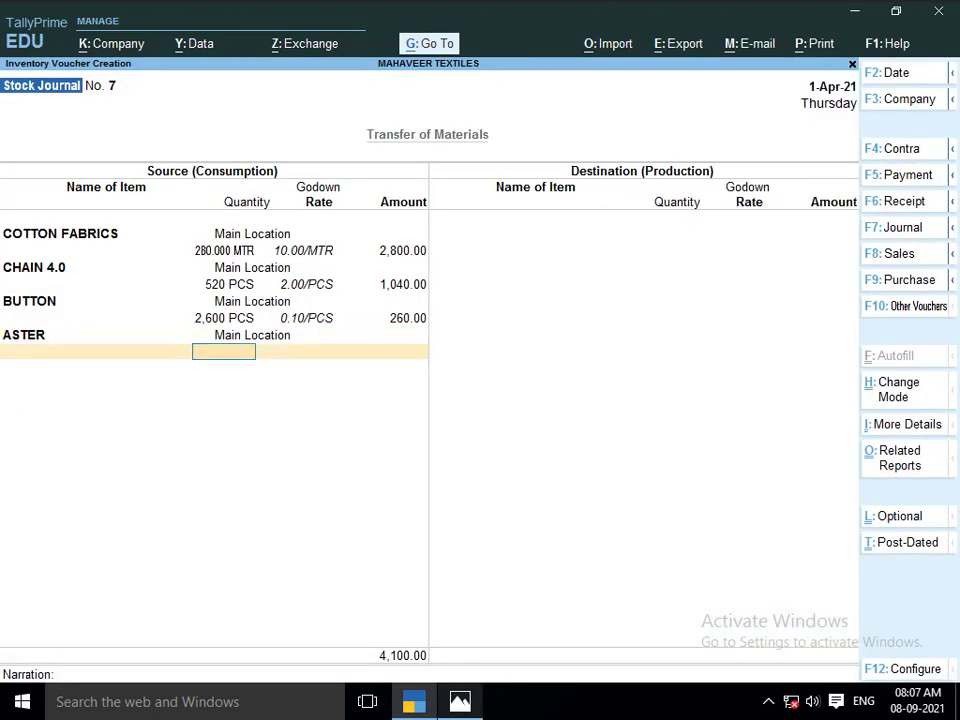
type("26")
key("Return")
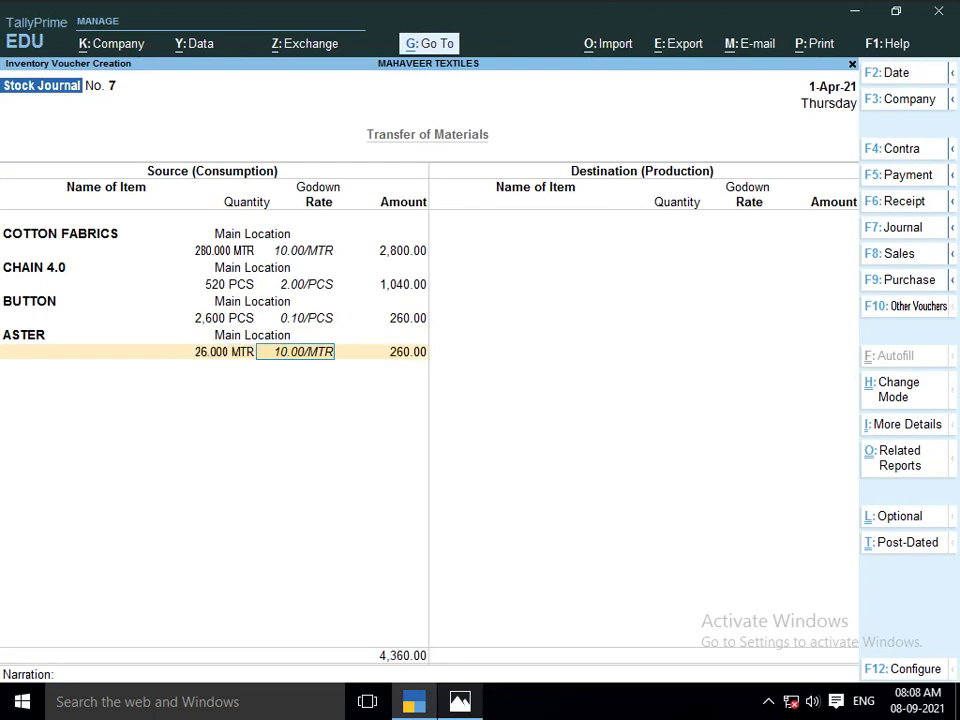
key("Return")
key("Return")
key("alt+Tab")
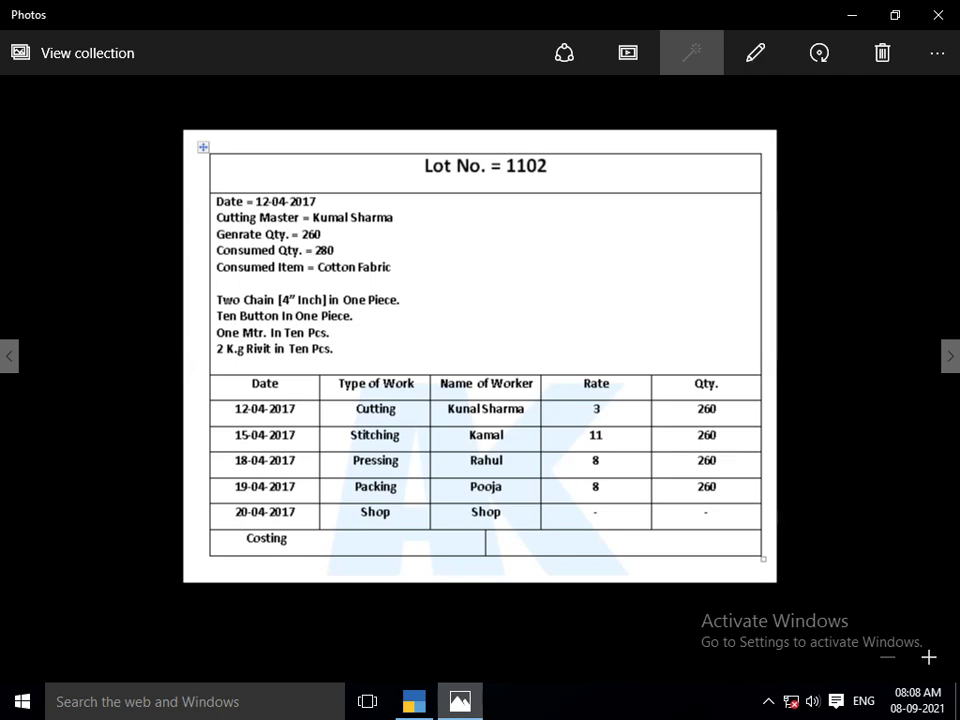
Work out 260/5 = 52 in TallyPrime's built-in calculator
key("alt+Tab")
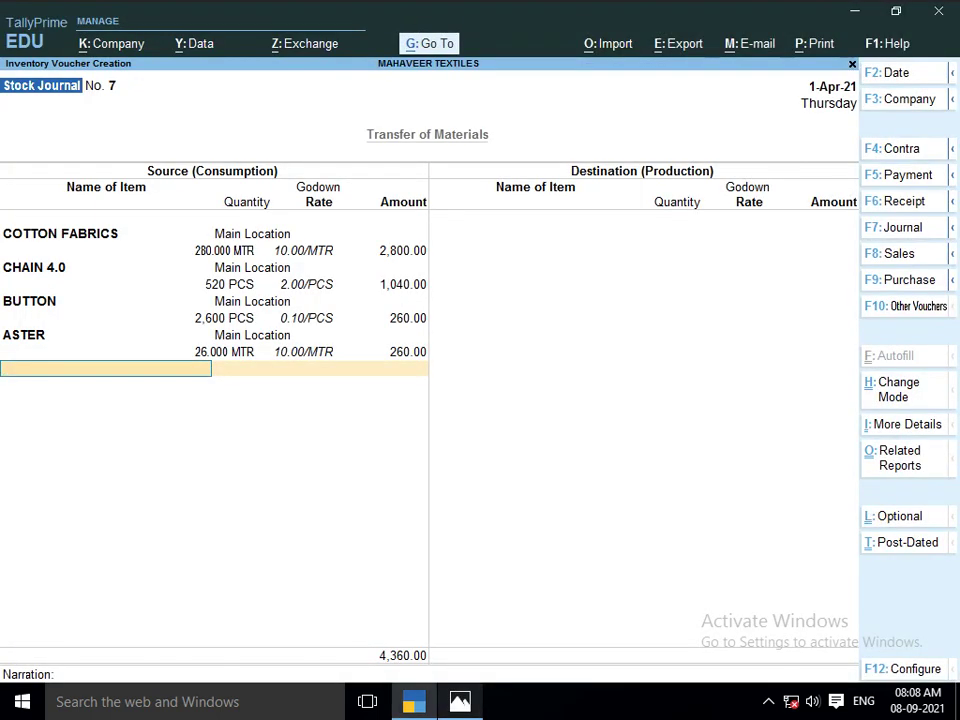
key("ctrl")
key("ctrl+n")
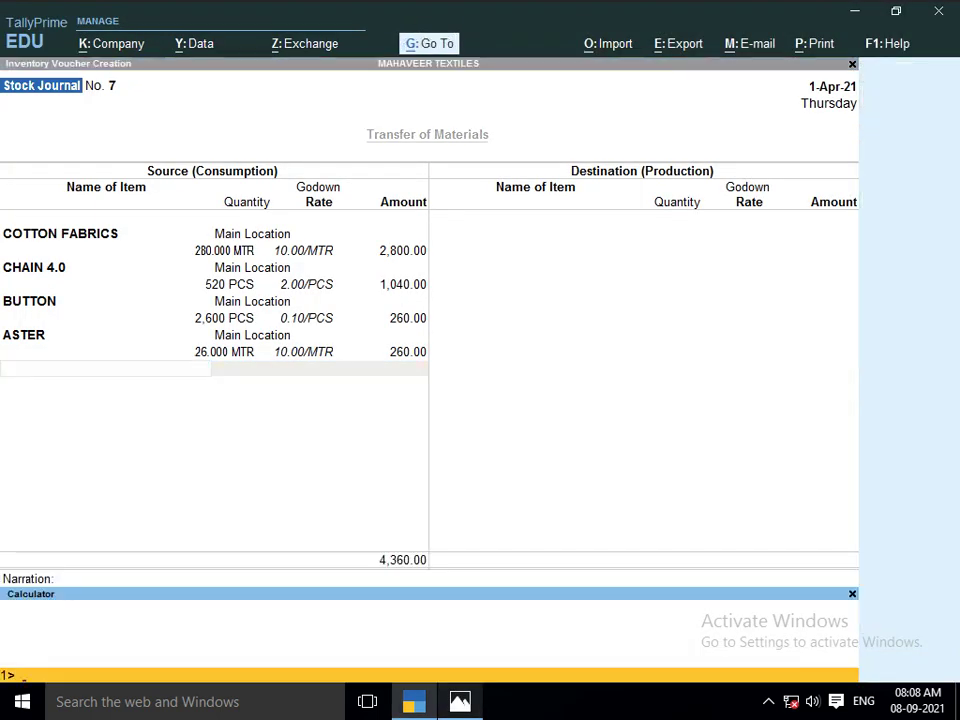
type("260/5")
key("Return")
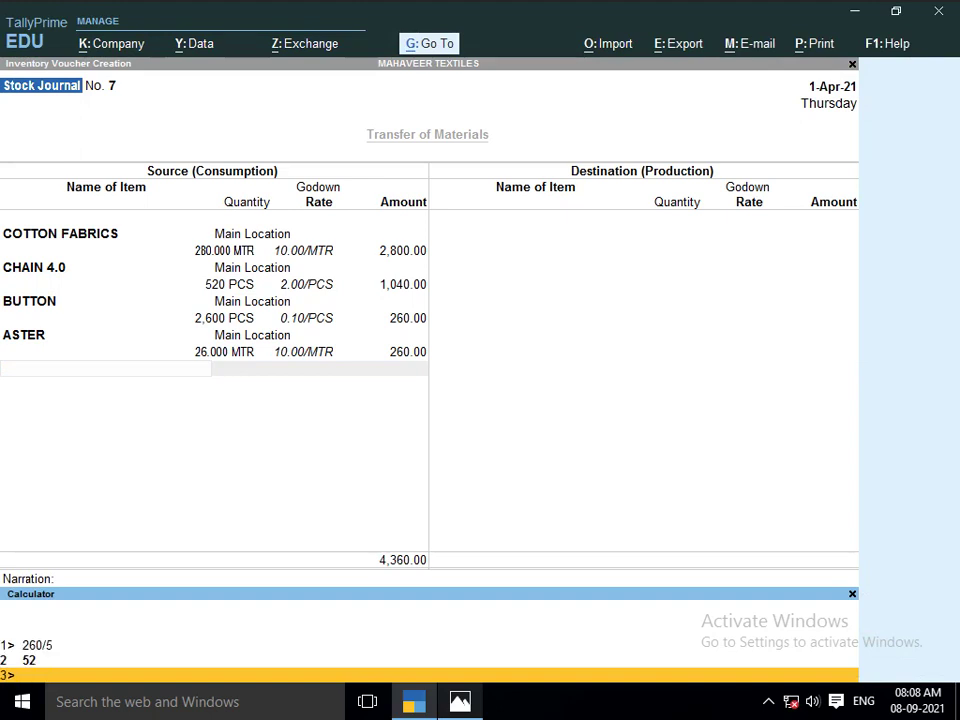
key("ctrl+m")
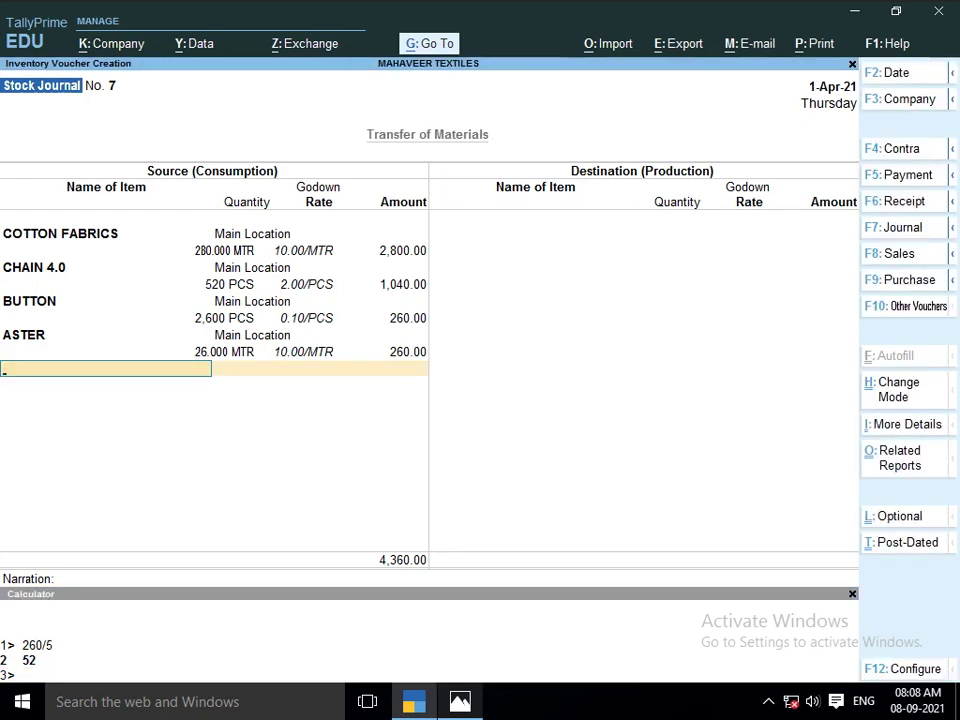
Add 52 KGS of RIVIT from Main Location at 15.00/KGS, bringing consumption to 5,140.00
type("RIVI")
key("Return")
key("Return")
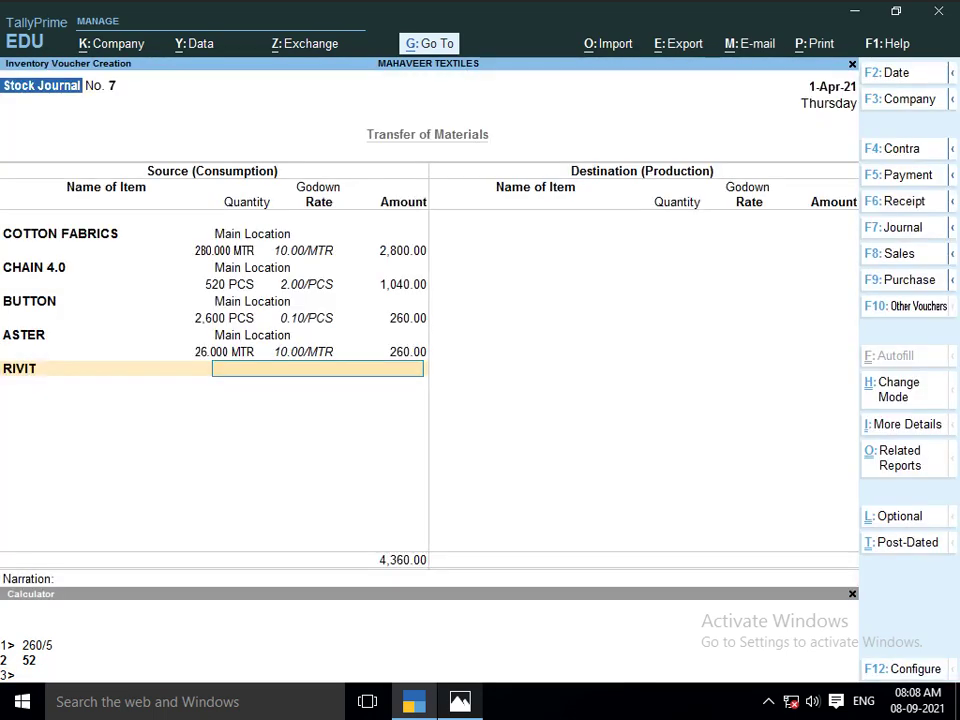
type("MA")
key("Return")
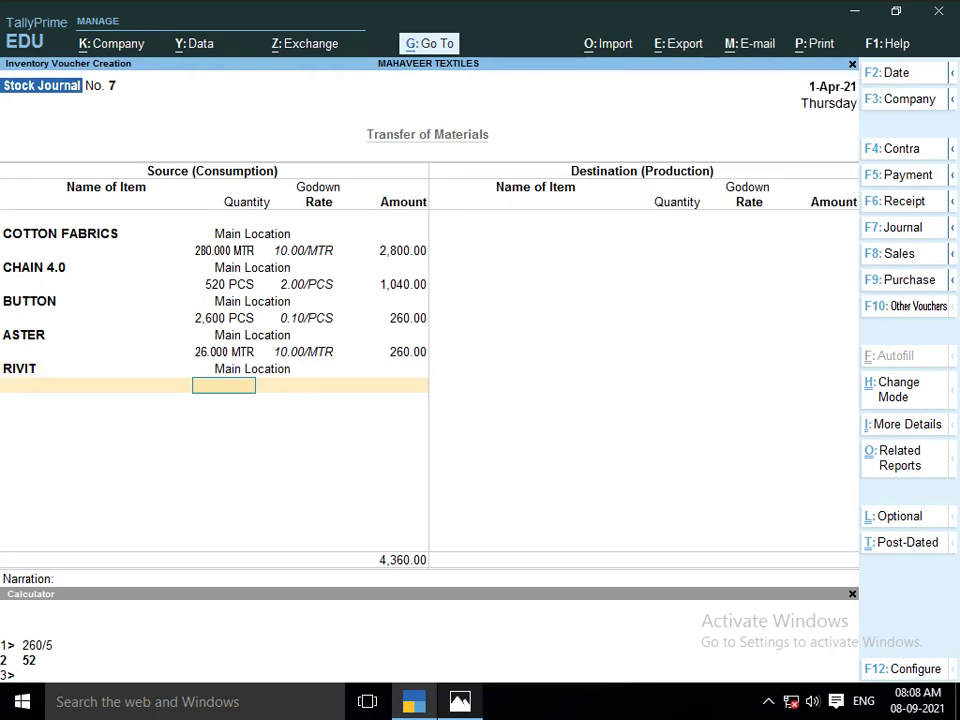
type("52")
key("Return")
key("Return")
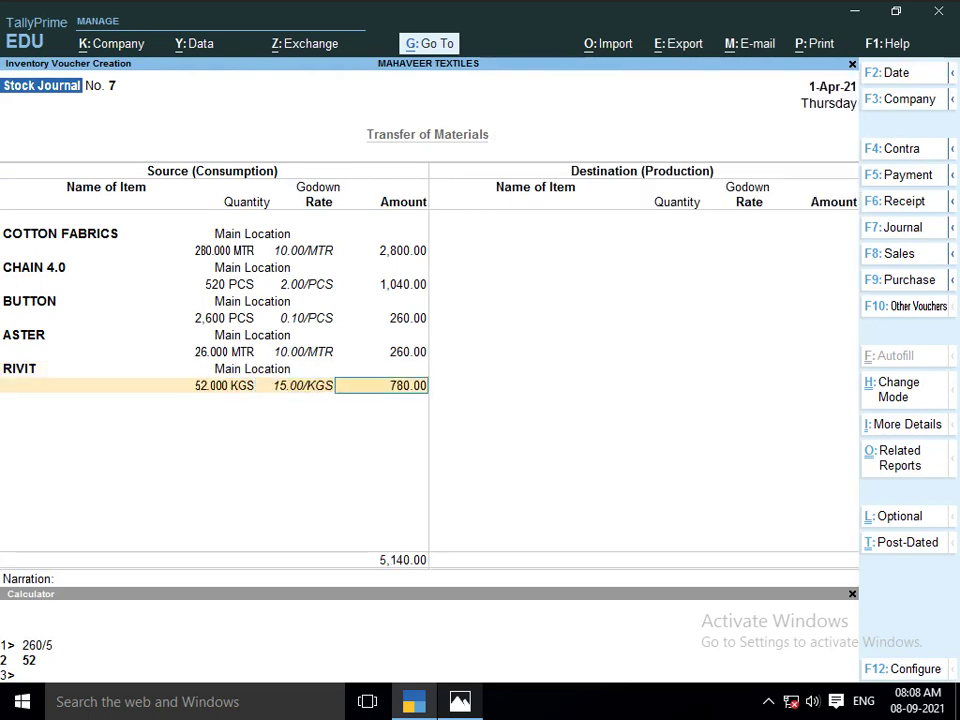
key("Return")
key("alt+Tab")
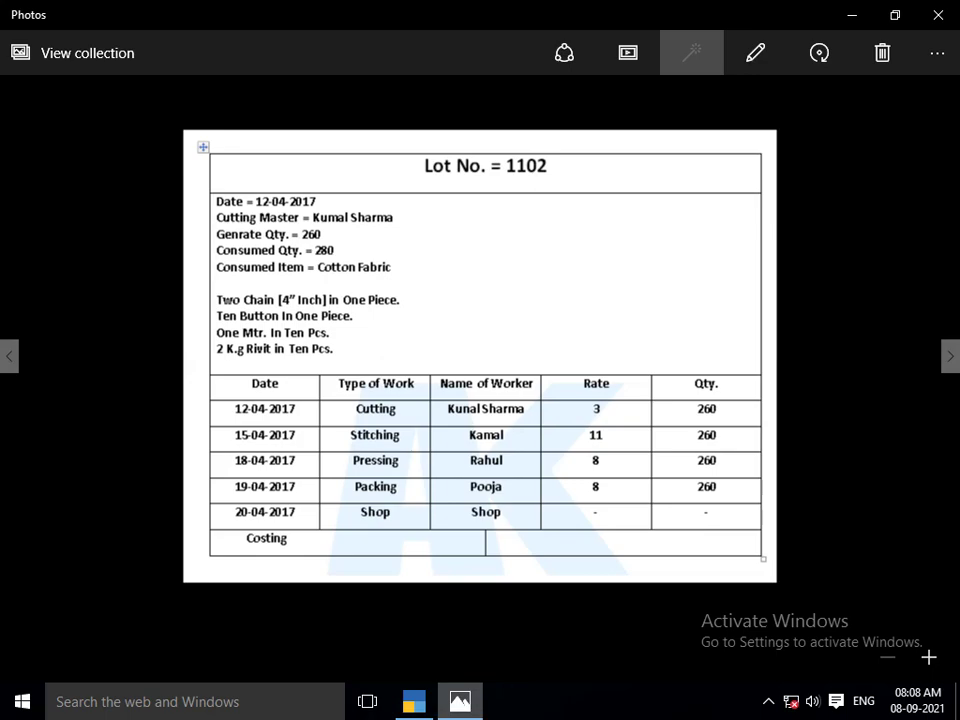
key("alt+Tab")
key("Return")
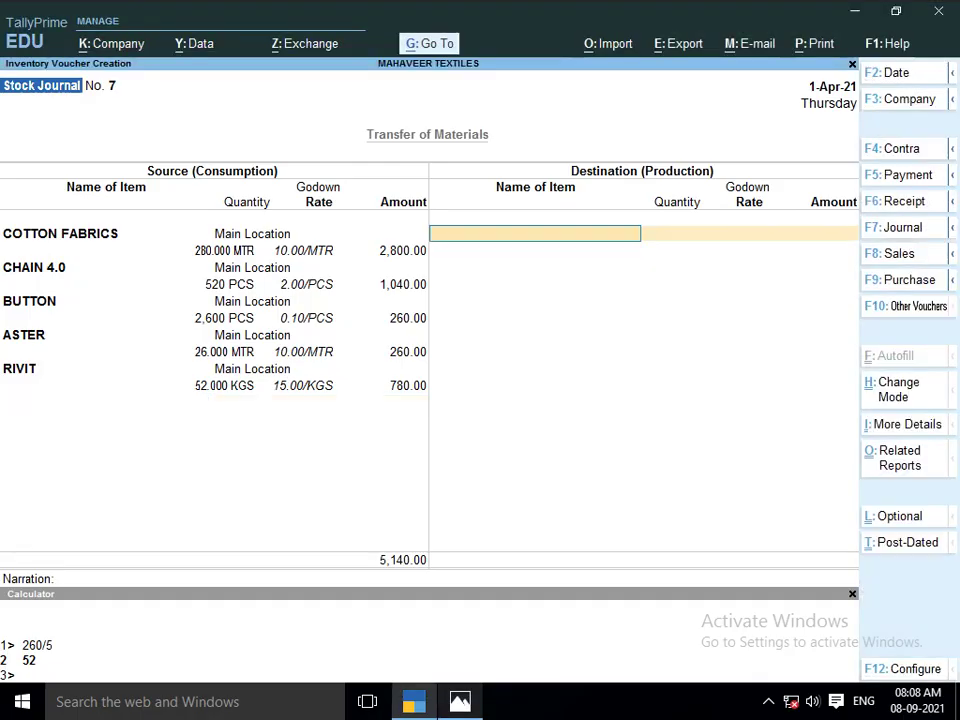
key("alt")
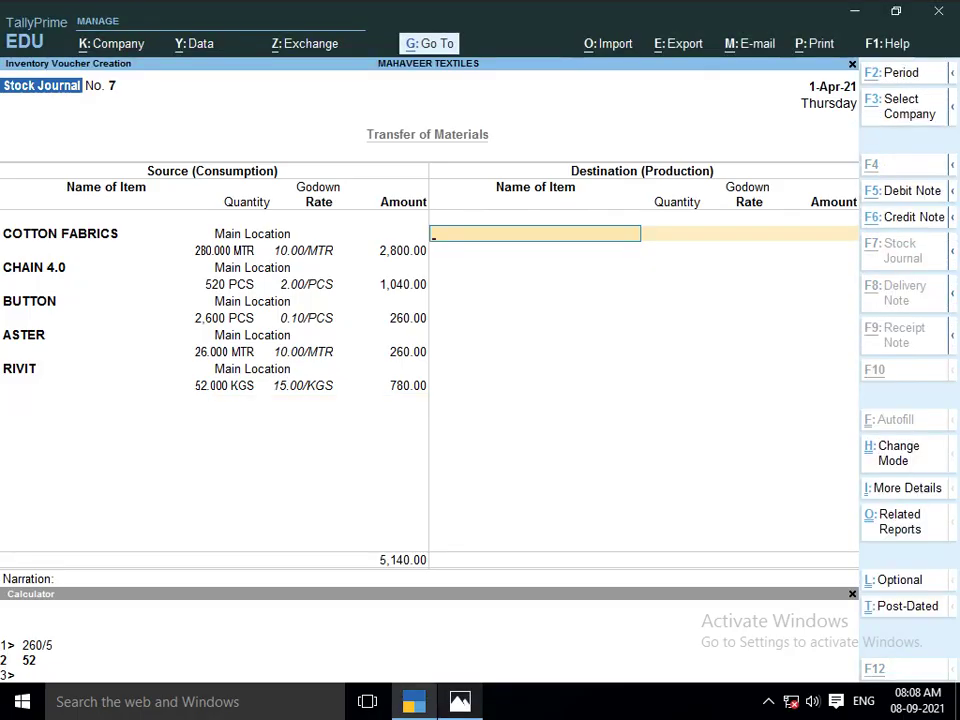
Create stock item LOT NO 1102 under FINISH GOODS in PCS with cost tracking enabled
key("alt+c")
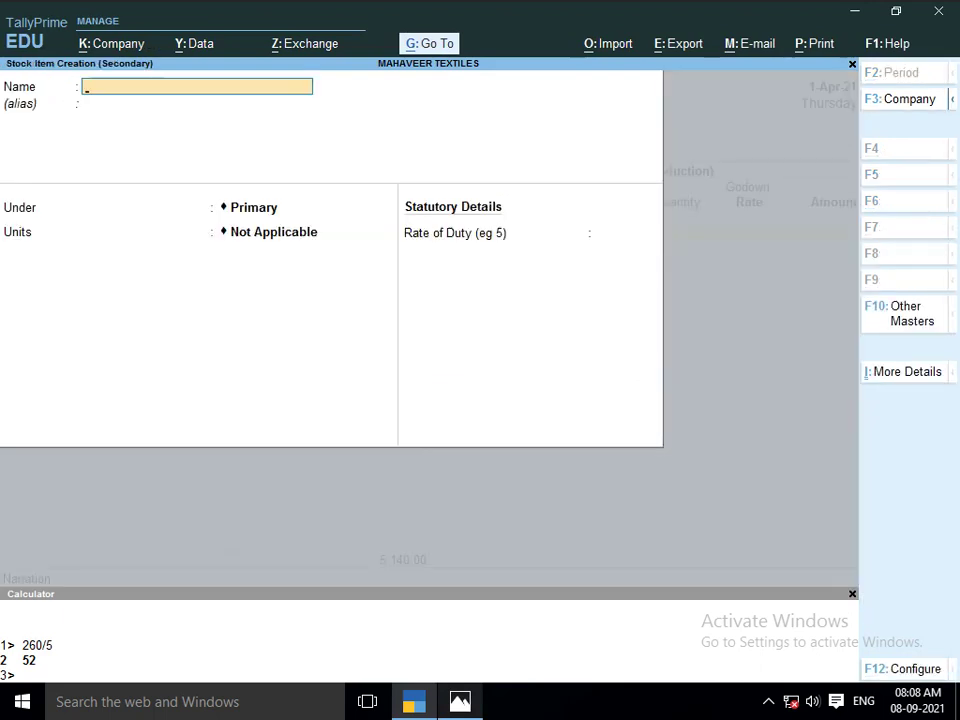
type("LOT NO 1102")
key("Return")
key("Return")
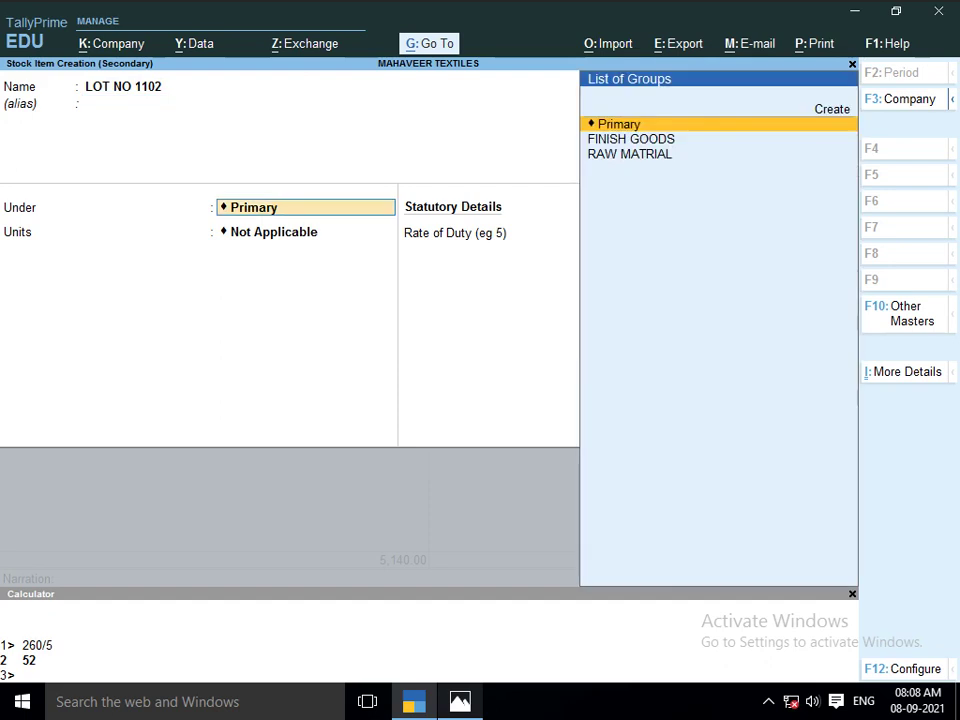
type("F")
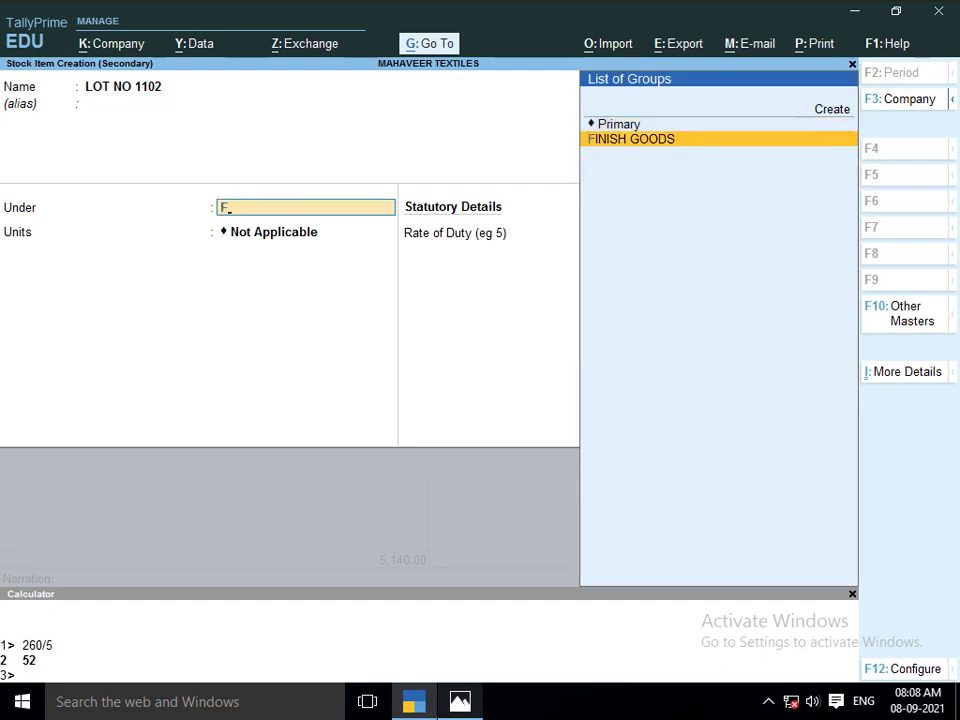
key("Return")
type("PCS")
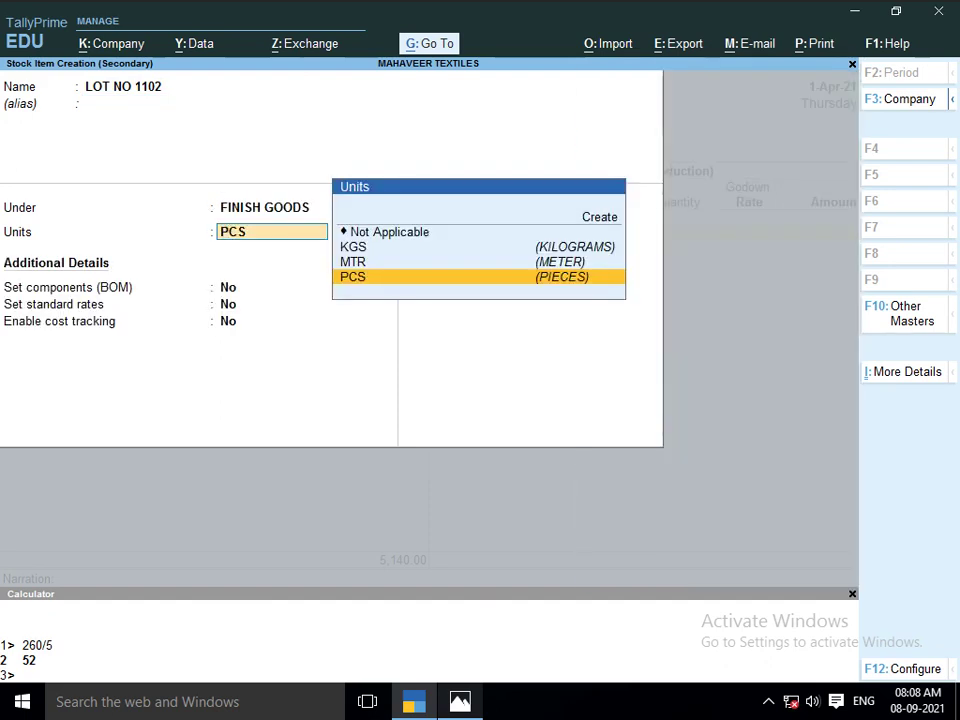
key("Return")
key("Return")
key("Return")
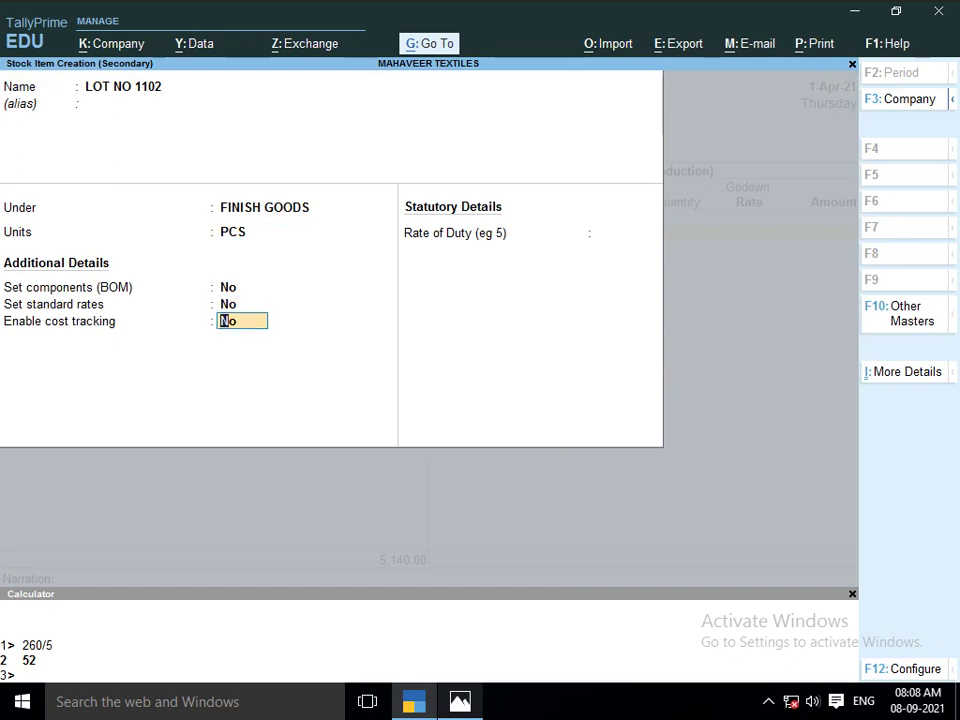
type("y")
key("Return")
key("Return")
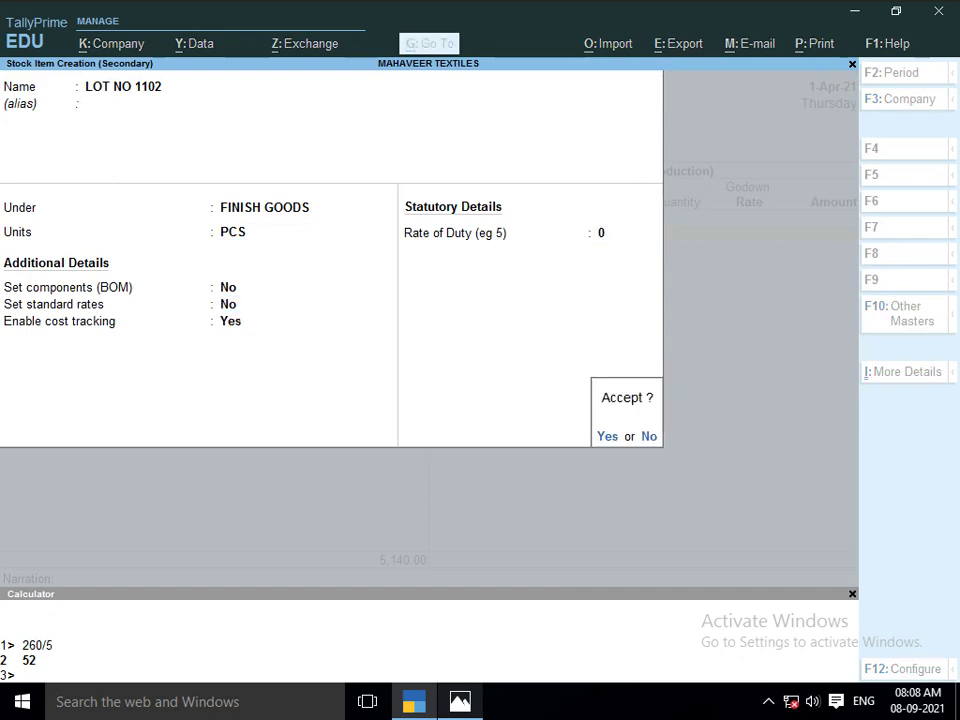
key("Return")
key("Return")
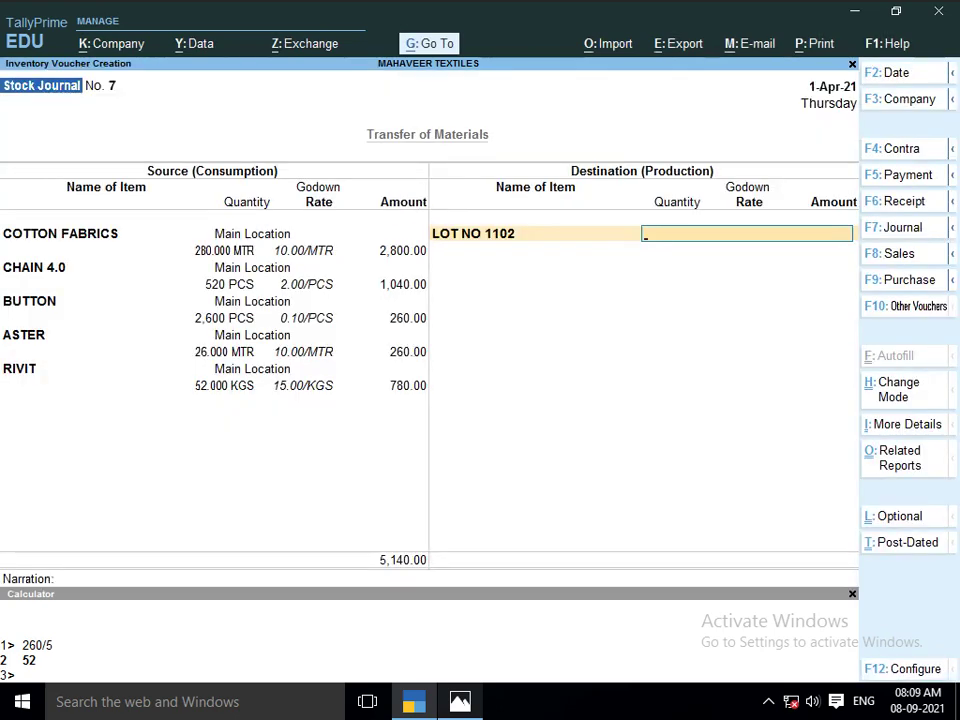
Create the worker godown CUTTING MASTER KUNAL under Primary
key("alt+Tab")
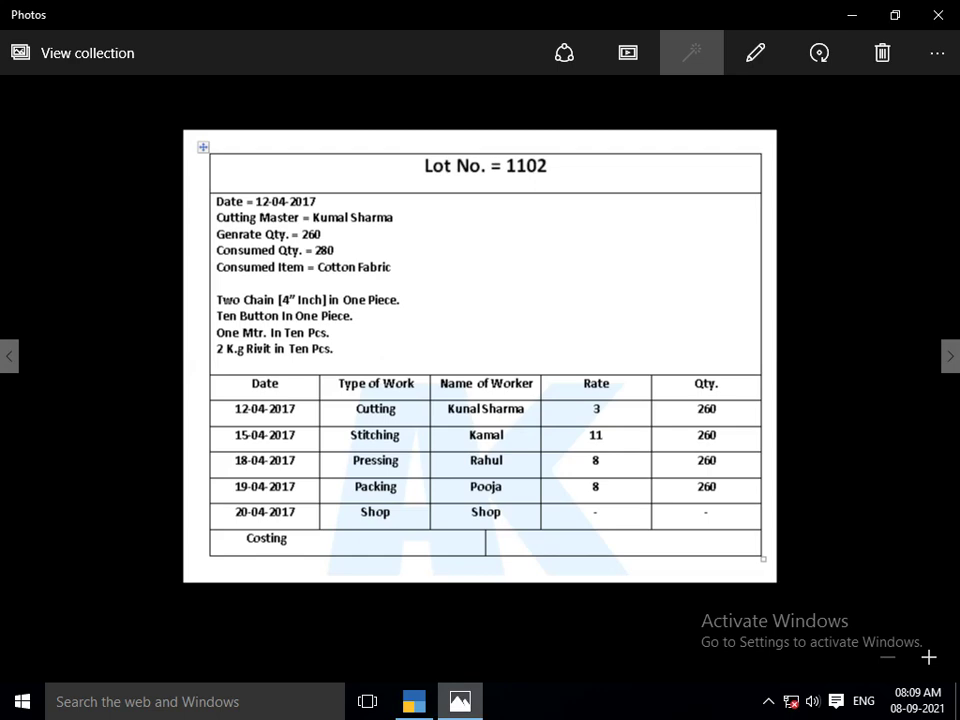
key("alt+Tab")
type("CUT")
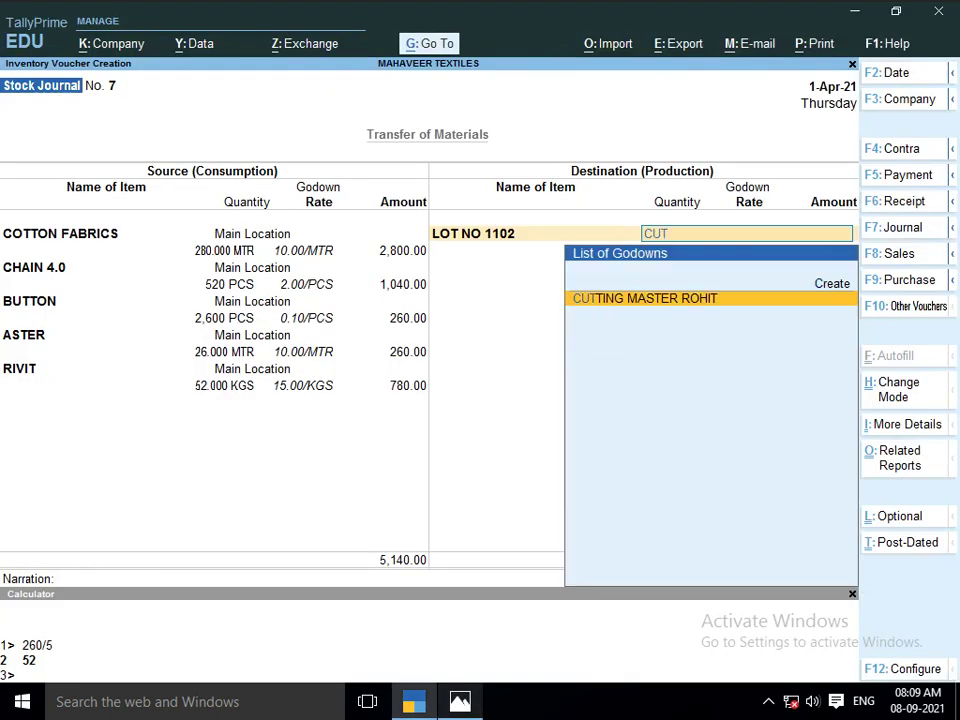
key("alt+Tab")
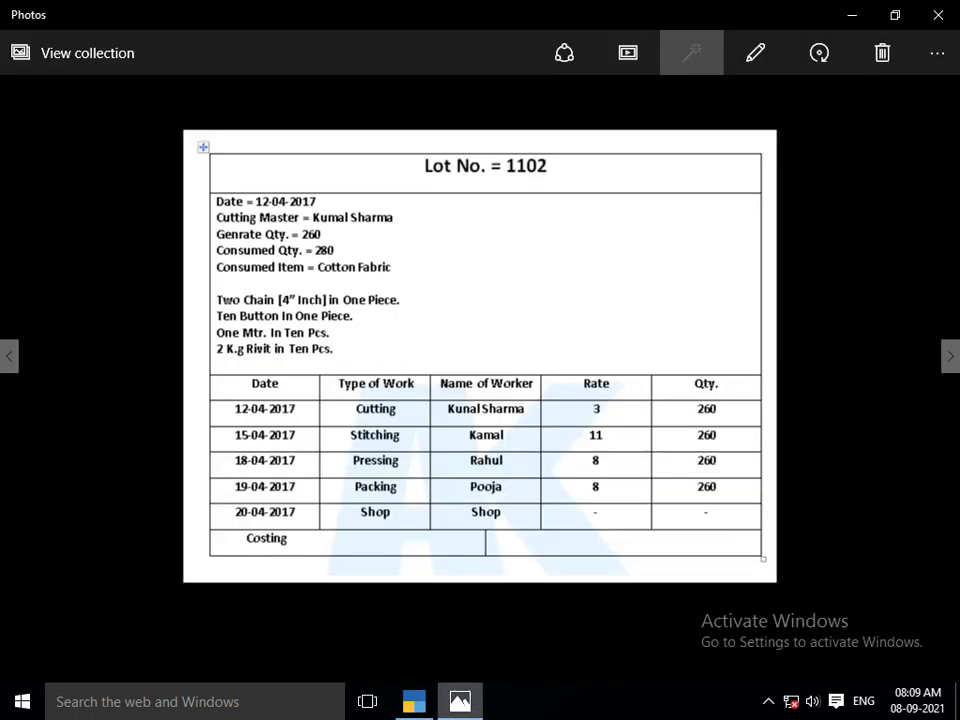
key("alt+Tab")
key("alt+c")
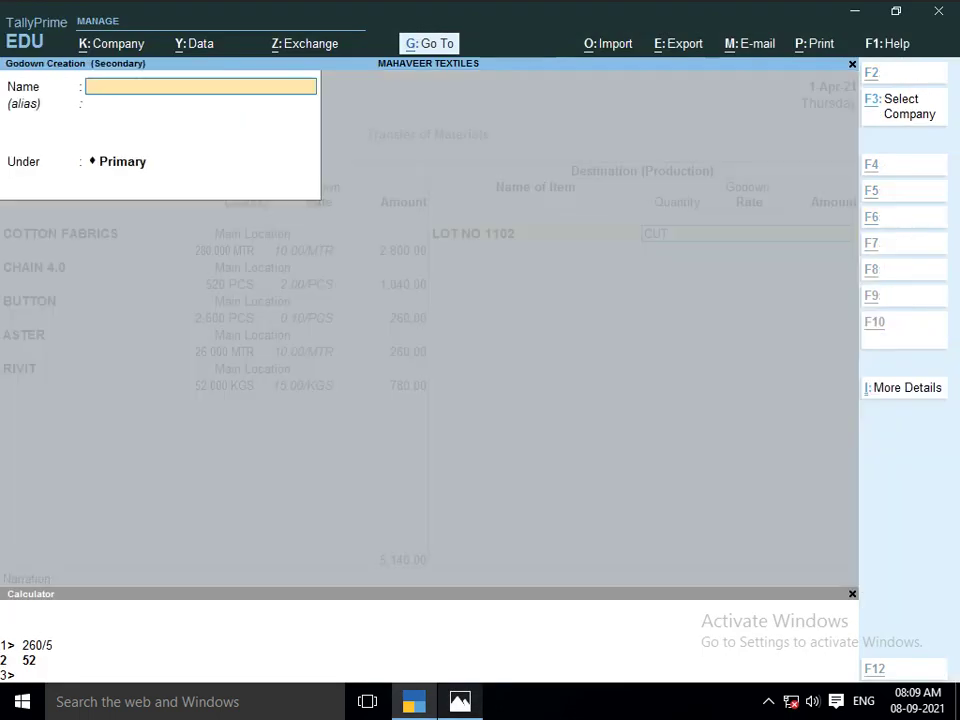
type("CUTTI")
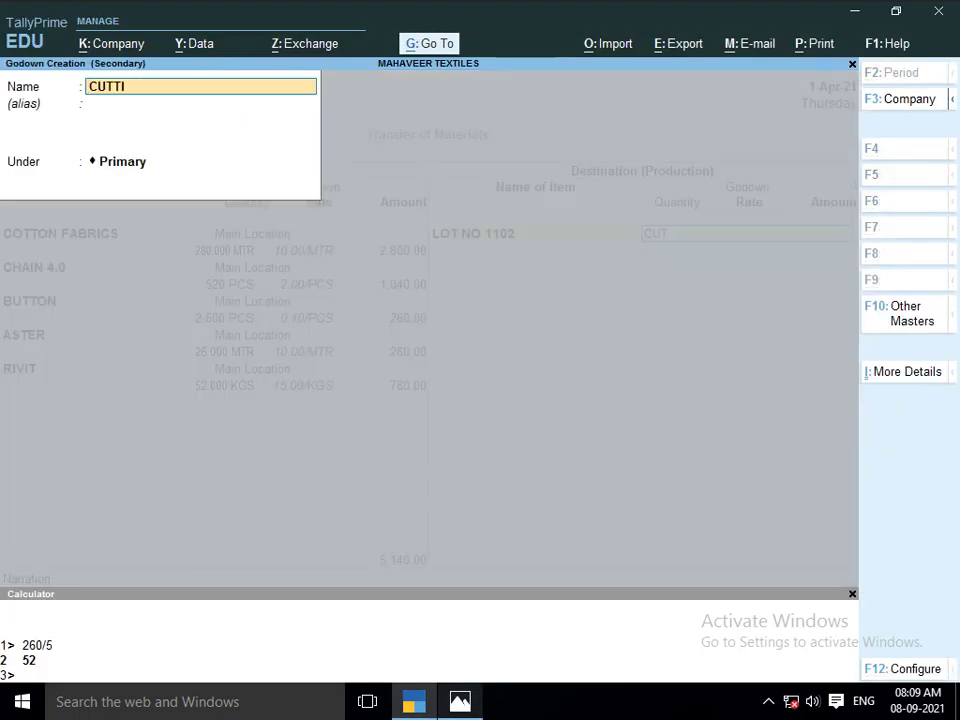
type("NG MASTER KUNAL")
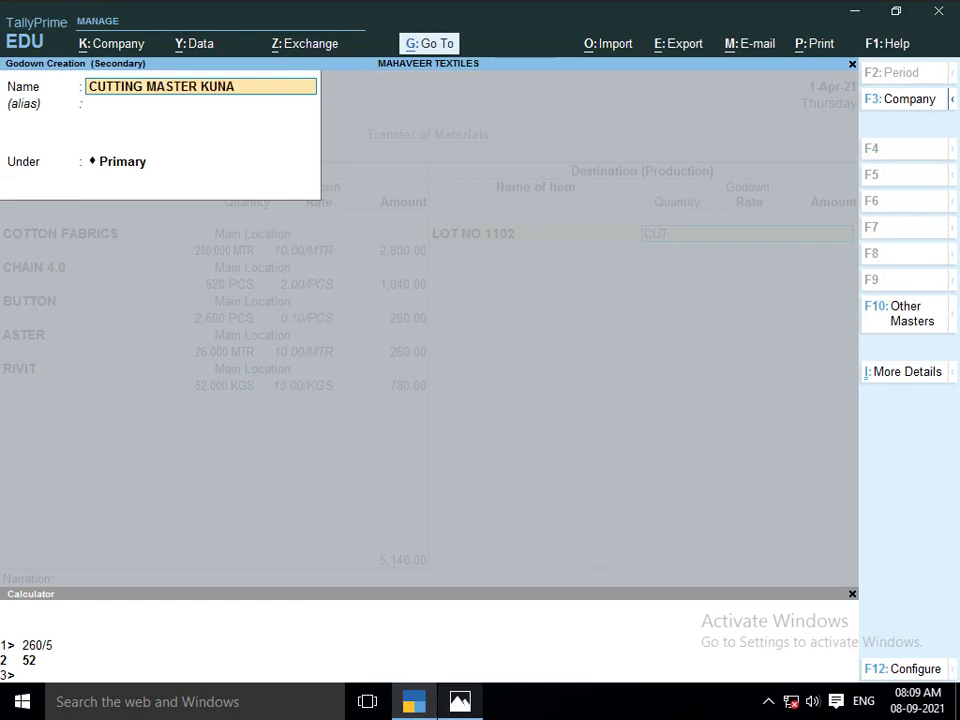
key("Return")
key("Return")
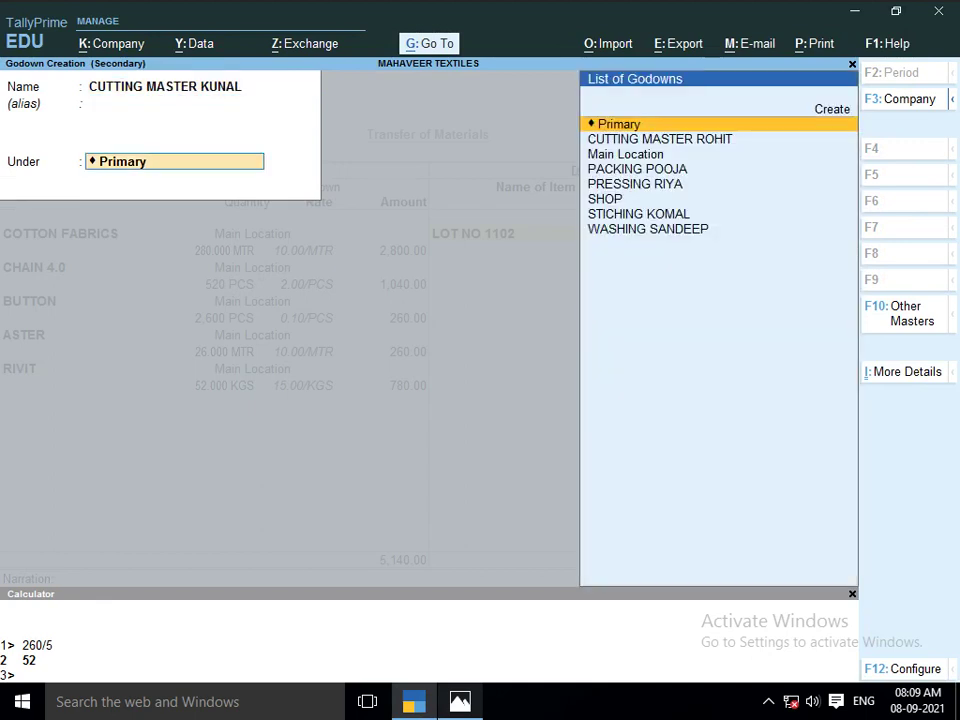
key("Return")
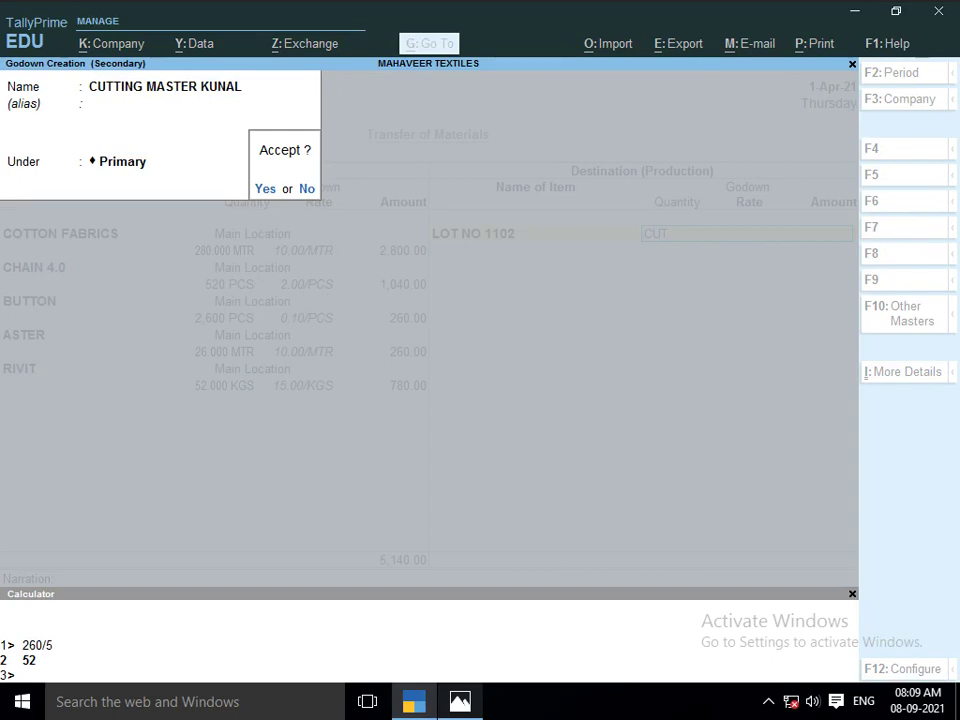
key("Return")
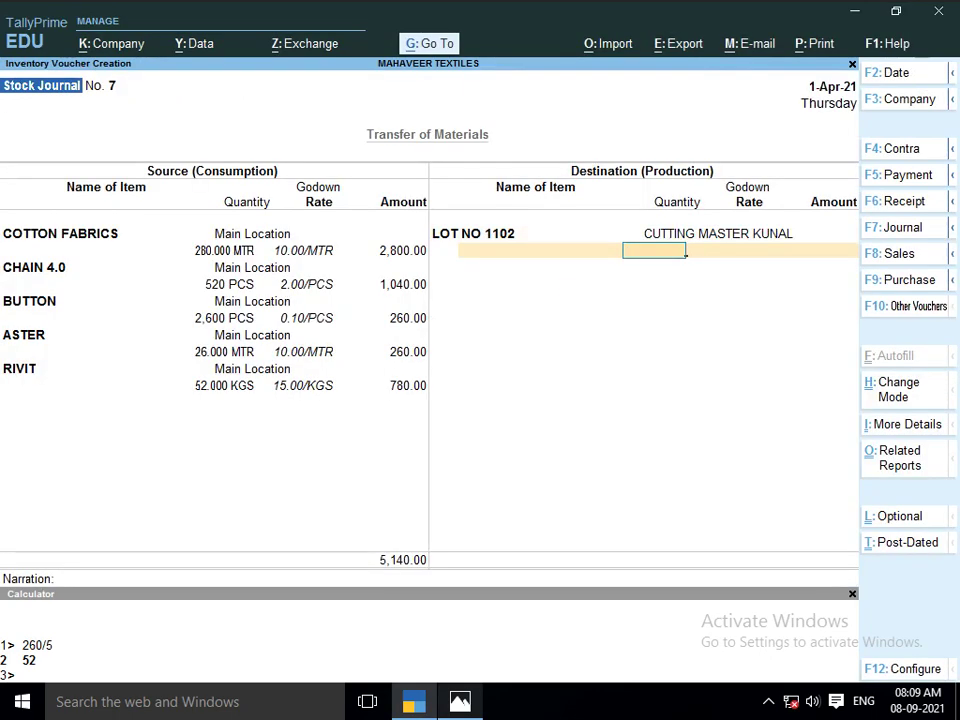
Produce 260 PCS of LOT NO 1102 into CUTTING MASTER KUNAL, valued at 5140
type("260")
key("Return")
key("Return")
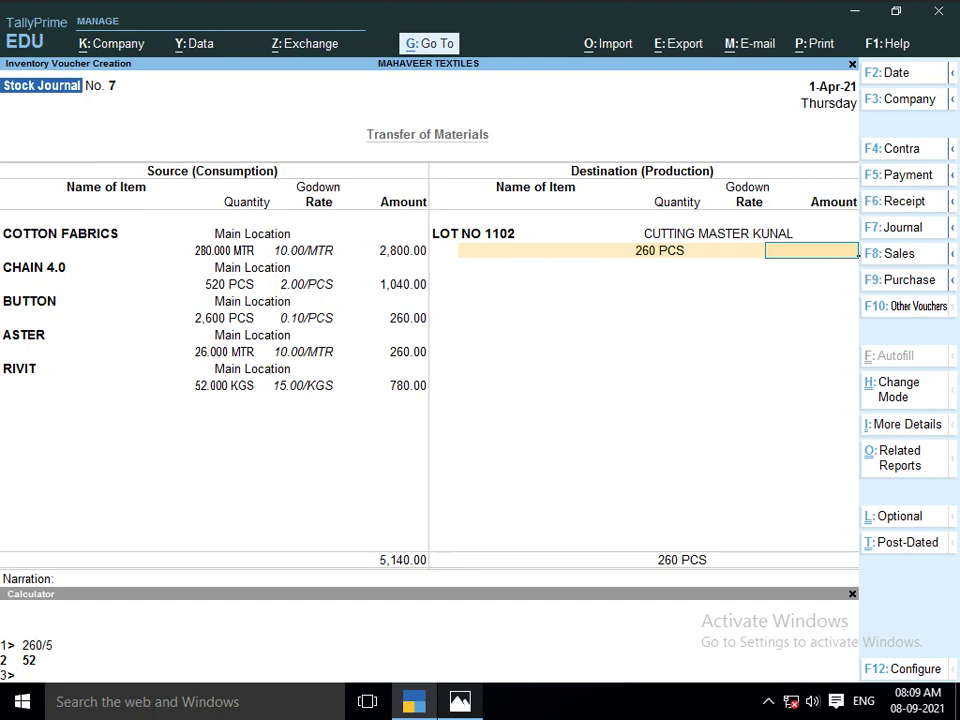
type("5140")
key("Return")
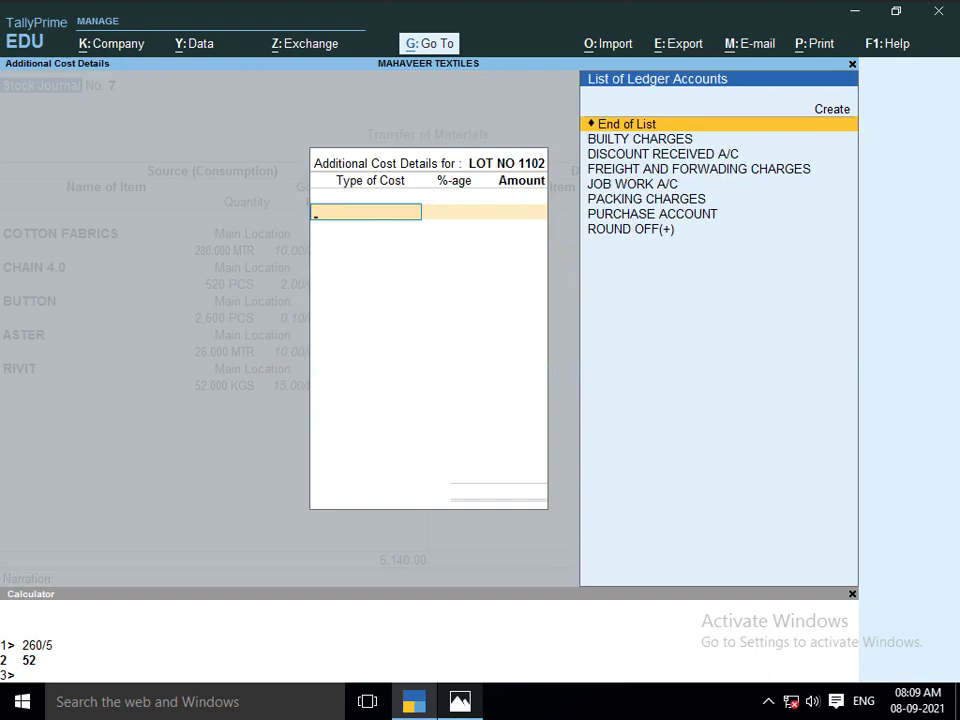
Add a JOB WORK A/C additional cost of 780, as listed on the lot sheet
key("Down")
key("Down")
key("Down")
key("Down")
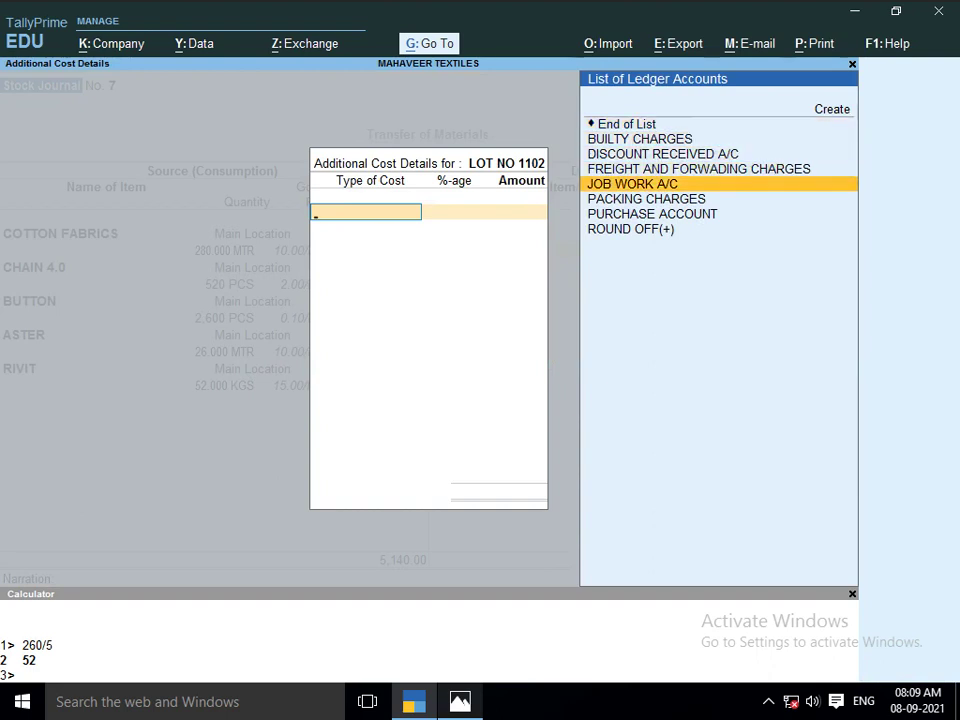
key("Return")
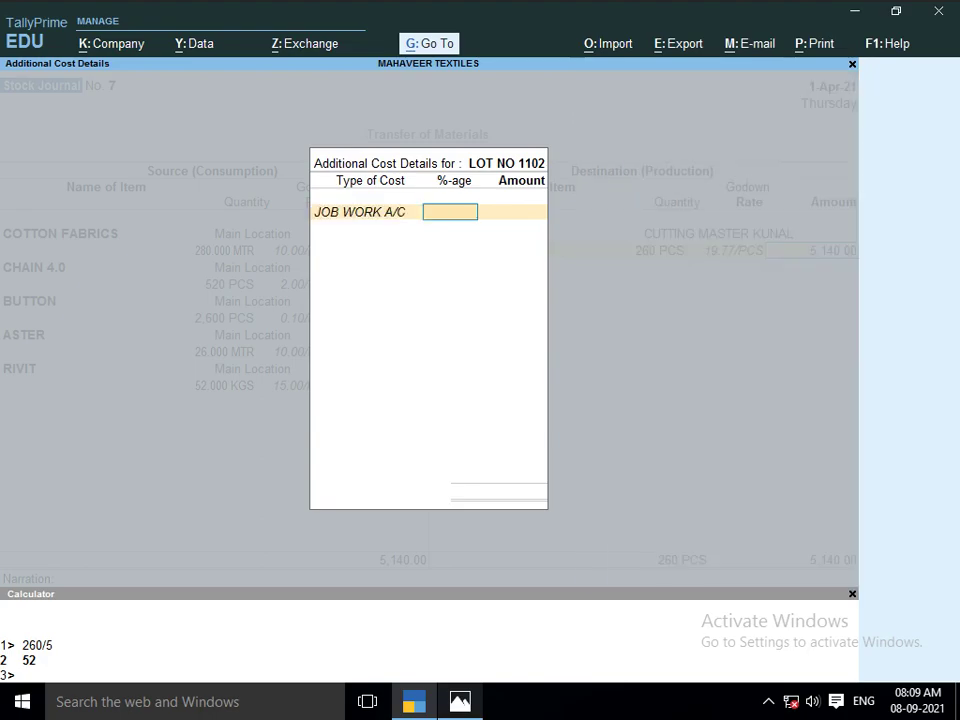
key("alt+Tab")
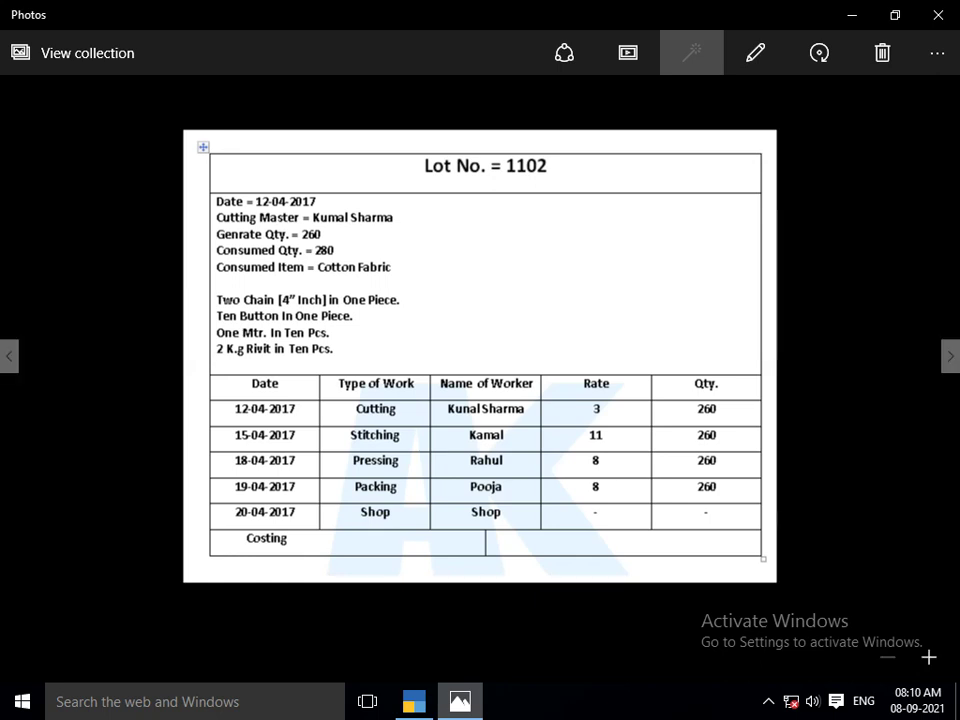
key("alt+Tab")
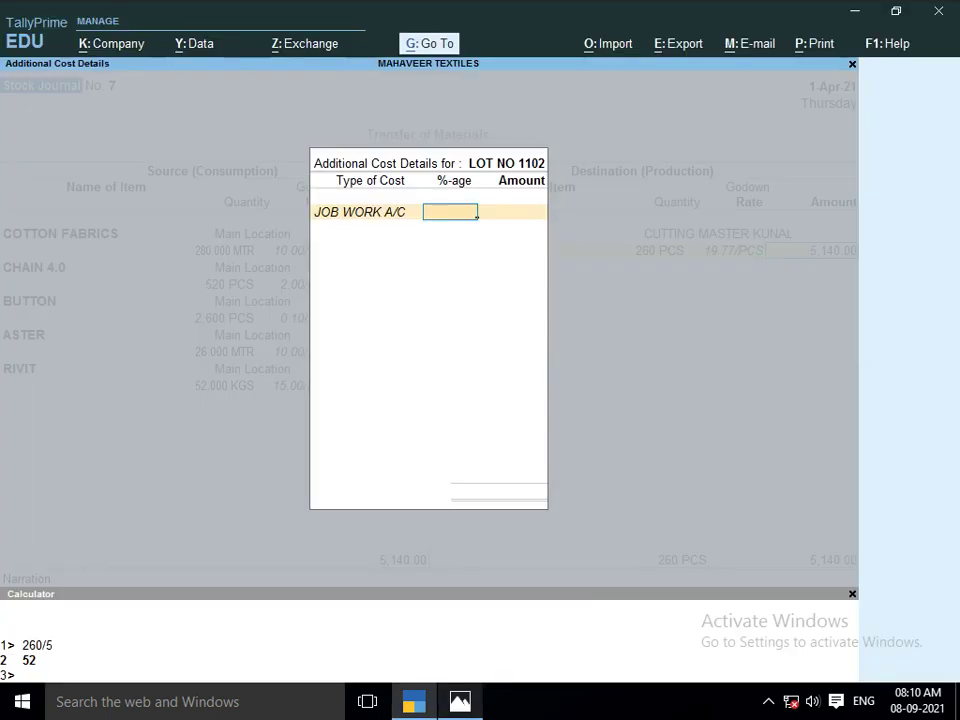
key("Return")
type("780")
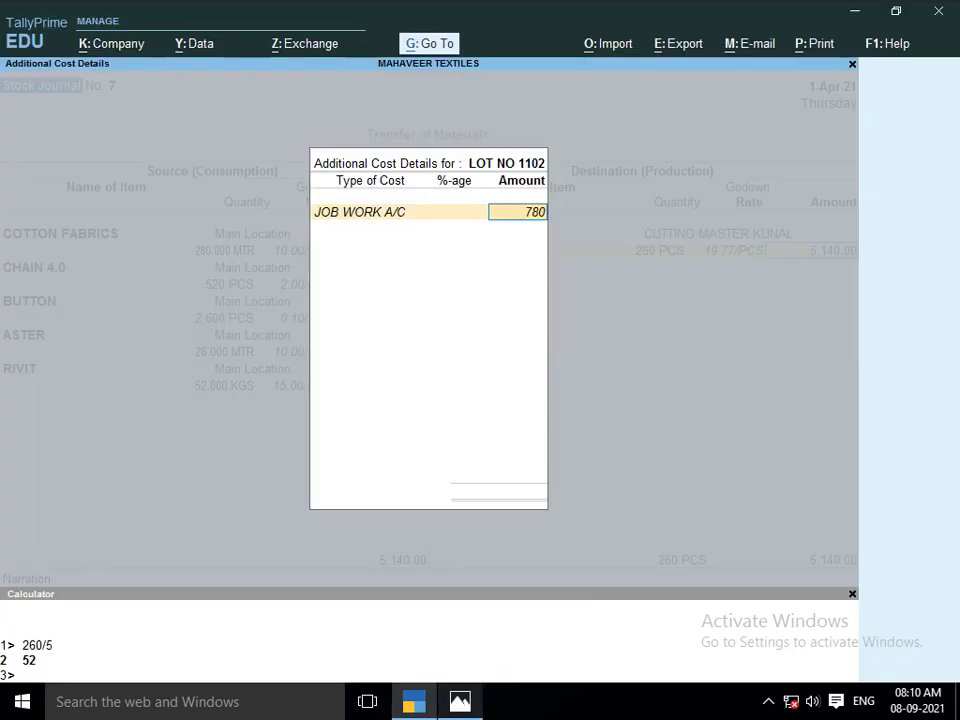
key("Return")
key("Return")
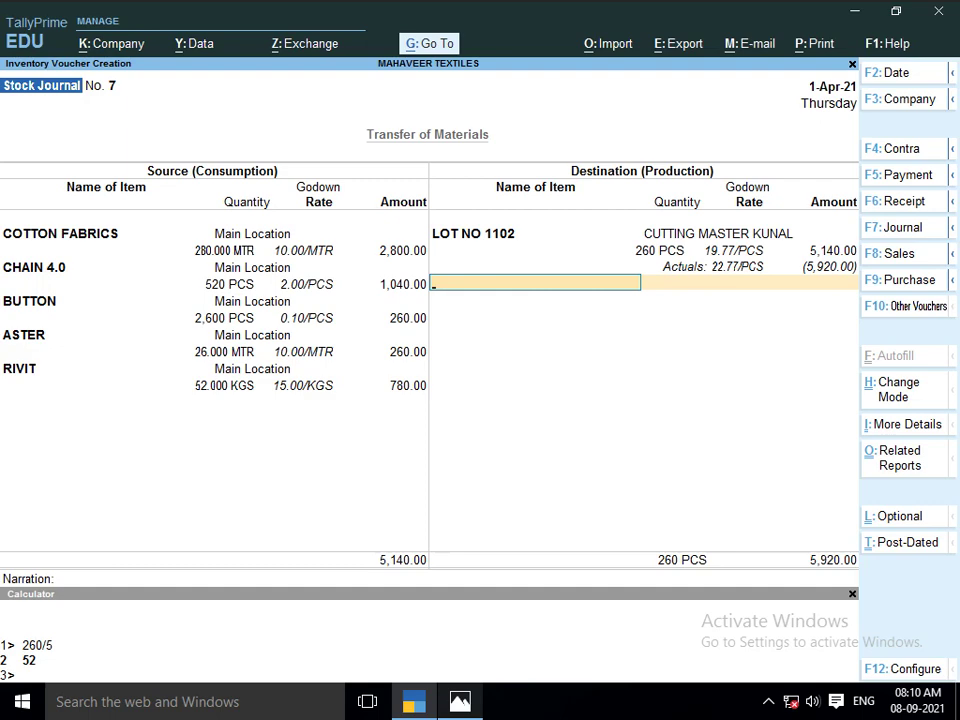
Save Stock Journal 7 and check the Lot No. 1102 sheet in Photos
key("Return")
key("Return")
key("Return")
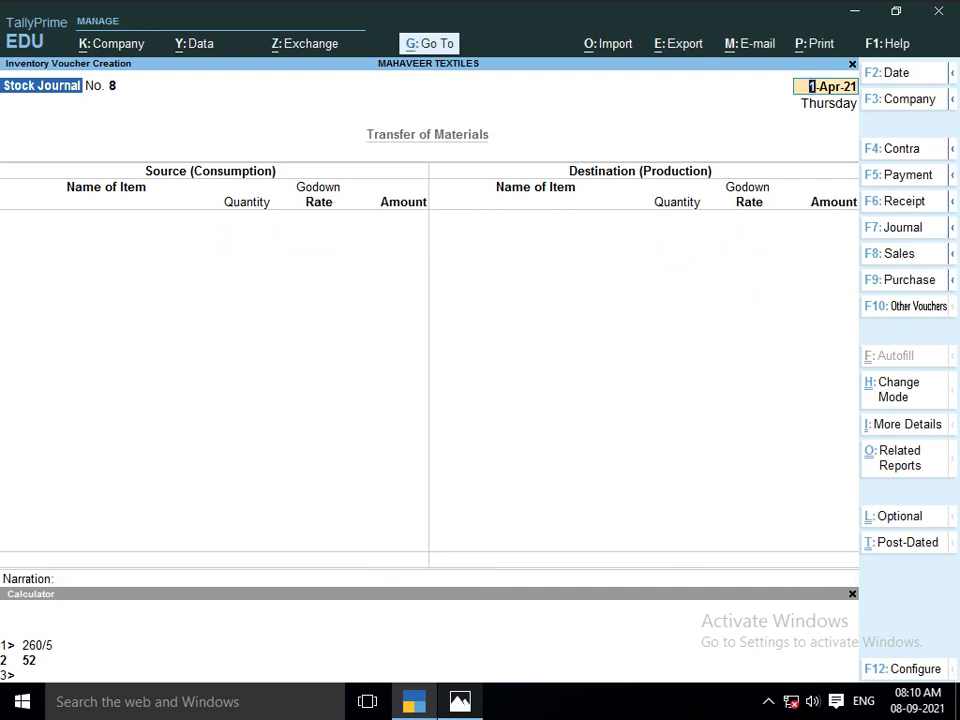
key("Return")
key("alt+Tab")
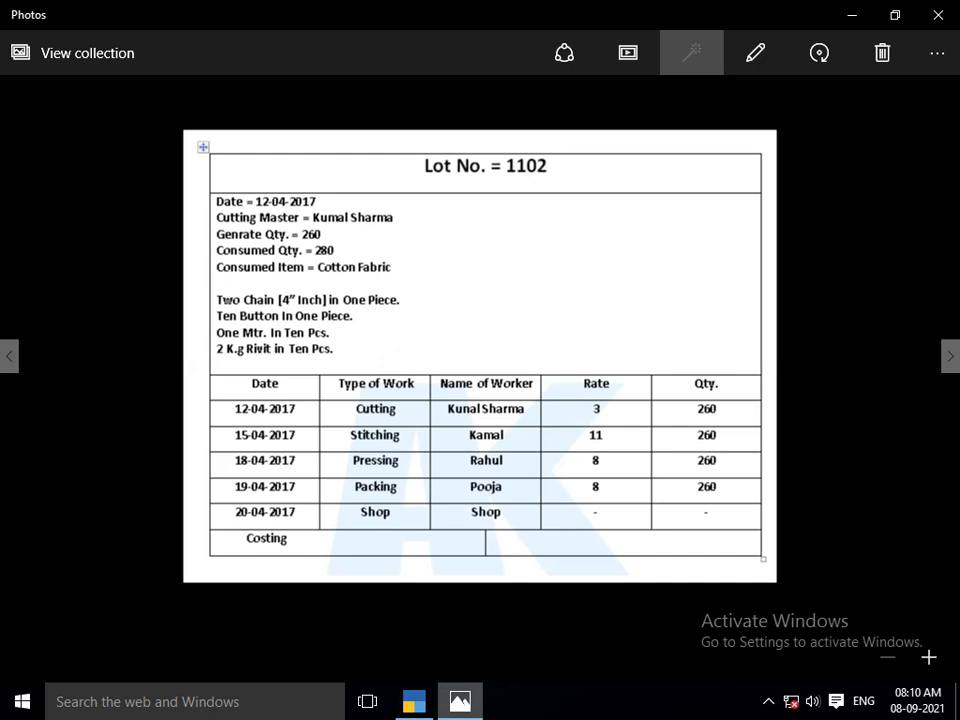
key("alt+Tab")
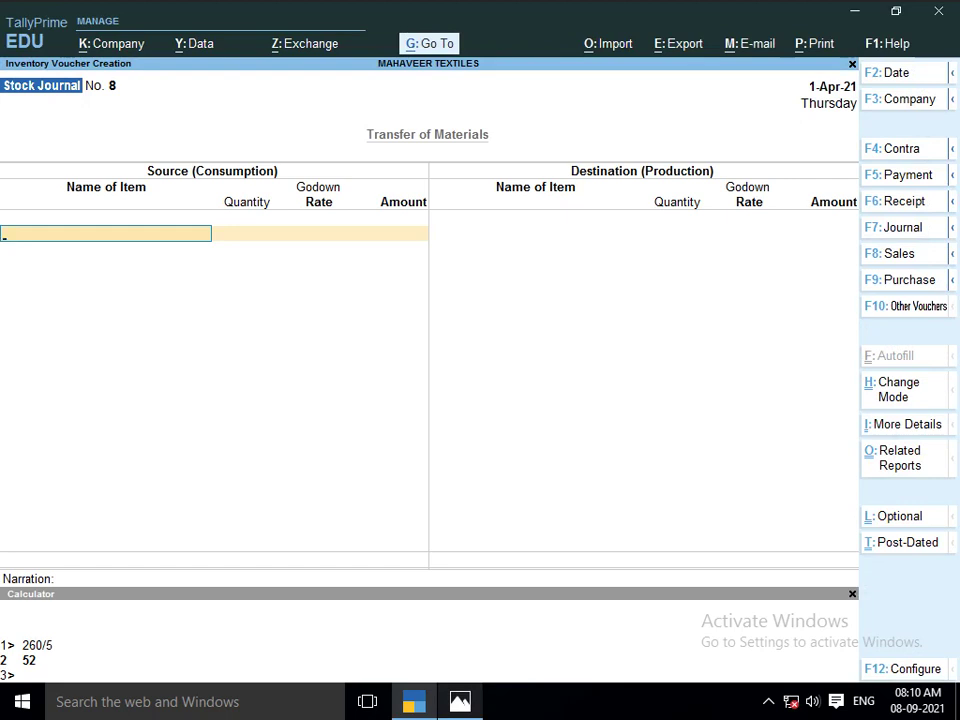
In Stock Journal 8, consume 260 PCS of LOT NO 1102 from CUTTING MASTER KUNAL at 22.77
type("LO")
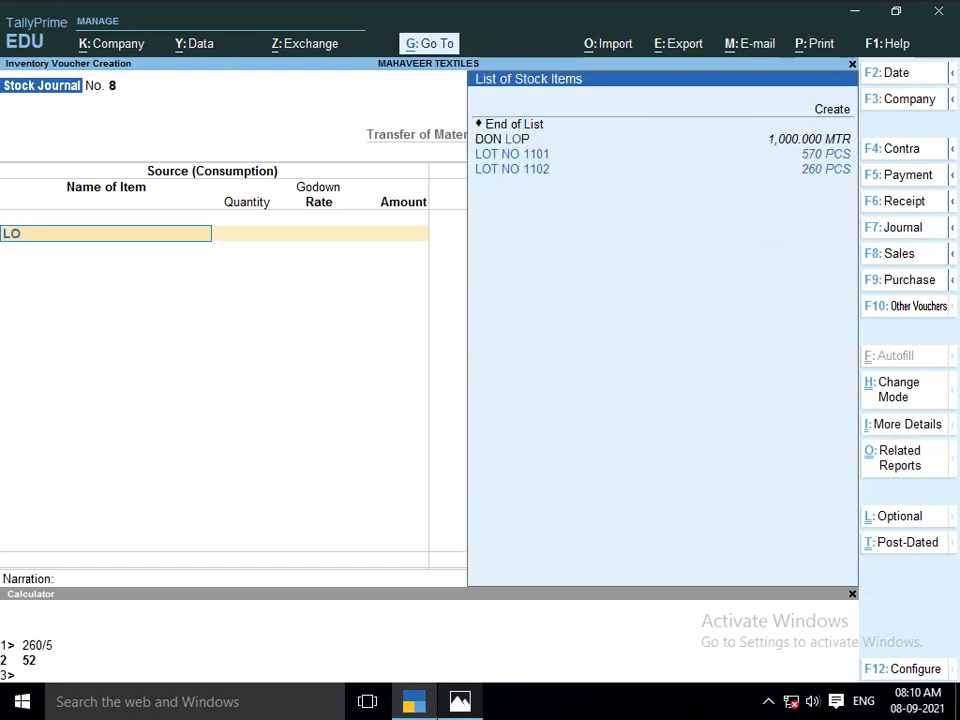
type("T")
key("Down")
key("Return")
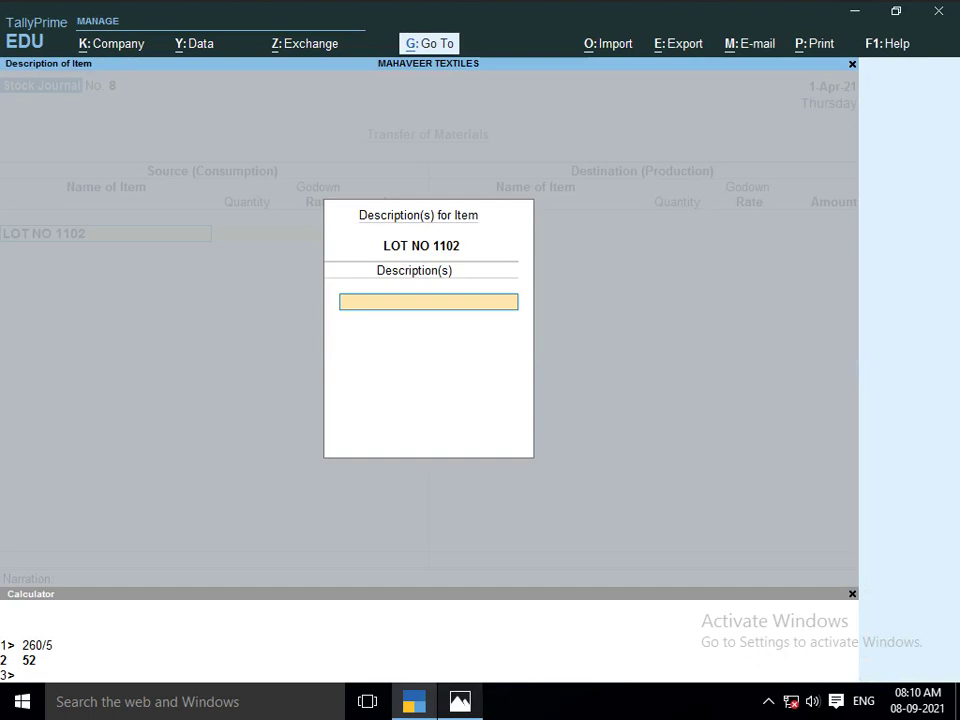
key("Return")
type("26")
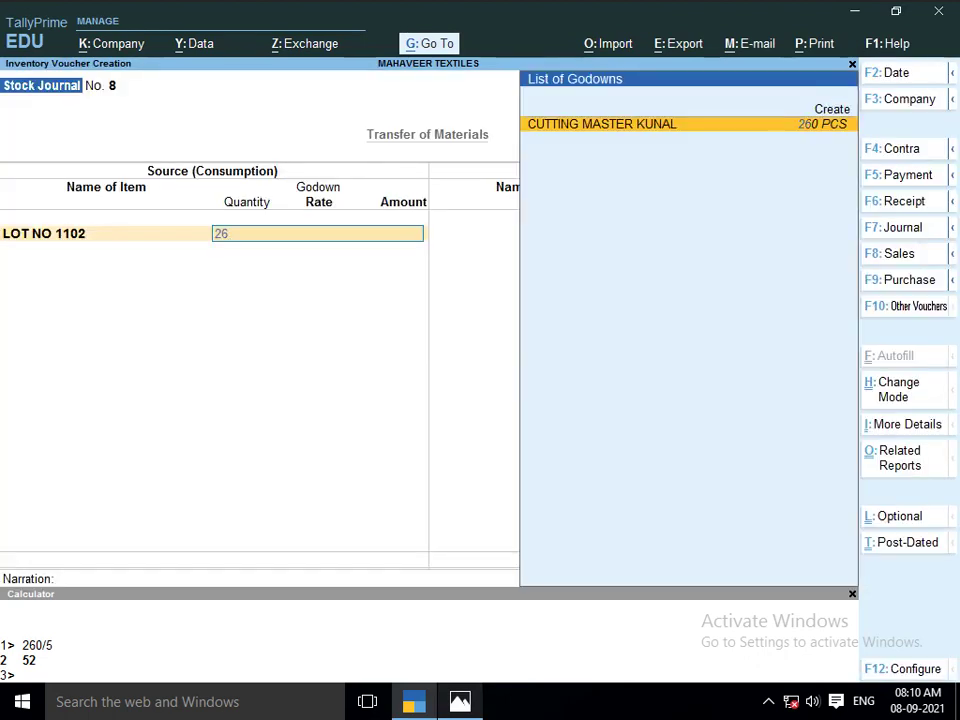
key("Return")
type("260")
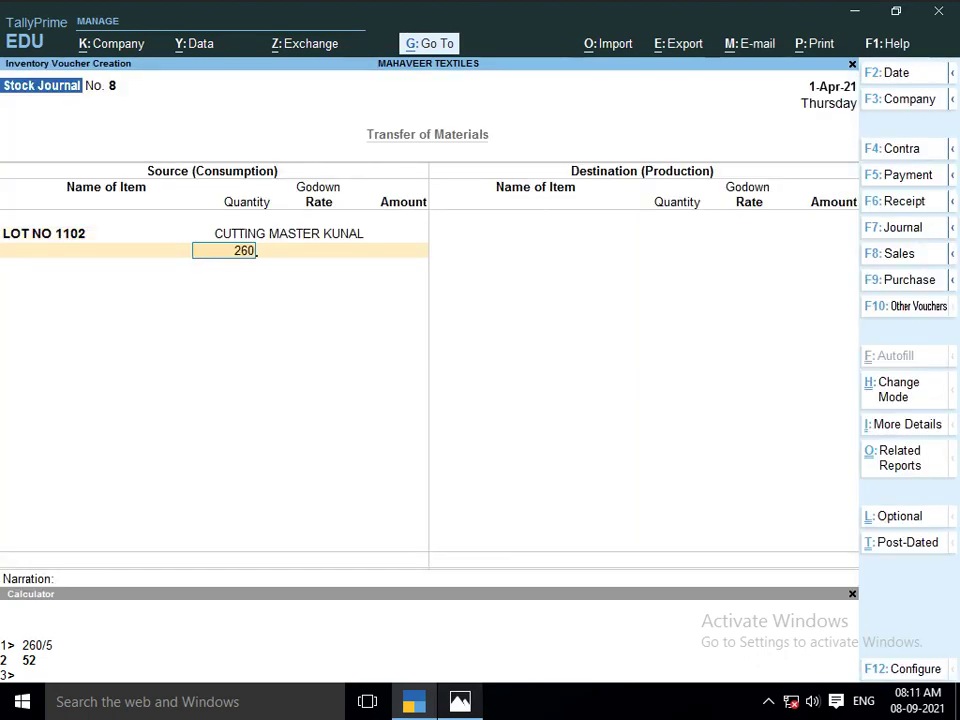
key("Return")
key("Return")
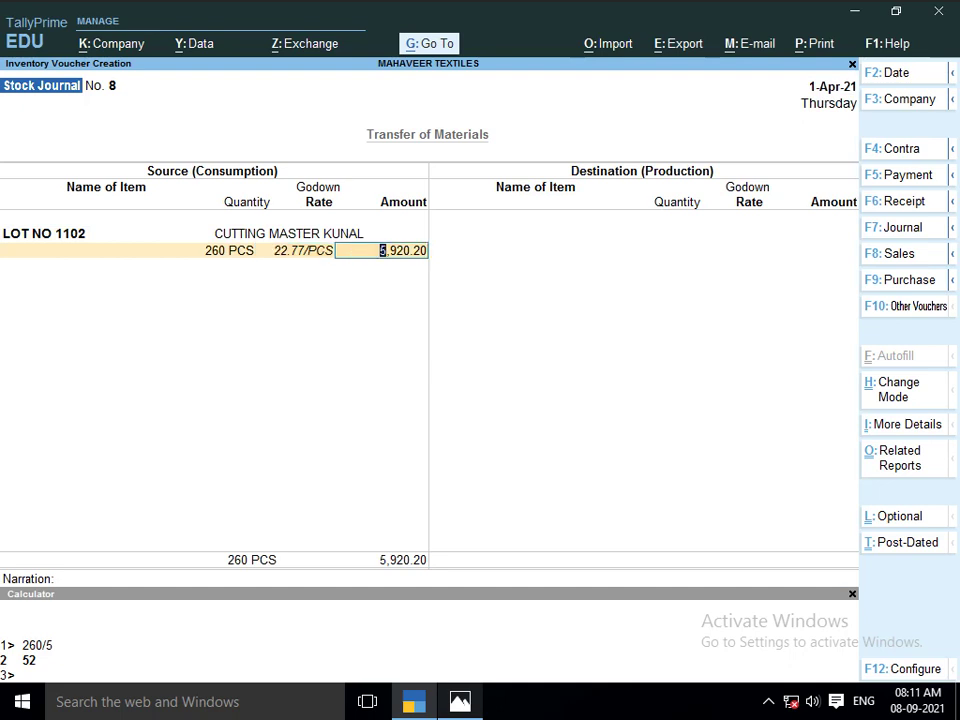
Choose LOT NO 1102 as the produced item and begin creating a new destination godown
key("Return")
key("Return")
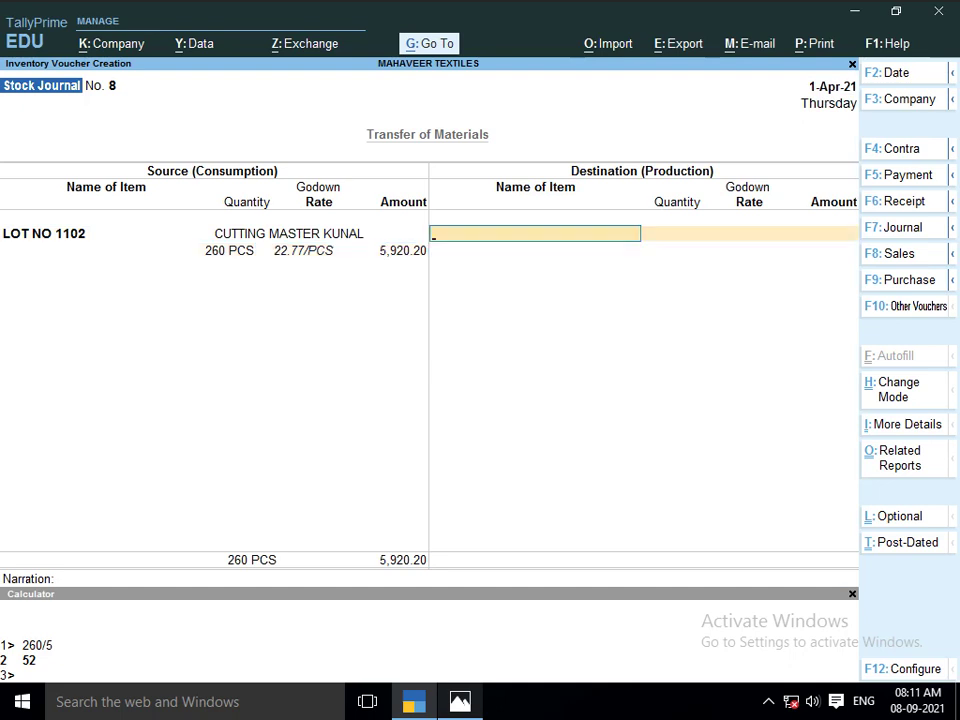
type("LOT")
key("Down")
key("Down")
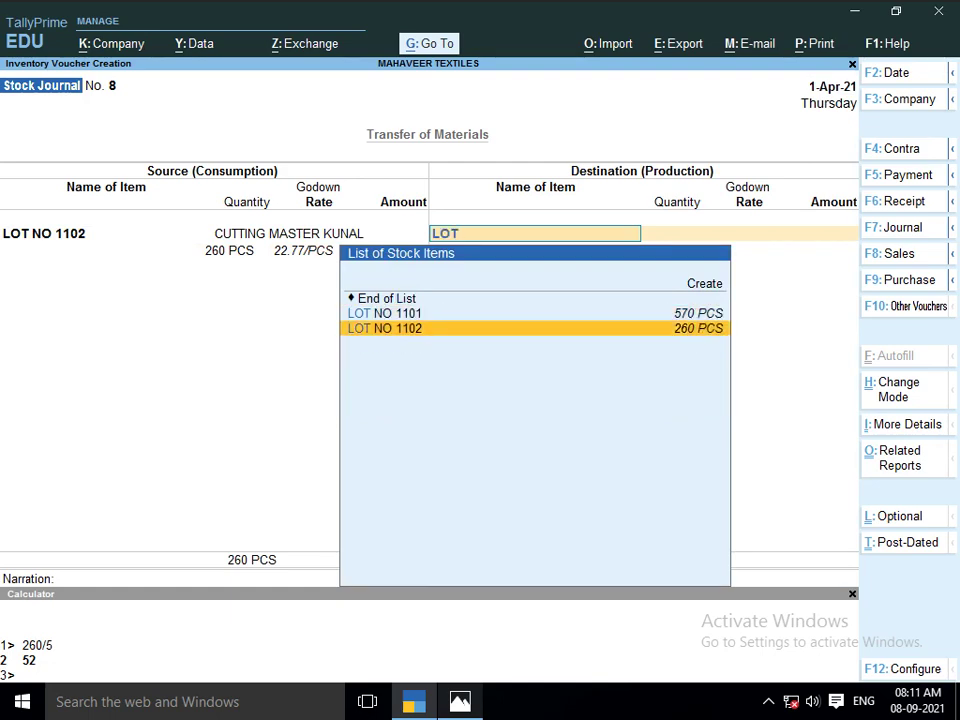
key("Return")
key("Return")
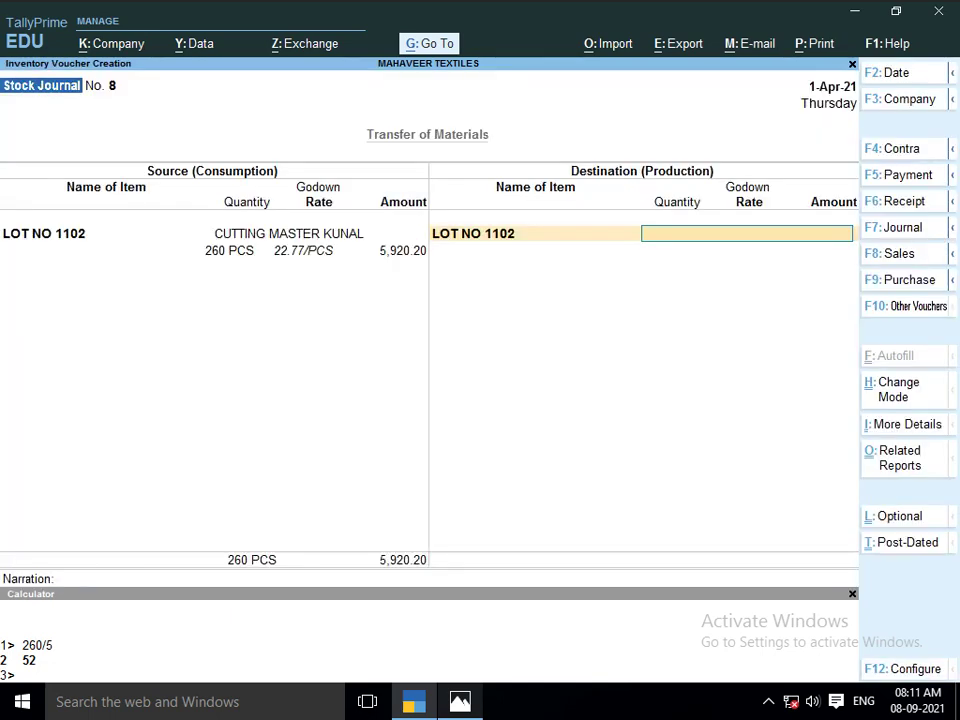
key("alt+c")
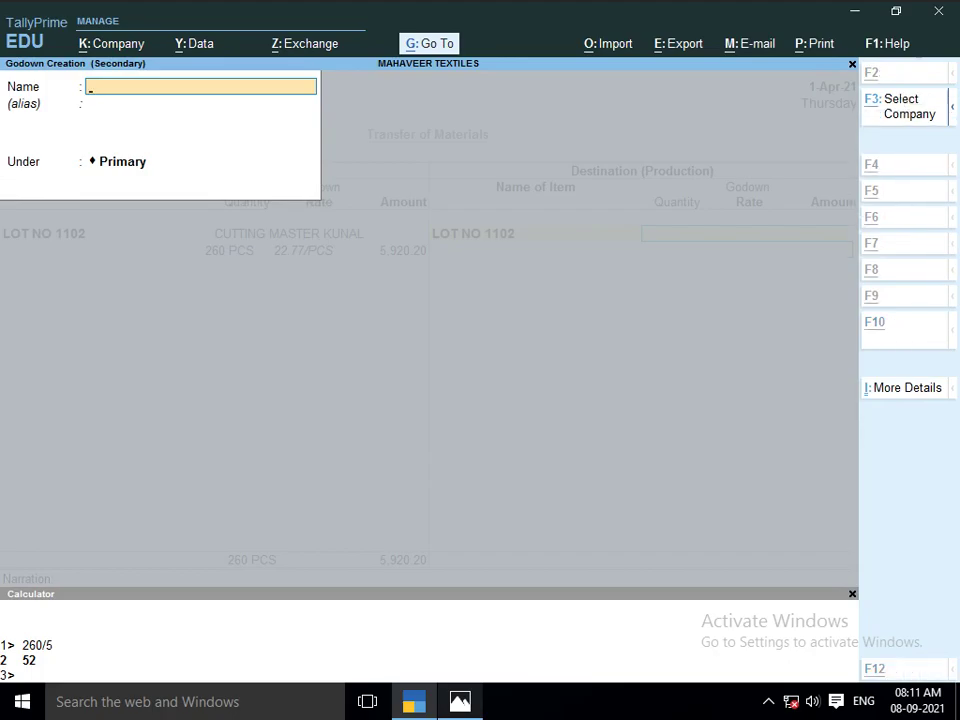
Create the STICHING KAMAL godown under Primary as the destination for LOT NO 1102
key("alt+Tab")
key("alt+Tab")
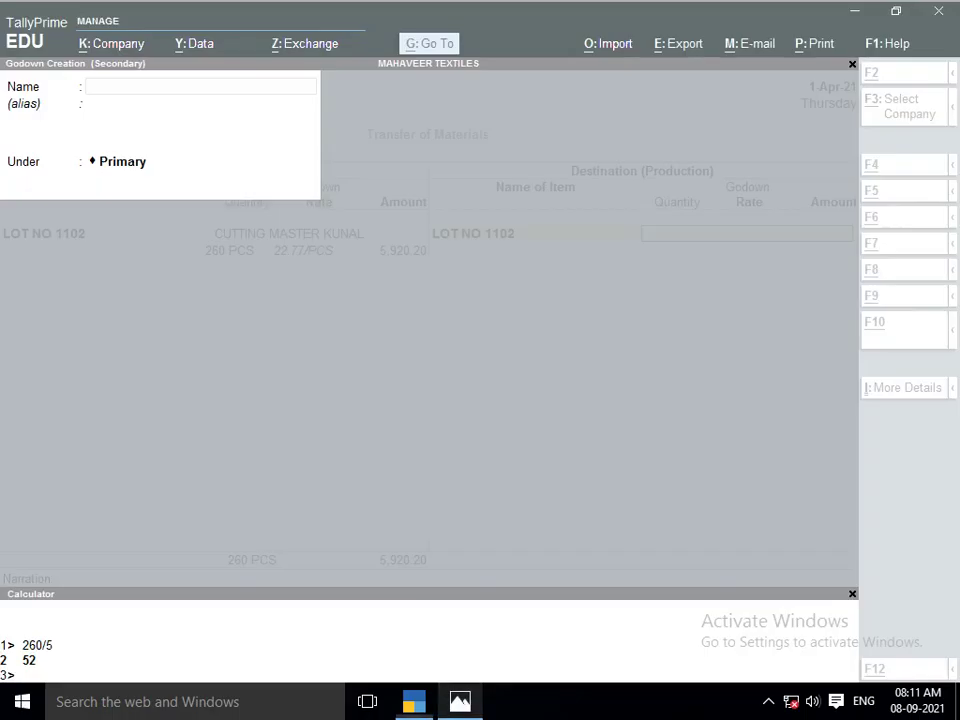
type("STICHING KAMAL")
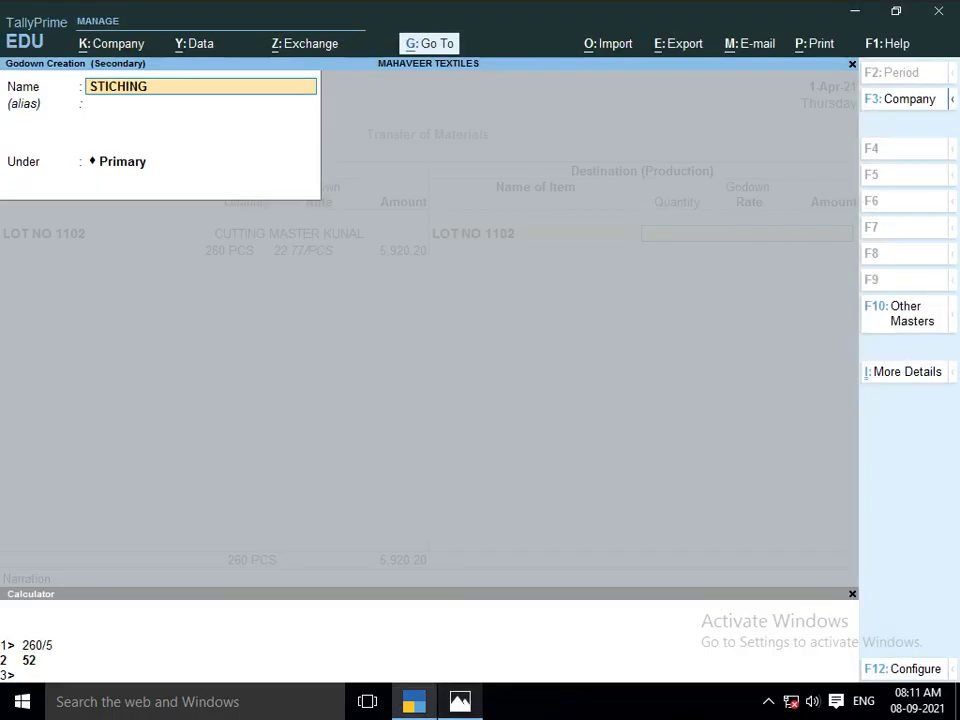
key("Return")
key("Return")
key("Return")
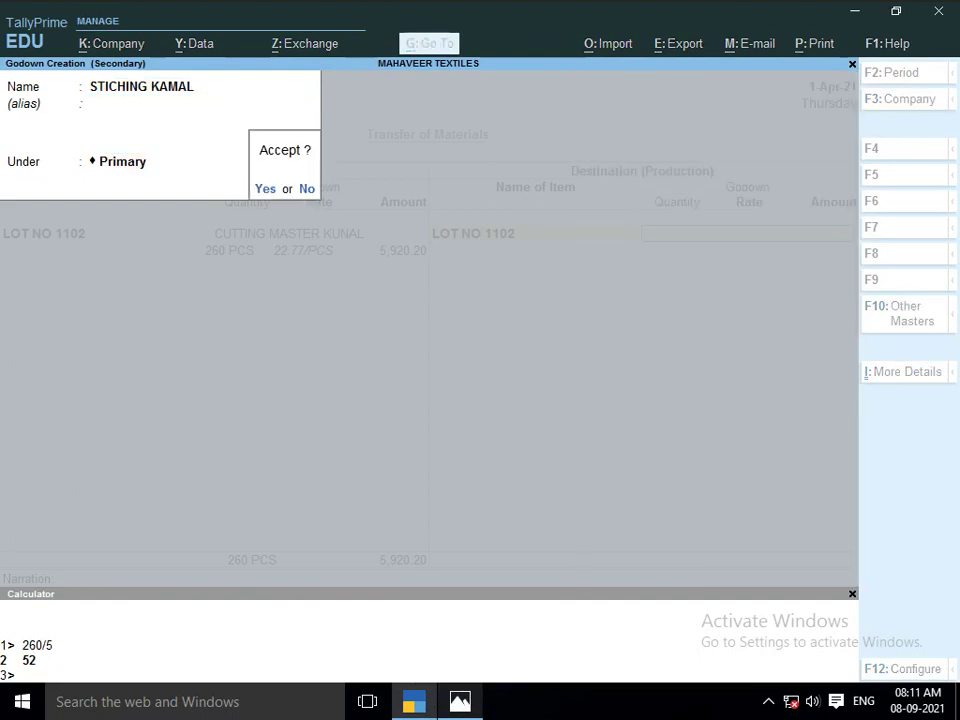
key("Return")
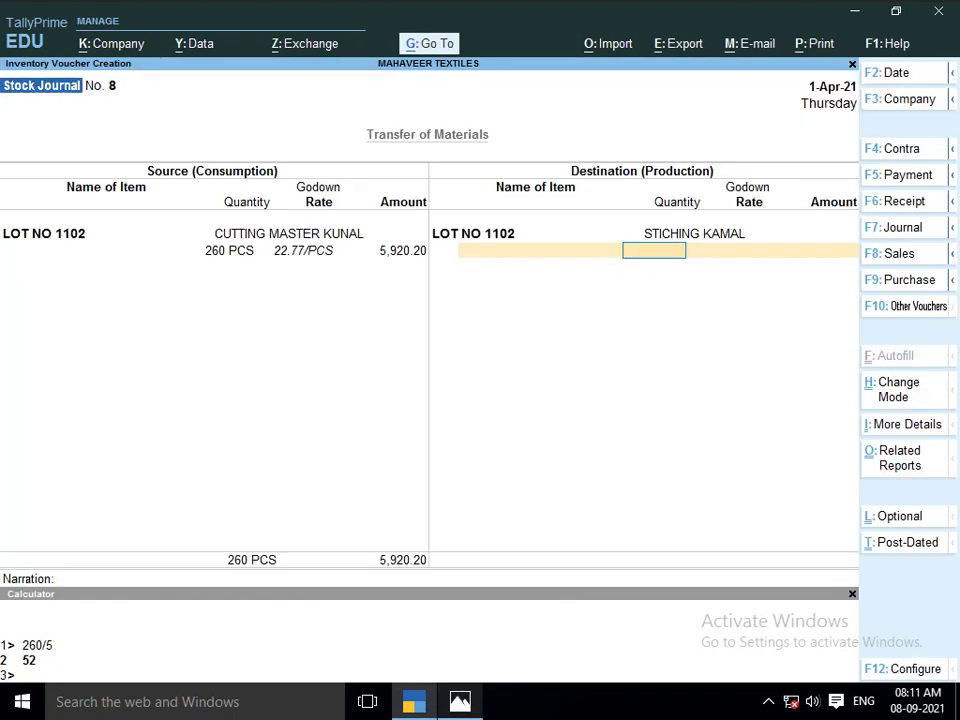
Receive 260 PCS of LOT NO 1102 into STICHING KAMAL at 22.77 per piece
type("260")
key("Return")
key("Return")
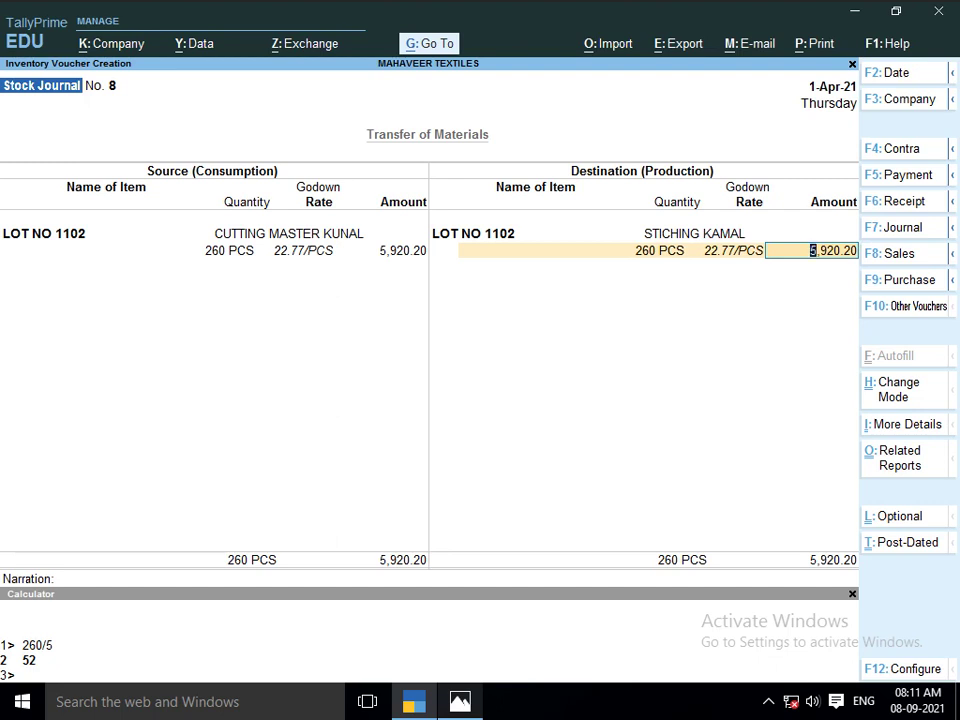
key("ctrl+m")
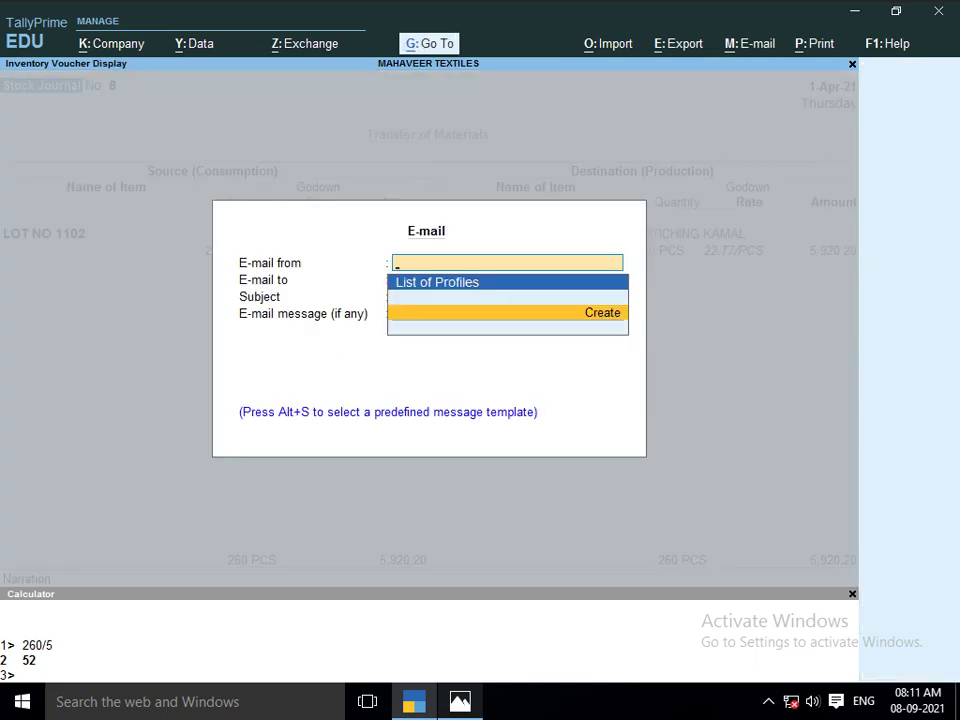
key("Escape")
key("Return")
key("Return")
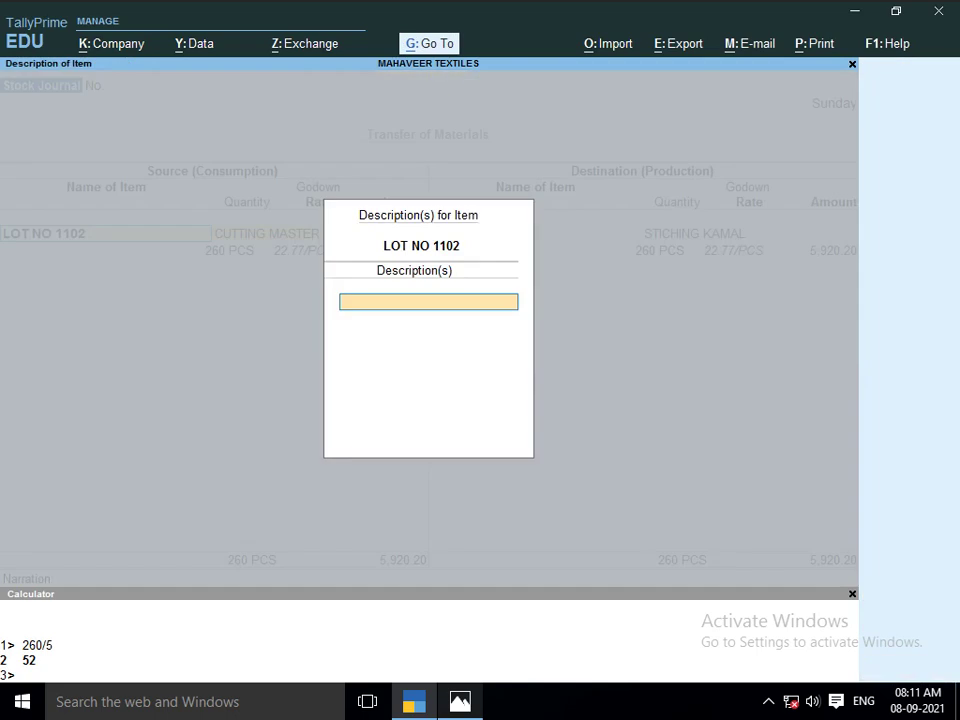
key("Return")
key("Return")
key("Return")
key("Return")
key("Return")
key("Return")
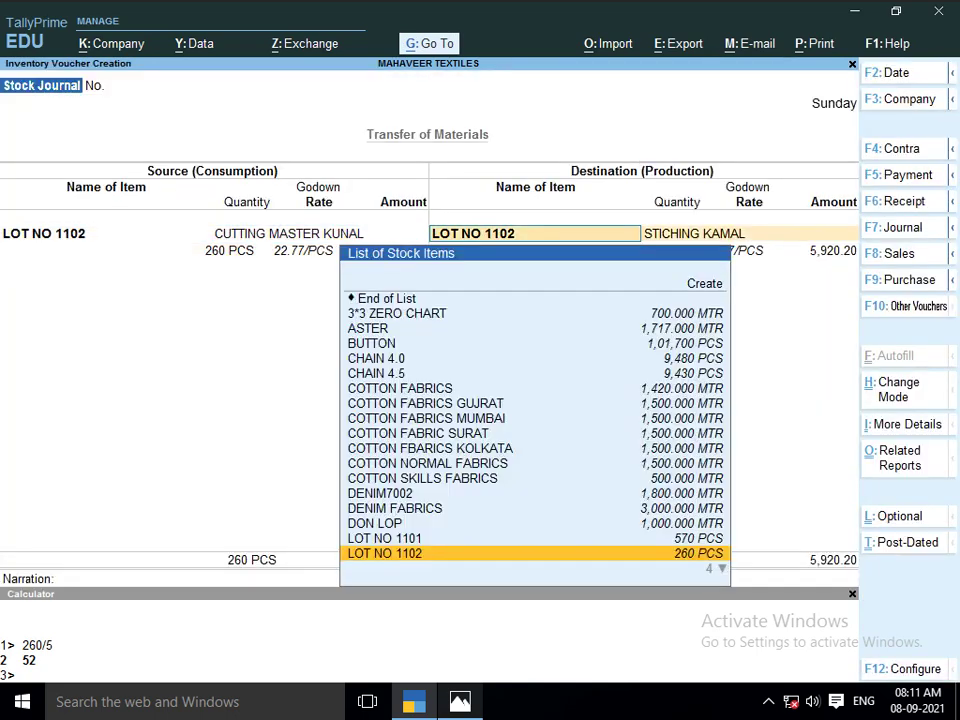
key("Return")
key("Return")
key("Return")
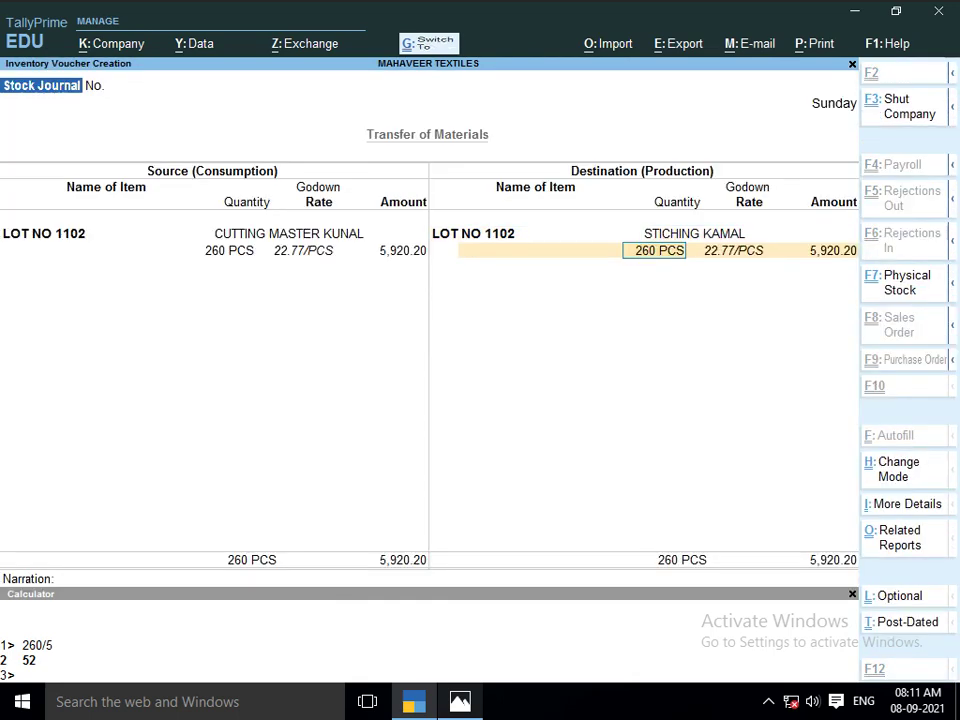
Look up Kamal's stitching rate and compute 260 × 11 = 2,860 in the calculator
key("ctrl+n")
key("alt+Tab")
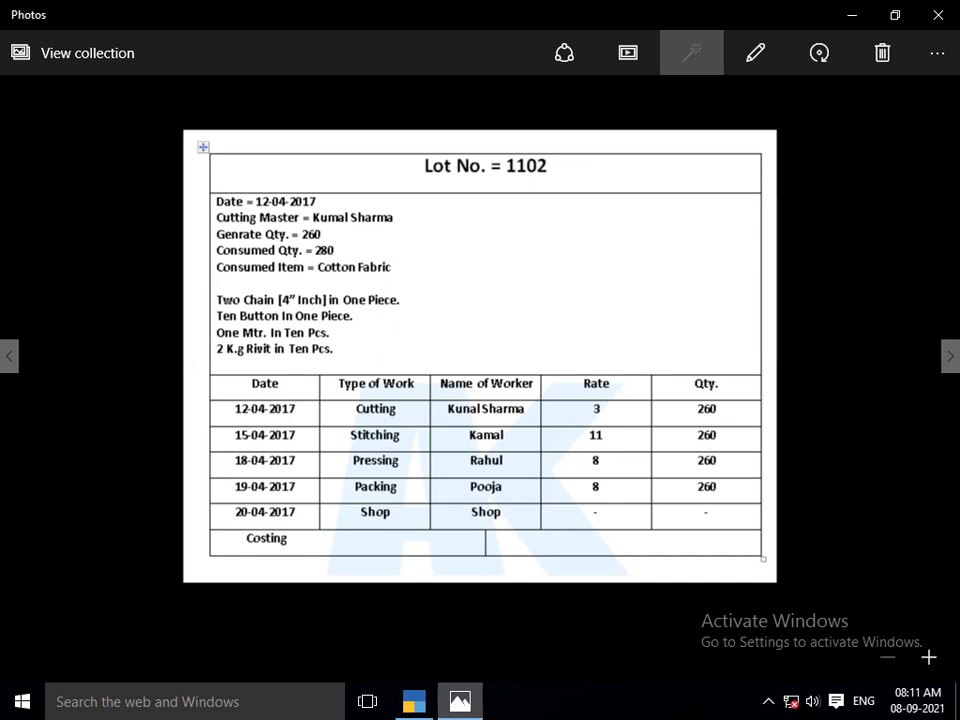
key("alt+Tab")
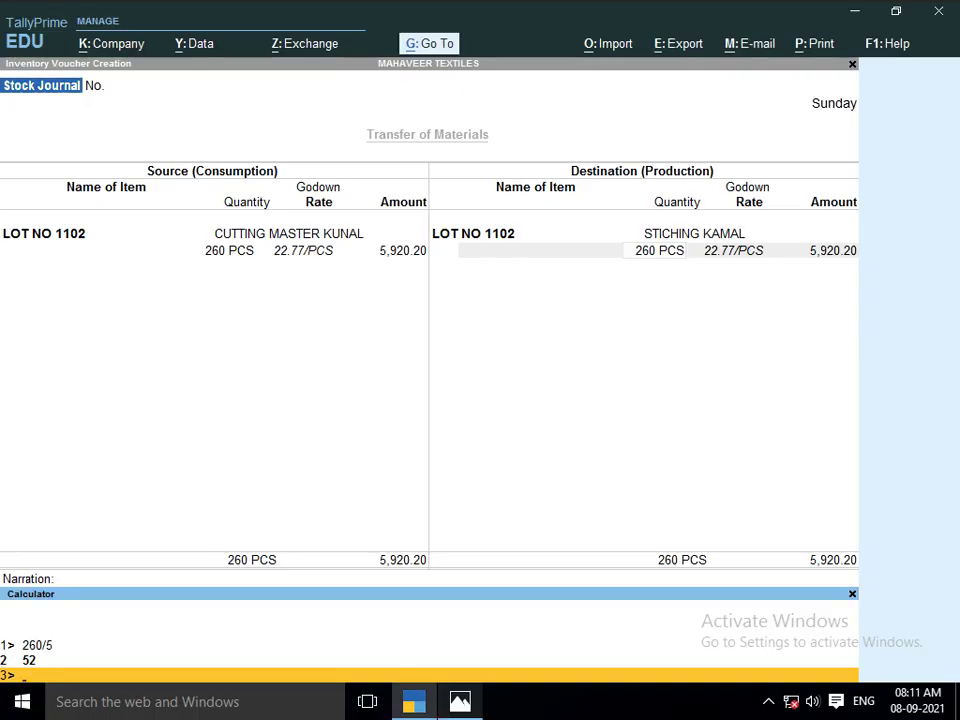
type("260*11")
key("Return")
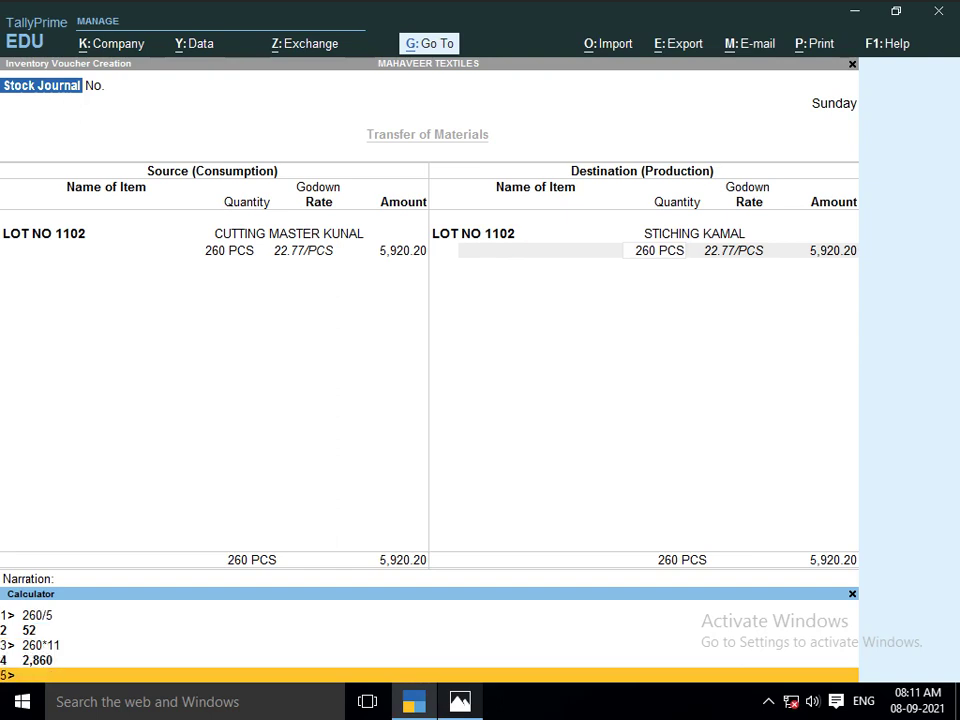
key("ctrl+m")
key("Return")
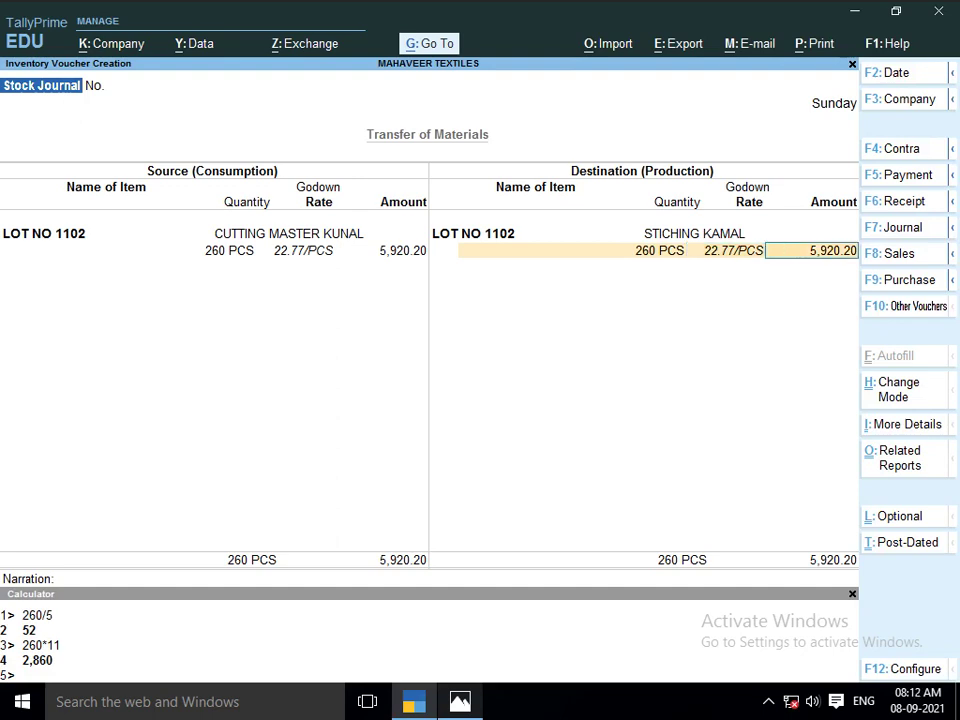
Add a 2,860 JOB WORK A/C cost to LOT NO 1102, bringing it to 8,780.20
key("Return")
key("Return")
key("BackSpace")
key("Return")
key("Down")
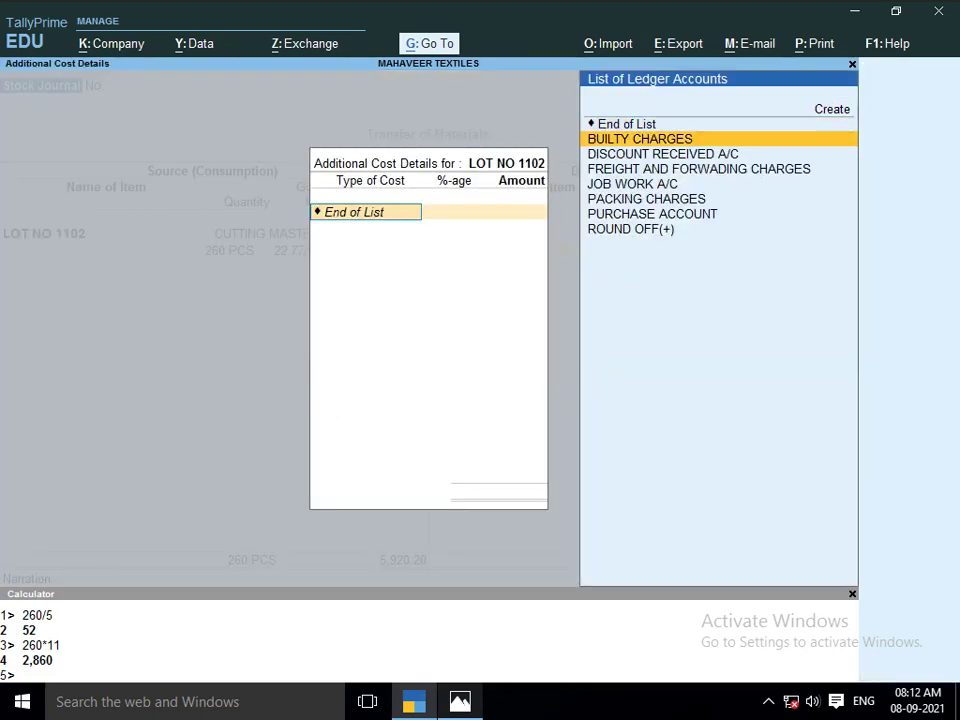
type("o")
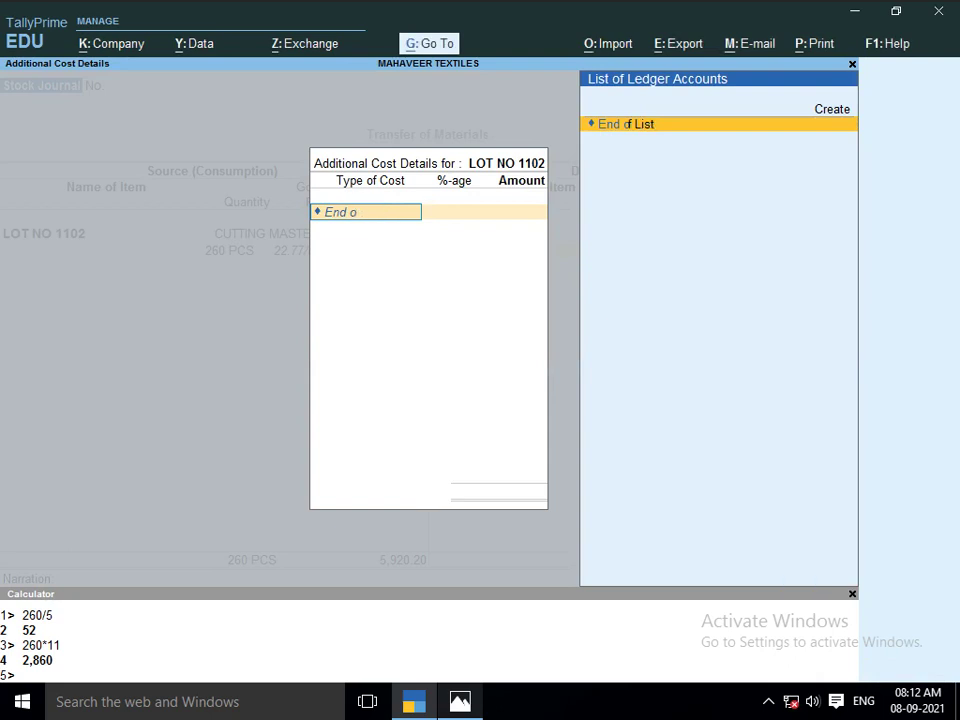
key("BackSpace")
key("BackSpace")
key("BackSpace")
key("BackSpace")
key("BackSpace")
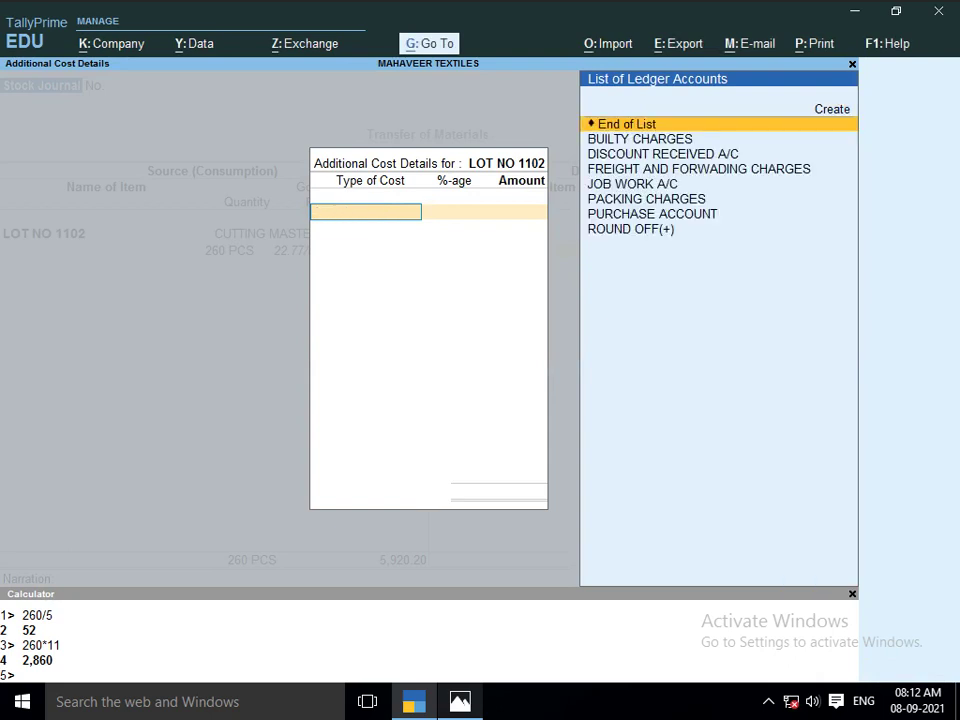
type("JOB")
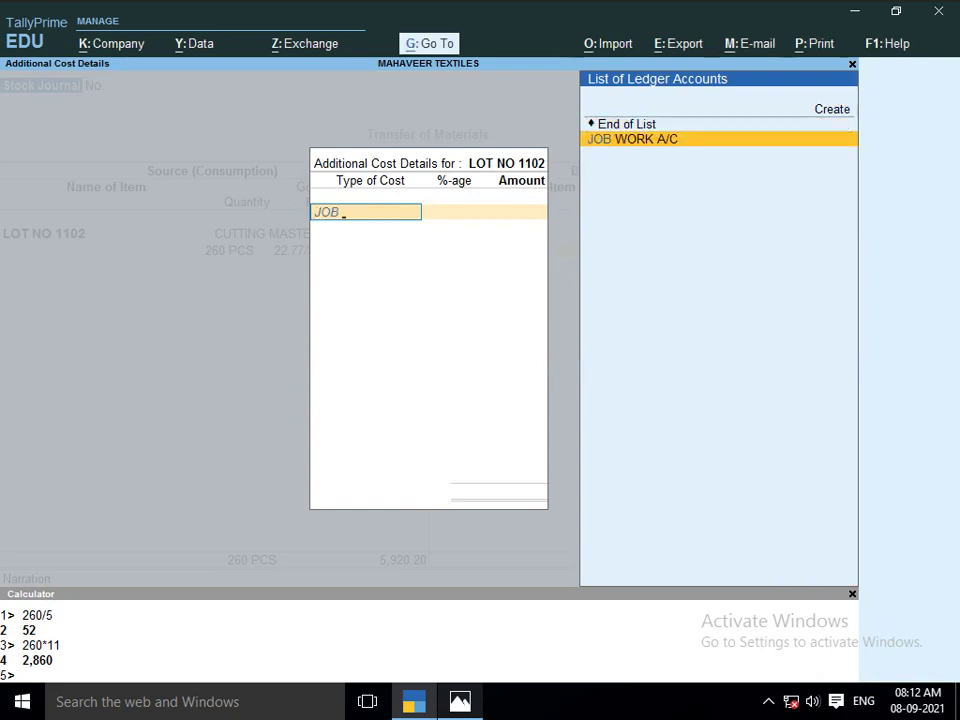
key("Return")
key("Return")
type("2860")
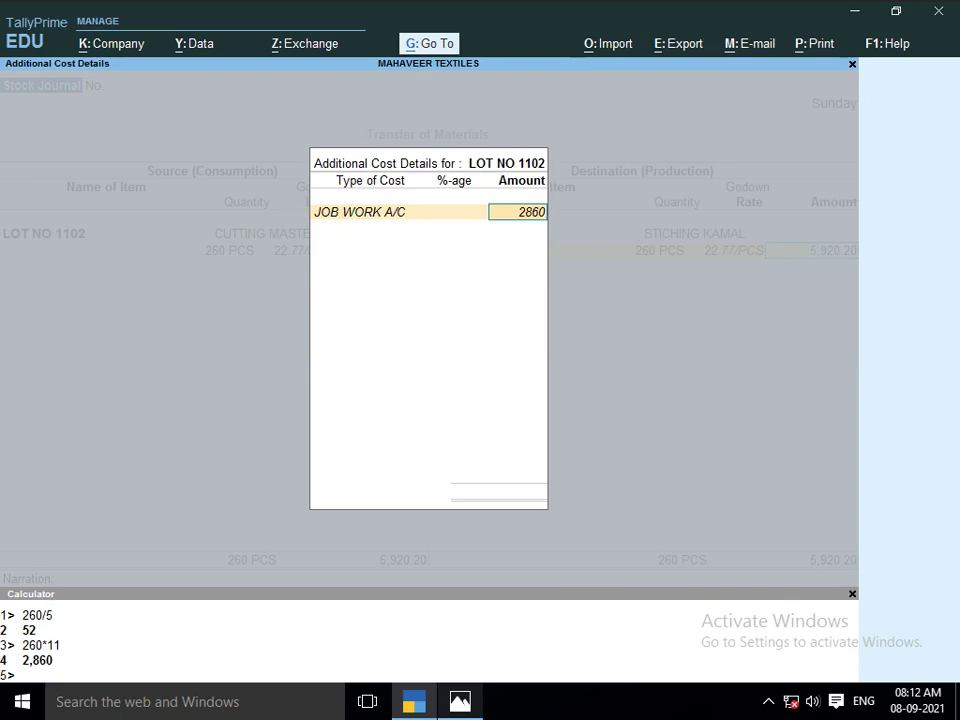
key("Return")
key("Return")
key("Return")
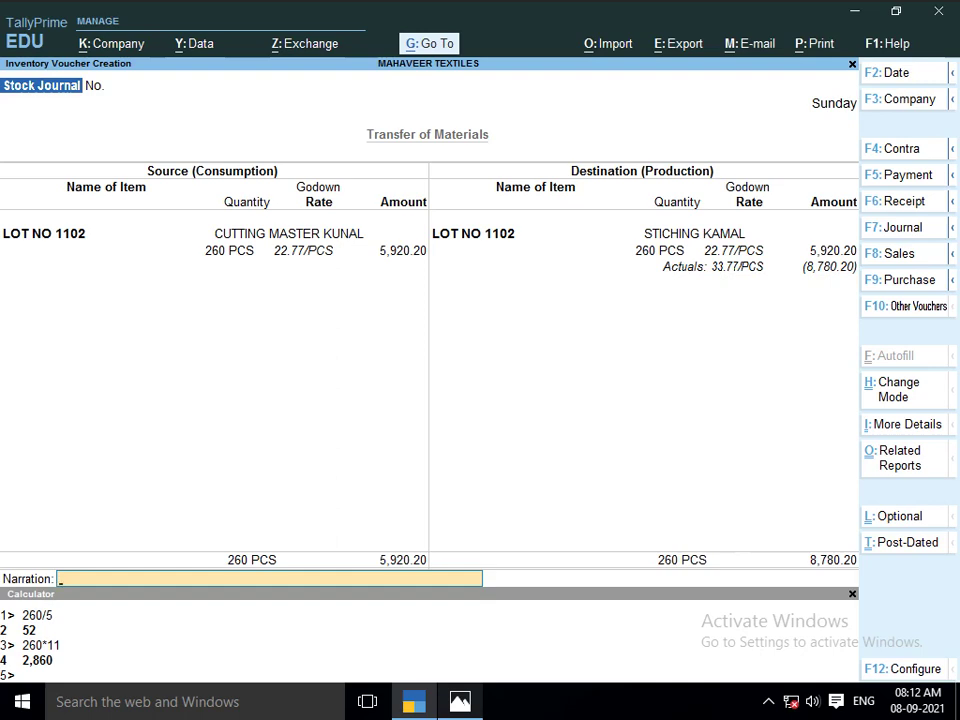
Correct the voucher date to 1-Apr-21 and save Stock Journal 8
key("Return")
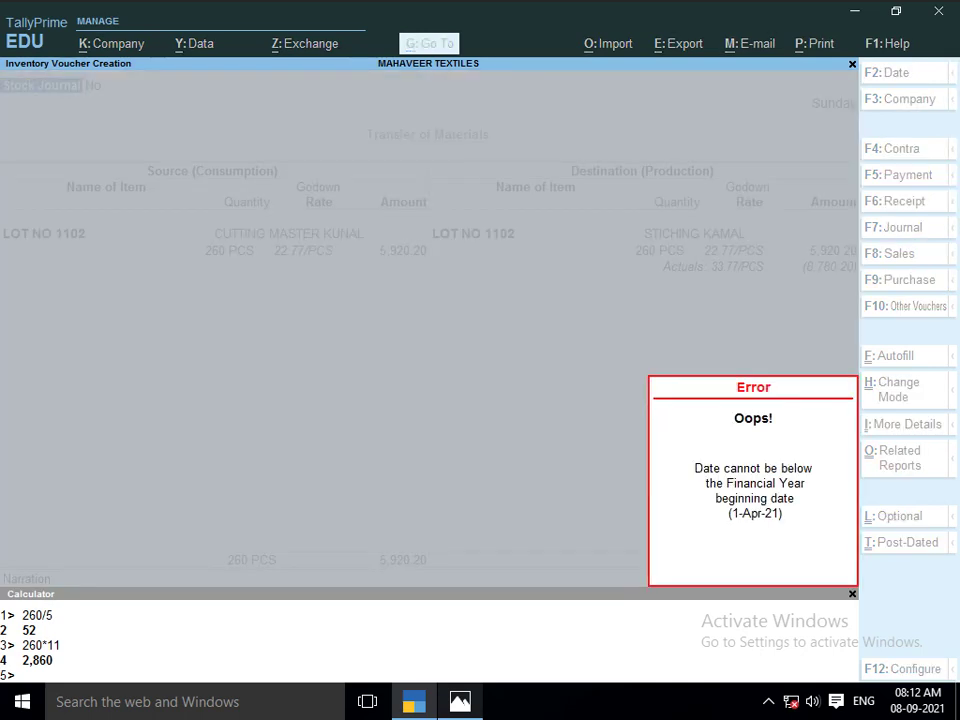
key("Escape")
type("1")
key("Return")
key("Return")
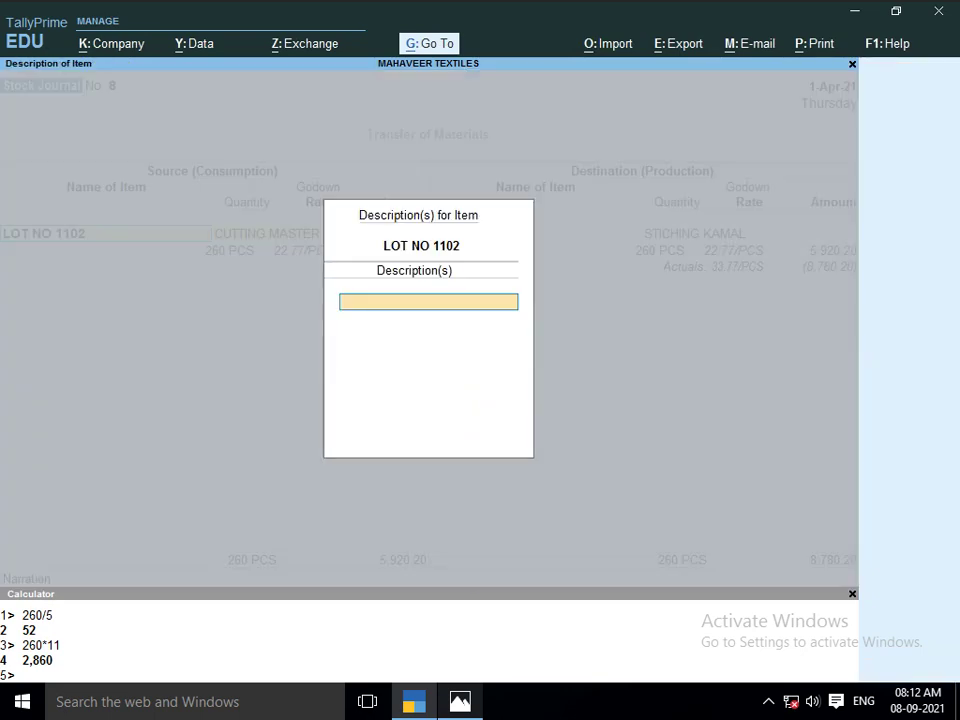
key("Return")
key("Return")
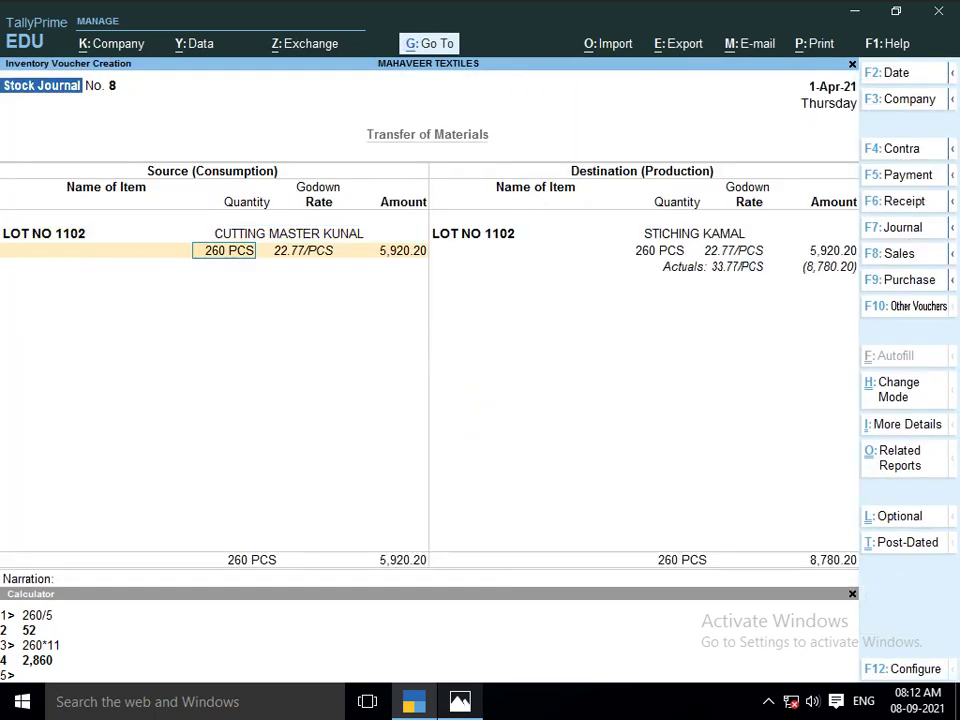
key("Return")
key("ctrl+a")
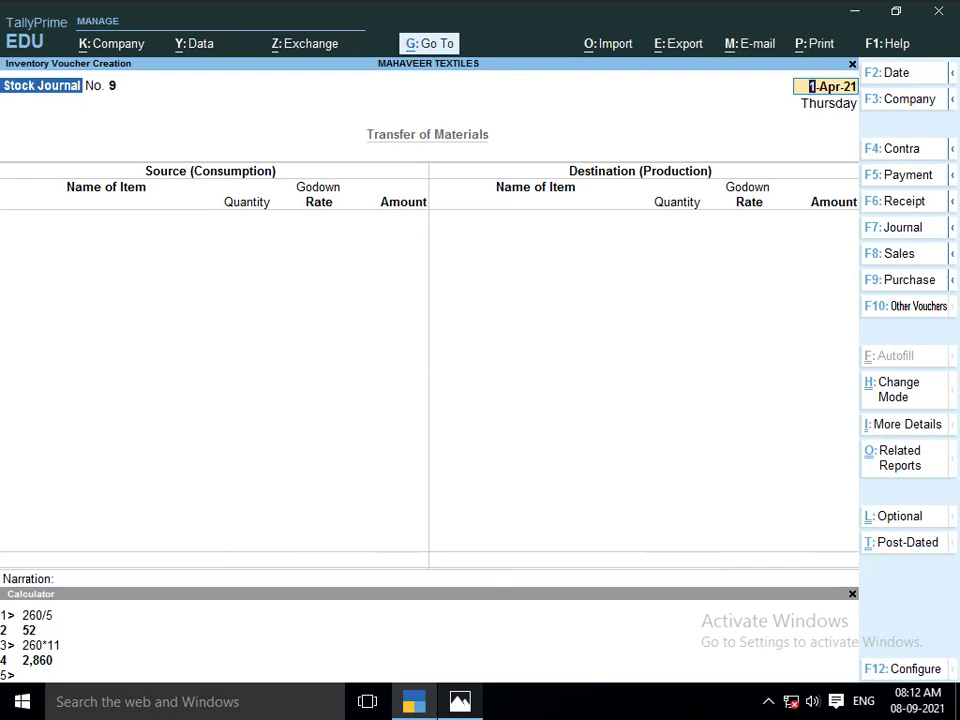
In Stock Journal 9, consume 260 PCS of LOT NO 1102 from STICHING KAMAL worth 8,780.20
key("Return")
type("ST")
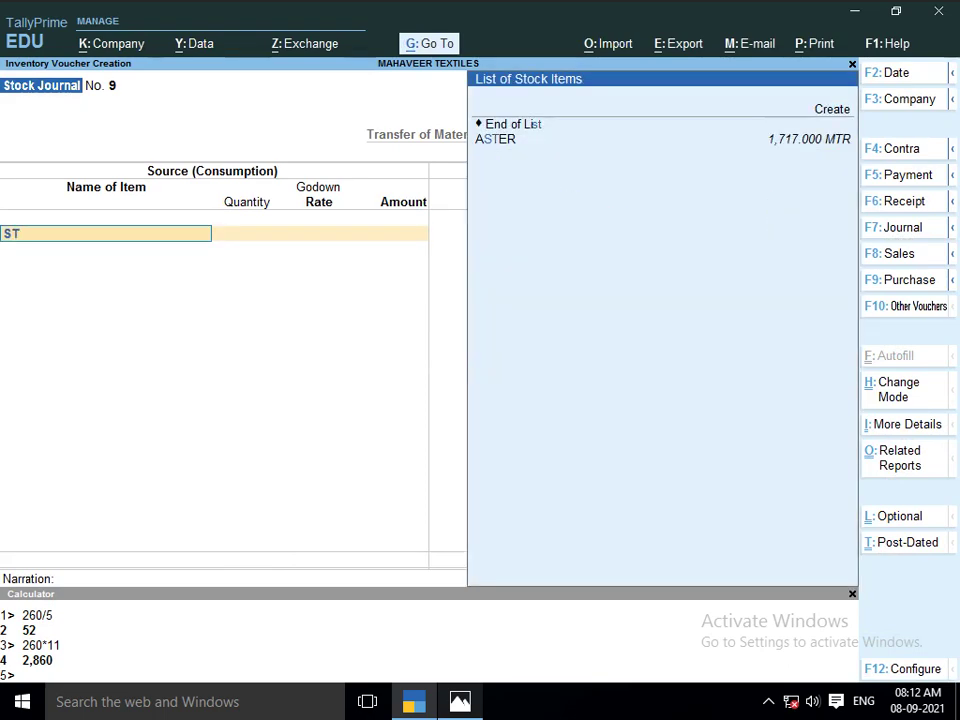
key("BackSpace")
key("BackSpace")
type("O")
key("BackSpace")
type("LOT")
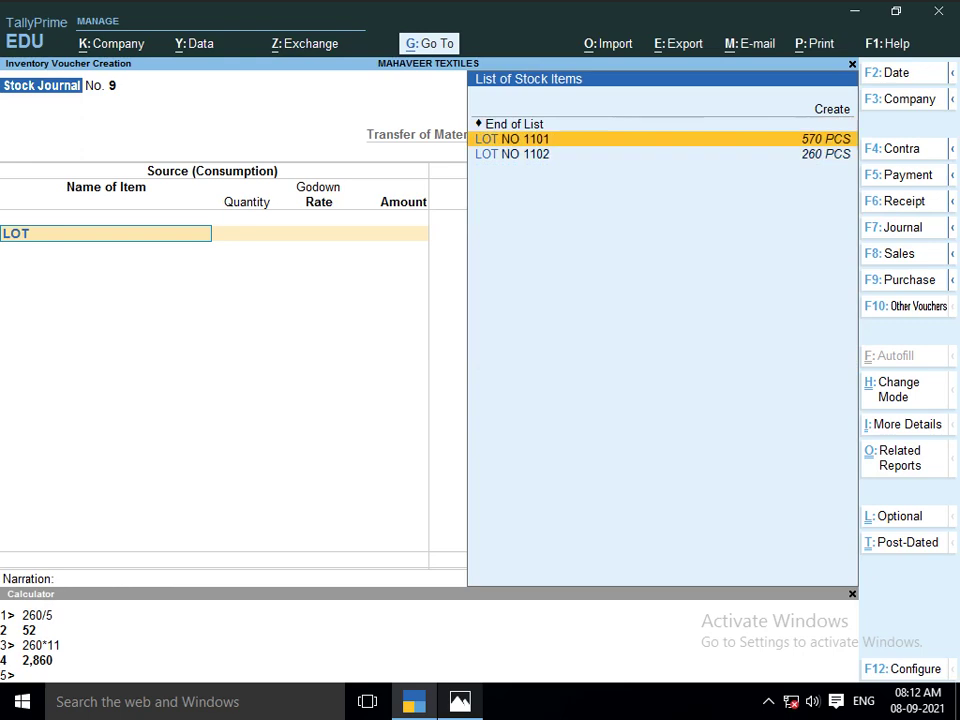
key("Down")
key("Return")
key("Return")
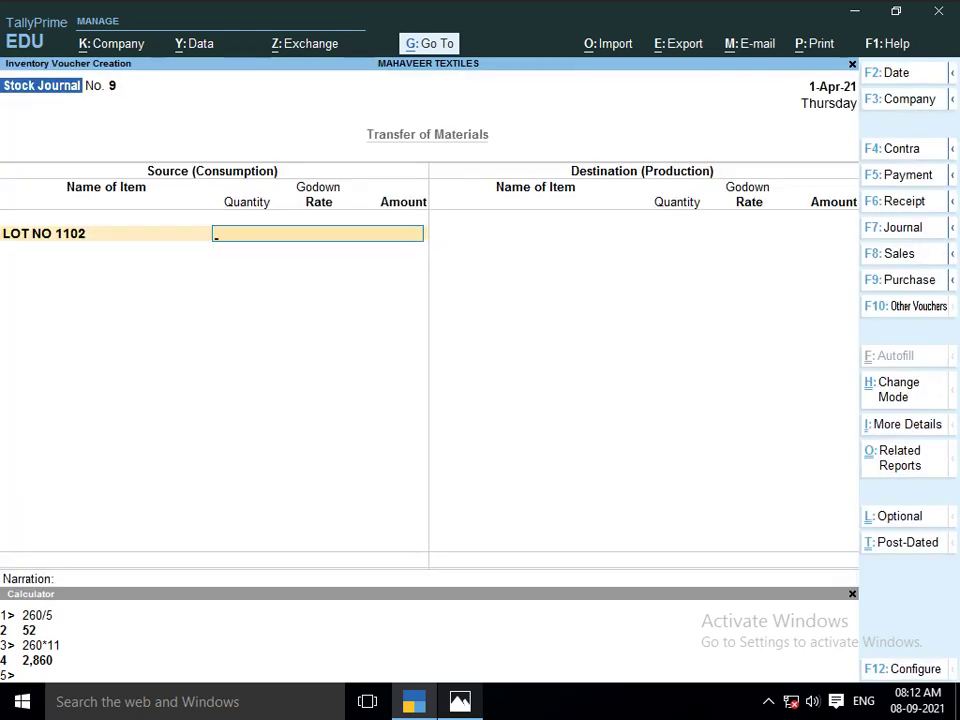
type("STIt")
key("Return")
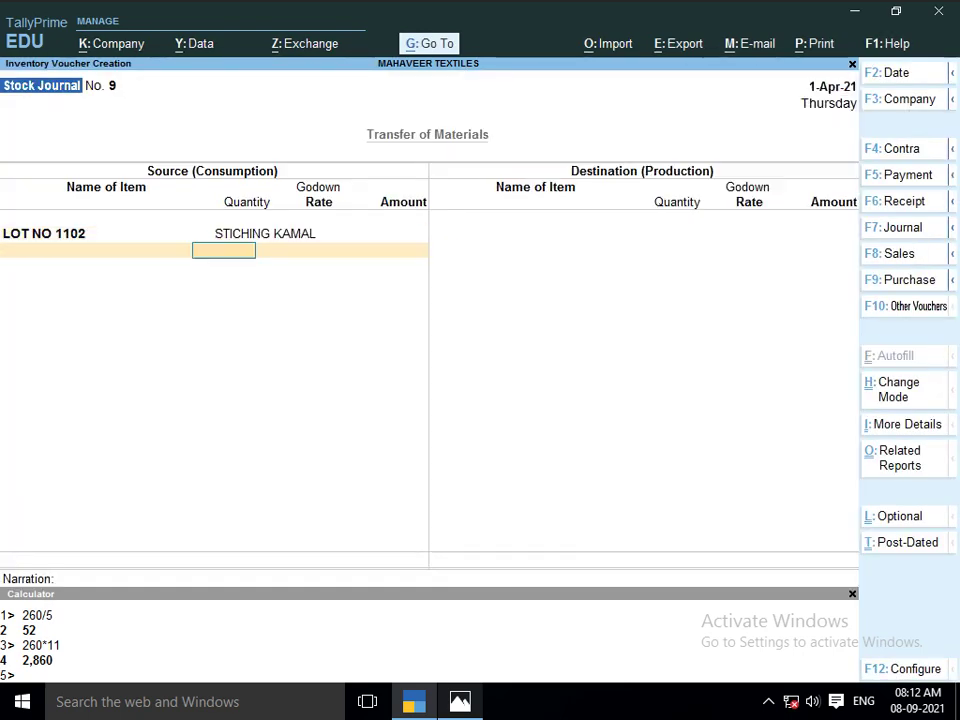
type("260")
key("Return")
key("Return")
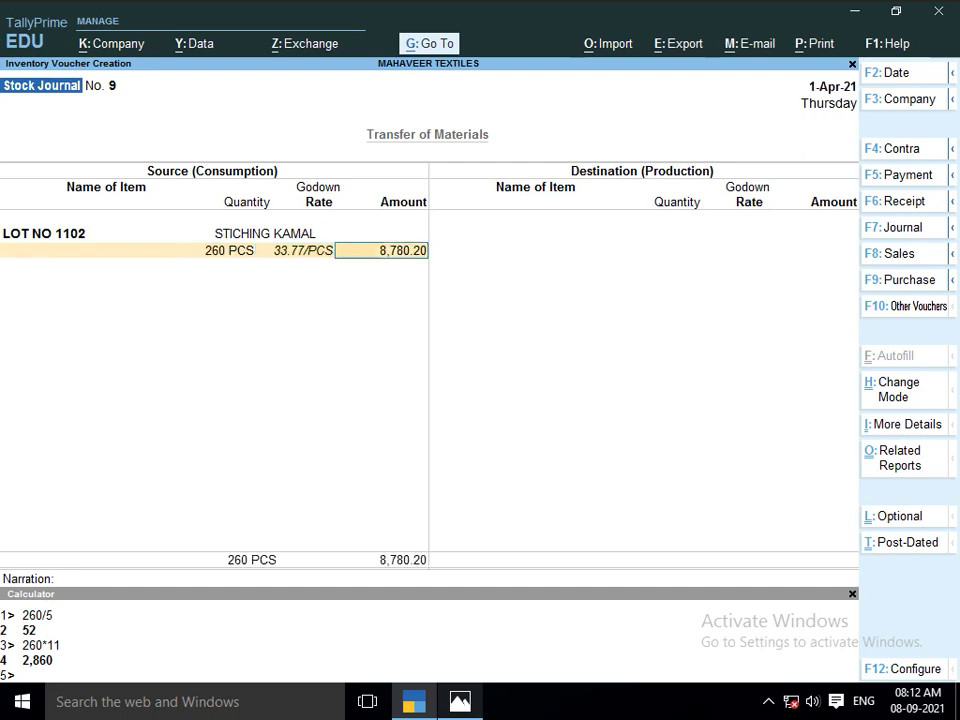
key("Return")
key("Return")
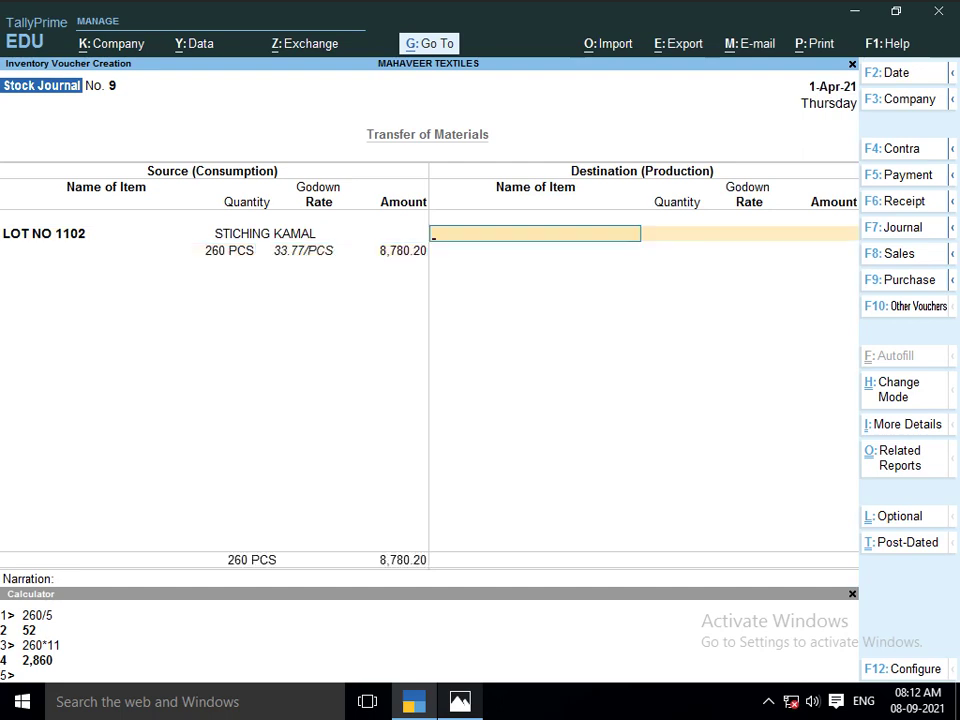
Select LOT NO 1102 as the produced item and check the lot sheet for the next worker
type("LOT")
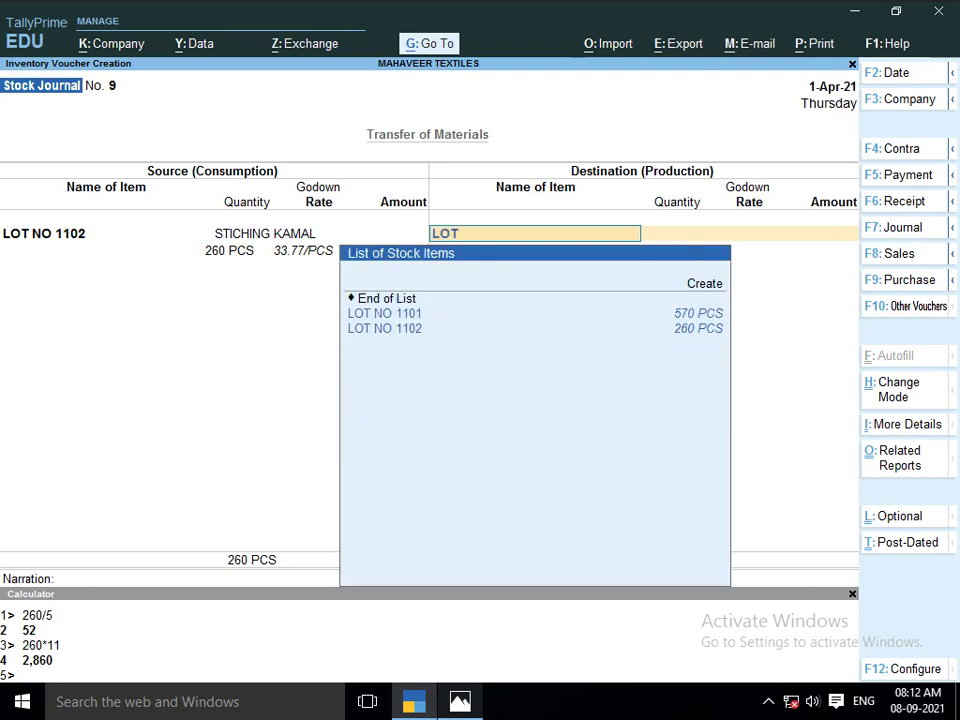
key("Down")
key("Return")
key("Return")
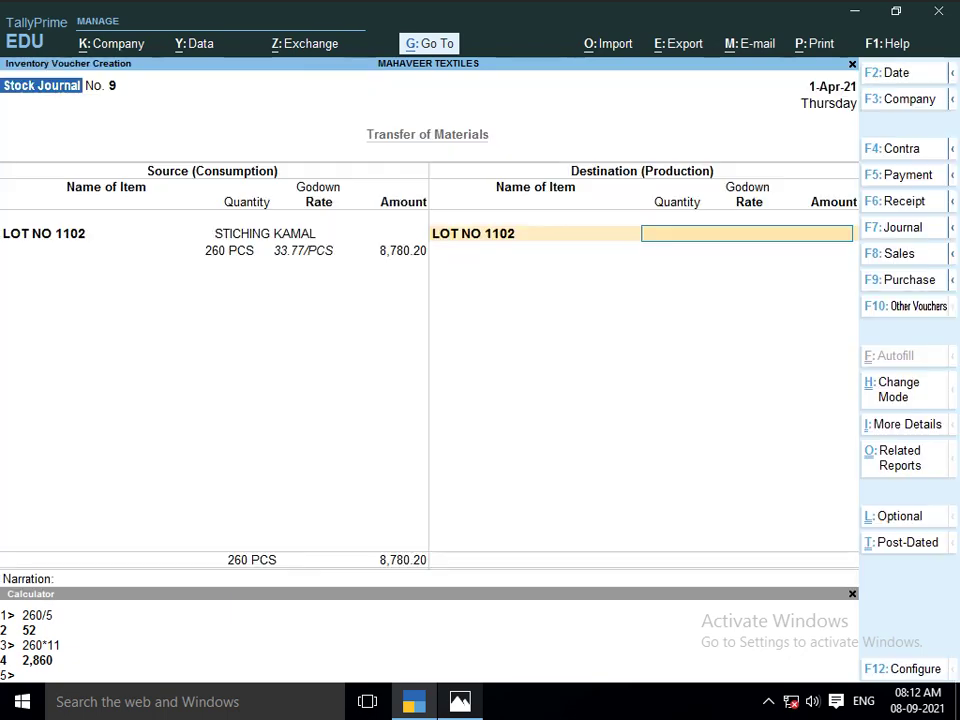
key("alt+Tab")
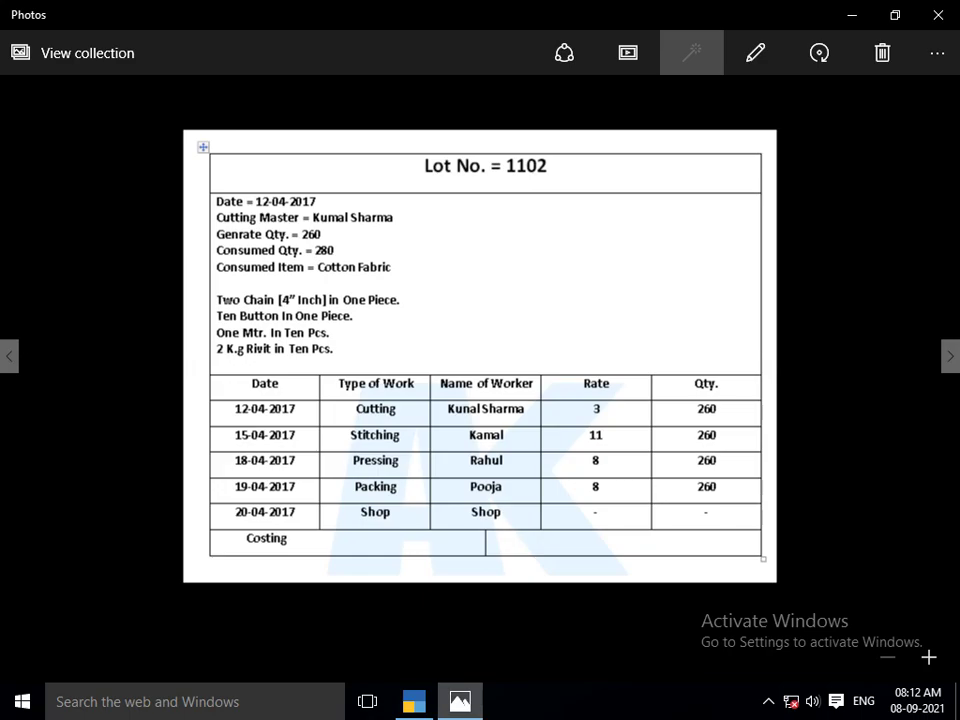
key("alt+Tab")
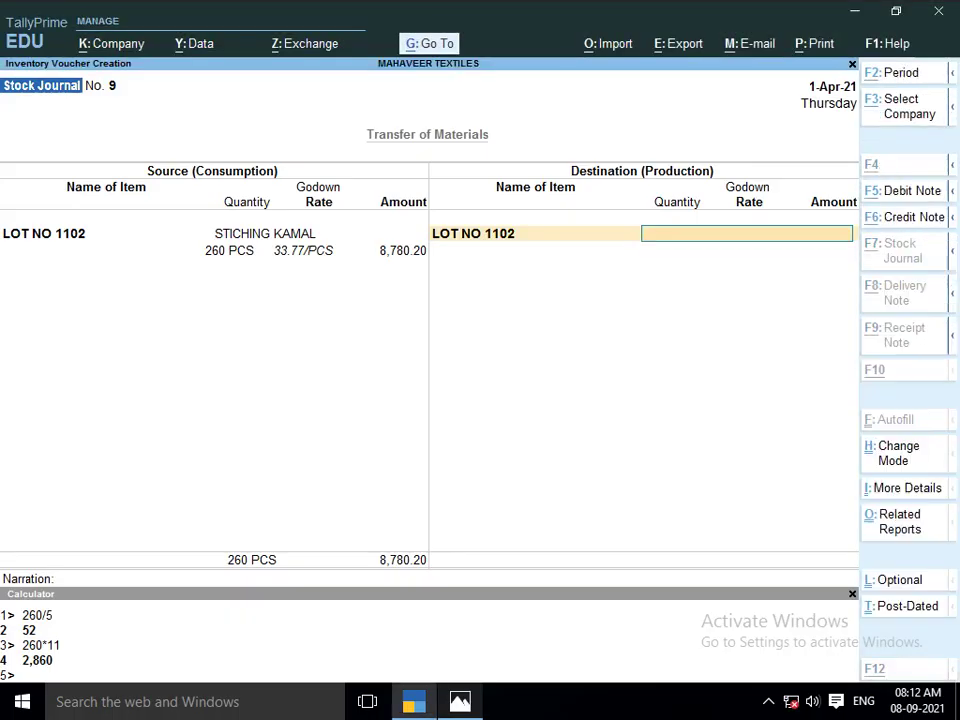
Create the PRESSING RAHUL godown and receive 260 PCS of LOT NO 1102 there at 33.77
key("alt+c")
type("PRESS")
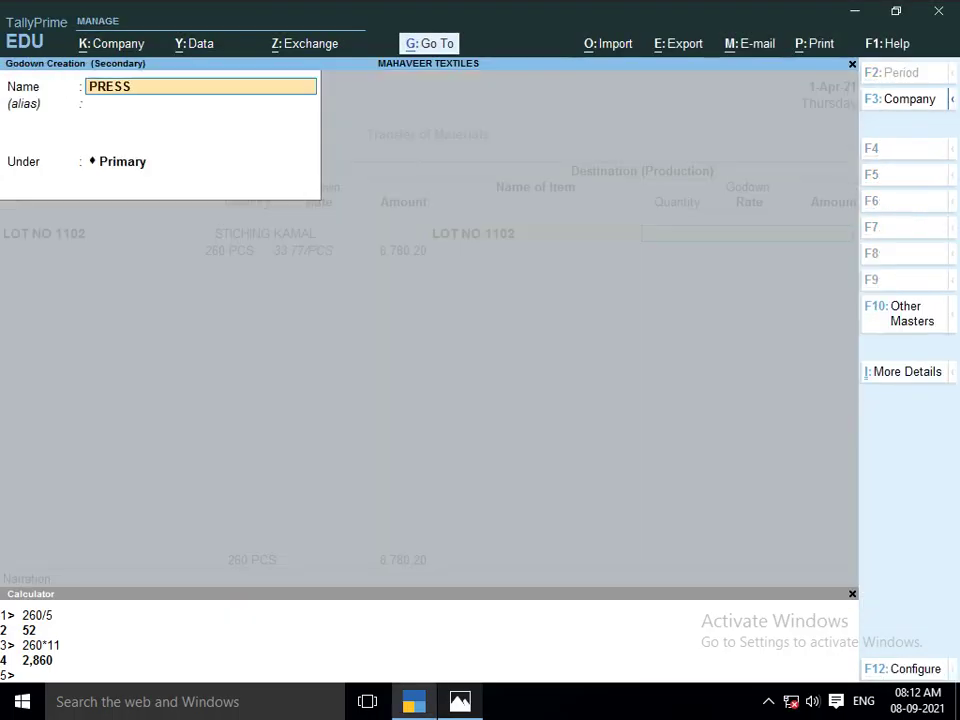
type("ING RAHUL")
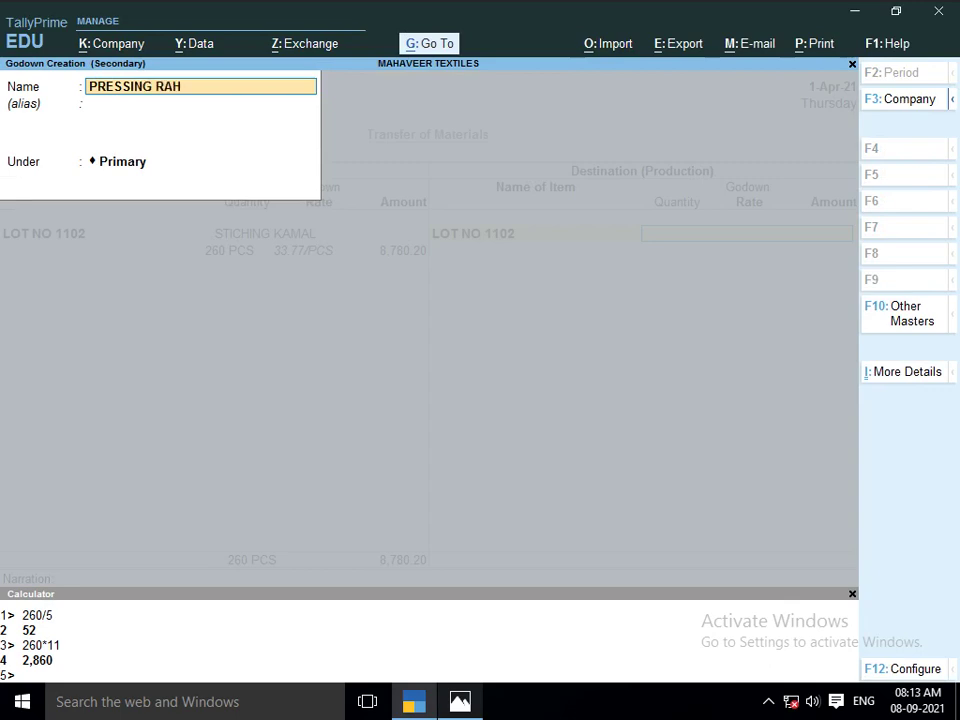
key("Return")
key("Return")
key("Return")
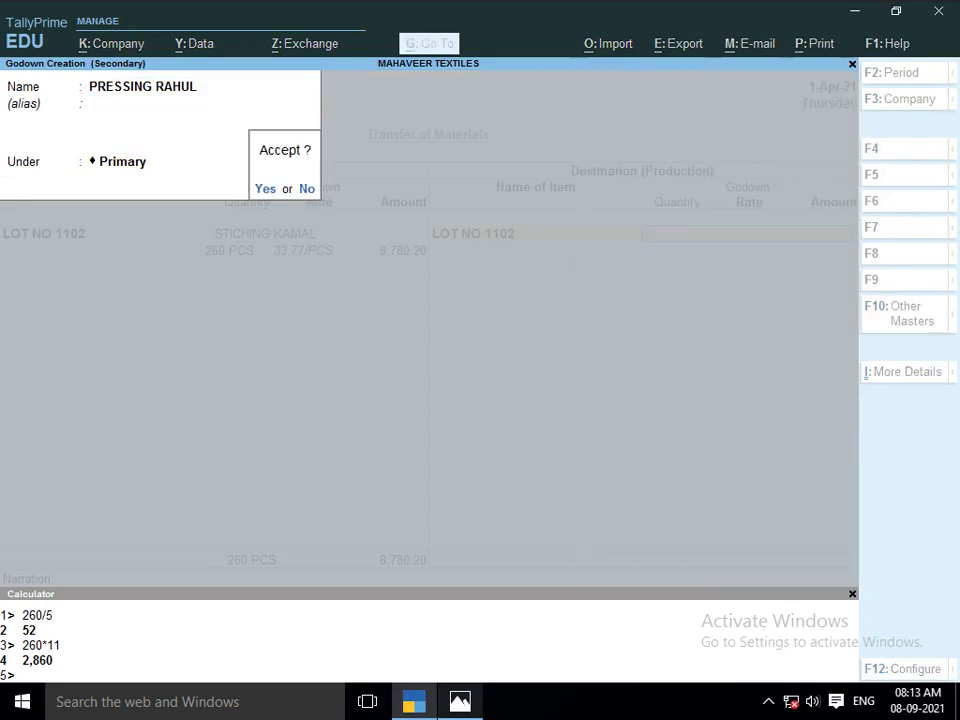
key("Return")
key("Return")
type("260")
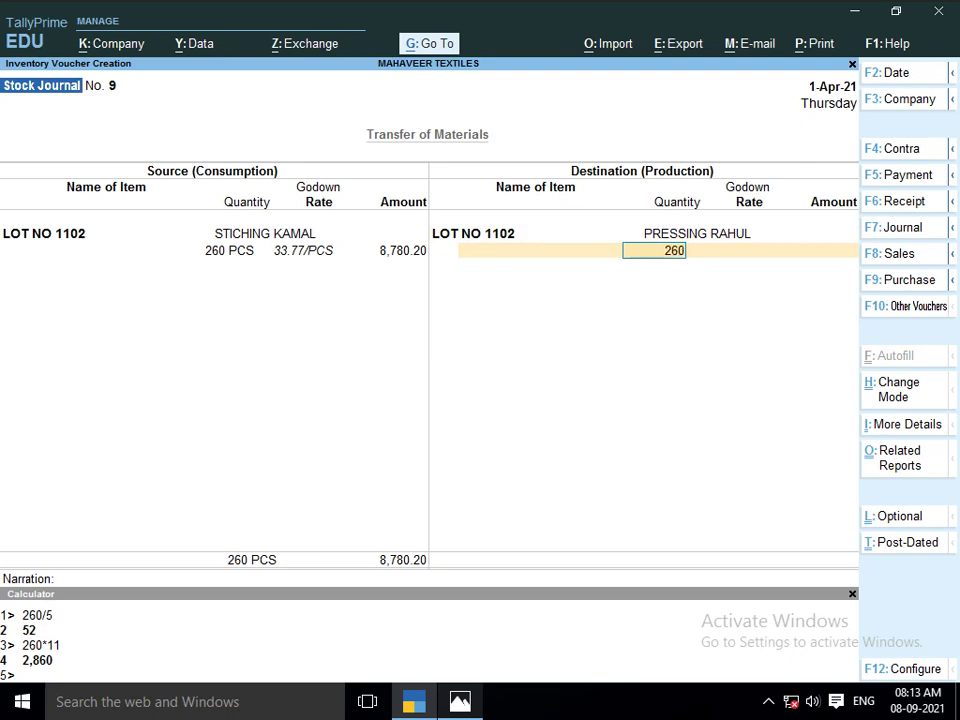
key("Return")
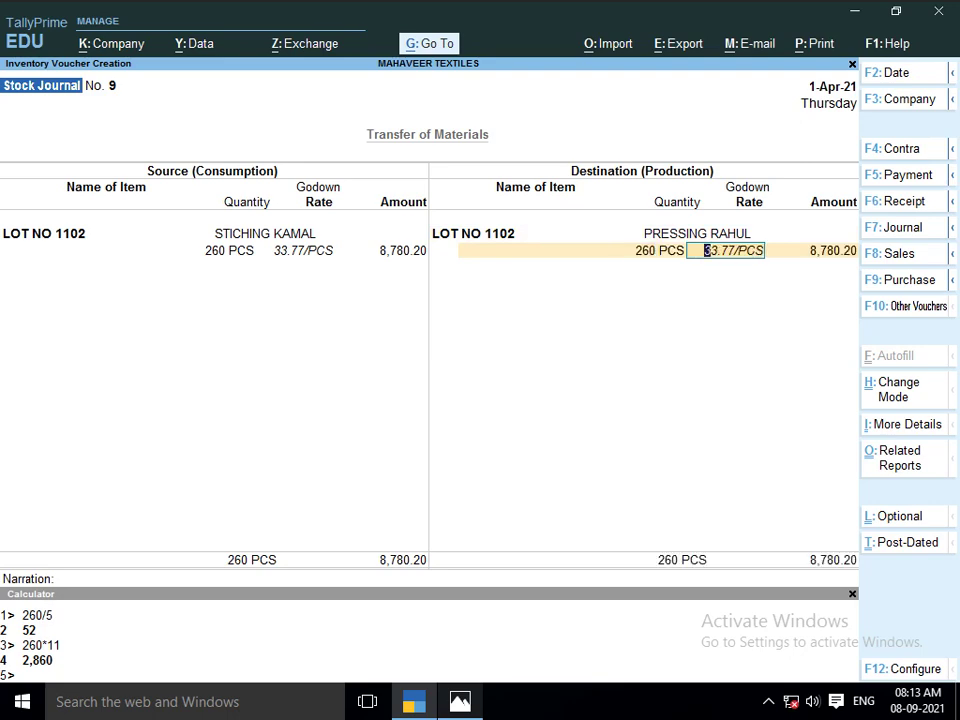
key("Return")
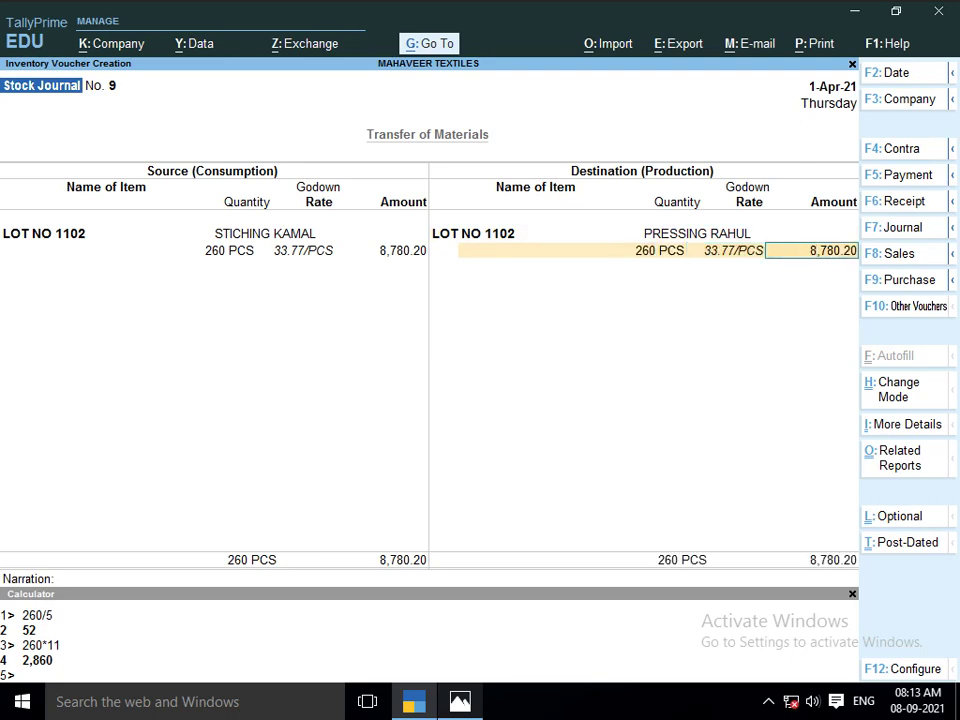
key("alt+Tab")
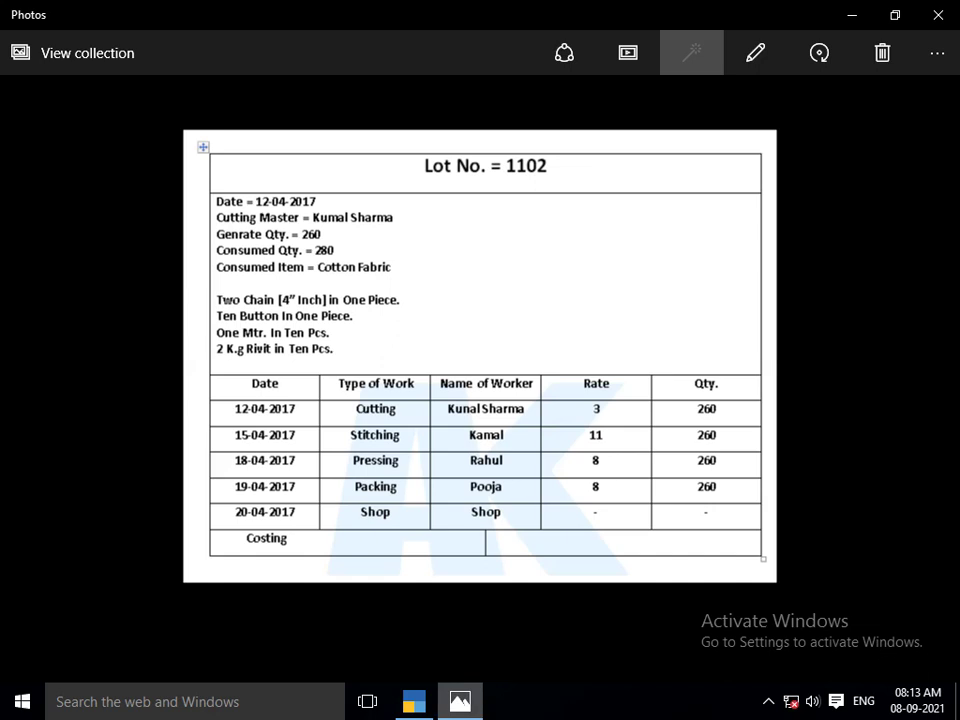
key("alt+Tab")
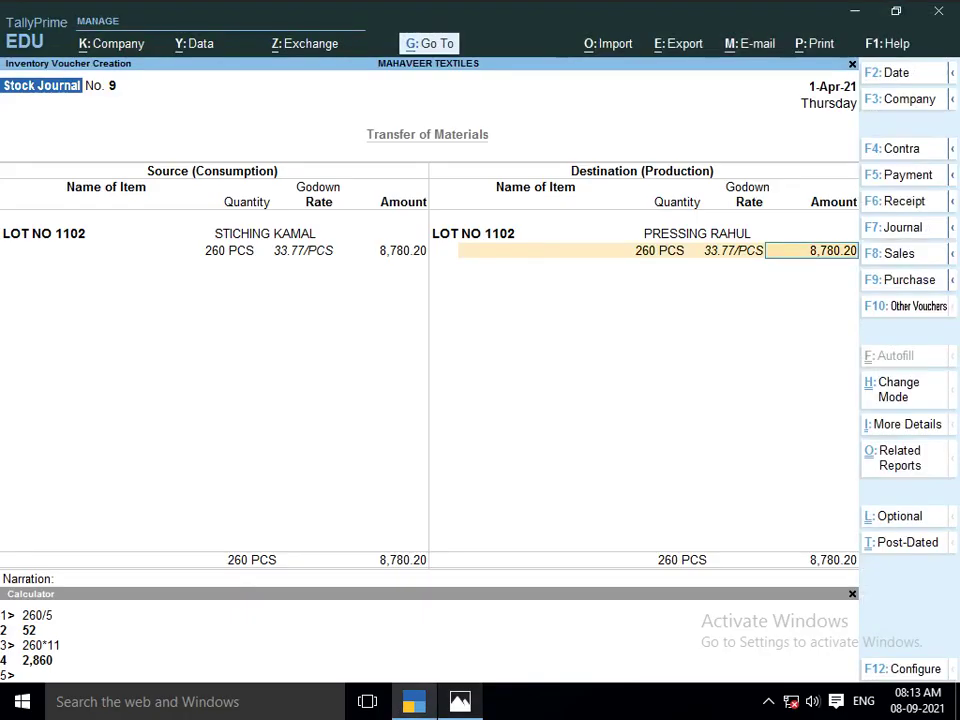
Add a 1,840 JOB WORK A/C cost to LOT NO 1102, raising it to 10,620.20, and save
key("alt")
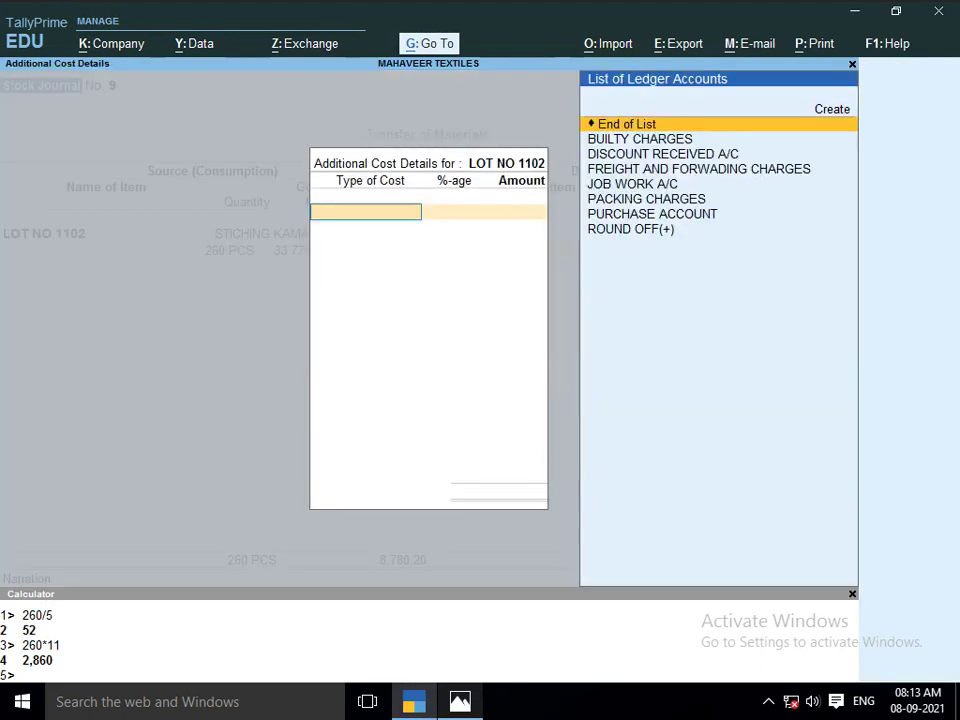
key("Return")
type("JO")
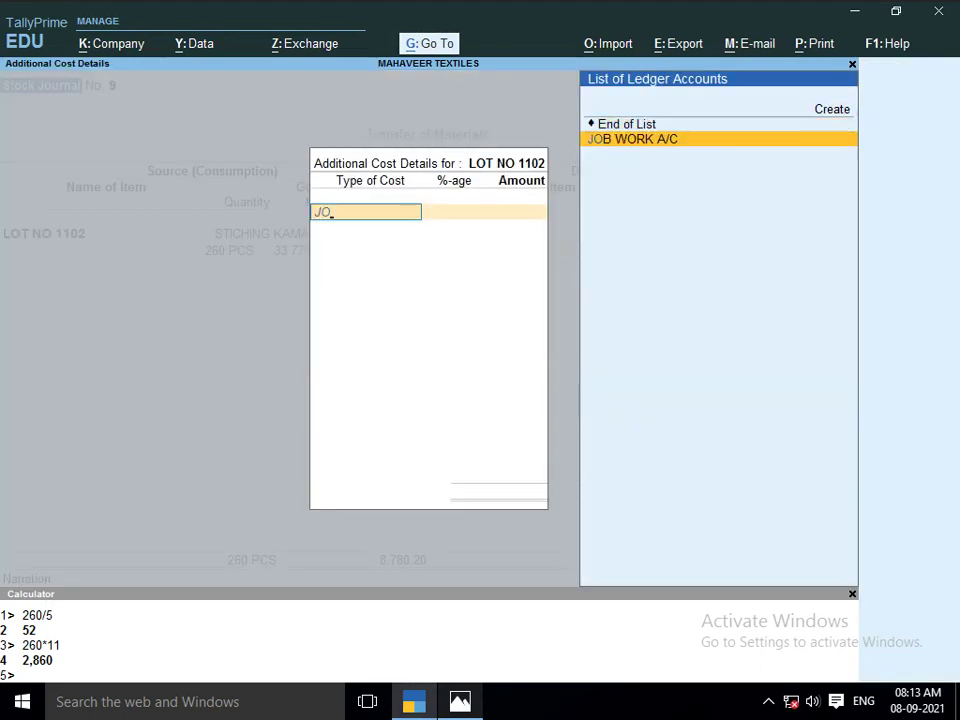
key("Return")
key("Return")
type("18")
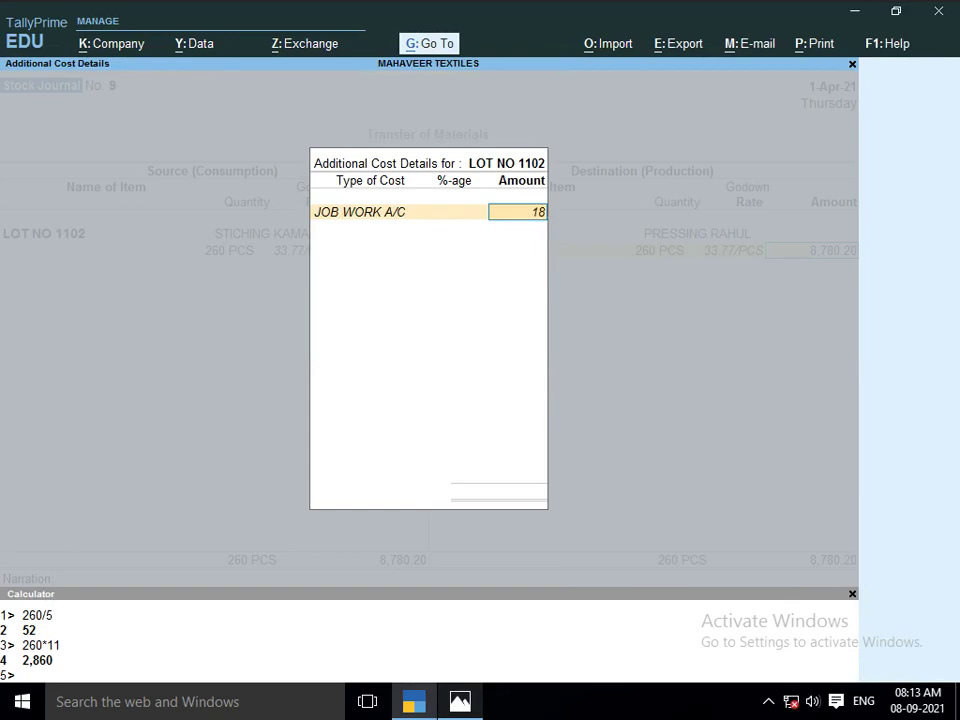
type("40")
key("Return")
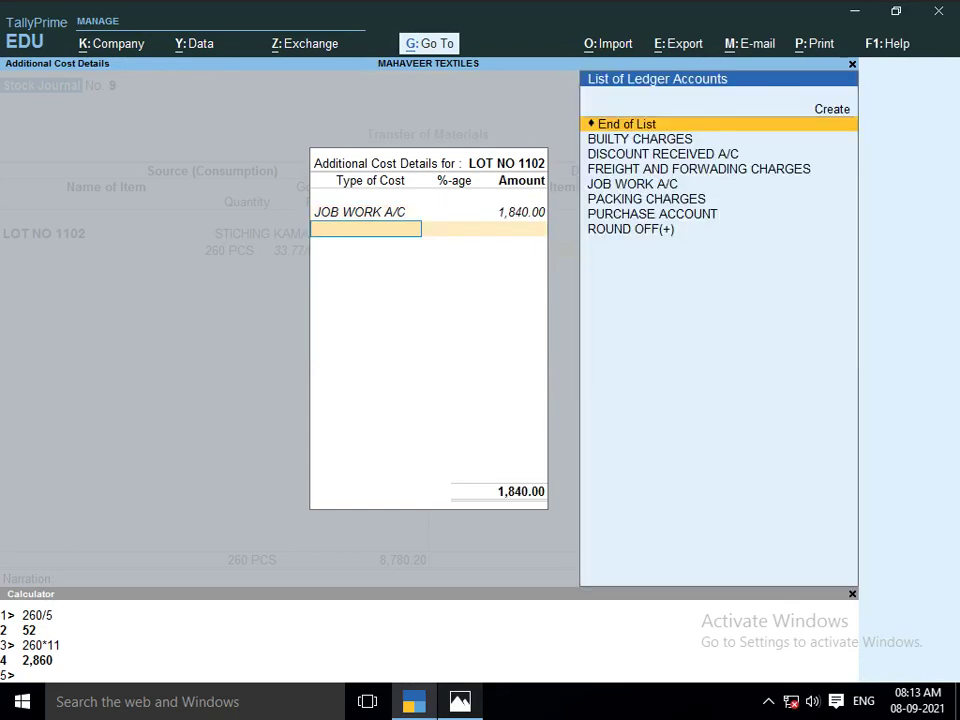
key("Return")
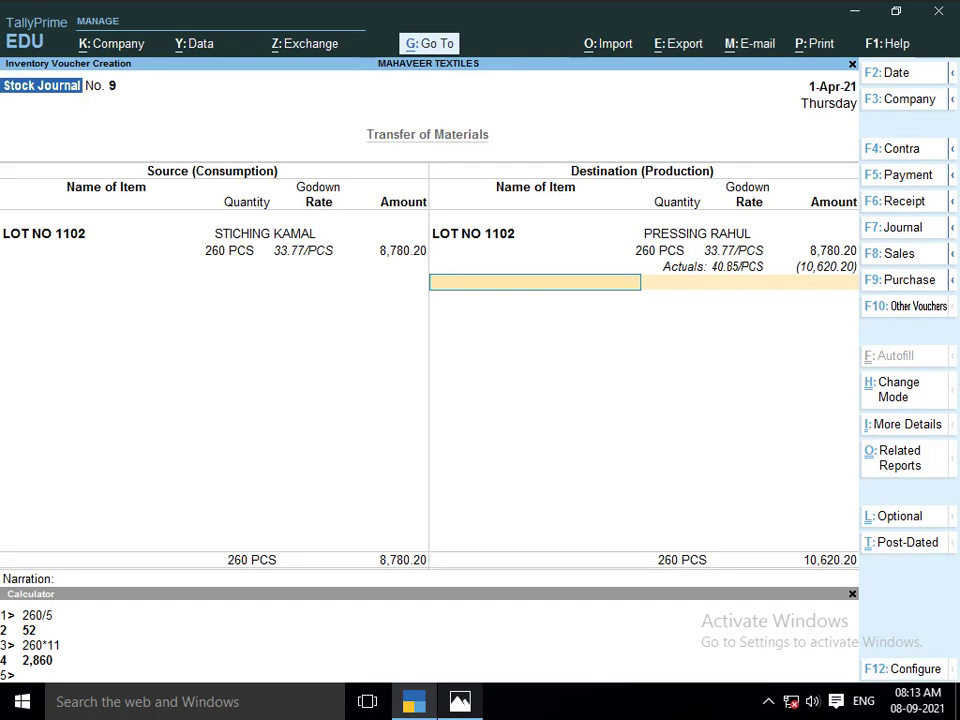
key("Return")
key("Return")
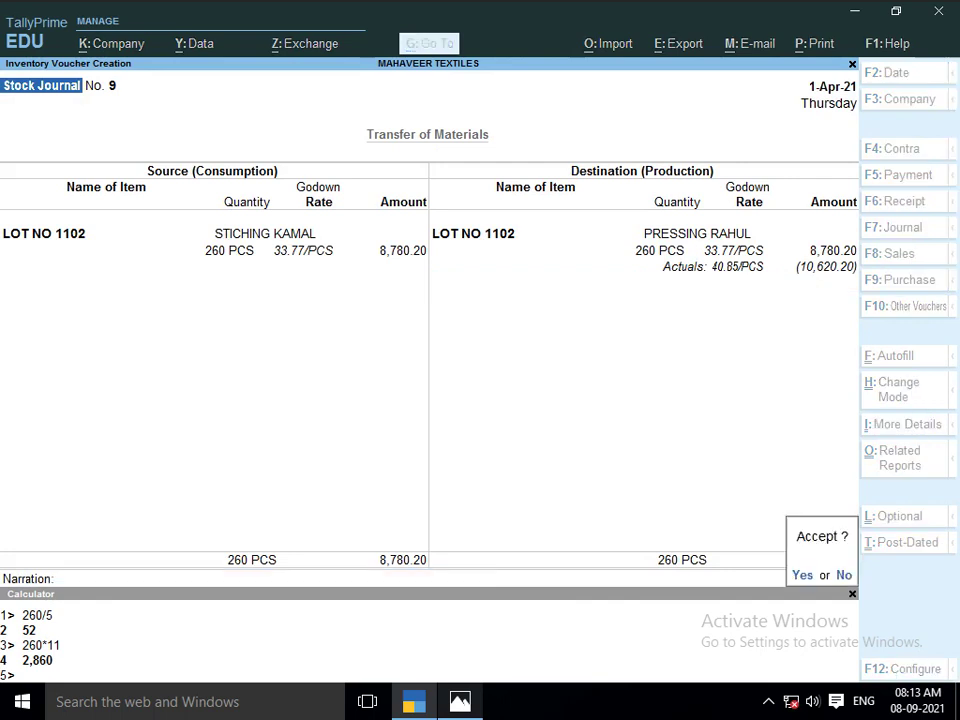
key("Return")
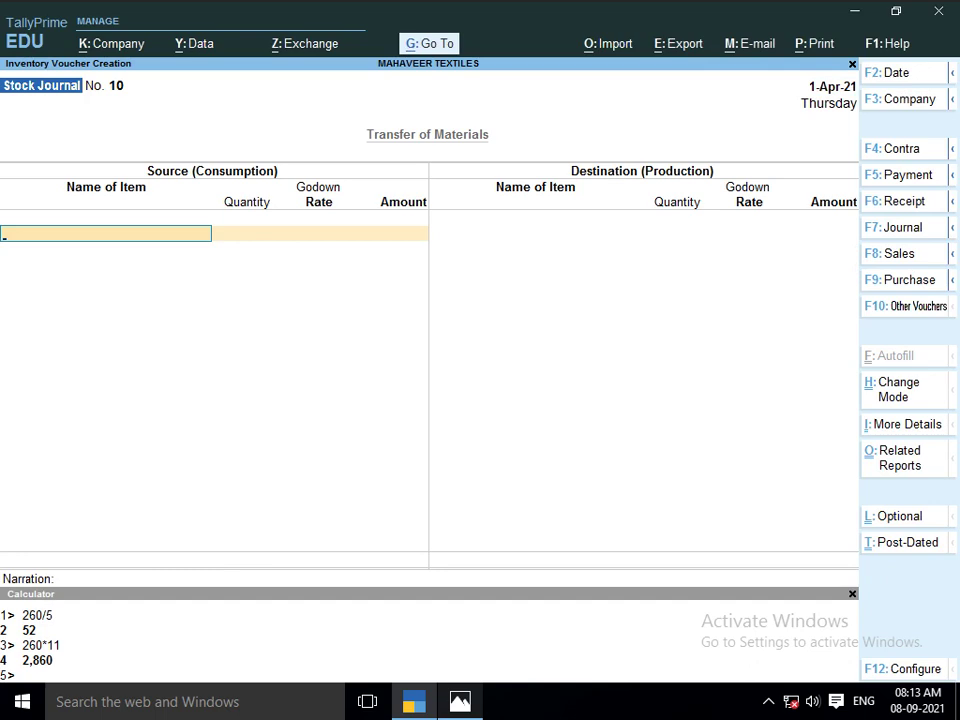
Start Stock Journal 10 consuming 260 PCS of LOT NO 1102 from PRESSING RAHUL at 40.85
type("LO")
left_click(512, 169)
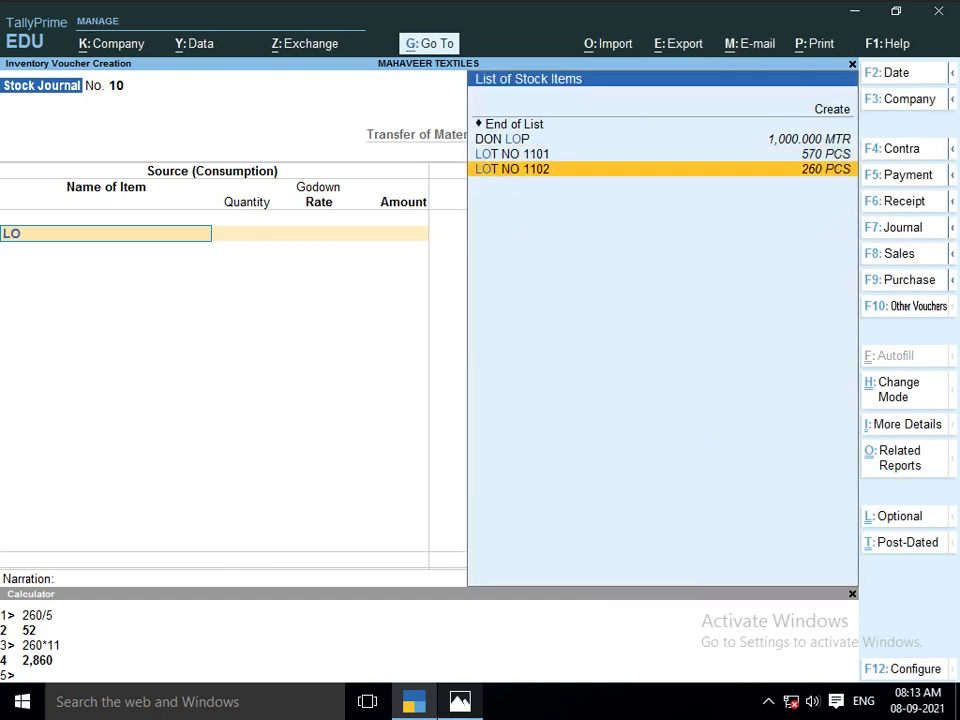
key("Return")
key("Return")
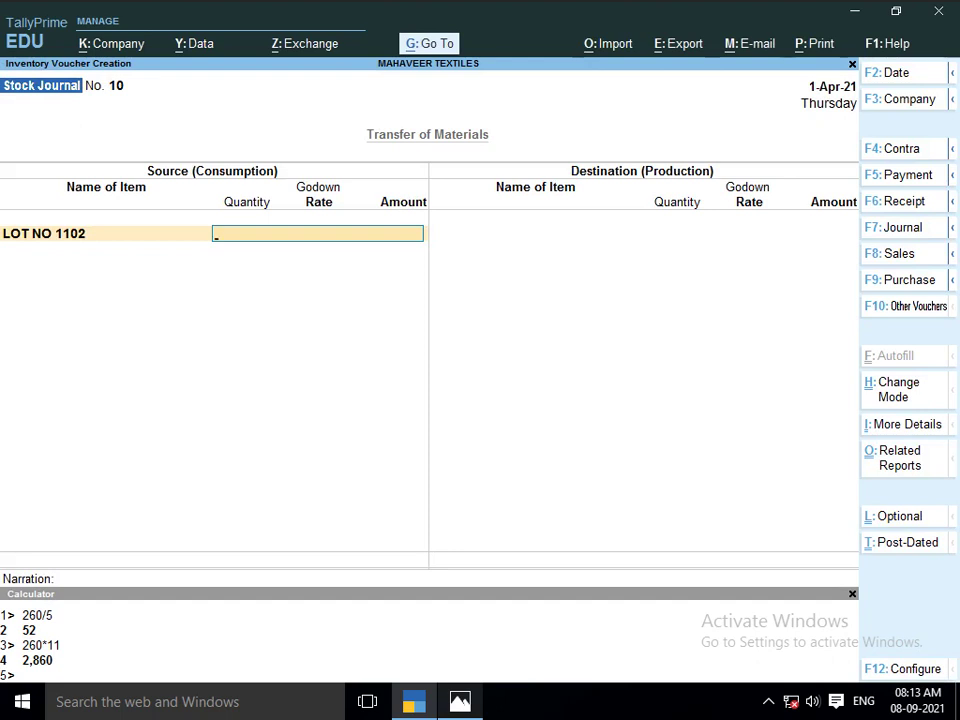
type("ST")
key("BackSpace")
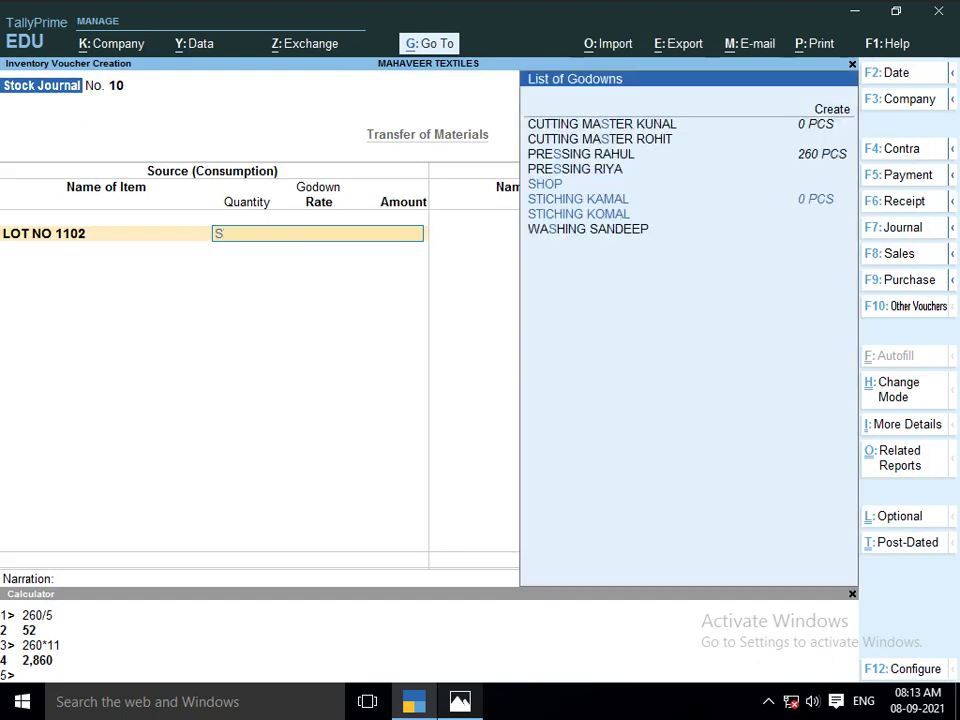
key("Up")
key("Up")
key("Up")
key("Up")
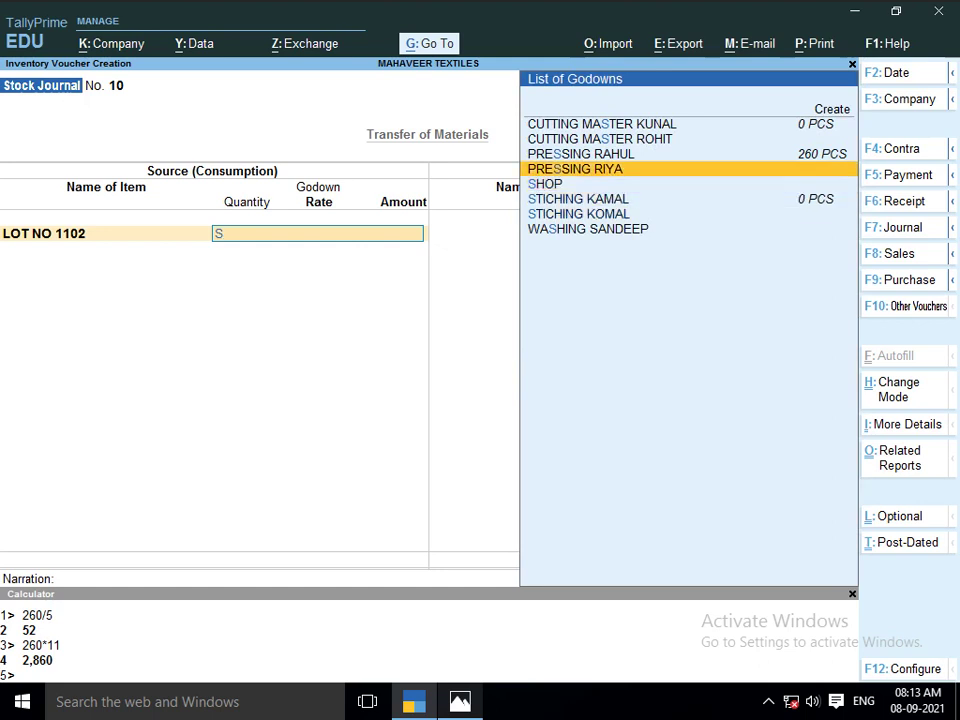
key("Return")
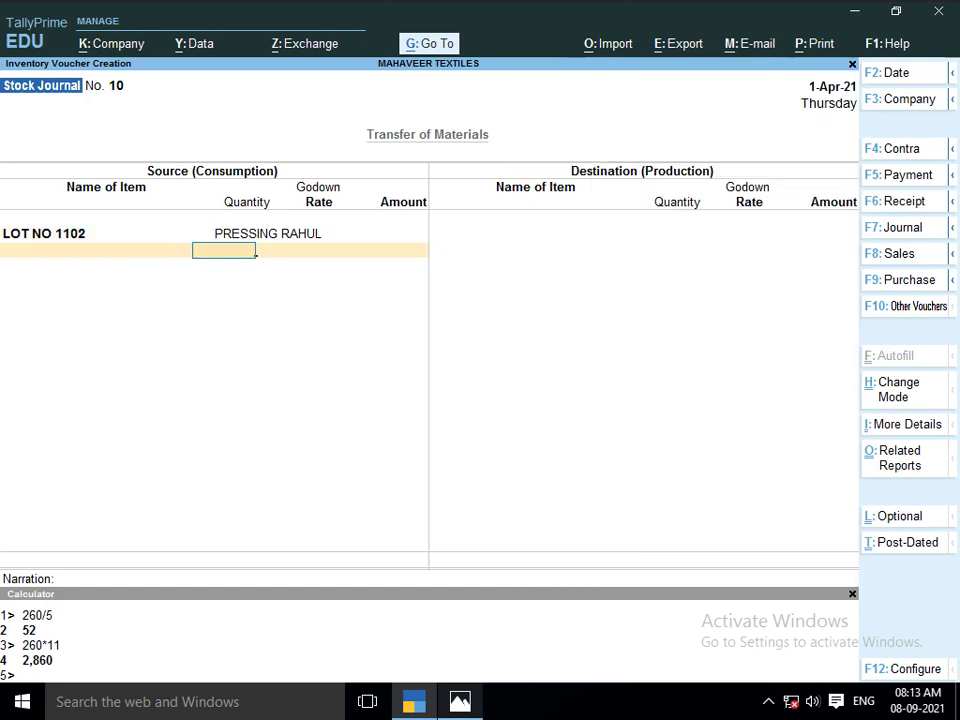
type("260")
key("Return")
key("Return")
key("Return")
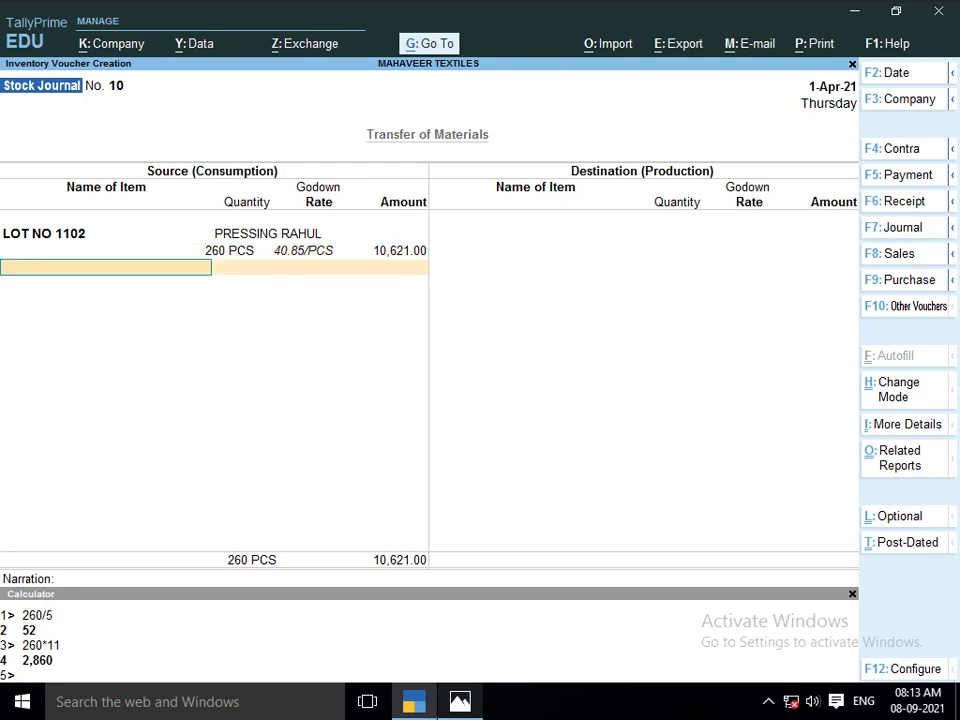
key("Return")
Check the lot sheet in Photos, then begin quitting the unfinished voucher
key("alt+Tab")
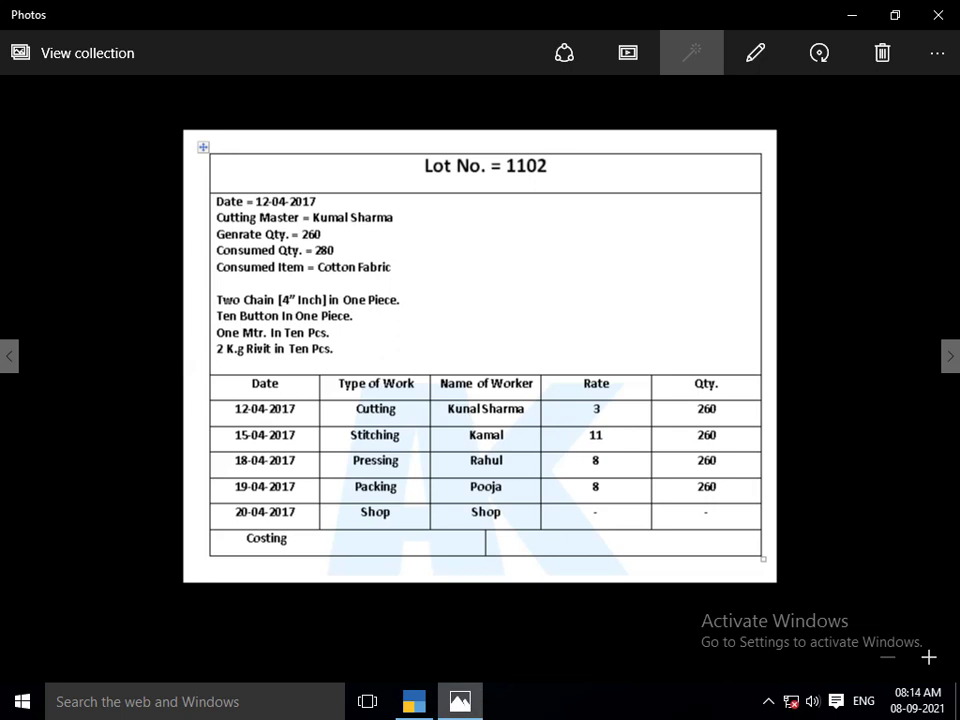
key("alt+Tab")
key("Escape")
Quit the unfinished voucher and view the Stock Query for LOT NO 1102
key("y")
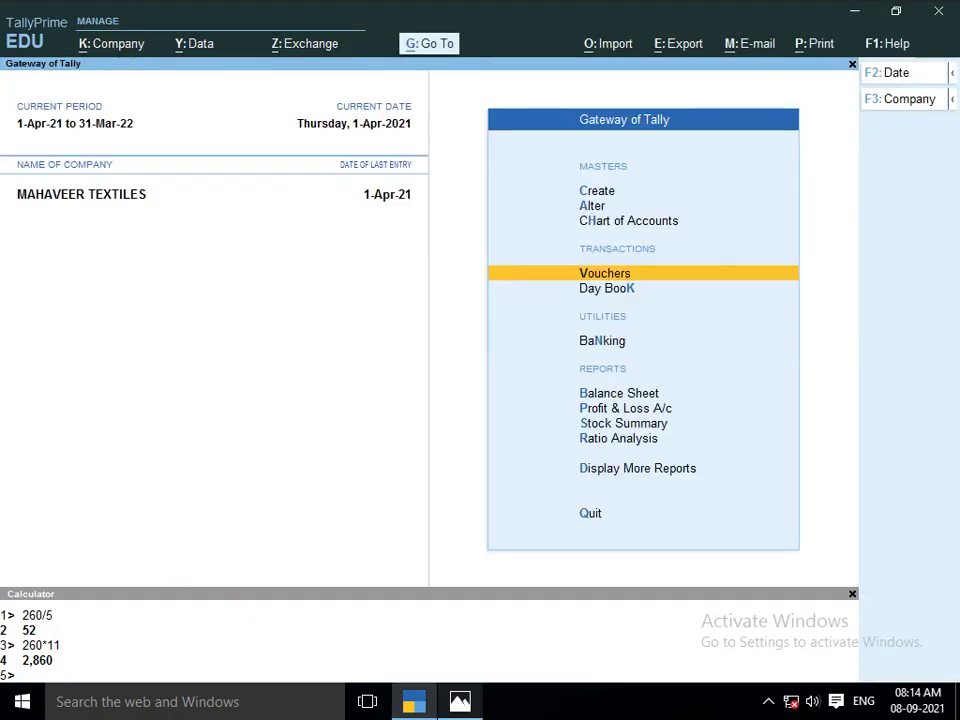
key("Down")
key("Down")
key("Down")
key("Down")
key("Down")
key("Down")
key("Down")
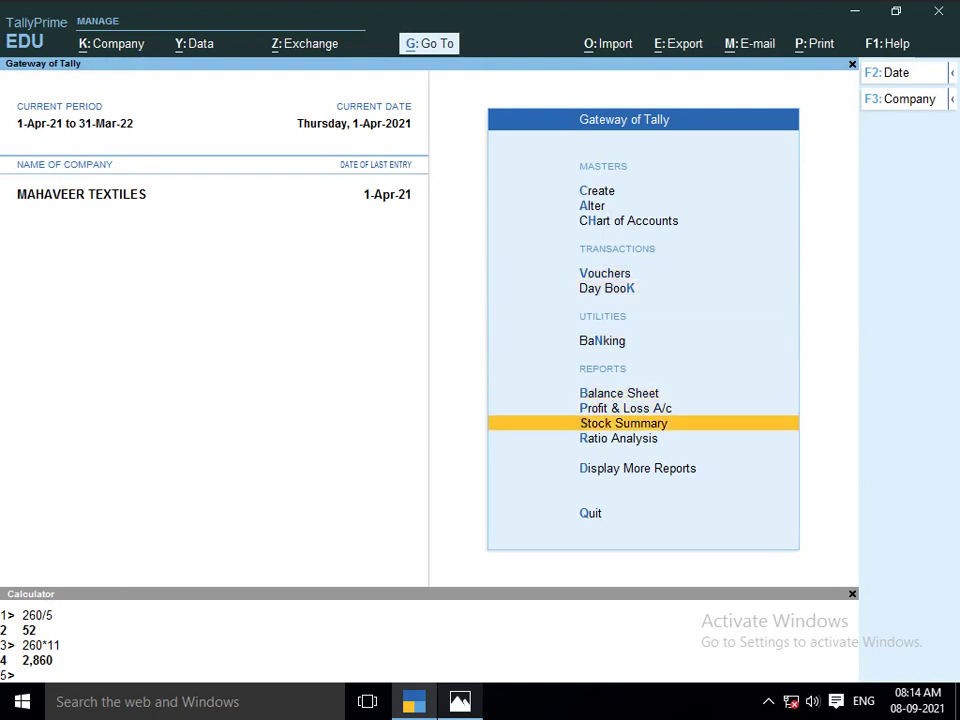
key("Return")
key("Down")
key("Down")
key("Down")
key("Down")
key("Down")
key("Down")
key("Down")
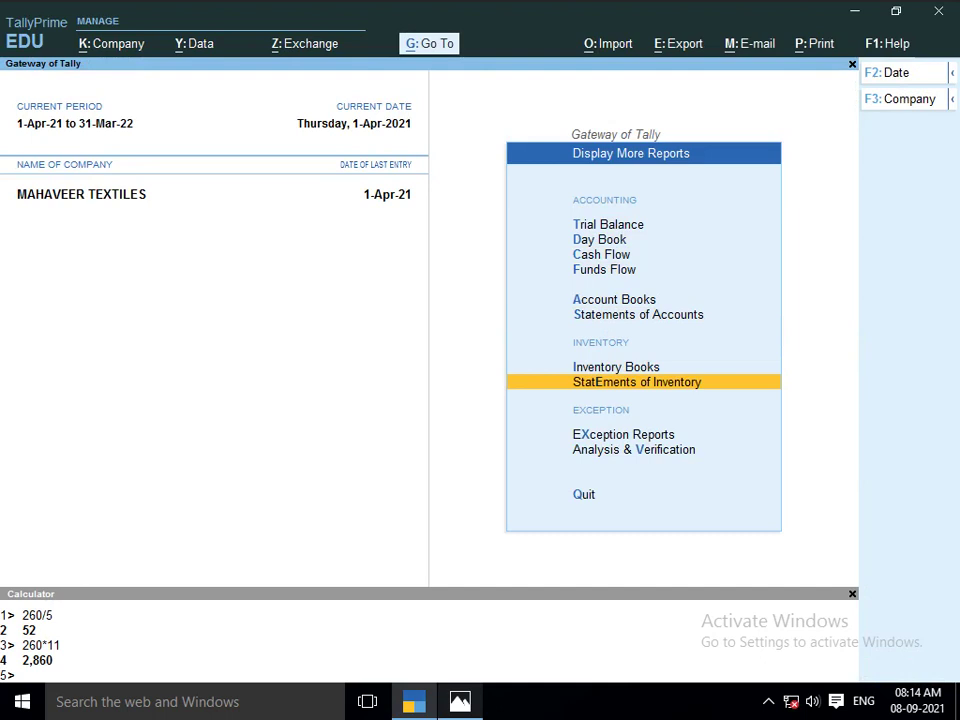
key("Up")
key("Up")
key("Up")
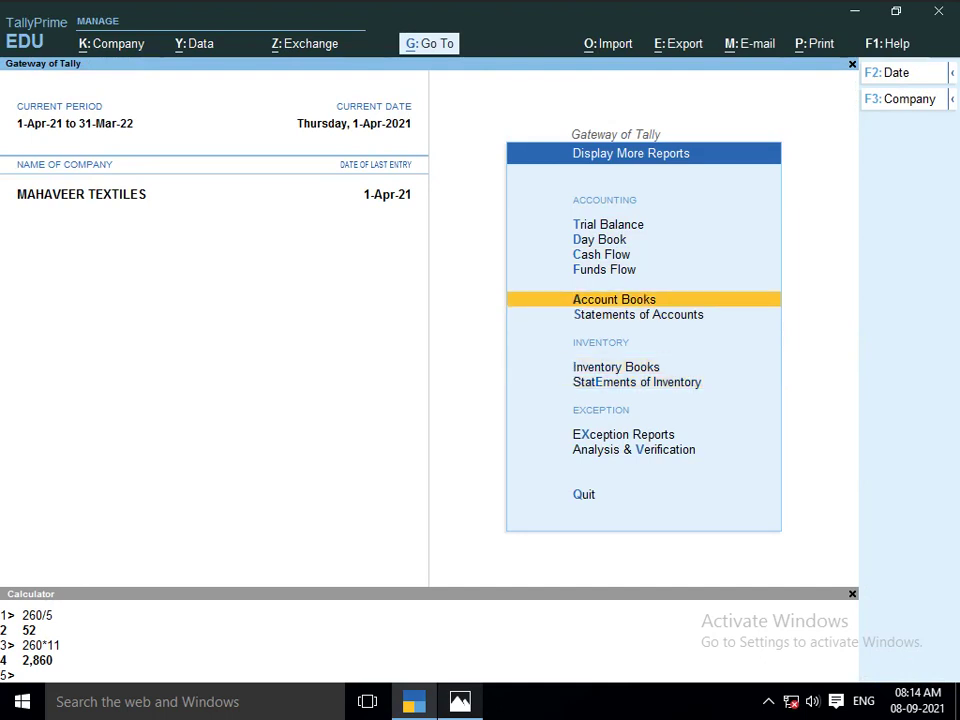
key("Down")
key("Down")
key("Down")
key("Return")
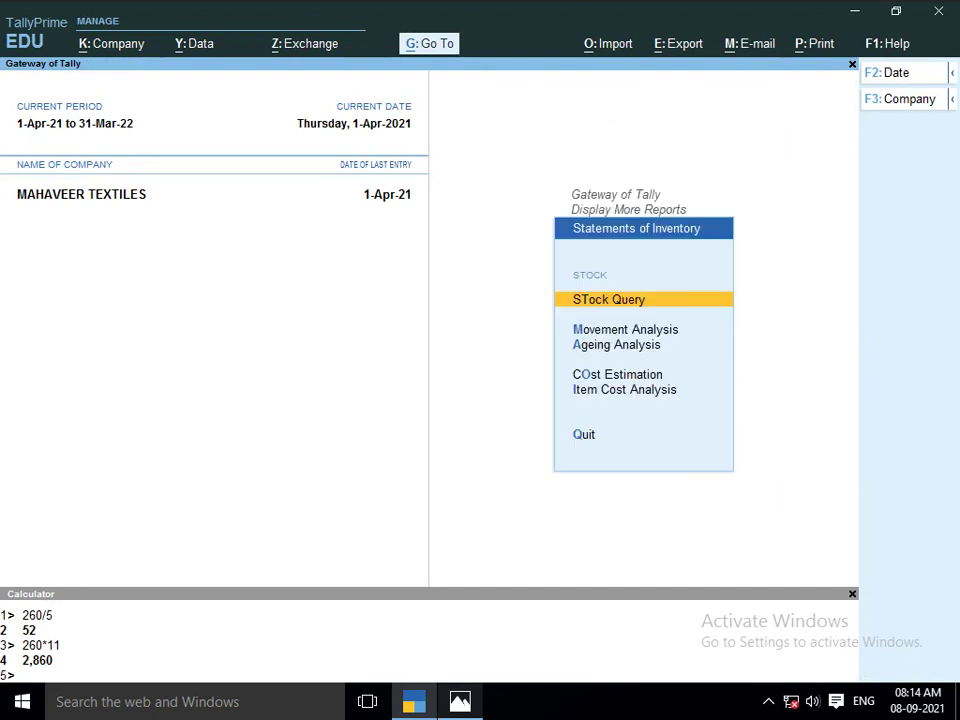
key("Down")
key("Up")
key("Down")
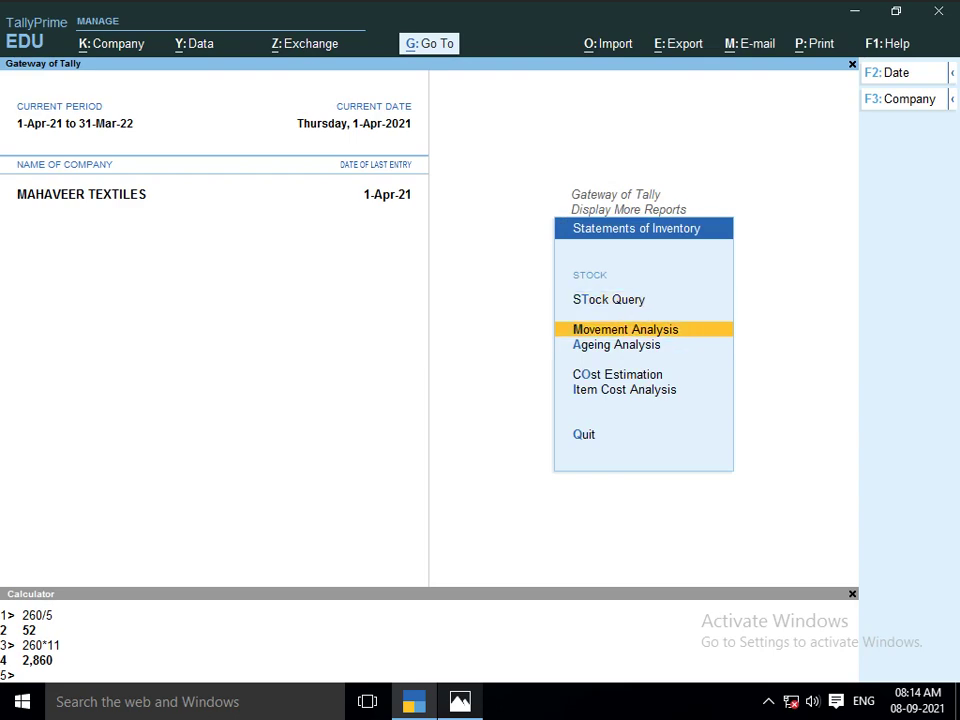
key("Up")
key("Return")
key("Down")
key("Down")
key("Down")
key("Down")
key("Down")
key("Down")
key("Down")
key("Down")
key("Down")
key("Down")
key("Down")
key("Down")
key("Down")
key("Down")
key("Down")
key("Down")
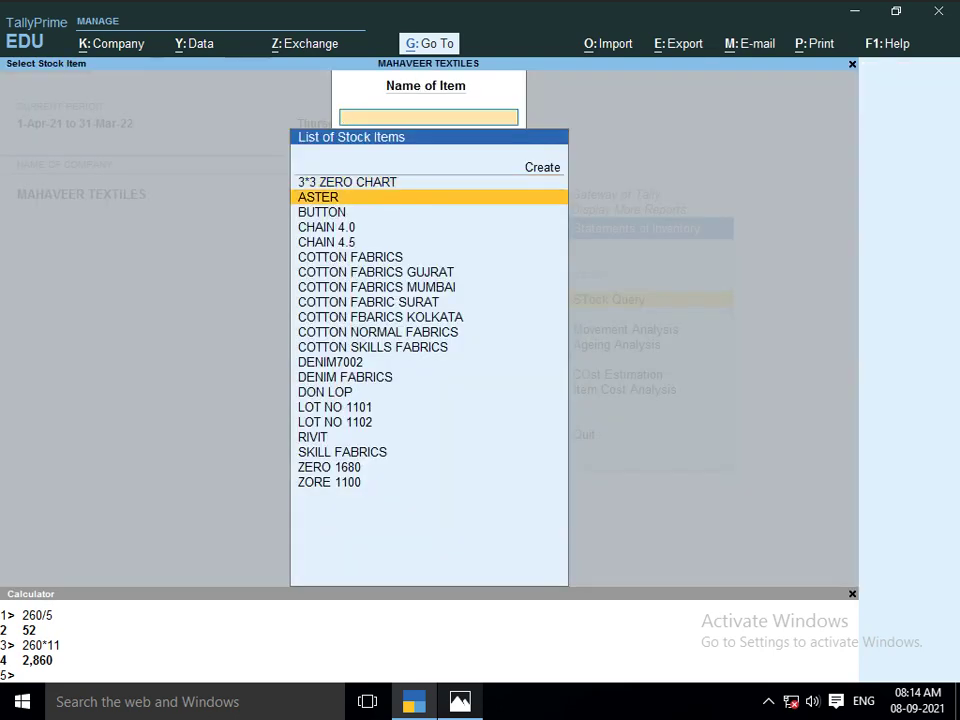
key("Return")
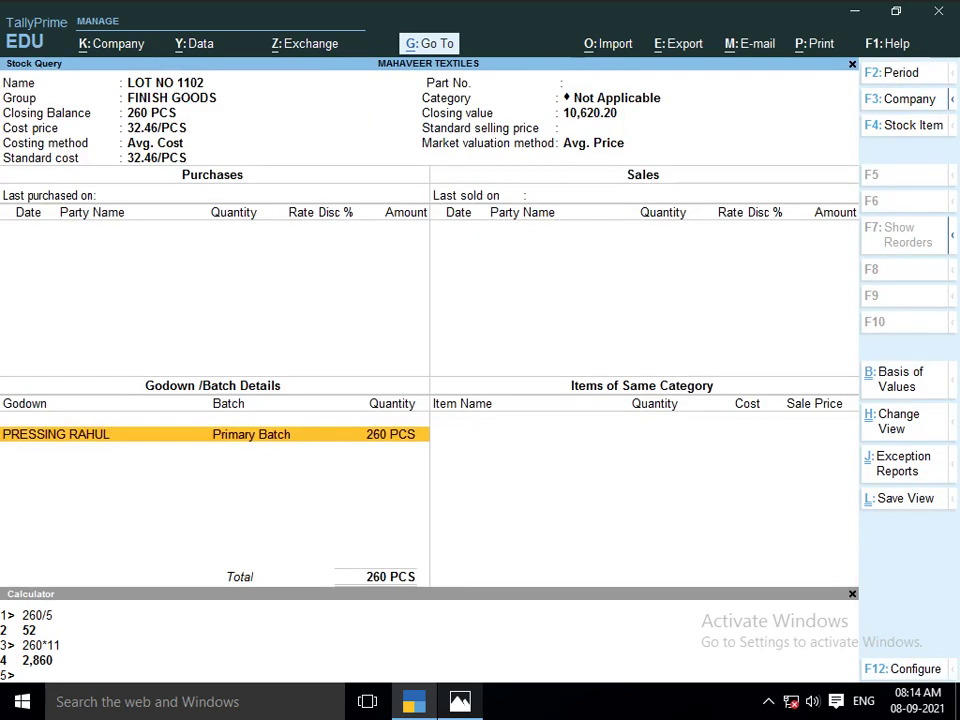
key("Escape")
key("Escape")
key("Escape")
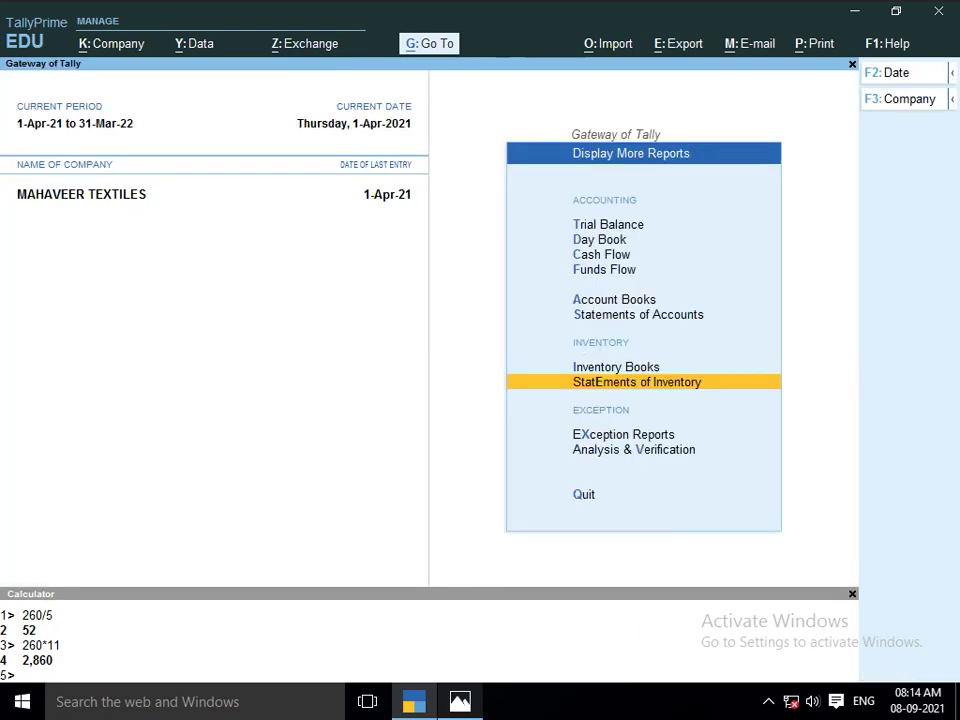
Open April's Stock Journal register via Statistics and open voucher No. 9 for alteration
key("Up")
key("Up")
key("Up")
key("Down")
key("Return")
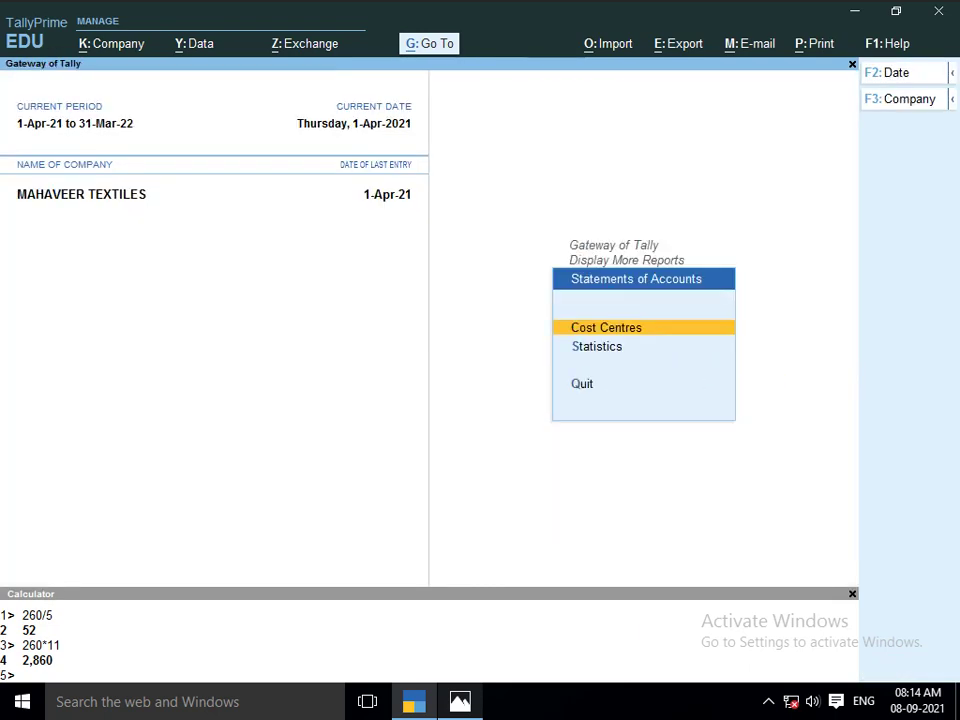
key("Down")
key("Return")
key("Down")
key("Down")
key("Down")
key("Down")
key("Down")
key("Down")
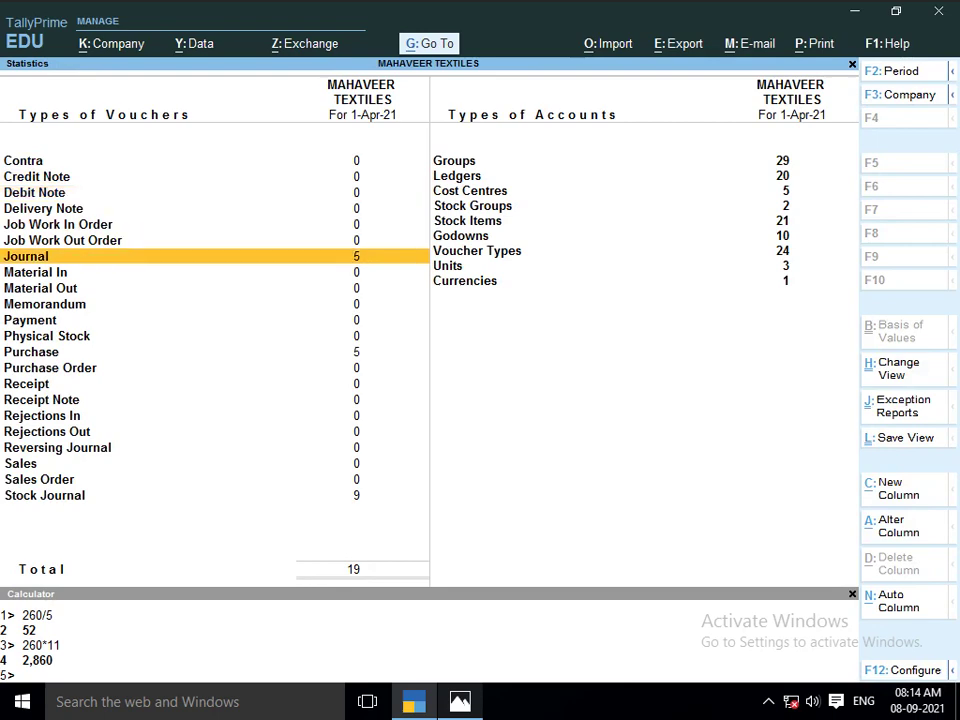
key("Down")
key("Down")
key("Down")
key("Down")
key("Down")
key("Down")
key("Down")
key("Down")
key("Down")
key("Down")
key("Down")
key("Down")
key("Down")
key("Down")
key("Down")
key("Return")
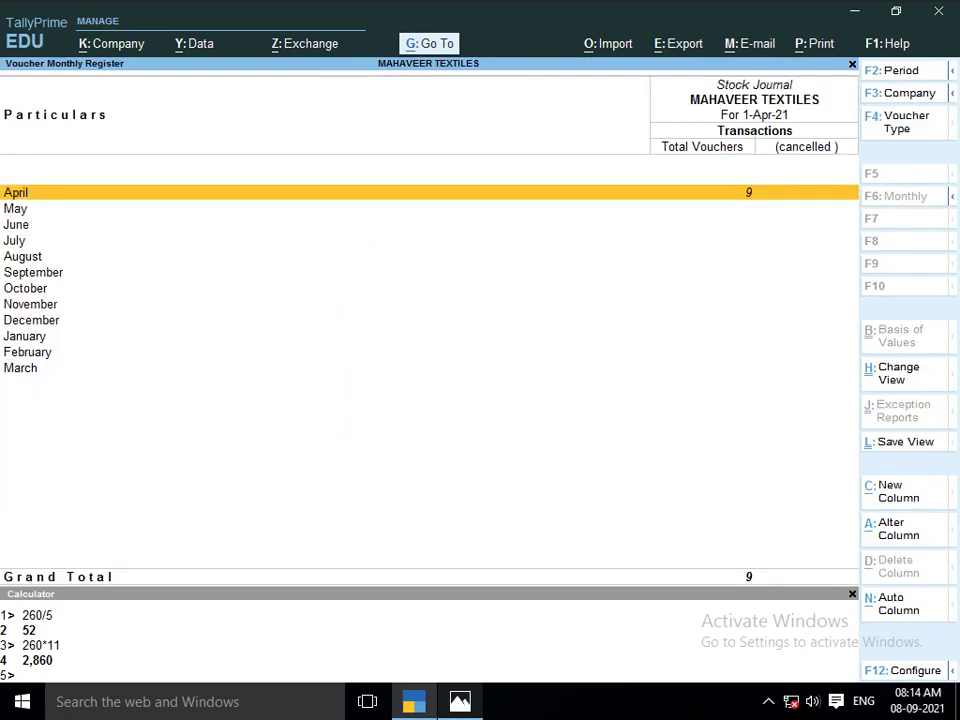
key("Return")
key("Down")
key("Down")
key("Down")
key("Down")
key("Down")
key("Down")
key("Down")
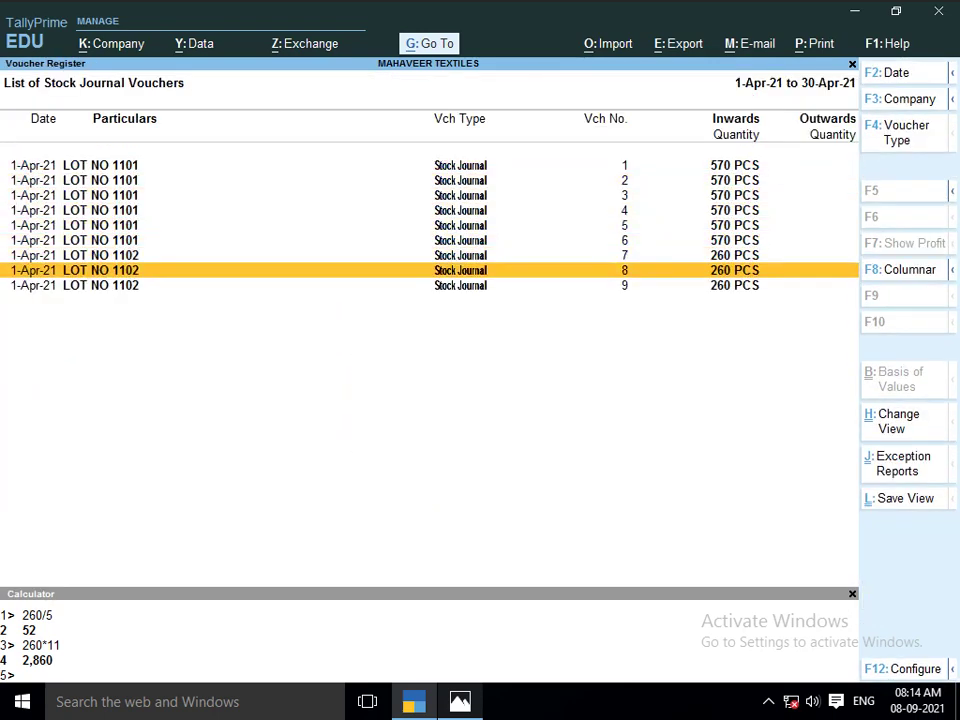
key("Down")
key("Return")
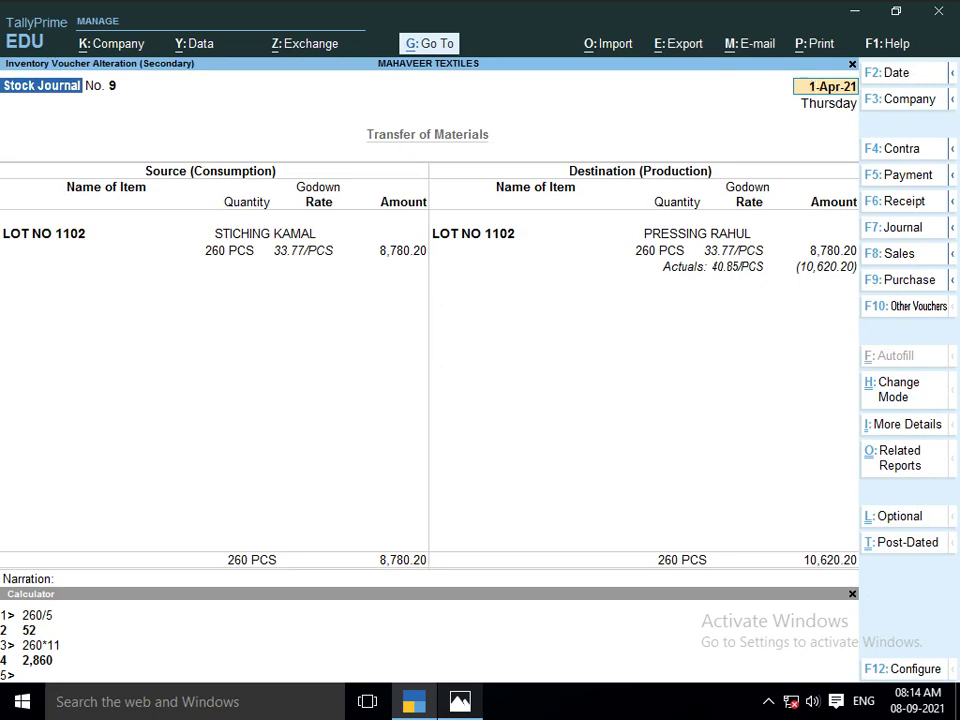
Change journal 9's JOB WORK A/C cost to 2,080, making LOT NO 1102 worth 10,860.20
key("Return")
key("Return")
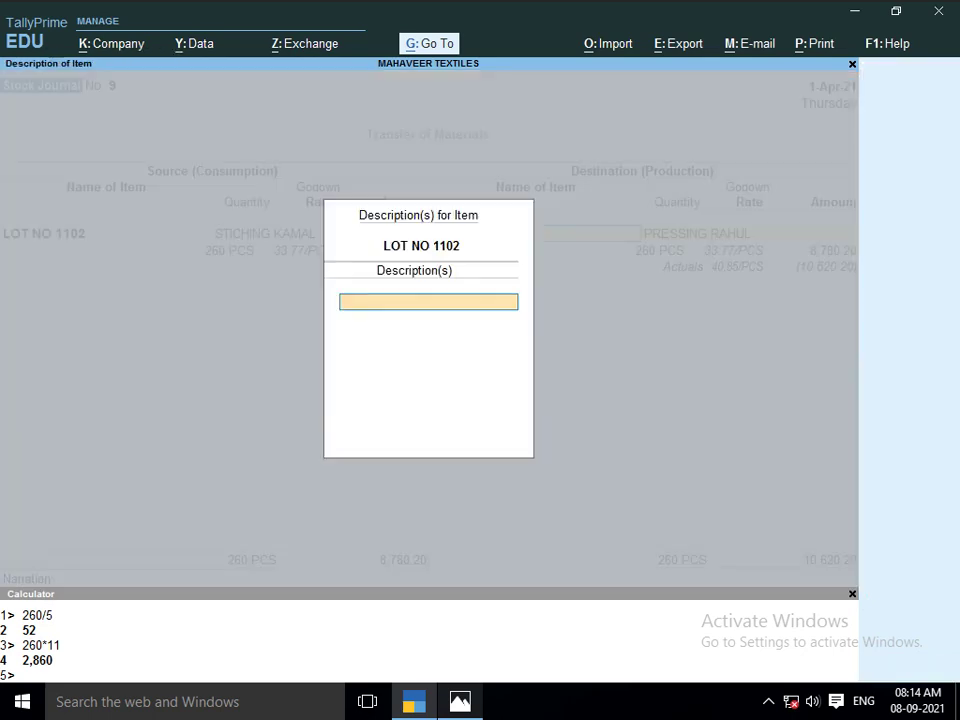
key("Return")
key("Return")
key("Return")
key("Return")
key("Return")
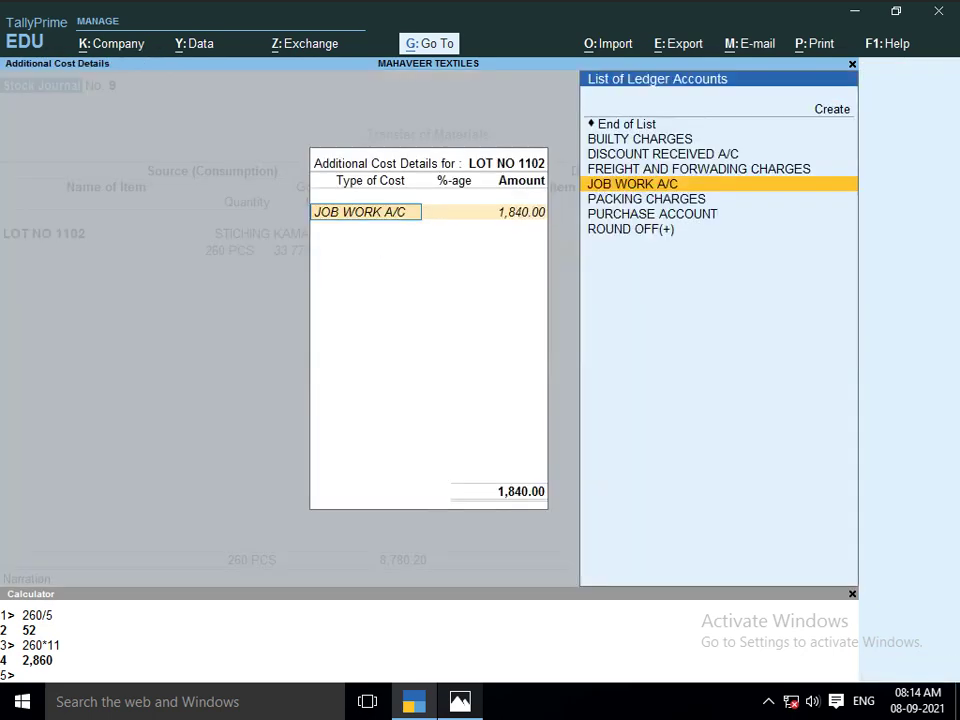
key("Return")
key("Return")
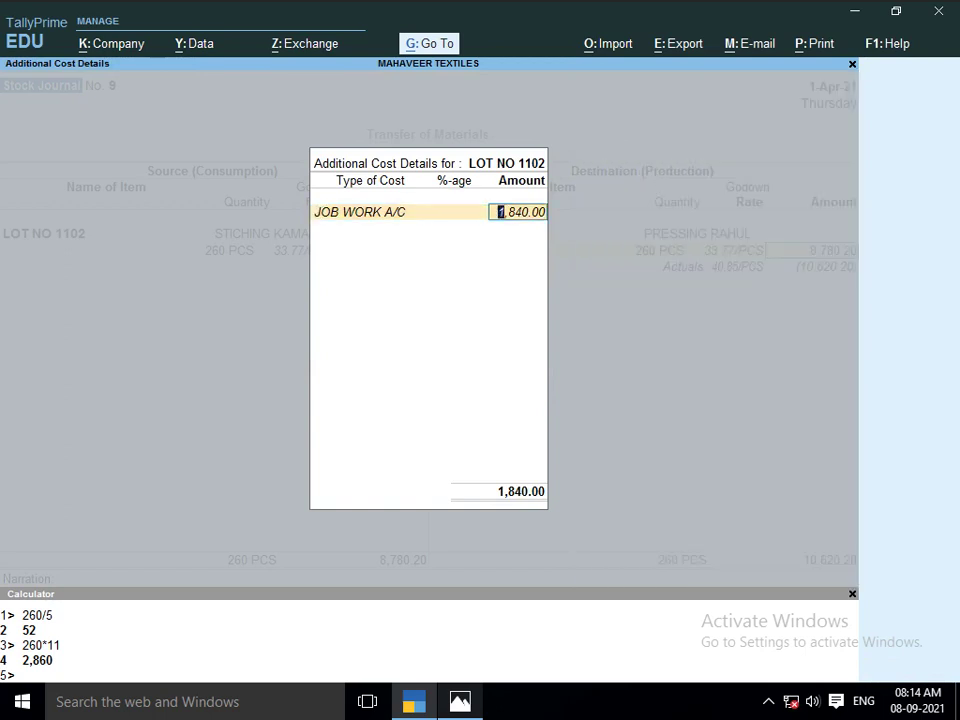
type("208")
key("Return")
key("Return")
key("Return")
key("Return")
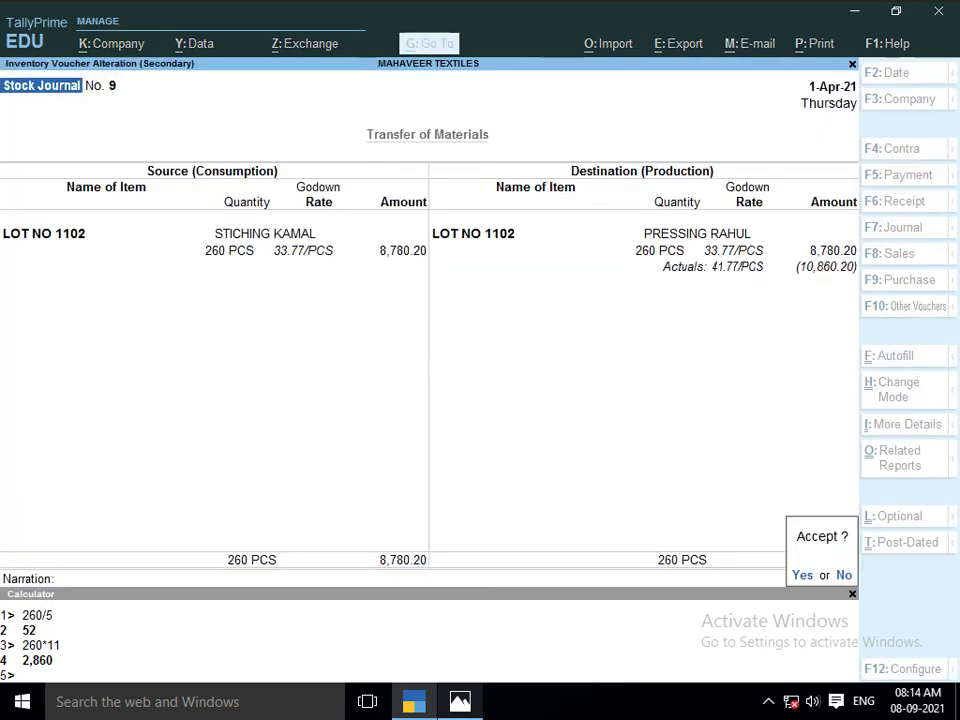
key("Return")
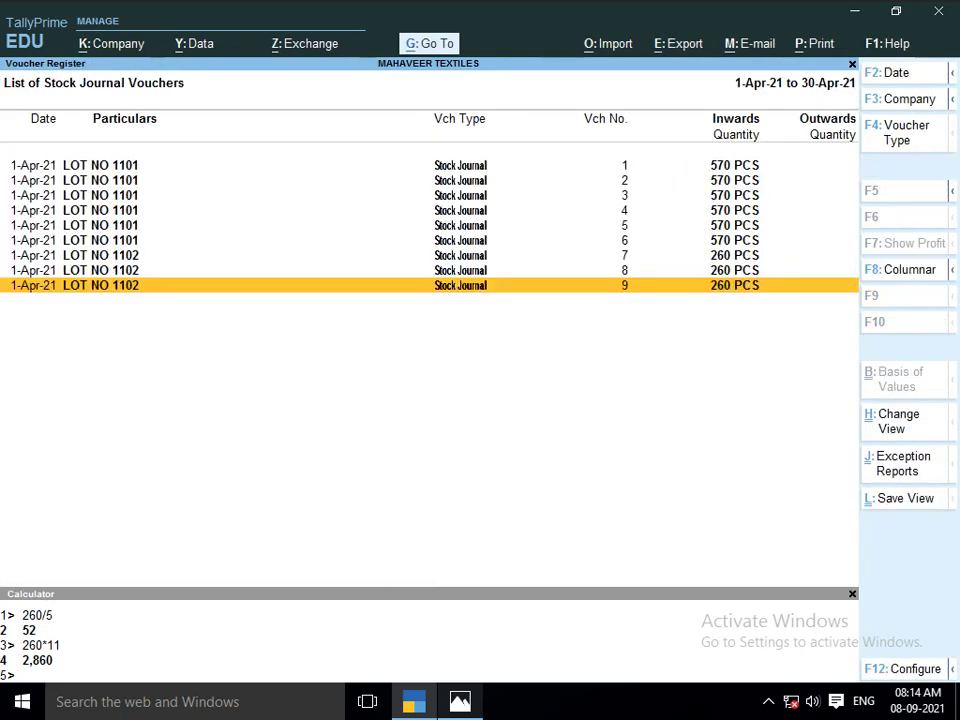
Go back from the voucher register to the Gateway and start a new Stock Journal voucher
key("Escape")
key("Escape")
key("Escape")
key("Escape")
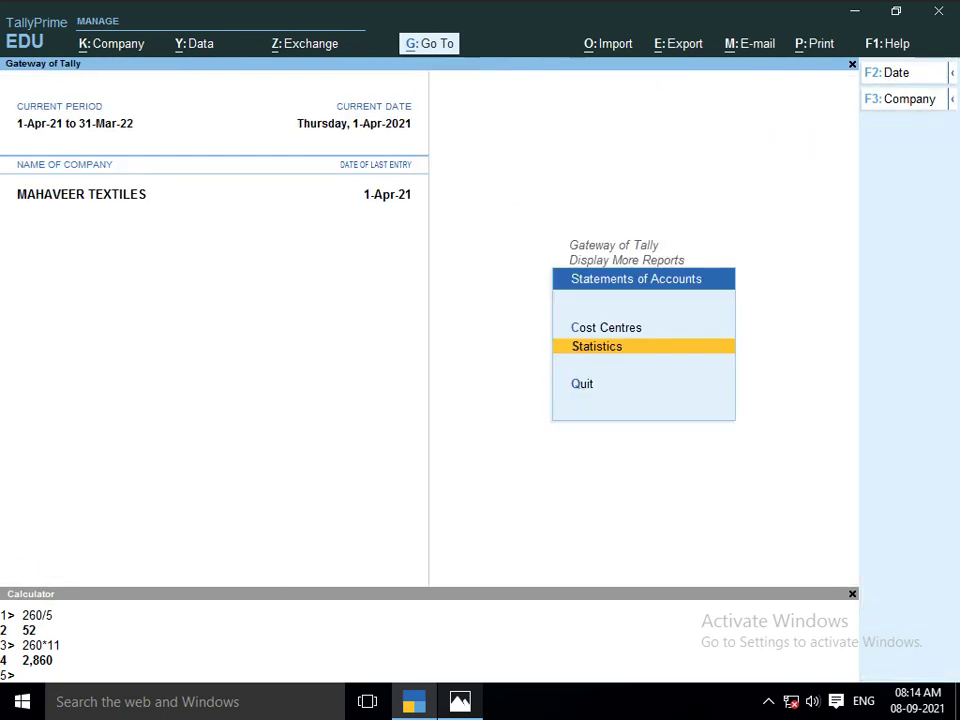
key("Up")
key("Escape")
key("Up")
key("Up")
key("Up")
key("Up")
key("Up")
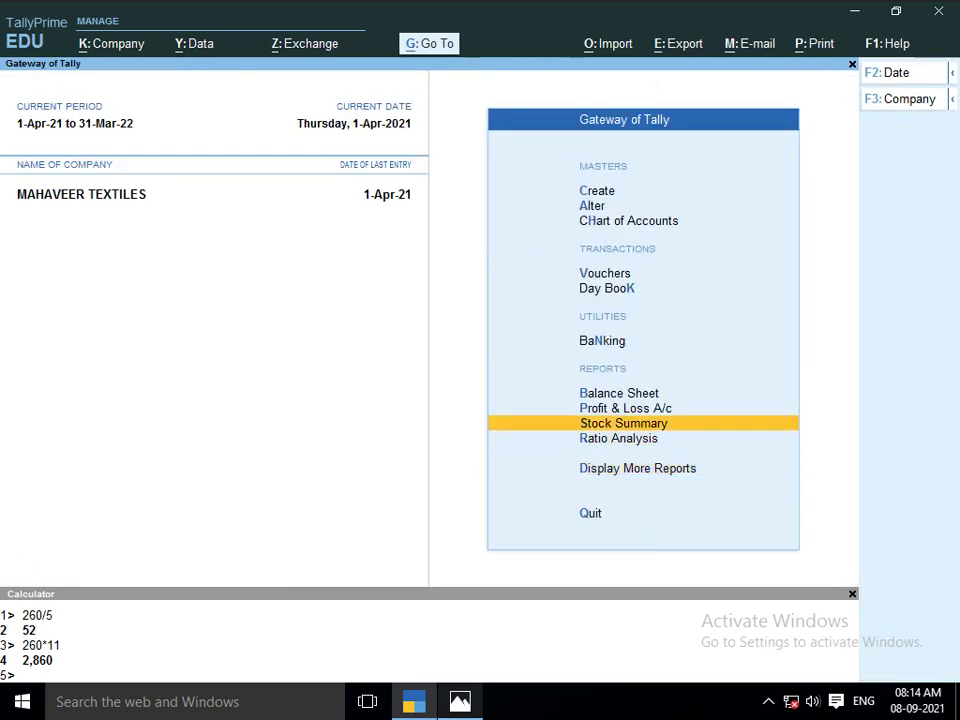
key("Up")
key("Up")
key("Return")
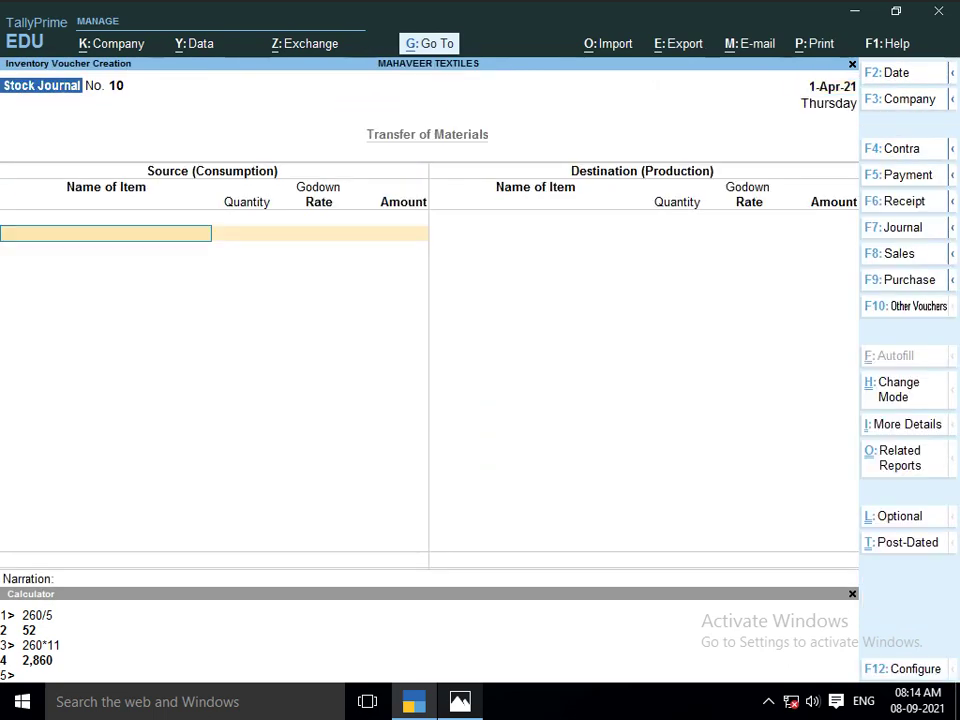
Enter the source line: LOT NO 1102 from the pressing godown, 260 PCS
type("LOT")
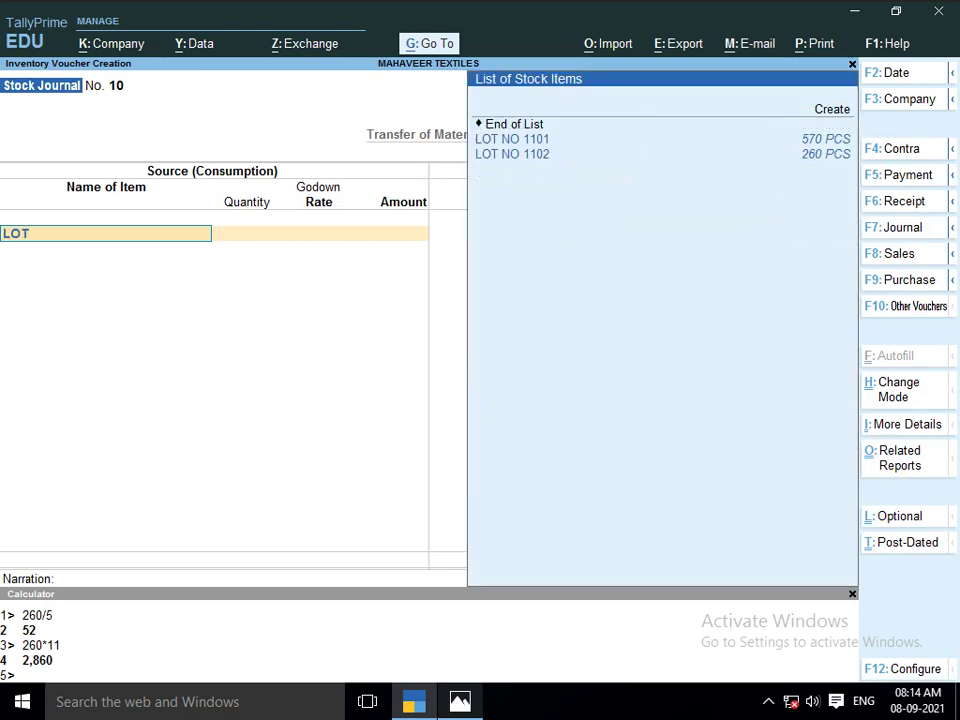
key("Down")
key("Down")
key("Return")
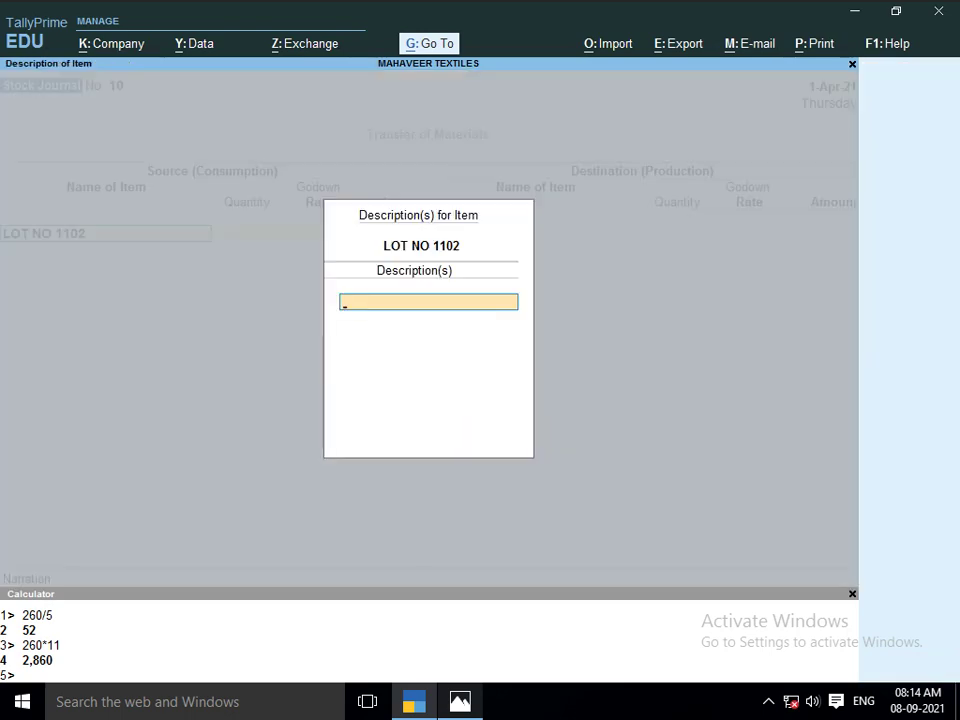
key("Return")
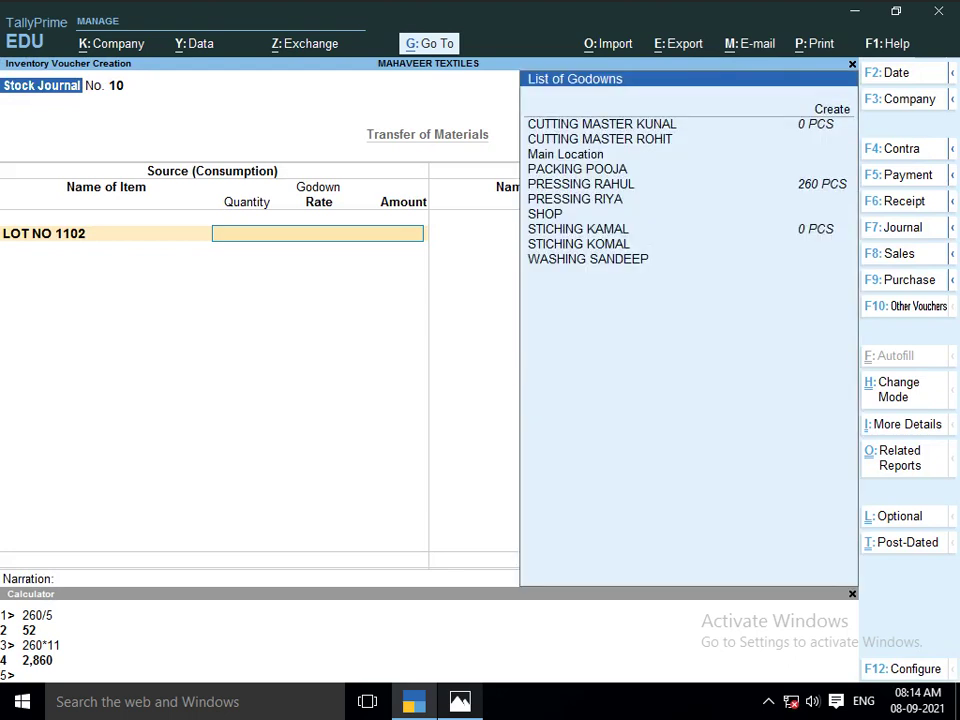
key("Down")
key("Down")
key("Down")
key("Down")
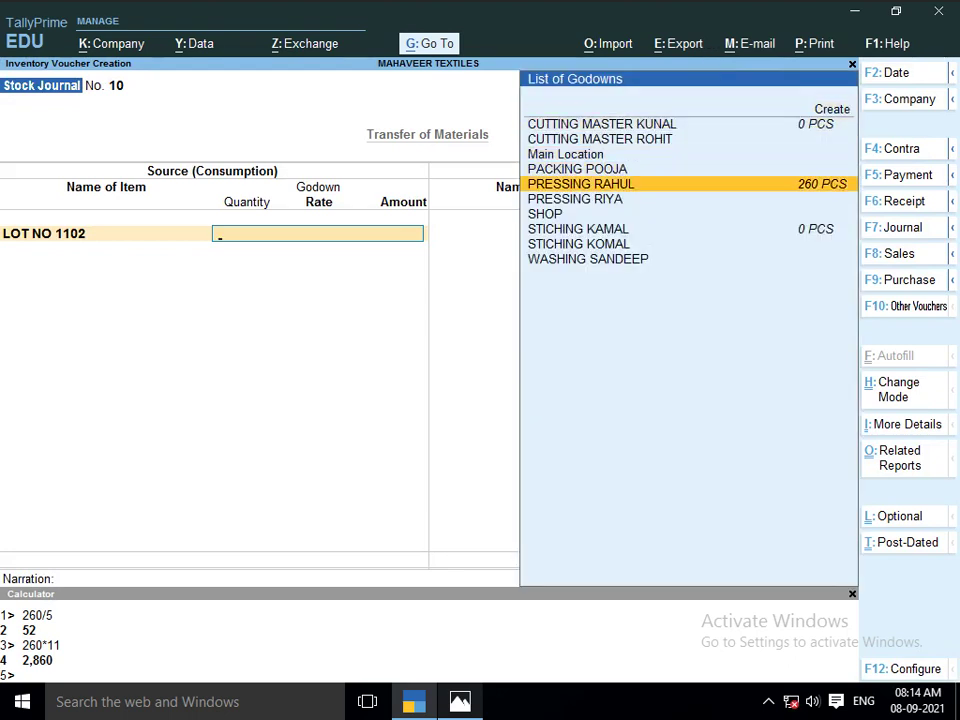
key("Return")
type("260")
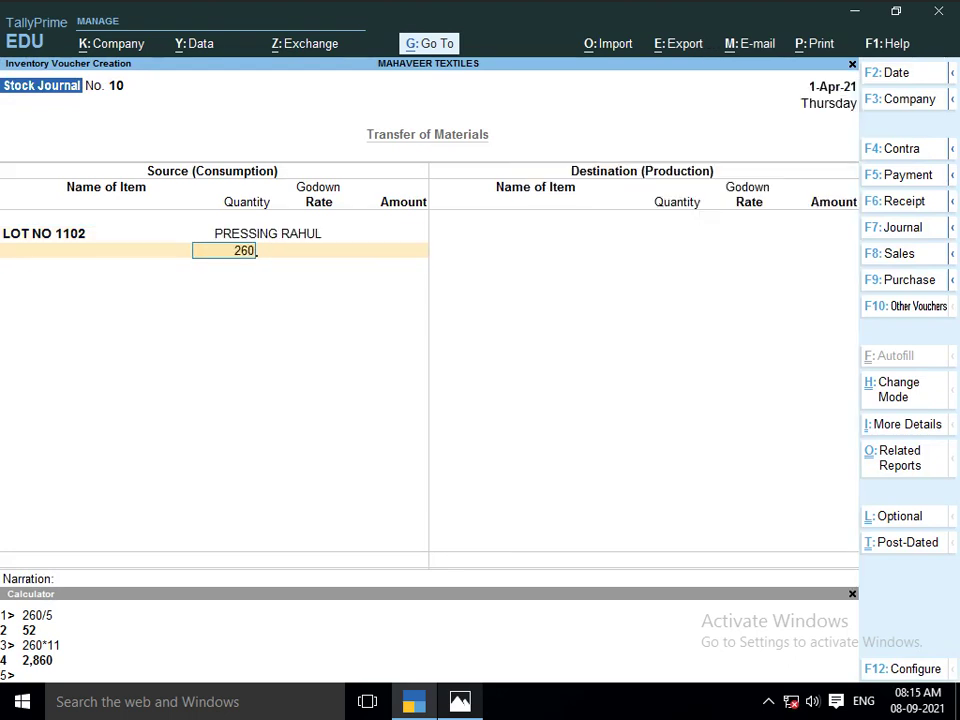
key("Return")
key("Return")
key("Return")
key("Return")
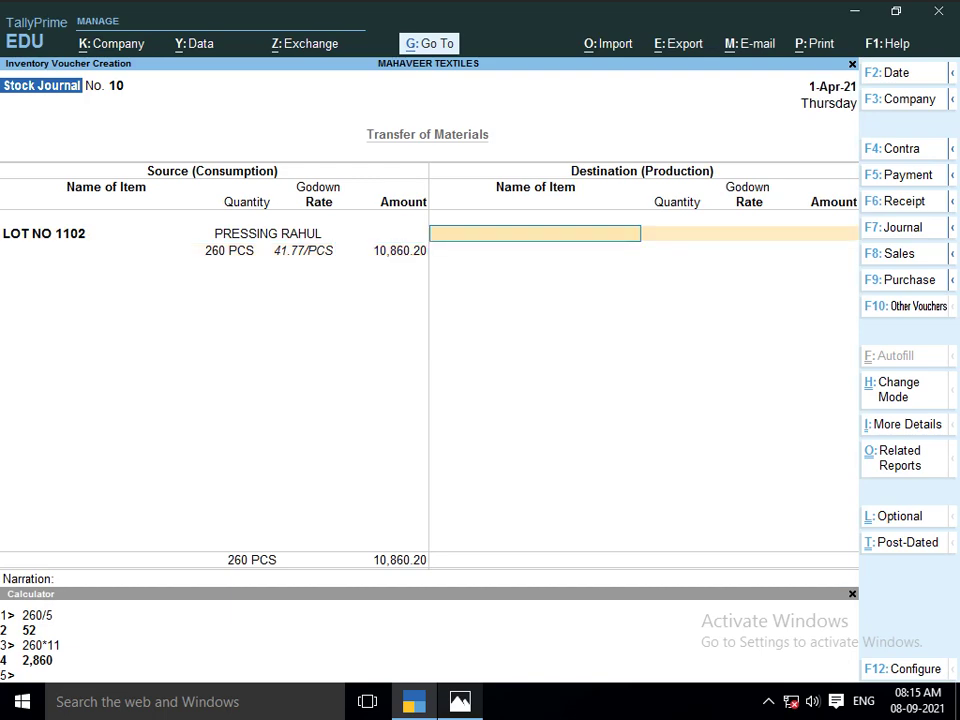
Select LOT NO 1102 as the destination item, checking the lot sheet in Photos
type("LOT")
key("Down")
key("Down")
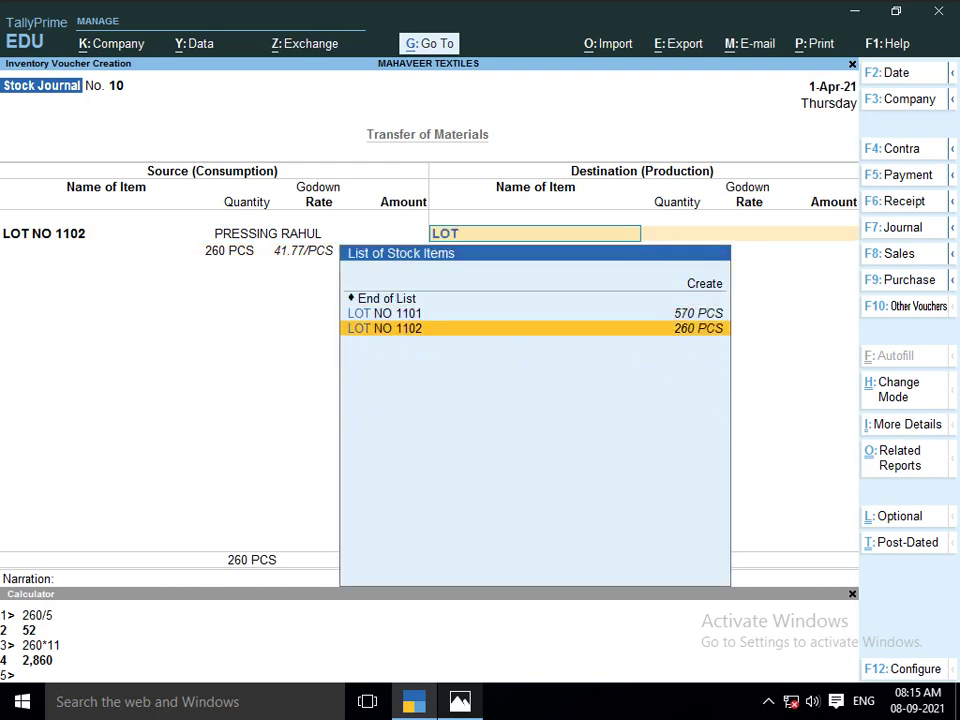
key("Return")
key("Return")
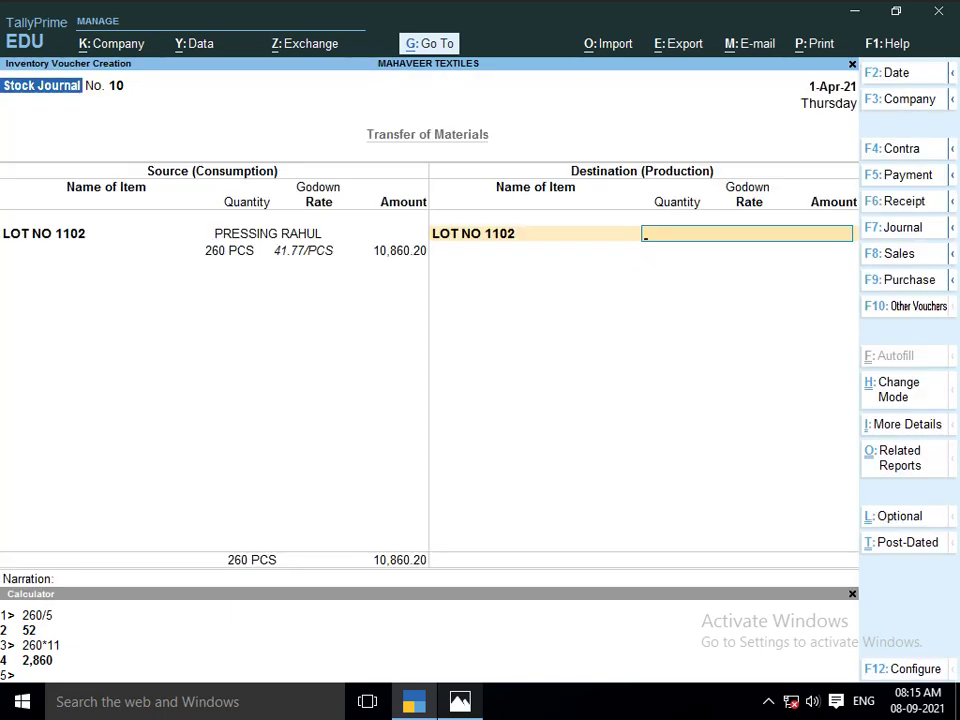
key("alt+Tab")
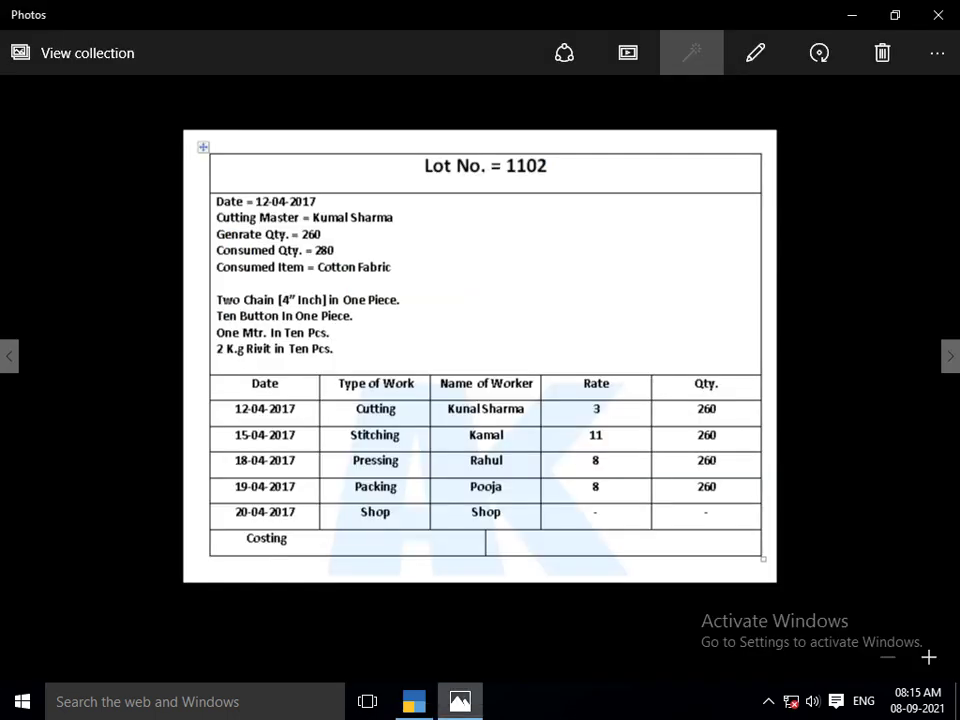
key("alt+Tab")
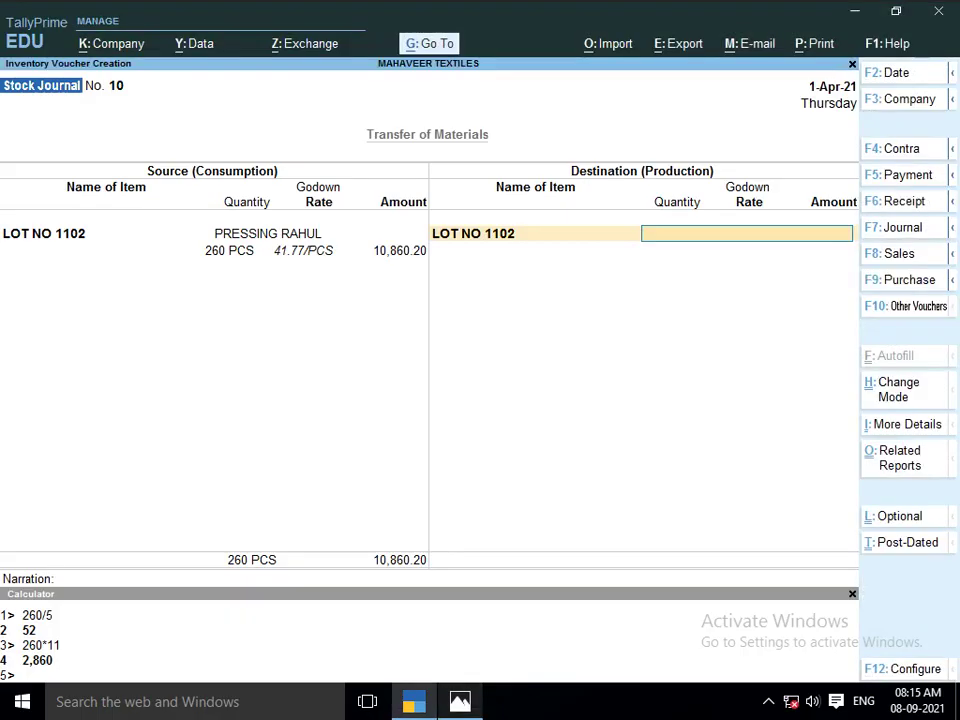
Set the destination godown to the existing PACKING POOJA with quantity 260
key("alt+c")
type("A")
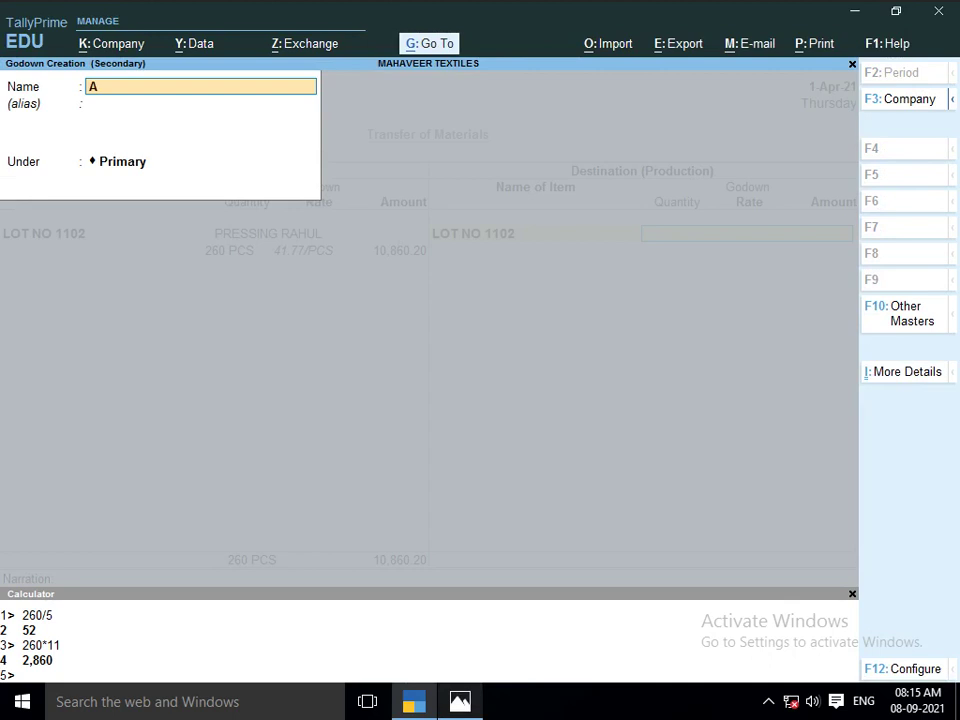
key("BackSpace")
type("PACKING POOJA")
key("Return")
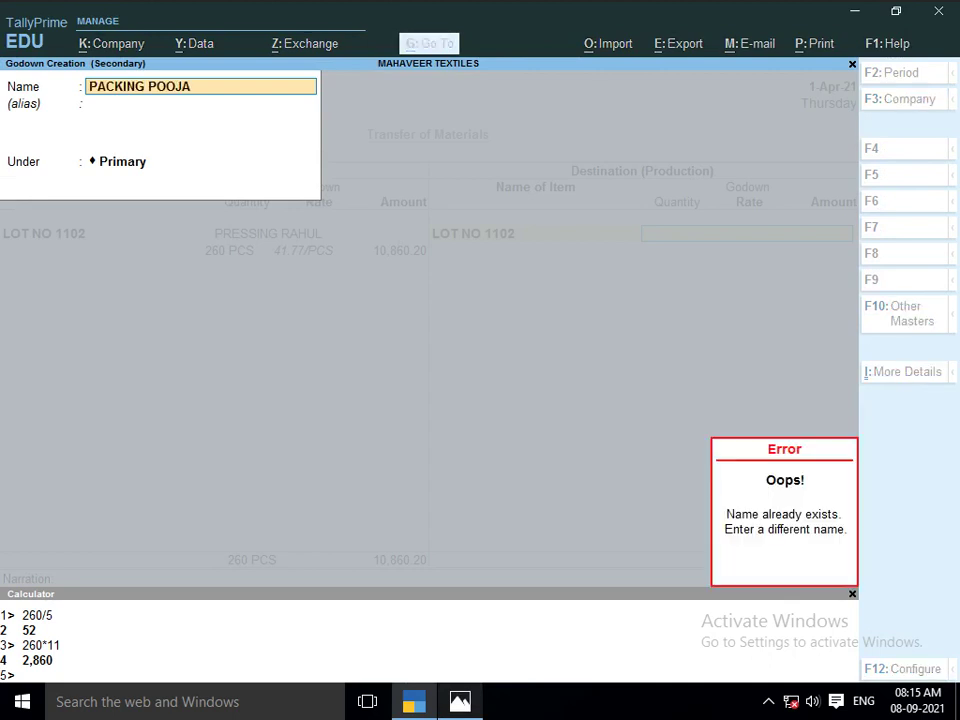
key("Escape")
key("Escape")
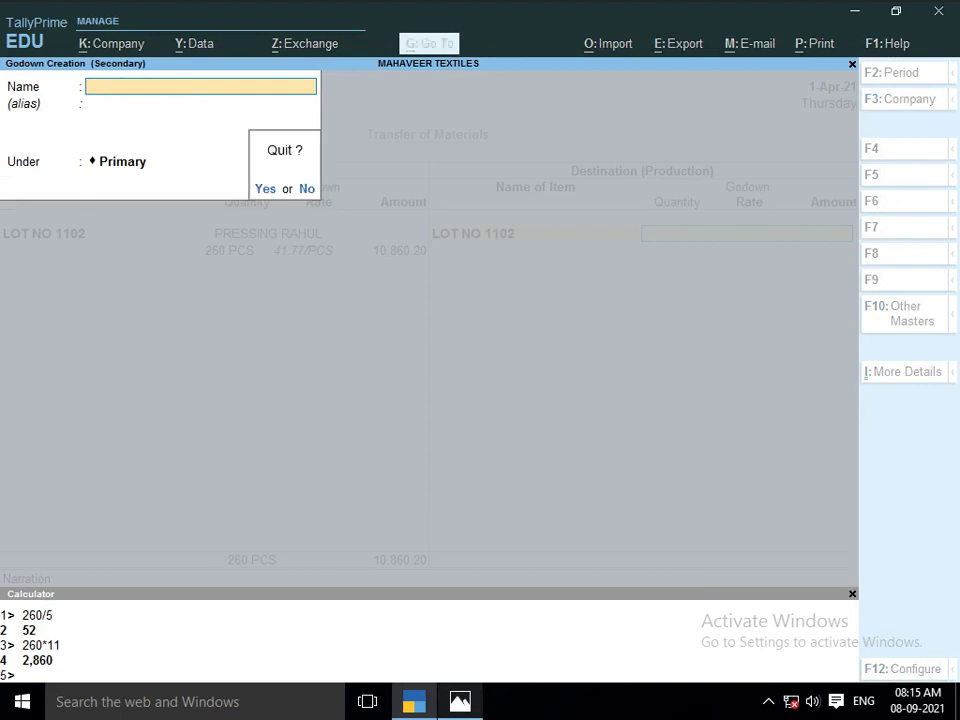
key("y")
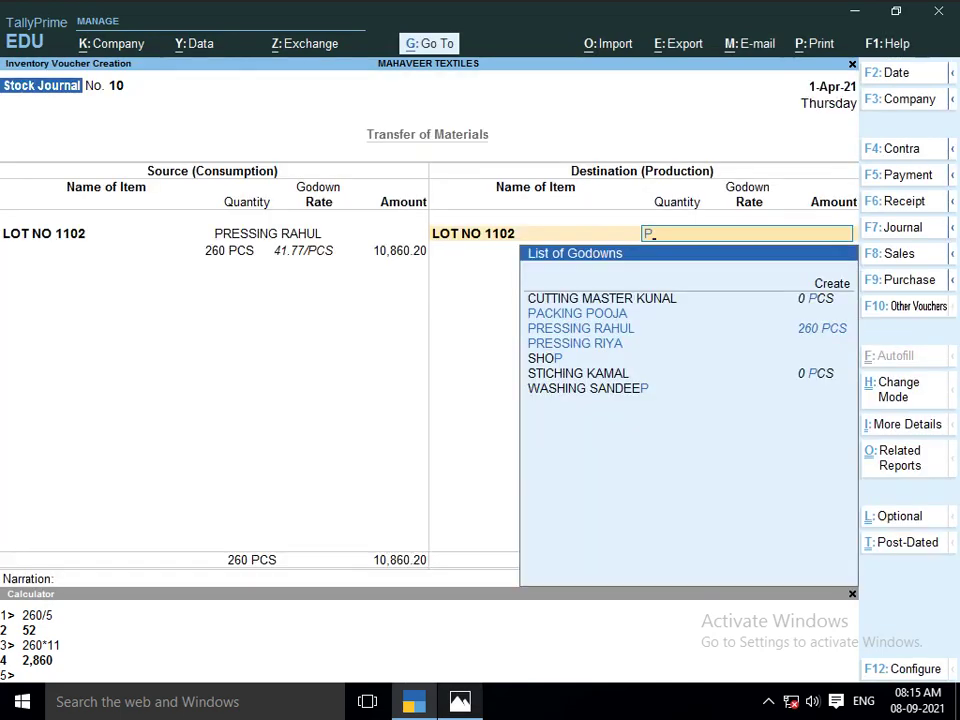
type("ACKING")
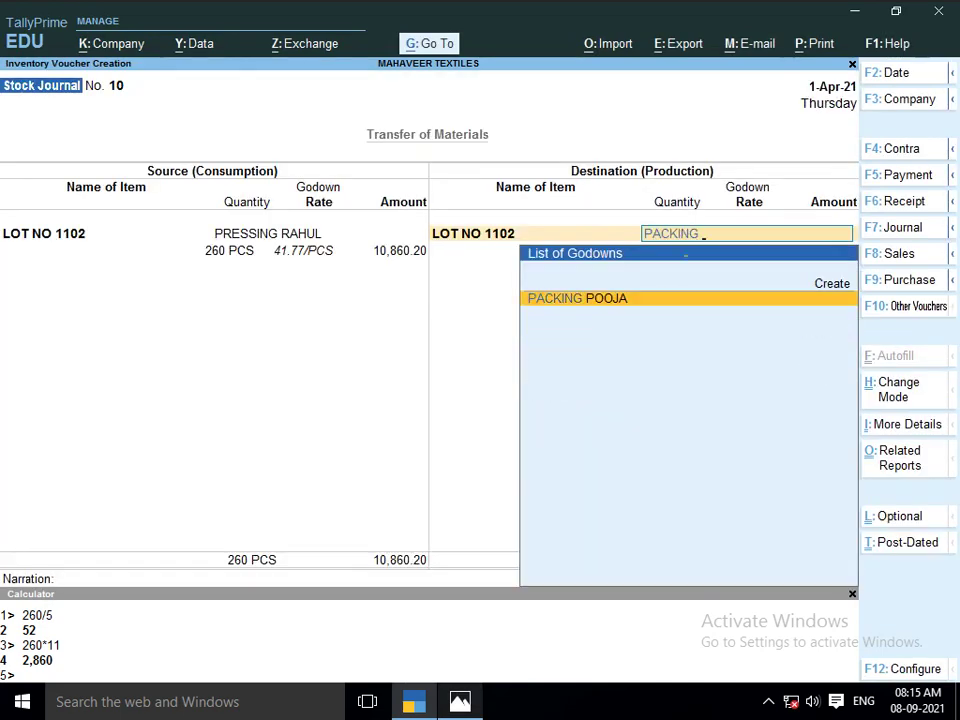
key("Return")
type("260")
key("Return")
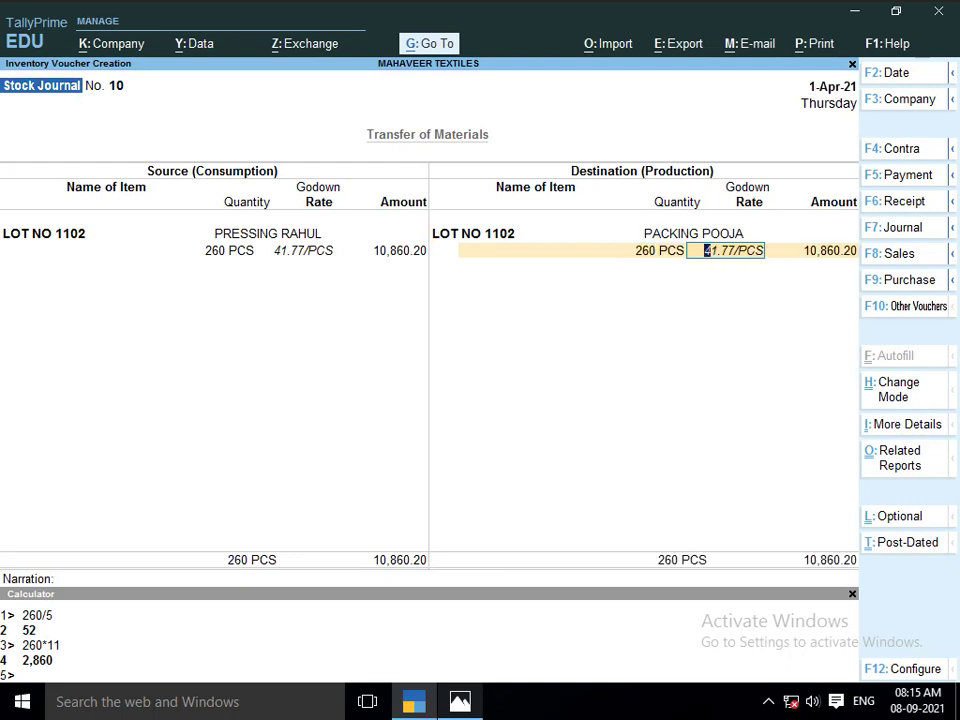
Check the lot sheet and calculate the job-work cost as 260 × 8 = 2,080
key("ctrl")
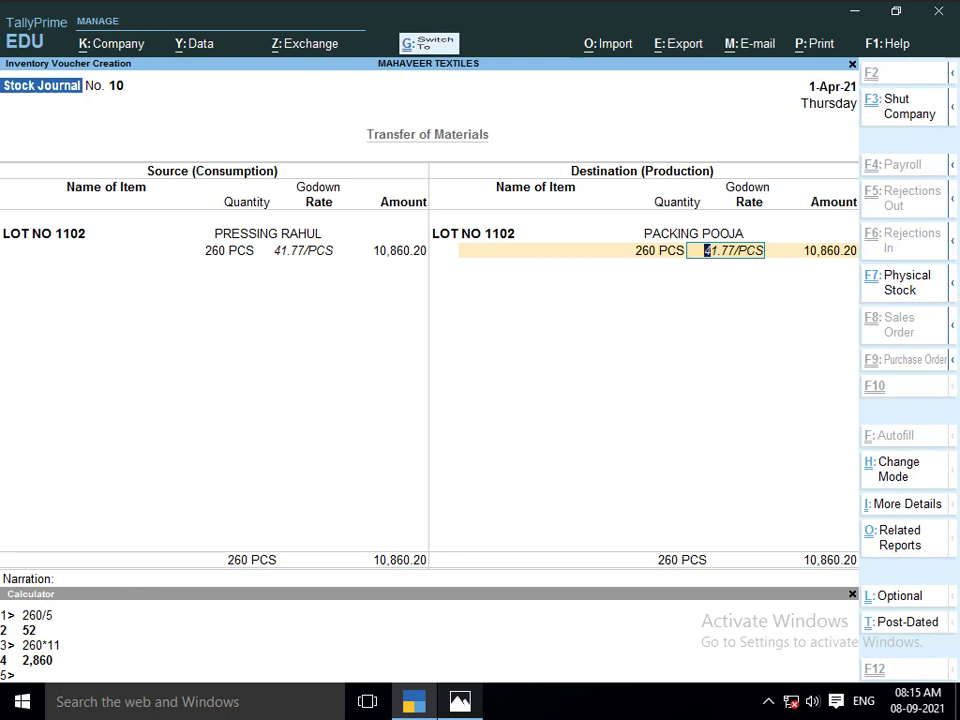
key("alt+Tab")
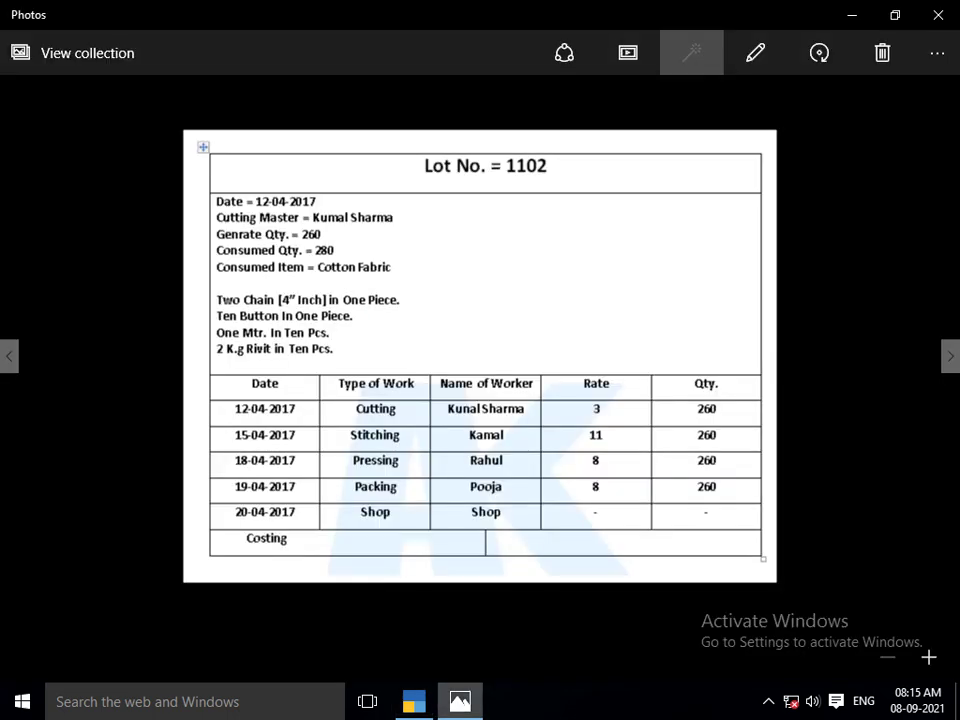
key("alt+Tab")
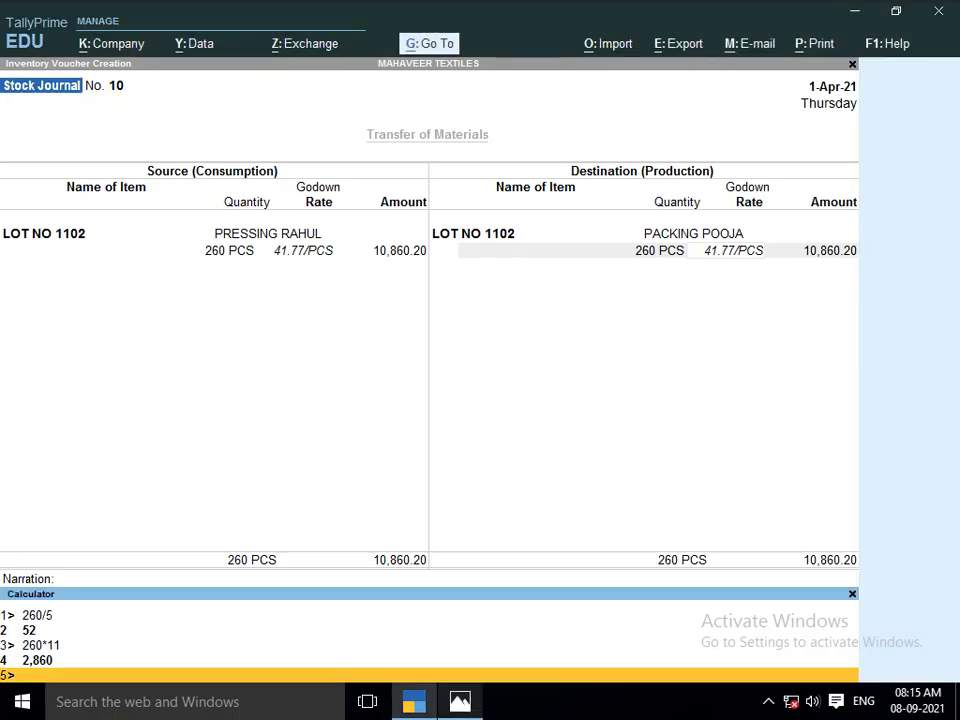
type("260*80")
key("BackSpace")
key("Return")
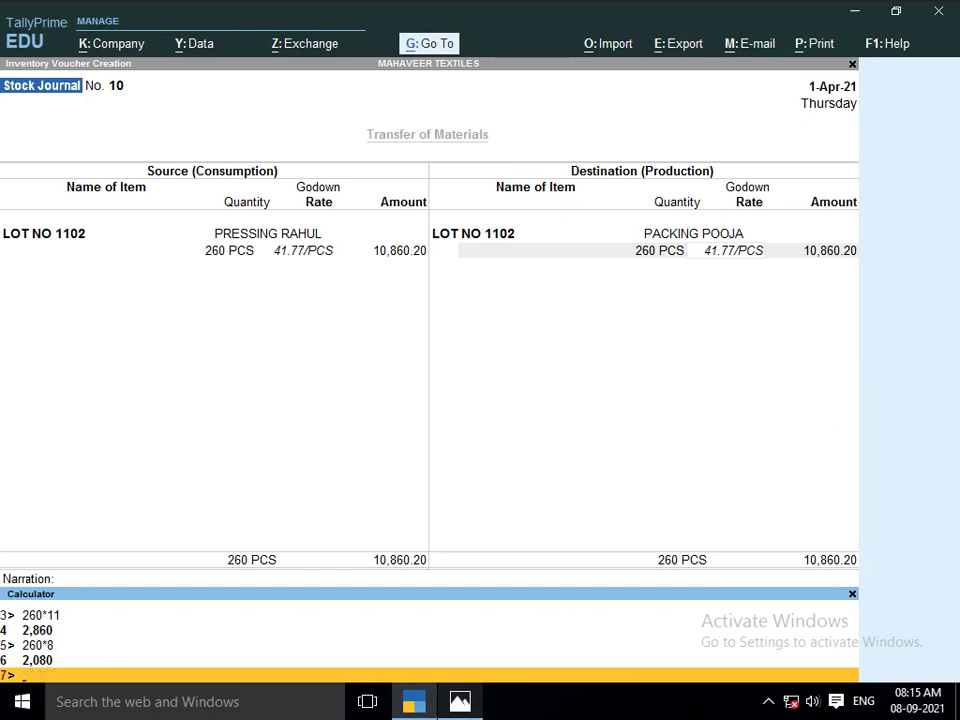
key("ctrl+m")
key("Return")
Add a JOB WORK A/C additional cost of 2,080 and finish the voucher
key("Return")
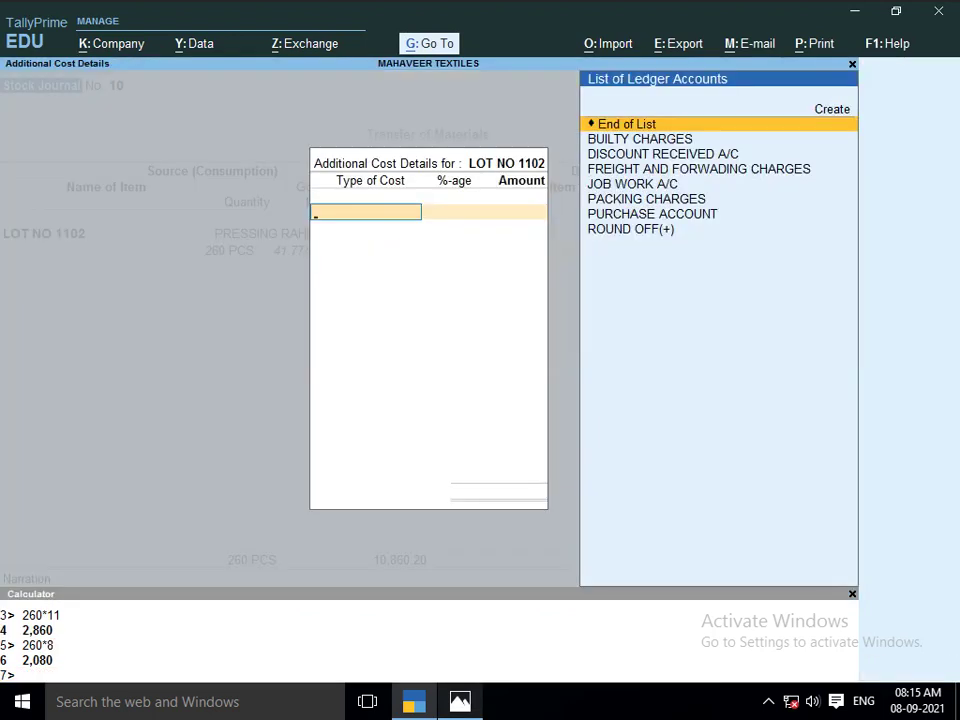
type("JOB")
key("Return")
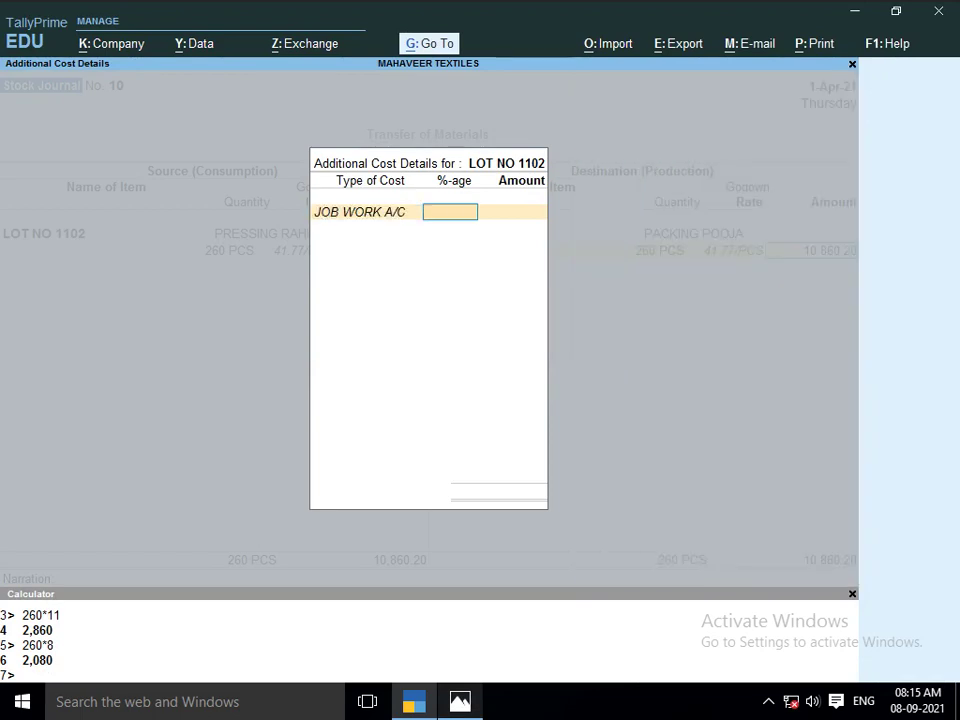
key("Return")
type("2080")
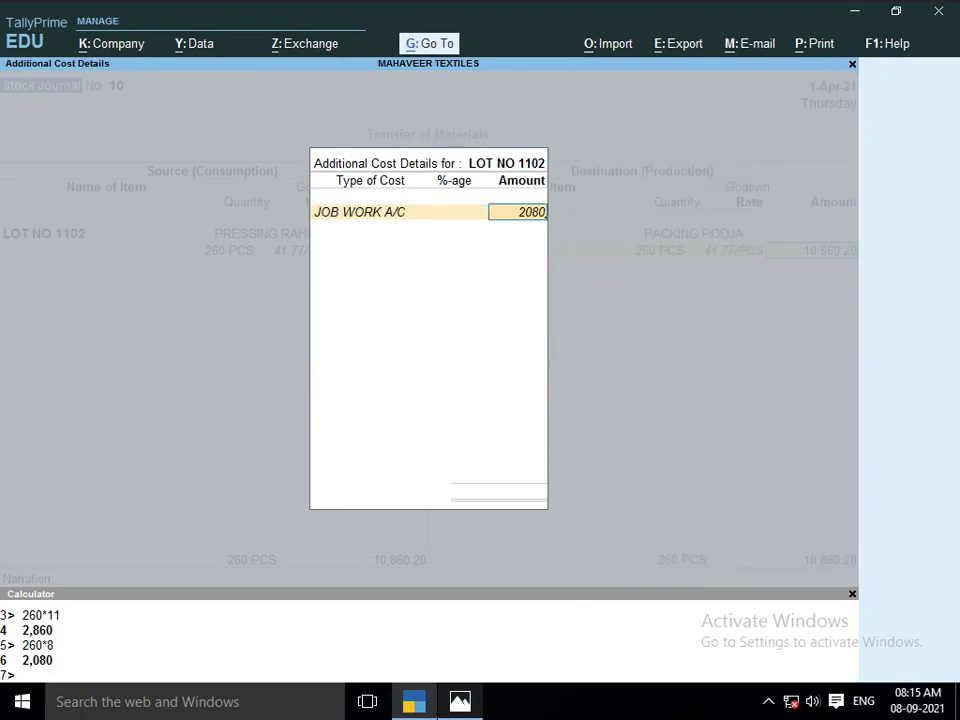
key("Return")
key("Return")
key("Return")
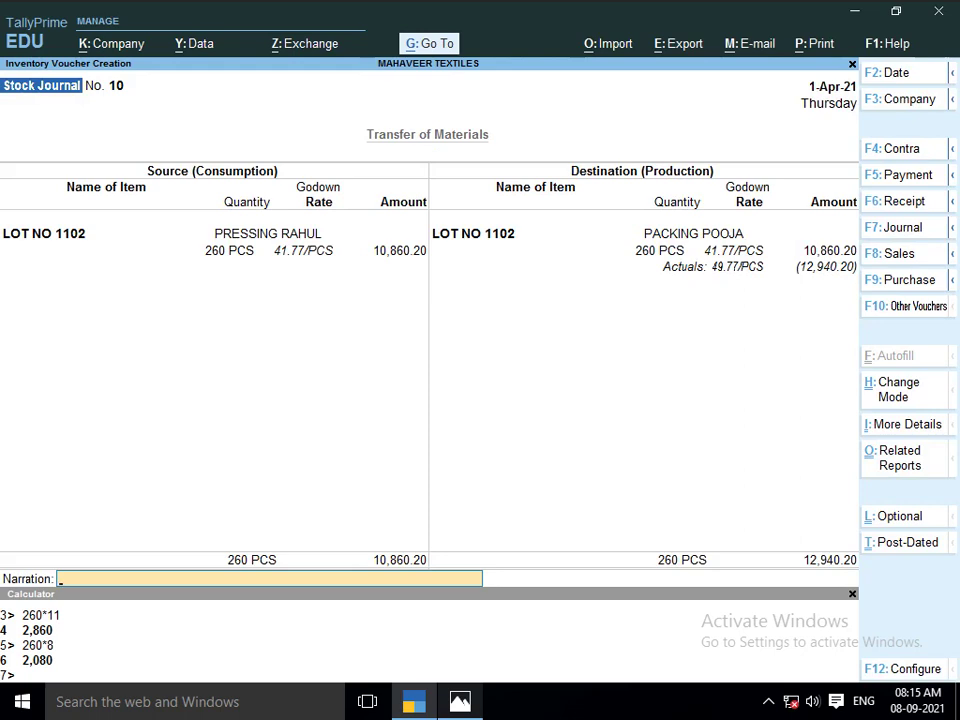
key("Return")
key("alt+Tab")
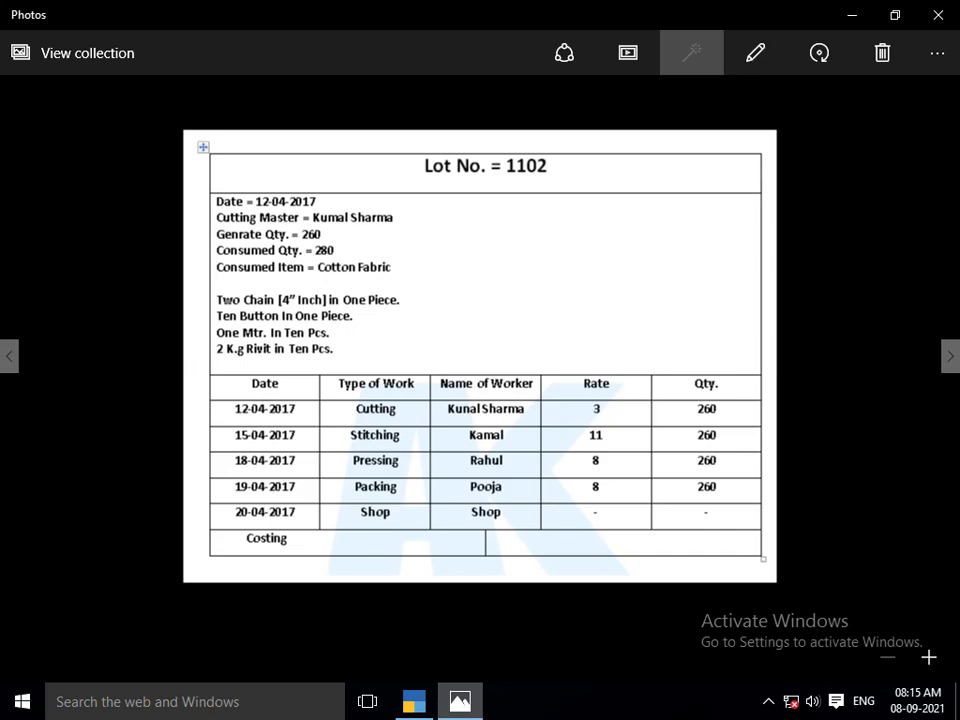
Enter the source line: LOT NO 1102 from PACKING POOJA, 260 PCS
key("alt+Tab")
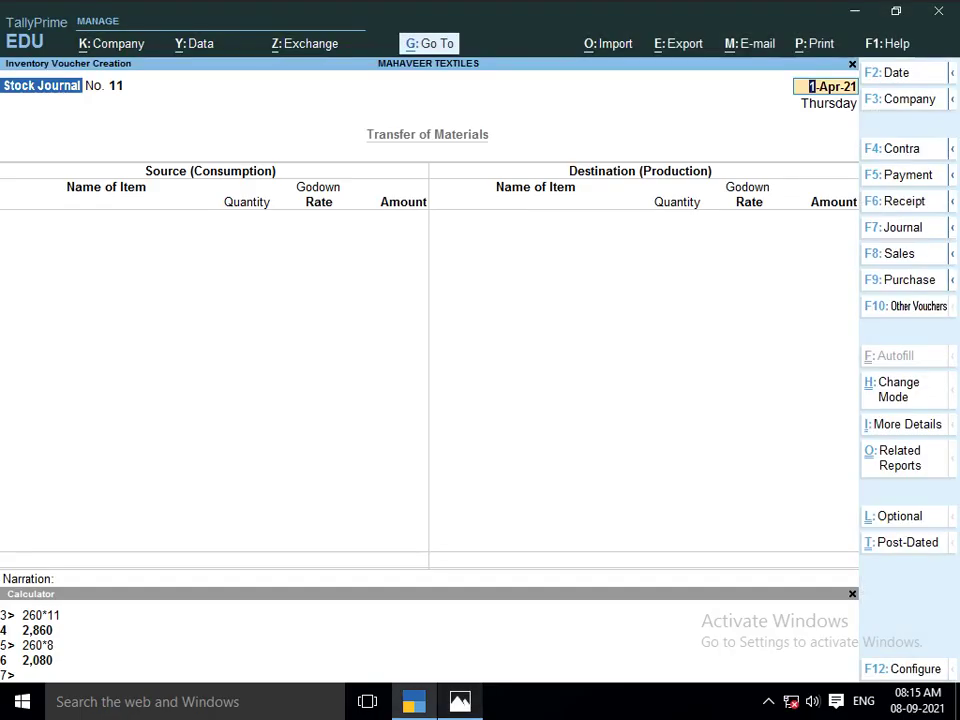
key("Return")
type("A")
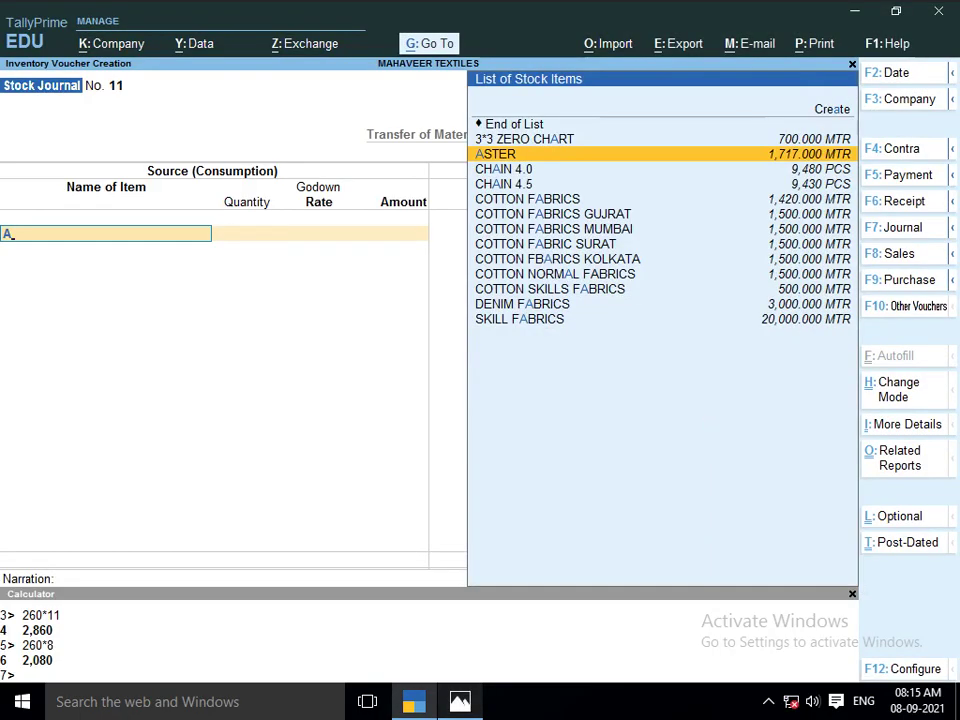
key("BackSpace")
type("LOT")
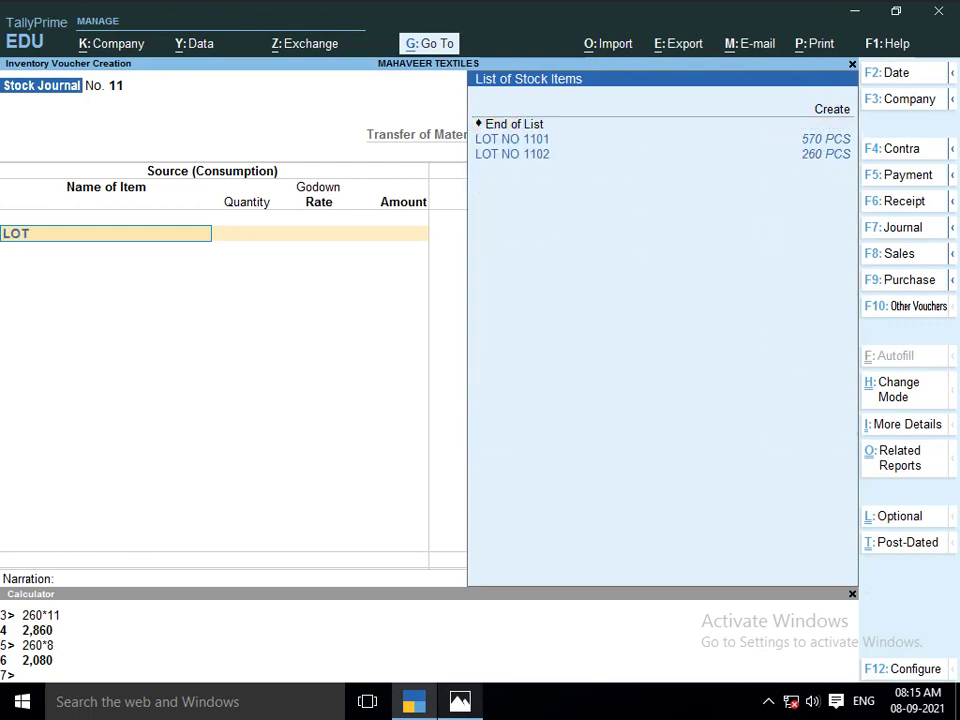
key("Down")
key("Return")
key("Return")
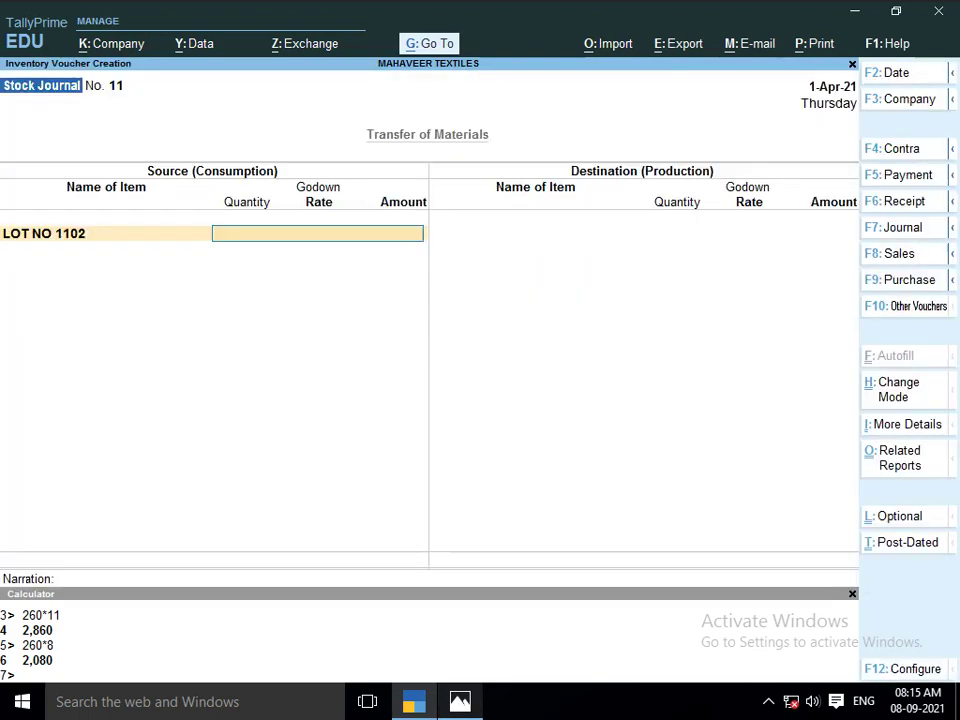
type("260")
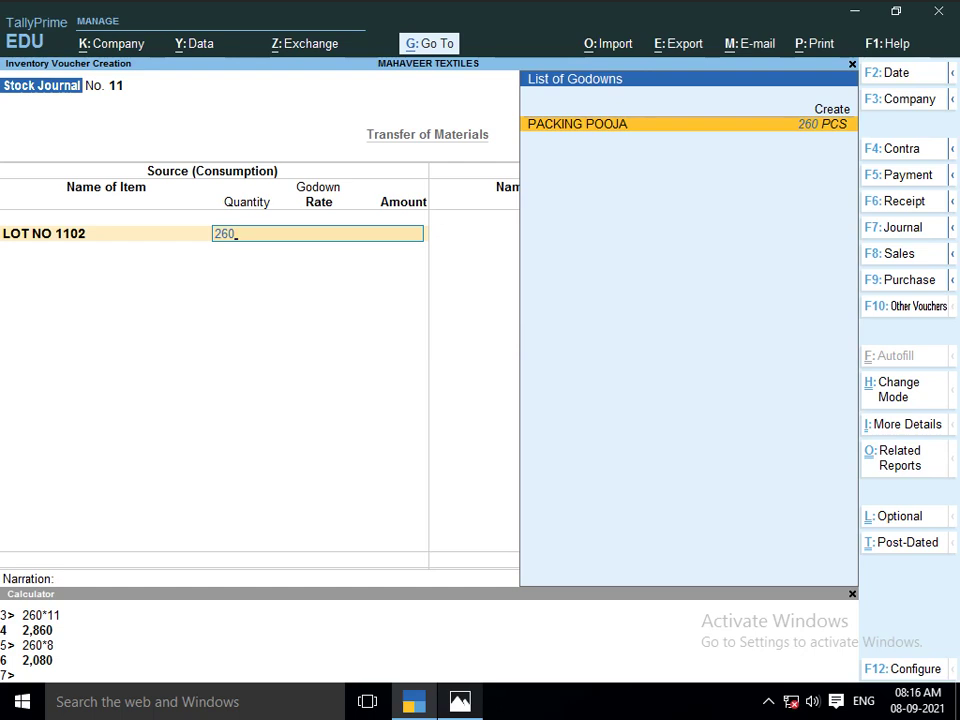
key("Return")
type("260")
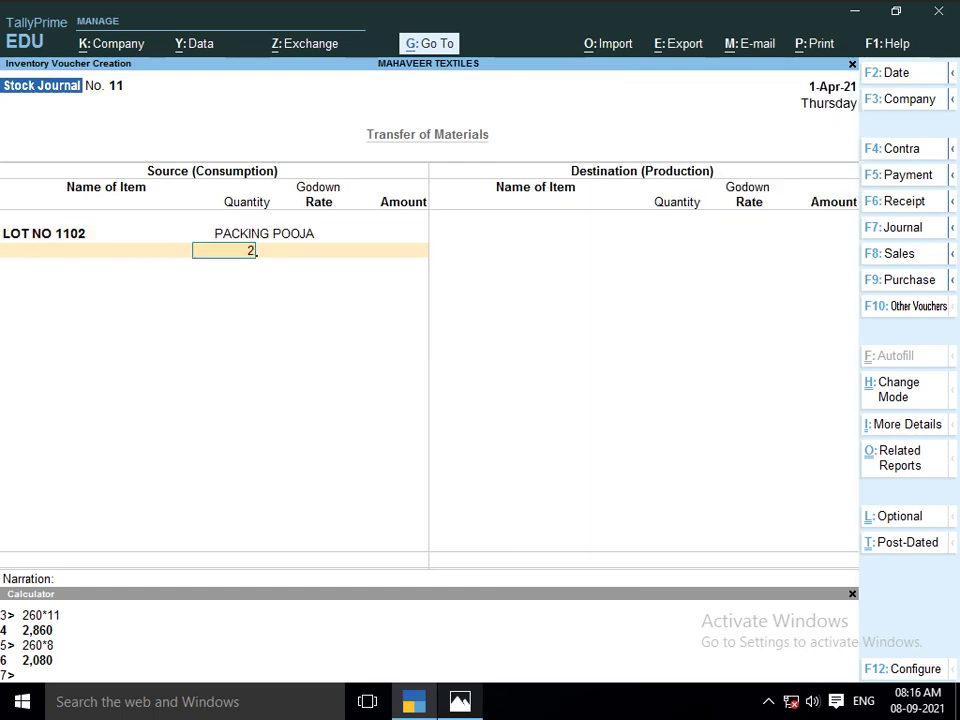
key("Return")
key("Return")
key("Return")
key("Return")
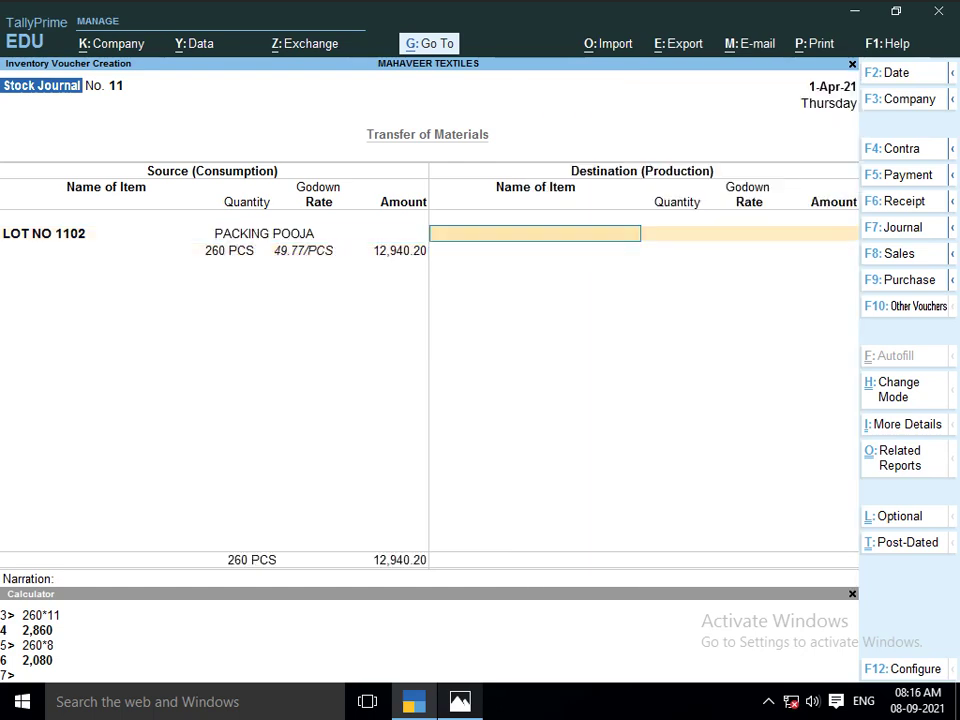
Enter the destination line: LOT NO 1102 into the SHOP godown, 260 PCS
type("LOT")
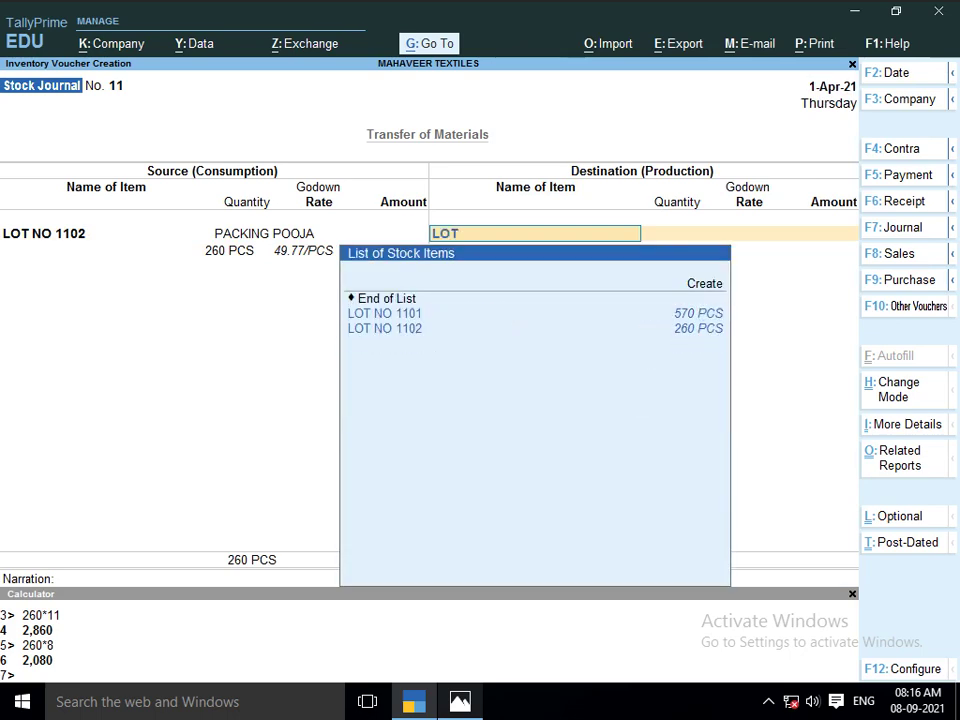
key("Down")
key("Return")
key("Return")
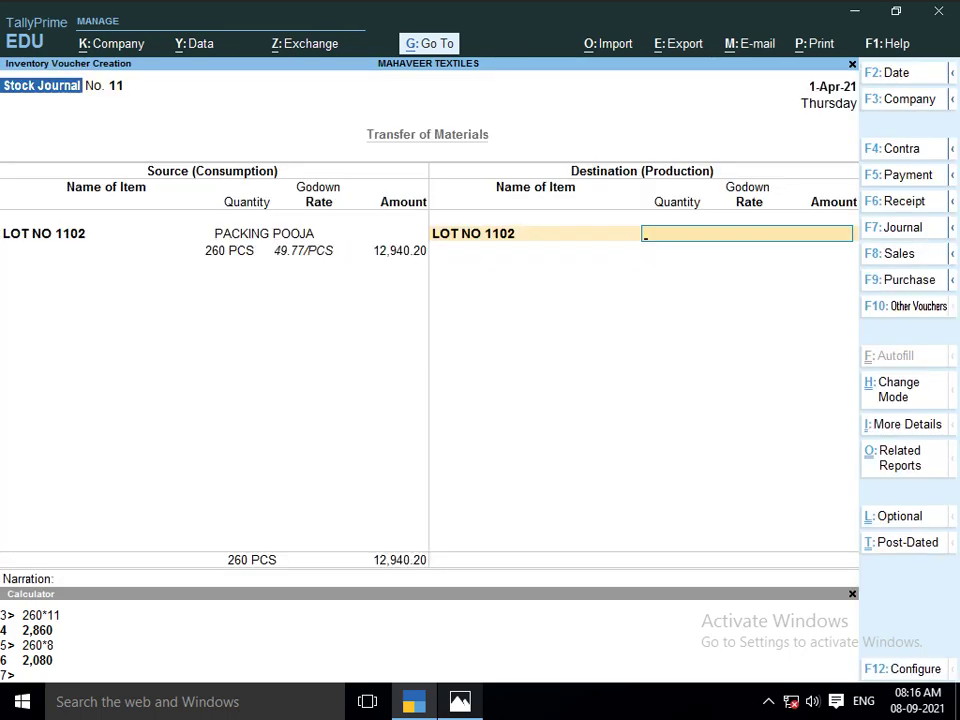
type("26")
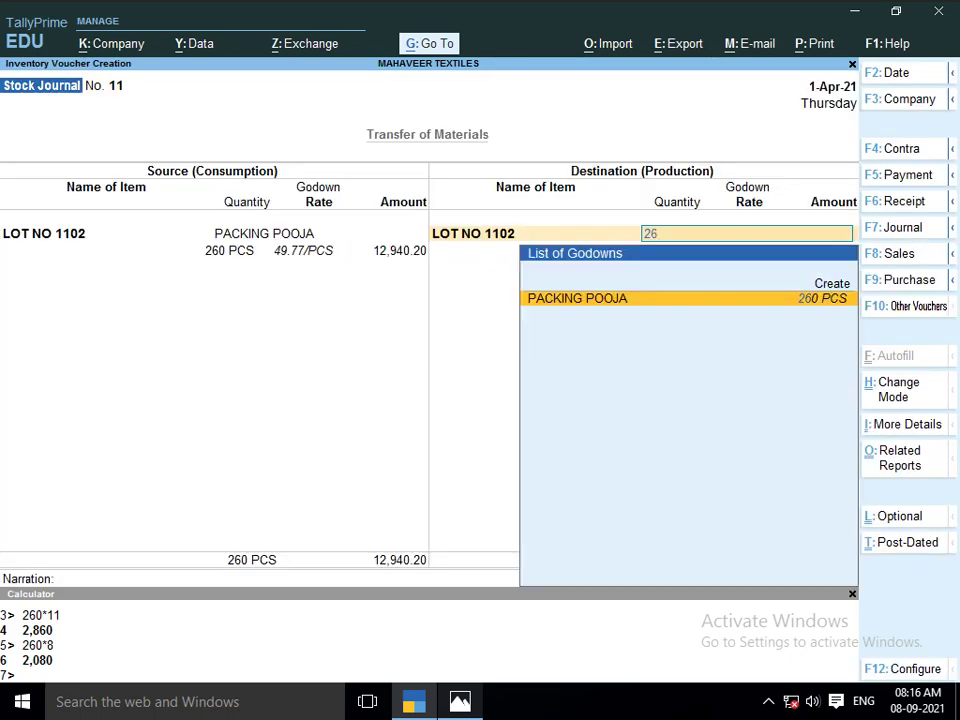
type("0")
key("Return")
key("BackSpace")
type("S")
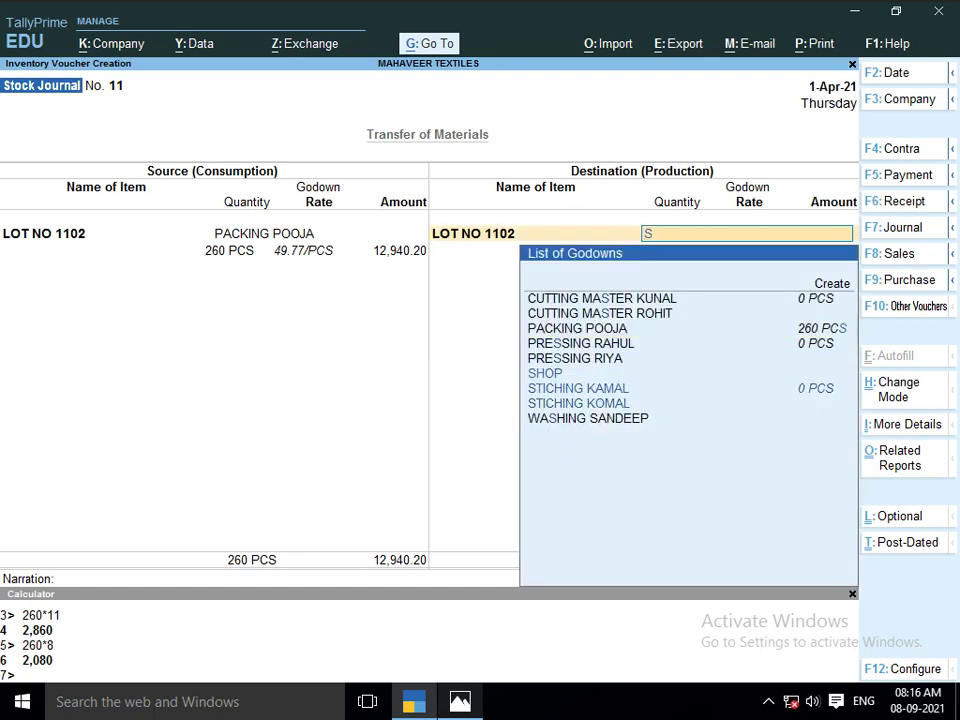
type("HOP")
key("Return")
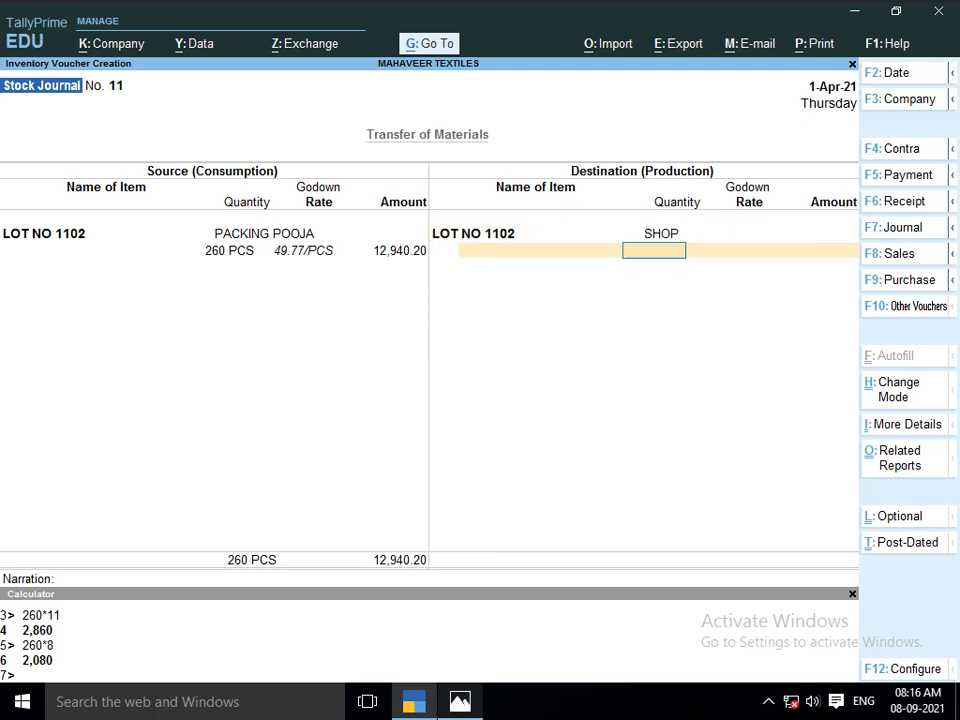
type("260")
key("Return")
key("Return")
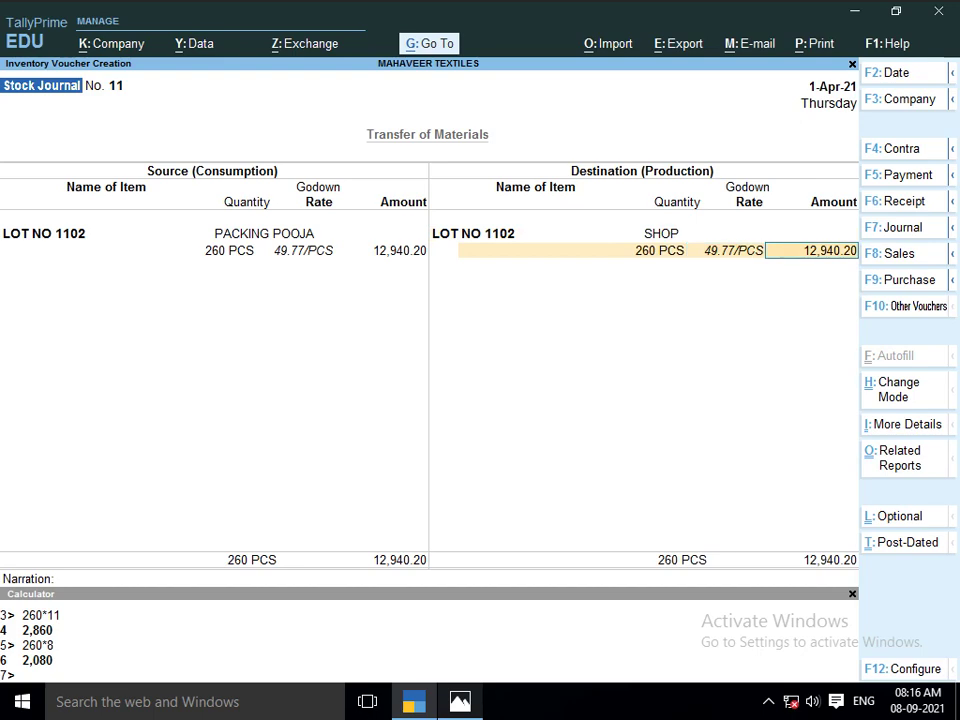
Accept the 12,940.20 amount with no additional cost and save the voucher
key("Return")
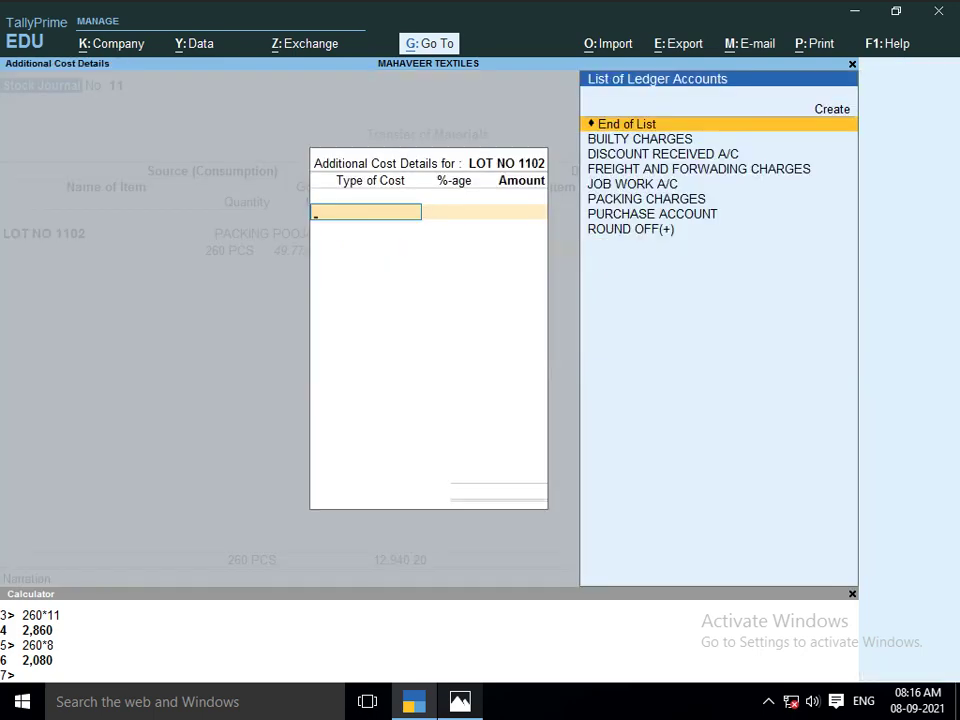
key("Return")
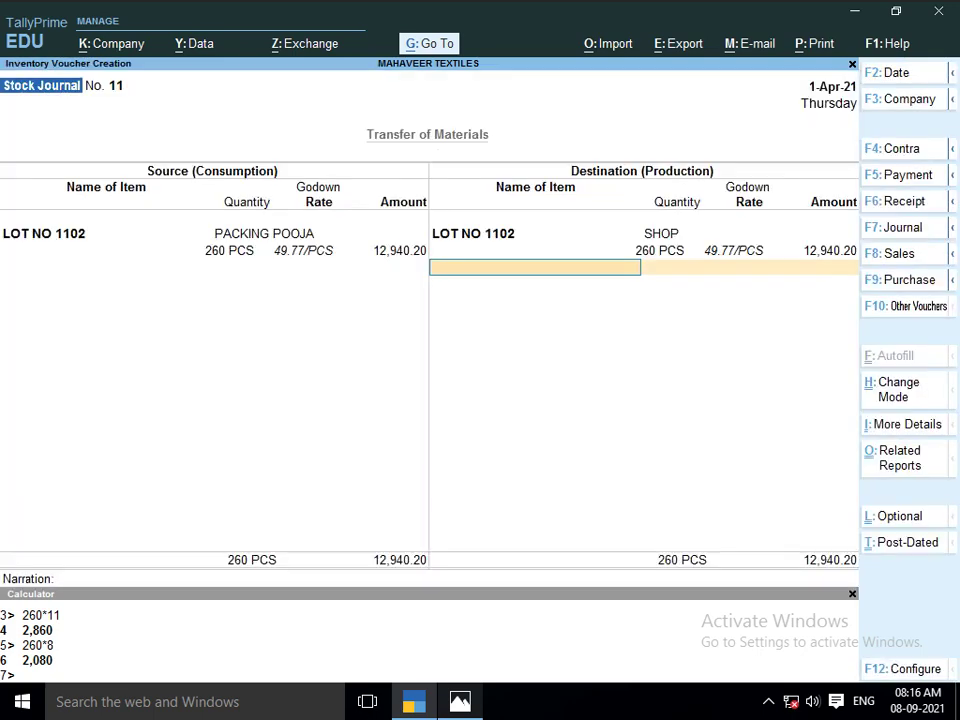
key("Return")
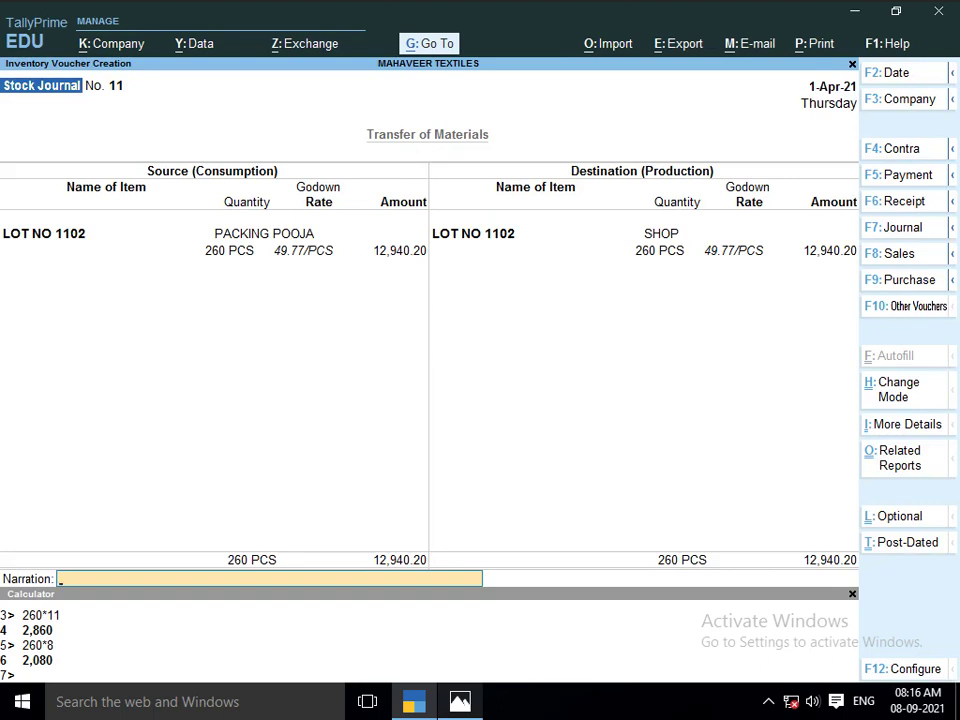
key("Return")
key("Return")
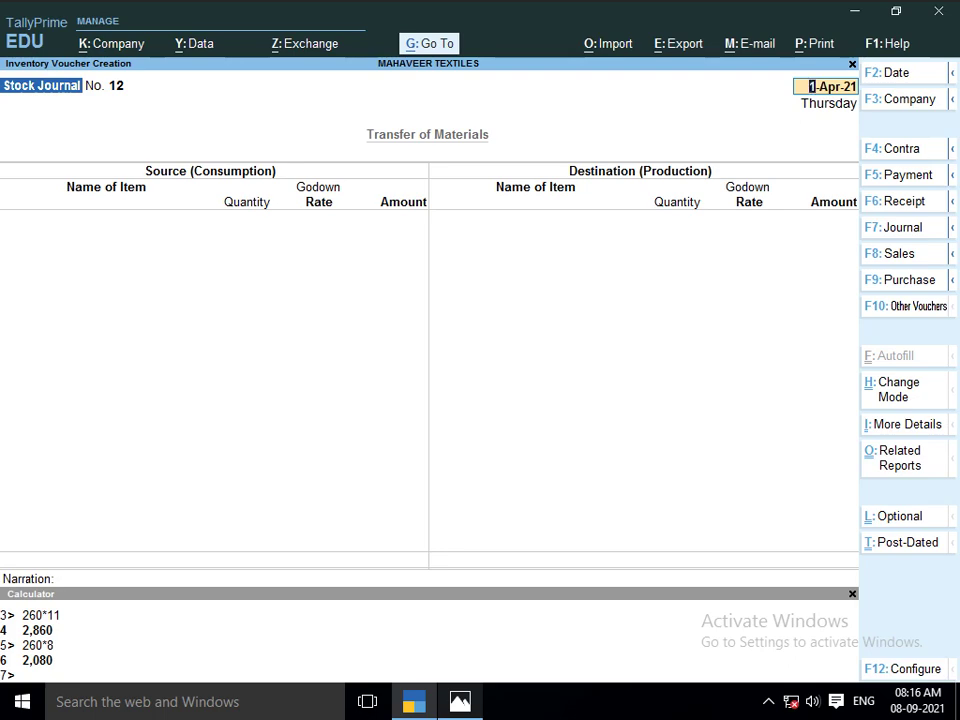
key("alt+Tab")
Show the Lot No. 1103 job sheet in Photos and quit the empty Stock Journal
key("Right")
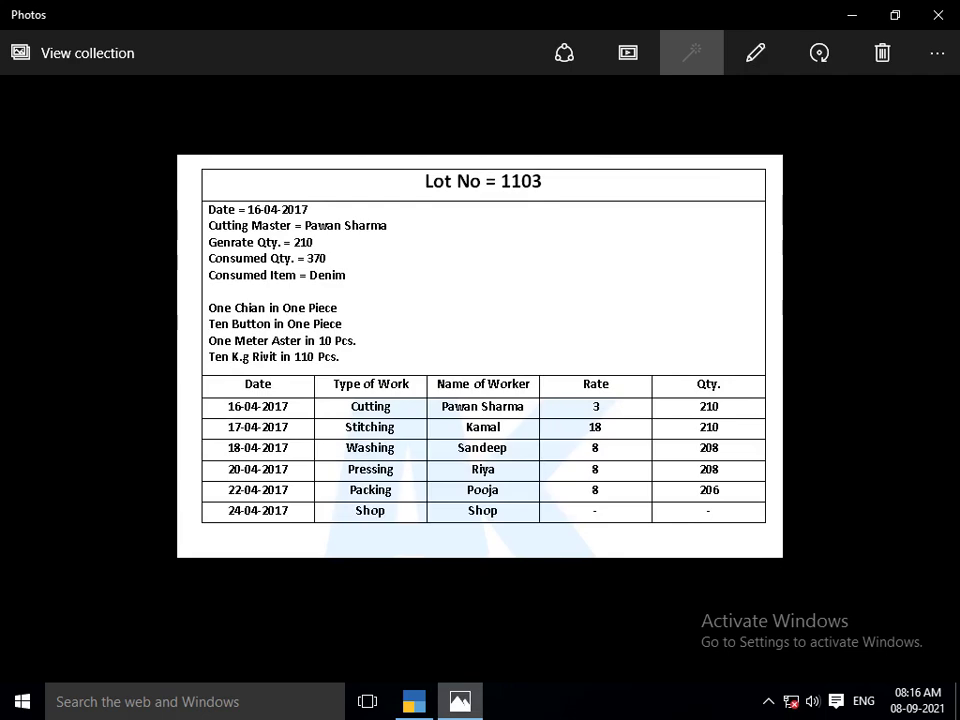
key("alt+Tab")
key("Escape")
key("y")
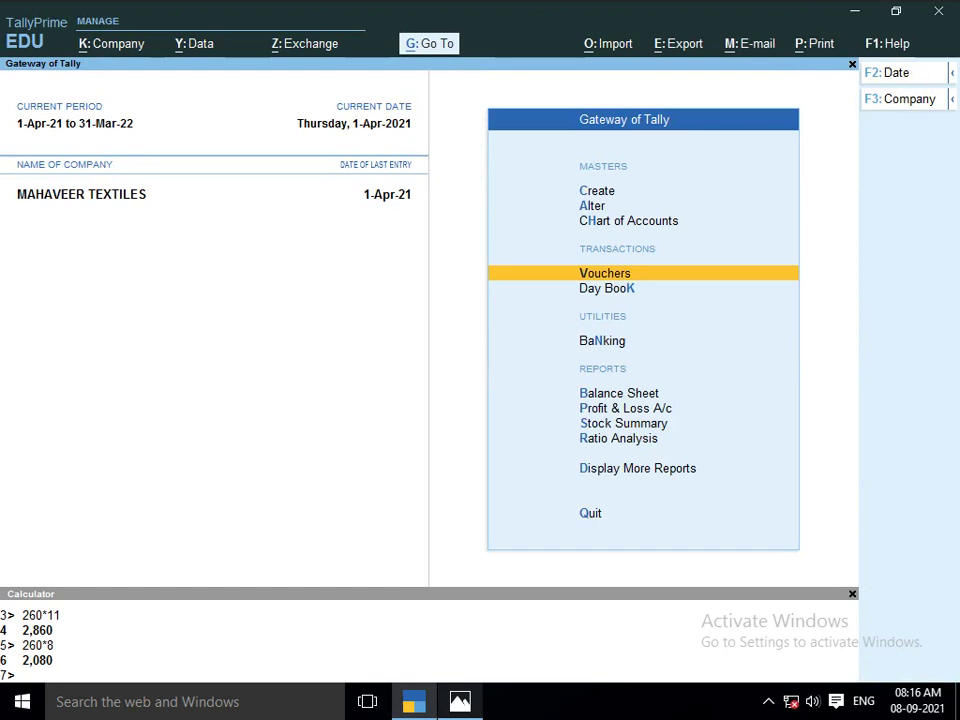
Open the Stock Summary report from the Gateway of Tally
key("Down")
key("Down")
key("Down")
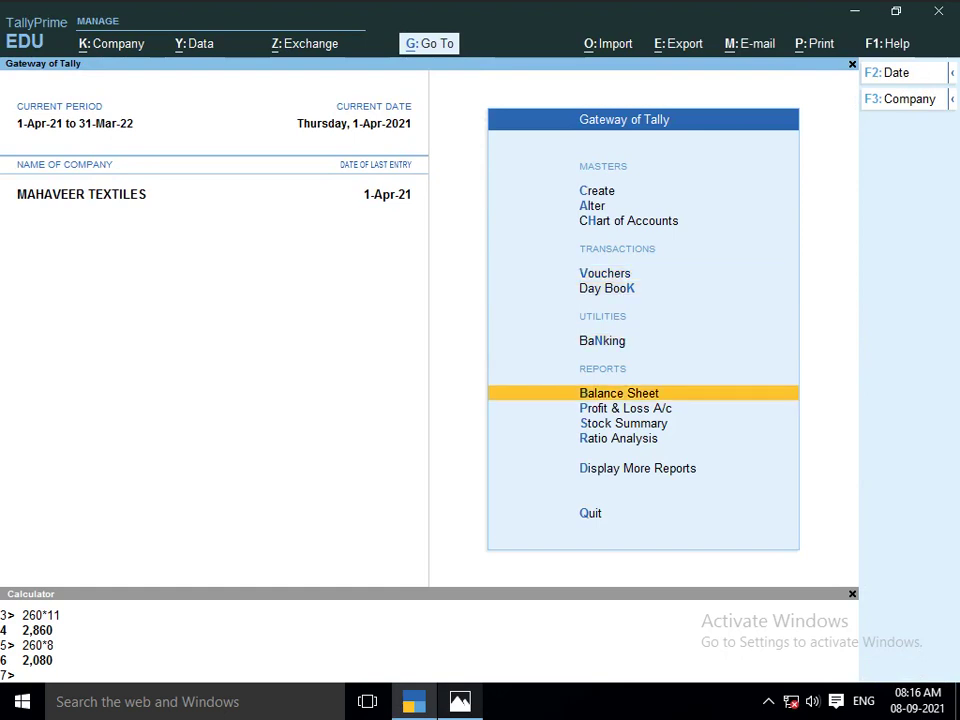
key("Up")
key("Up")
key("Up")
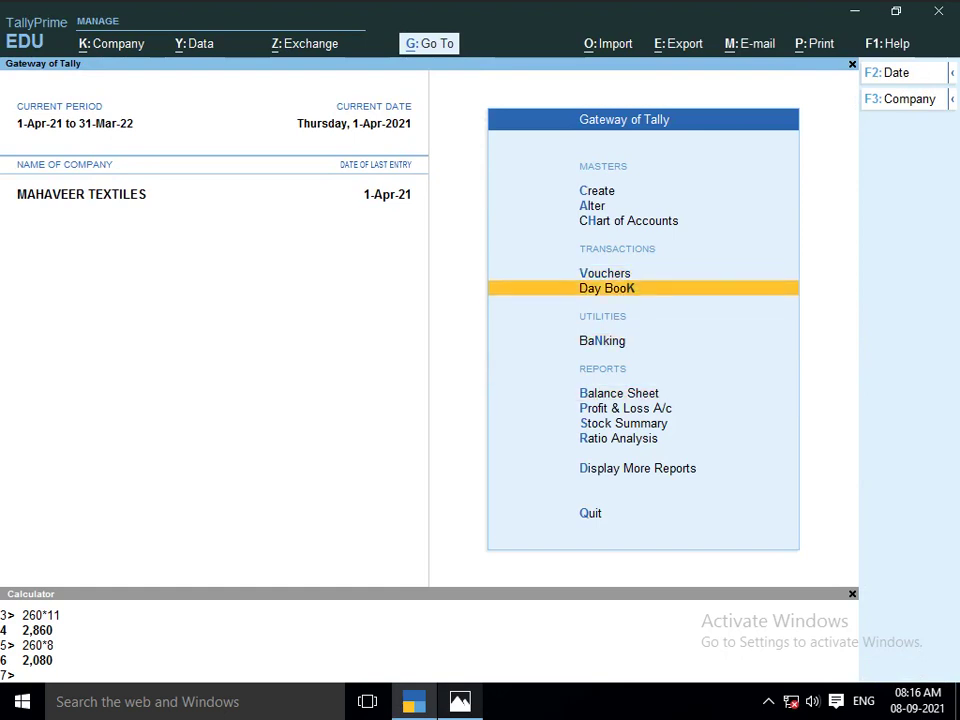
key("Down")
key("Down")
key("Down")
key("Down")
key("Down")
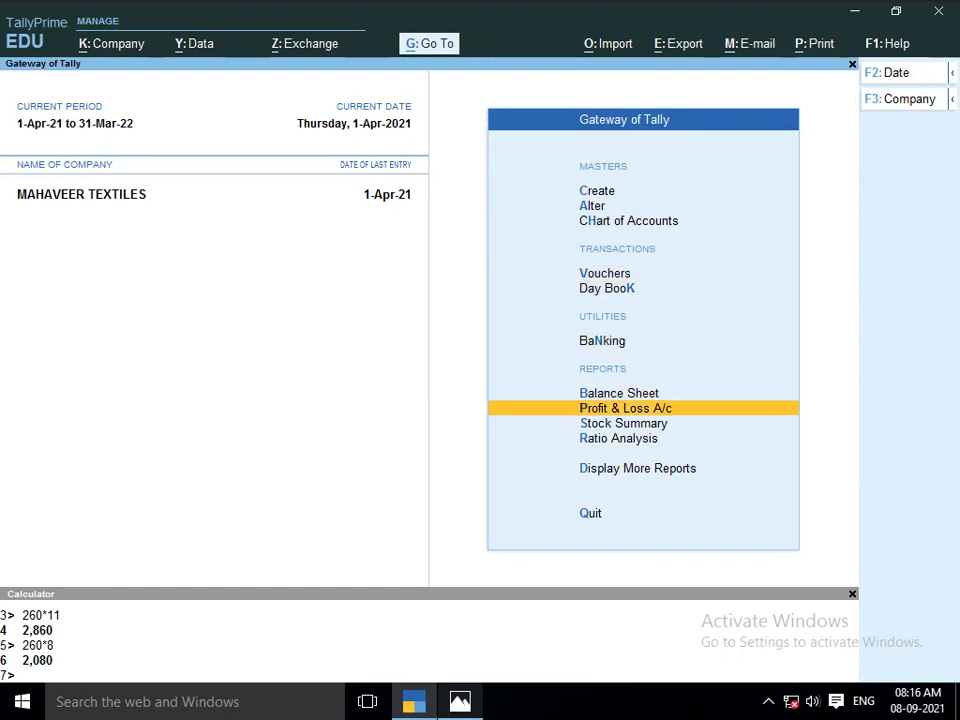
key("Return")
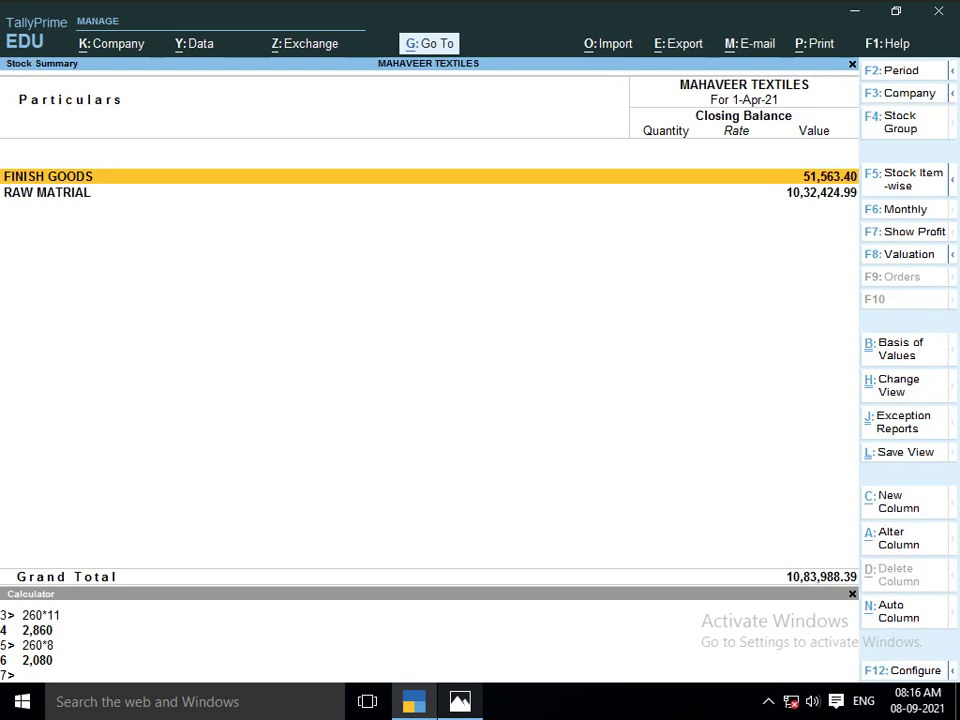
Drill into FINISH GOODS to view LOT NO 1102 at 260 PCS worth 12,940.20
key("Down")
key("Up")
key("Down")
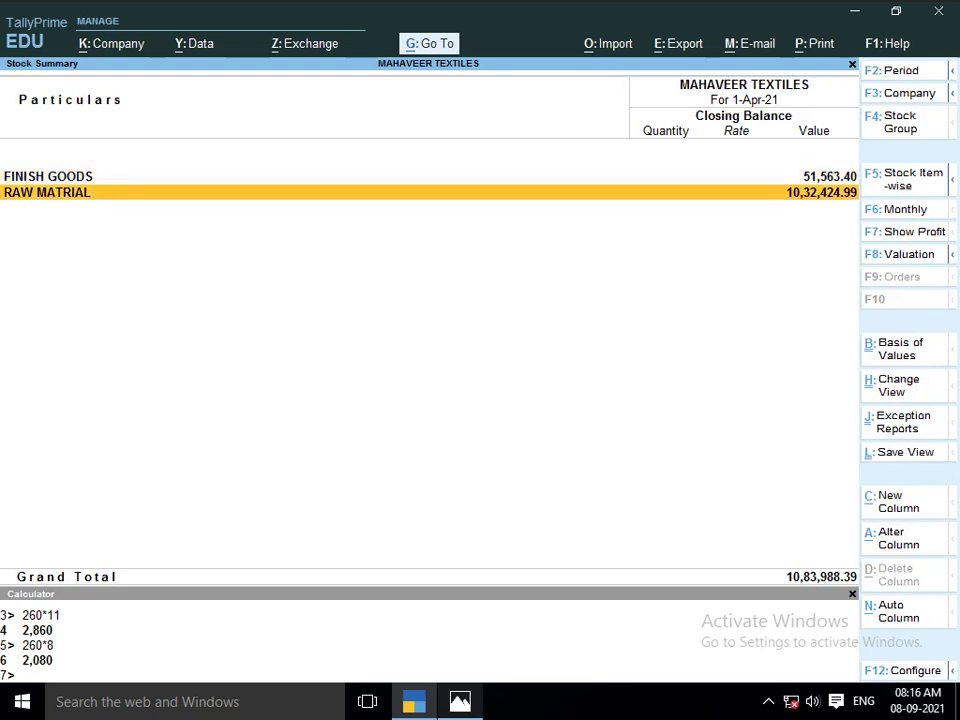
key("Up")
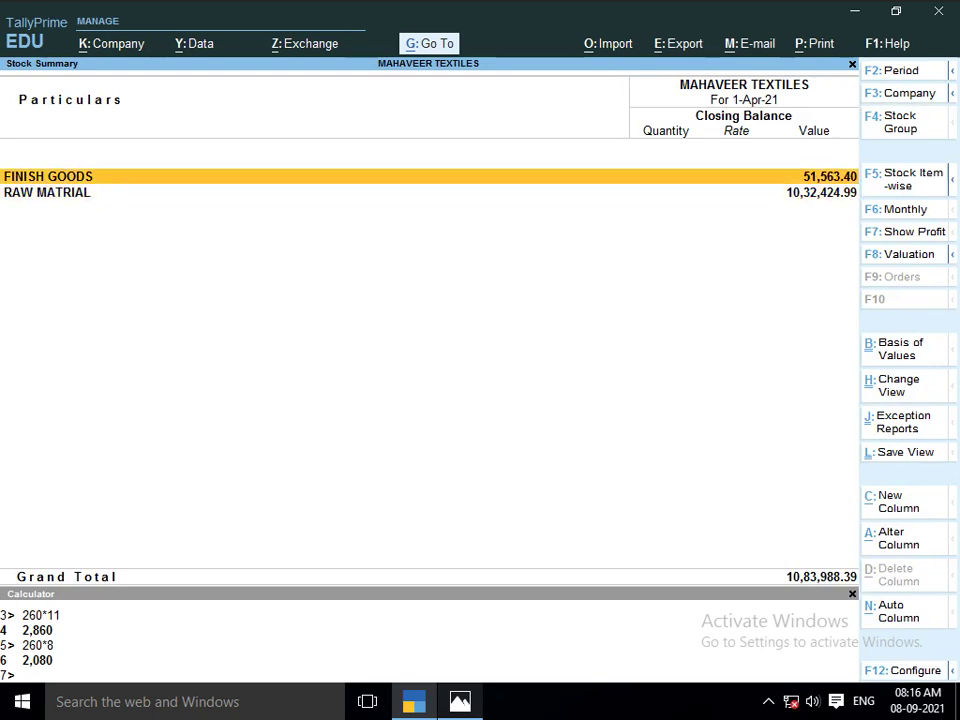
key("Return")
key("Down")
key("Up")
key("Down")
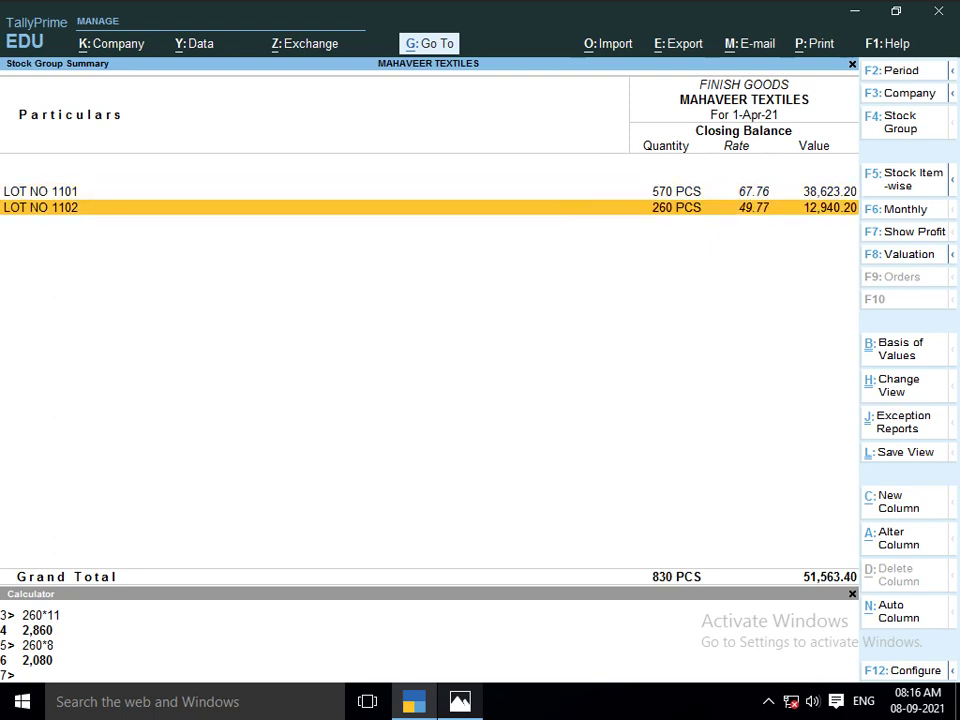
key("Up")
key("Down")
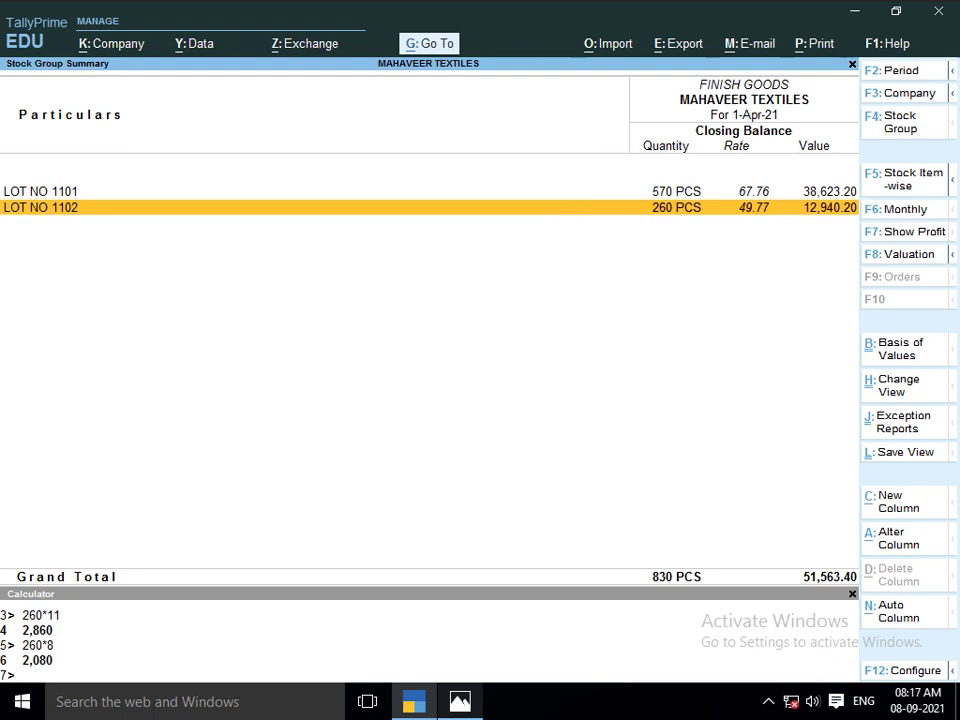
Return from the finished-goods stock report to the Gateway of Tally, with Vouchers highlighted
key("Escape")
key("Escape")
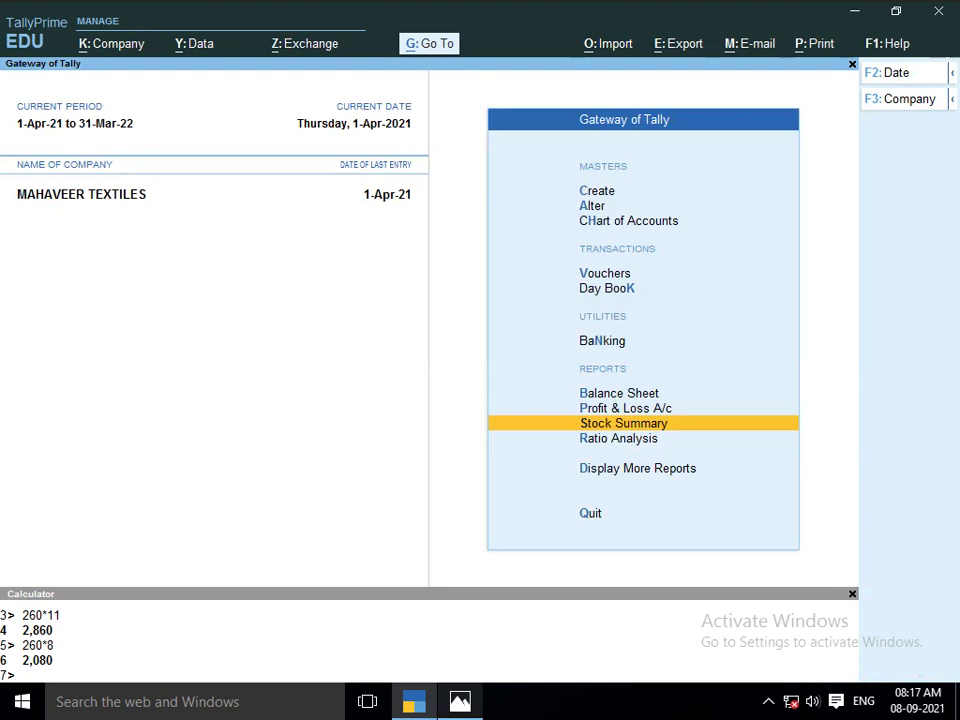
key("Up")
key("Up")
key("Up")
key("Up")
key("Up")
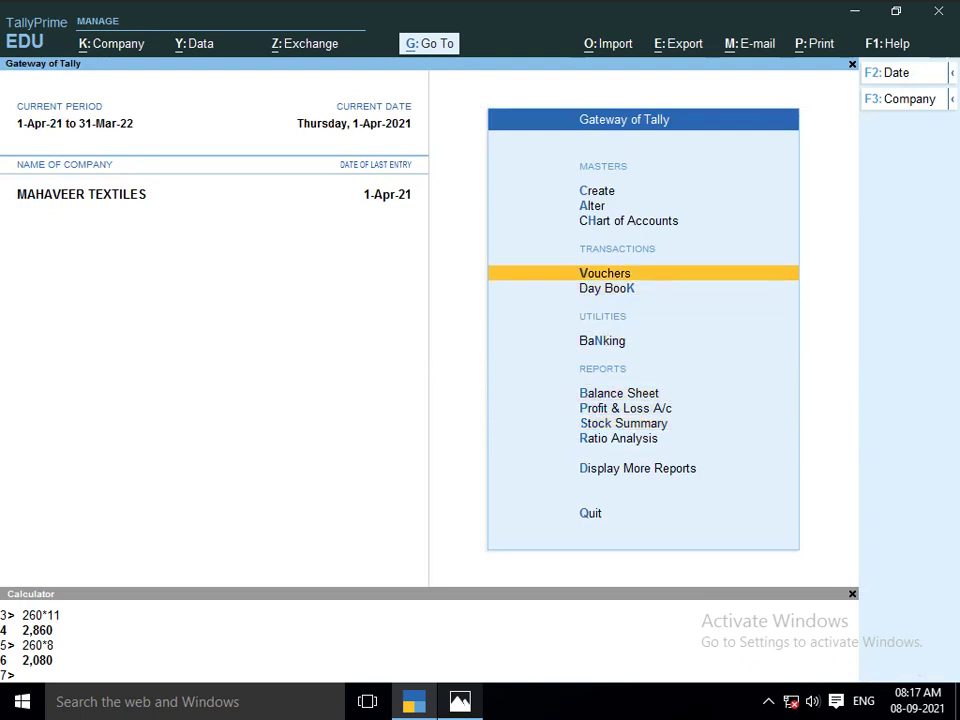
Start Journal voucher No. 6 dated 1-Apr-21 and review the Lot 1102 and 1103 sheets
key("Return")
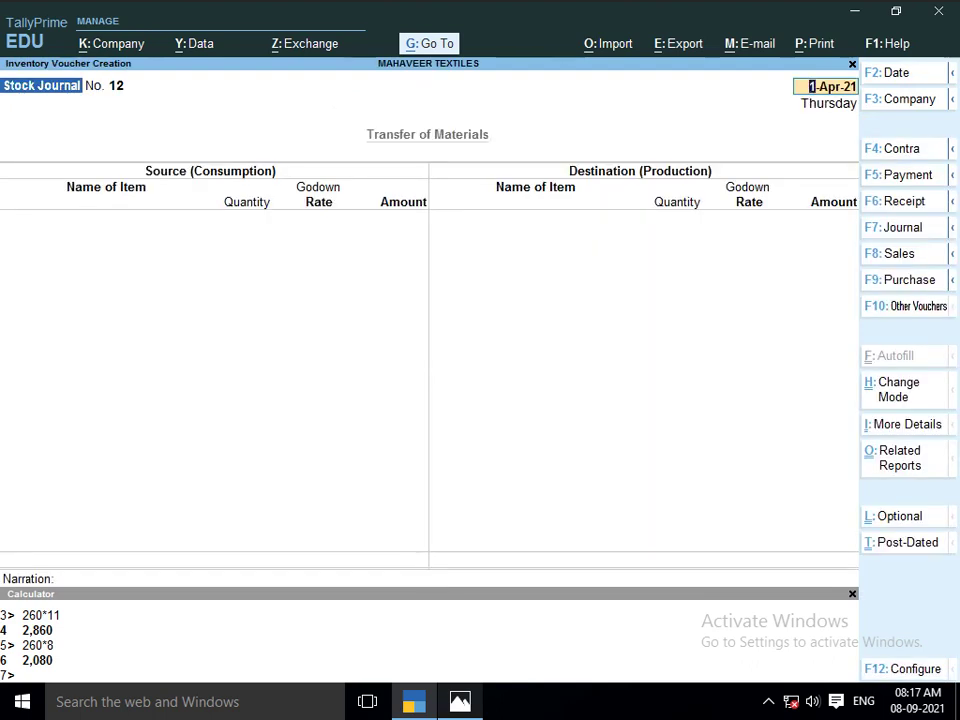
key("F7")
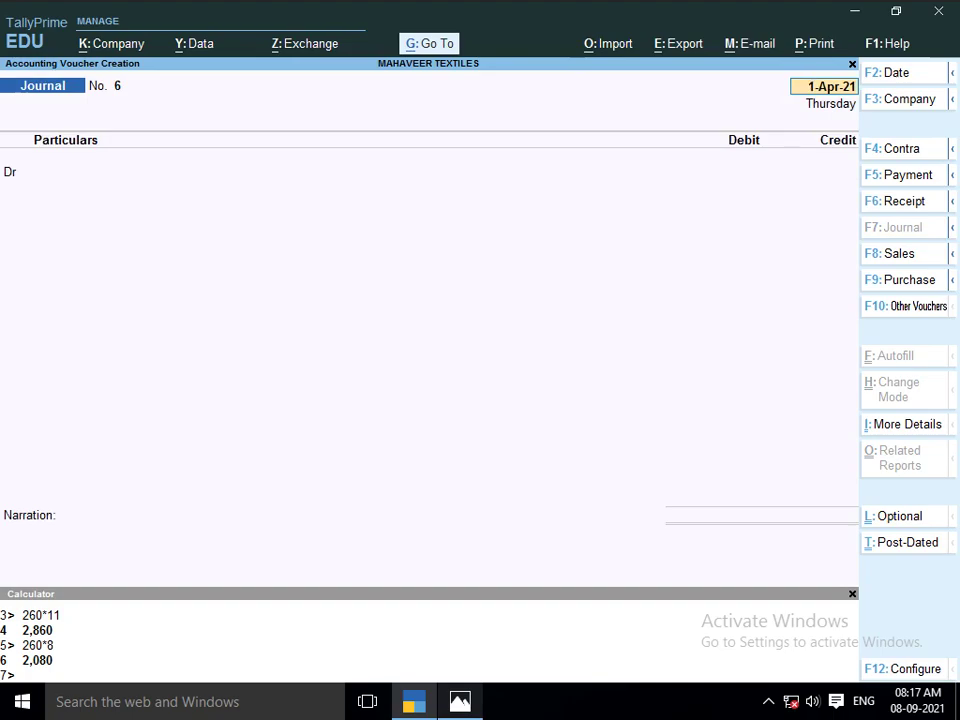
key("alt+Tab")
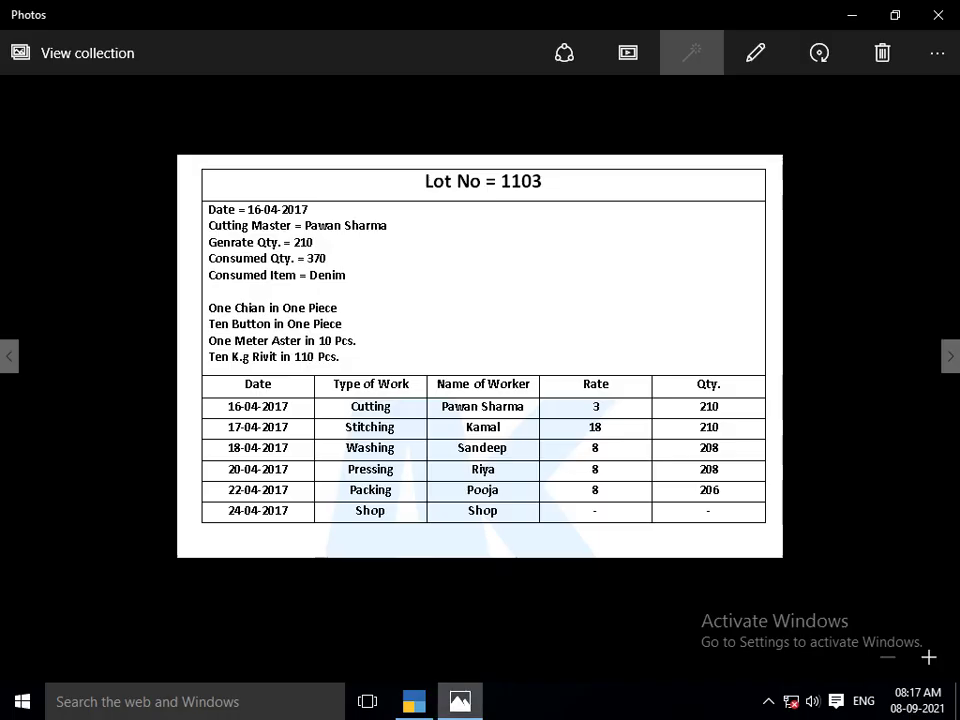
key("Left")
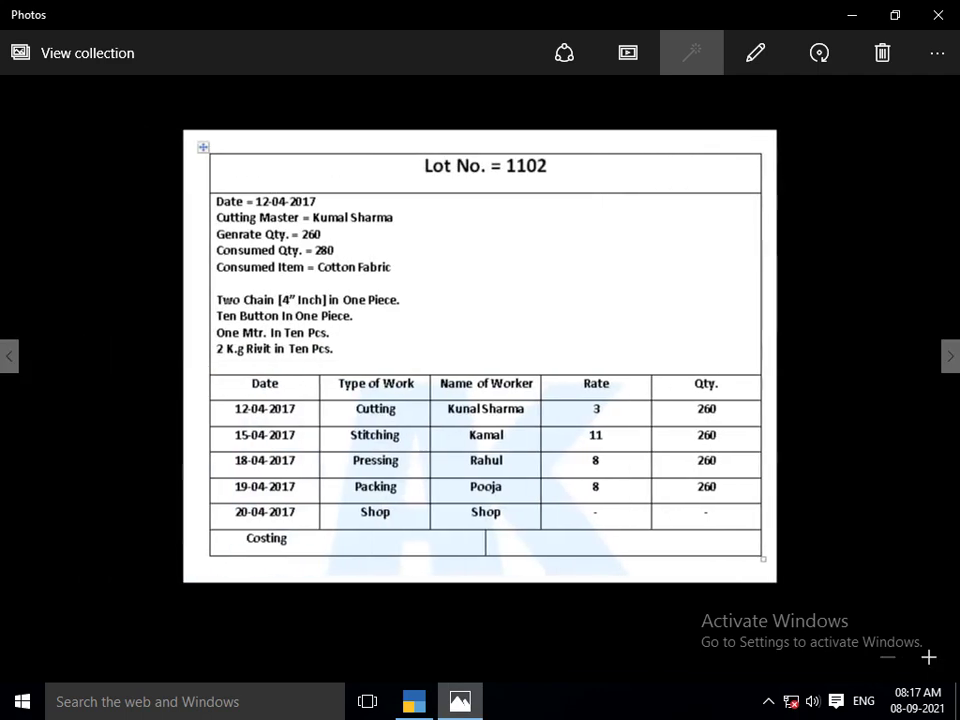
key("alt+Tab")
key("alt+Tab")
key("alt+Tab")
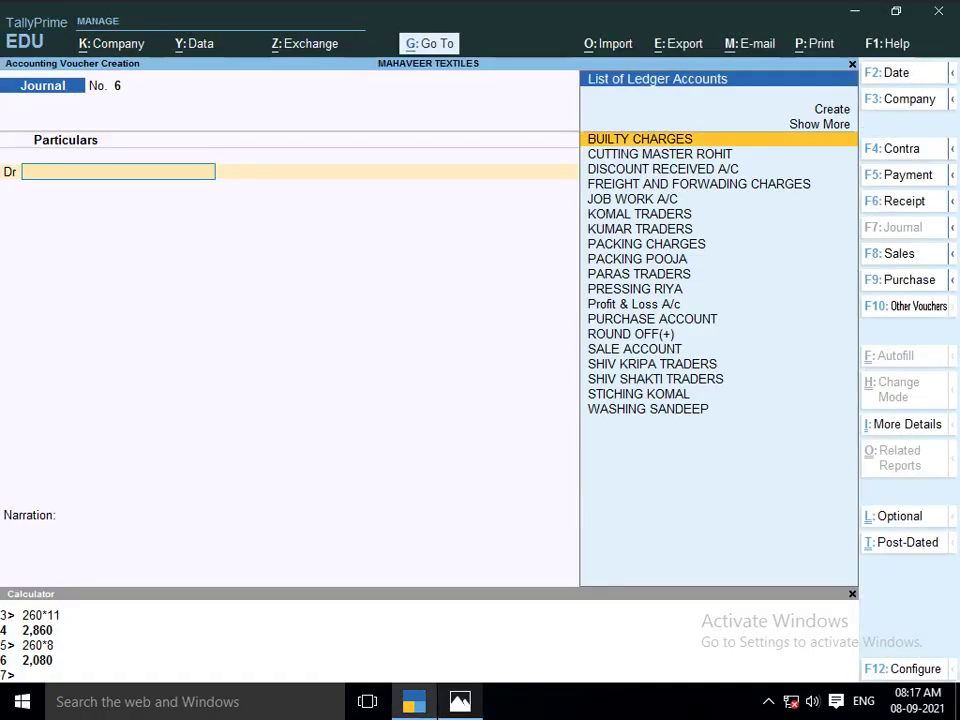
Launch a blank Excel workbook alongside TallyPrime for side calculations
key("super+r")
key("Return")
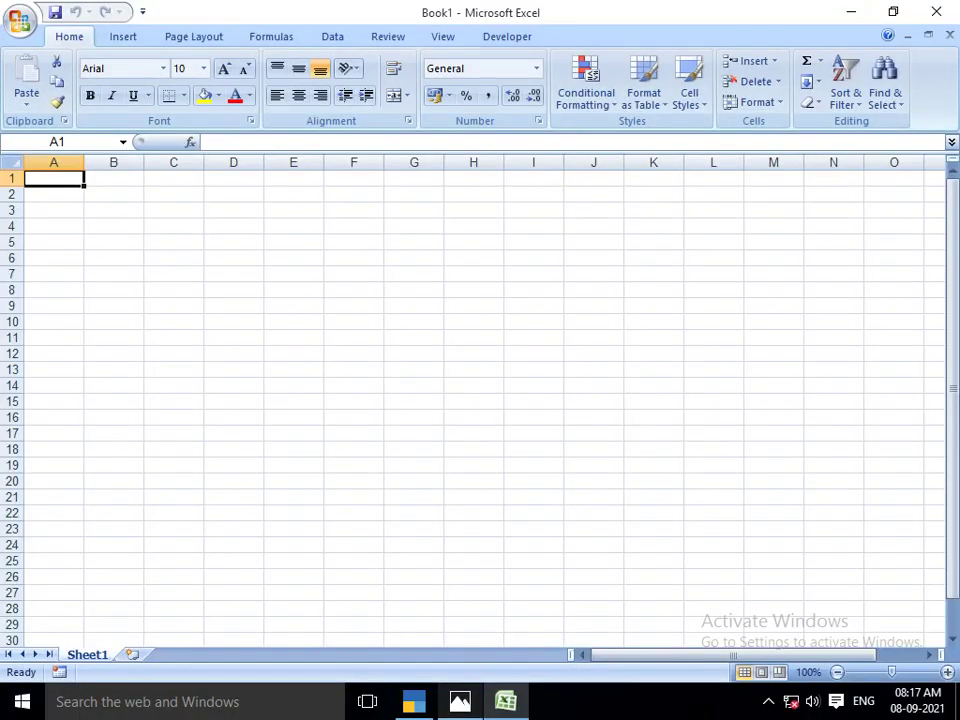
key("alt+Tab")
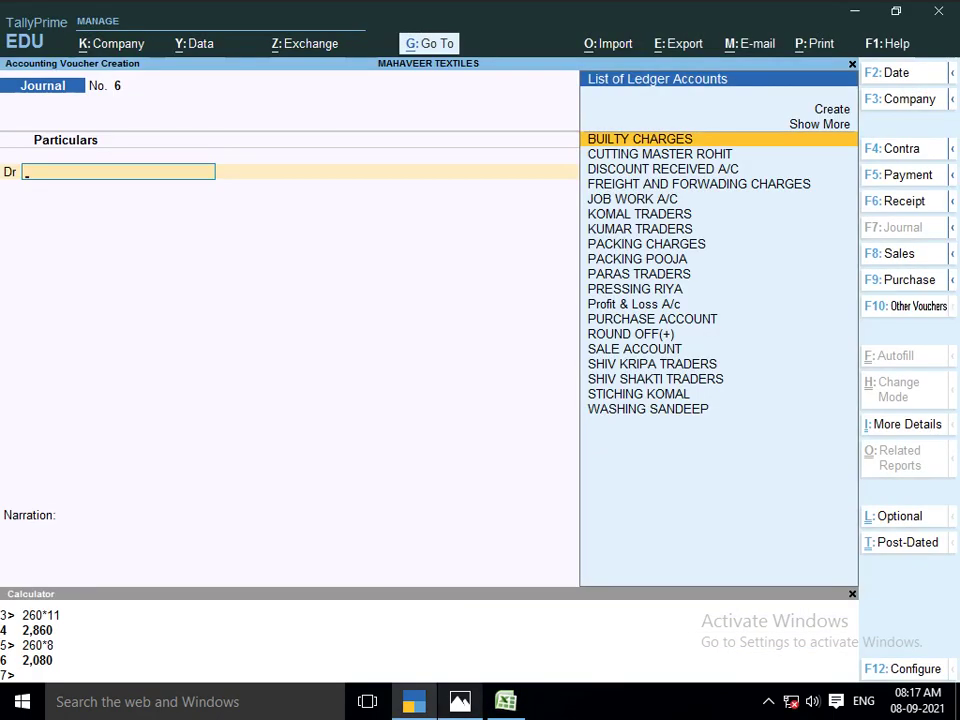
key("alt+Tab")
key("alt+Tab")
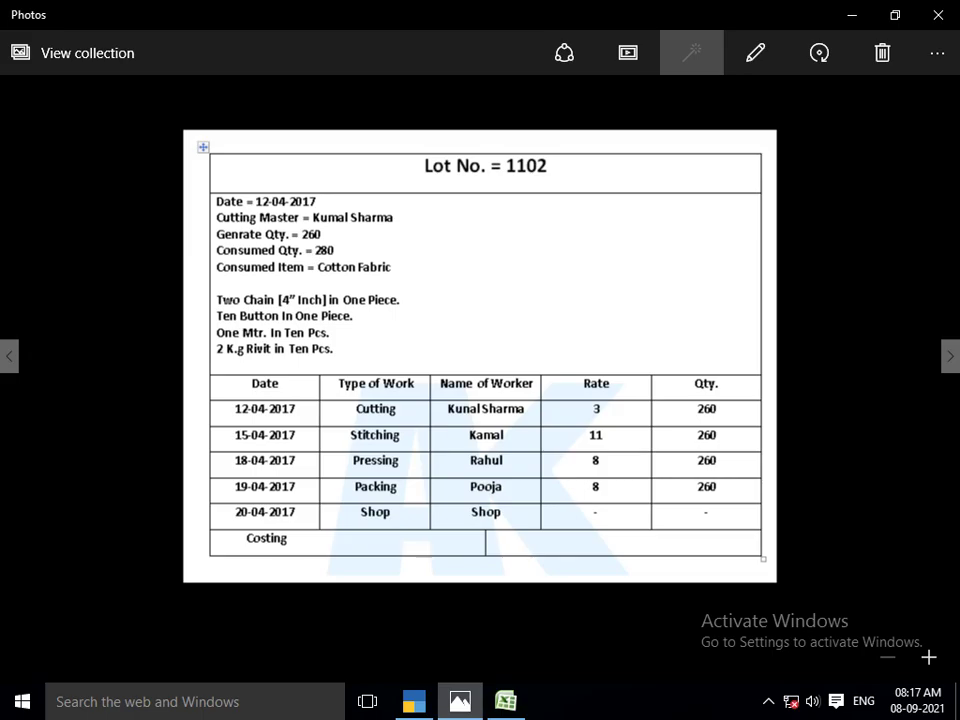
key("alt+Tab")
key("alt+Tab")
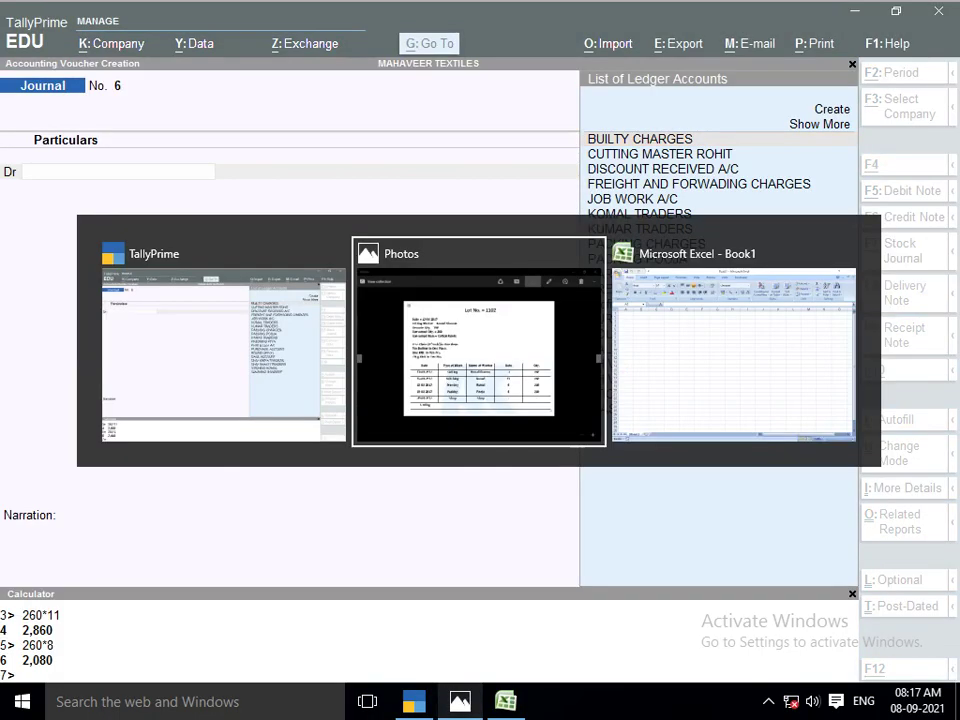
key("alt+Tab")
Enter =3+11+8+8 in A1 to total the job-work rates to 30
type("=3+")
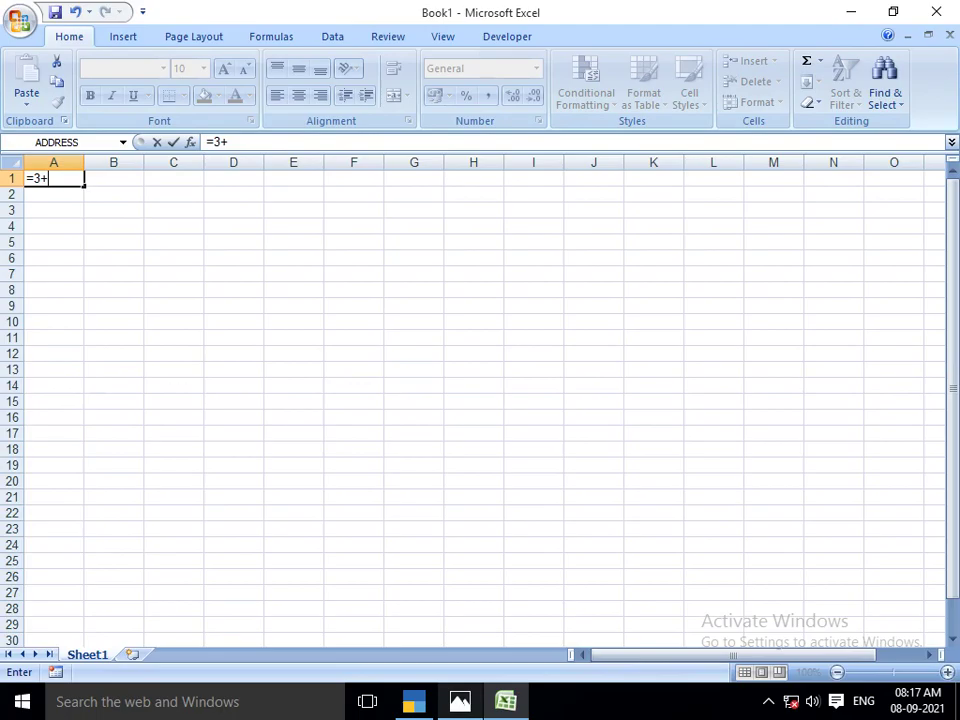
key("alt+Tab")
key("alt+Tab")
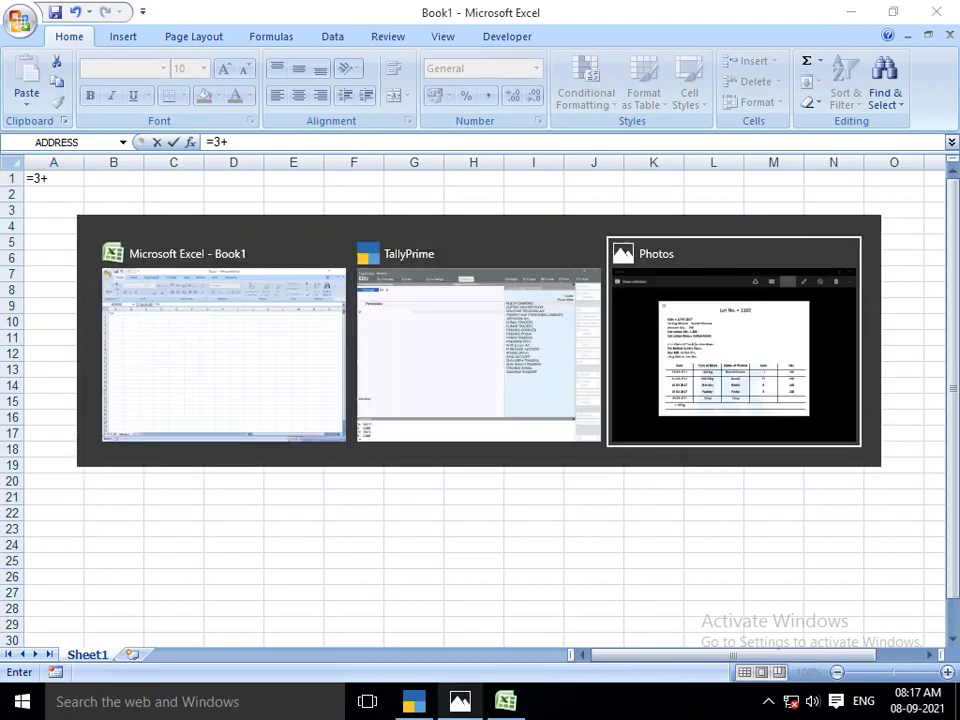
key("alt+Tab")
type("11+")
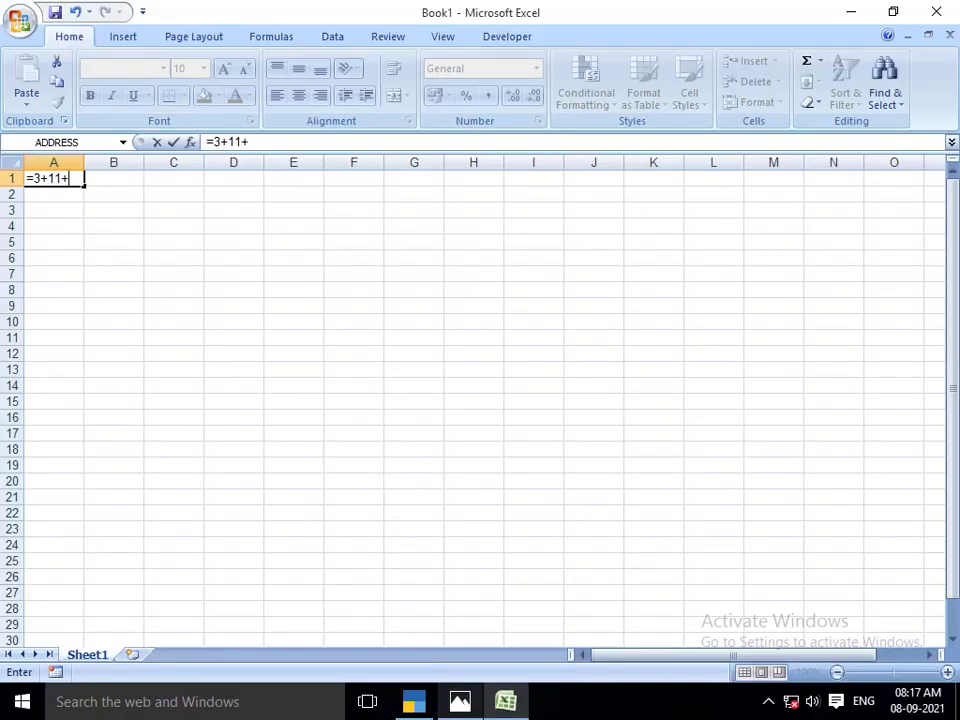
type("8+8")
key("Return")
Enter =30*26 in B2, giving a job-work cost of 7800
key("Up")
key("Right")
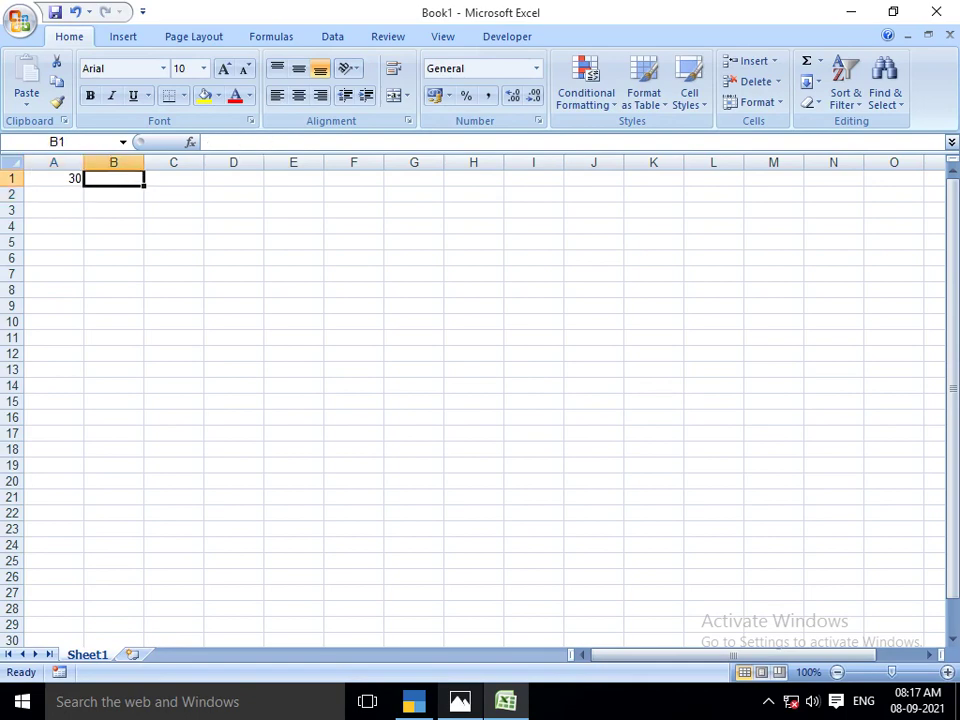
key("Down")
type("=")
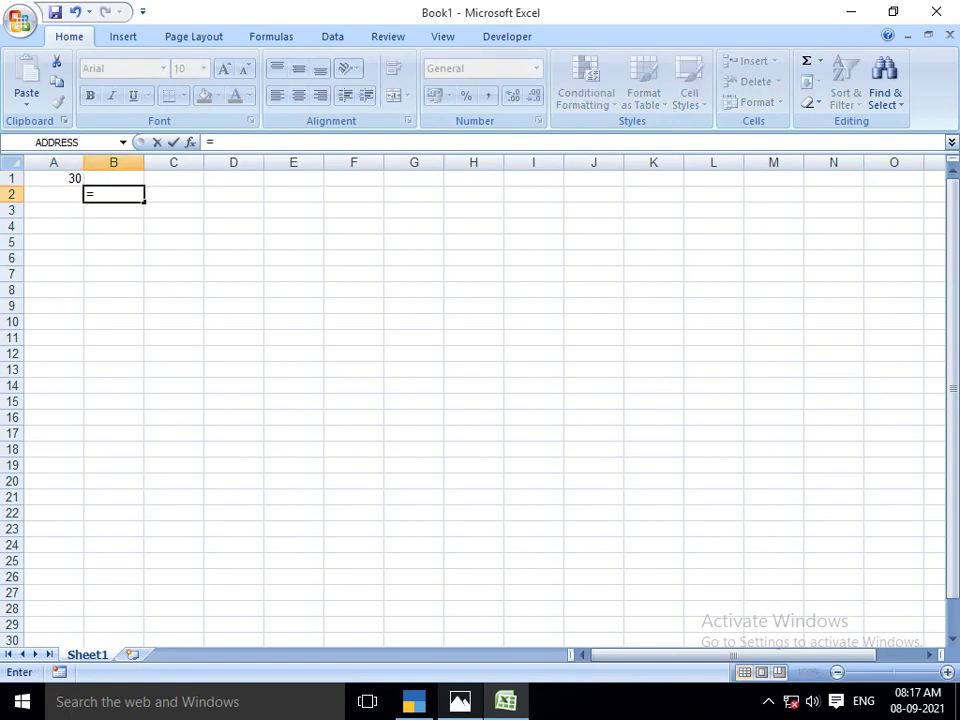
type("30*26")
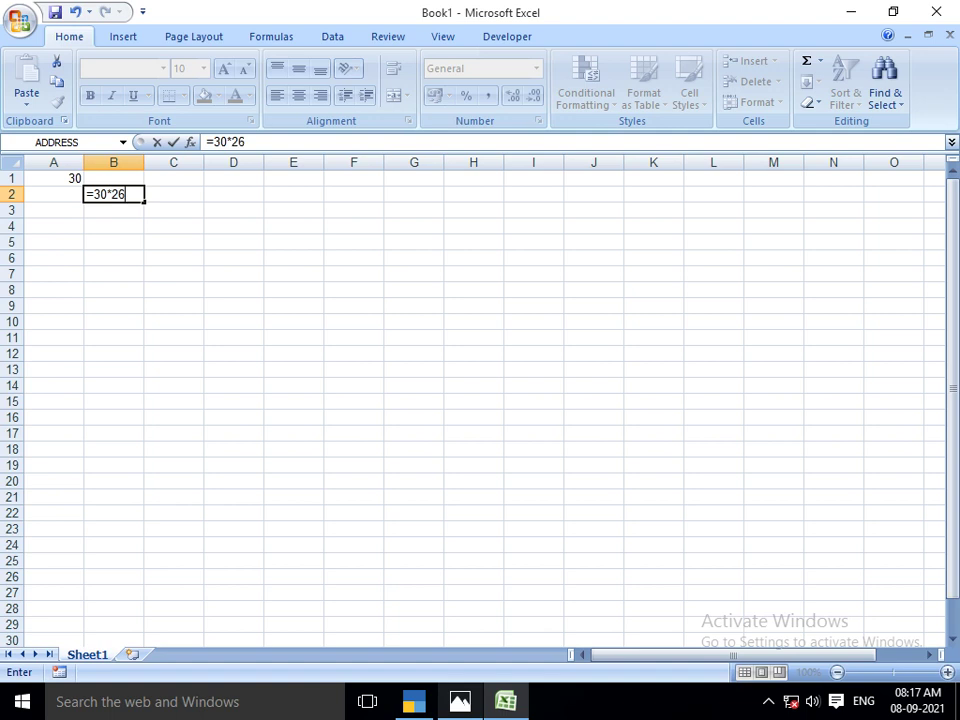
key("Return")
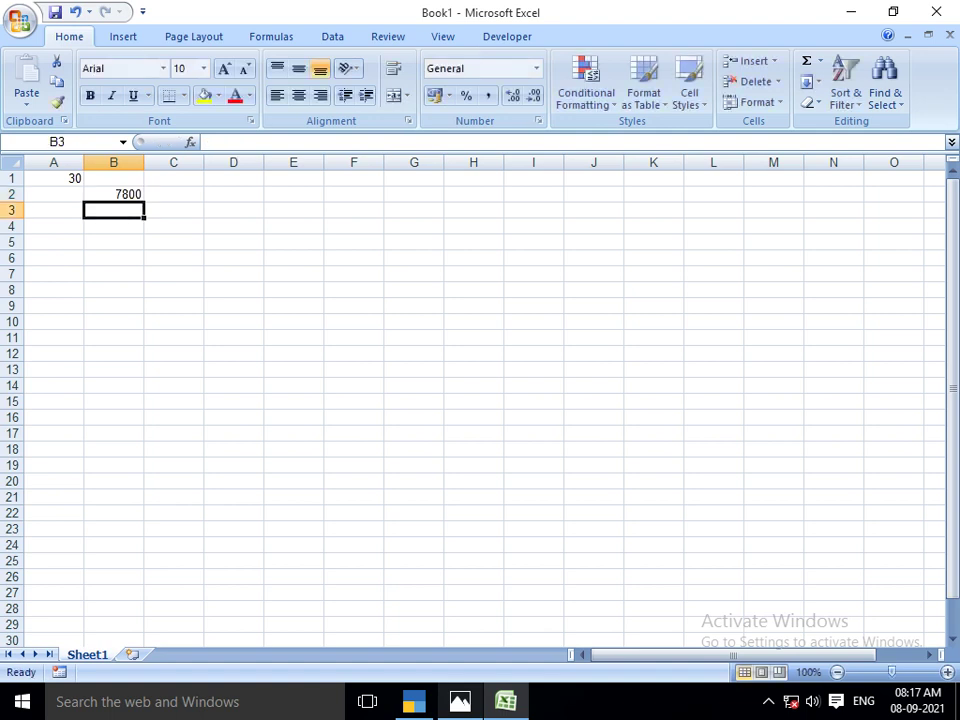
key("alt+Tab")
key("alt+Tab")
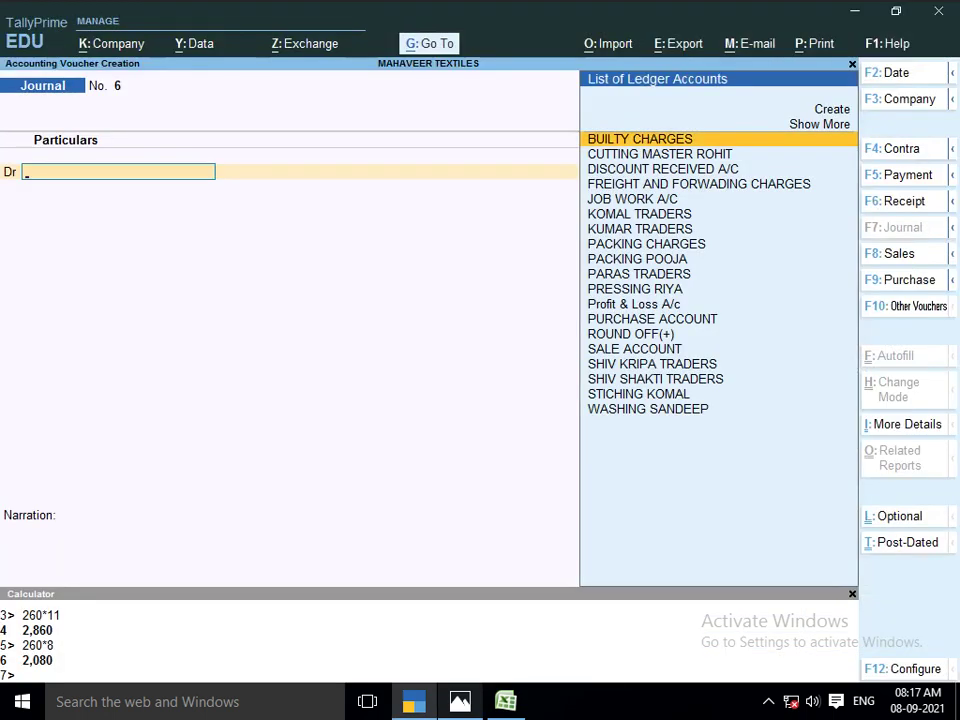
Debit JOB WORK A/C with 7,800 in Journal voucher No. 6
type("JOB")
key("Return")
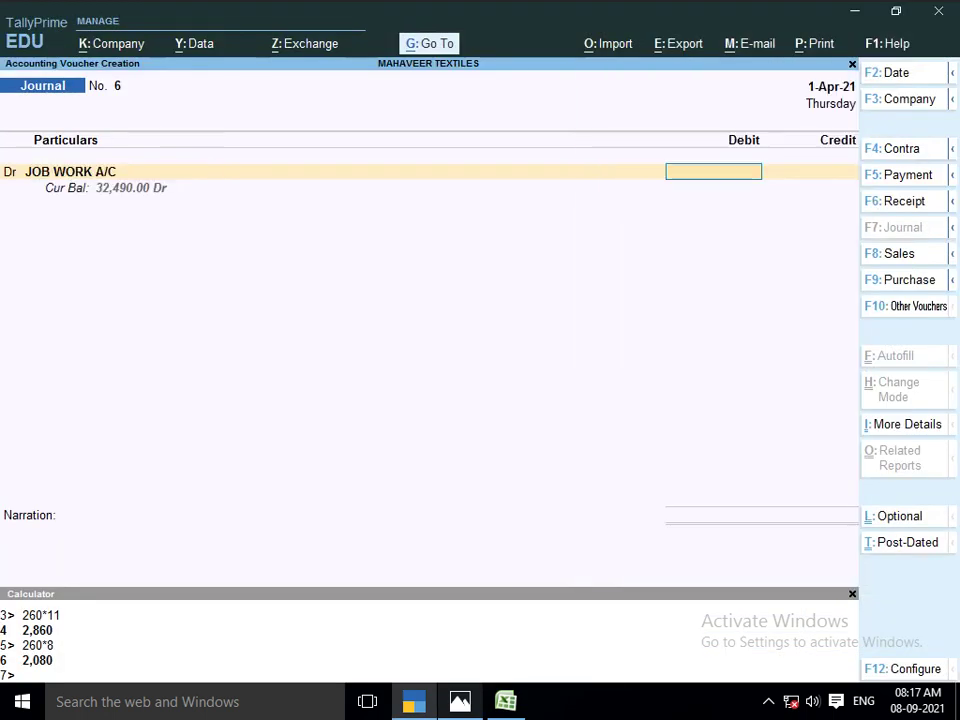
type("7800")
key("Return")
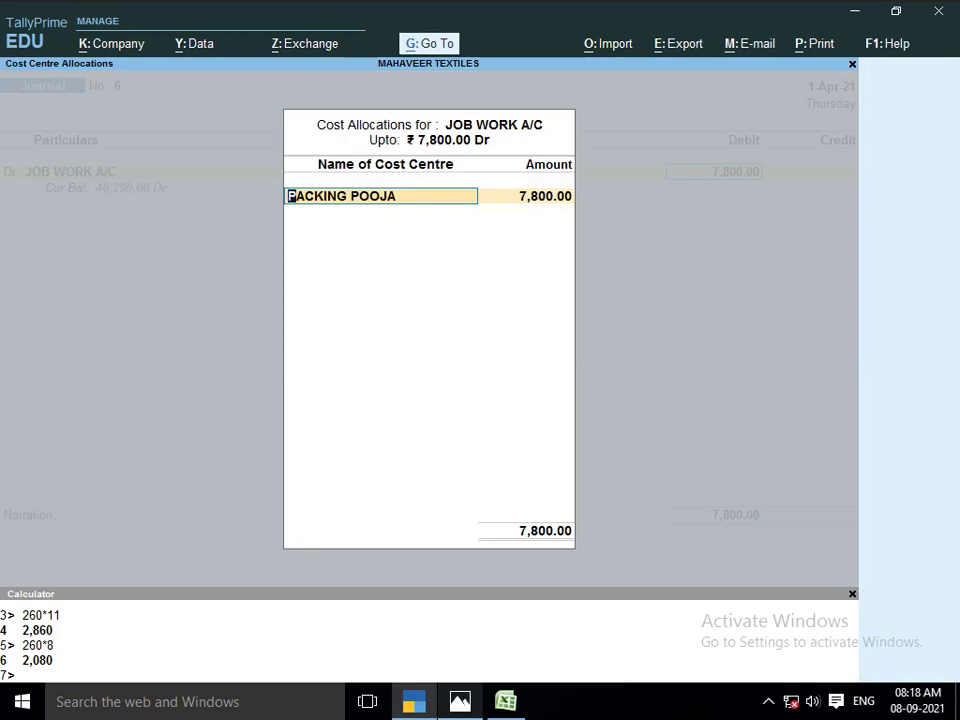
key("alt+Tab")
key("alt+Tab")
key("alt+Tab")
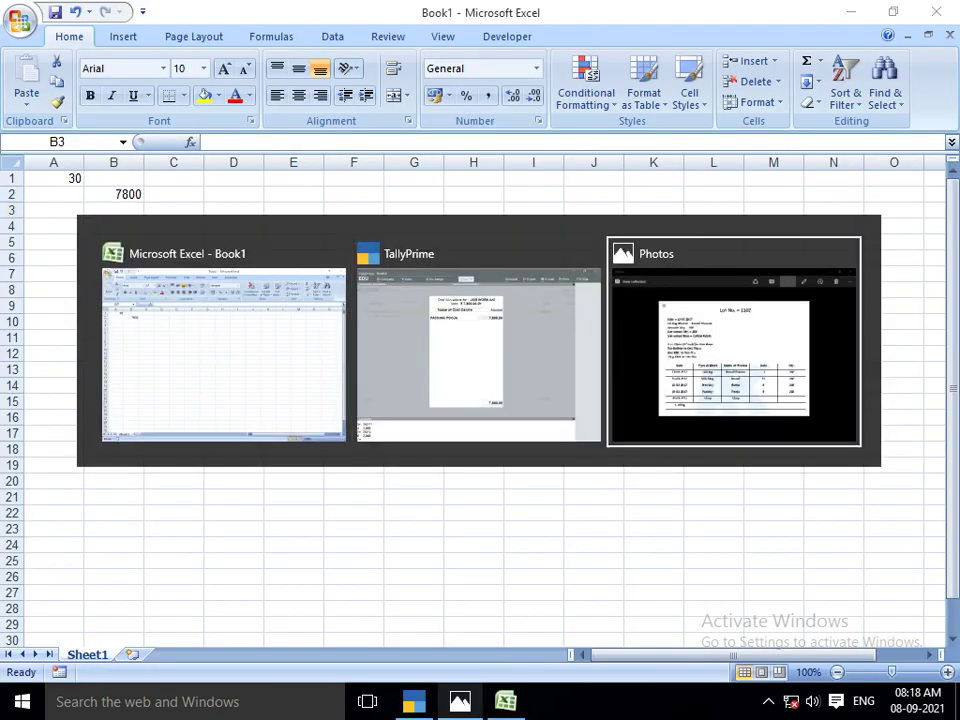
key("alt+Tab")
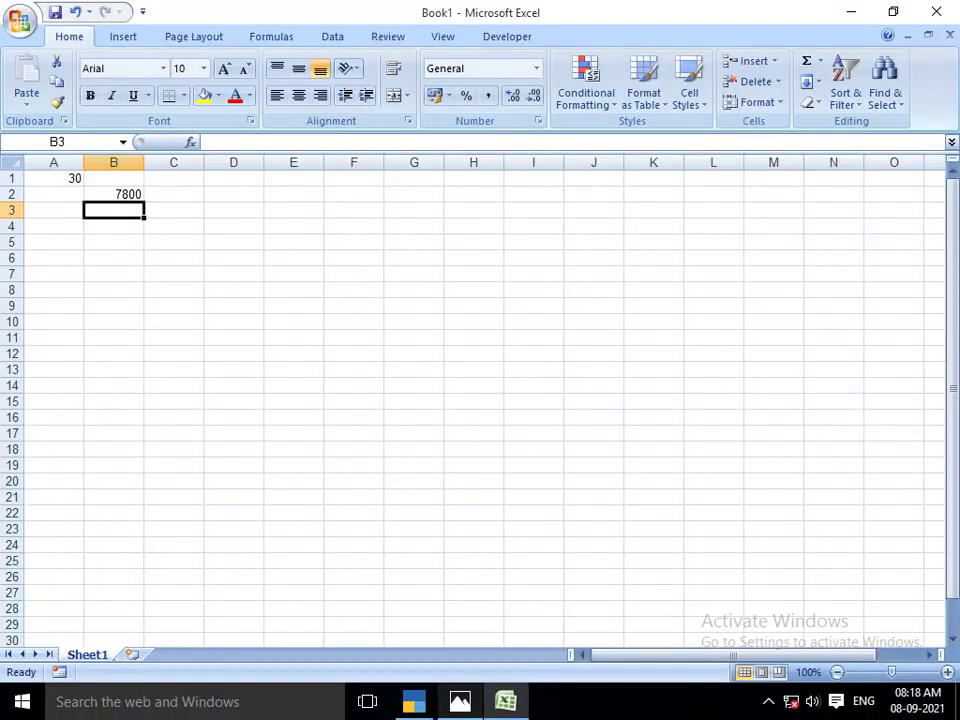
Enter worker names KUNAL and KAMAL in B3 and B4
type("KUNAL")
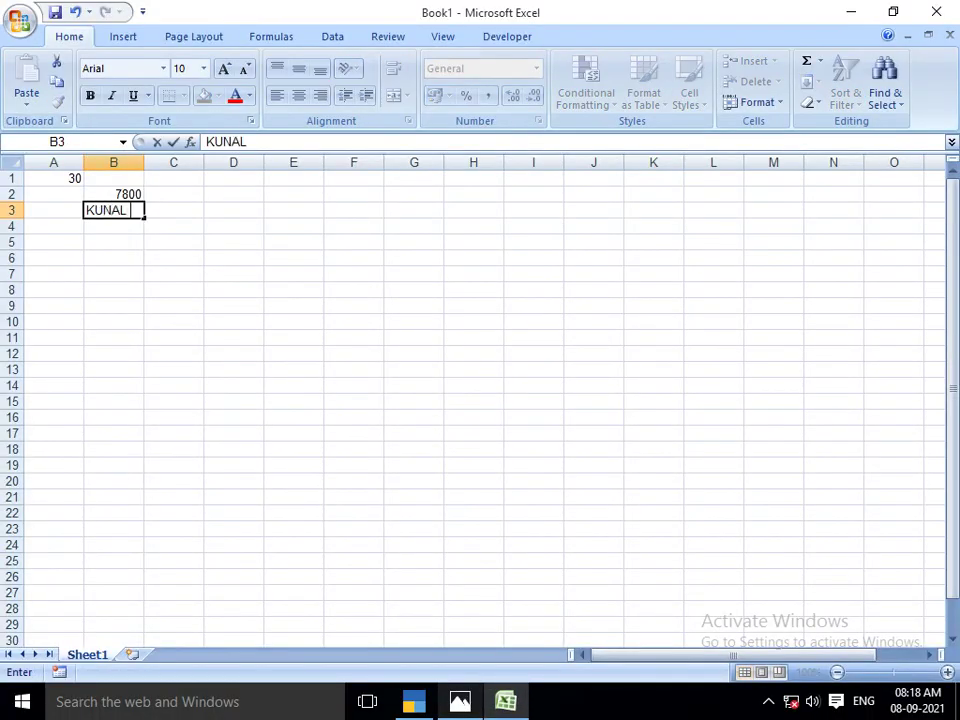
key("Return")
key("alt+Tab")
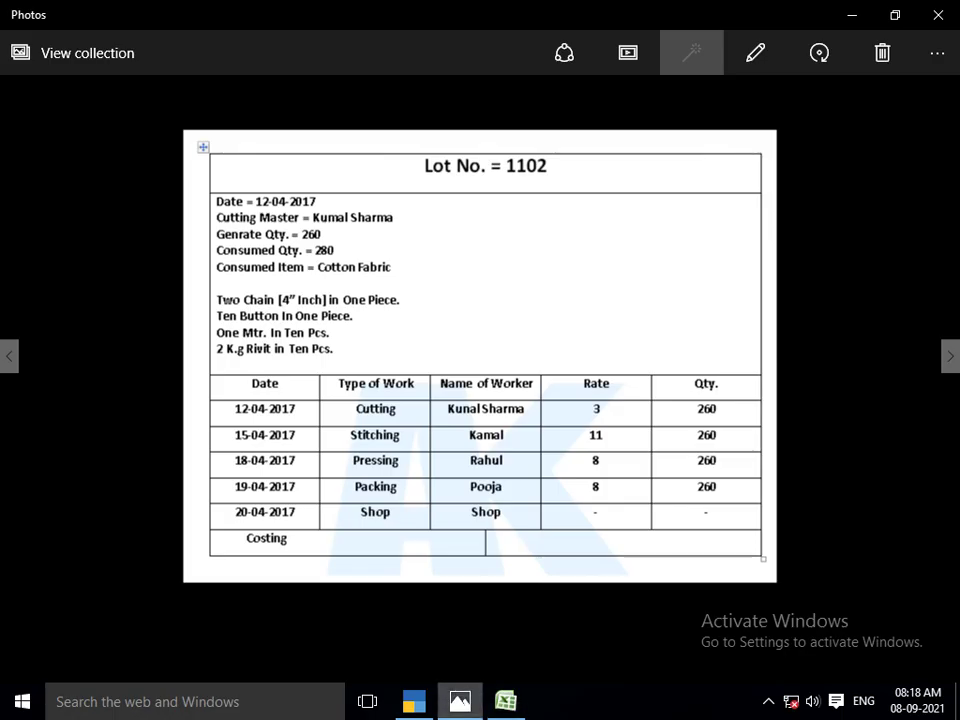
key("alt+Tab")
type("RAHUL")
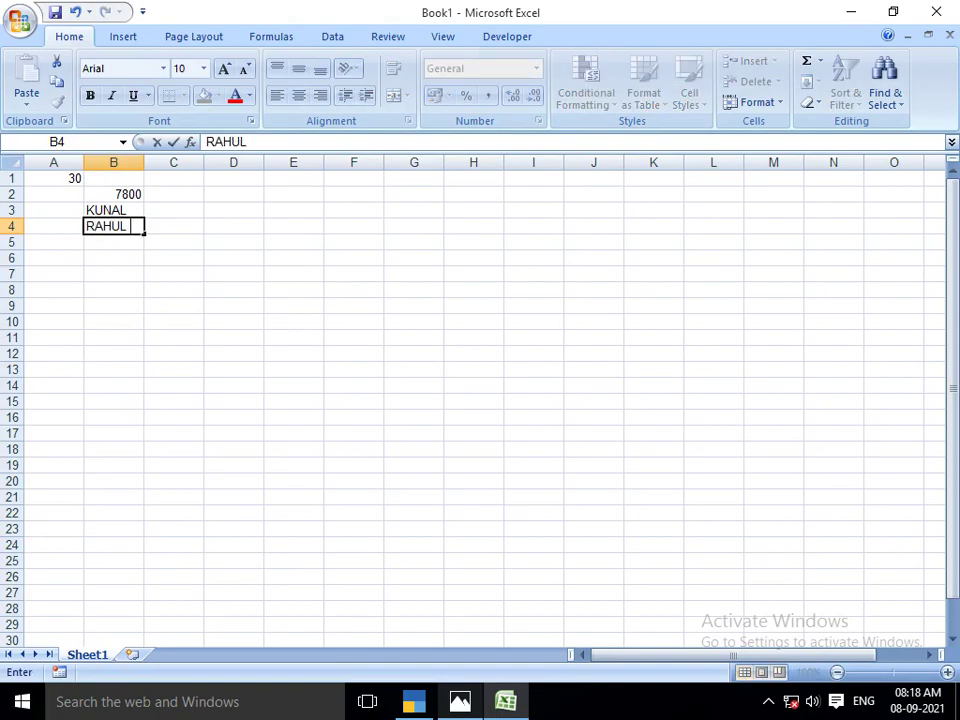
key("Return")
key("alt+Tab")
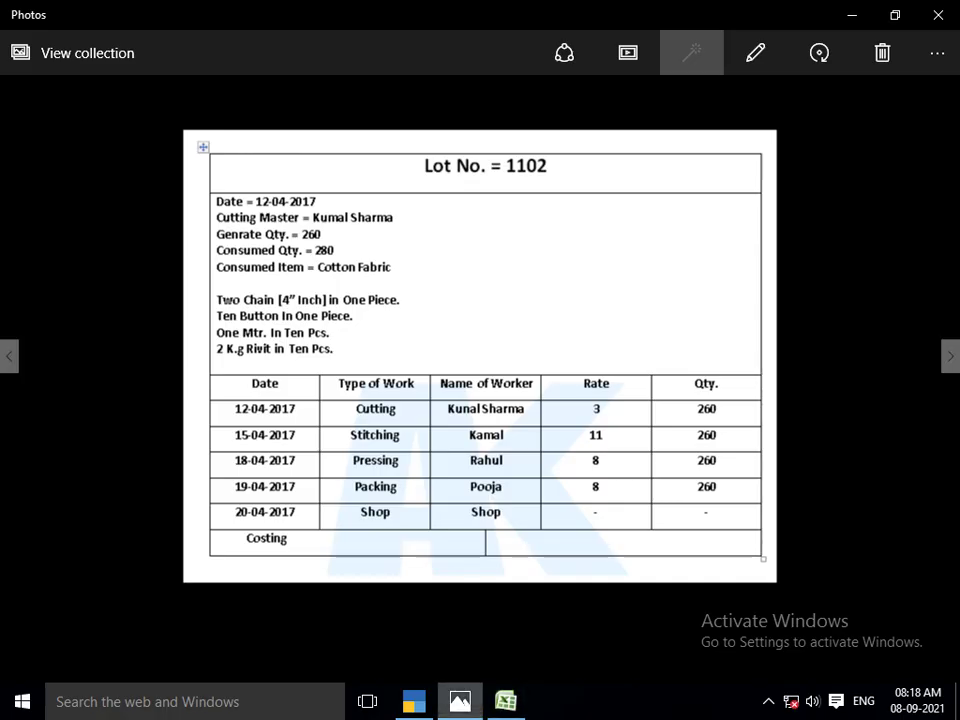
key("alt+Tab")
key("Up")
type("KAMAL")
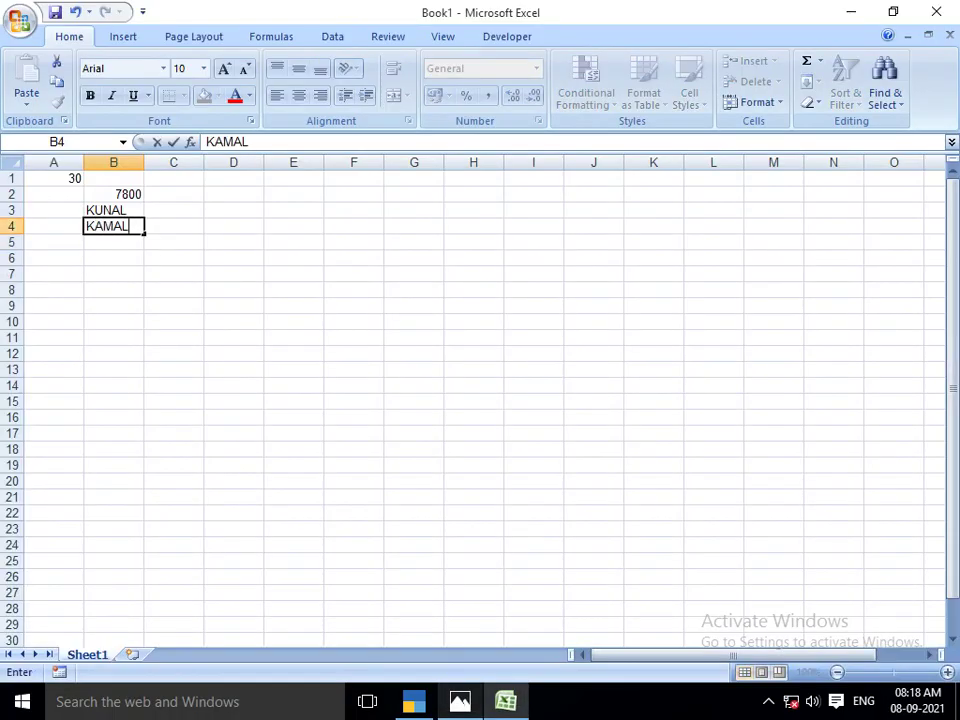
key("Return")
Add workers RAHUL and POOJA in B5 and B6
key("alt+Tab")
key("alt+Tab")
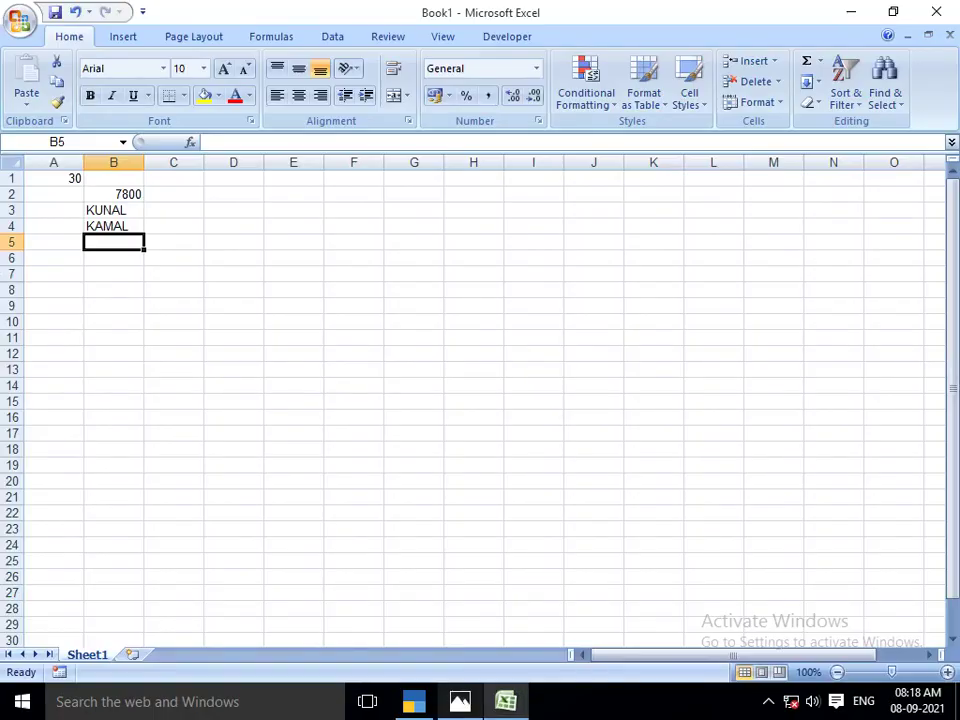
type("RAHUL")
key("Return")
key("alt+Tab")
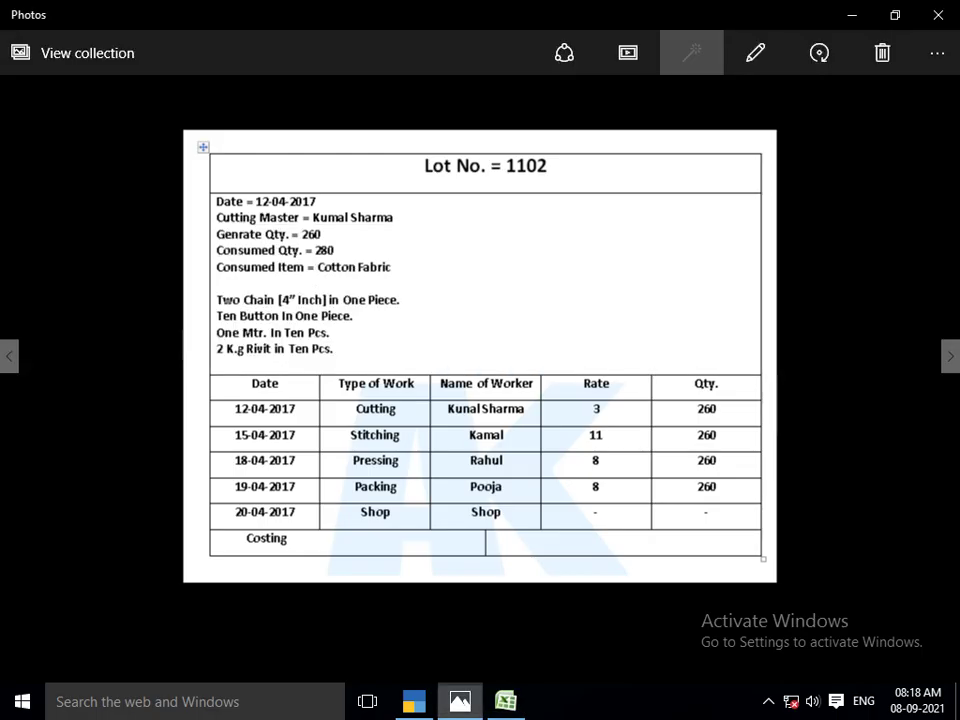
key("alt+Tab")
type("POKK")
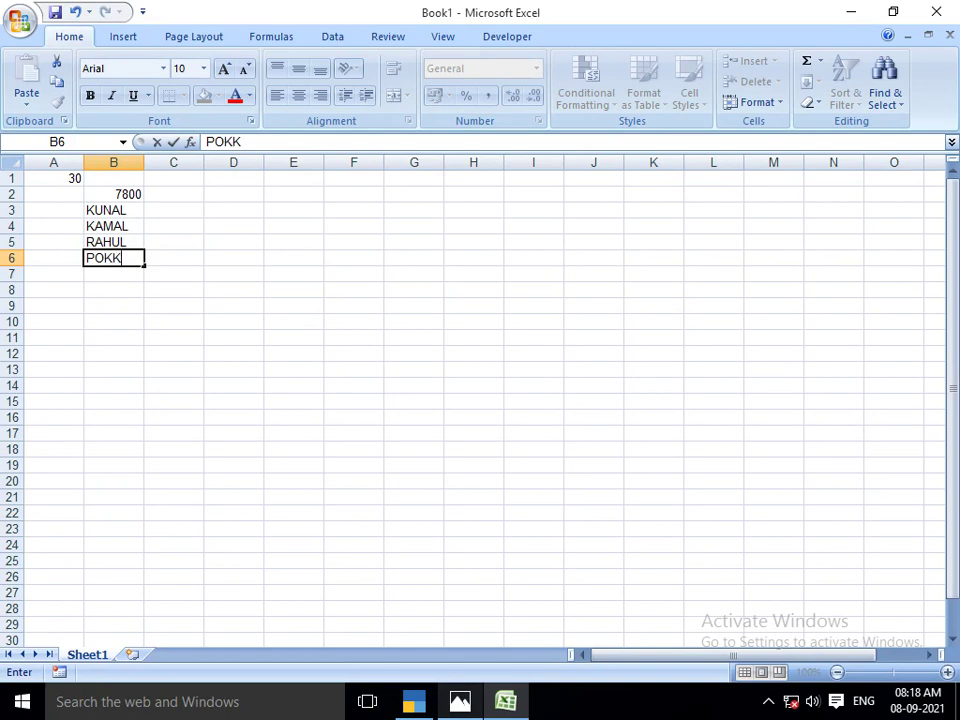
key("BackSpace")
key("BackSpace")
key("BackSpace")
type("OOJA")
key("Return")
Enter the workers' rates 3, 11, 8 and 8 in C3:C6
key("Up")
key("Up")
key("Up")
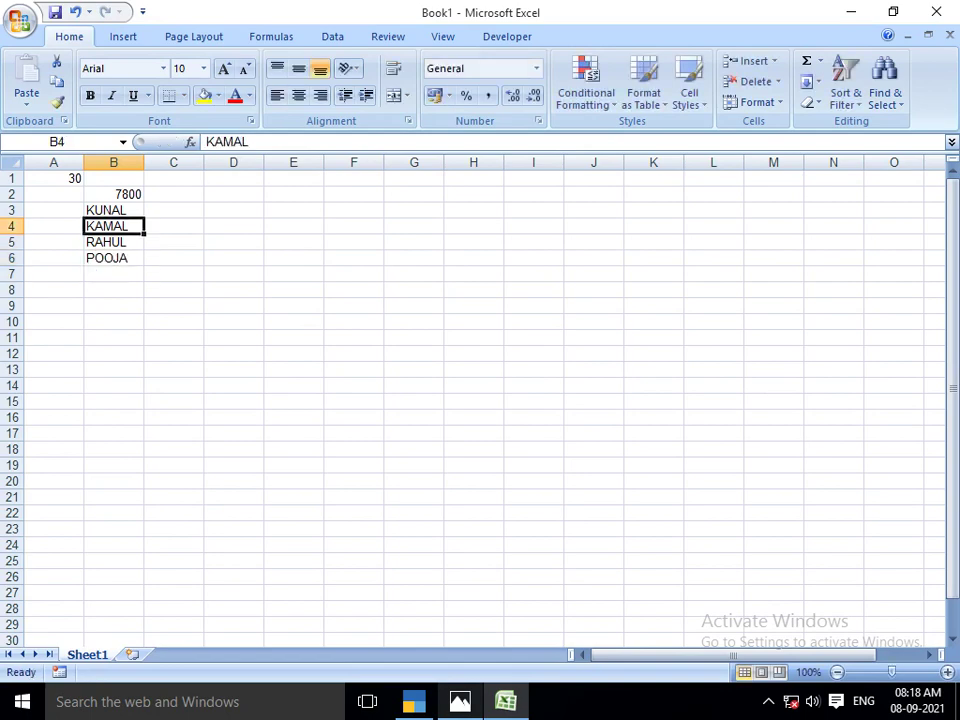
key("Right")
key("alt+Tab")
key("alt+Tab")
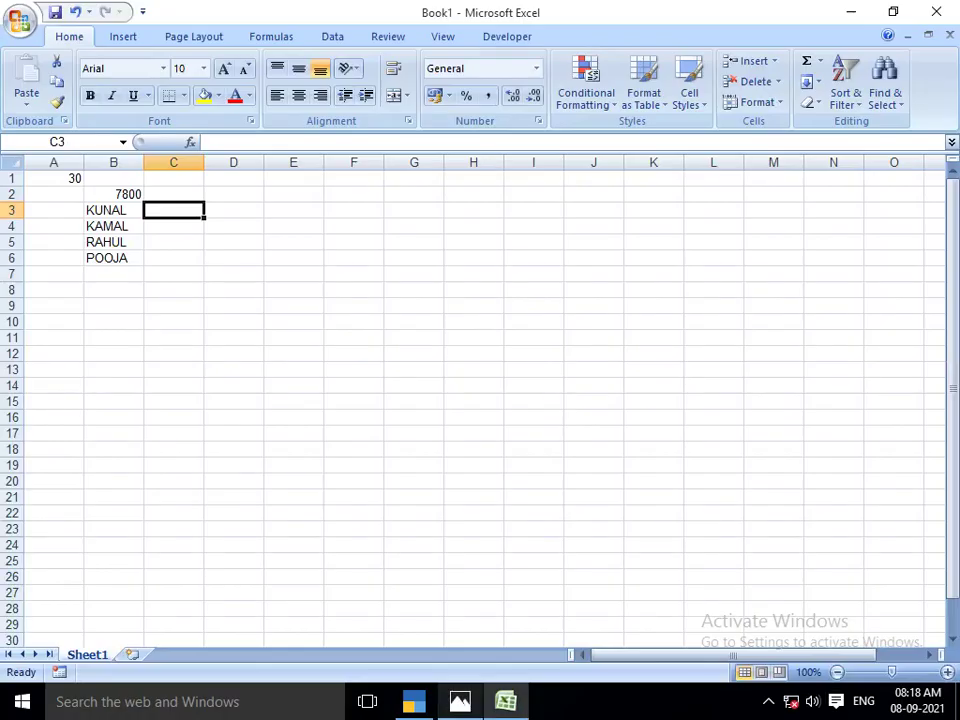
type("3")
key("Return")
type("11")
key("Return")
type("8")
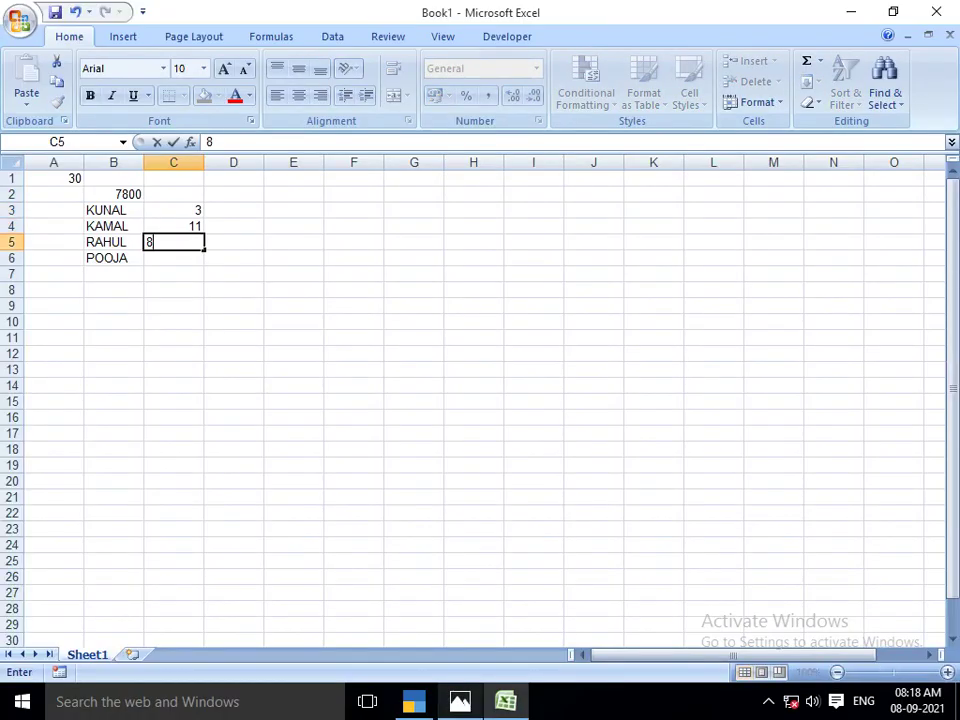
key("Return")
type("8")
key("Return")
key("Up")
Enter =C3*260 in D3 and fill it to D6, giving 780, 2860, 2080, 2080
key("Up")
key("Up")
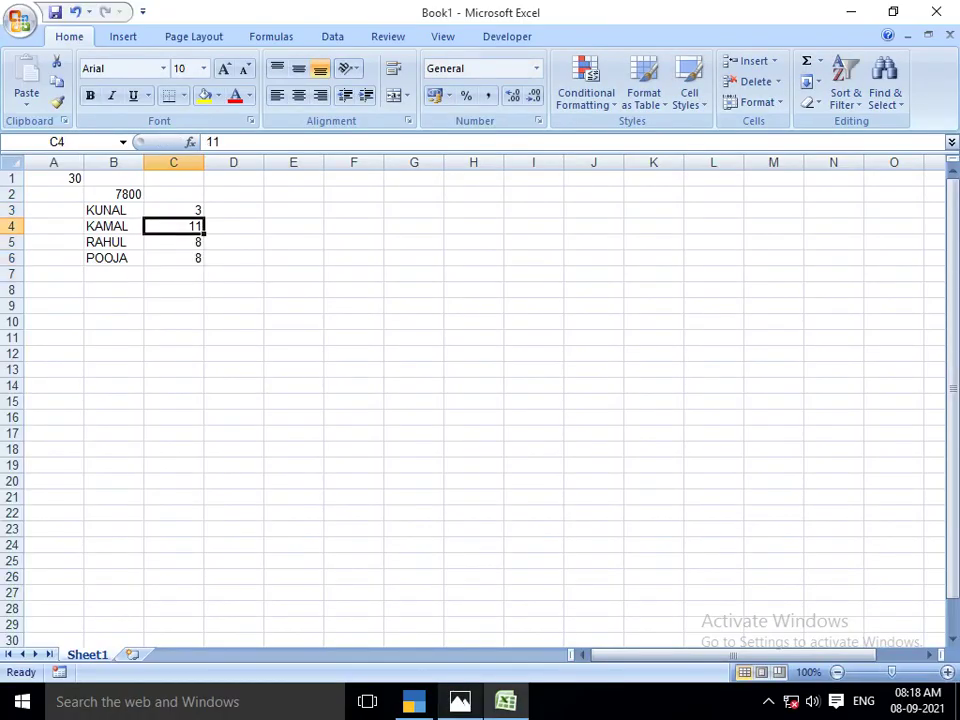
key("Right")
key("Up")
type("=")
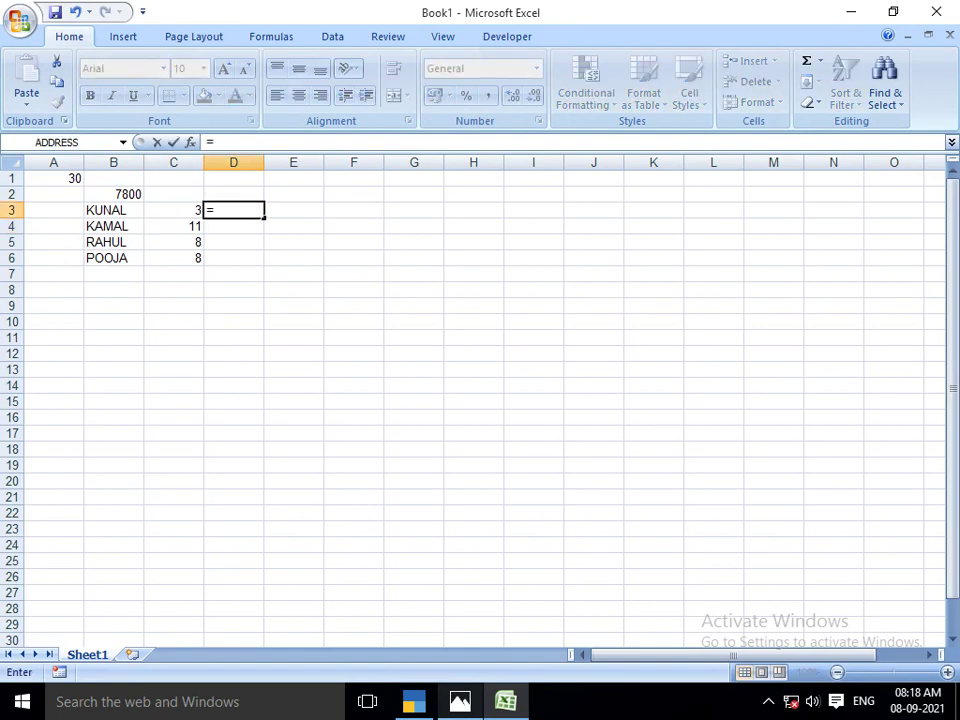
type("26")
key("BackSpace")
key("BackSpace")
key("BackSpace")
key("Left")
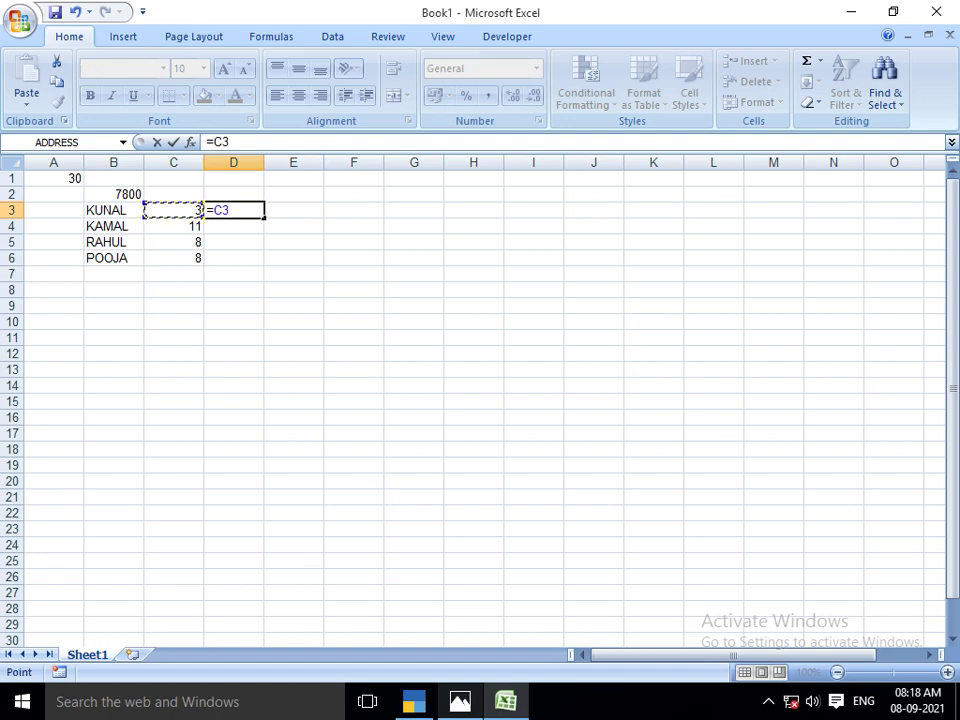
type("*260")
key("Return")
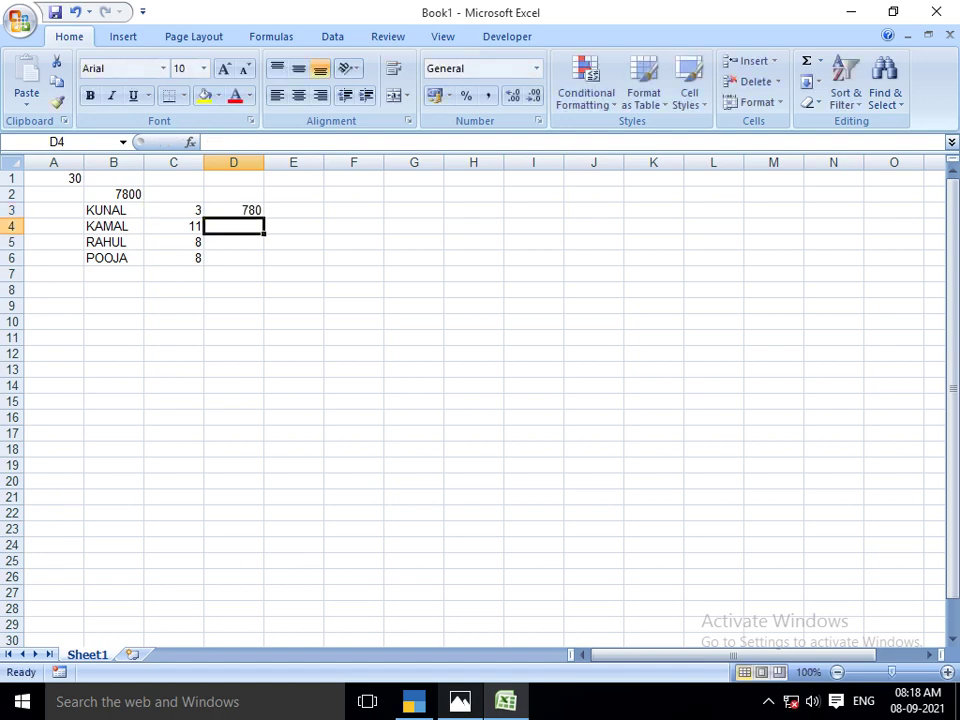
key("Up")
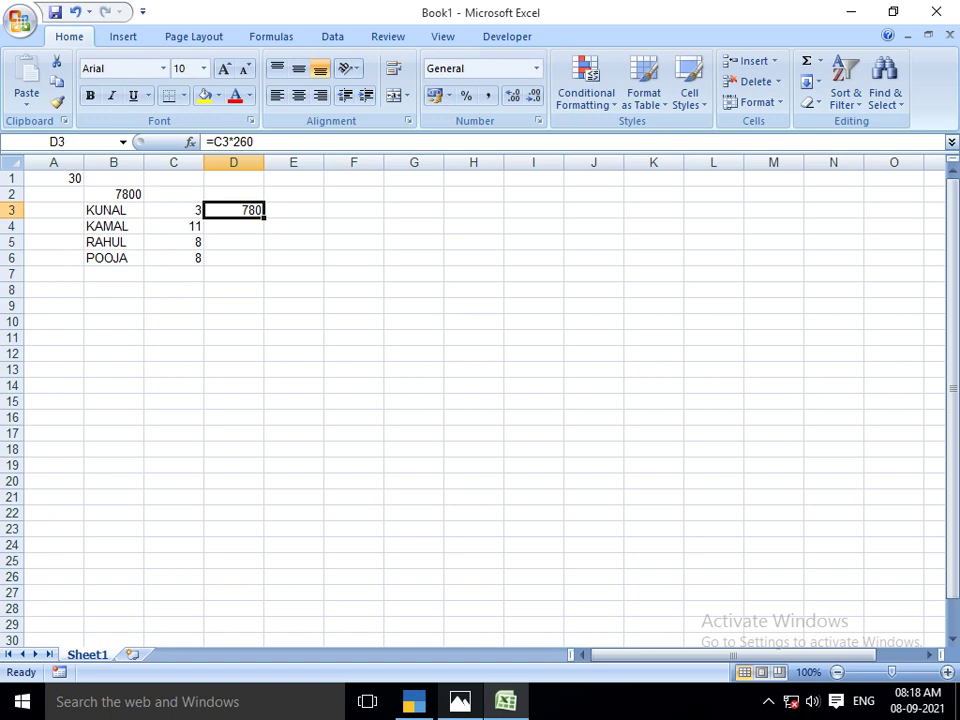
left_click_drag(265, 217, 264, 264)
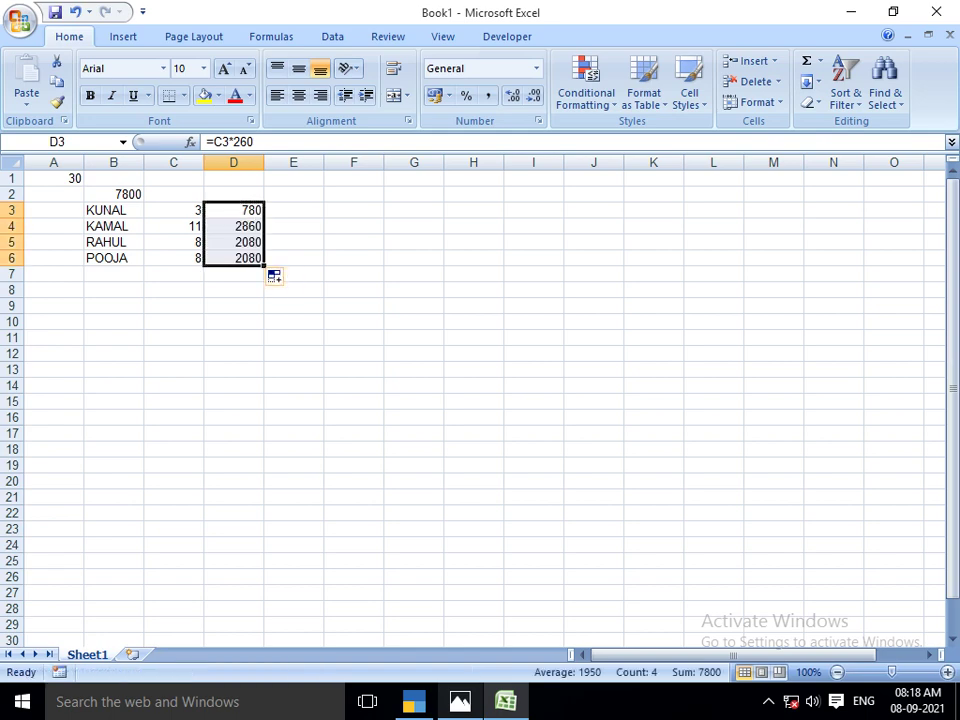
left_click(353, 274)
Create cost centre CUTTING MASTER KUNAL and allocate it 780 of JOB WORK A/C
left_click(113, 210)
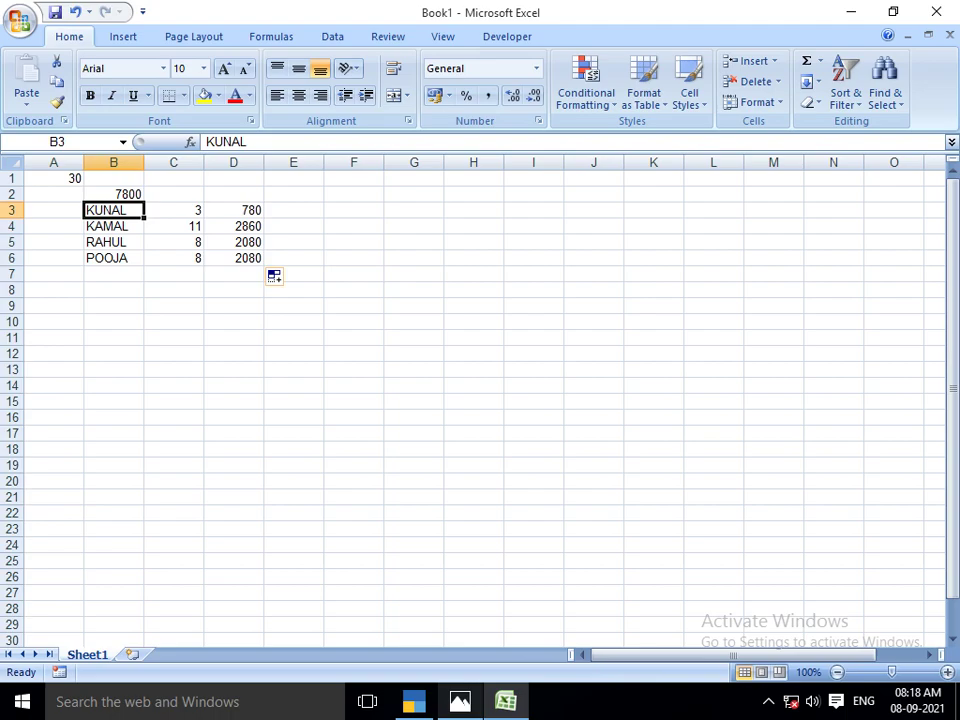
key("alt+Tab")
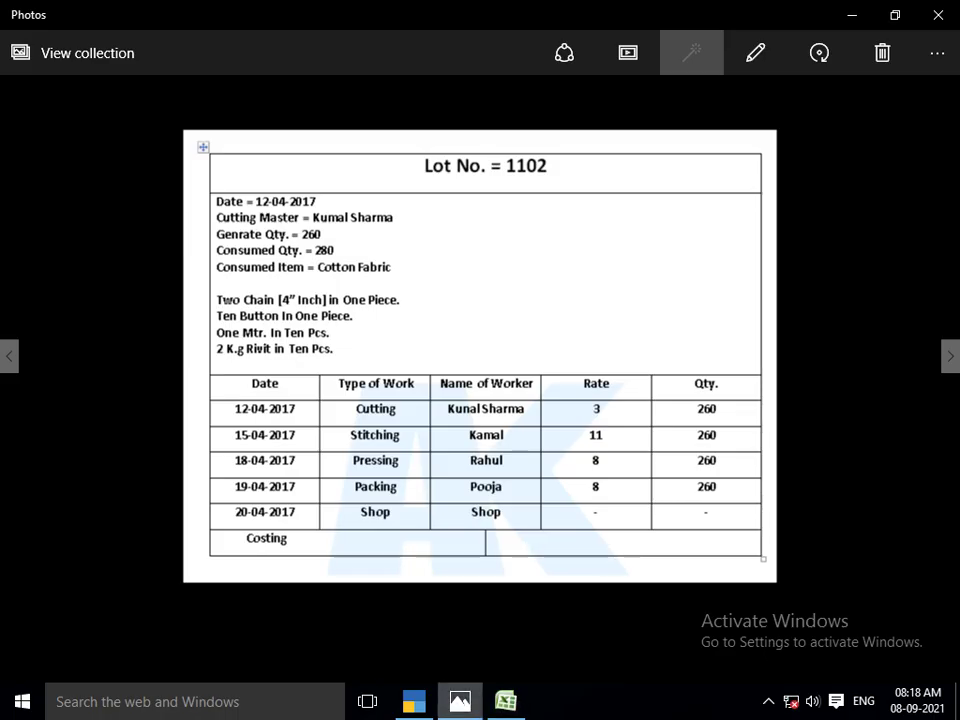
key("alt+Tab")
key("alt+Tab")
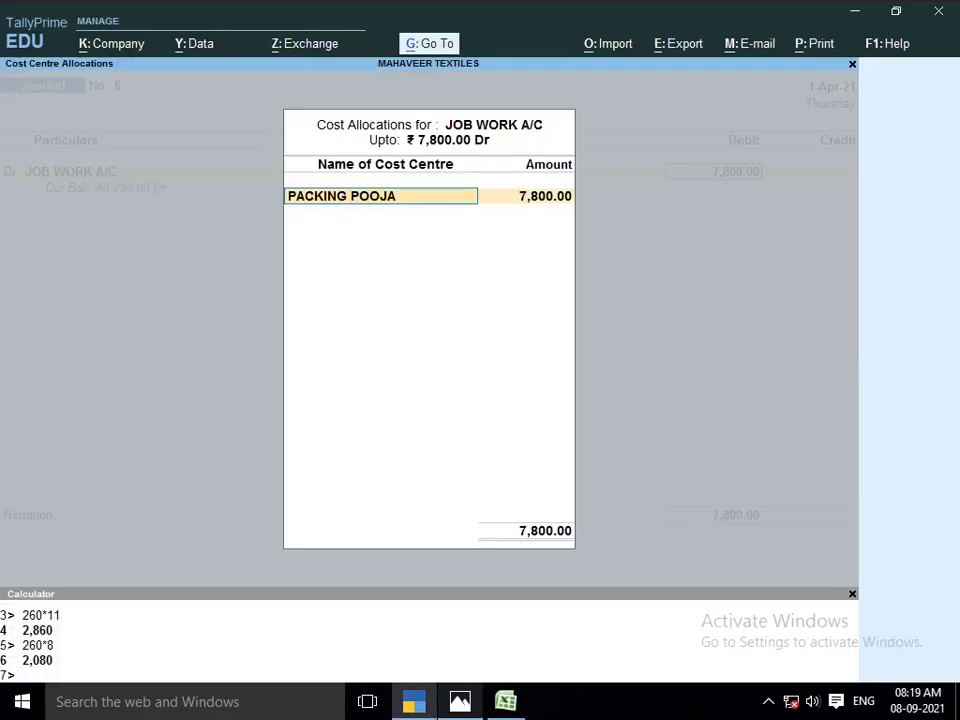
type("K")
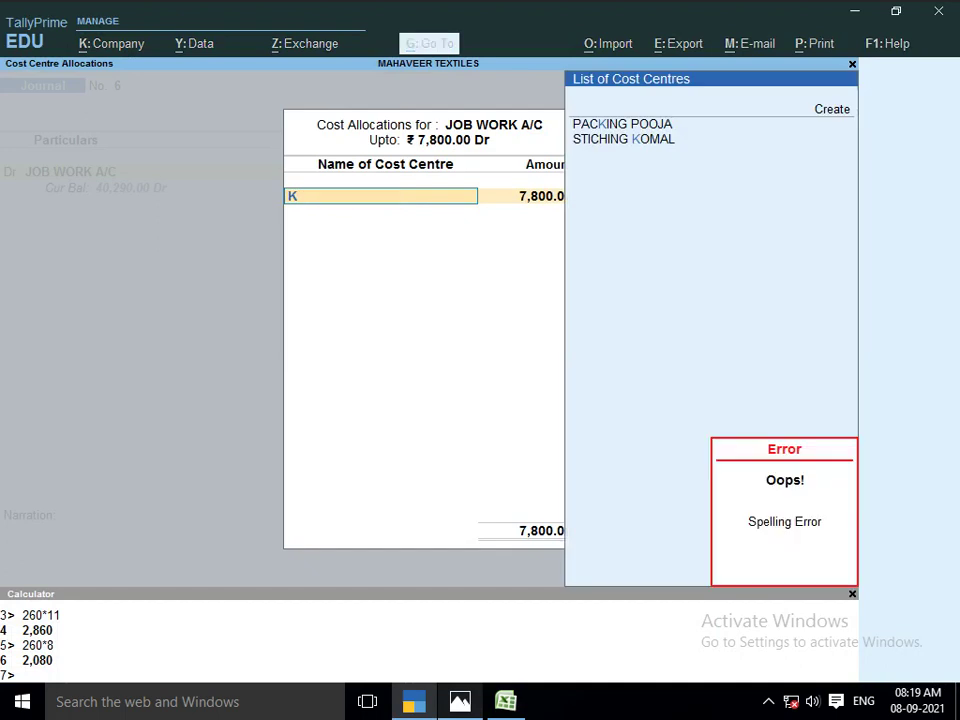
key("alt+c")
type("K")
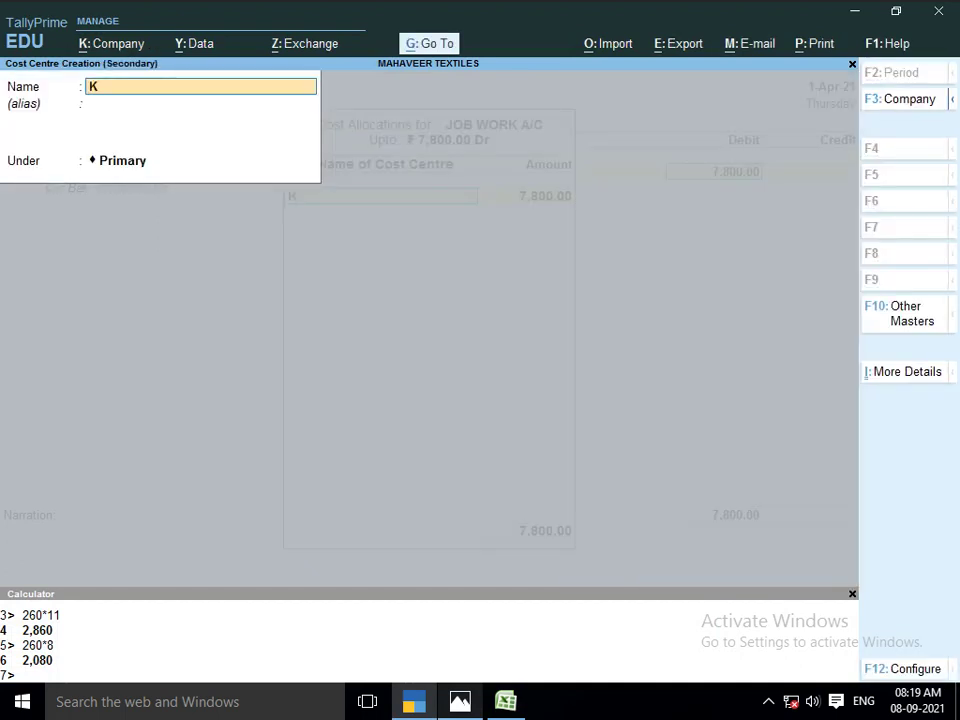
key("BackSpace")
type("CUTTING MASTE")
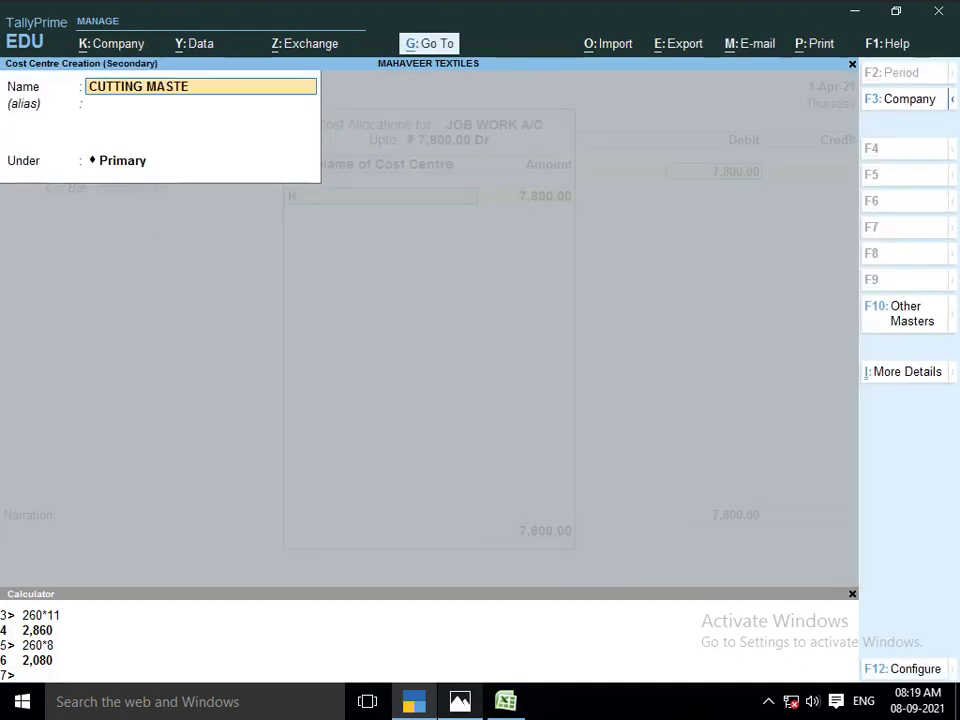
type("R KUNAL")
key("Return")
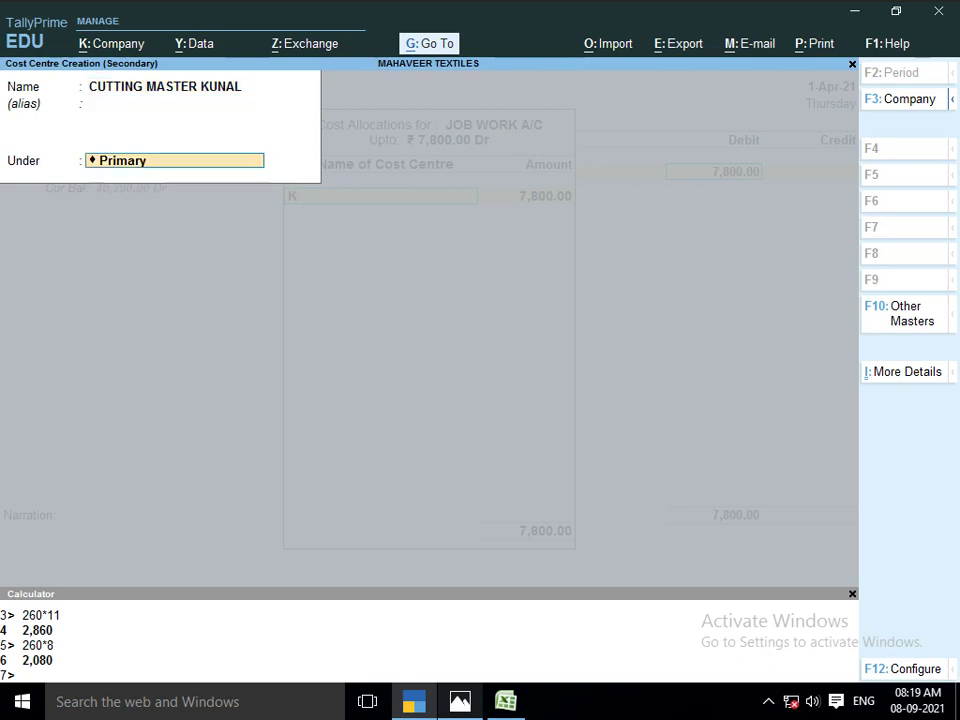
key("Return")
key("Return")
type("780")
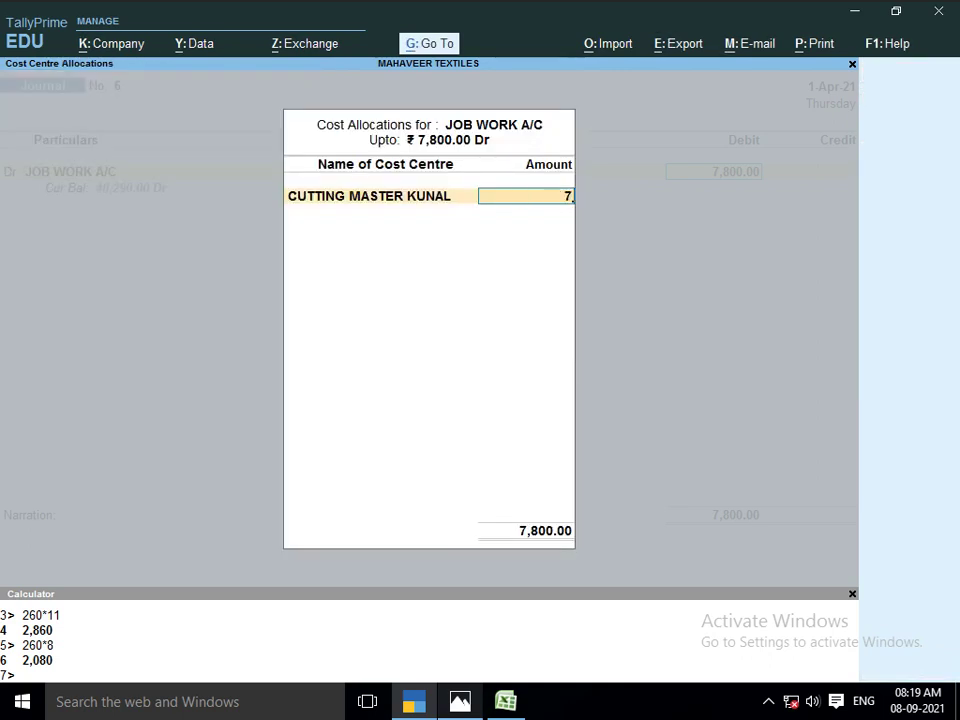
key("Return")
key("Return")
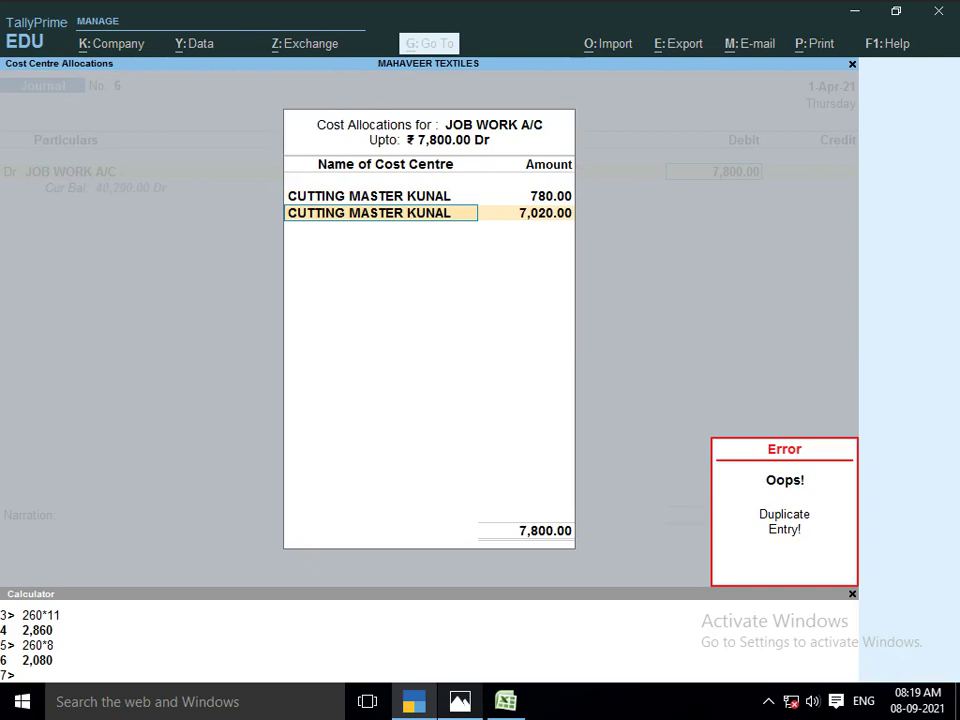
Create a new cost centre named STHINING KAMAL for the next allocation row
key("alt+Tab")
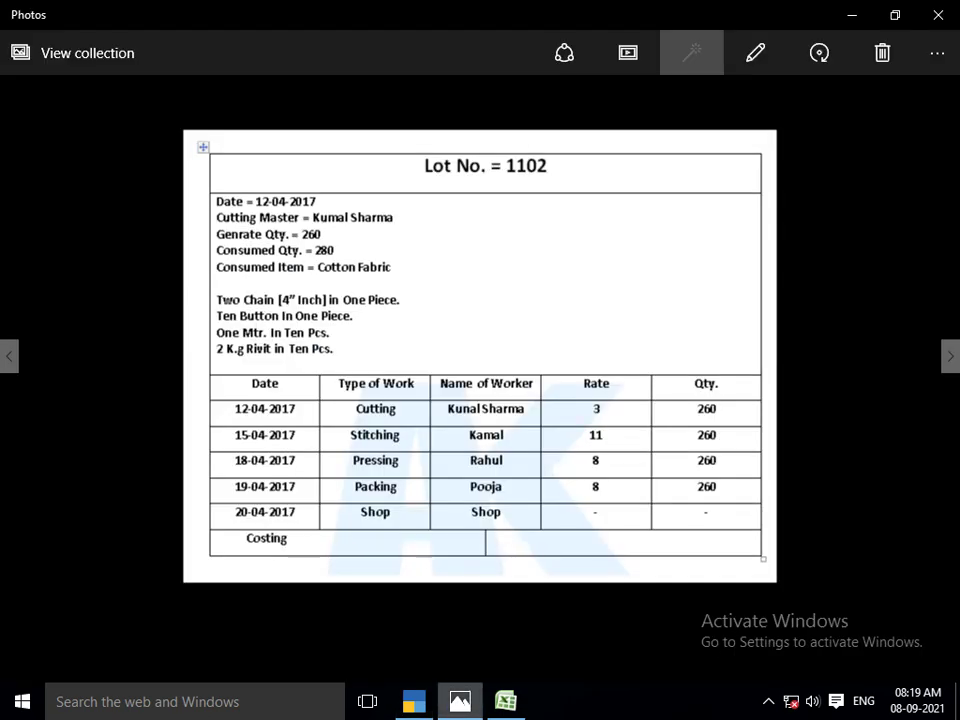
key("alt+Tab")
type("STI")
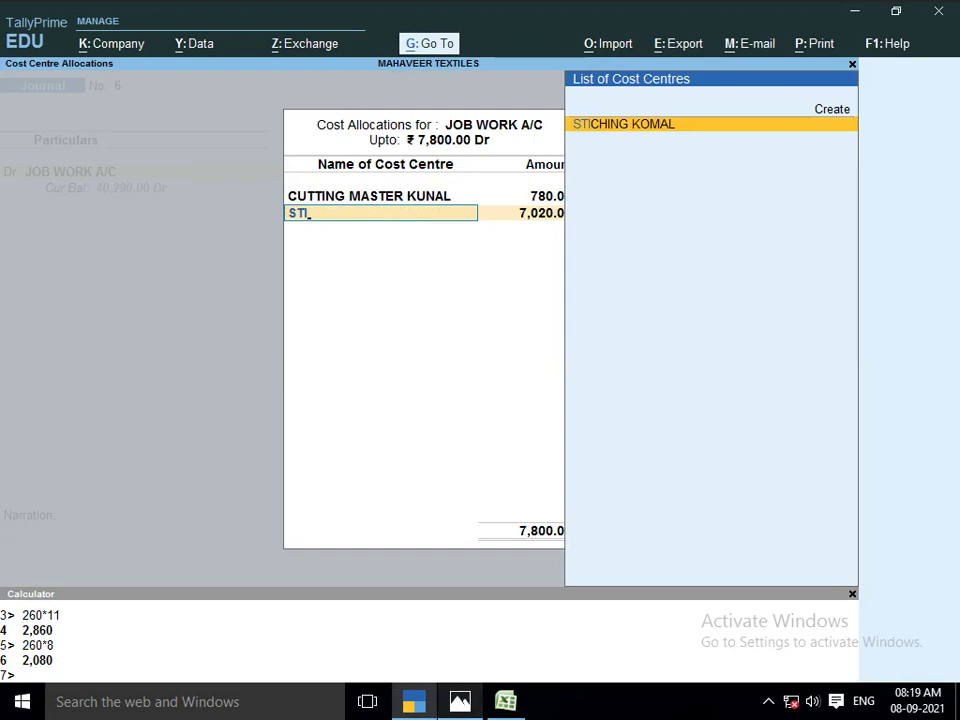
key("alt+c")
type("STHI")
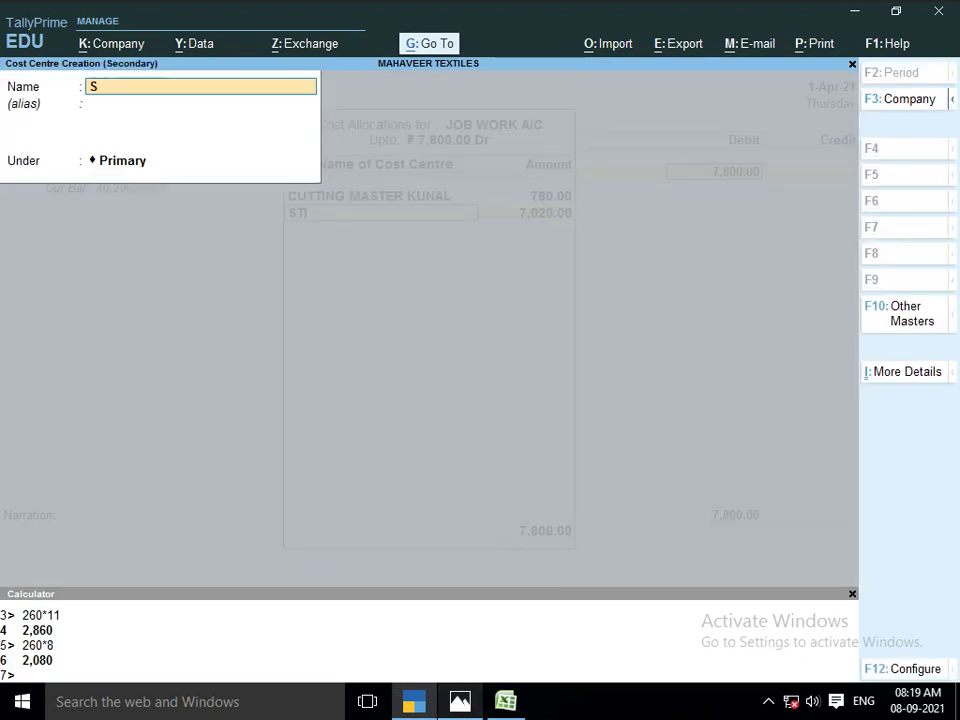
key("BackSpace")
type("ING")
key("BackSpace")
key("BackSpace")
type("NING KAMAL")
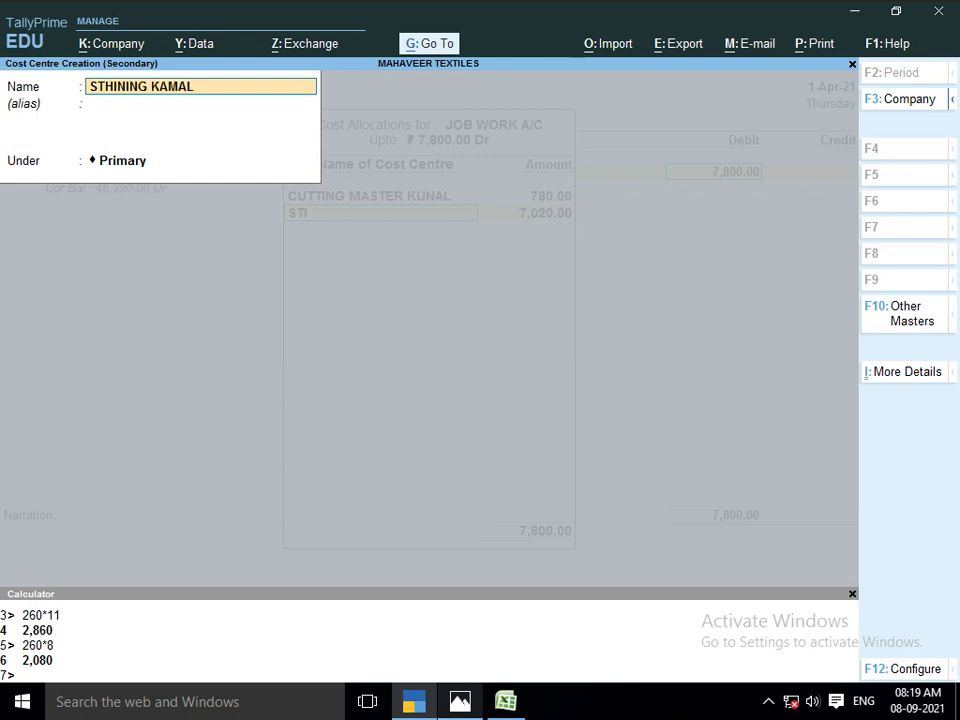
key("Return")
key("Return")
key("Return")
key("Return")
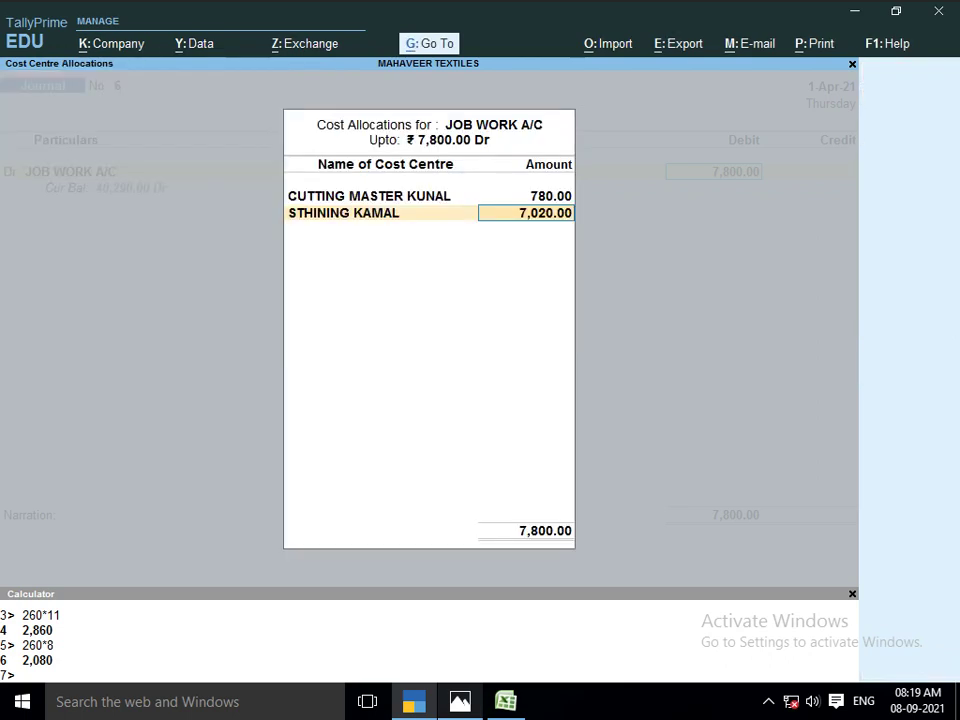
Save STHINING KAMAL and allocate it 2,860
key("alt+Tab")
key("alt+Tab")
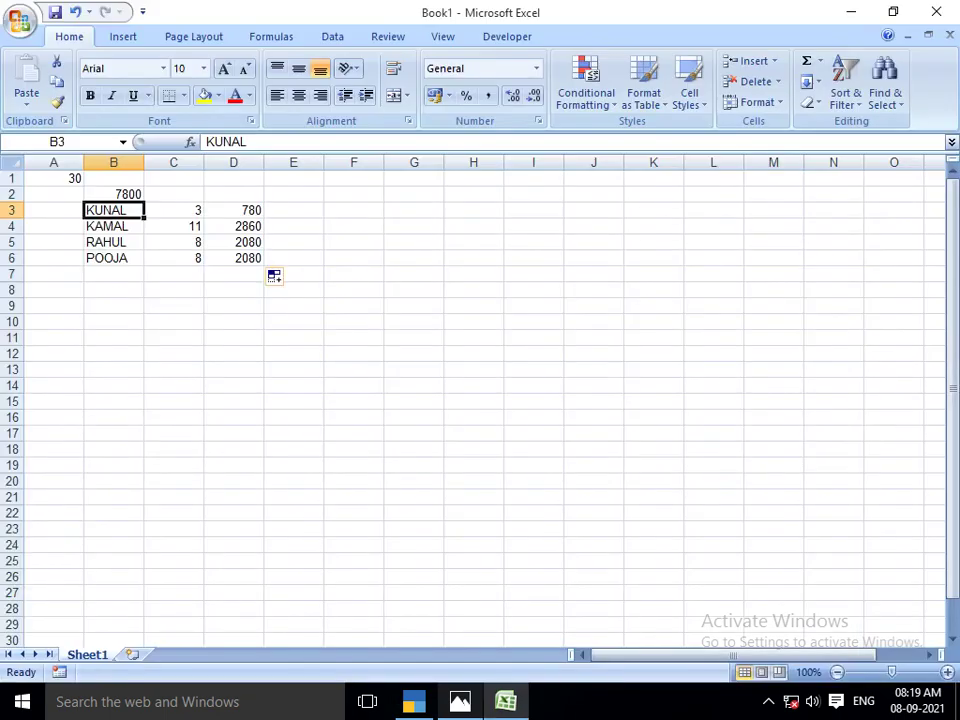
key("alt+Tab")
type("2860")
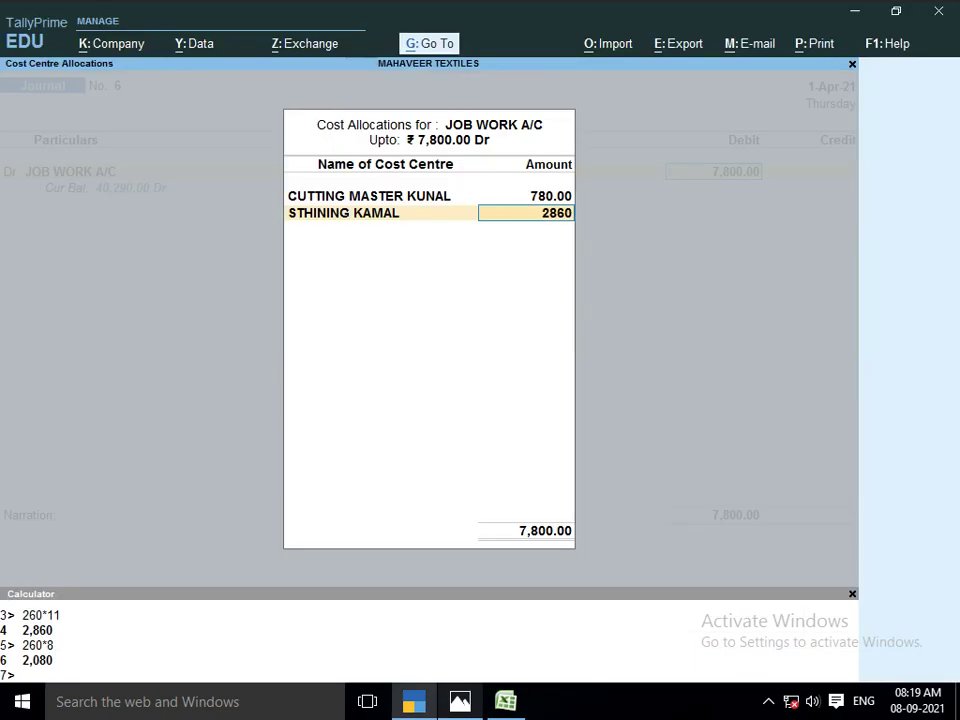
key("Return")
Create a new cost centre named PRESSING RAHUL
key("alt+Tab")
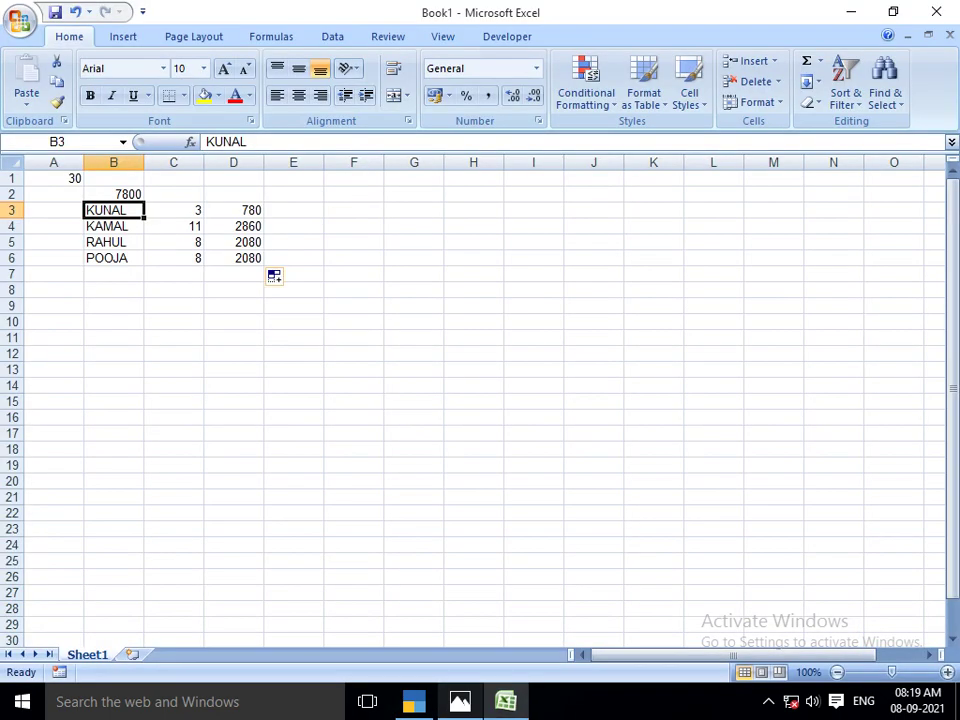
key("alt+Tab")
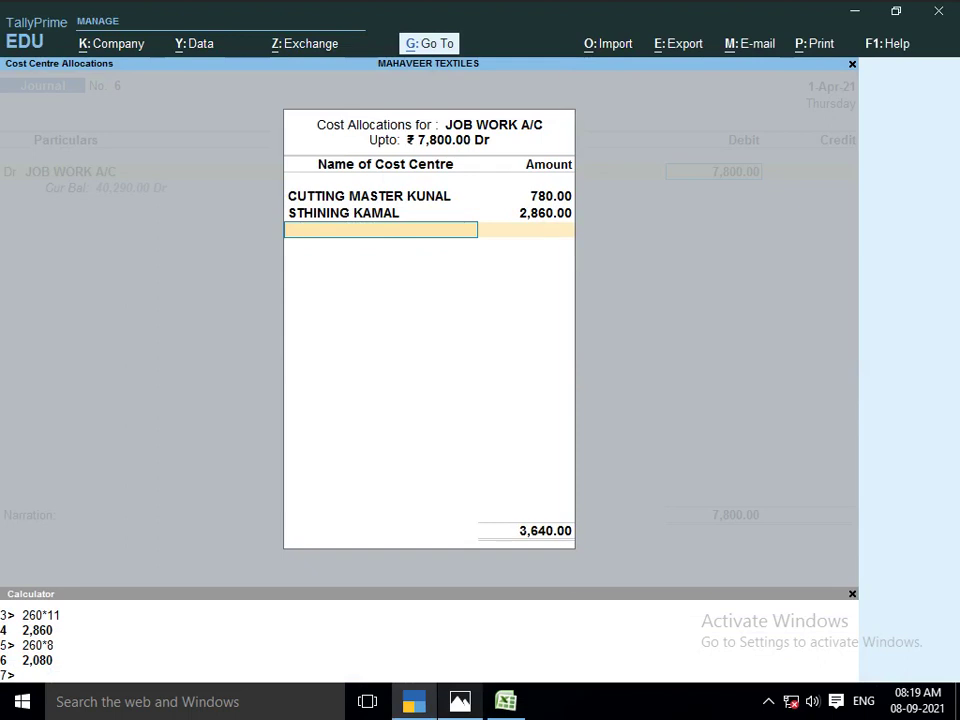
type("R")
key("alt+c")
type("AH")
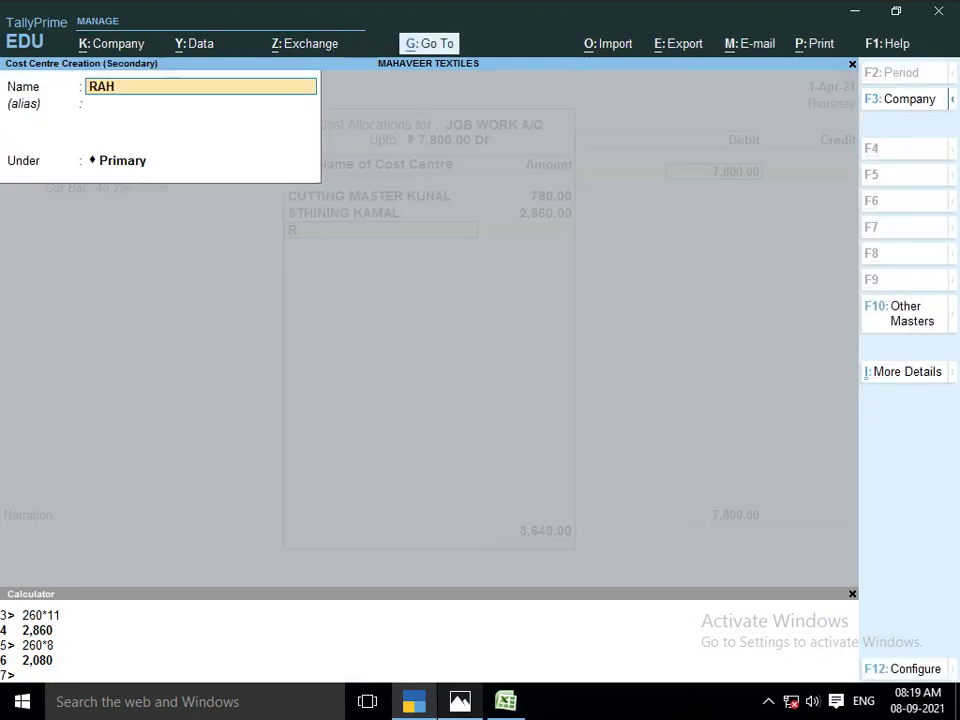
key("BackSpace")
key("BackSpace")
key("BackSpace")
key("Escape")
key("y")
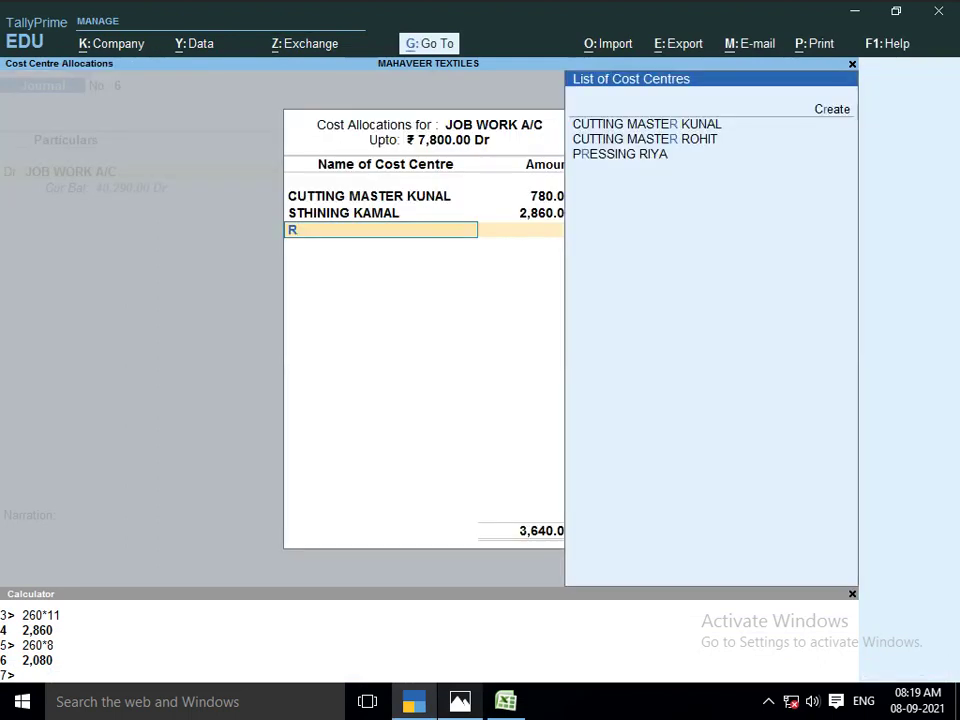
key("alt+c")
type("P")
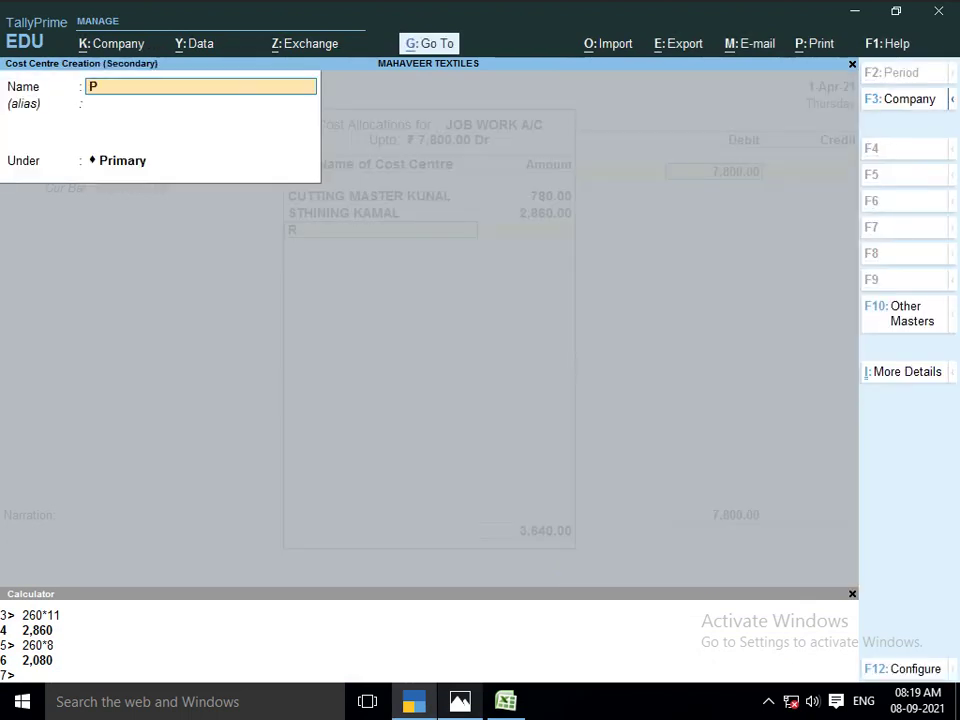
type("RESSING RAHUYL")
key("BackSpace")
key("BackSpace")
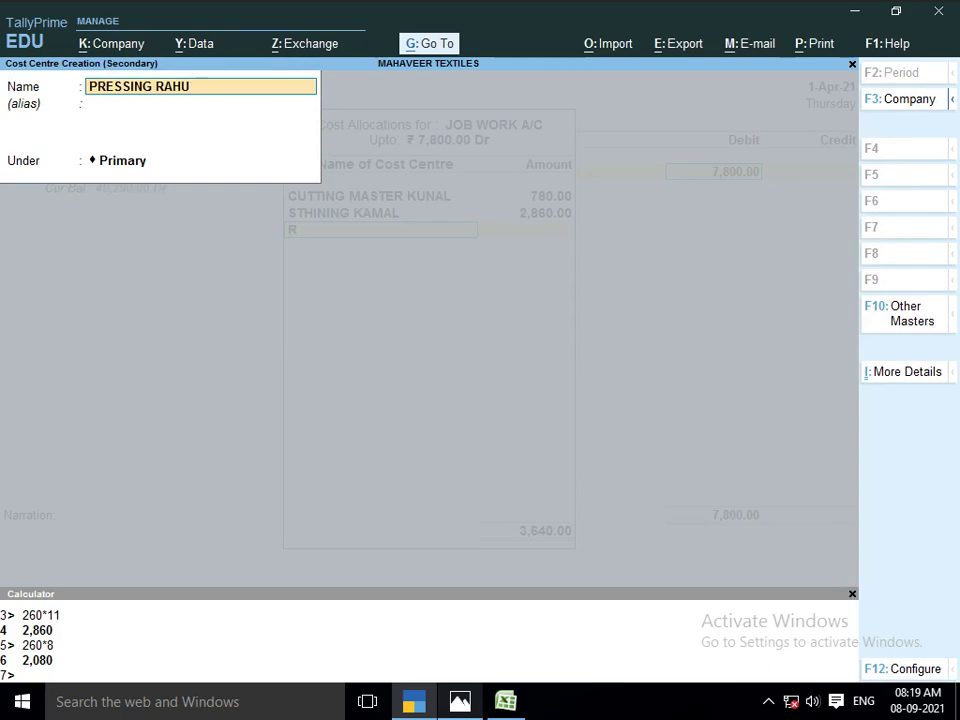
type("L")
key("Return")
key("Return")
key("Return")
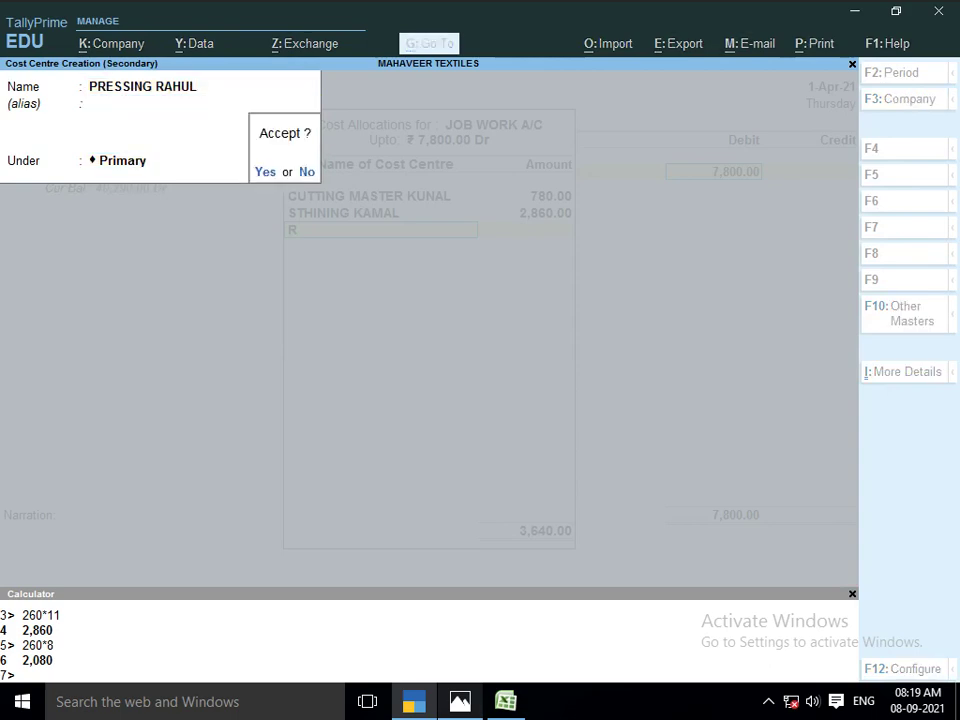
key("Return")
Allocate 2,080 each to PRESSING RAHUL and the packing cost centre, completing the 7,800
key("alt+Tab")
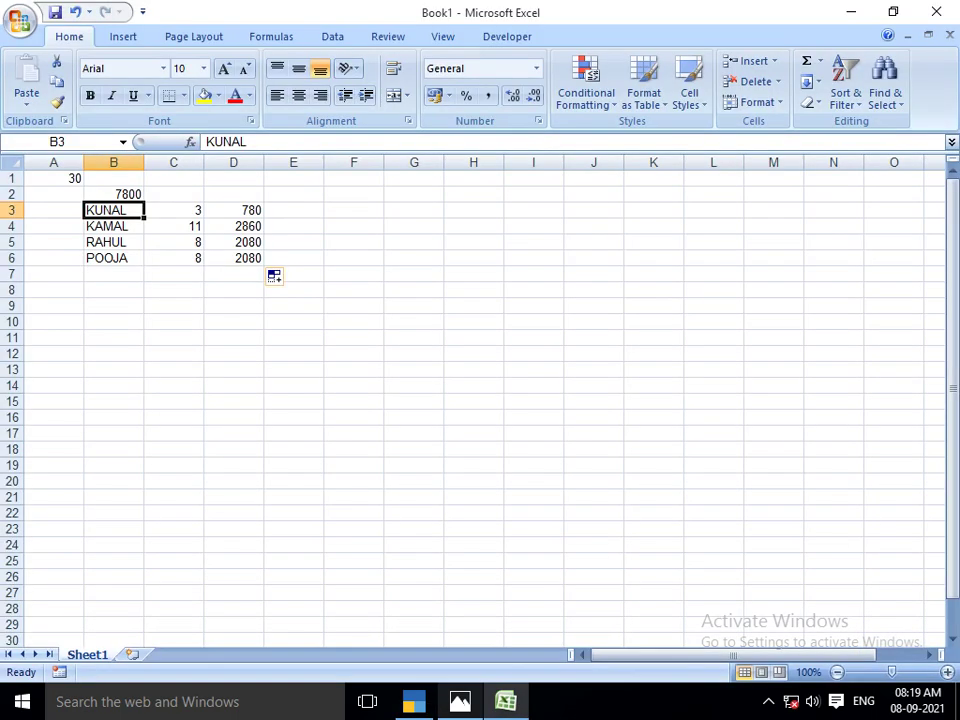
key("alt+Tab")
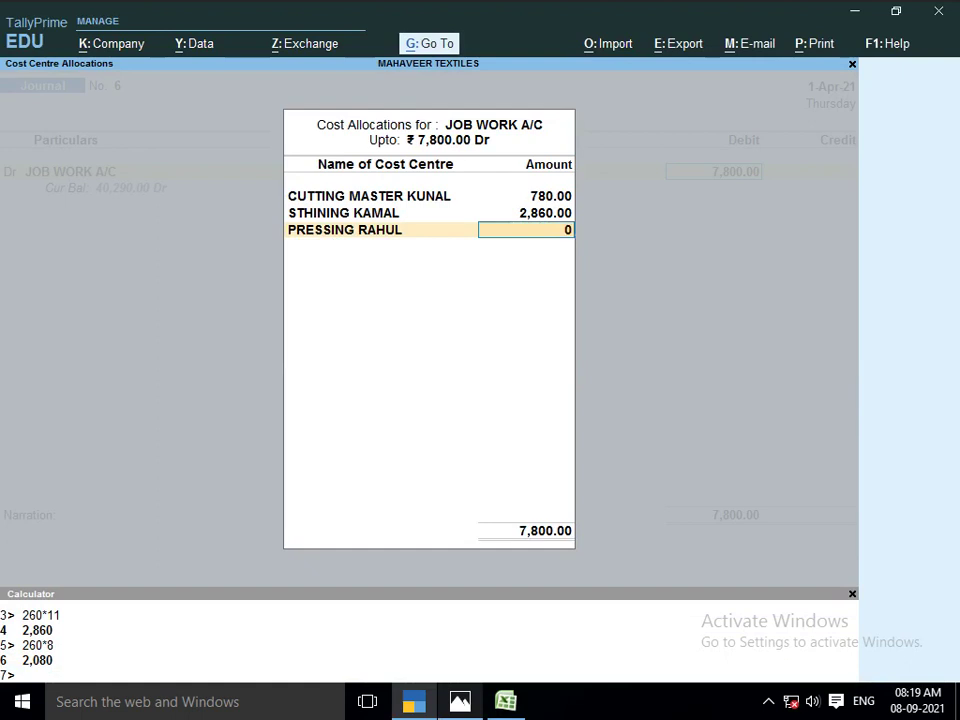
key("BackSpace")
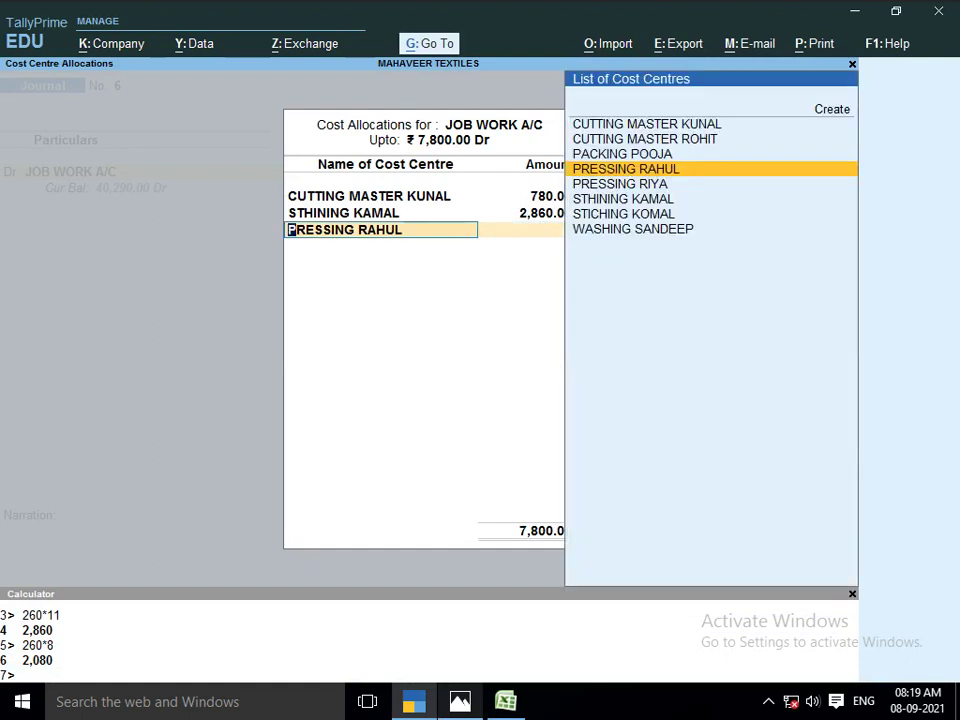
key("Return")
type("2,080")
key("Return")
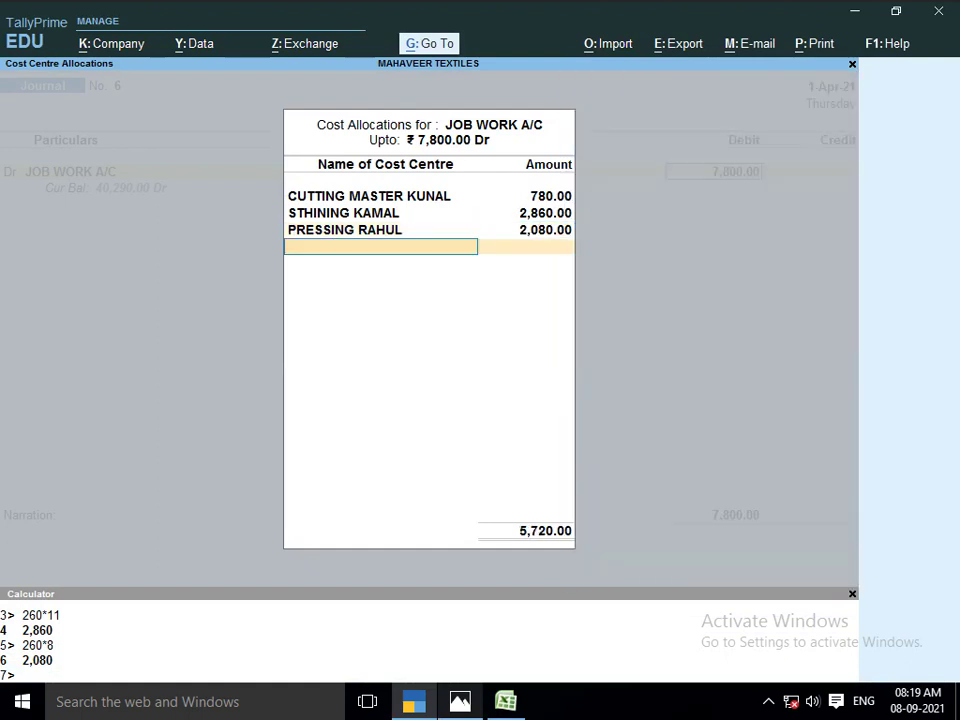
key("alt+Tab")
key("alt+Tab")
type("PACK")
key("Return")
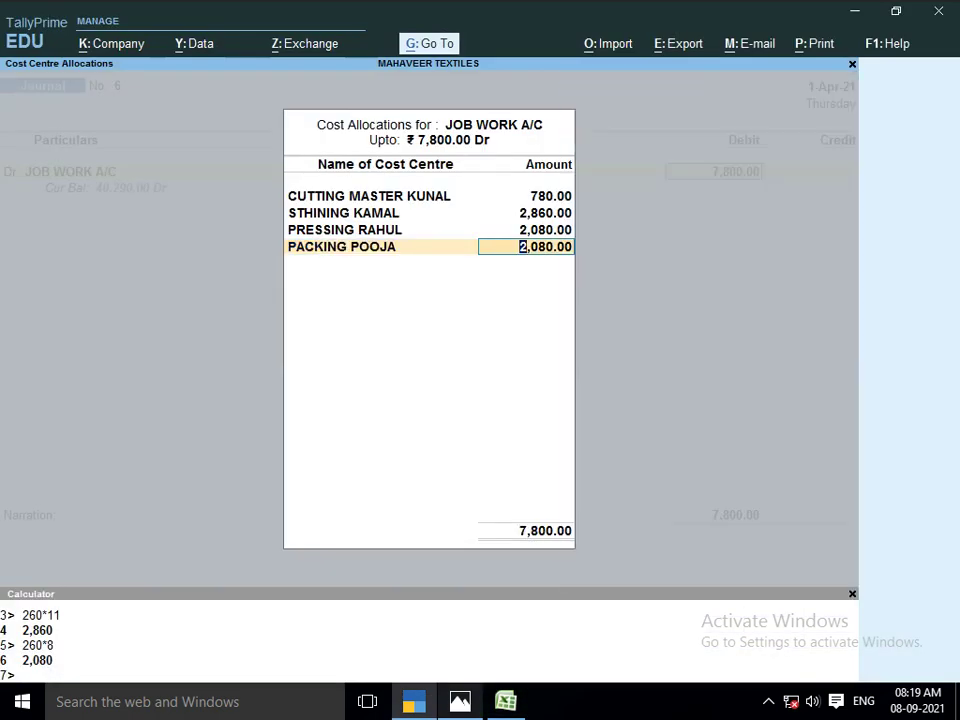
key("Return")
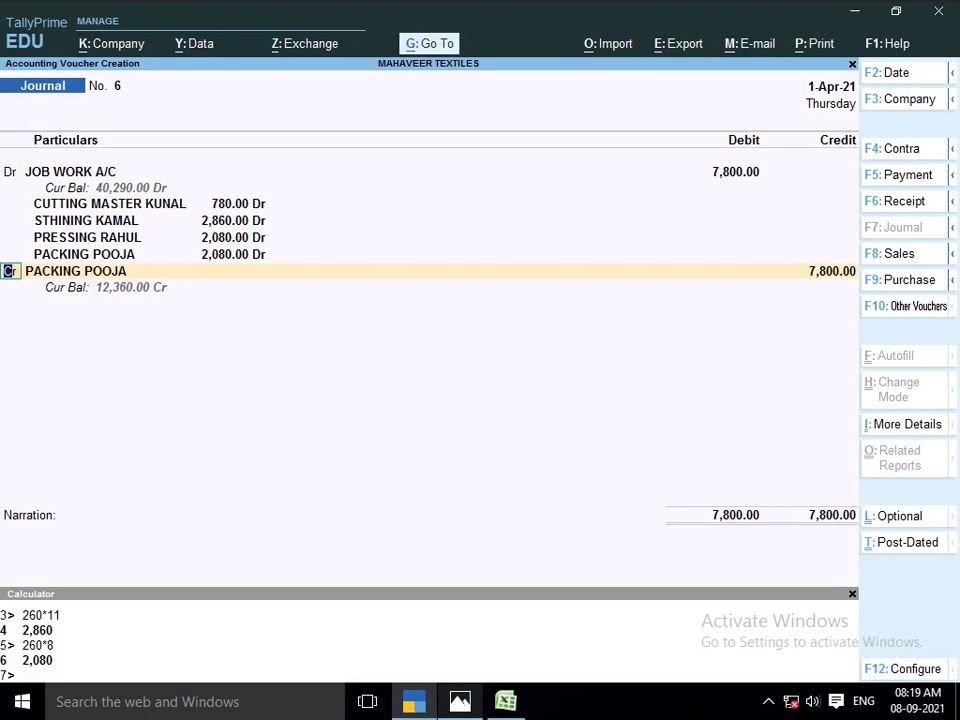
Create a cutting master ledger under JOB WORKER and credit it 780
key("Return")
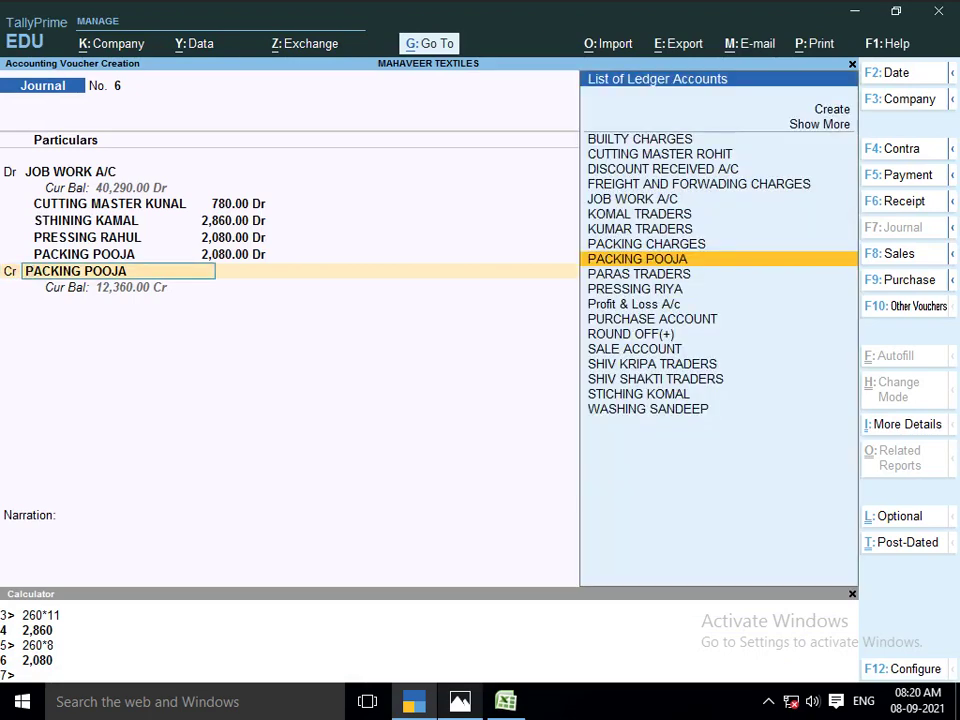
type("CUT")
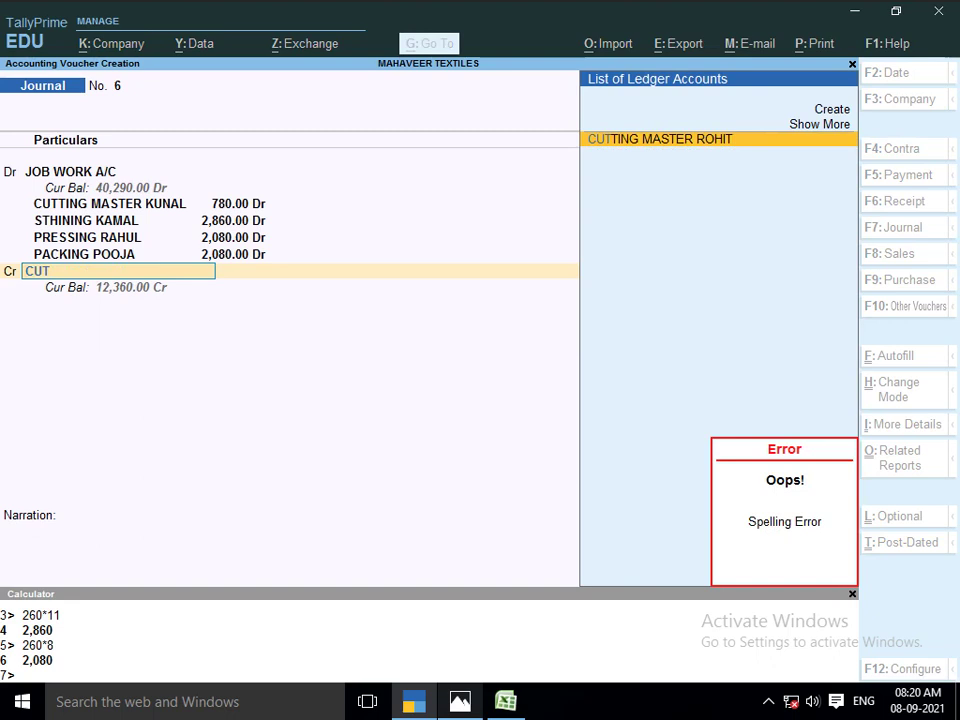
key("alt+c")
type("CU")
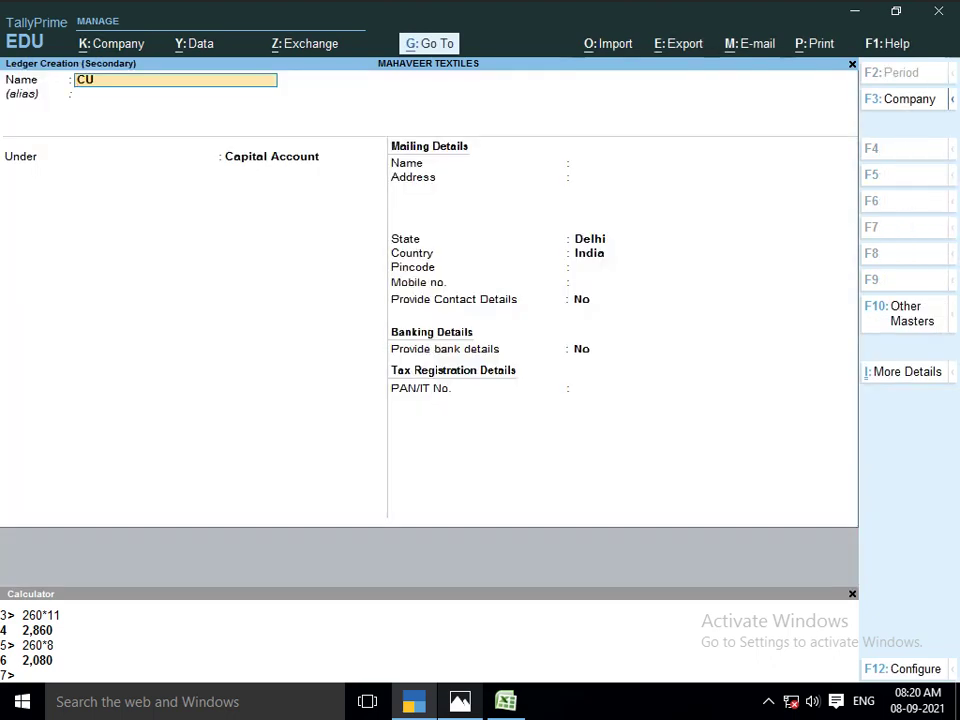
type("TTING MASTER KUNAL")
key("Return")
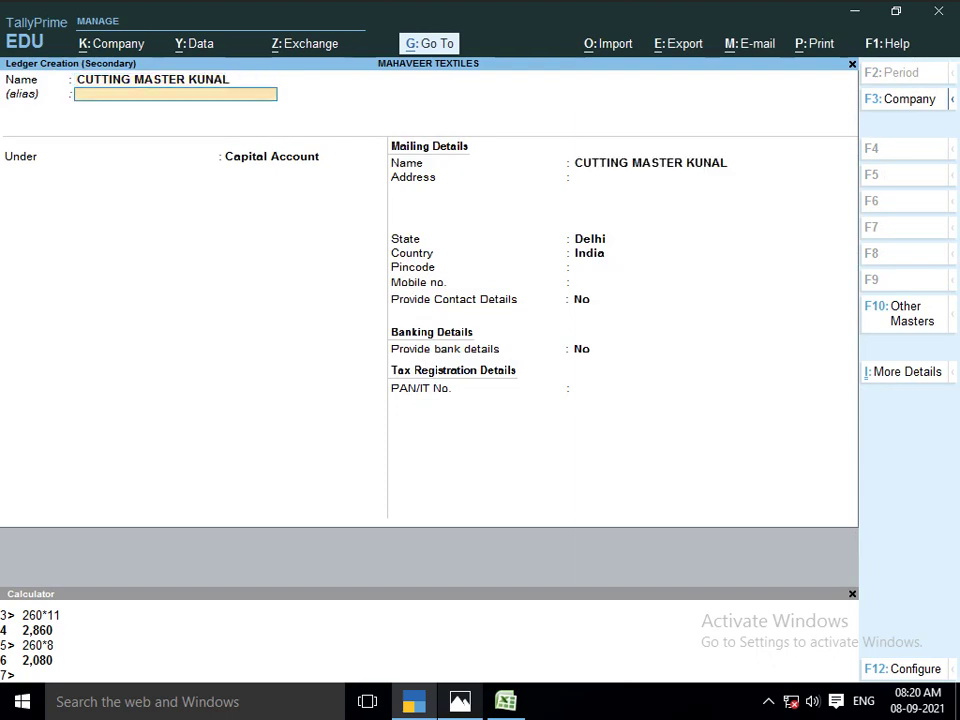
key("Return")
type("JOB")
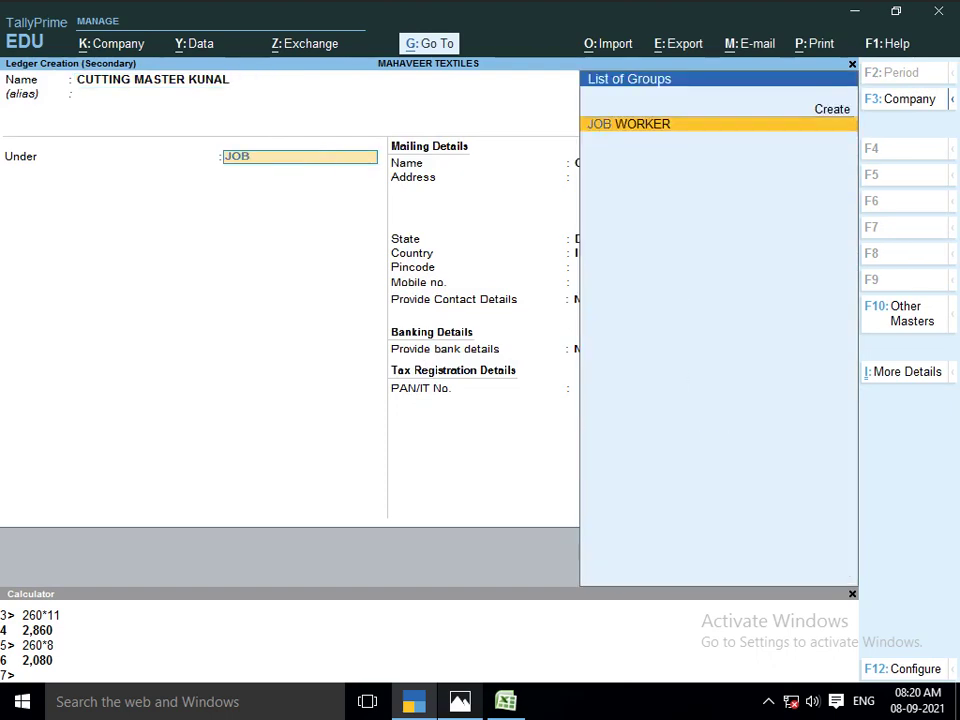
key("Return")
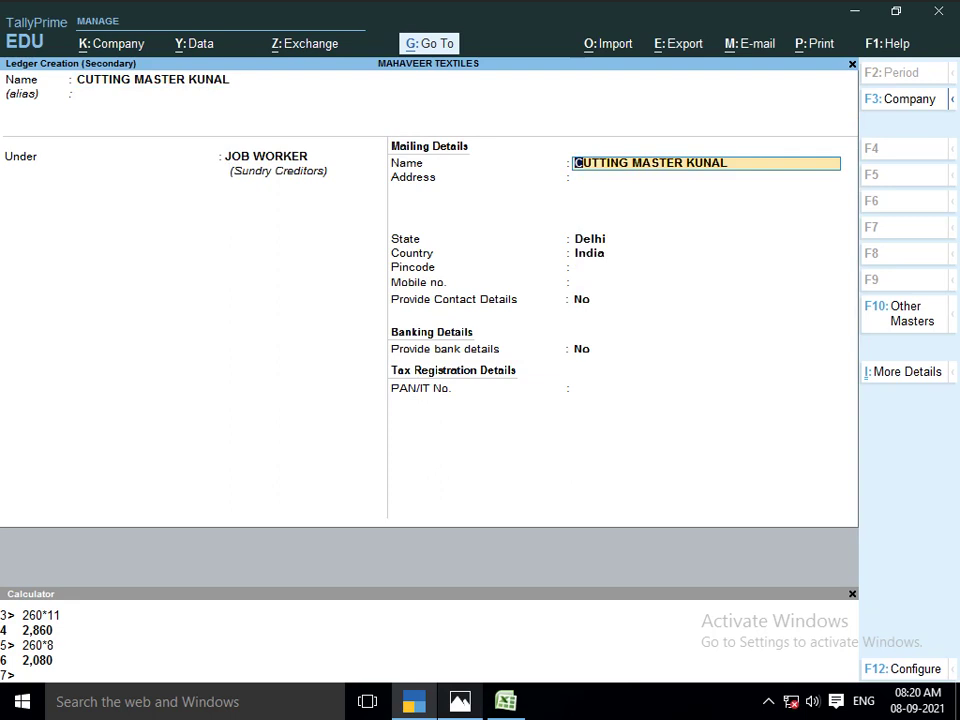
key("BackSpace")
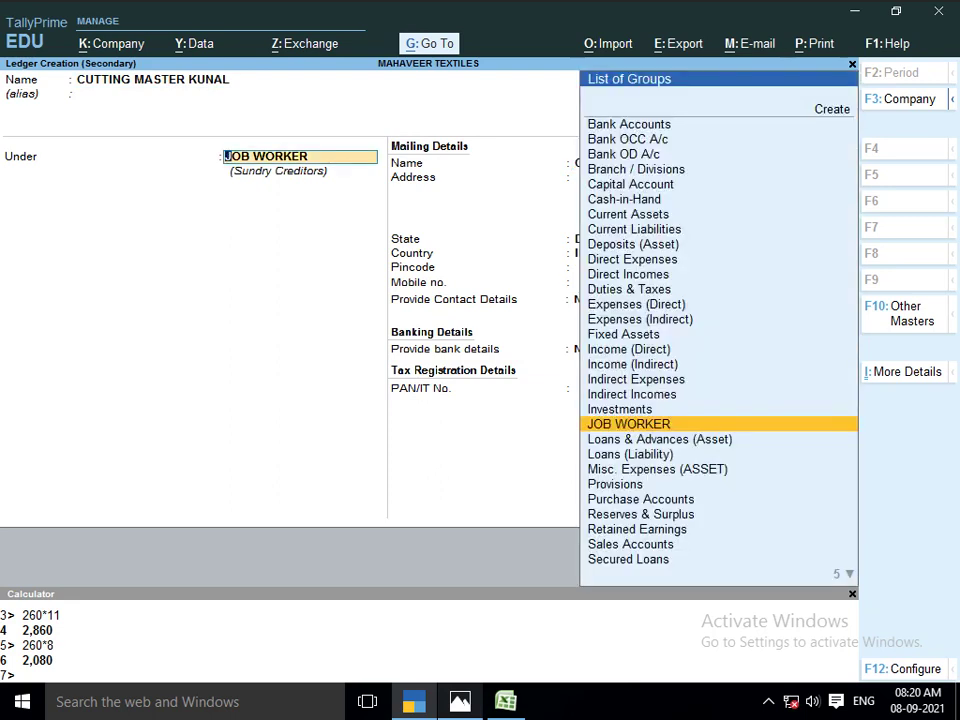
key("Return")
key("Return")
key("Return")
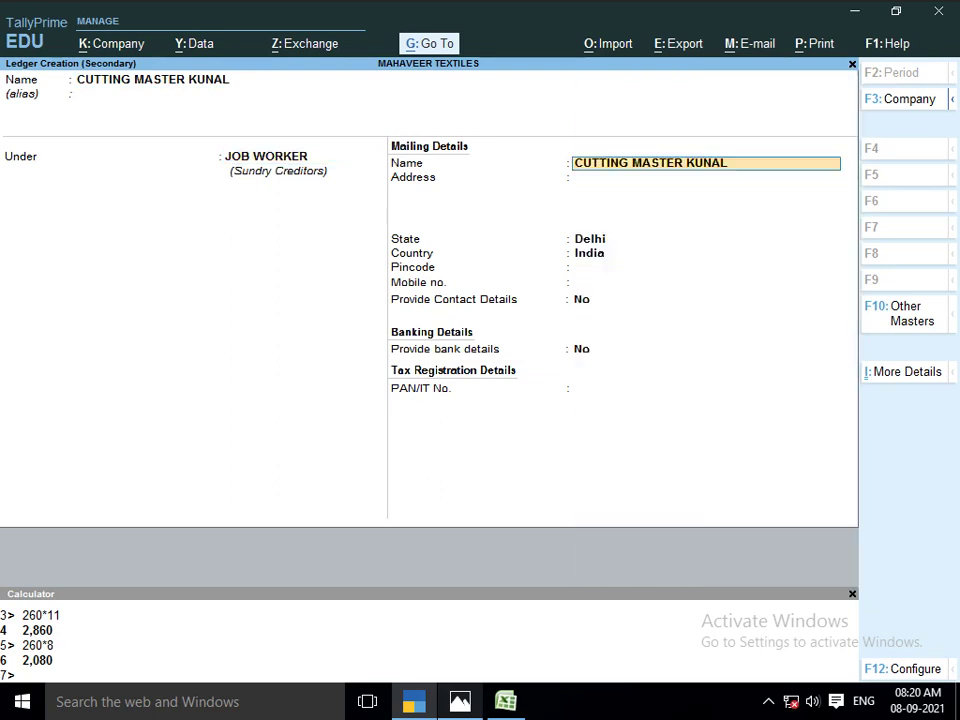
key("ctrl+a")
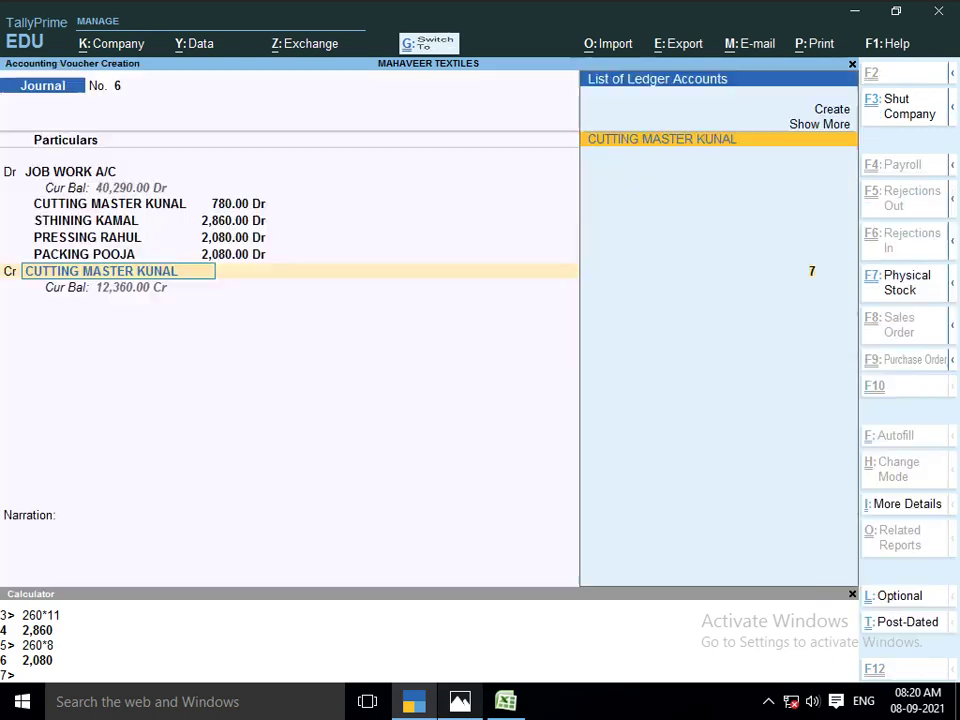
key("Return")
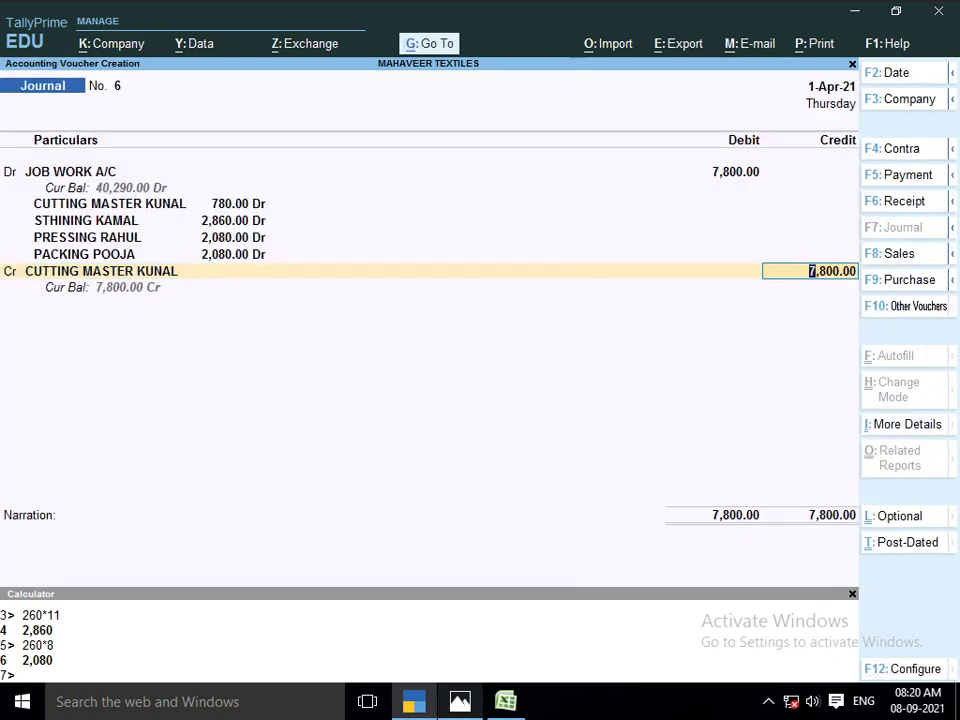
type("780")
key("Return")
key("Return")
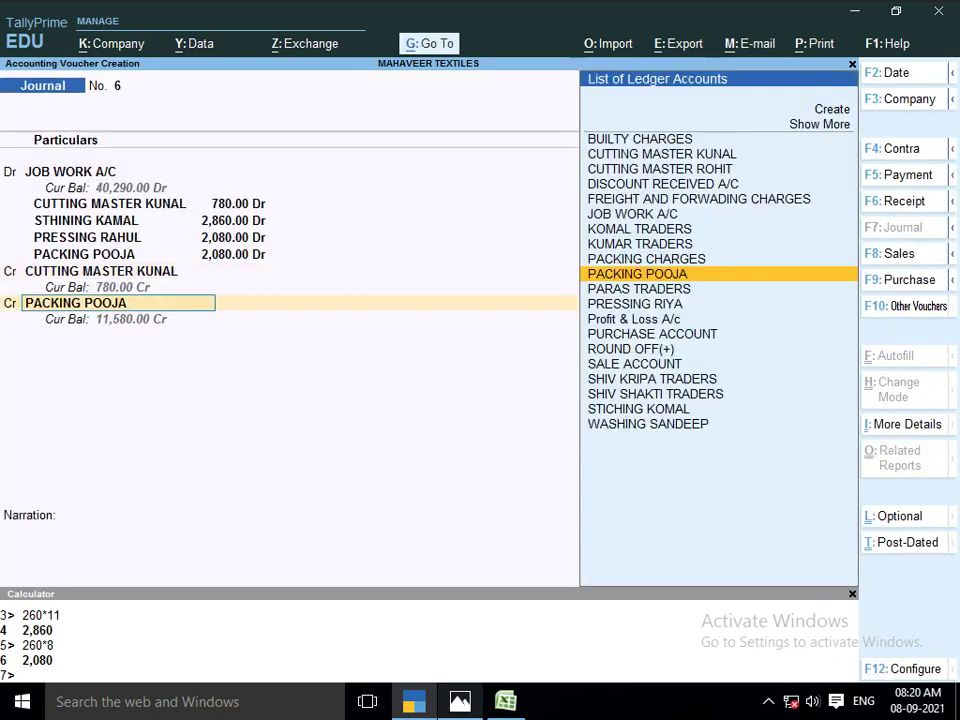
Create a stitching job-worker ledger and credit it 2,860
type("SHIN")
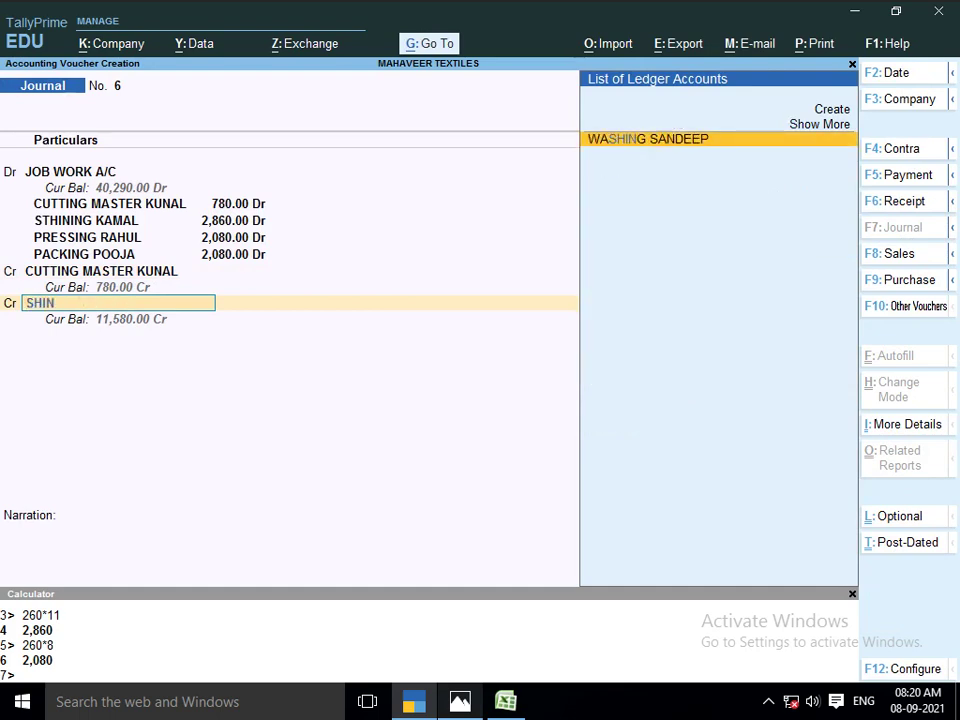
key("alt+c")
type("S")
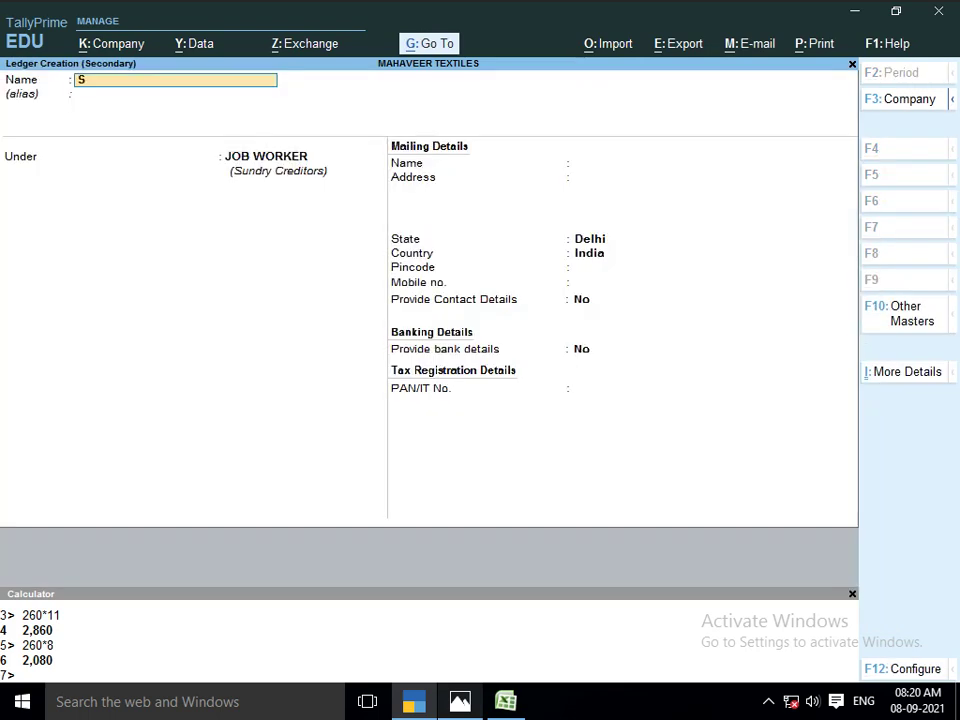
type("TCHING KAMAL")
key("Return")
key("Return")
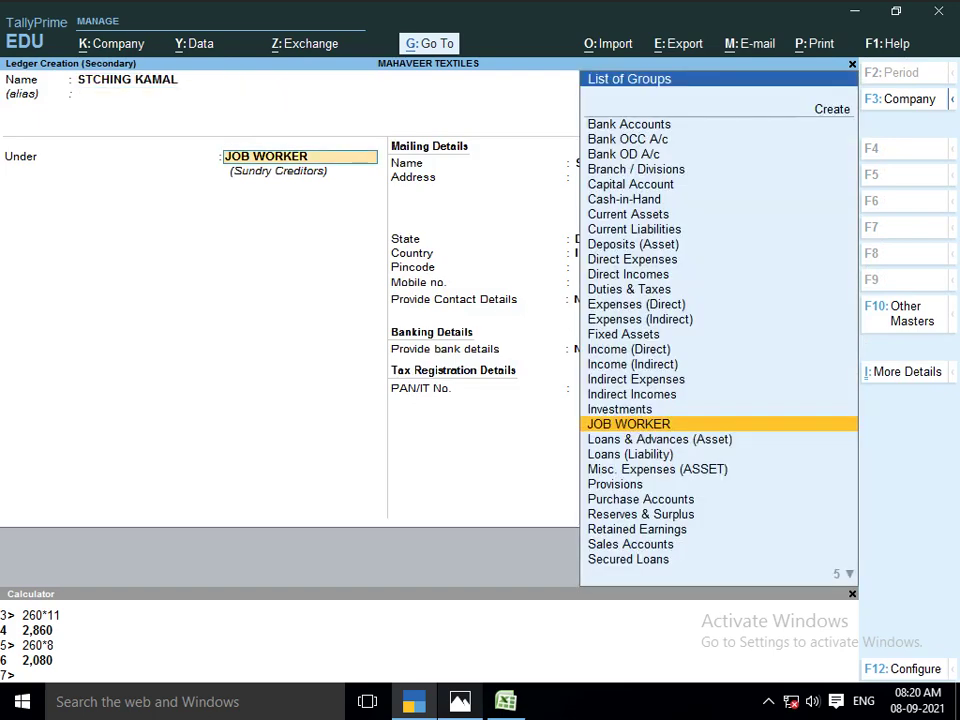
key("ctrl+a")
key("Return")
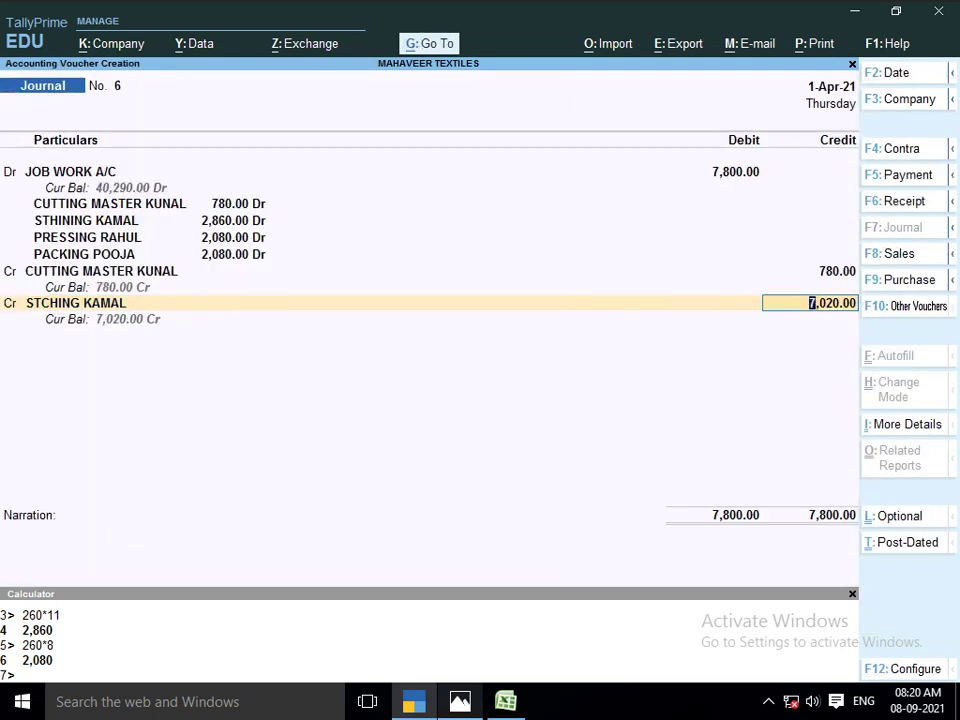
type("2860")
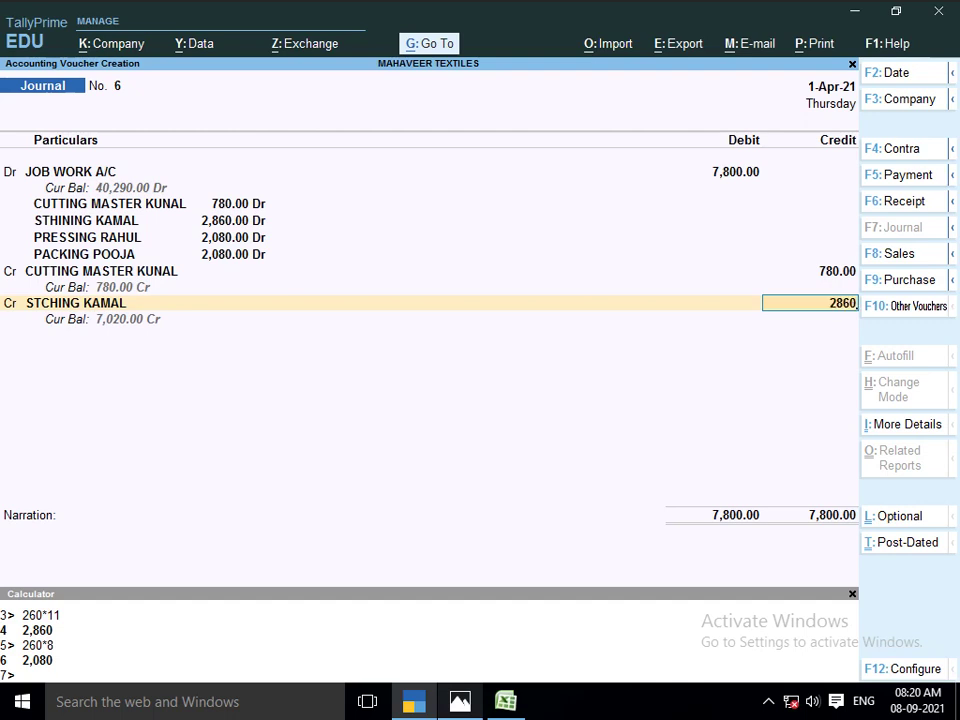
key("Return")
key("Return")
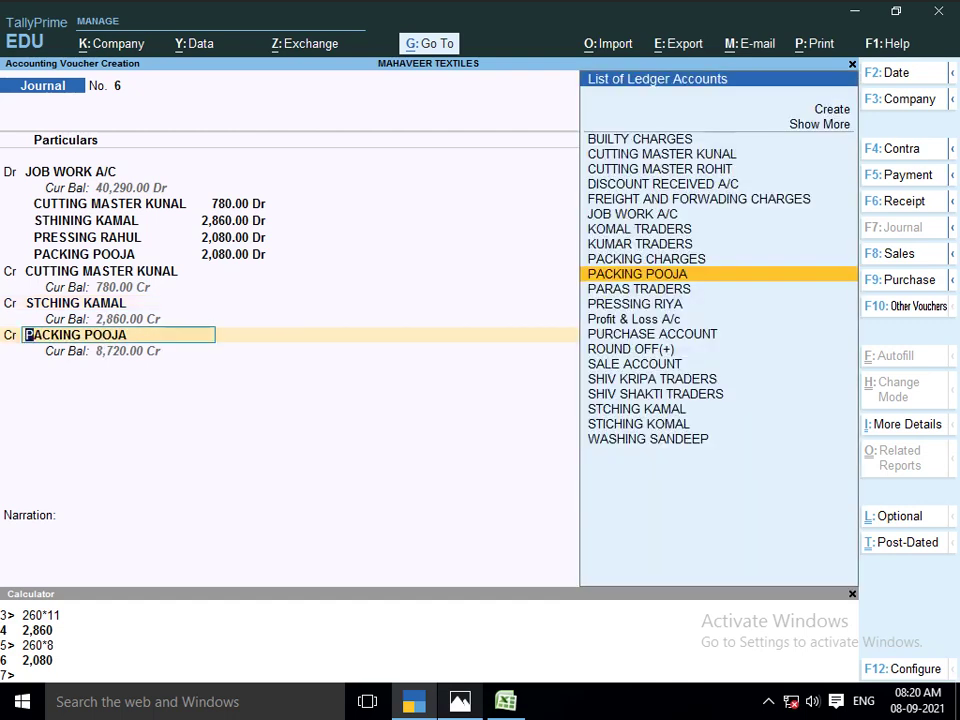
Create a pressing job-worker ledger credited 2,080, then credit the packing ledger 2,080
type("PRE")
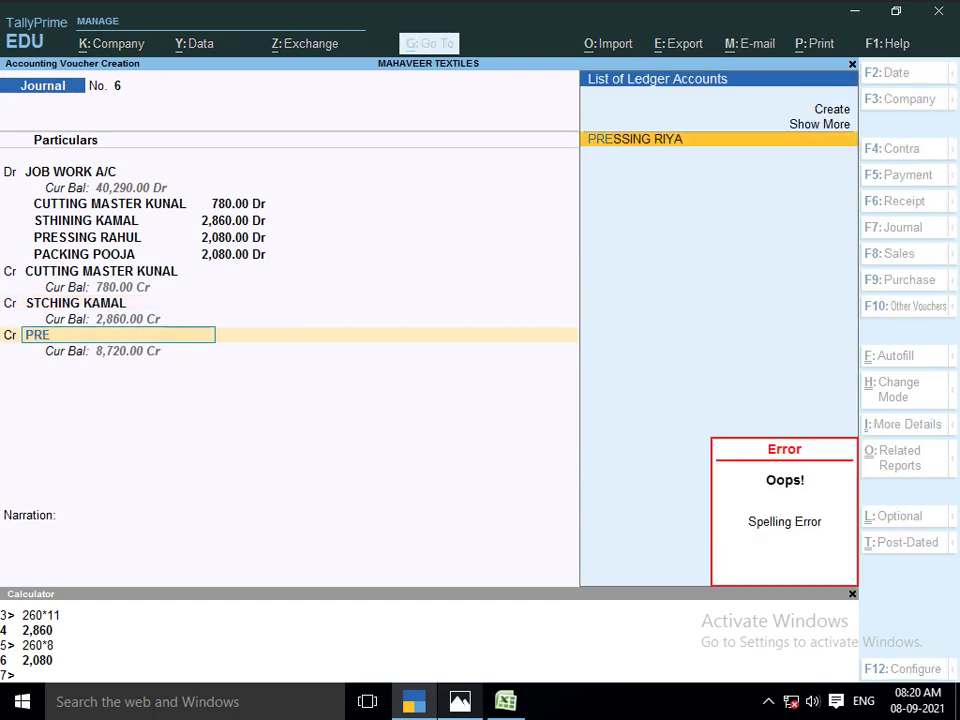
key("alt+c")
type("PRESSI")
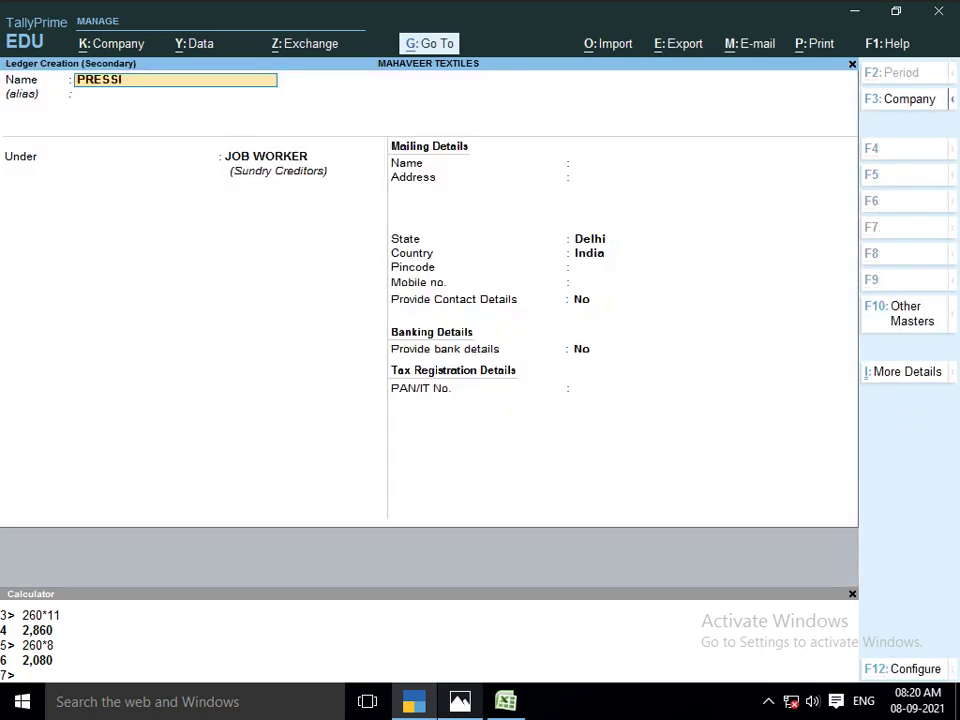
type("NG RAHUL")
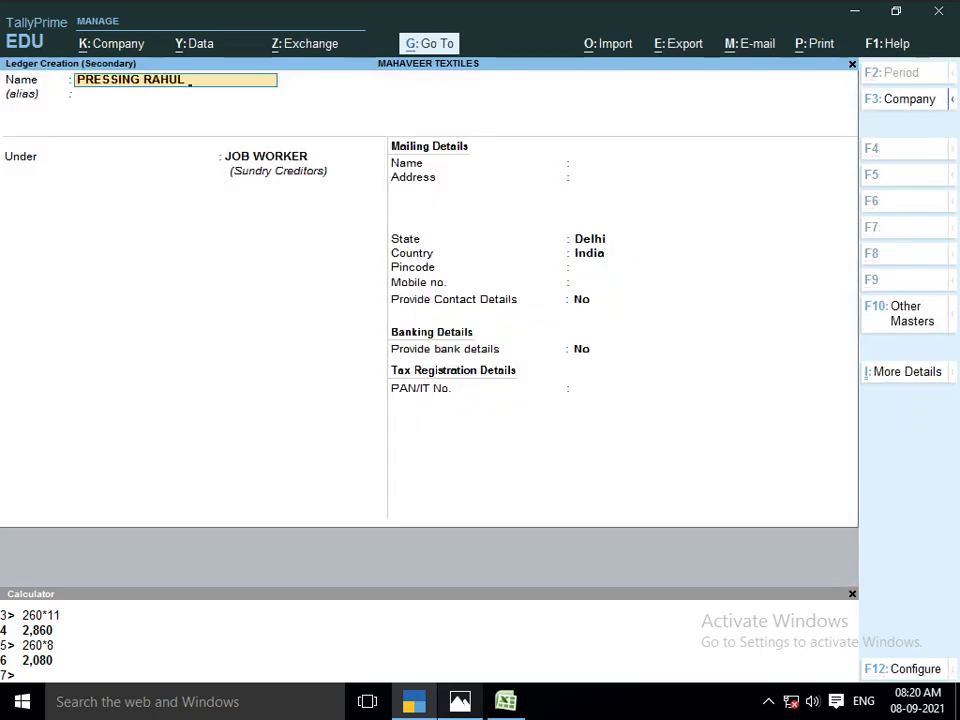
key("Return")
key("Return")
key("ctrl+a")
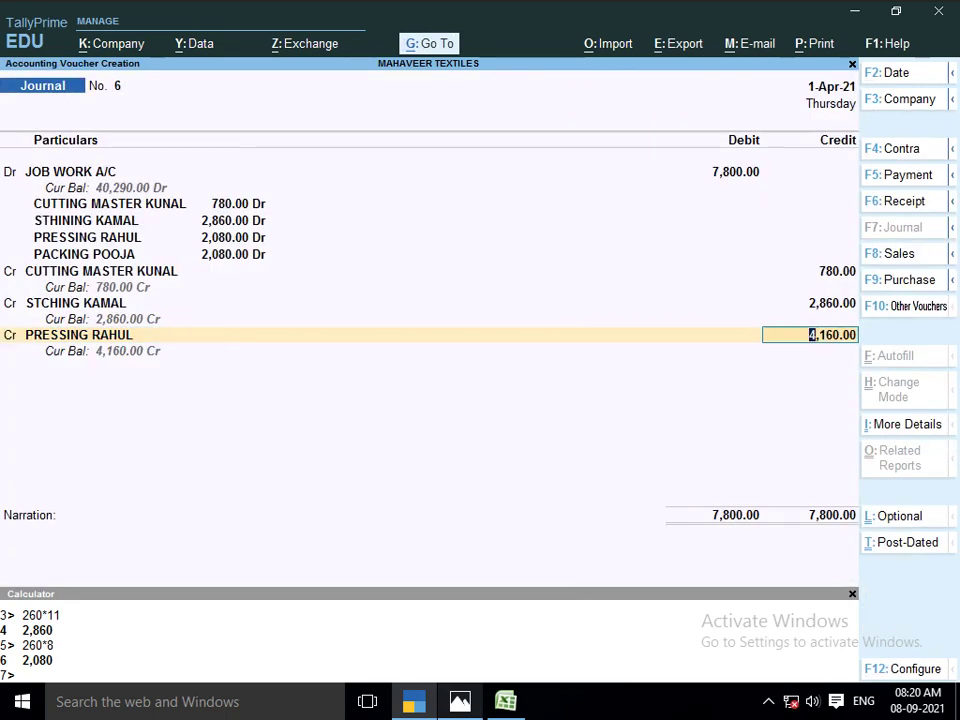
type("2080")
key("Return")
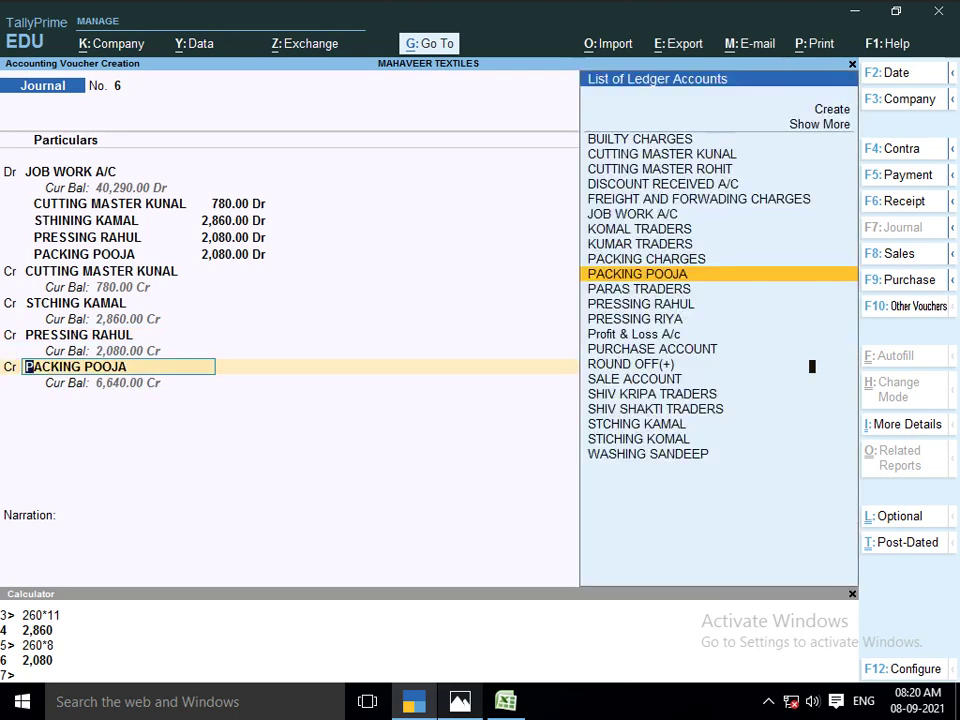
key("Return")
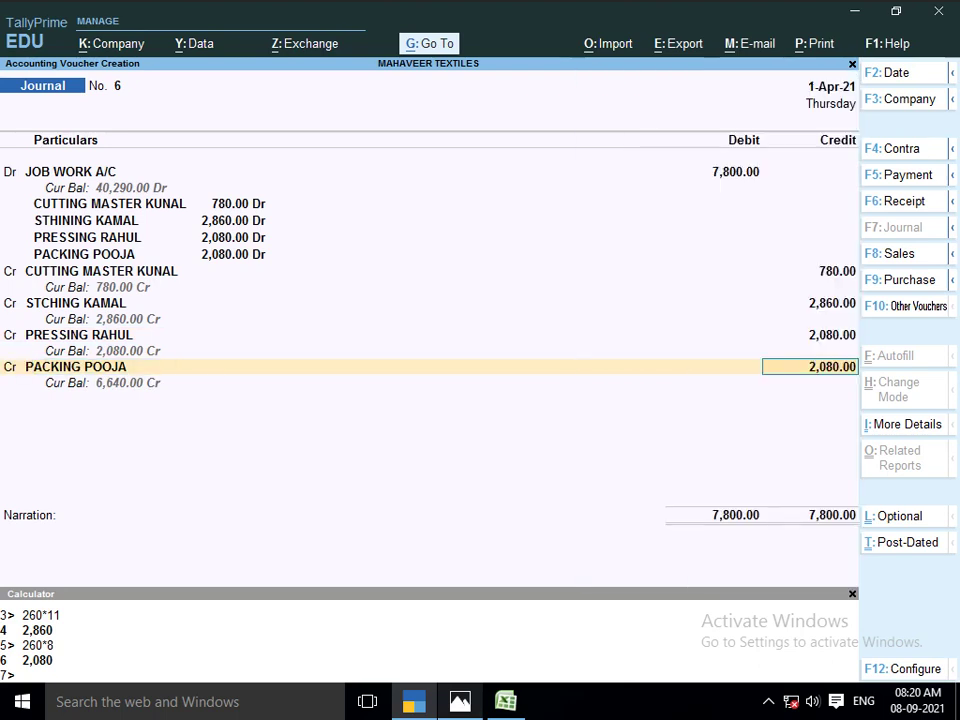
key("Return")
Enter the narration 'BEING JOB WORK LOT NO 1102' and accept journal voucher 6
type("BENG")
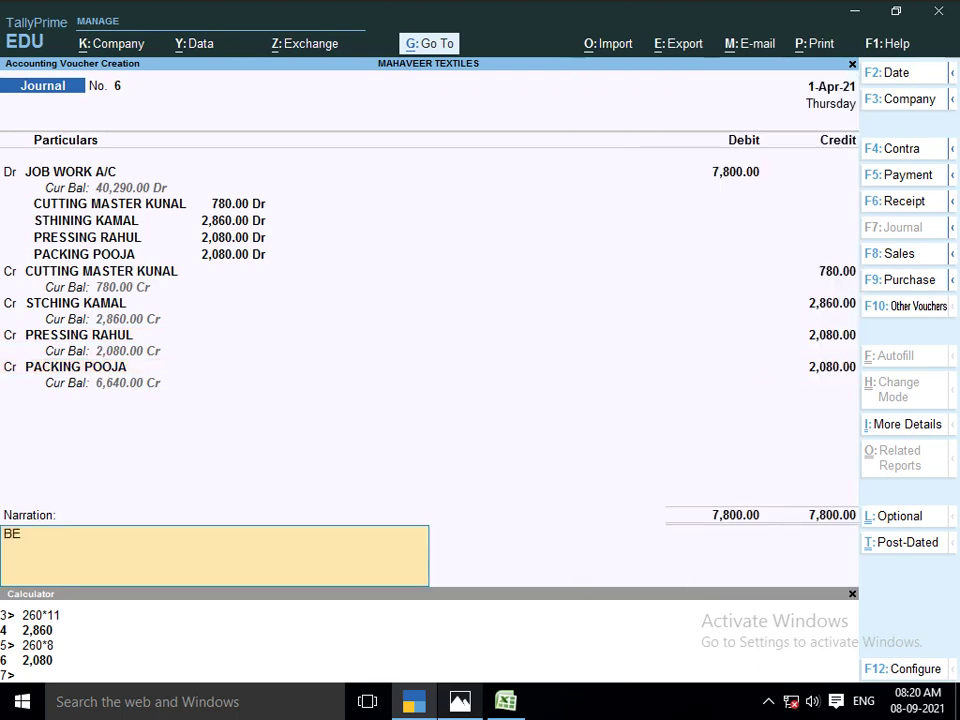
key("BackSpace")
key("BackSpace")
type("ING JOB WORK")
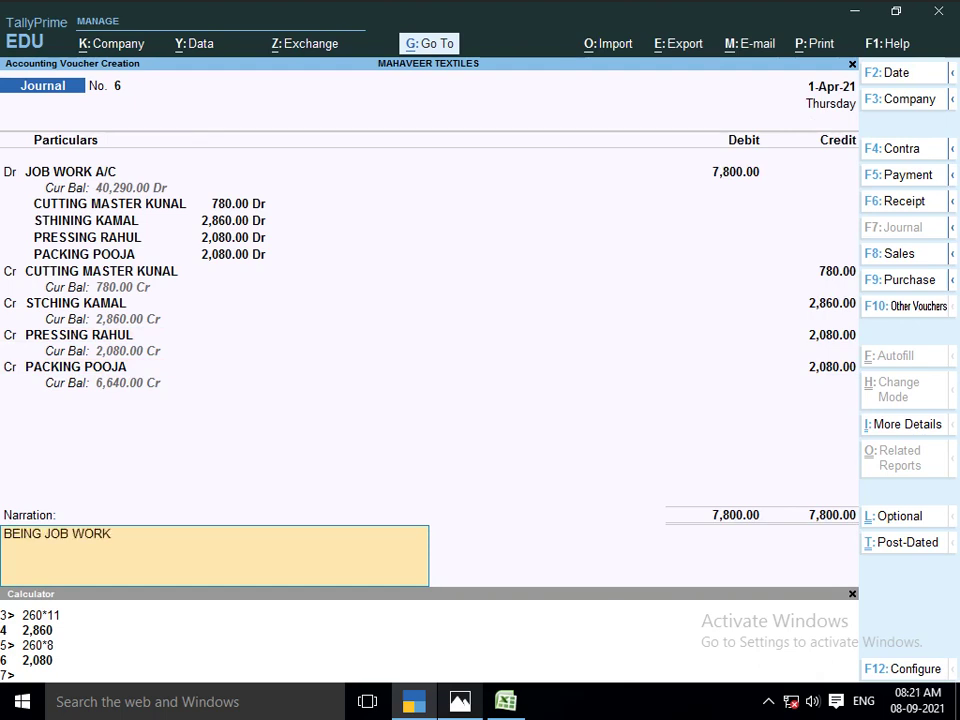
type(" LOT NO 1102")
key("Return")
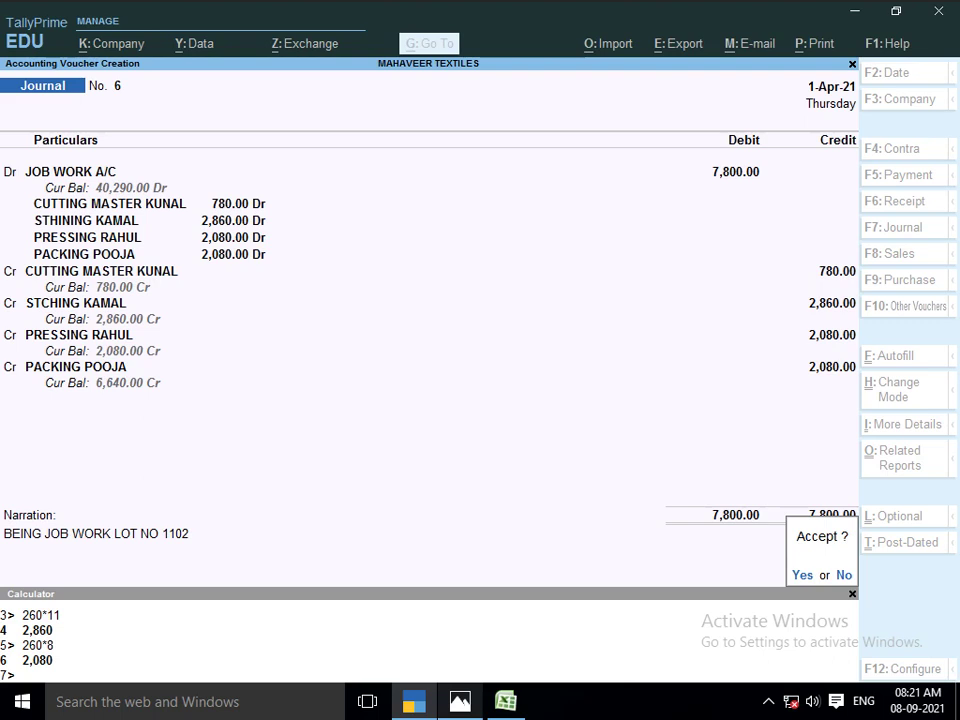
key("Return")
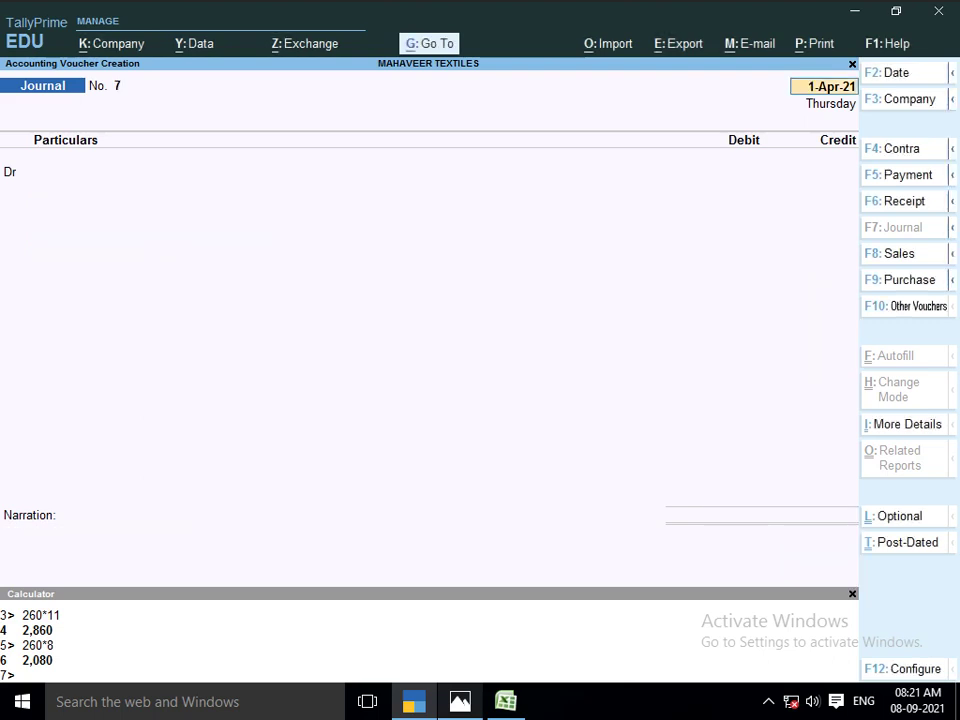
Quit voucher entry and open the Balance Sheet report from the main menu
key("Escape")
key("Escape")
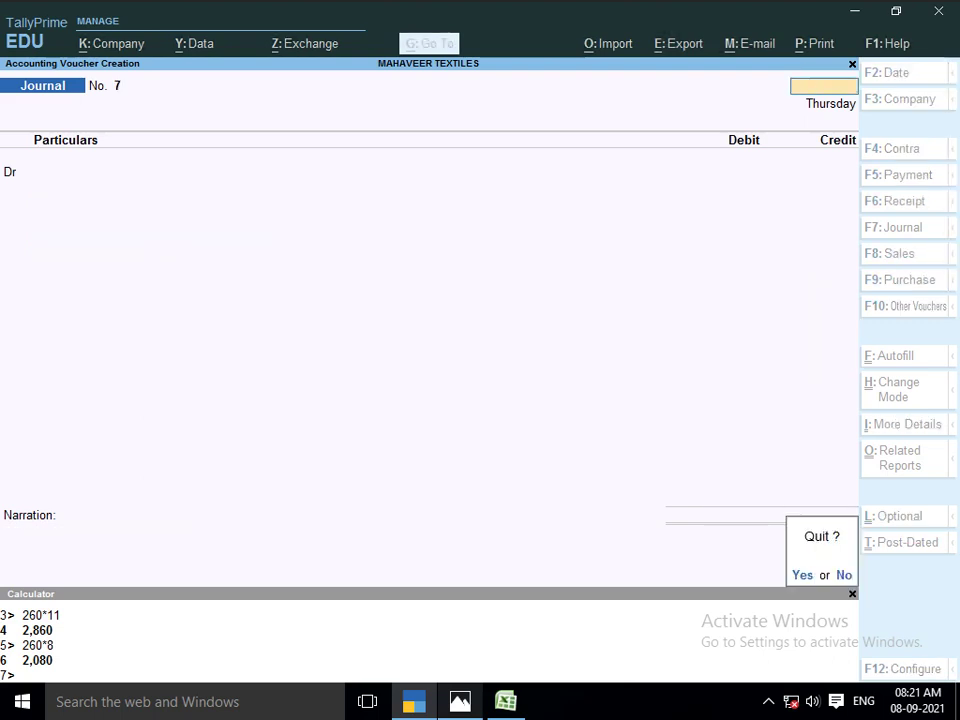
key("Return")
key("Up")
key("Down")
key("Down")
key("Down")
key("Down")
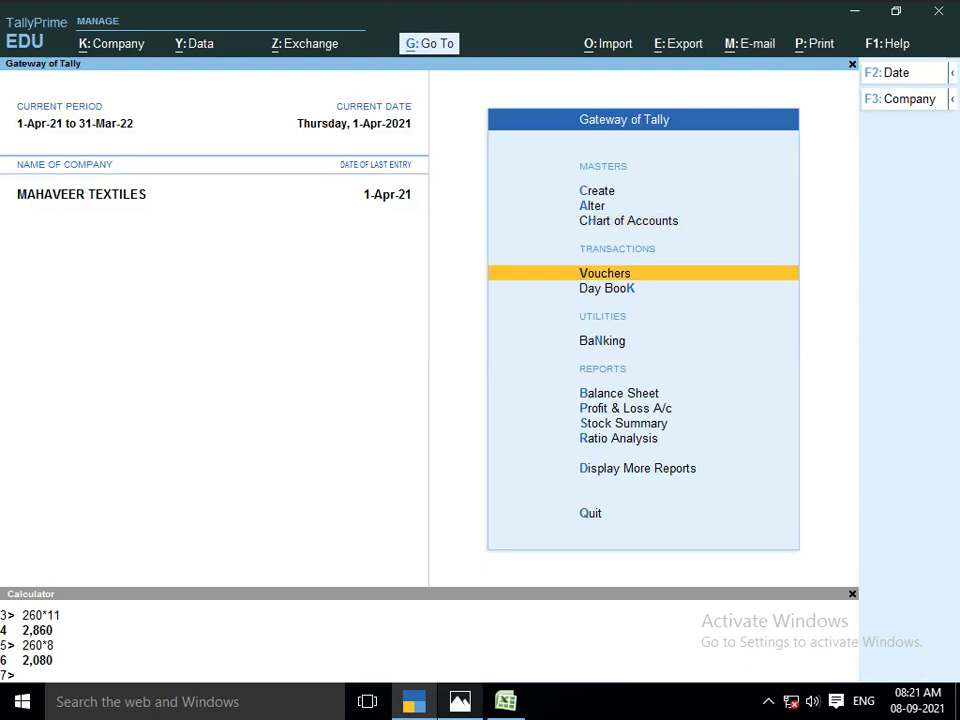
key("Up")
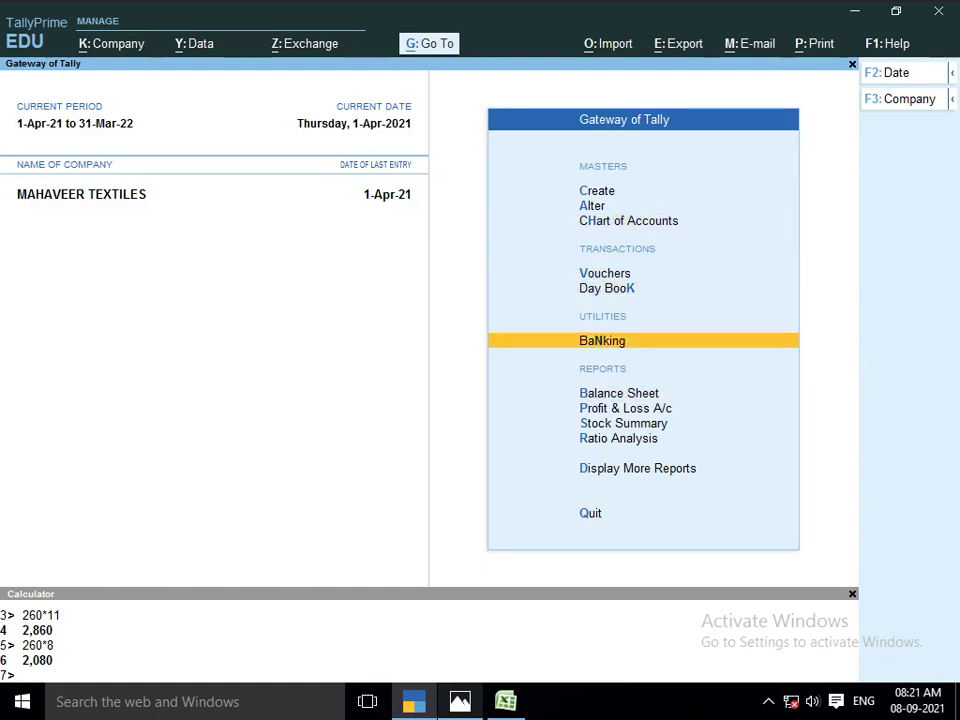
key("Return")
key("Down")
key("Down")
key("Down")
key("Escape")
key("Down")
key("Down")
key("Up")
key("Return")
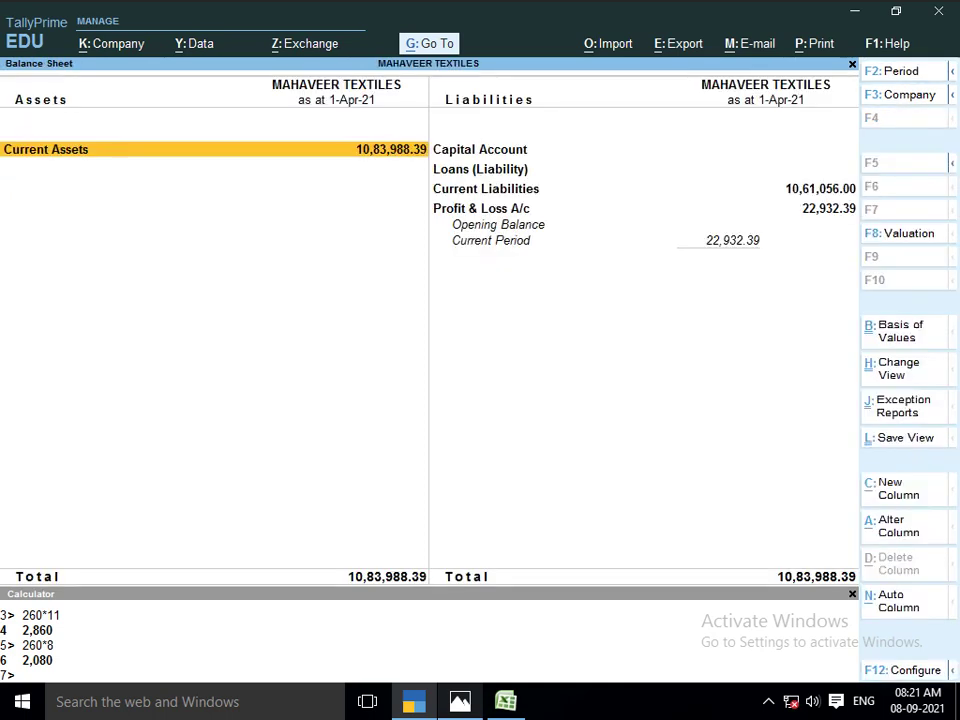
Drill through Current Liabilities and Sundry Creditors to review JOB WORKER balances of 40,290.00
key("Right")
key("Down")
key("Down")
key("Return")
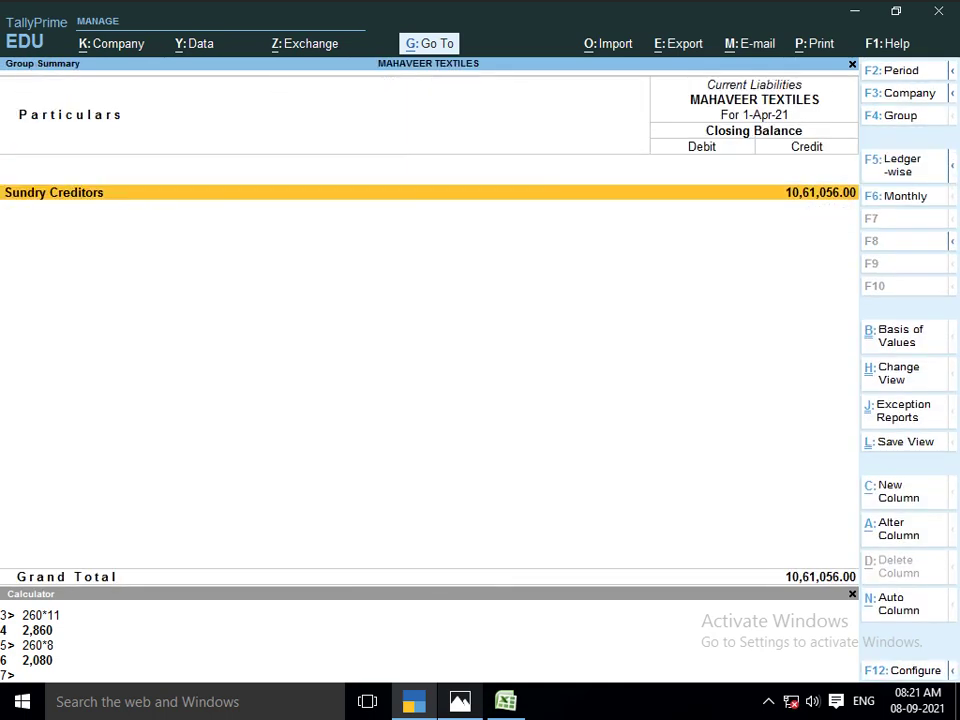
key("Return")
key("Down")
key("Down")
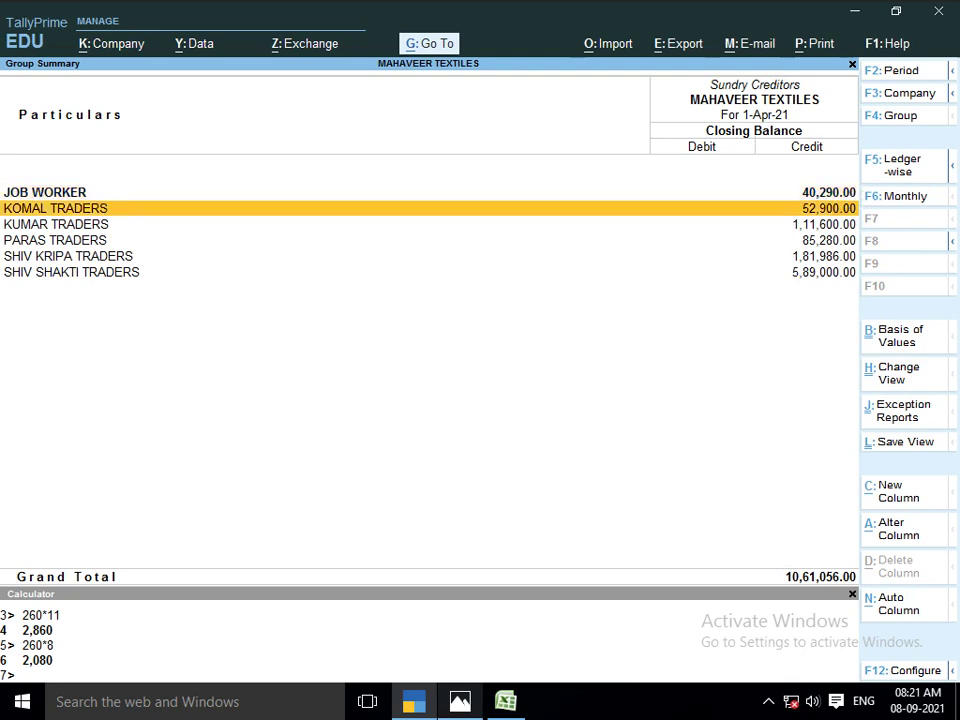
key("Up")
key("Up")
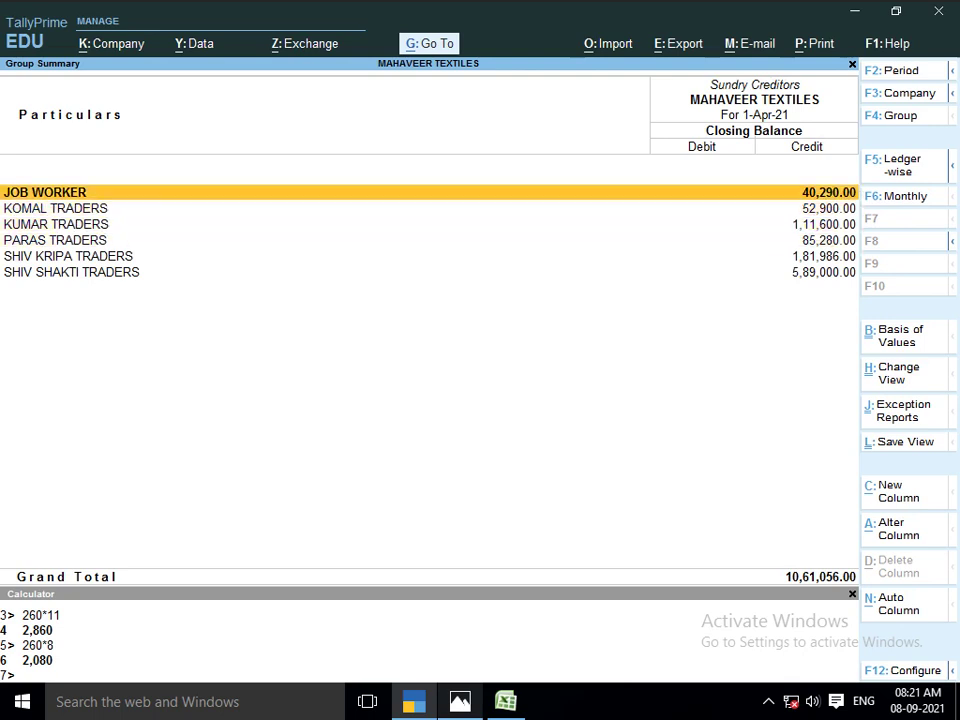
key("Return")
key("Down")
key("Down")
key("Down")
key("Down")
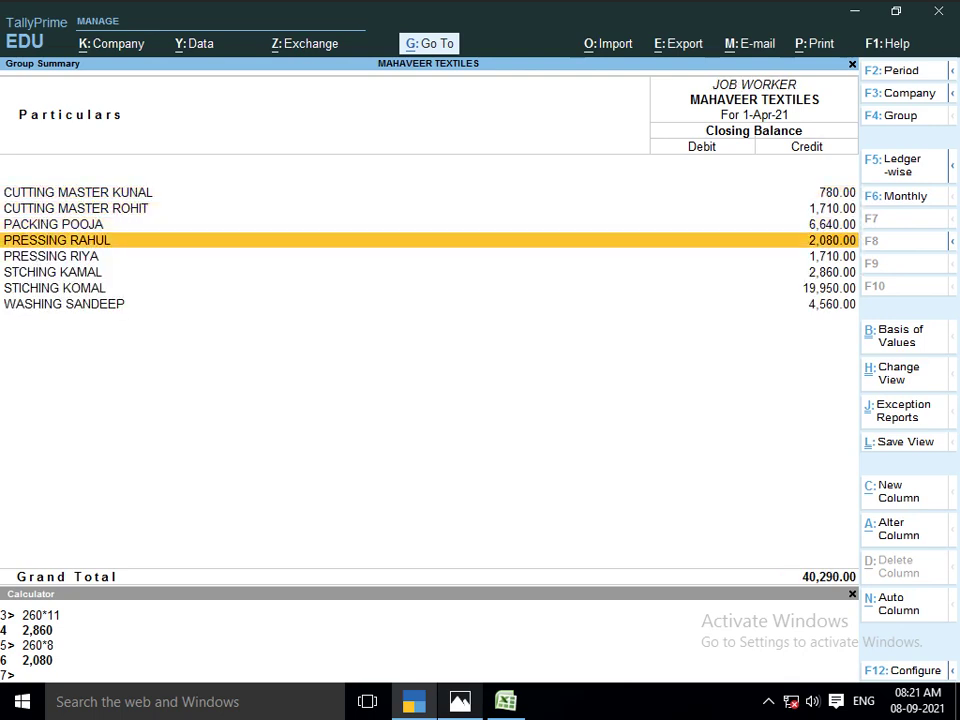
key("Down")
key("Down")
key("Down")
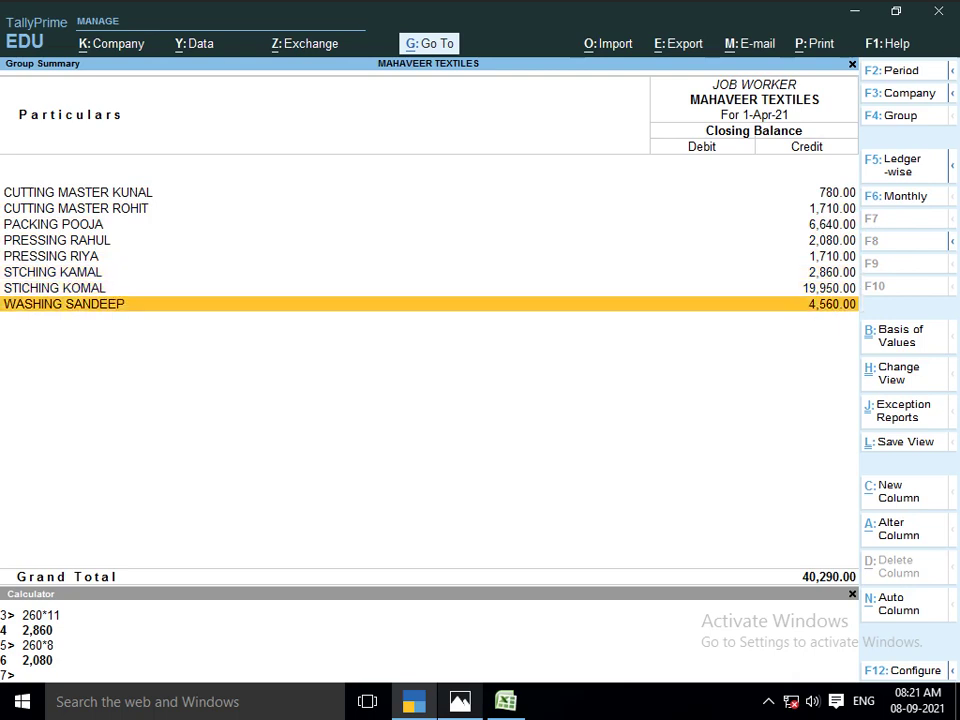
key("Up")
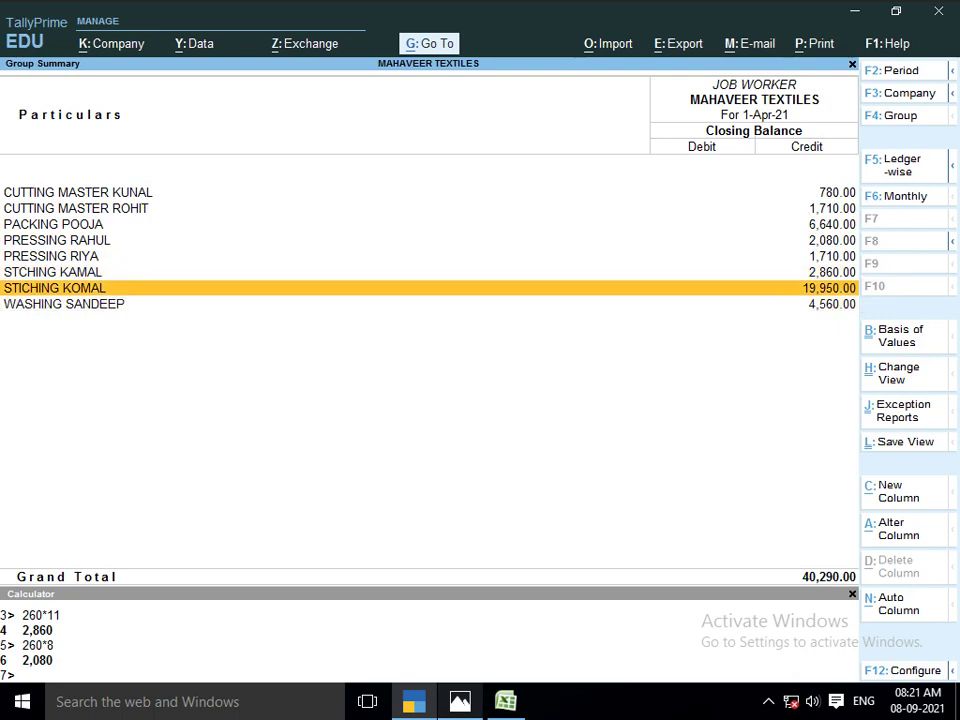
key("Up")
key("Up")
key("Up")
key("Up")
key("Up")
key("Up")
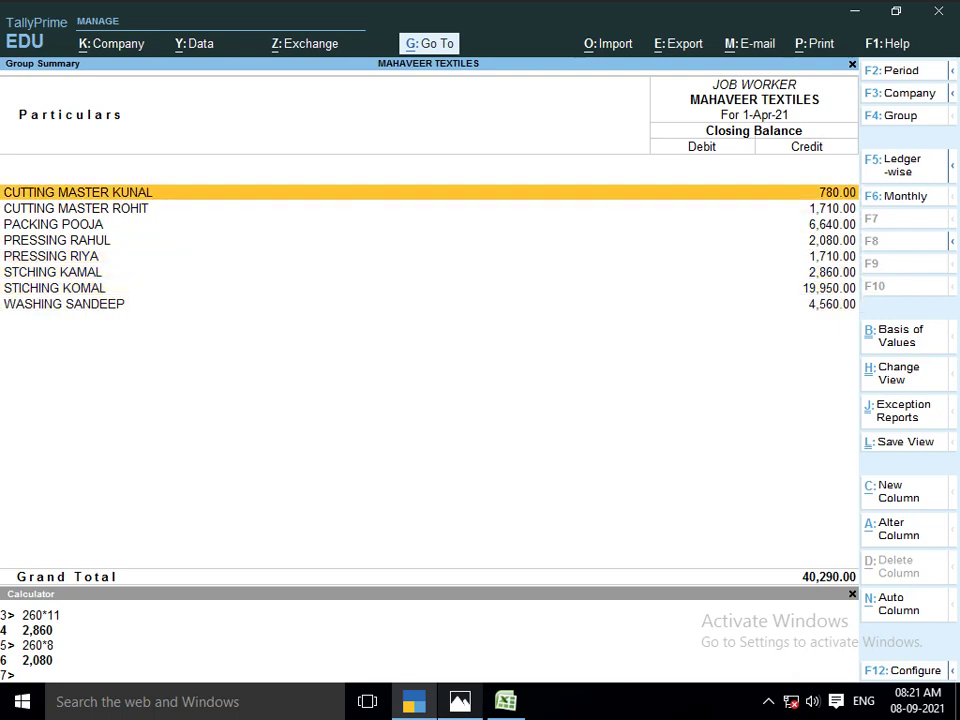
key("Escape")
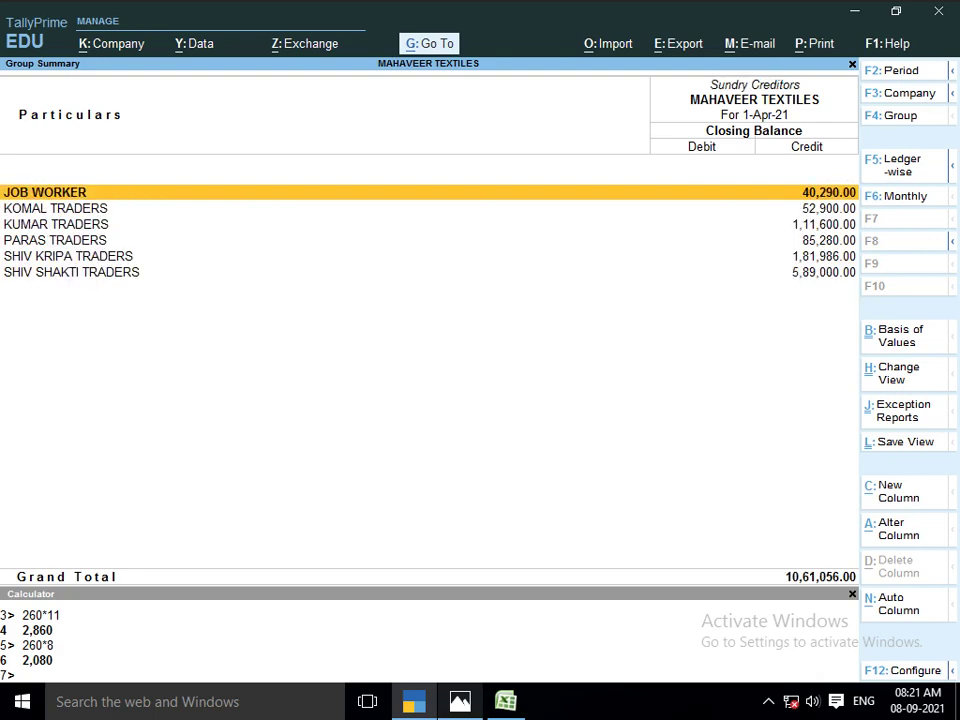
key("Escape")
Look over the Lot No. 1103 details sheet, then return to the Gateway of Tally
key("alt+Tab")
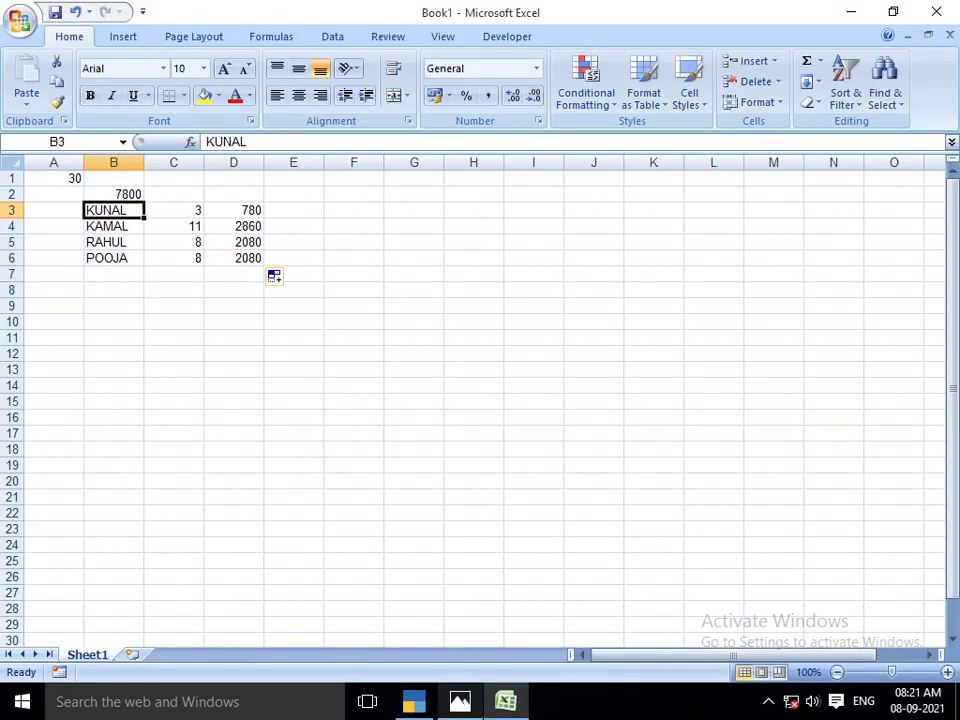
key("alt+Tab")
key("alt+Tab")
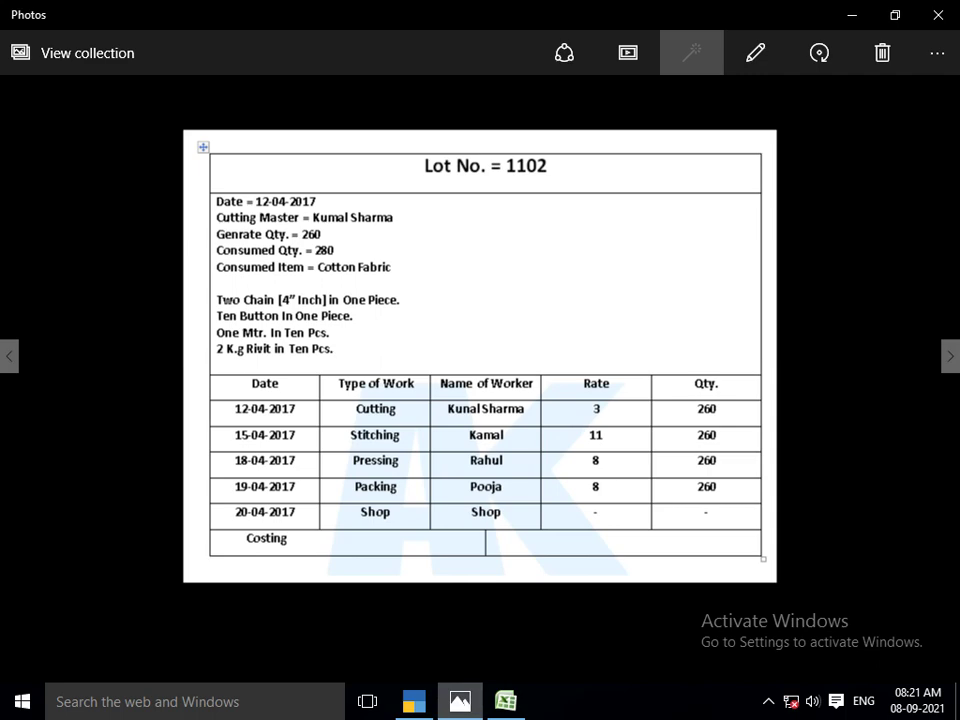
key("Right")
key("alt+Tab")
key("alt+Tab")
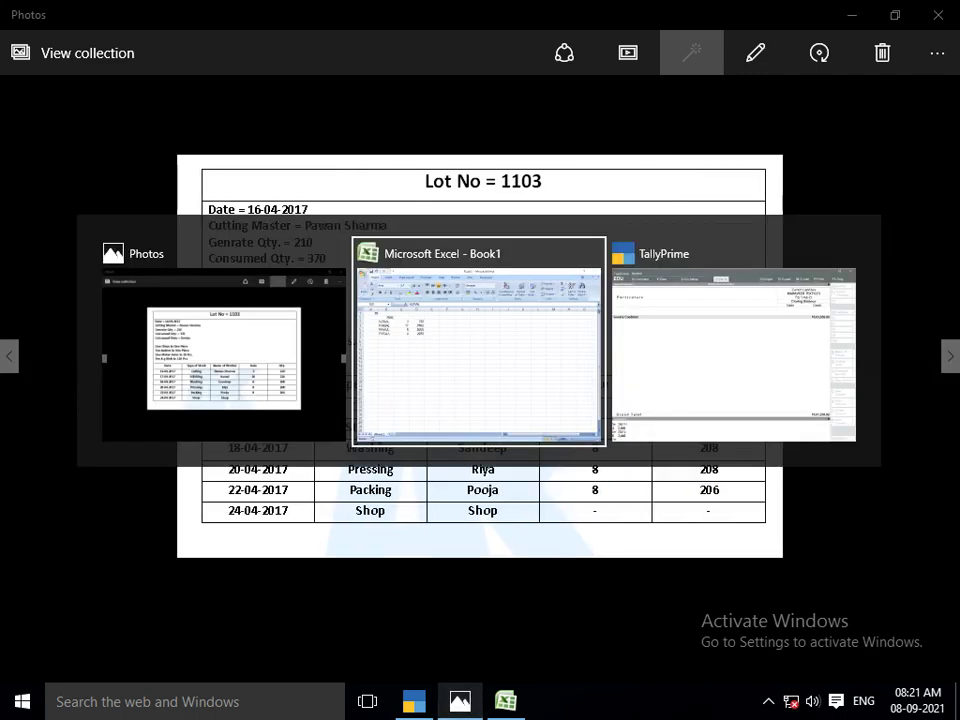
key("Escape")
key("Escape")
key("Escape")
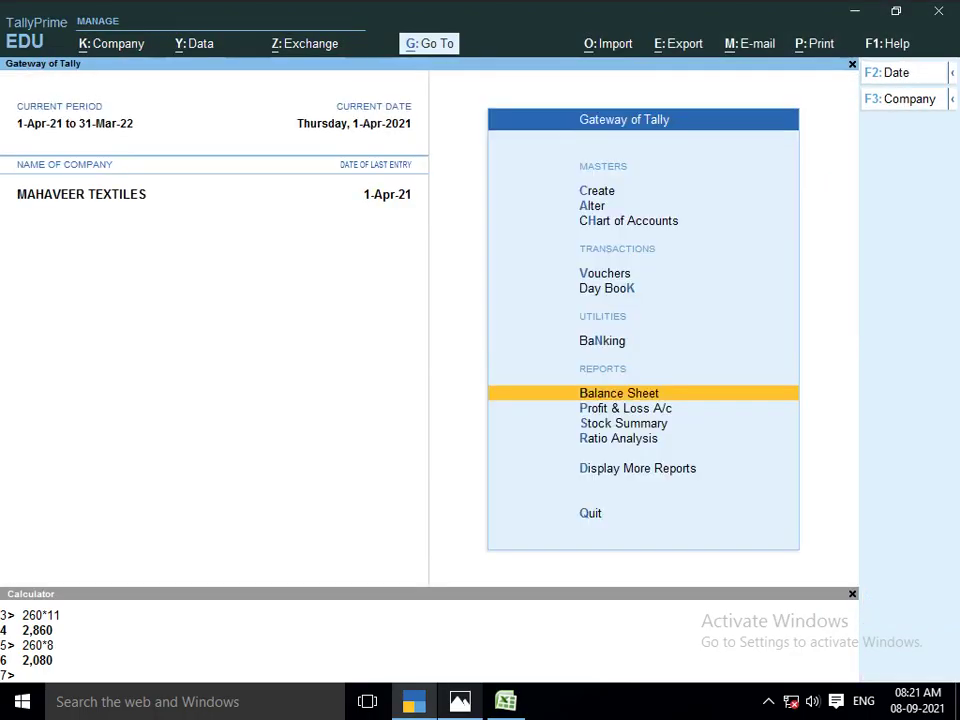
Start a new Stock Journal voucher from voucher entry
key("n")
key("Down")
key("Down")
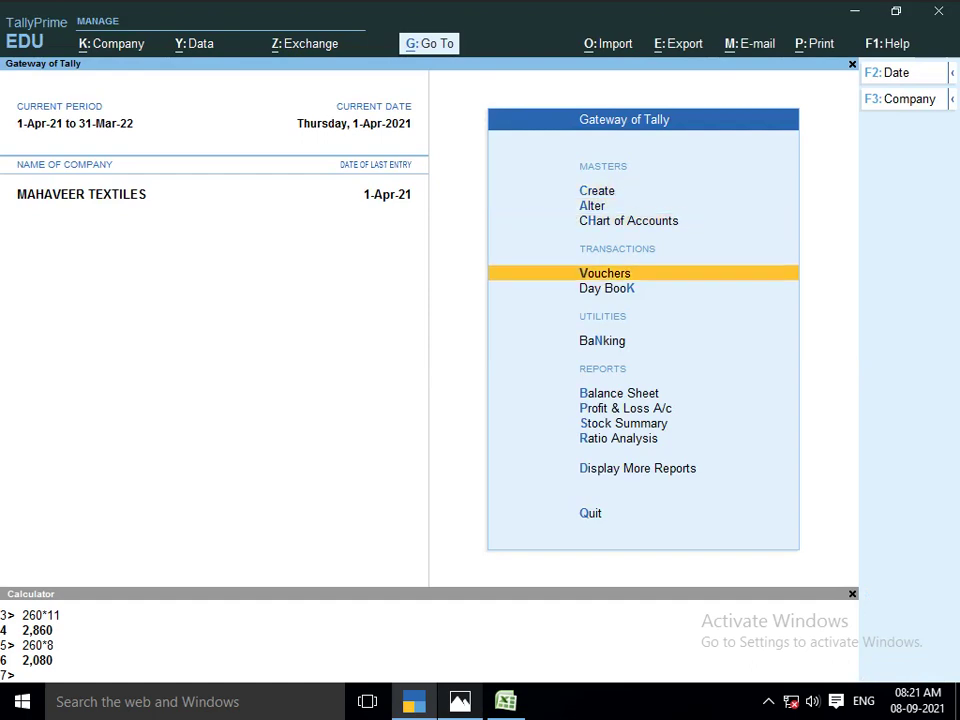
key("Return")
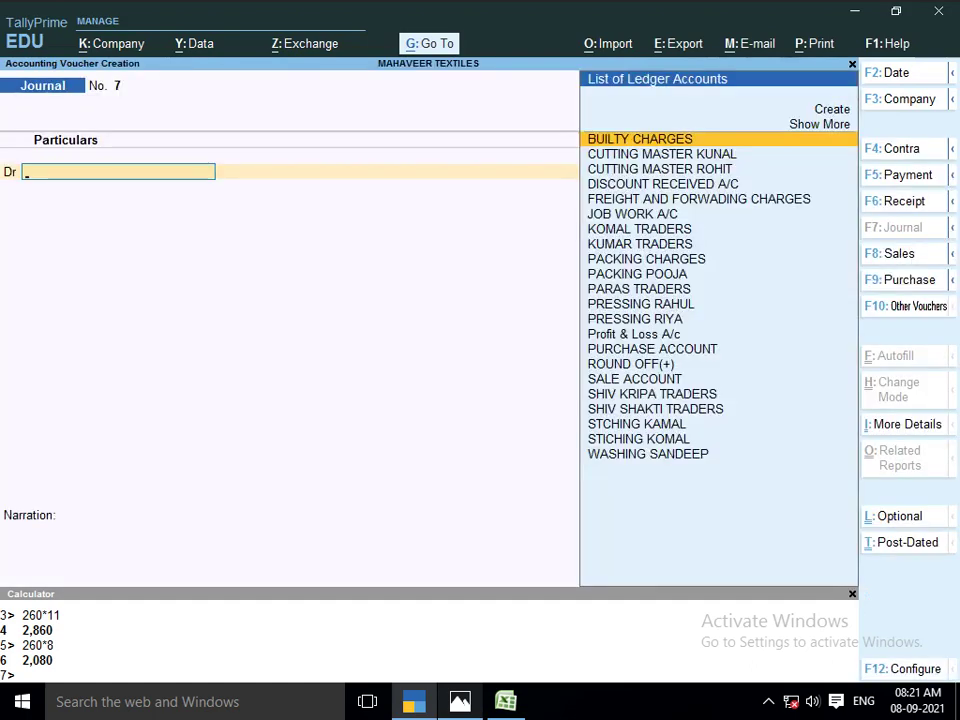
key("Escape")
key("Return")
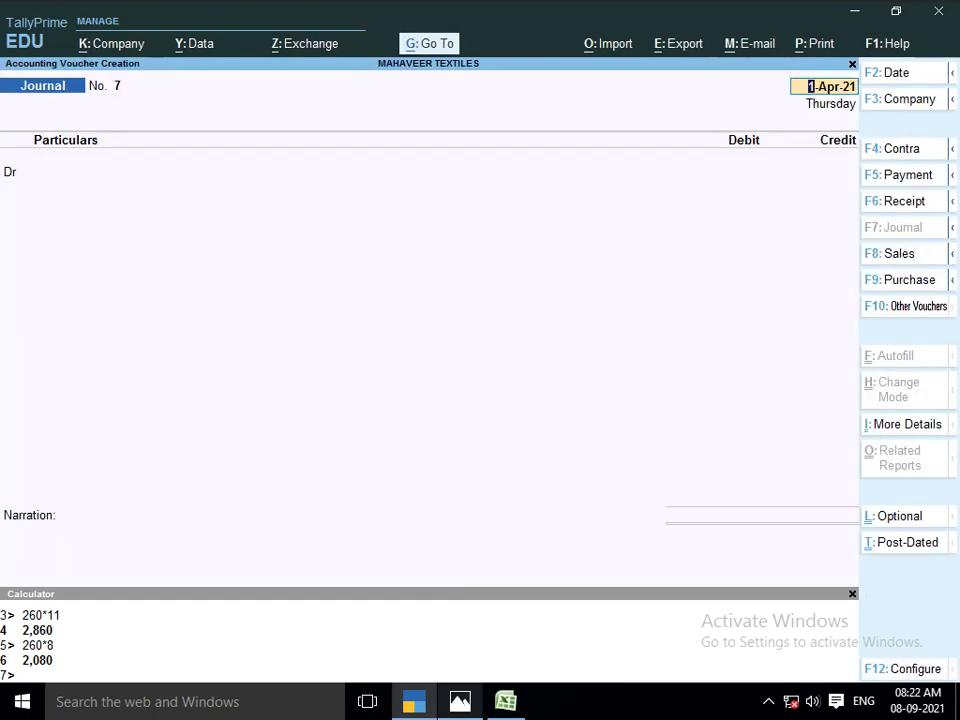
key("F9")
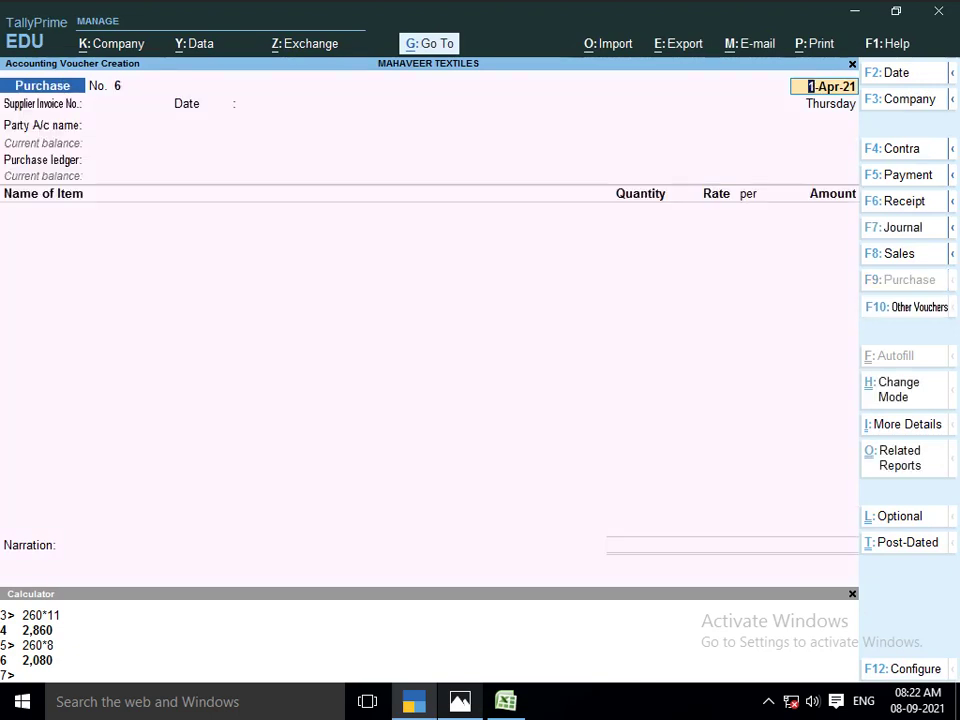
key("F10")
key("Down")
key("Down")
key("Down")
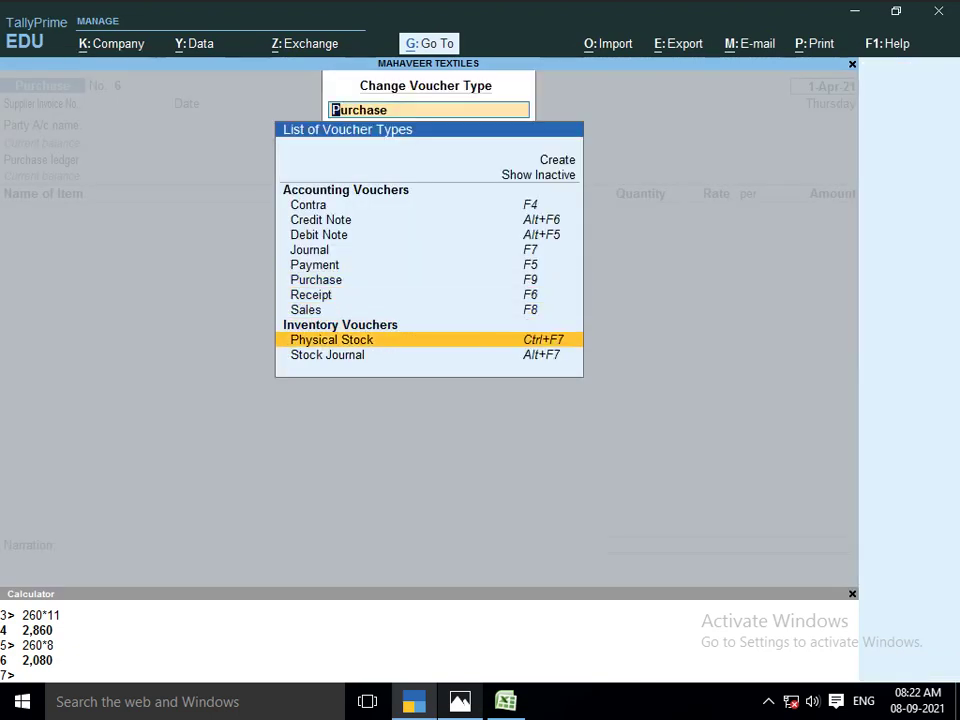
key("Down")
key("Return")
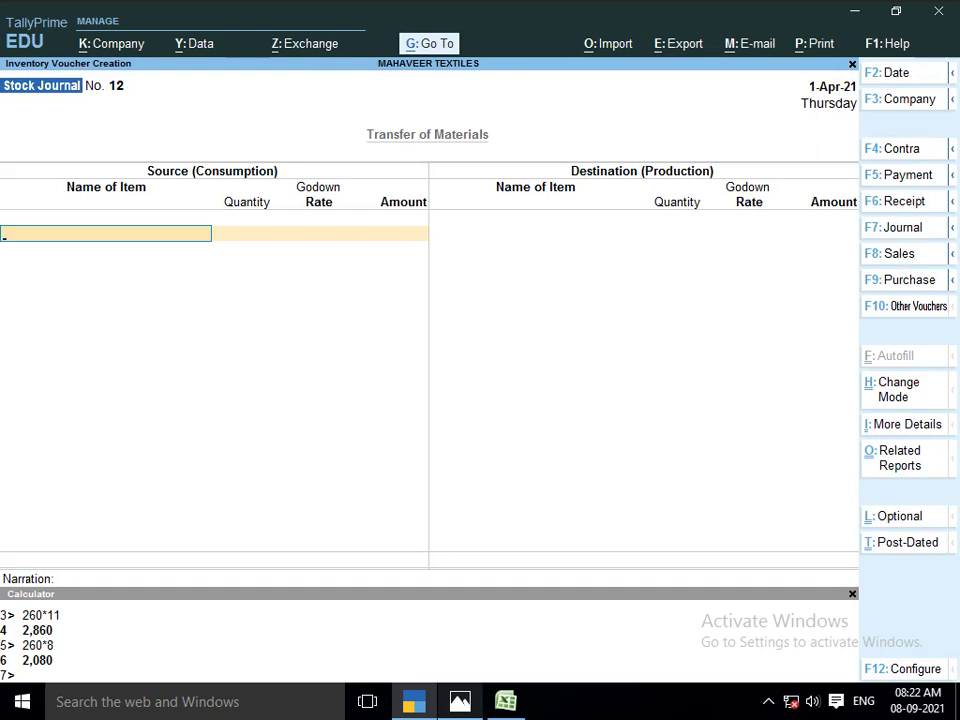
Consume 370 MTR of DENIM FABRICS from Main Location at 23.33/MTR
key("alt+Tab")
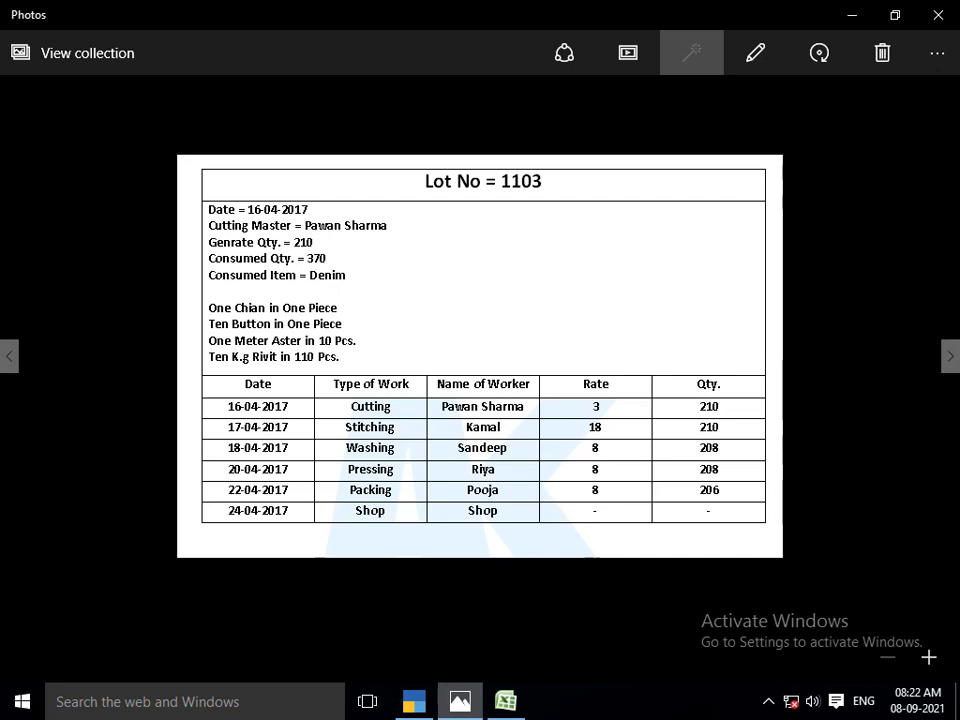
key("alt+Tab")
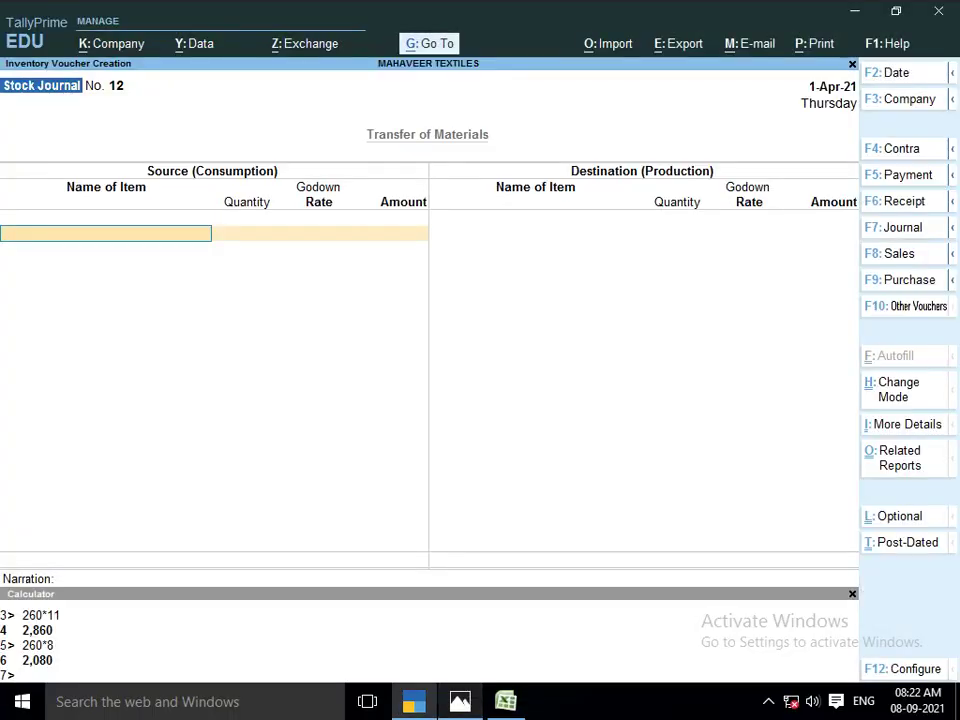
type("DENIM")
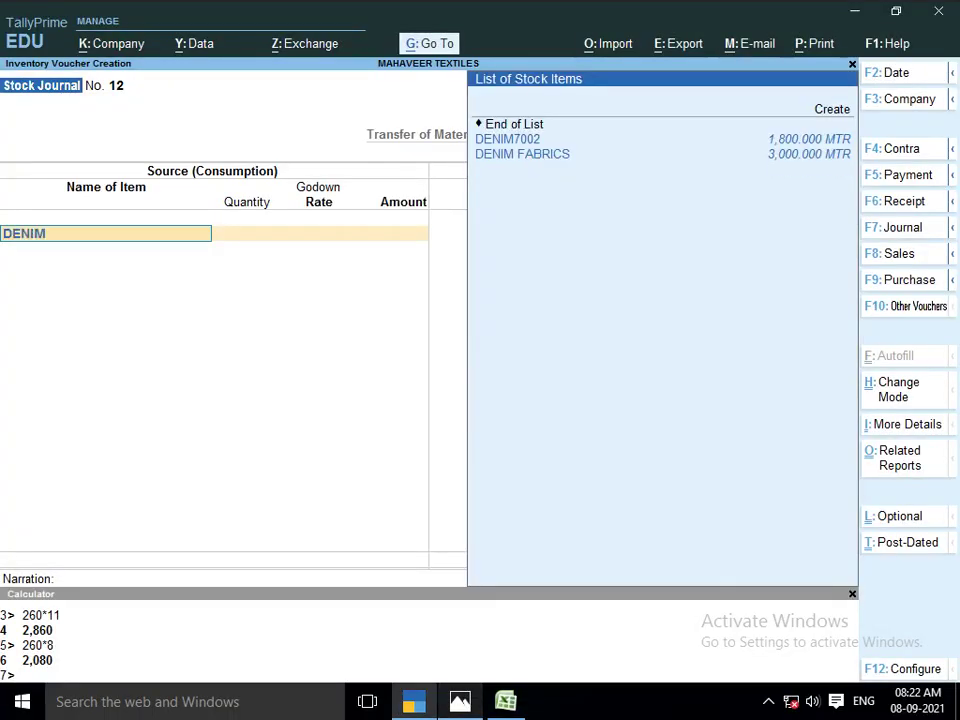
key("Down")
key("Down")
key("Return")
key("Return")
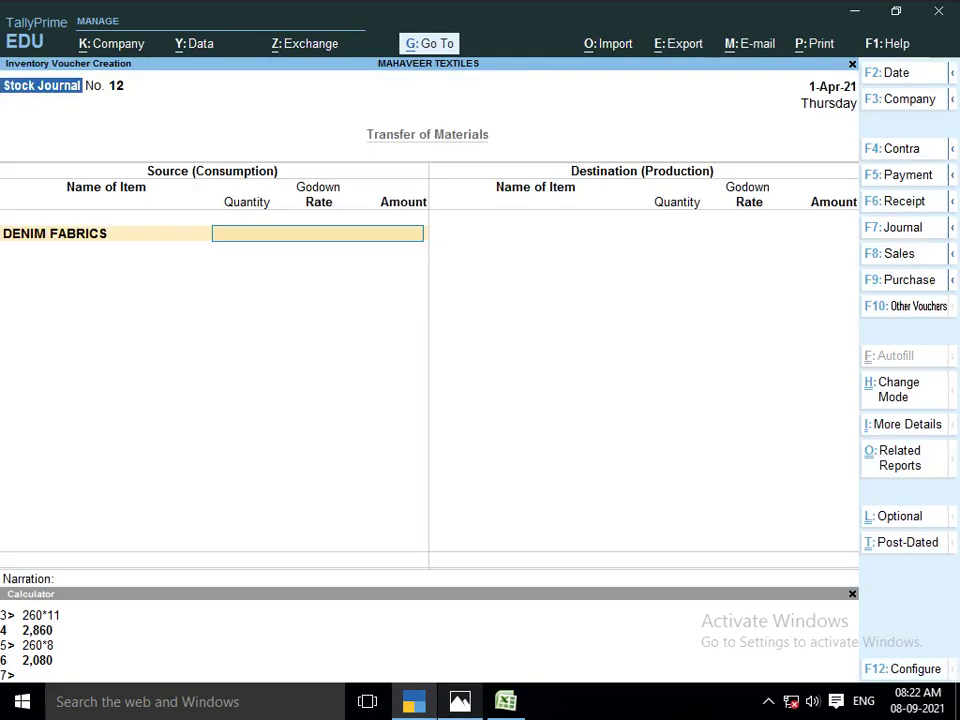
key("alt+Tab")
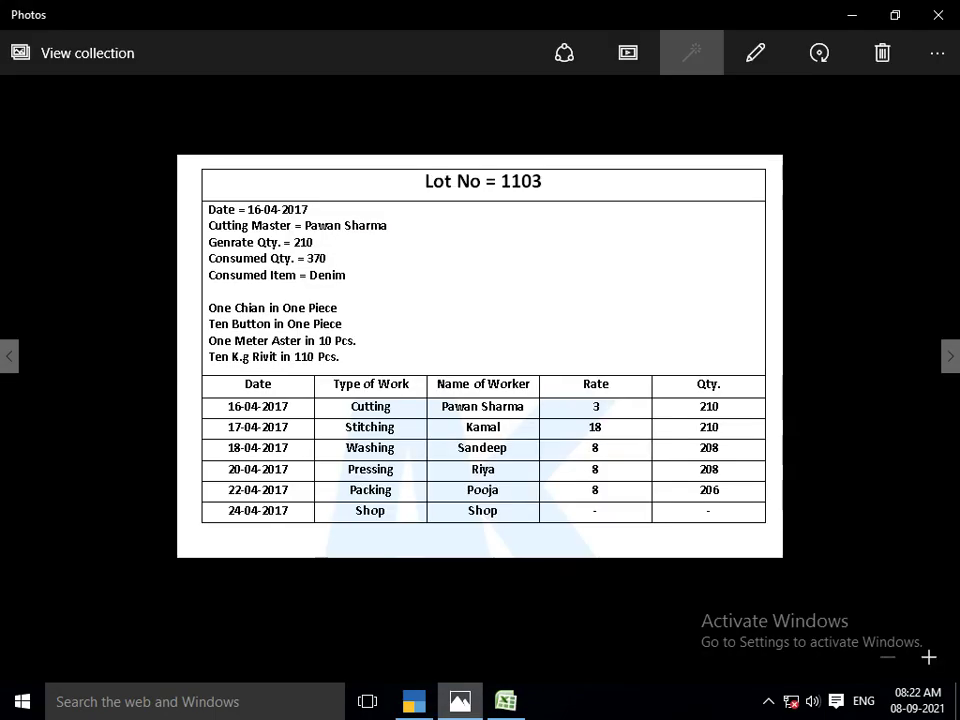
key("alt+Tab")
type("3")
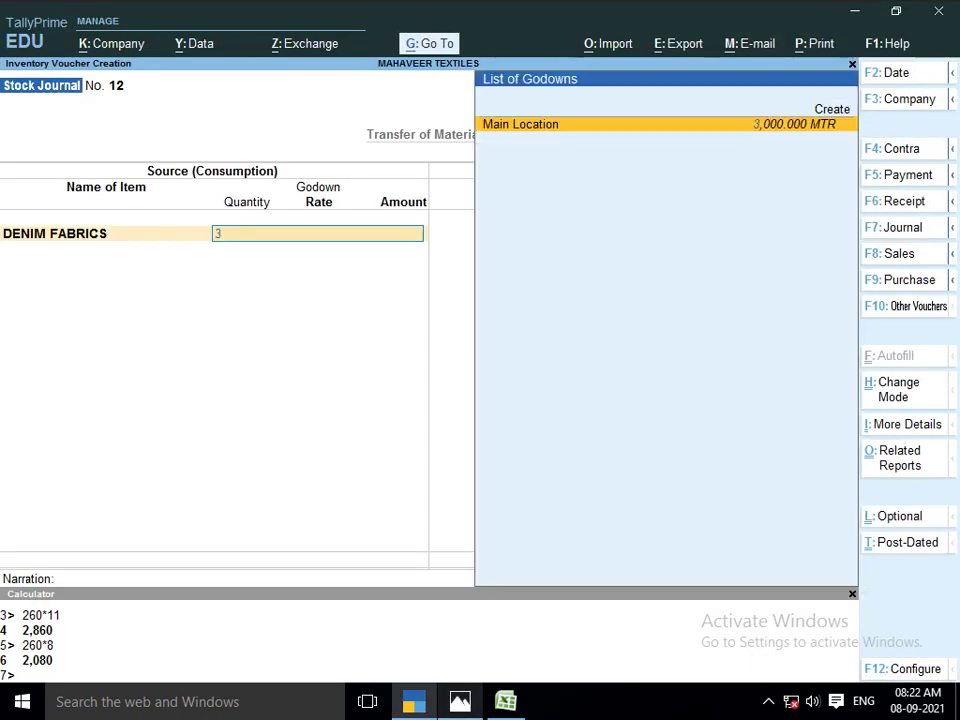
key("Return")
type("370")
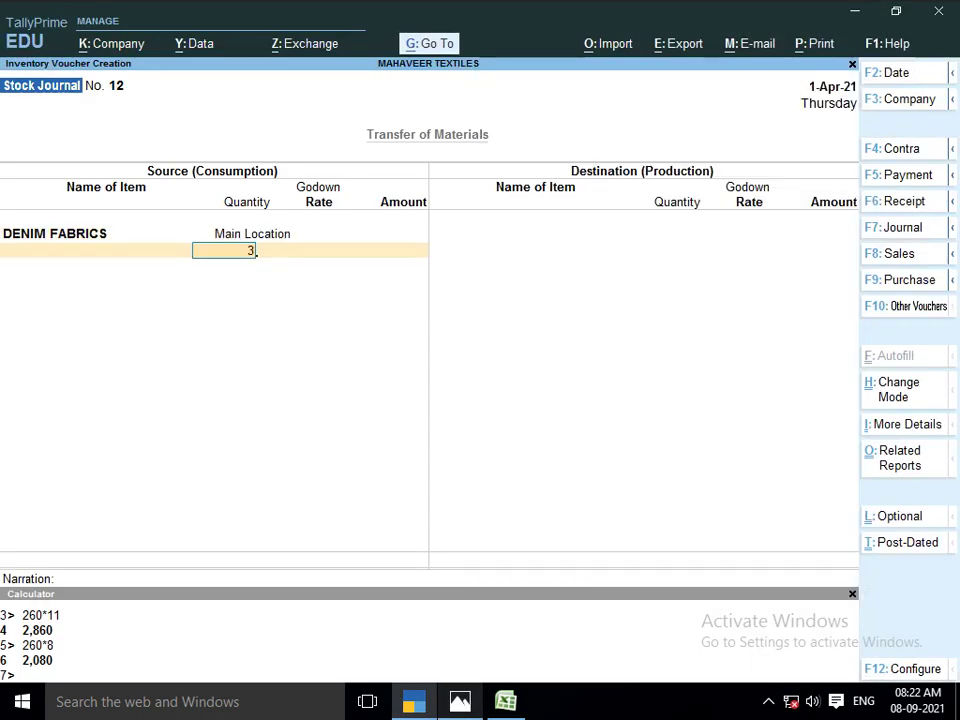
key("Return")
key("Return")
key("Return")
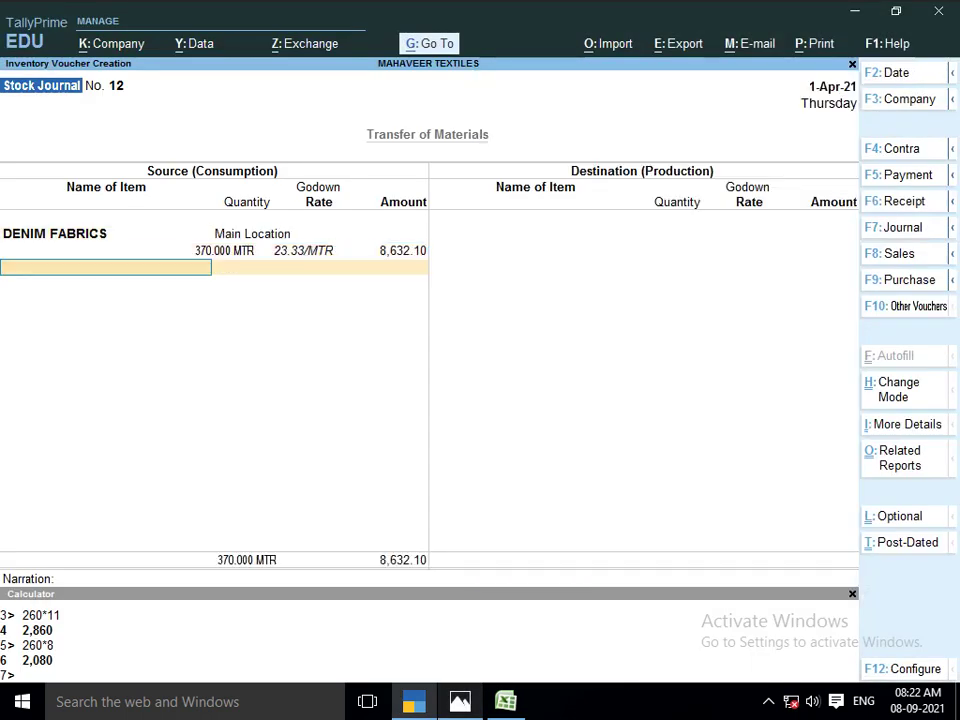
key("alt+Tab")
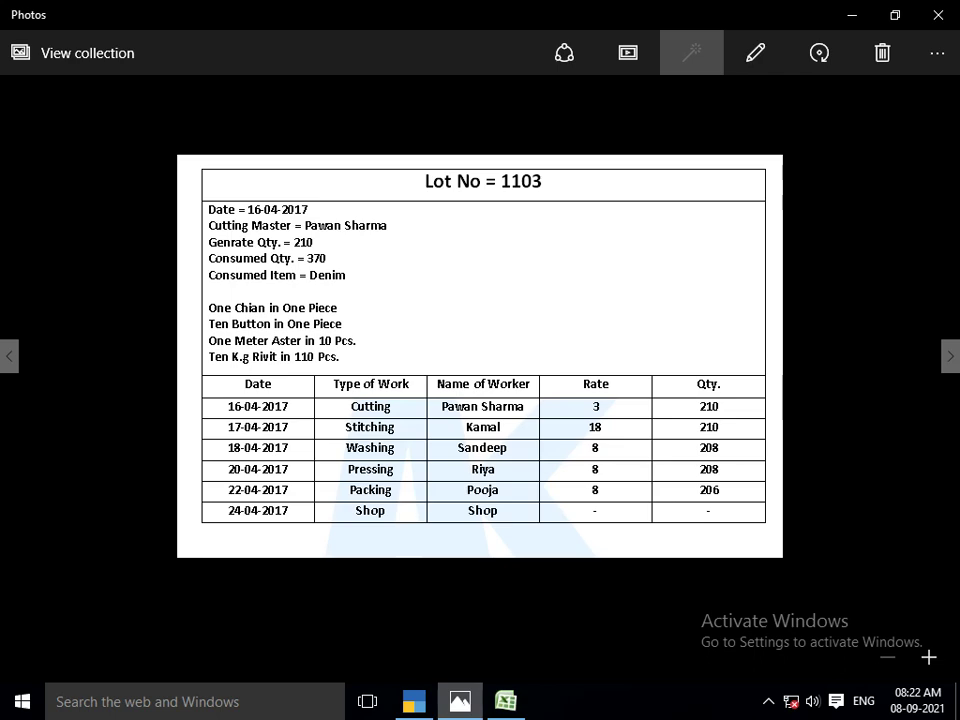
Consume 210 PCS of CHAIN 4.0 from Main Location
key("alt+Tab")
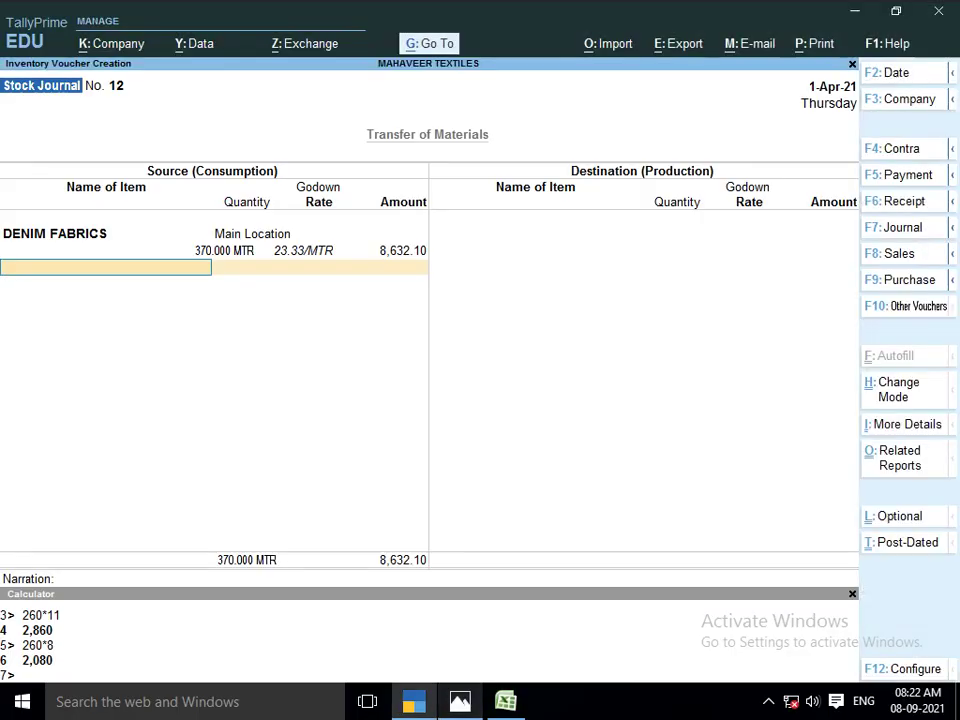
type("CHAIN")
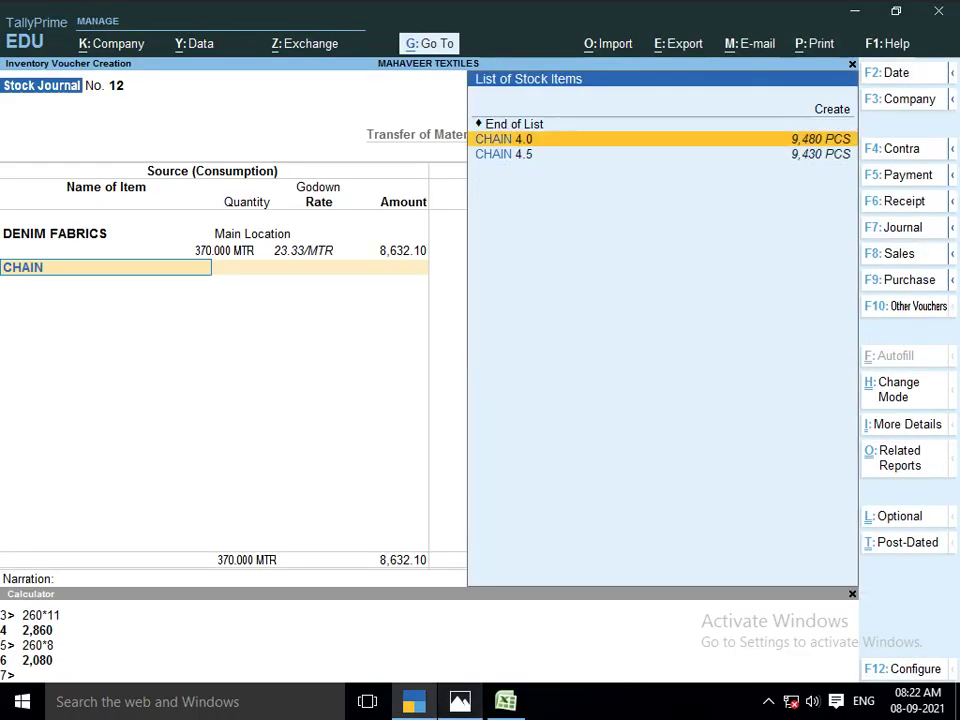
key("Return")
key("Return")
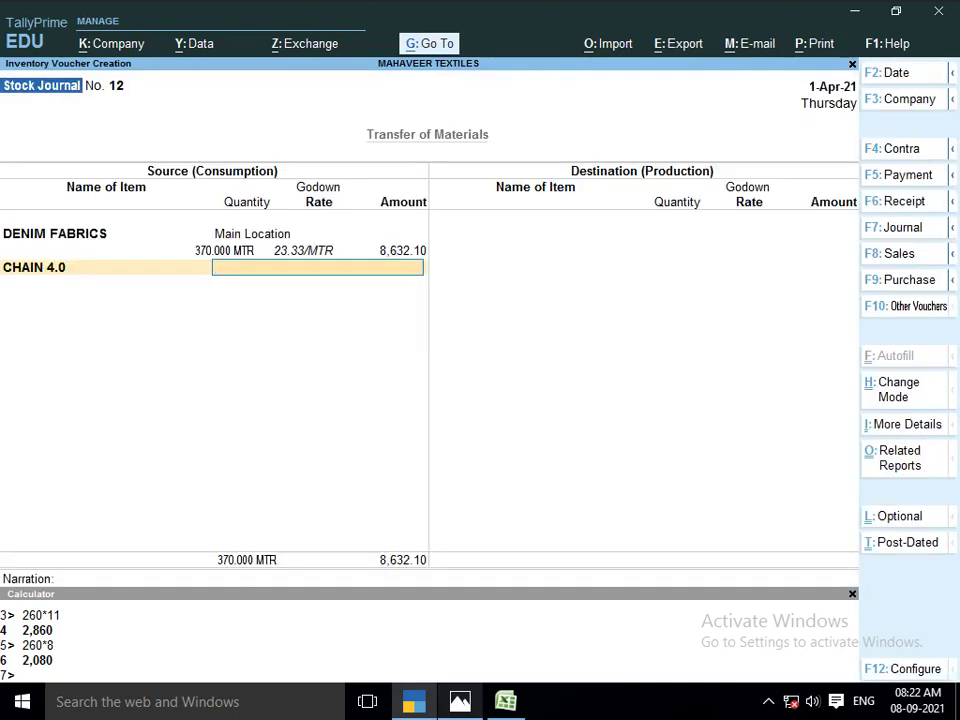
type("ma")
key("Return")
type("210")
key("Return")
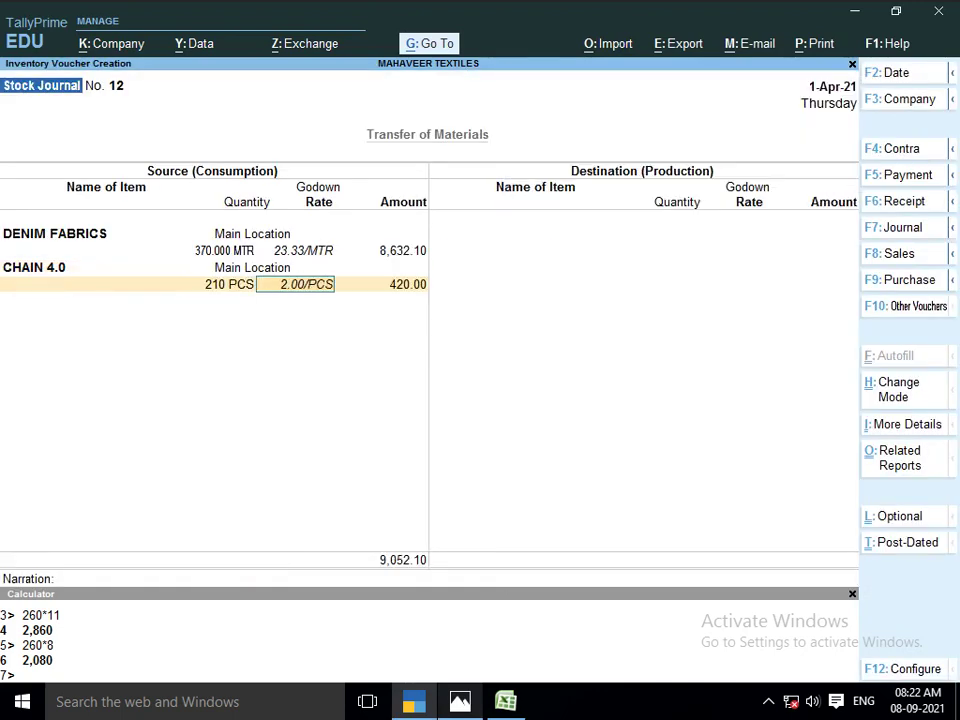
key("Return")
key("Return")
key("alt+Tab")
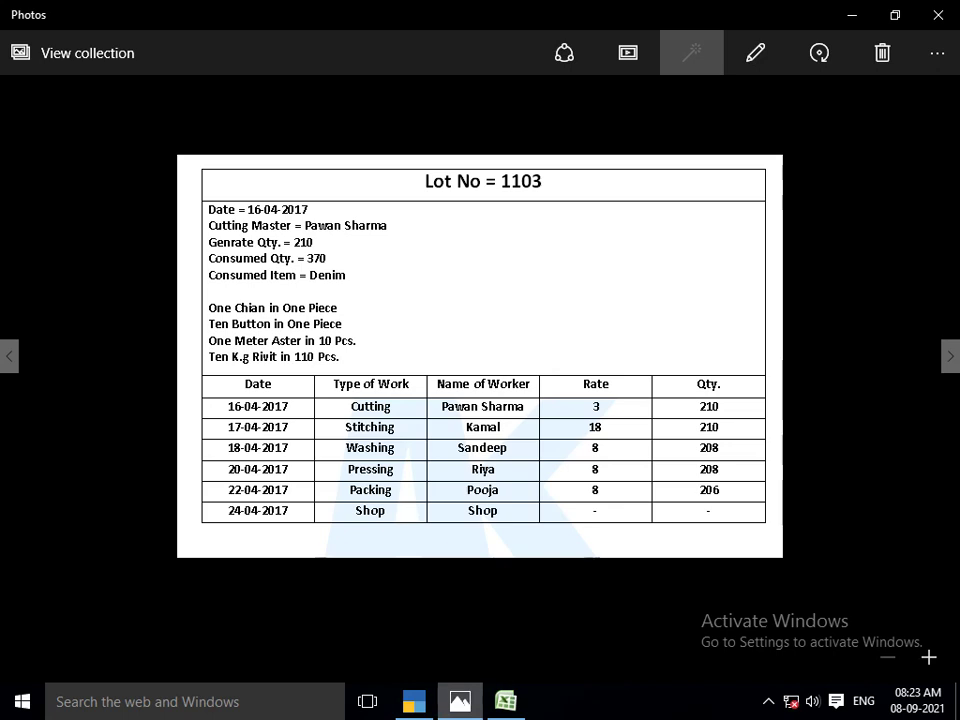
Consume 2,100 PCS of BUTTON from Main Location
key("alt+Tab")
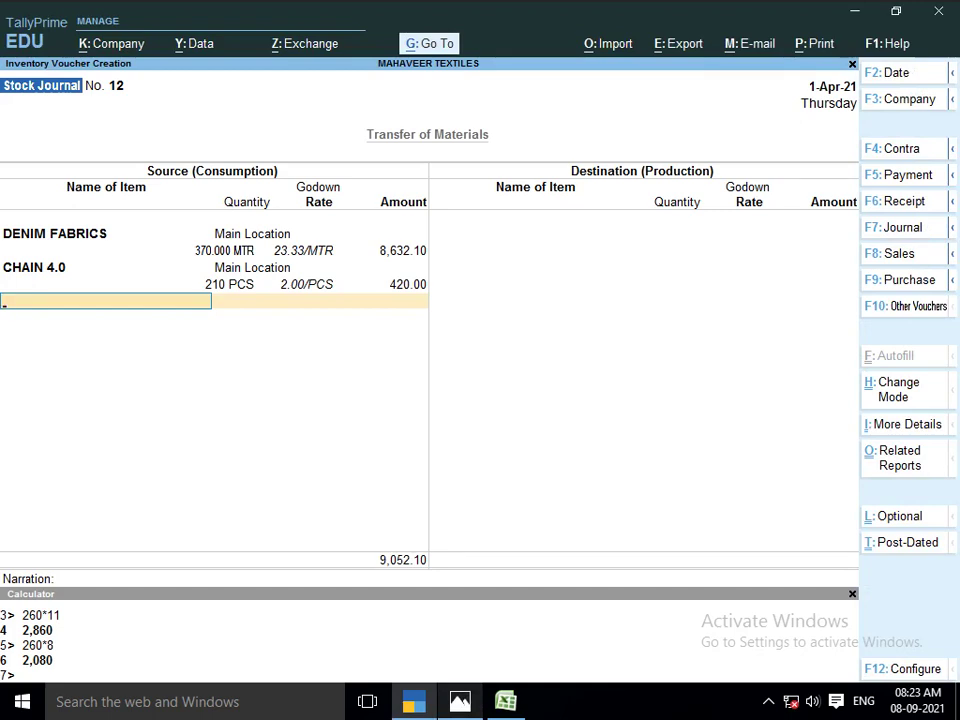
type("BUT")
key("Return")
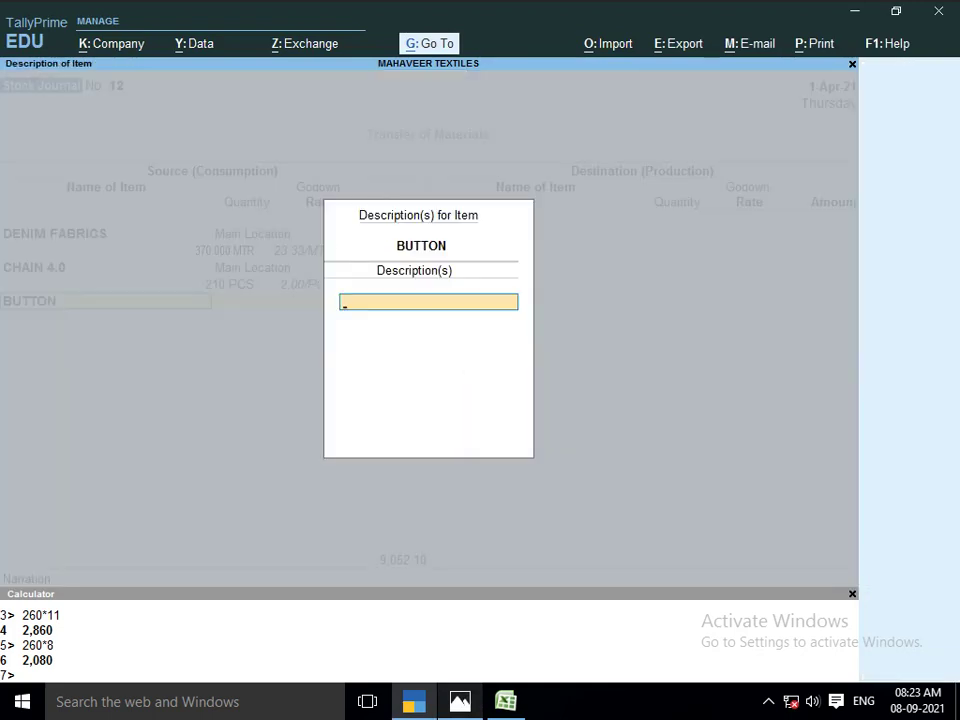
key("Return")
type("MA")
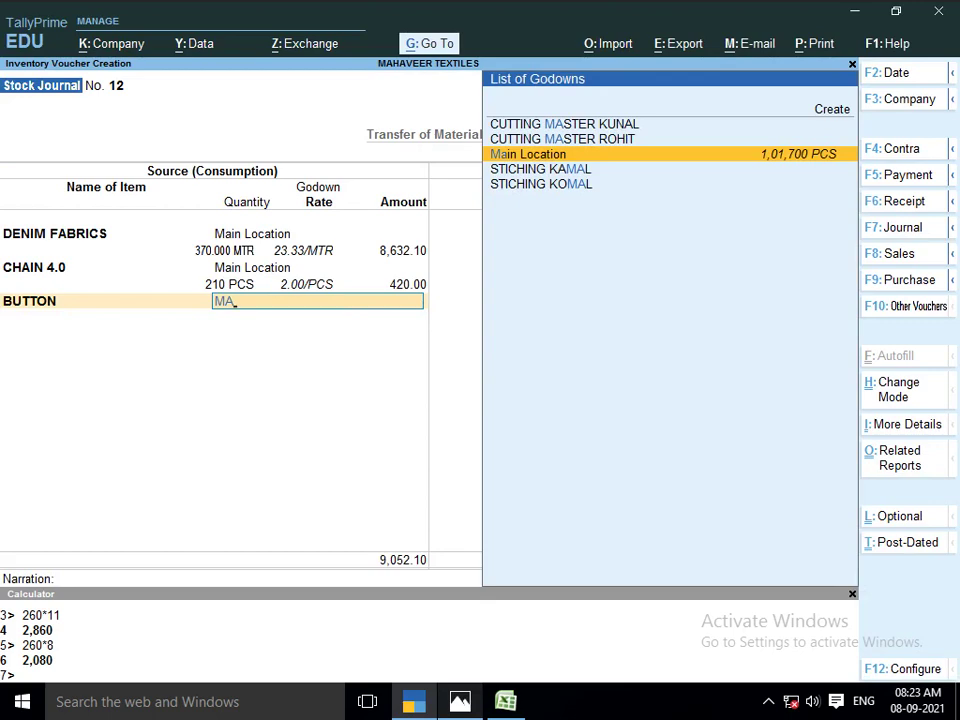
key("Return")
type("2100")
key("Return")
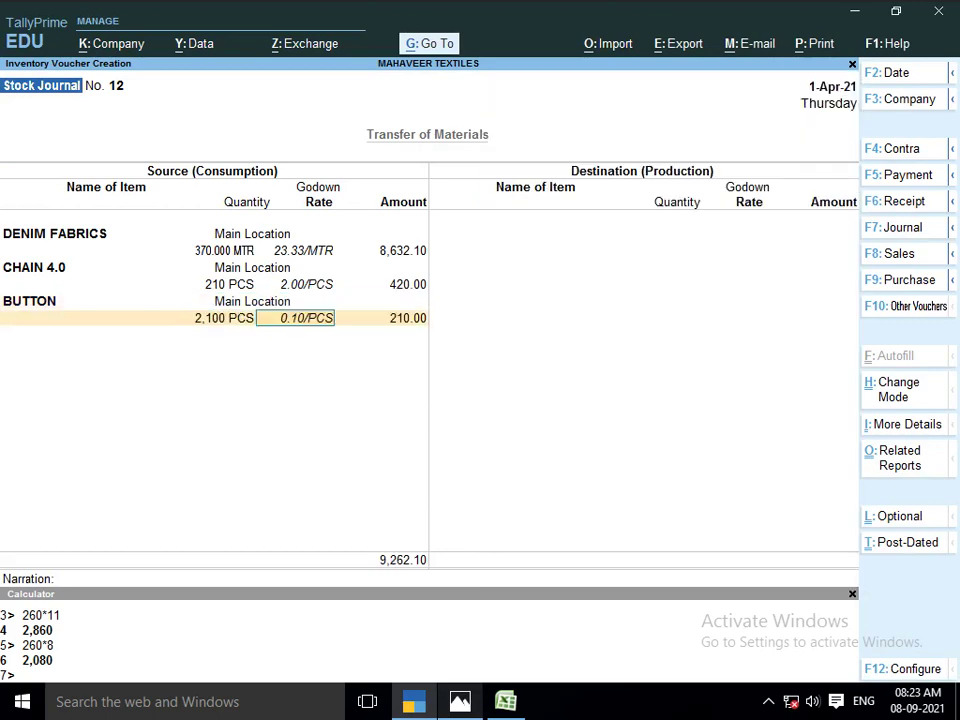
key("Return")
key("Return")
key("alt+Tab")
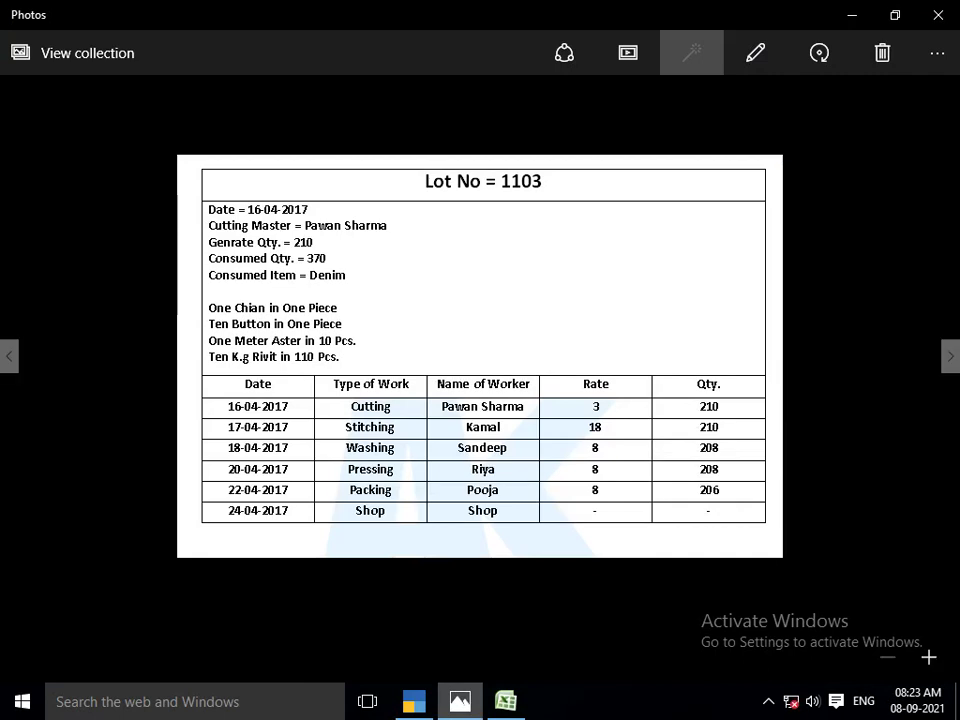
Consume 21 MTR of ASTER from Main Location
key("alt+Tab")
type("ASTER")
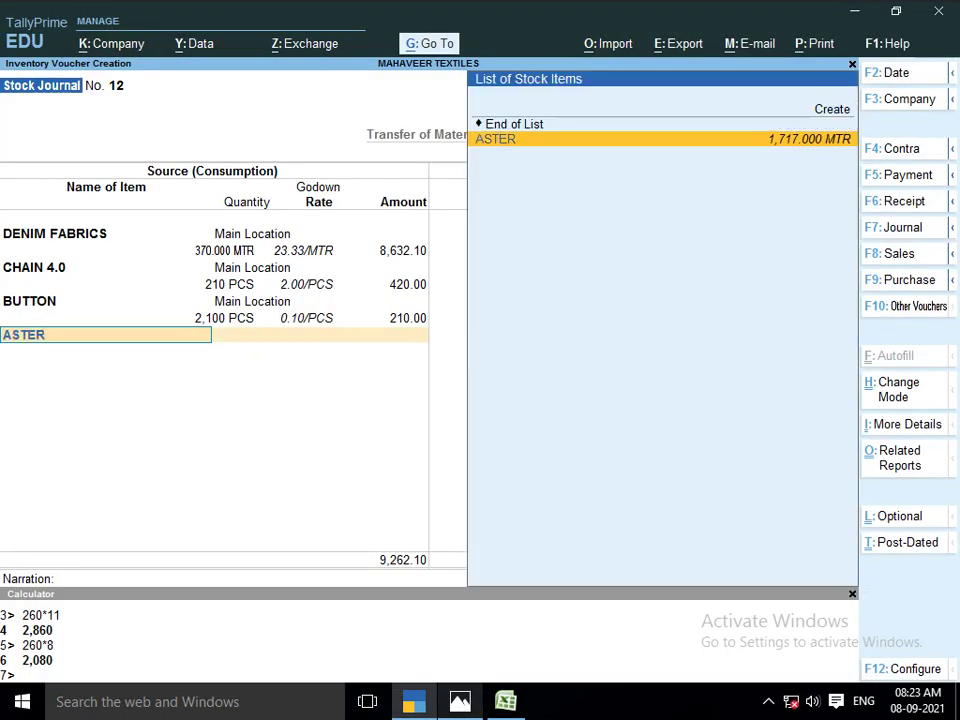
key("Return")
key("Return")
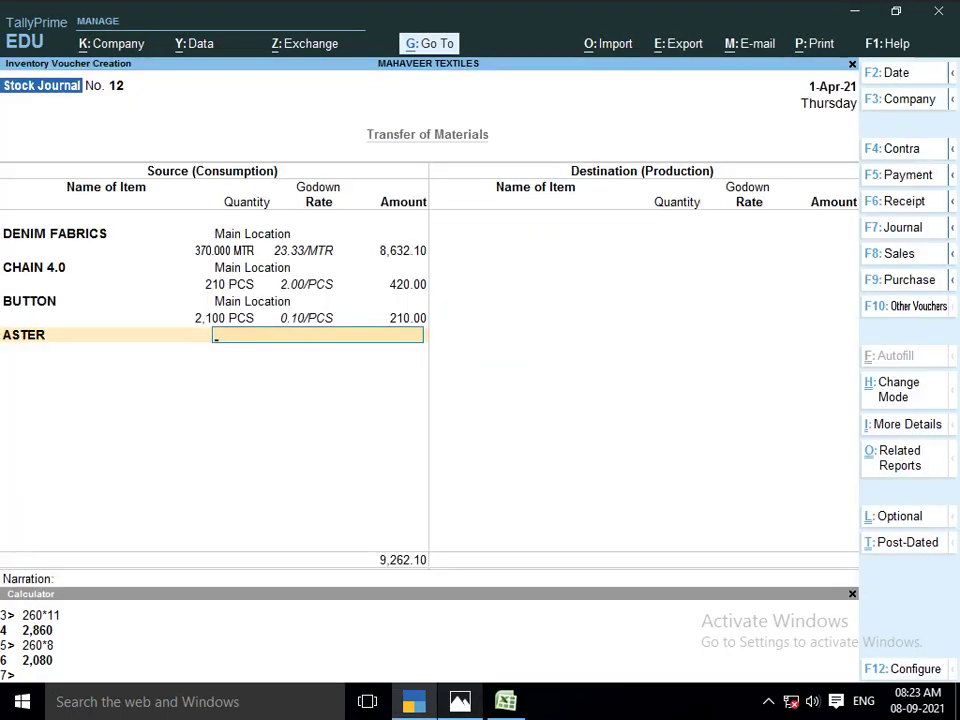
type("MA")
key("Return")
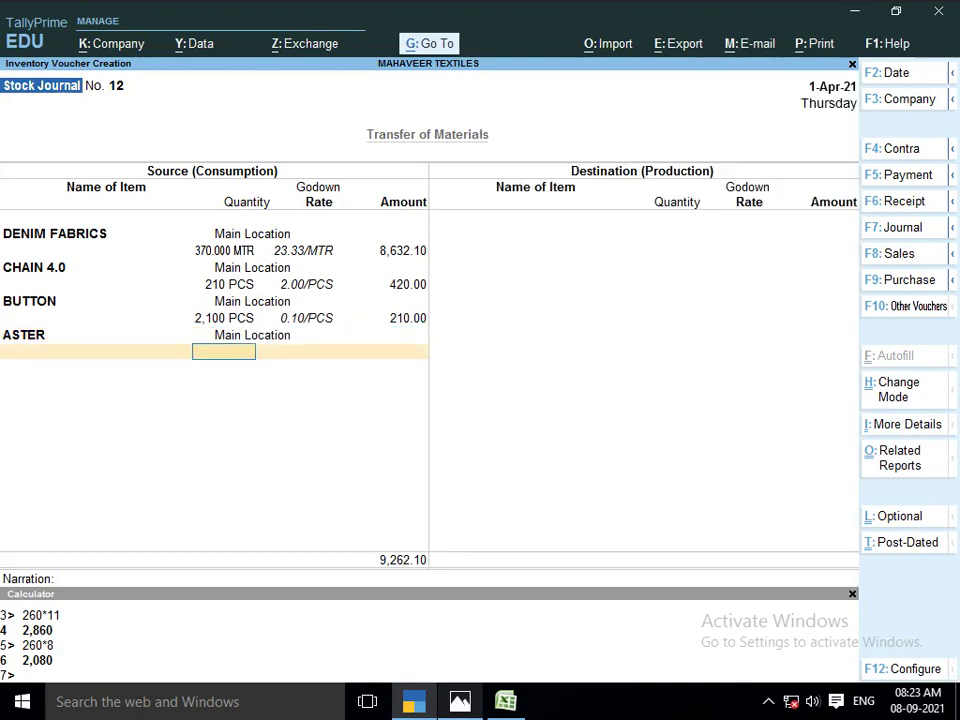
type("21")
key("Return")
key("Return")
key("Return")
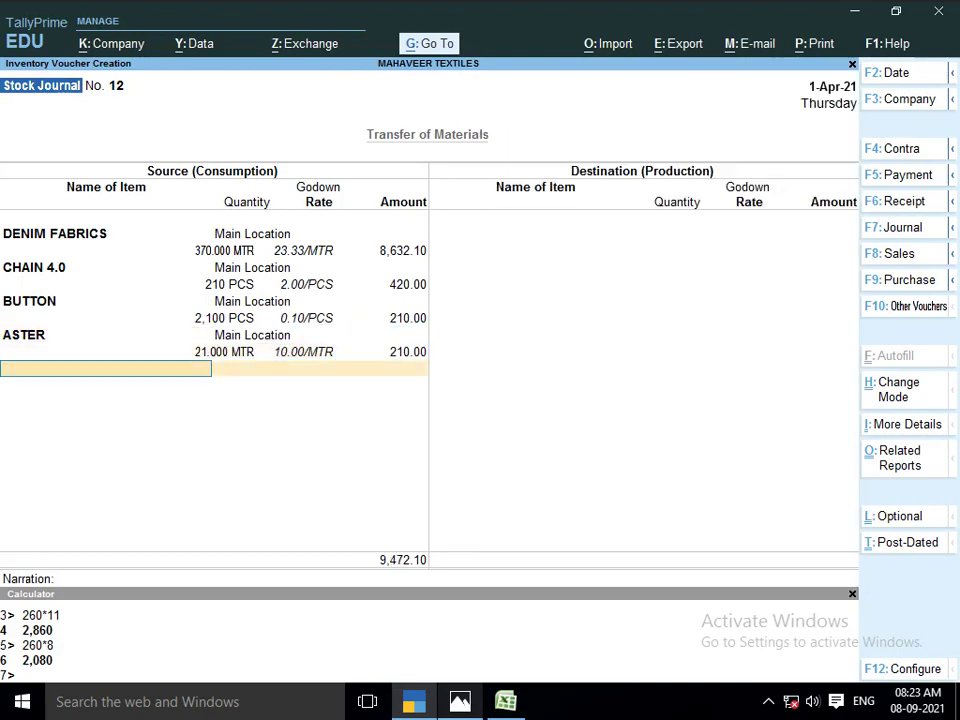
key("alt+Tab")
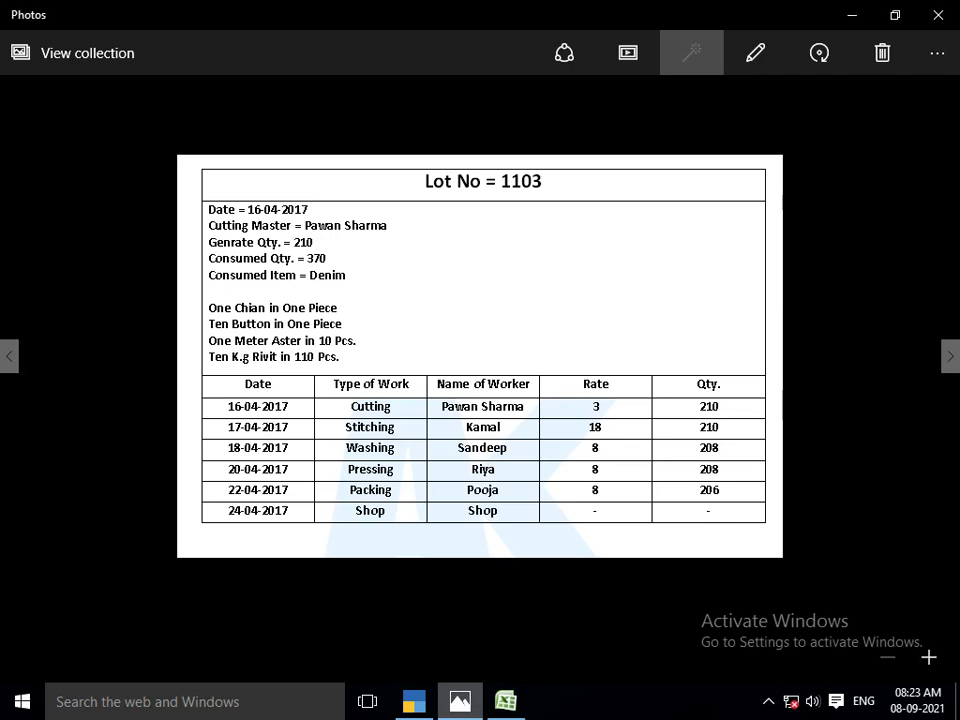
Add RIVIT as a consumed item and compute its quantity as 210/110*10 in the calculator
key("alt+Tab")
type("RIVI")
key("Return")
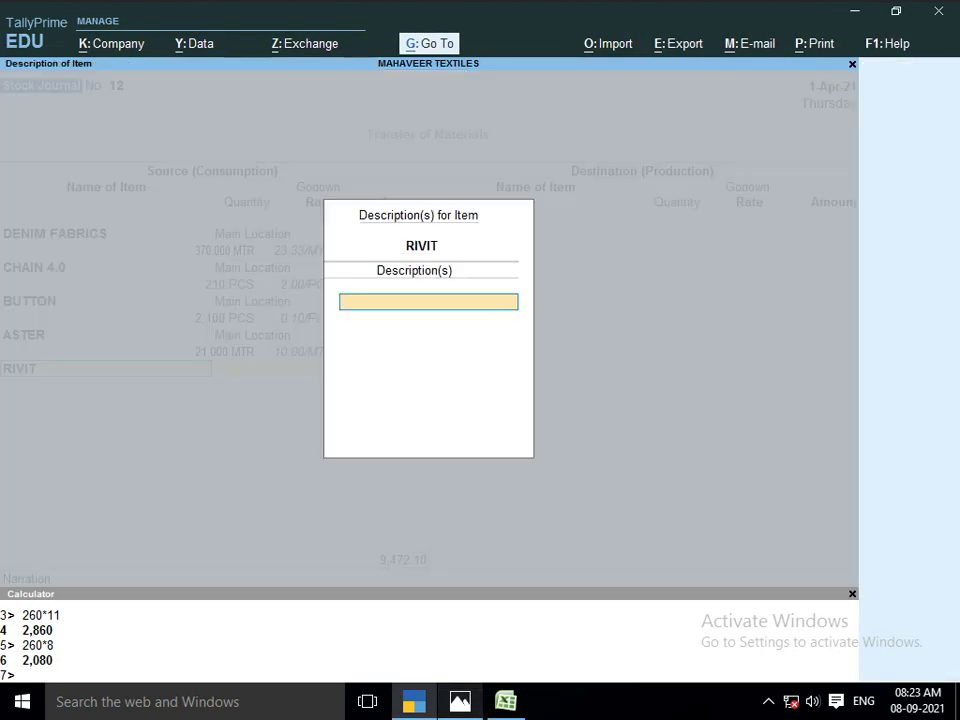
key("Return")
key("alt+Tab")
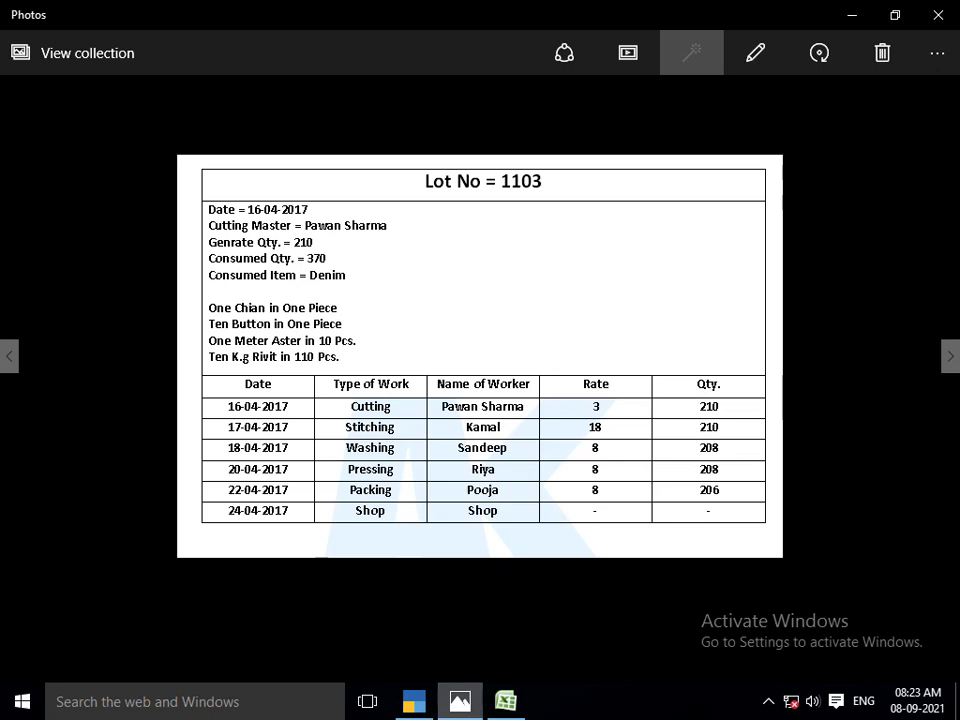
key("alt+Tab")
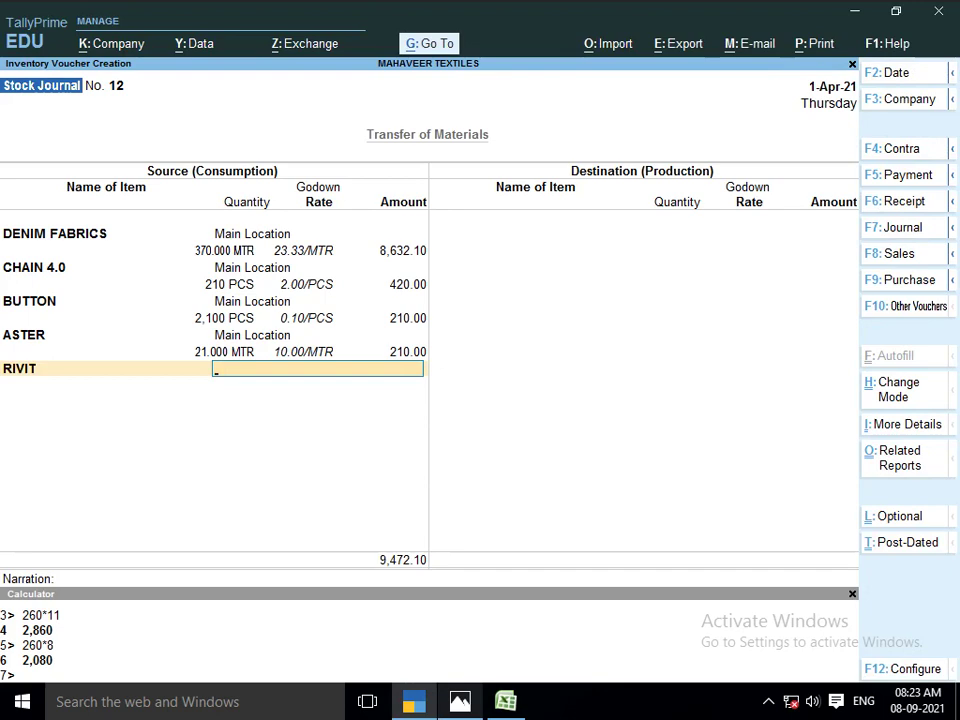
key("ctrl+n")
key("alt+Tab")
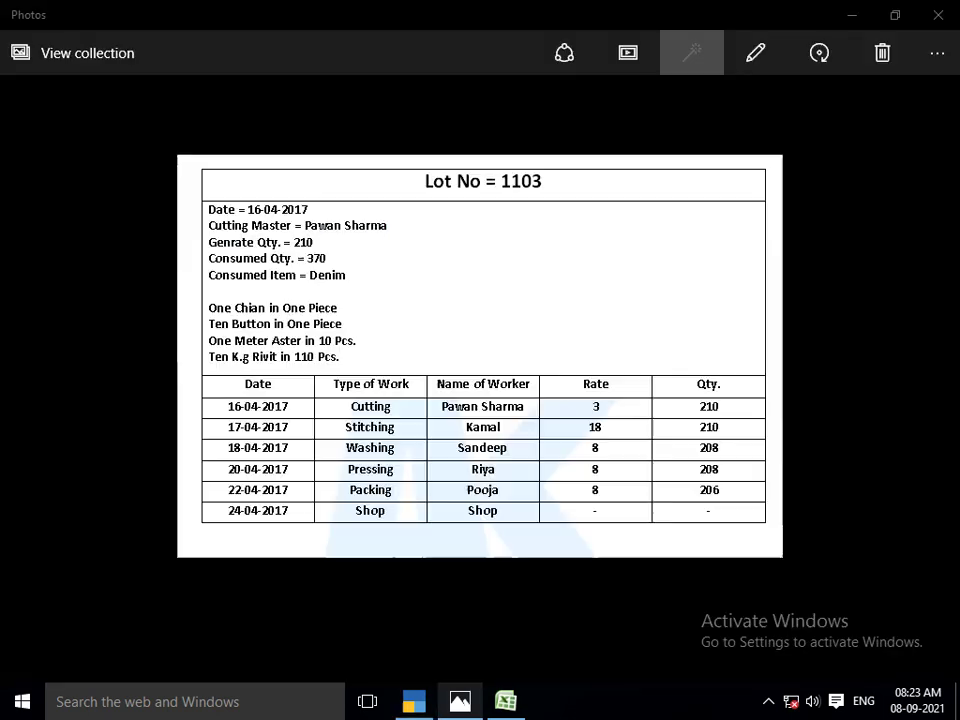
key("alt+Tab")
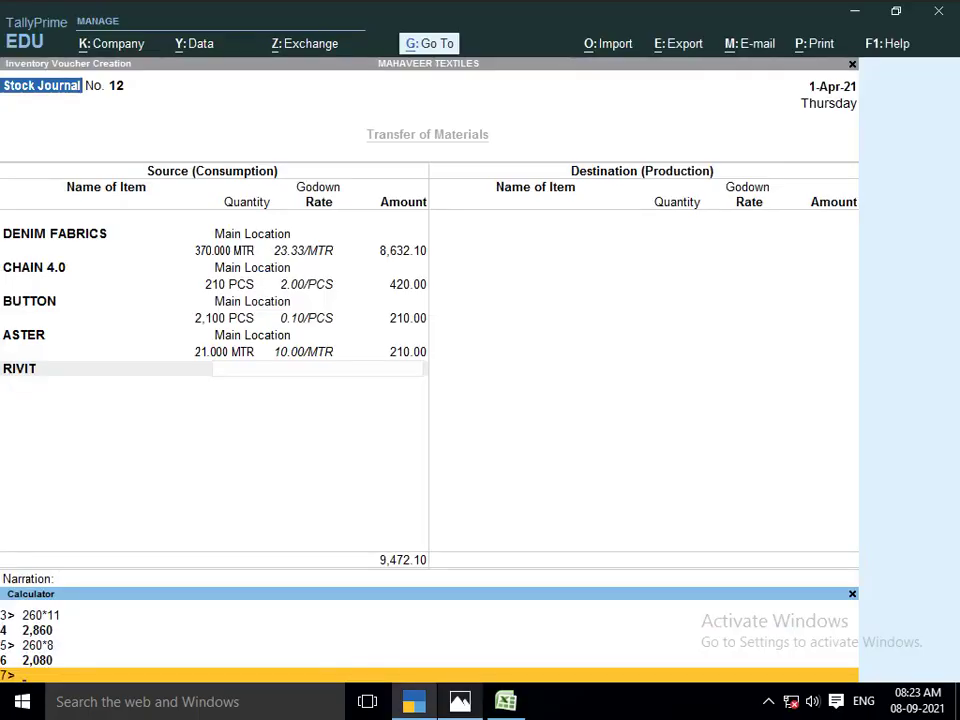
type("210/110*10")
key("Return")
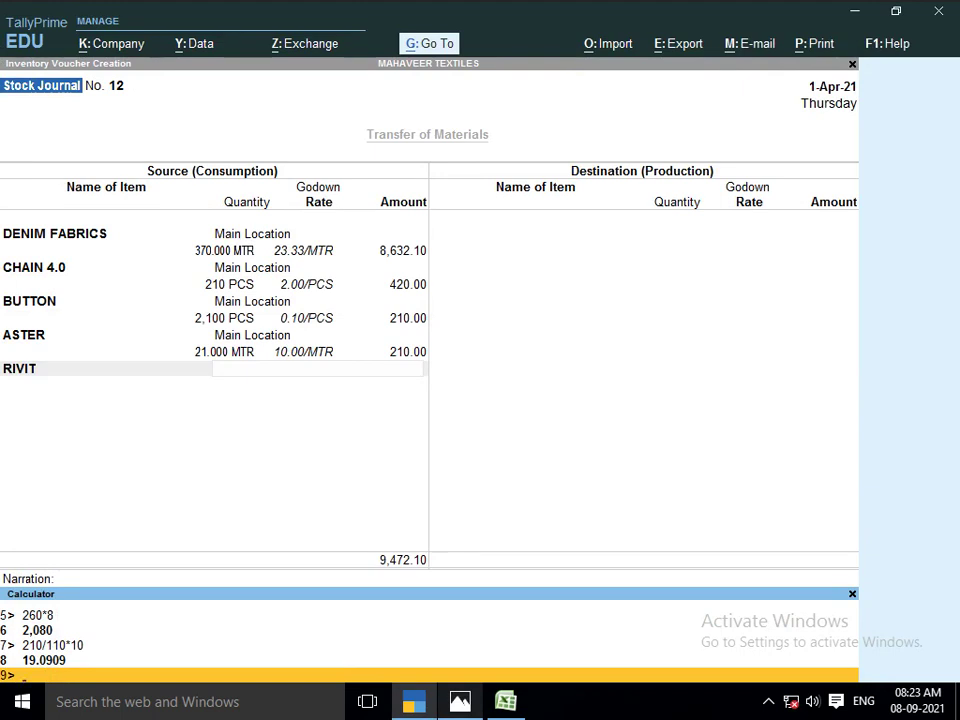
key("ctrl+m")
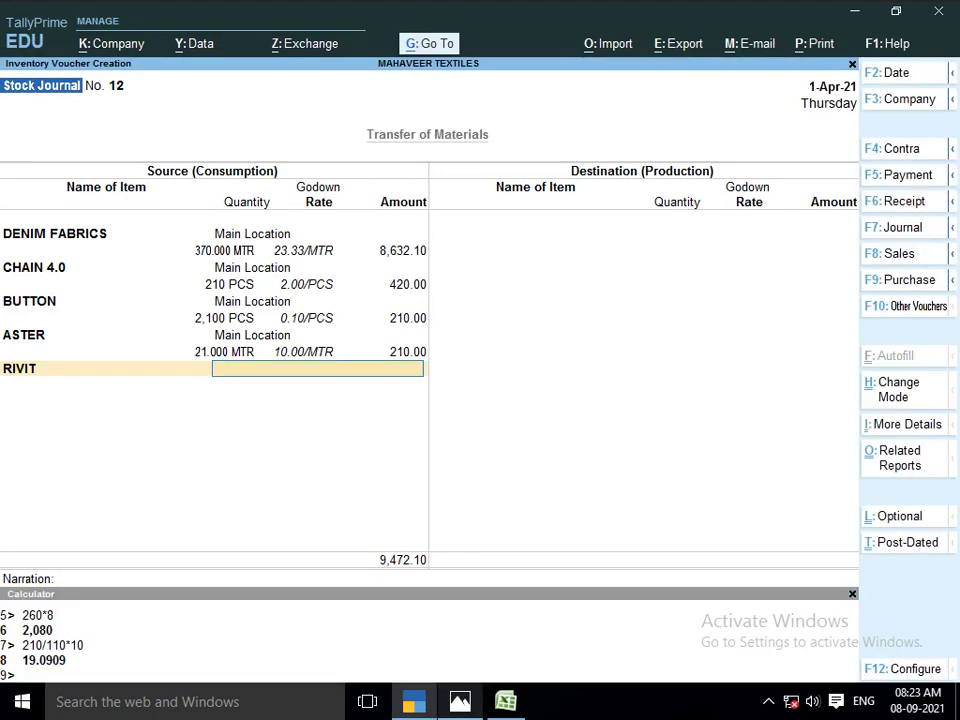
Set RIVIT to 19.091 KGS from Main Location at 15.00/KGS
type("RI")
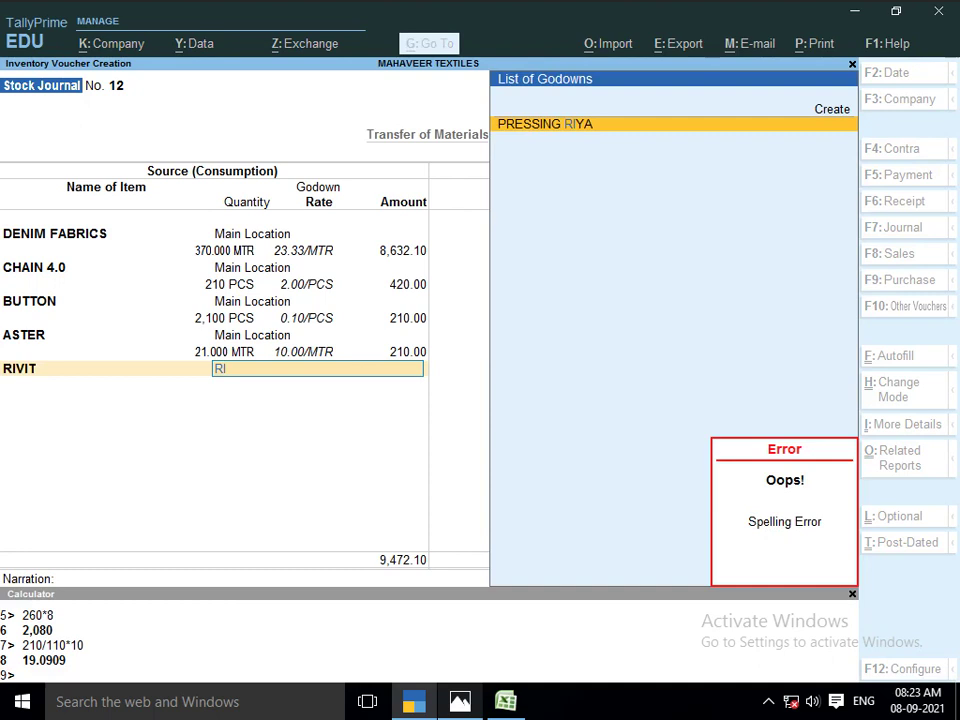
key("BackSpace")
key("BackSpace")
type("MA")
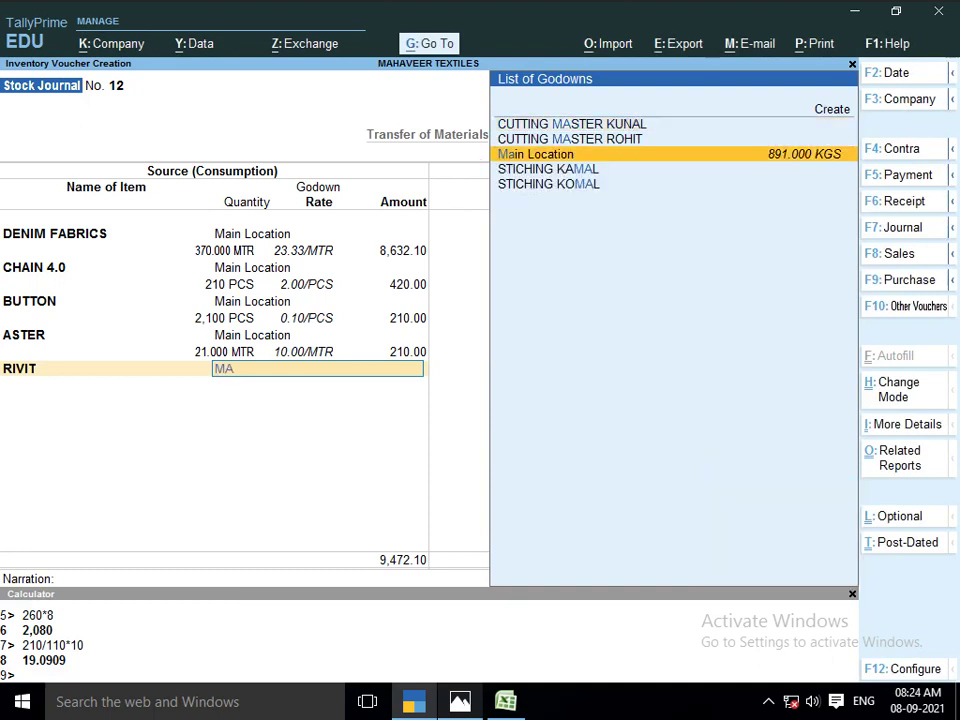
key("Return")
type("19")
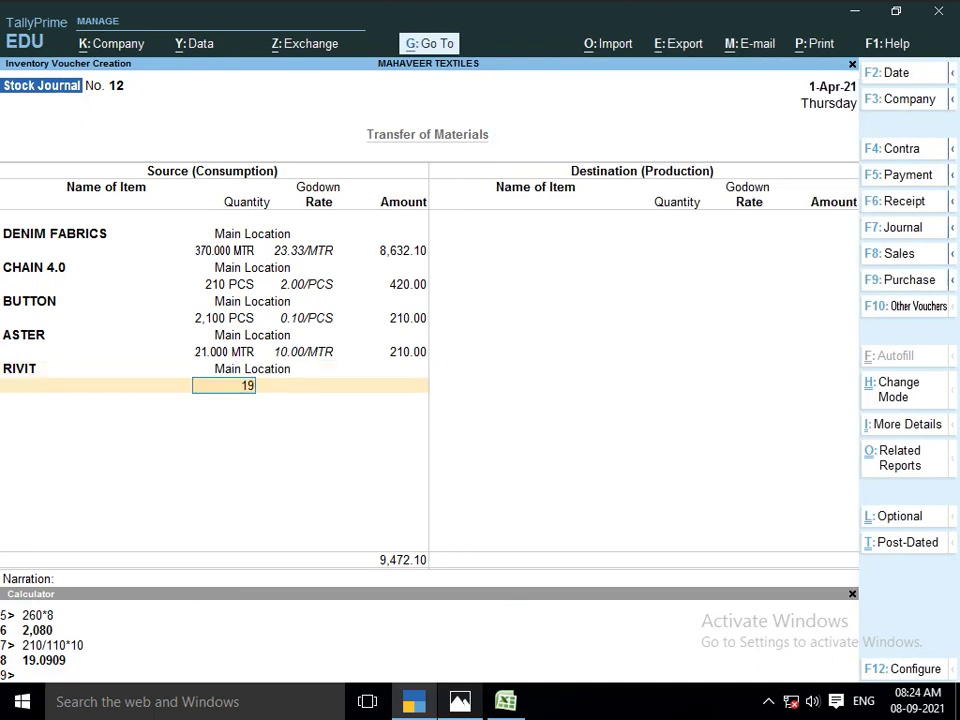
type(".0909")
key("Return")
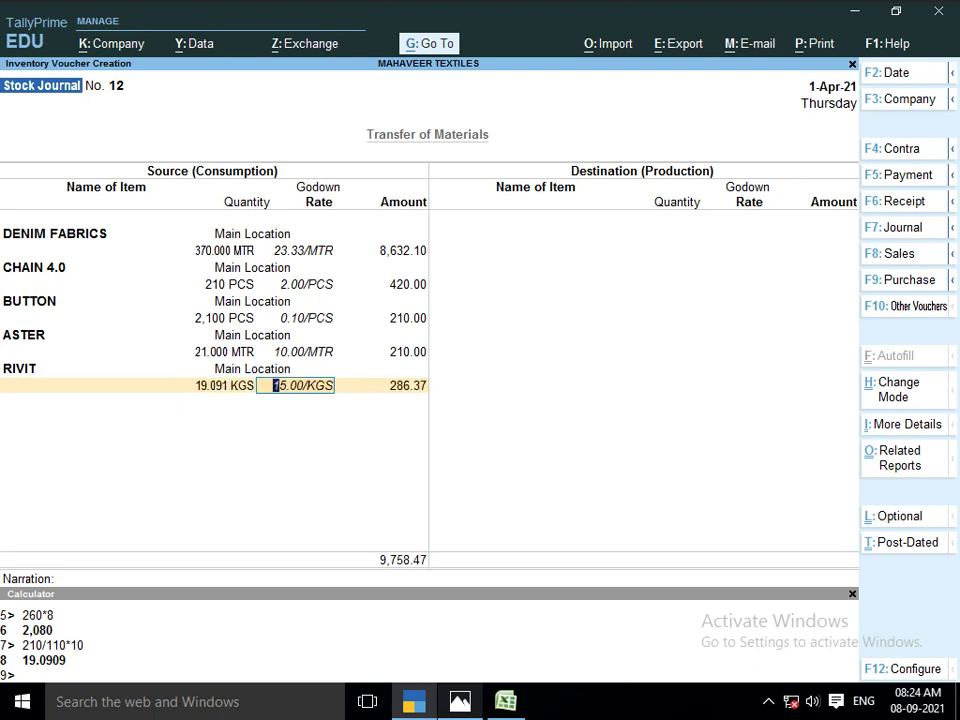
key("Return")
key("Return")
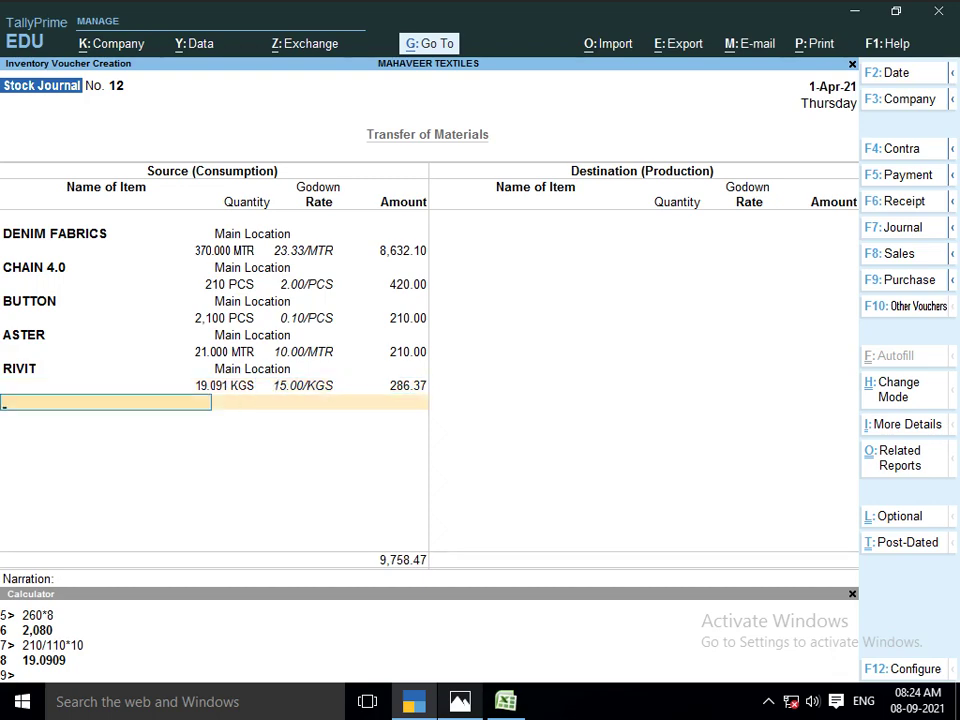
key("alt+Tab")
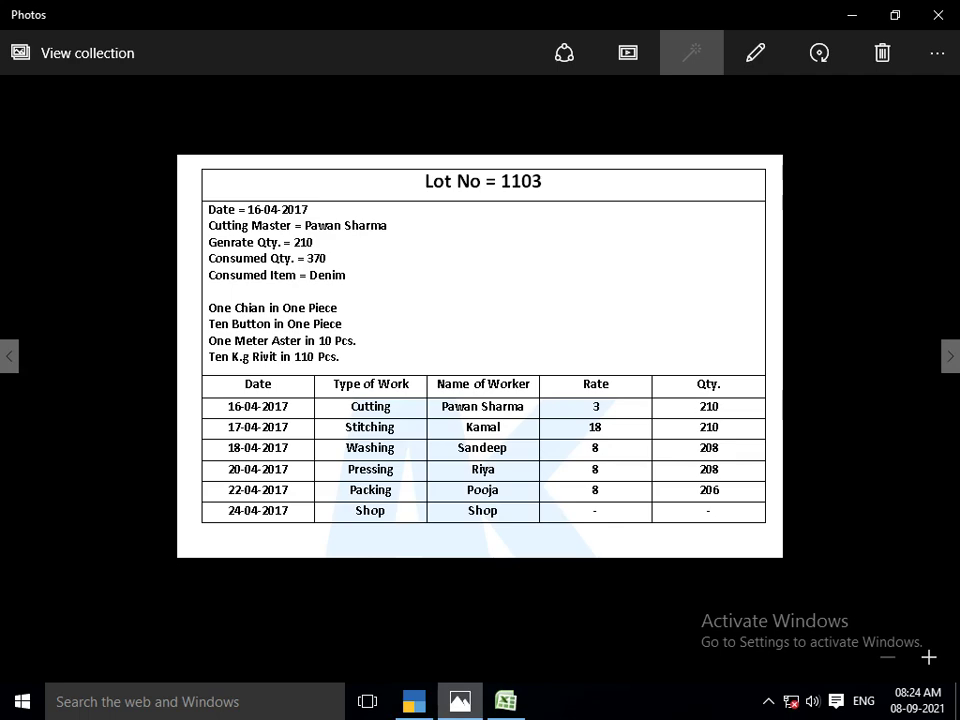
key("alt+Tab")
Create stock item LOT NO 1103 under FINISH GOODS, unit PCS, as the produced item
key("Return")
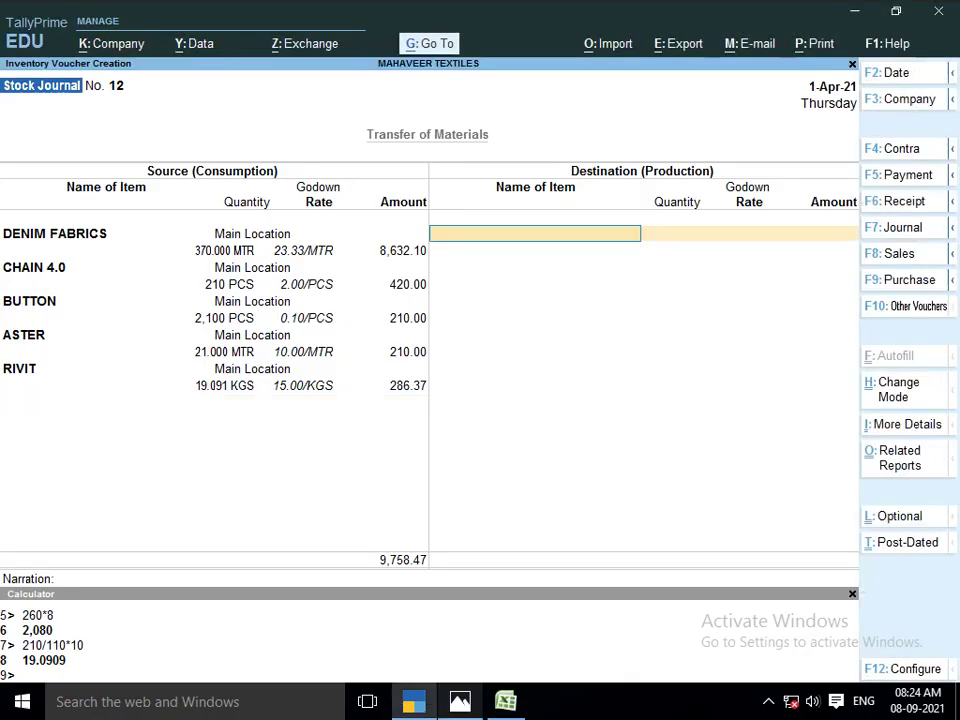
type("LOT")
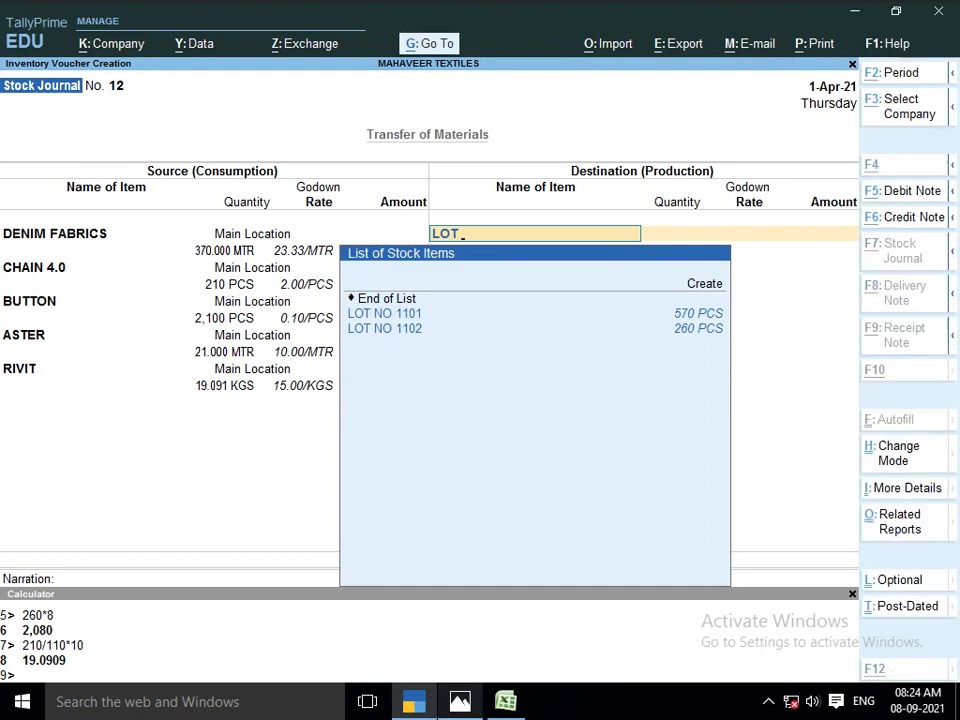
key("alt+c")
type("LOT N")
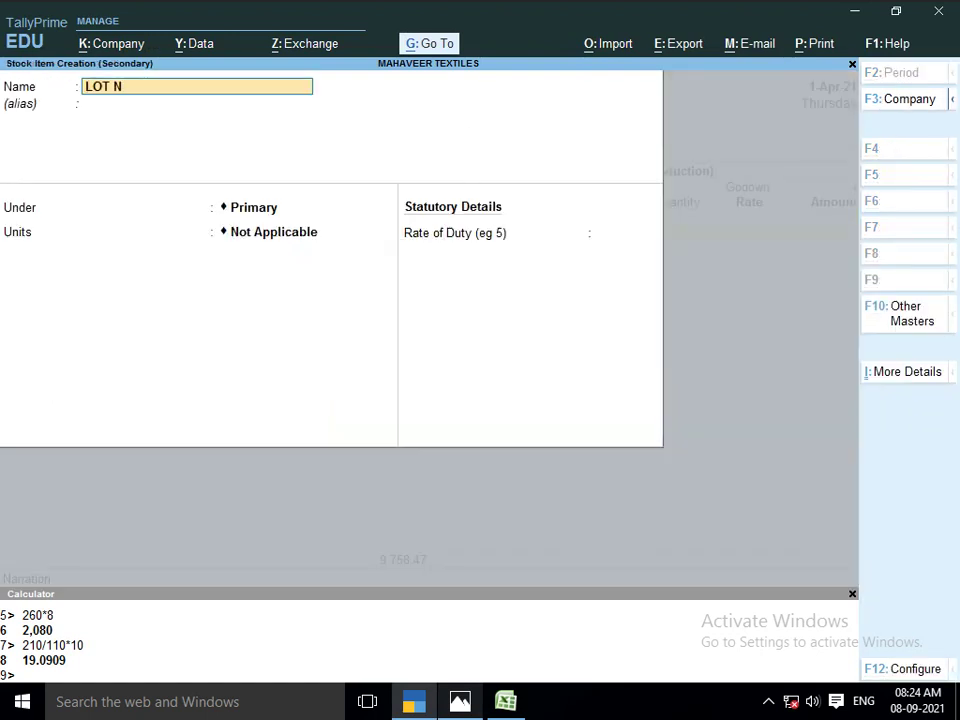
type("O 1103")
key("Return")
key("Return")
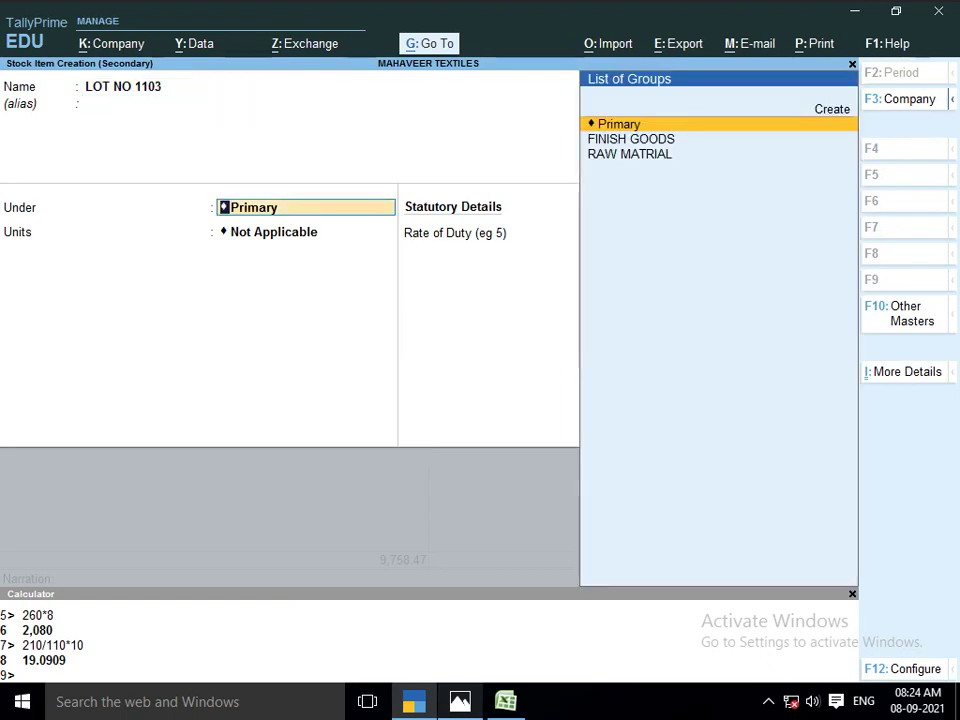
key("Down")
key("Return")
key("Down")
key("Down")
key("Down")
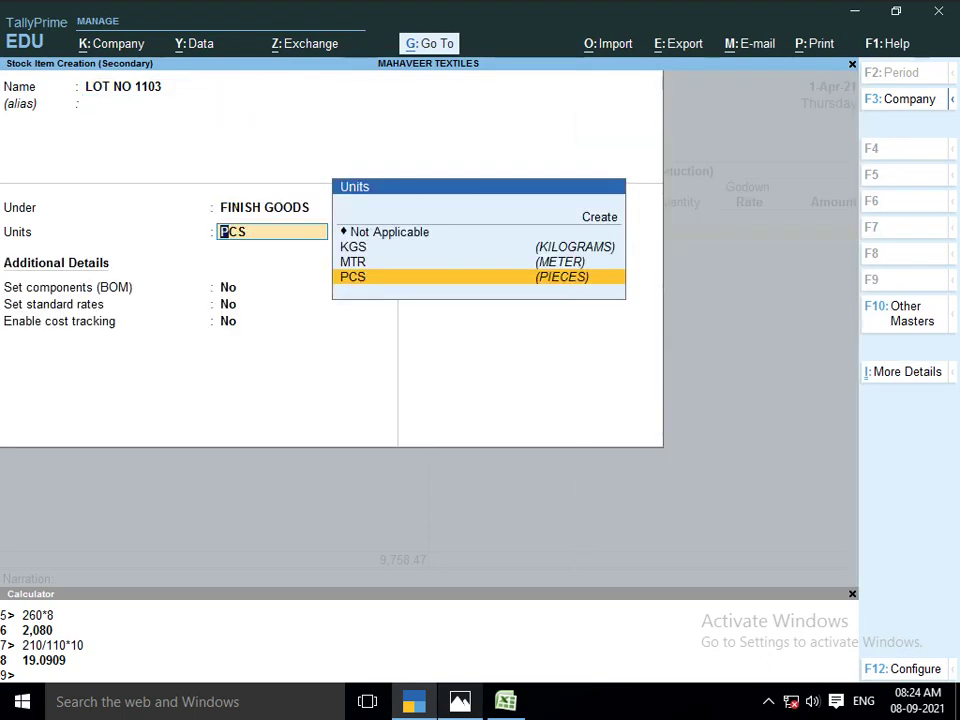
key("Return")
key("Return")
key("Return")
key("Return")
key("Return")
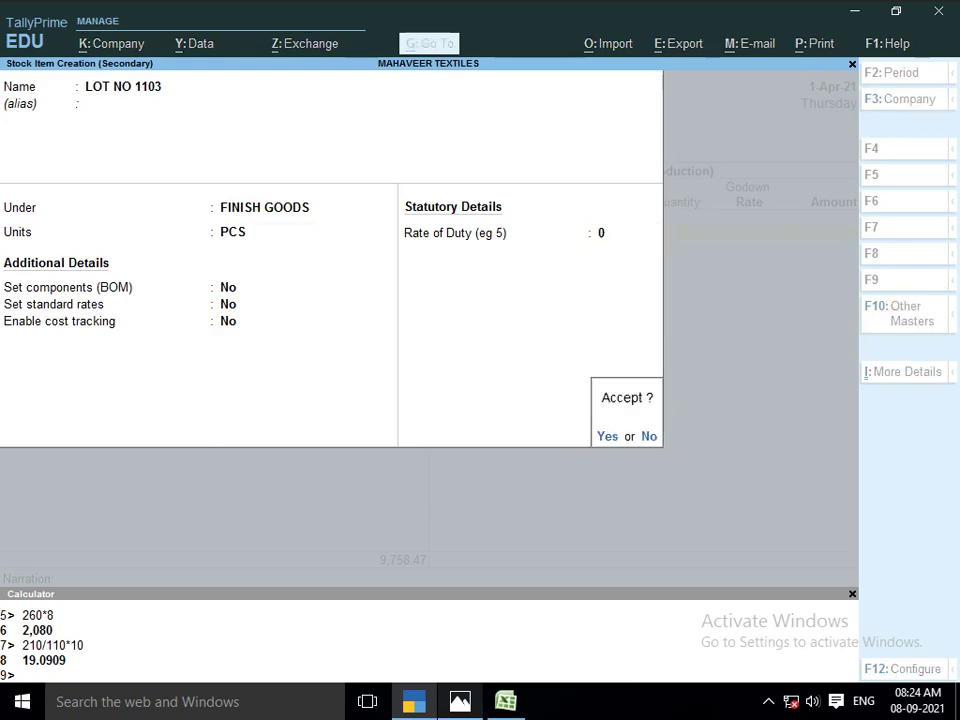
key("Return")
key("Return")
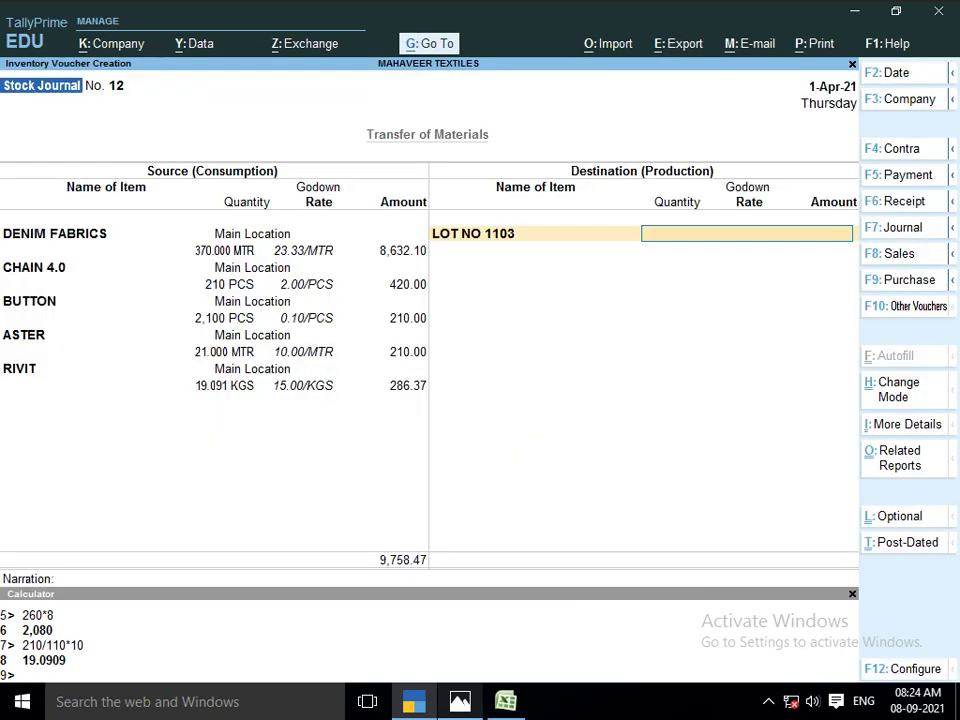
Alter LOT NO 1103 to set Enable cost tracking to Yes
key("BackSpace")
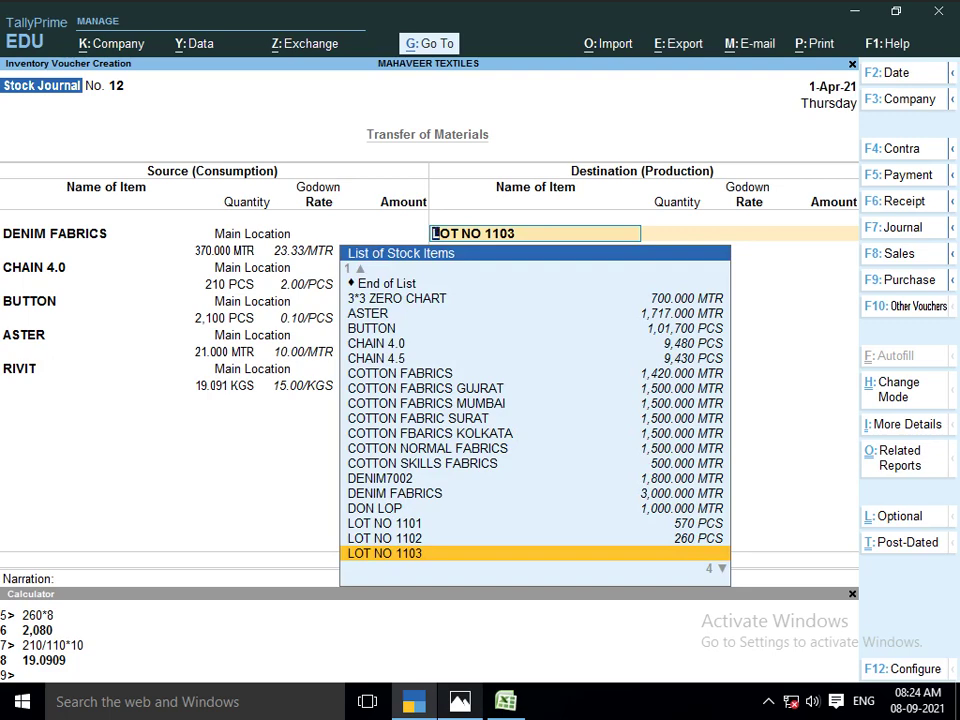
key("ctrl+Return")
key("Return")
key("Return")
key("Return")
key("Return")
key("Return")
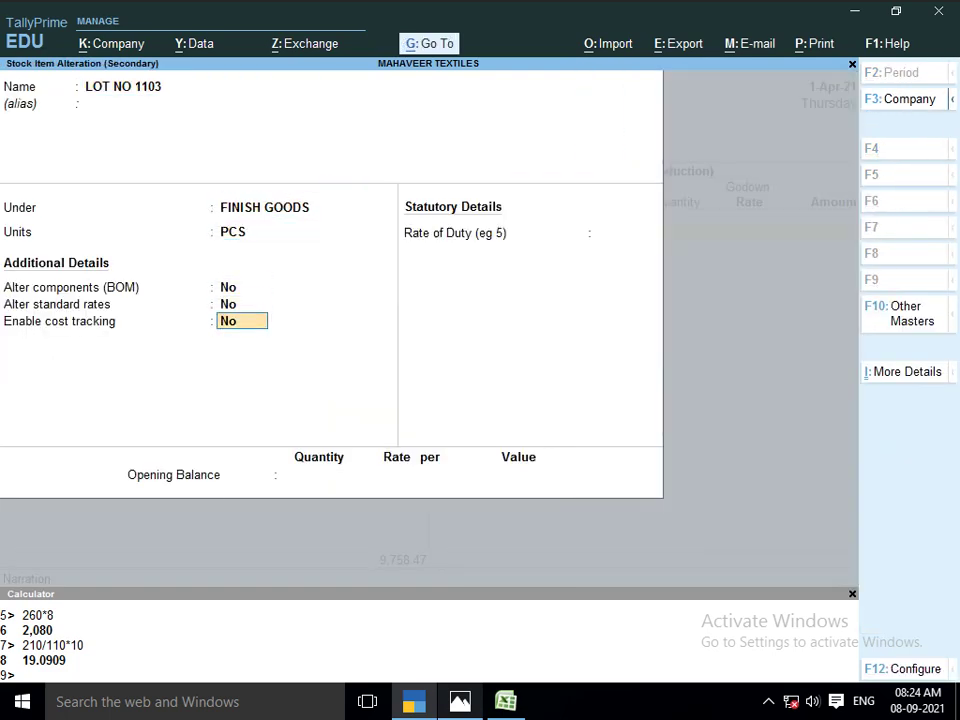
type("y")
key("Return")
key("Return")
key("Return")
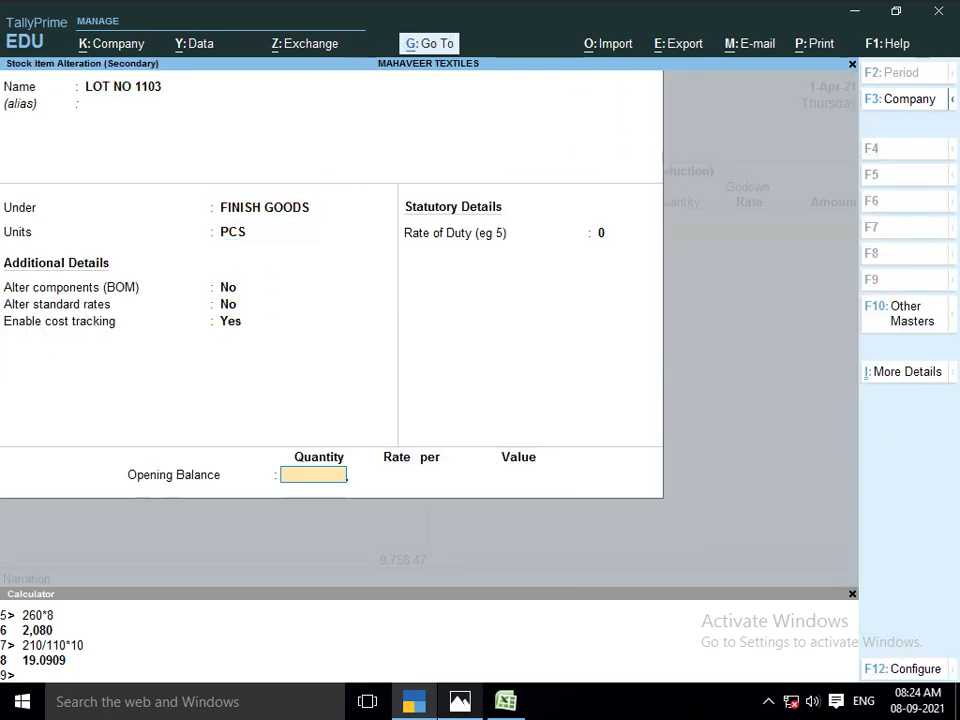
key("Return")
key("Return")
key("Return")
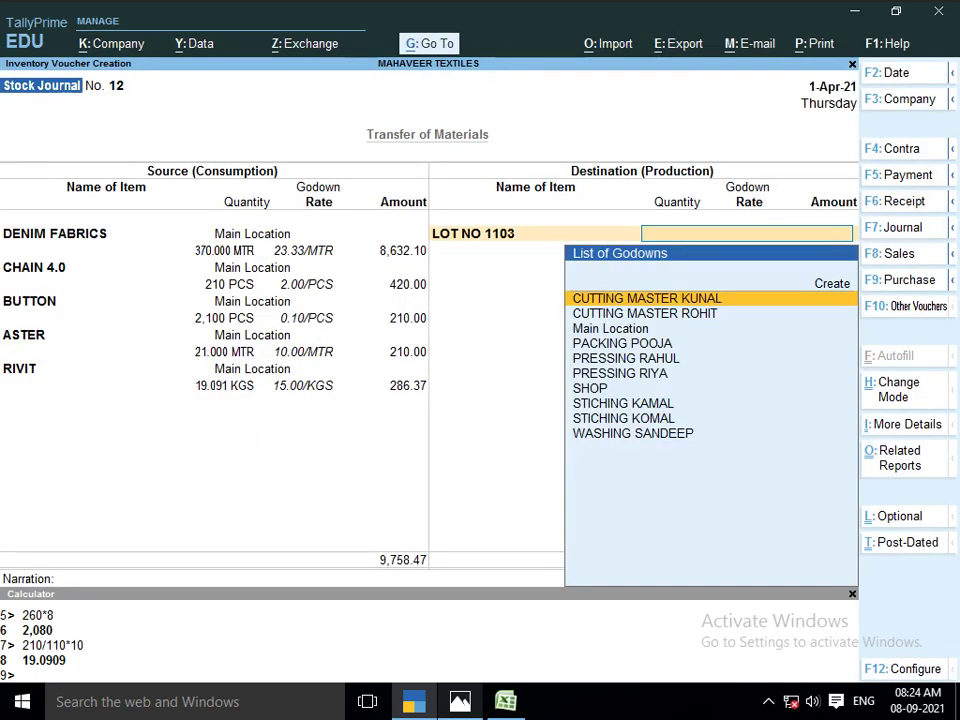
Look up the cutting master on the lot sheet and start a new godown
key("alt+Tab")
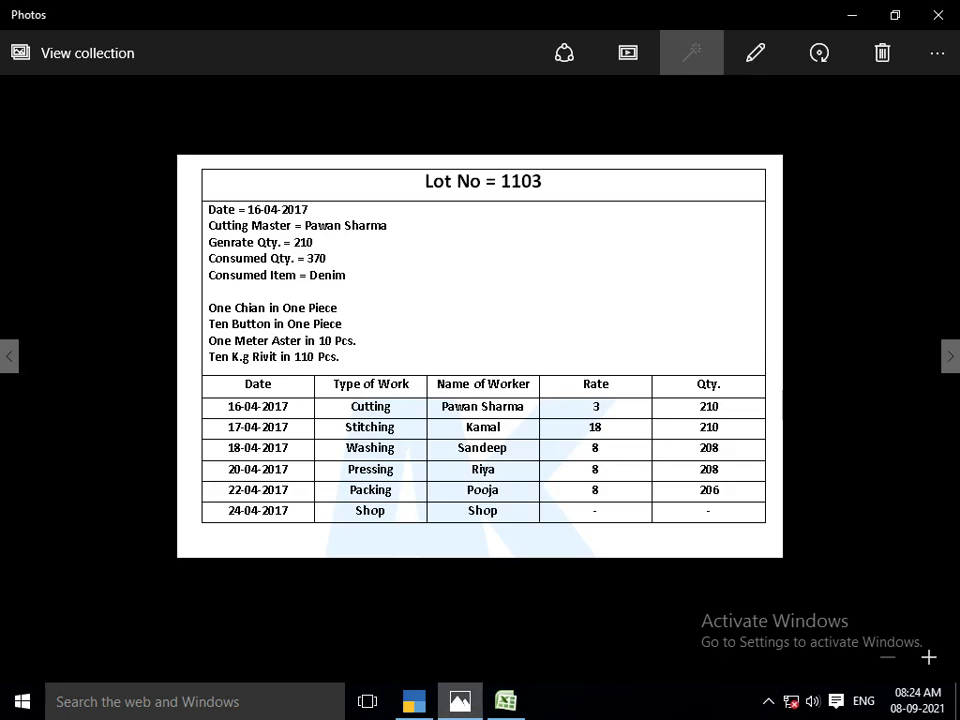
key("alt+Tab")
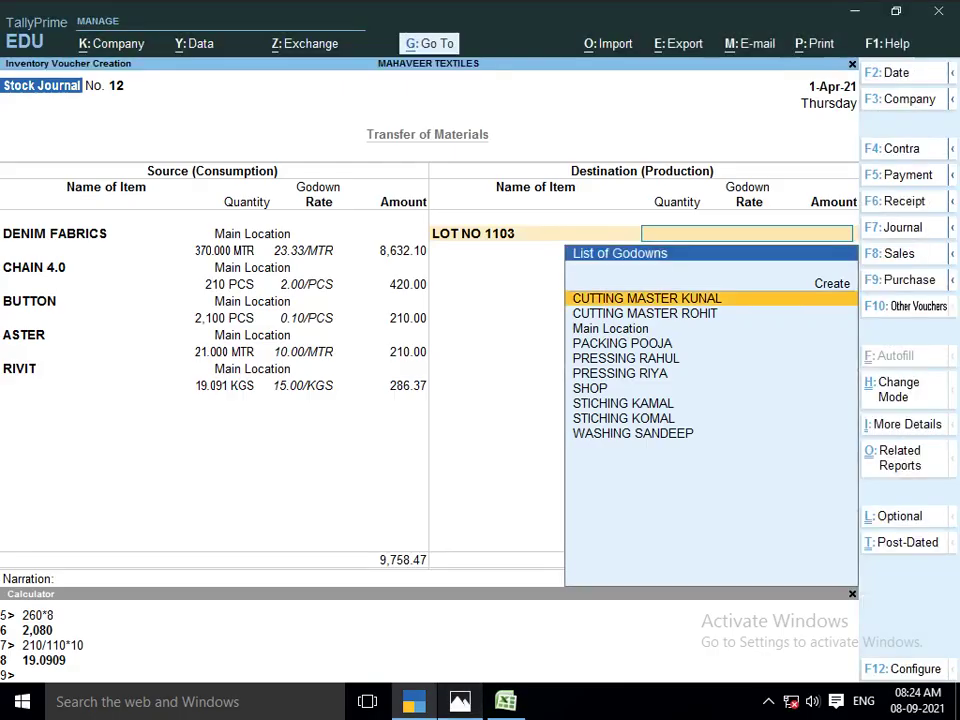
key("alt+c")
Create a godown named for the lot's cutting master under Primary
type("CU")
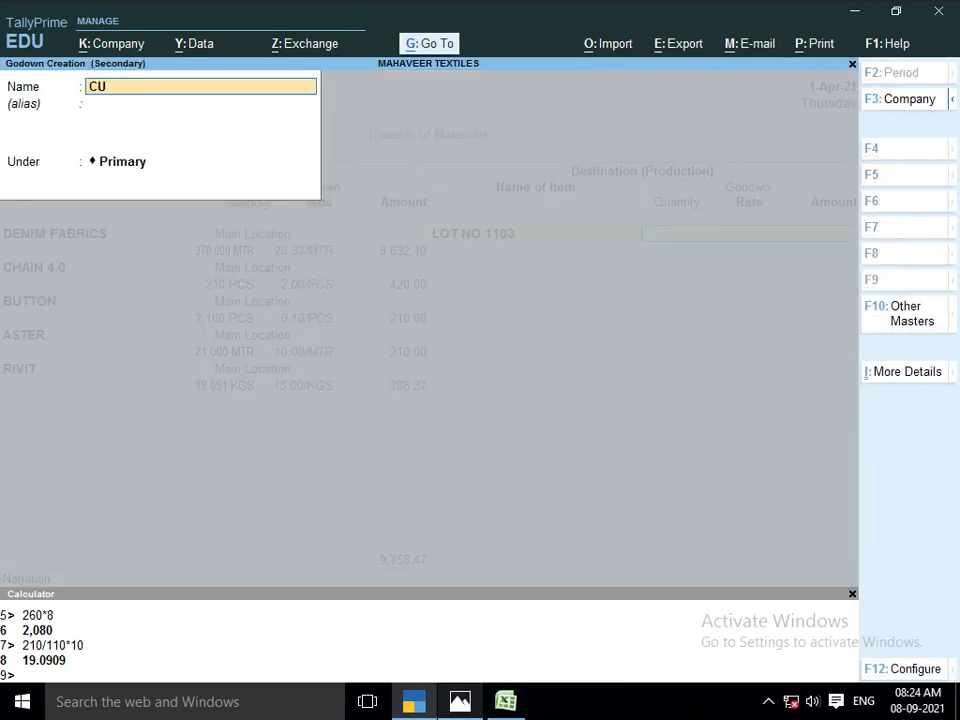
type("TTING MASTER M")
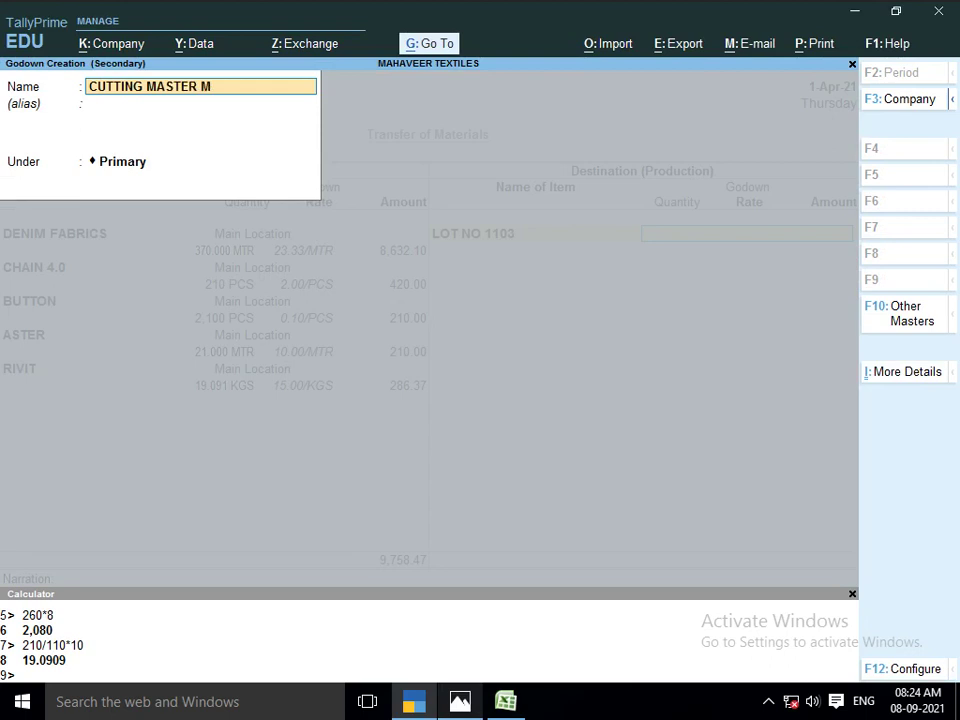
key("BackSpace")
key("alt+Tab")
key("alt+Tab")
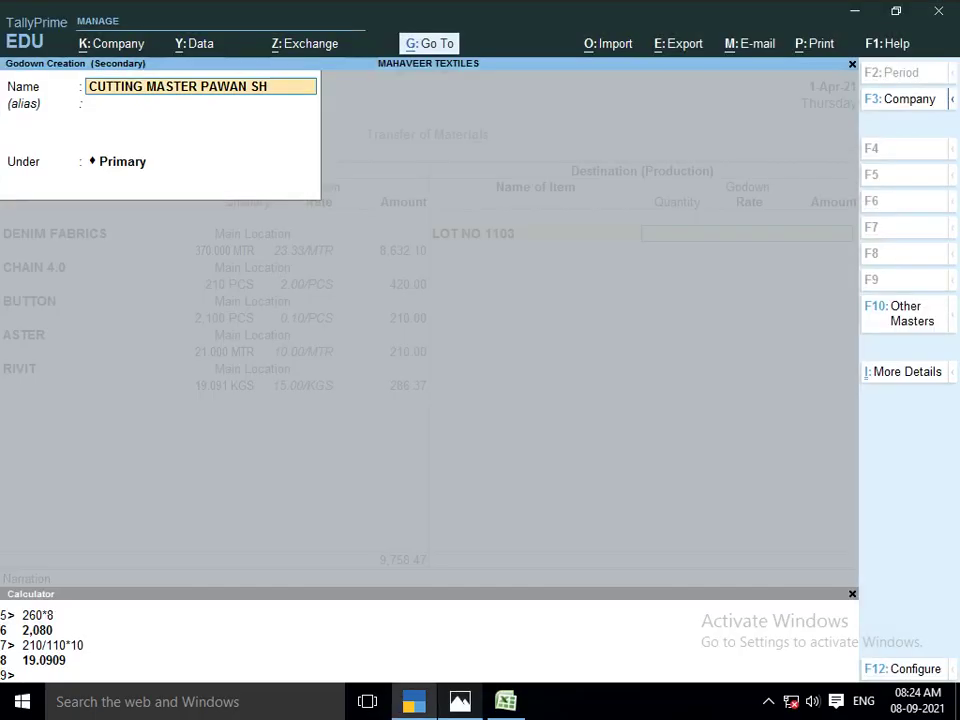
key("Return")
key("Return")
key("Return")
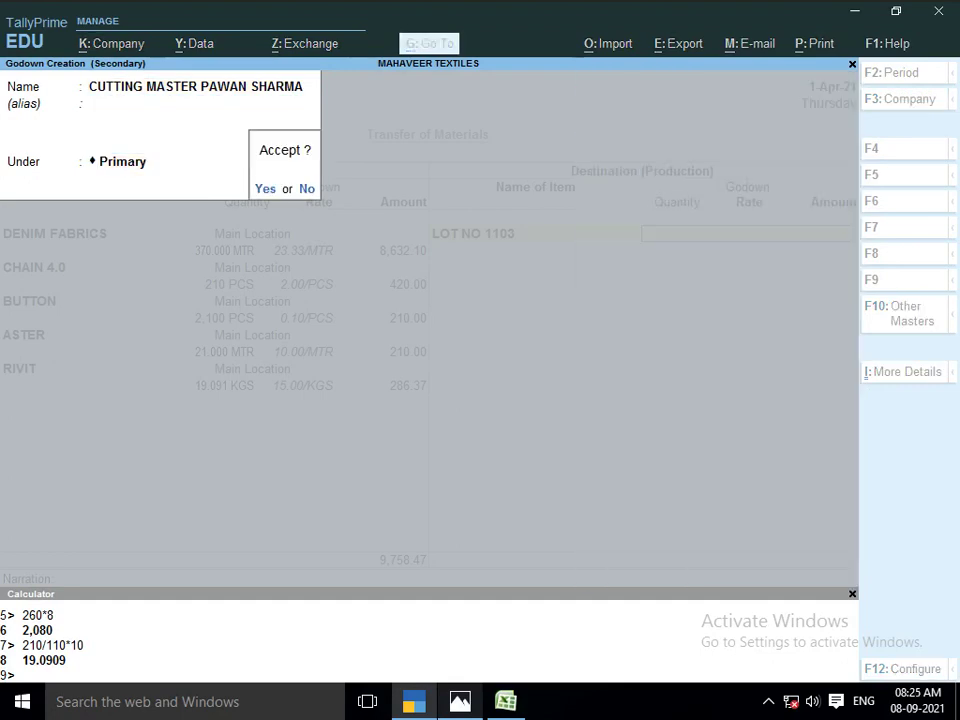
key("Return")
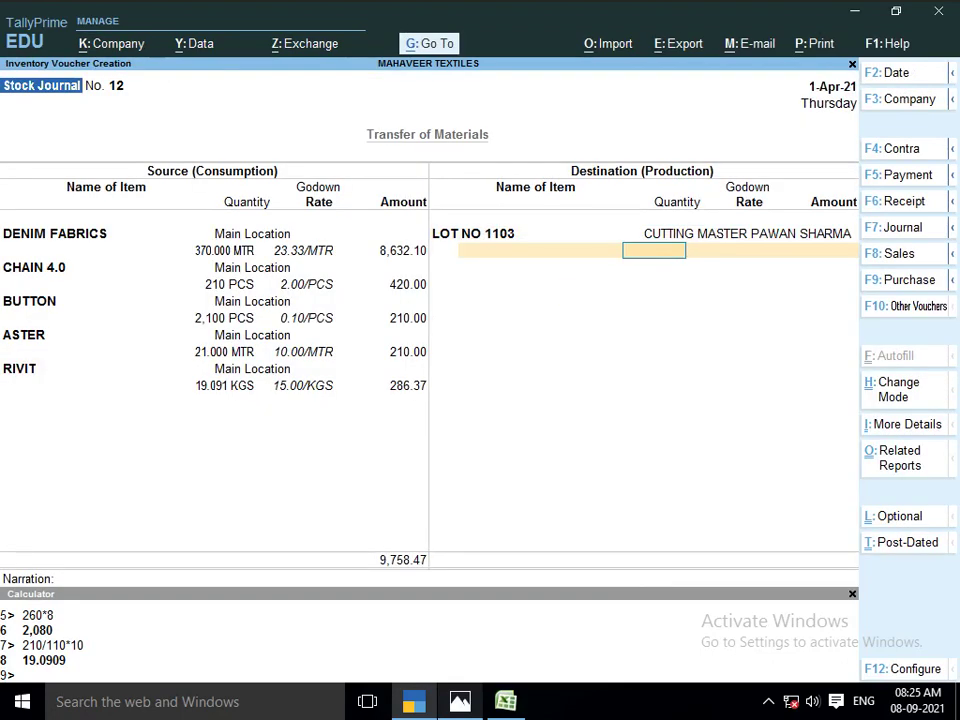
Enter 210 PCS of LOT NO 1103 produced, with an amount of 9,758.47
key("alt+Tab")
key("alt+Tab")
type("210")
key("Return")
key("Return")
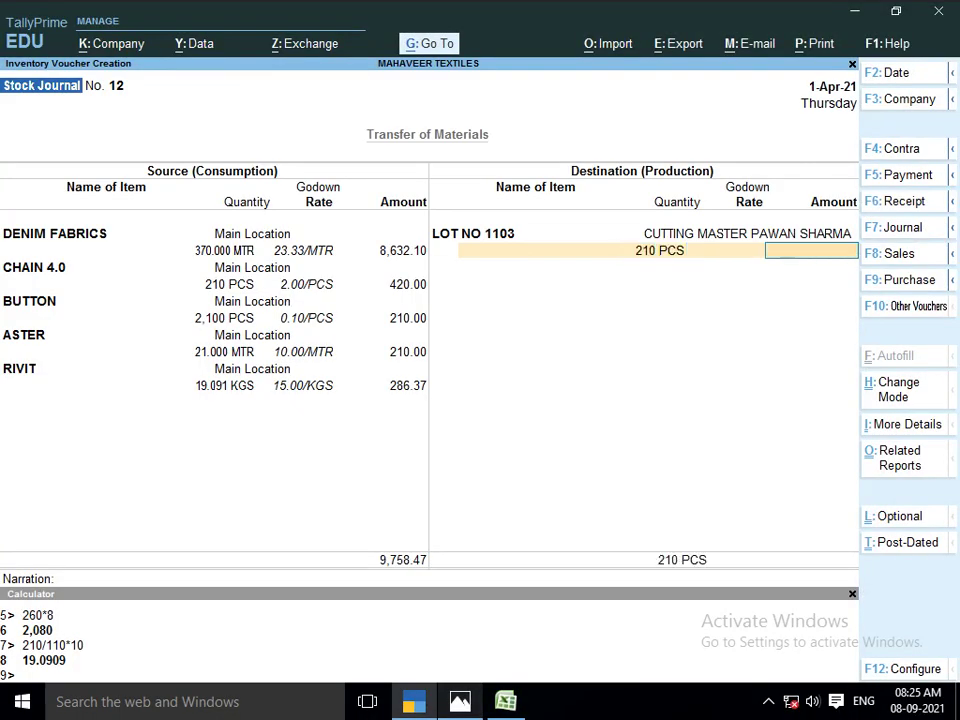
type("9758.47")
key("Return")
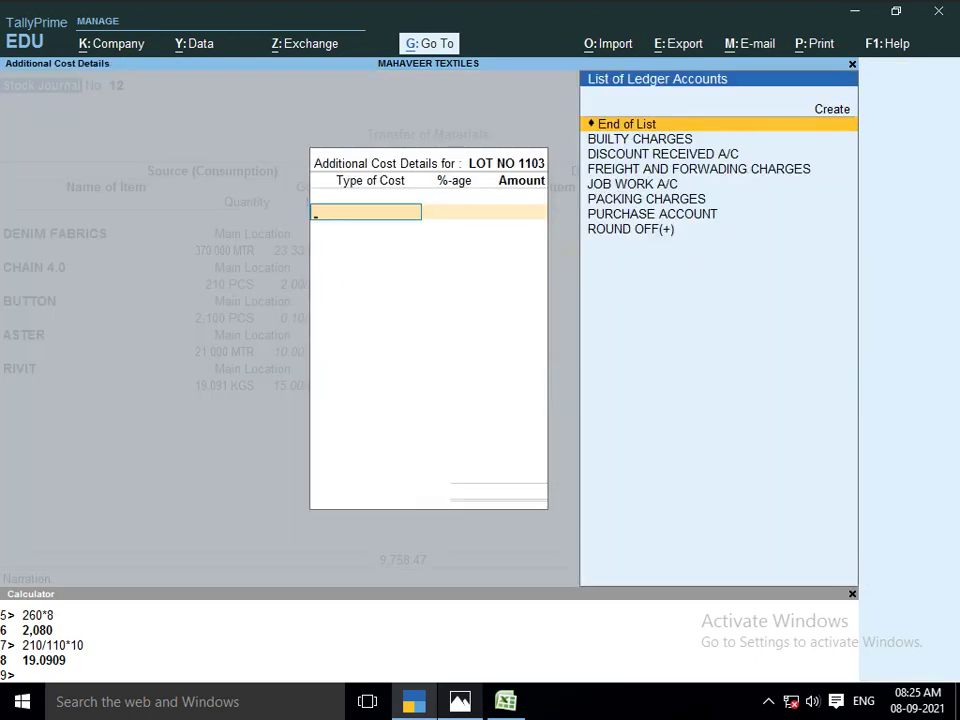
Add a 630 JOB WORK A/C additional cost, totalling 10,388.47, and reach the Accept prompt
key("alt+Tab")
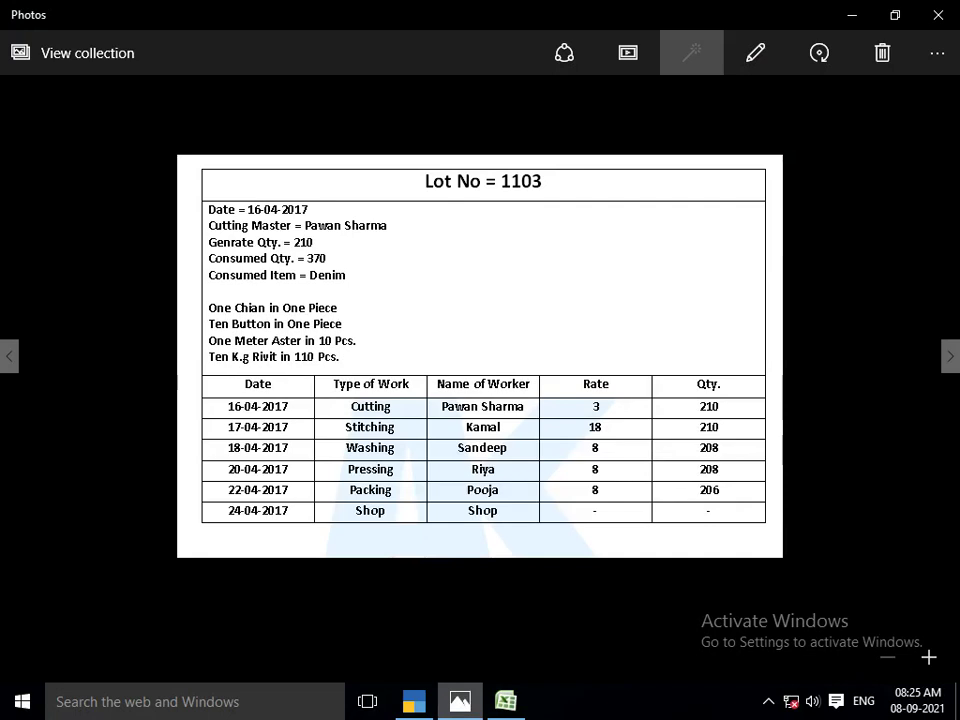
key("alt+Tab")
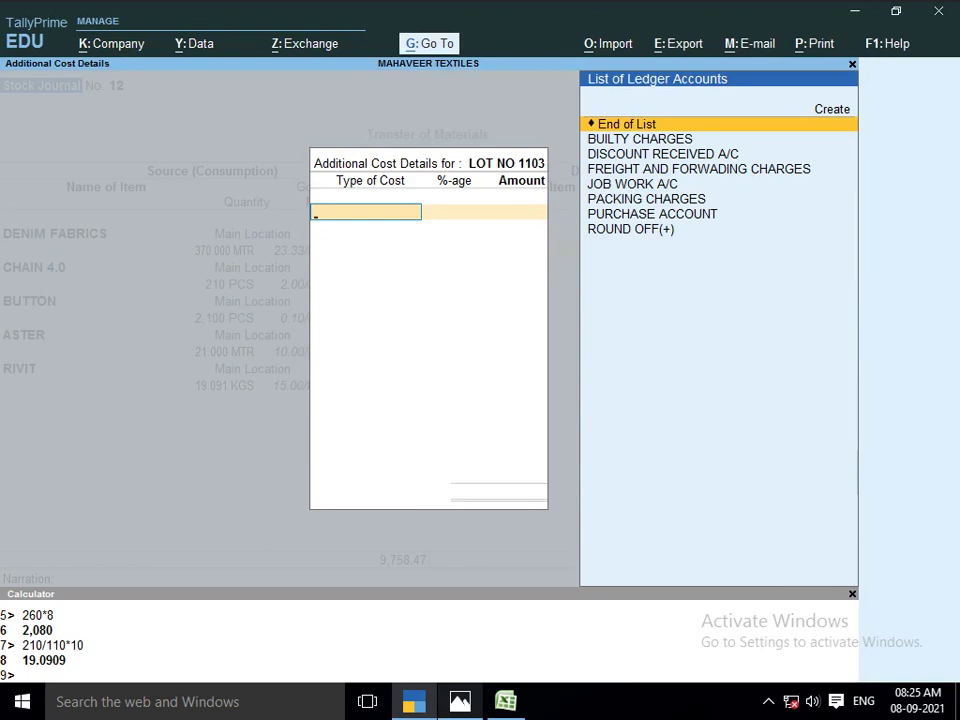
type("JOB")
key("Return")
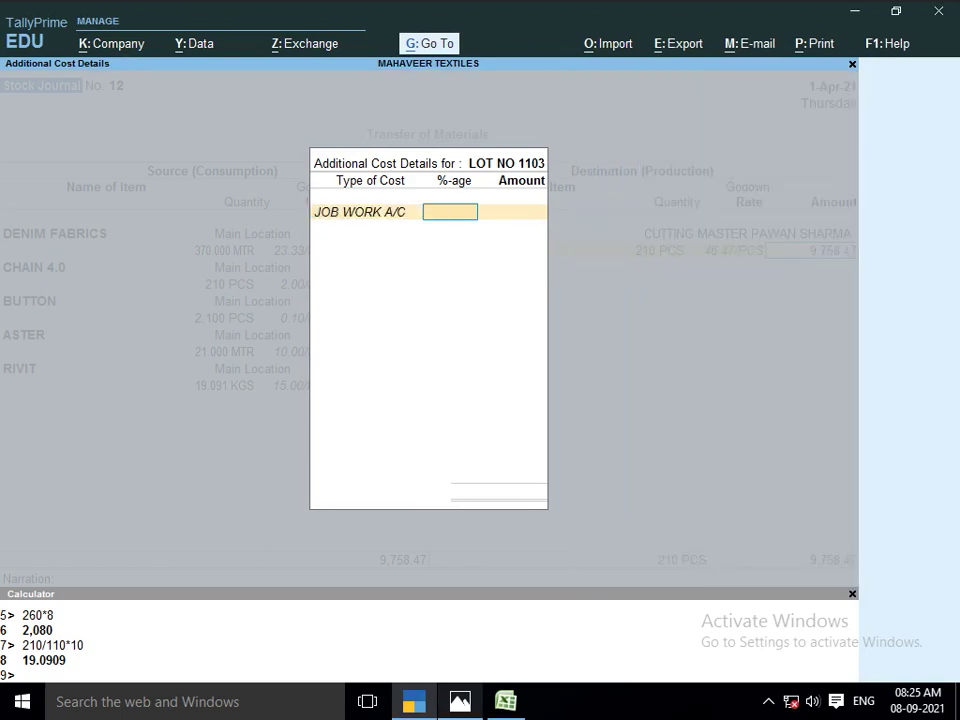
key("Return")
type("630")
key("Return")
key("Return")
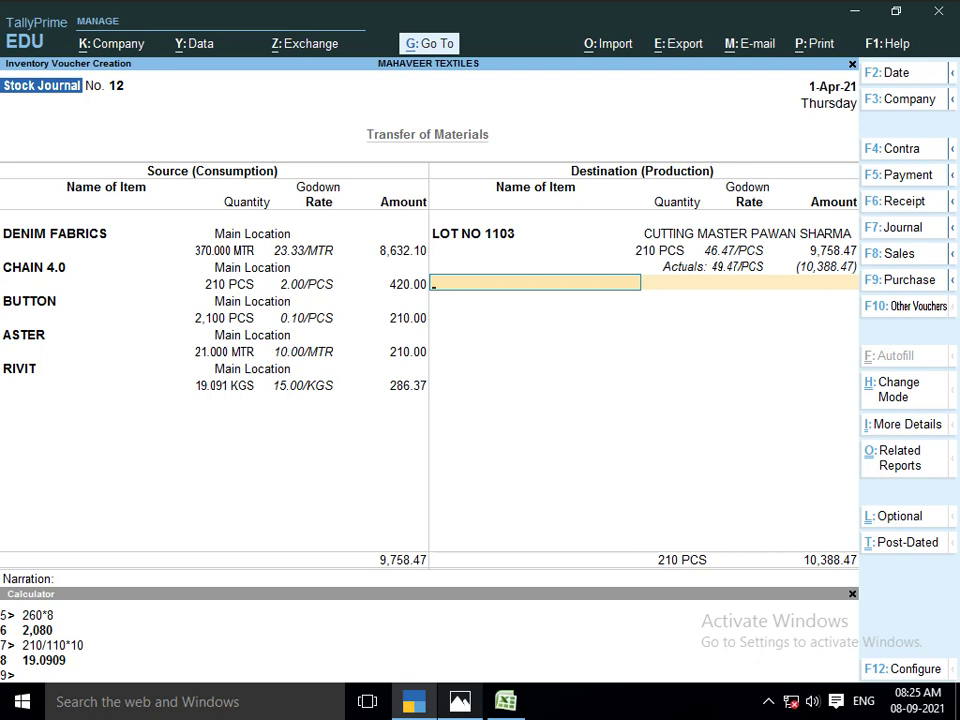
key("Return")
key("Return")
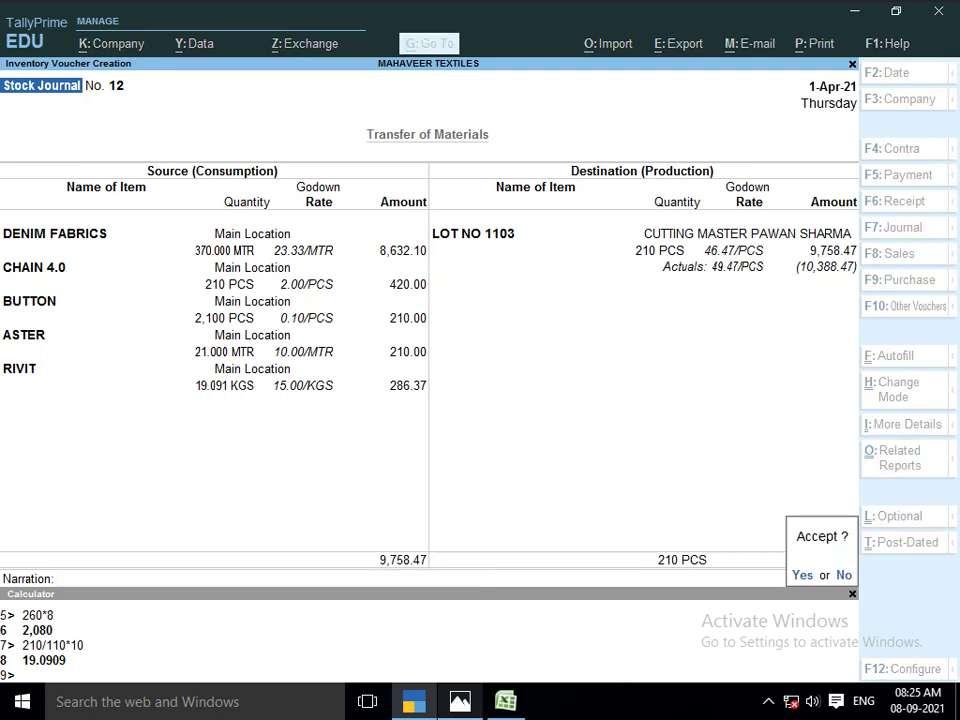
key("Return")
In Stock Journal 13, consume 210 PCS of LOT NO 1103 from the cutting master's godown
type("LOT")
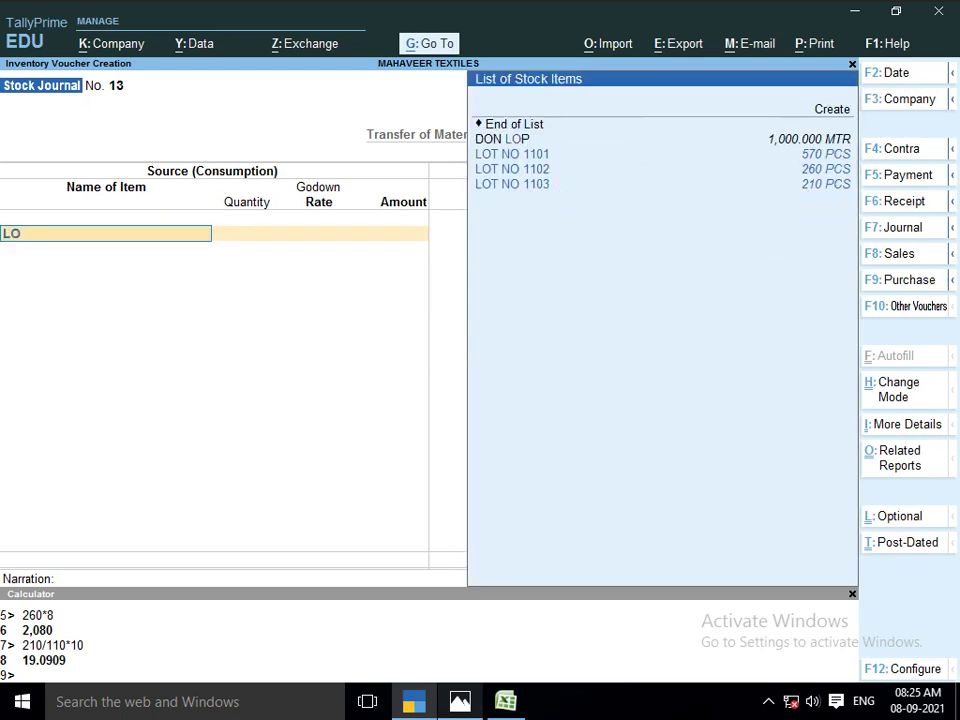
key("Down")
key("Down")
key("Down")
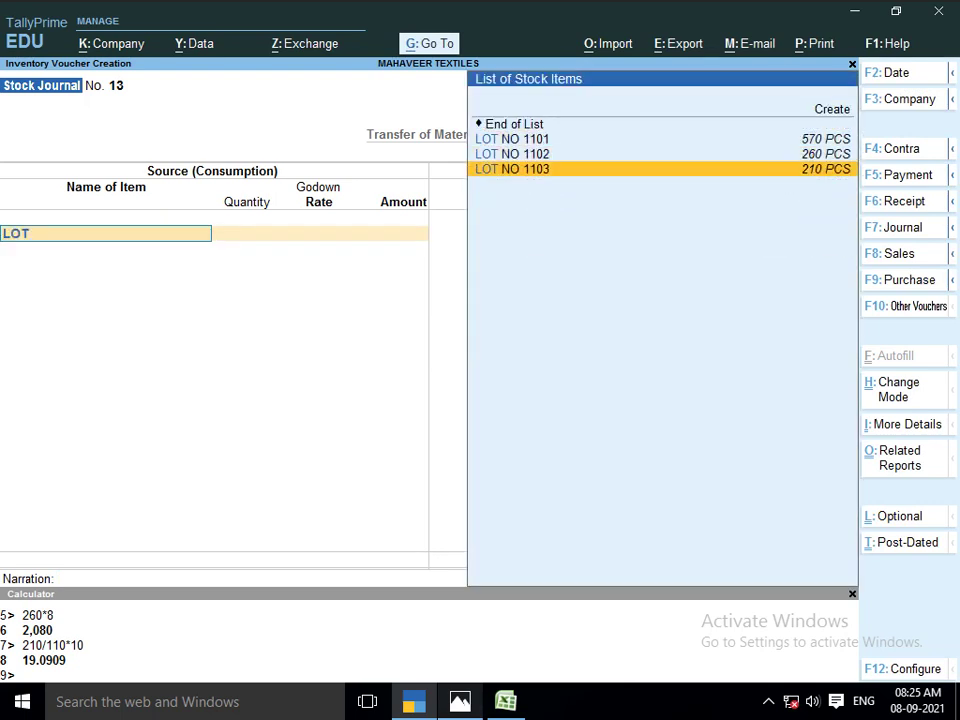
key("Return")
key("Return")
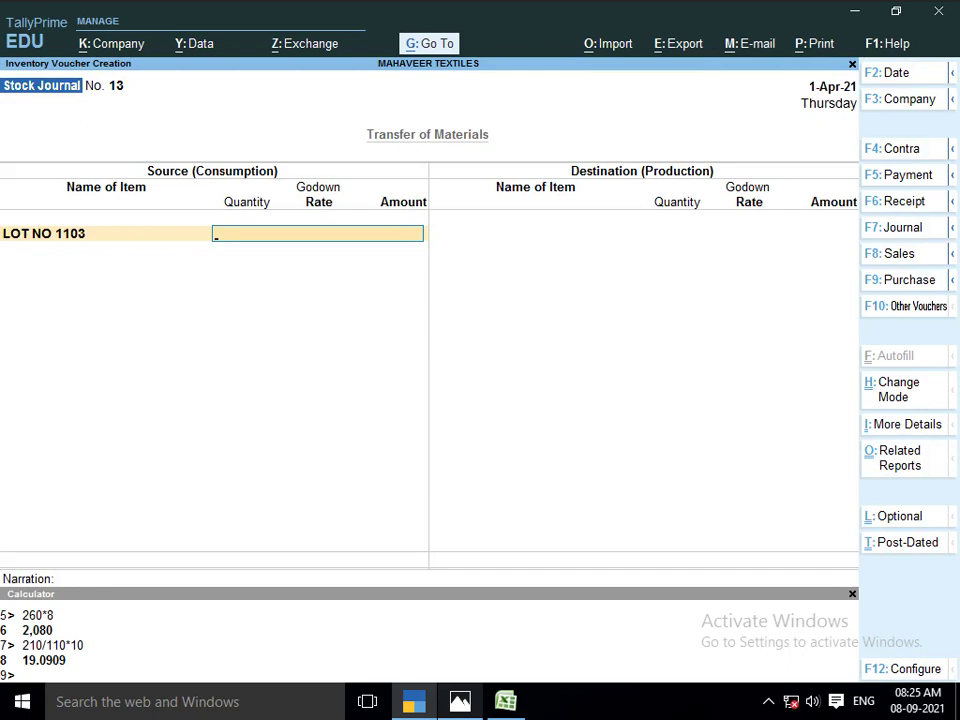
type("CU")
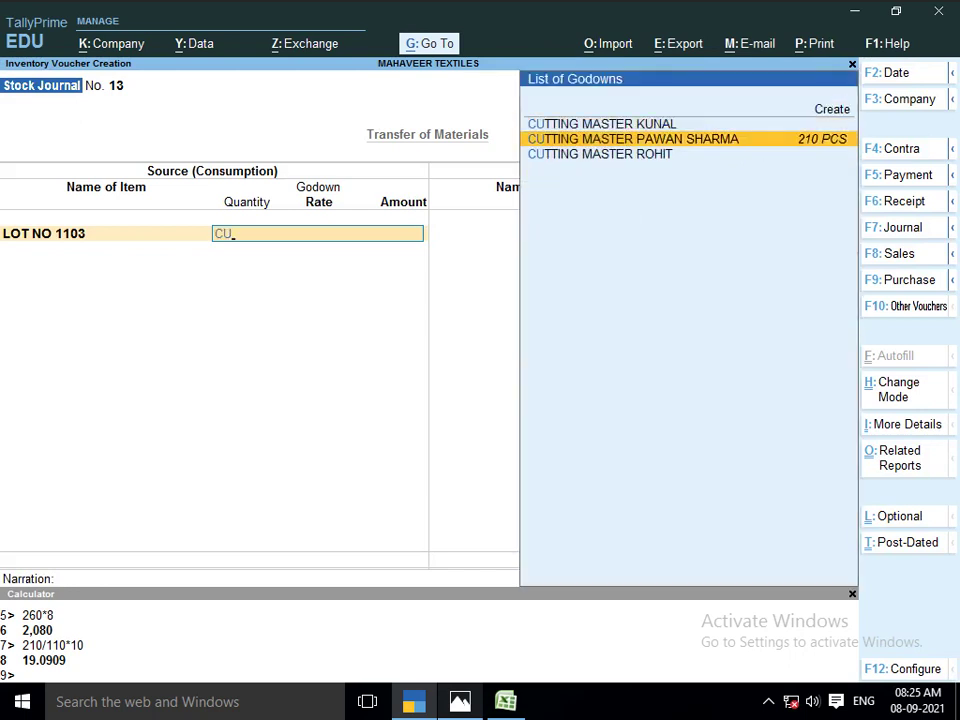
key("Return")
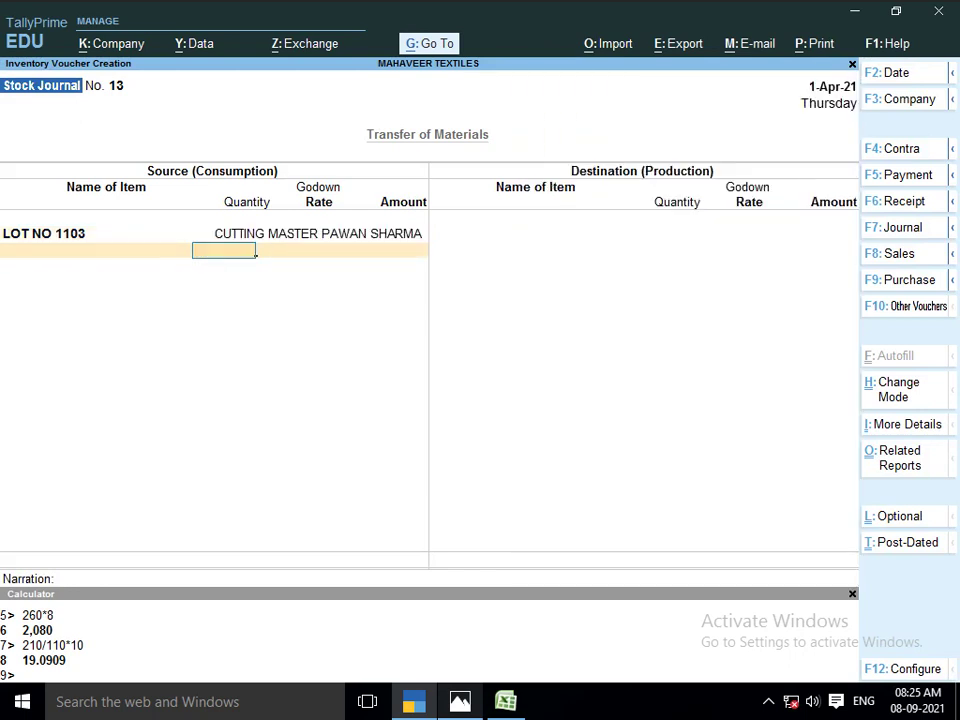
type("210")
key("Return")
key("Return")
key("Return")
key("Return")
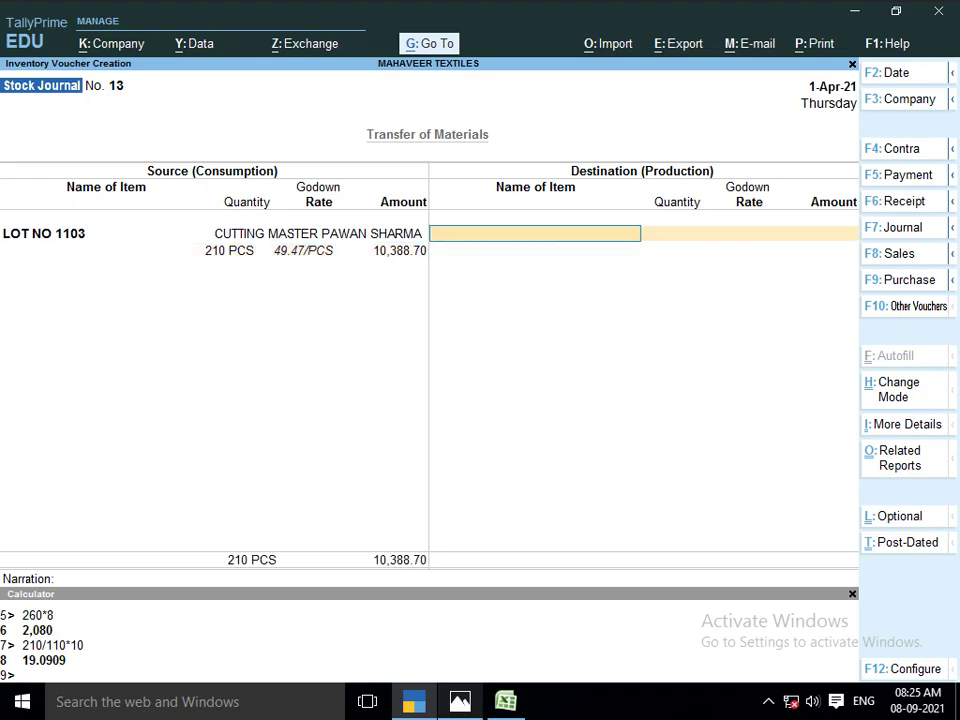
Check the Lot No 1103 sheet, then begin entering LOT as the destination item
key("alt+Tab")
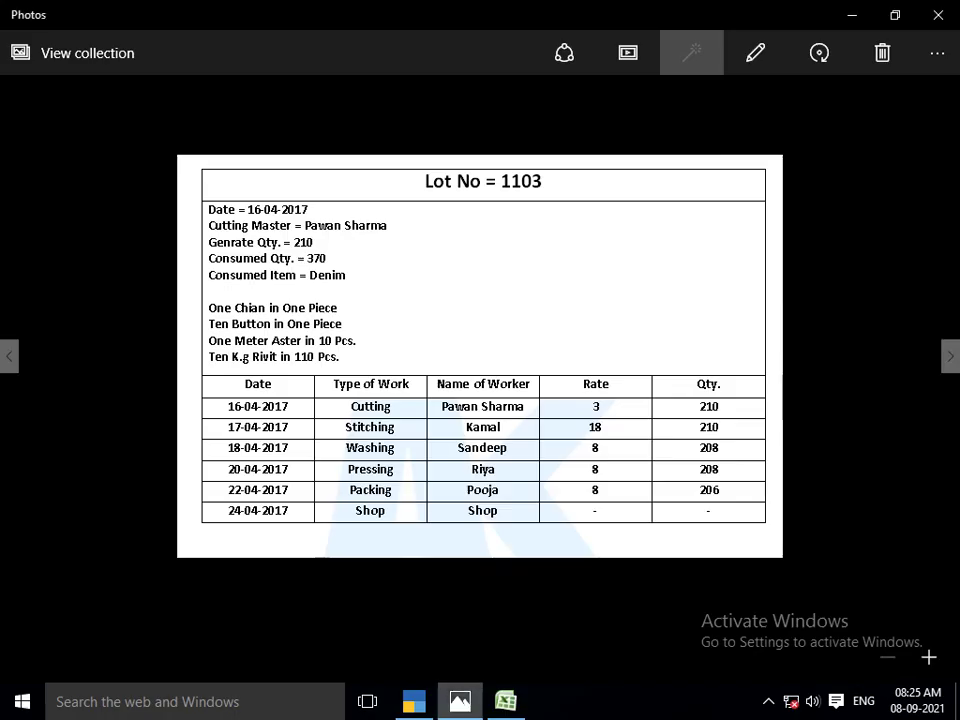
key("alt+Tab")
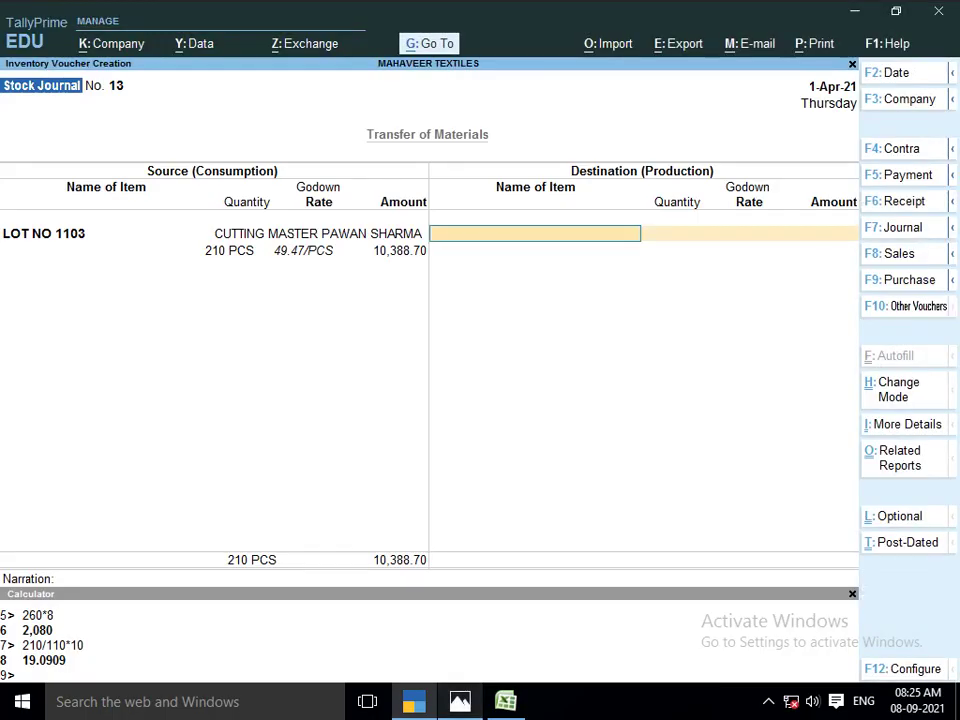
key("alt+Tab")
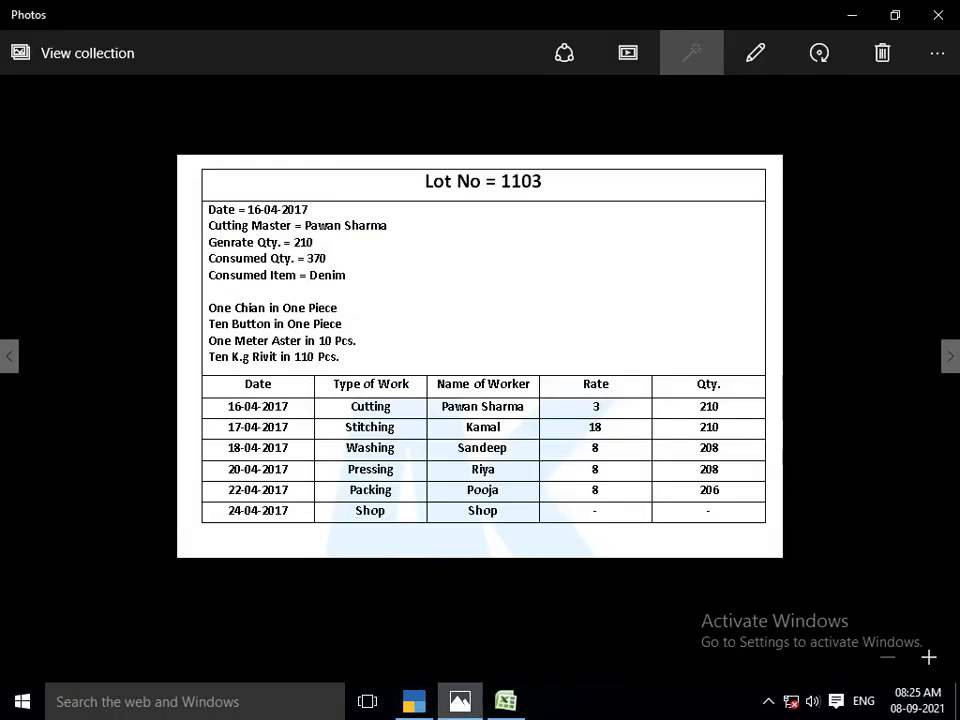
key("alt+Tab")
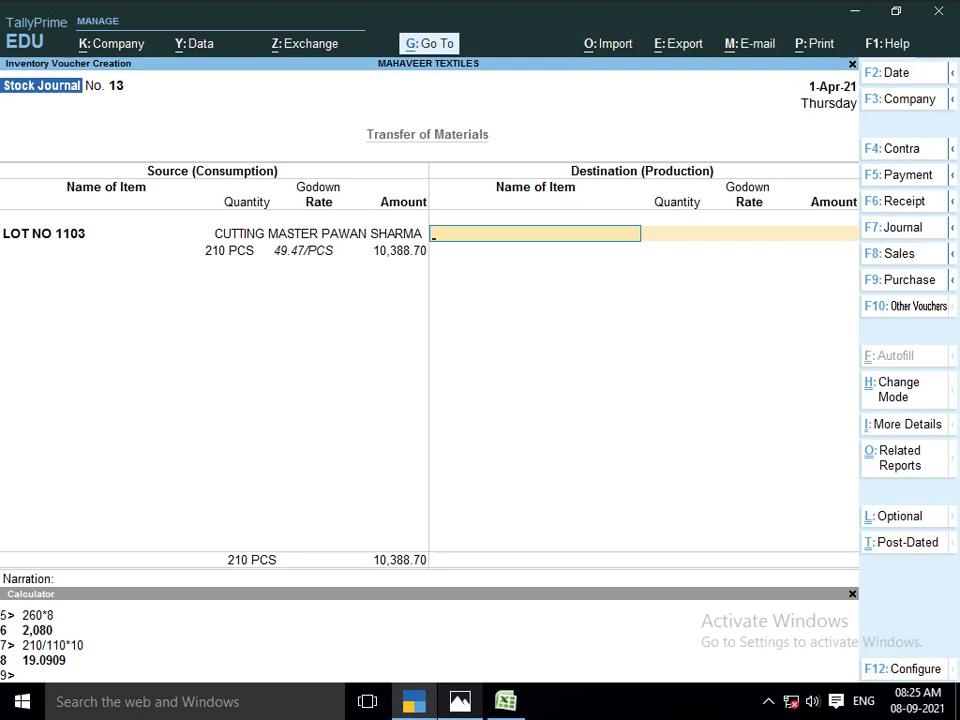
type("LOT")
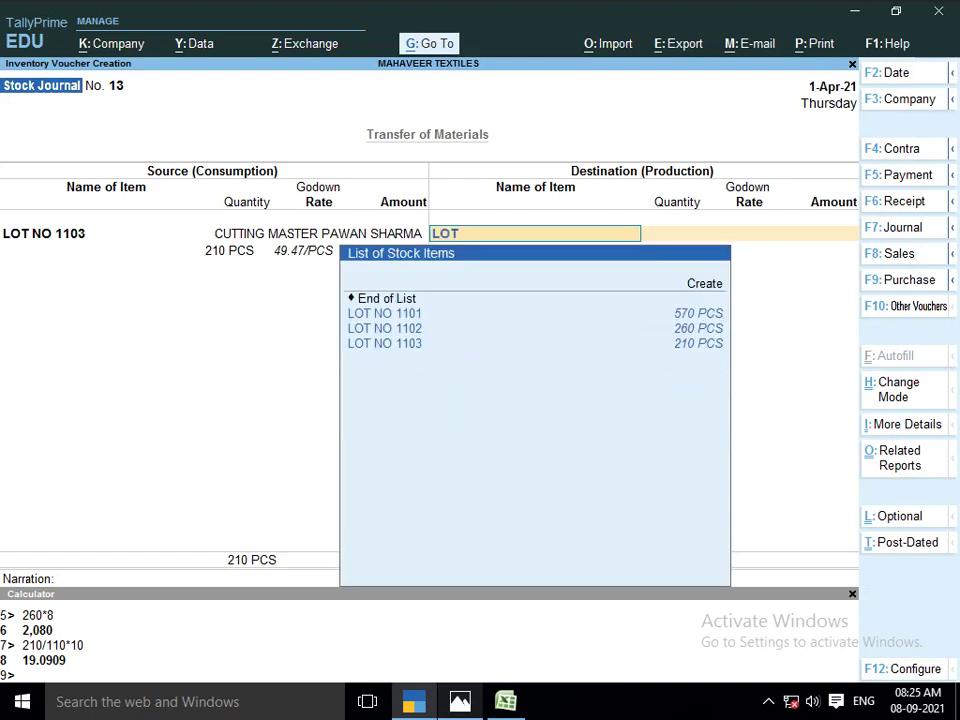
Select LOT NO 1103 as the produced item, received into the stitching godown
key("Down")
key("Down")
key("Down")
key("Return")
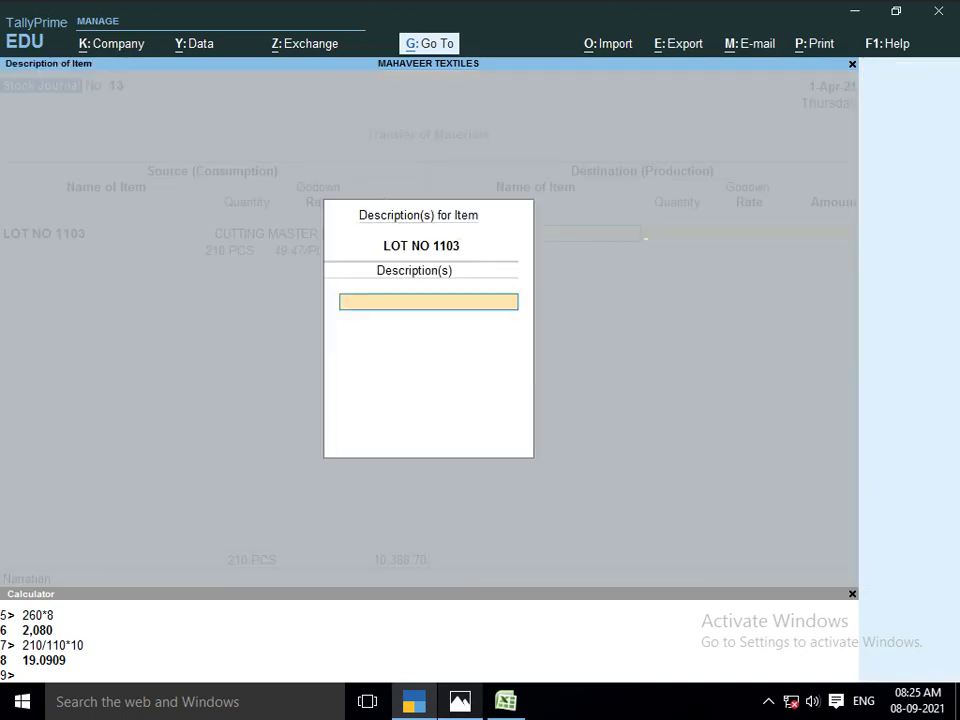
key("Return")
key("alt+Tab")
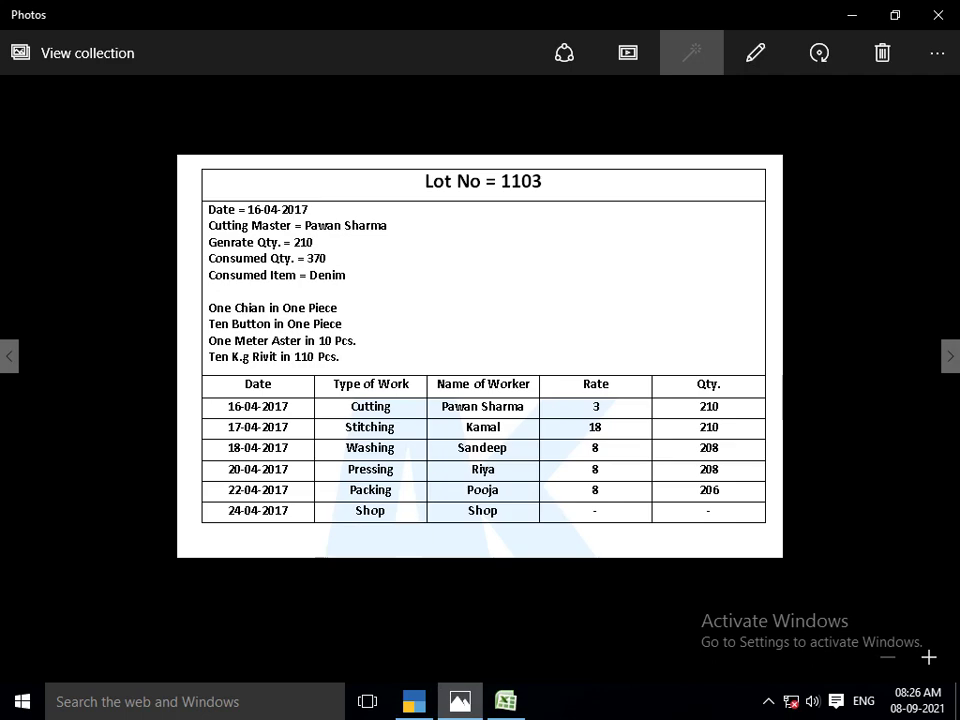
key("alt+Tab")
type("S")
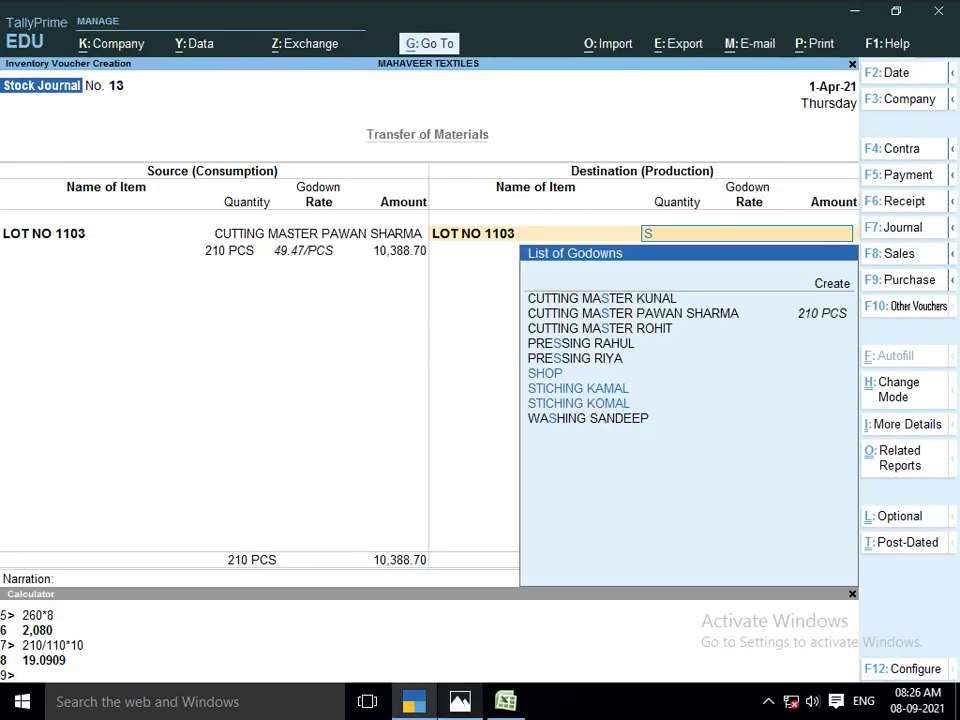
type("TIC")
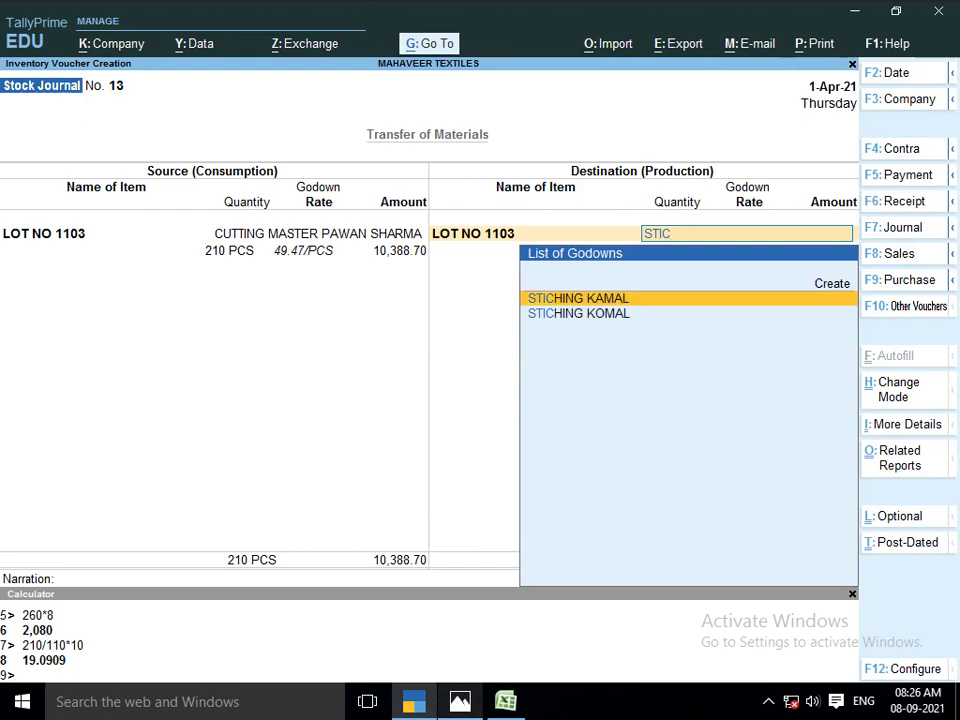
key("Return")
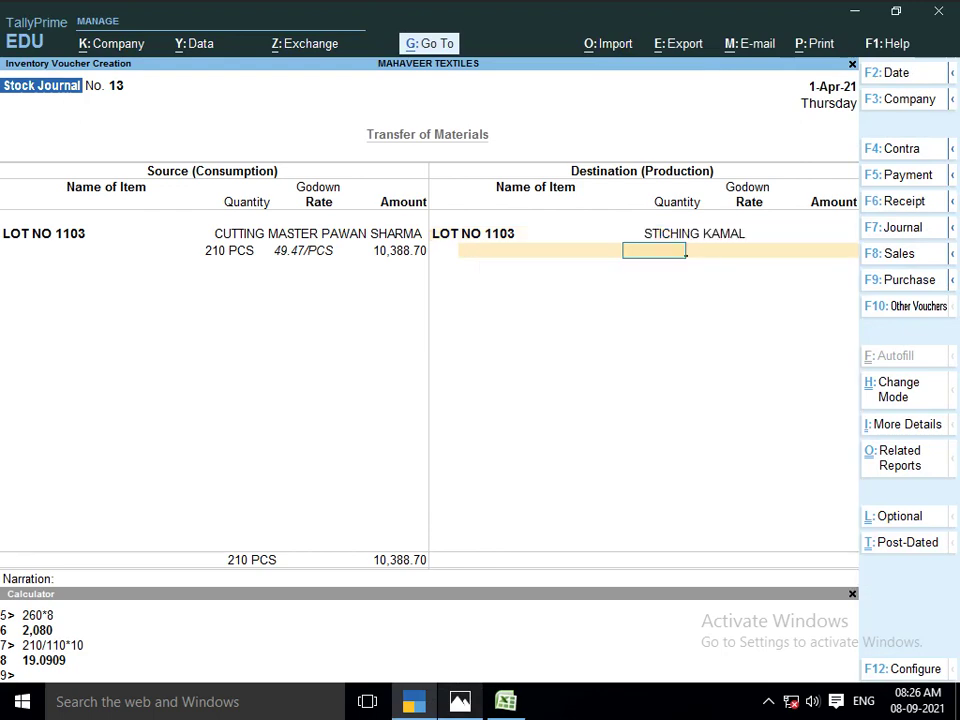
Enter 210 PCS and accept the 49.47 per PCS rate
key("alt+Tab")
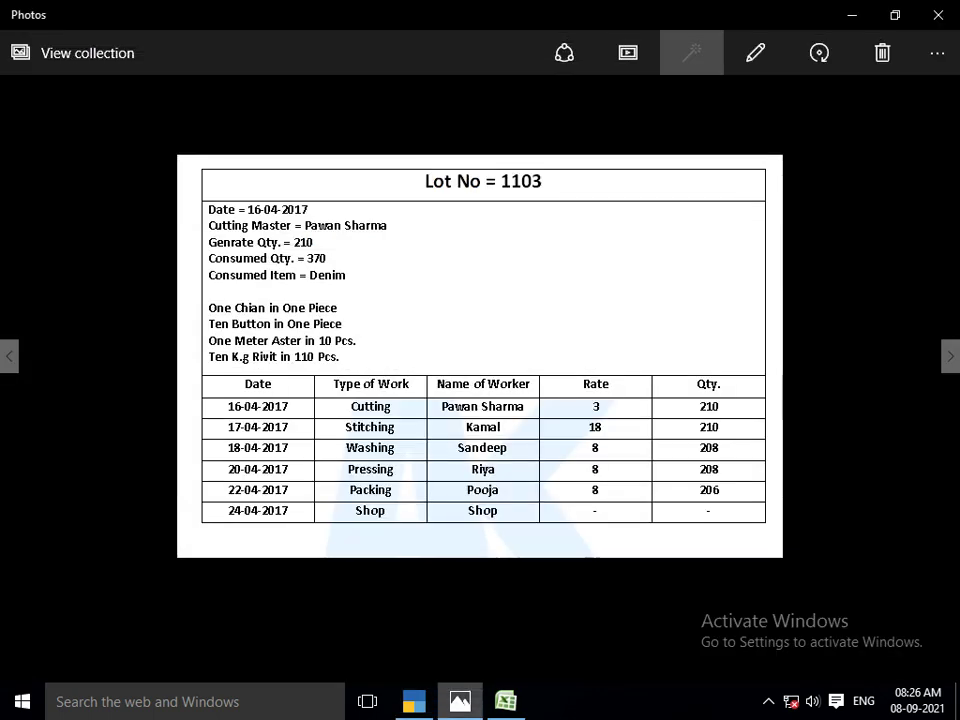
key("alt+Tab")
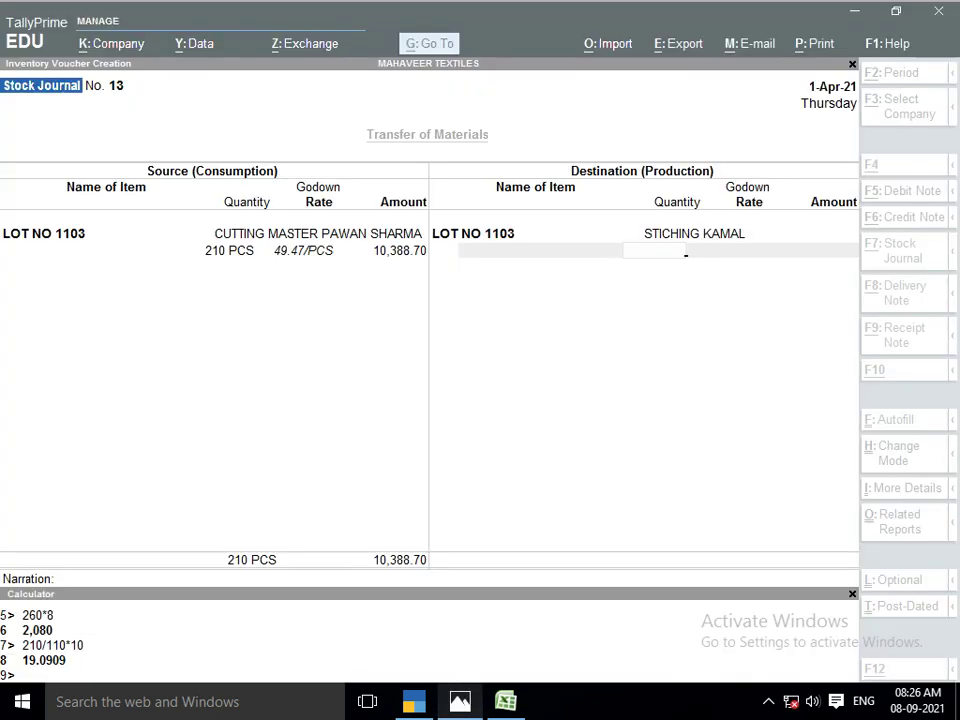
type("210")
key("Return")
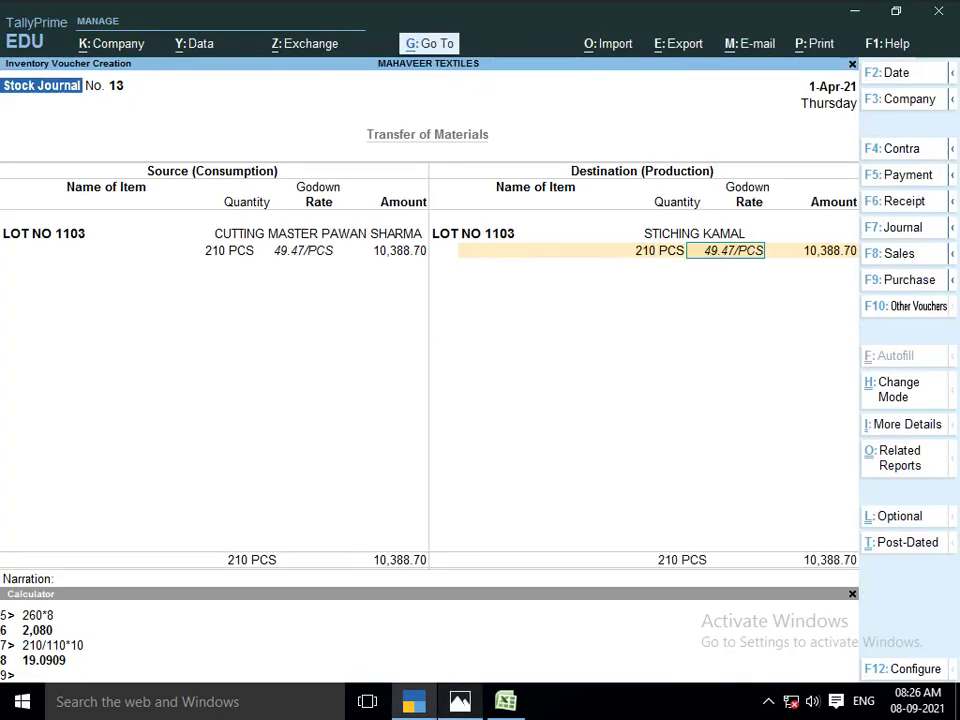
key("Return")
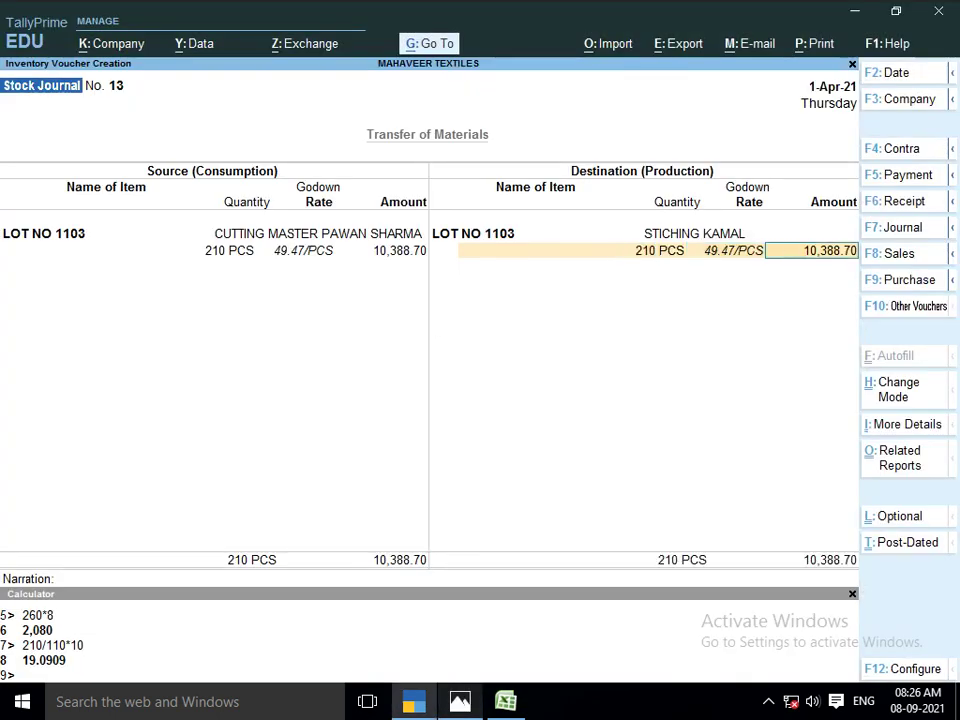
Calculate the stitching cost 210 × 18 = 3,780 in the Calculator
key("ctrl+n")
type("21")
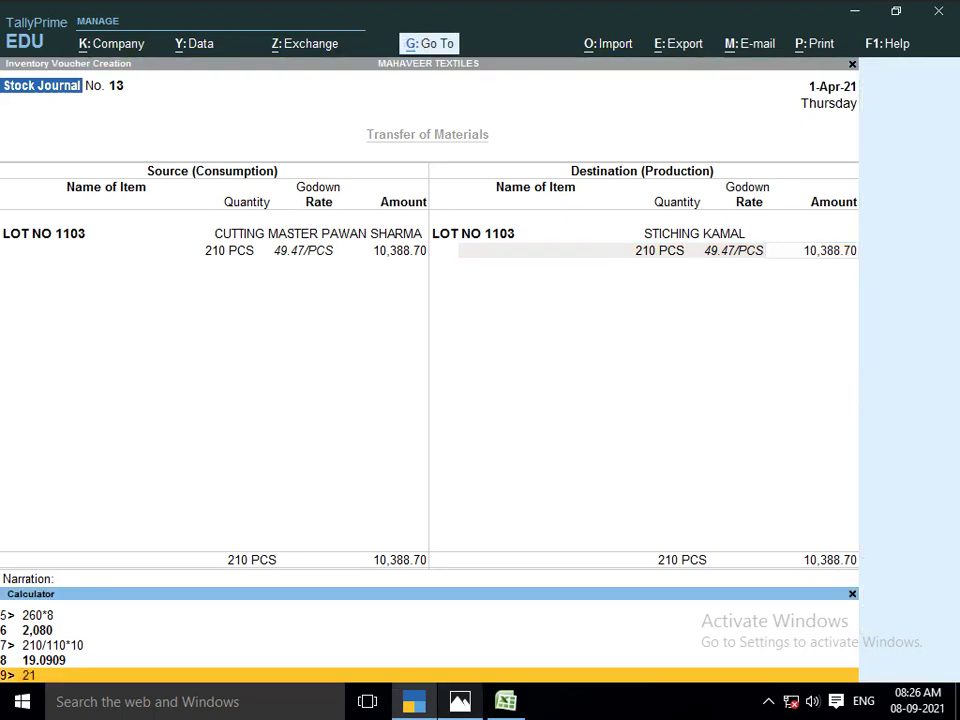
type("0*18")
key("Return")
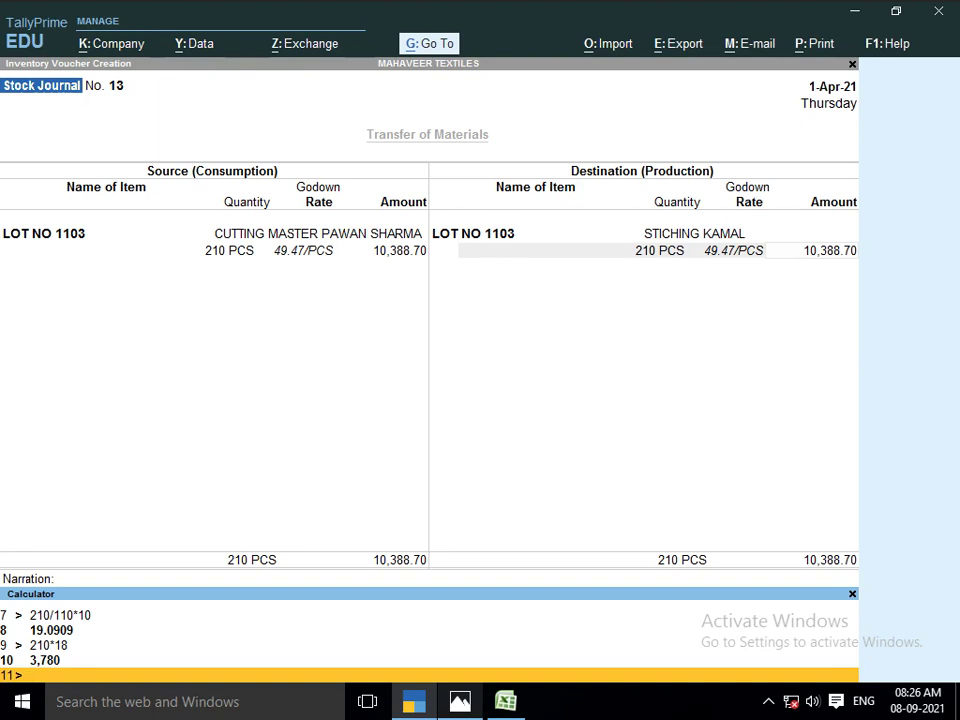
Attach a 3,780 JOB WORK A/C additional cost to reach 14,168.70, then save voucher No. 13
key("ctrl+m")
key("Return")
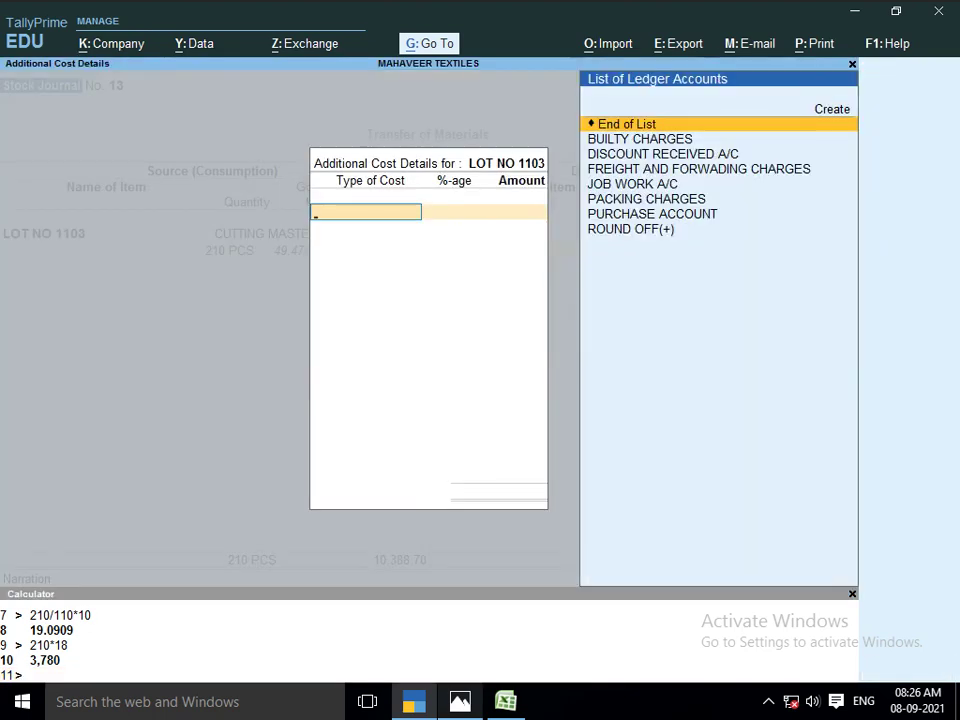
type("JOB")
key("Return")
key("Return")
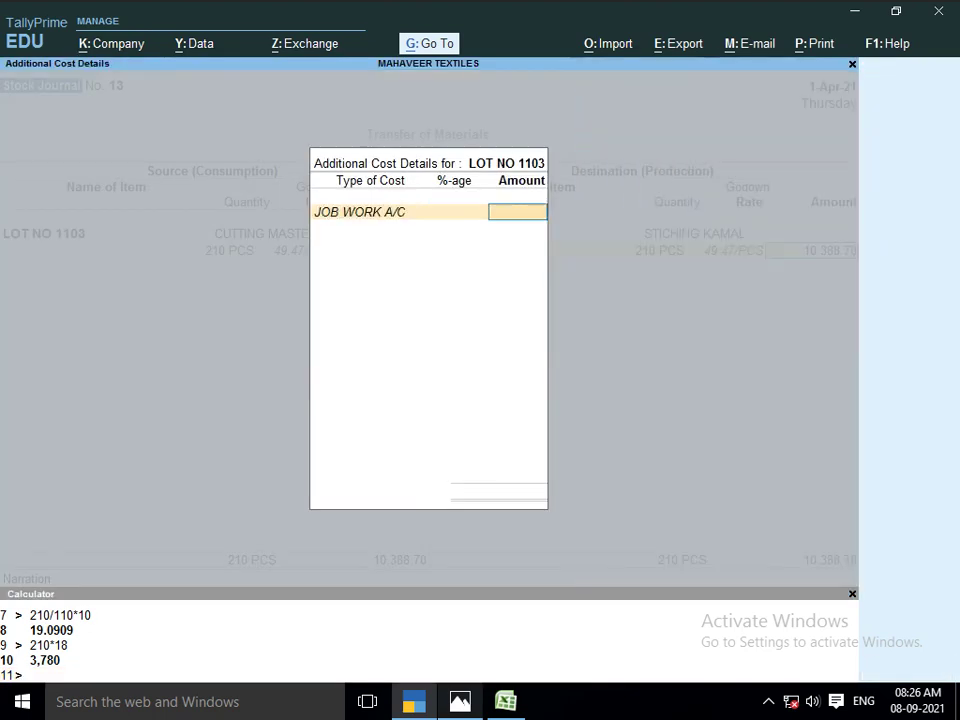
type("3,780")
key("Return")
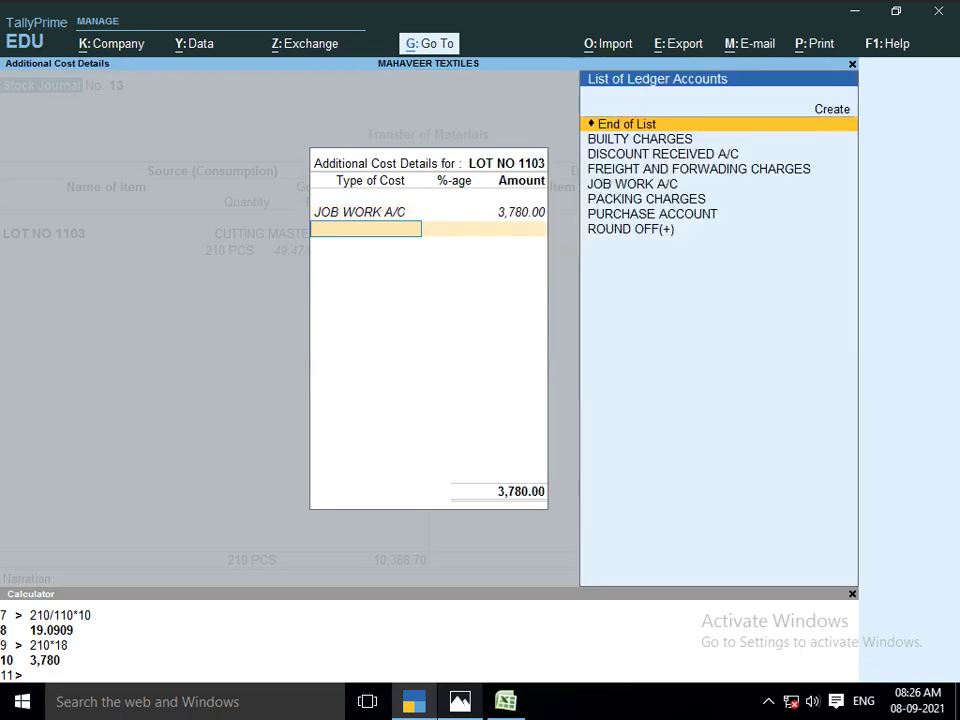
key("Return")
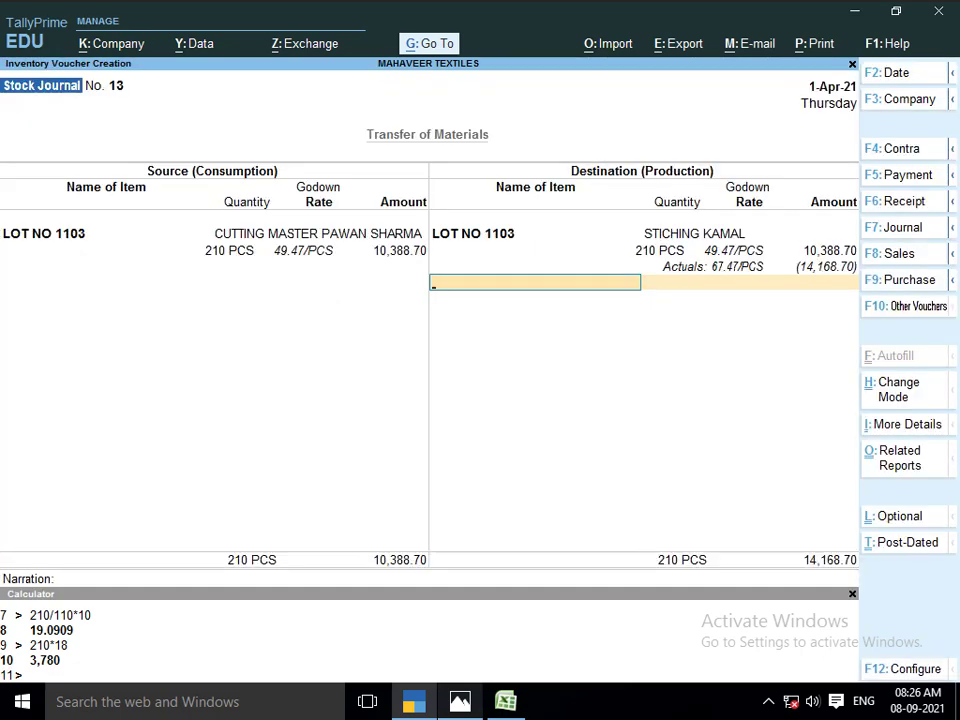
key("Return")
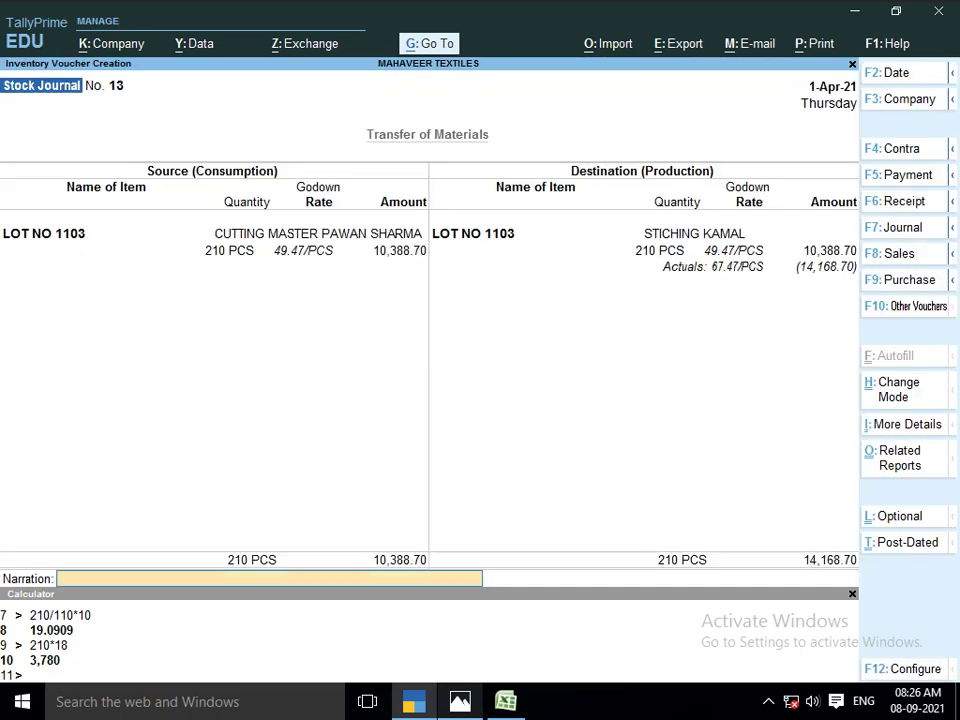
key("Return")
key("Return")
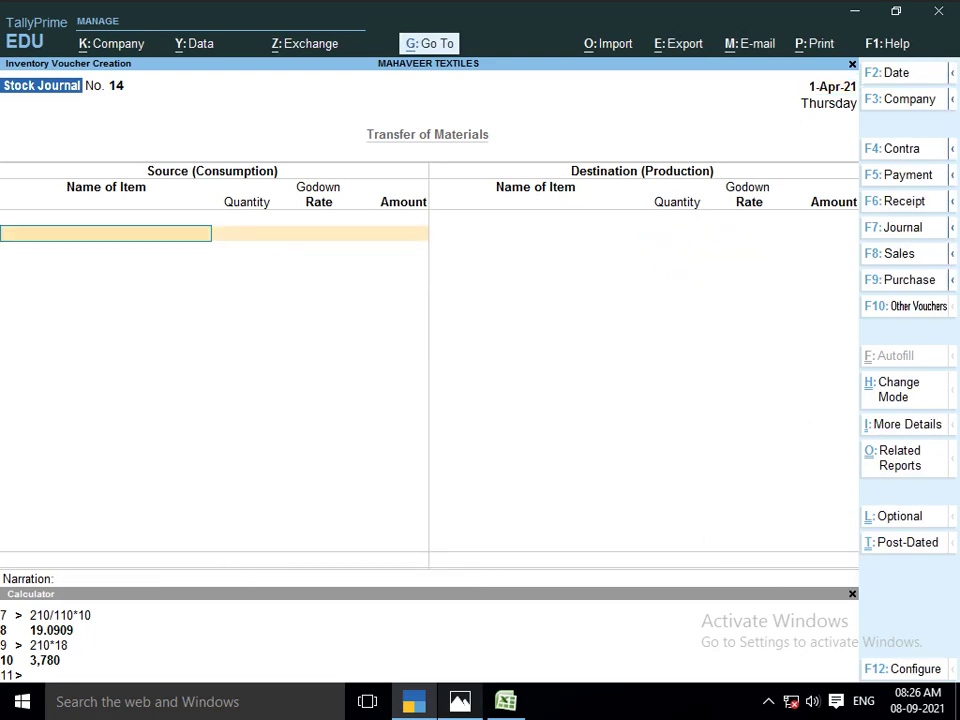
Consume 210 PCS of LOT NO 1103 from the stitching godown
type("LOT")
key("Down")
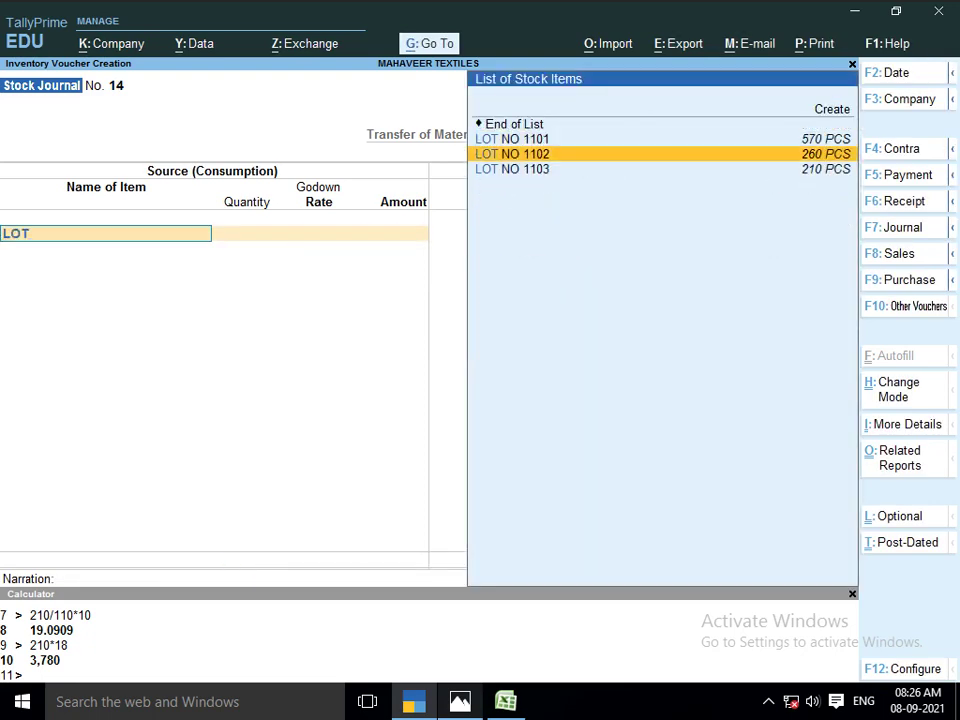
key("Down")
key("Return")
key("Return")
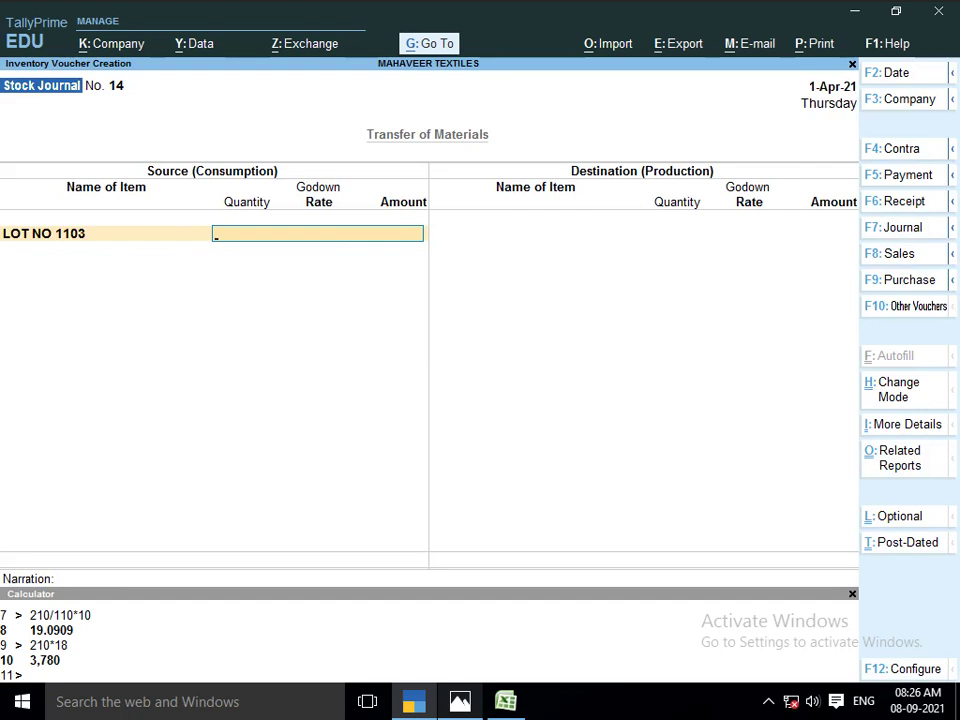
key("Return")
type("210")
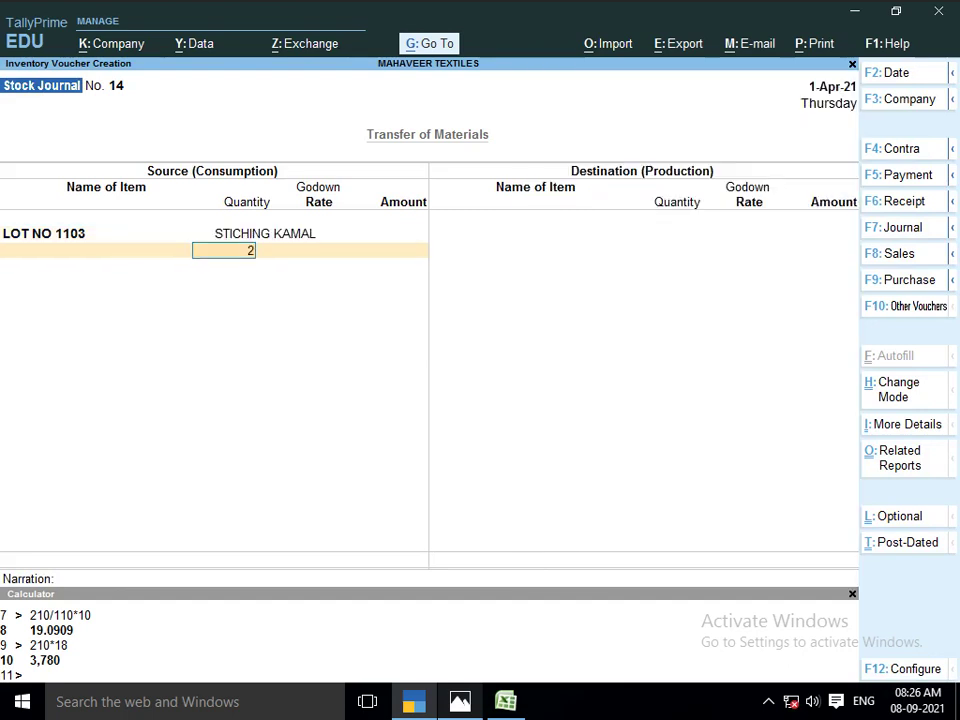
key("Return")
key("Return")
key("Return")
key("Return")
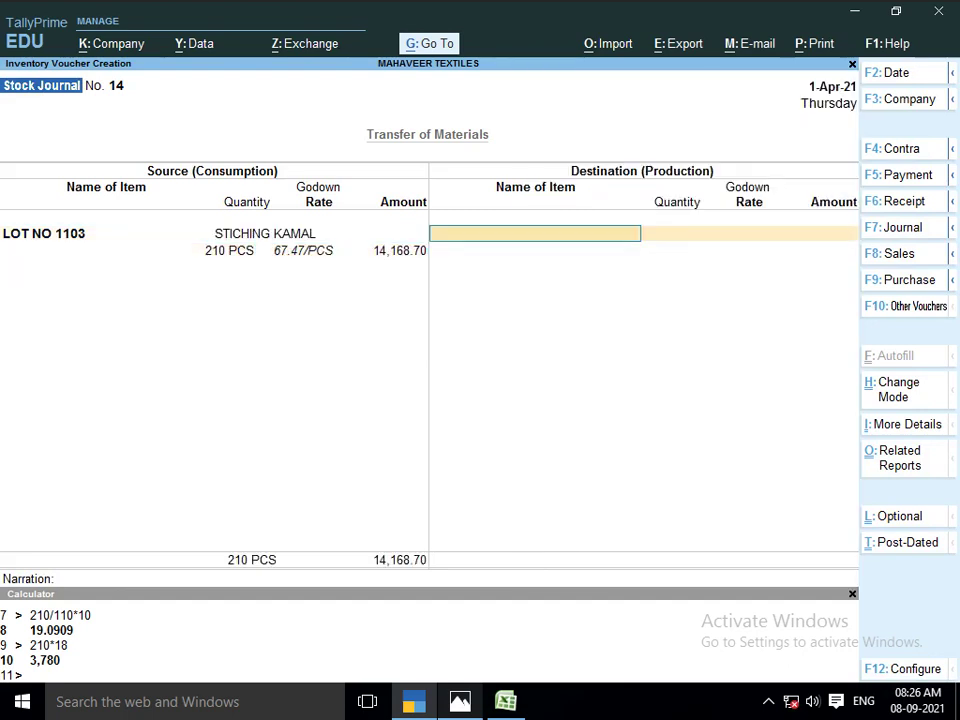
Check the lot work sheet and select LOT NO 1103 as the produced item
key("alt+Tab")
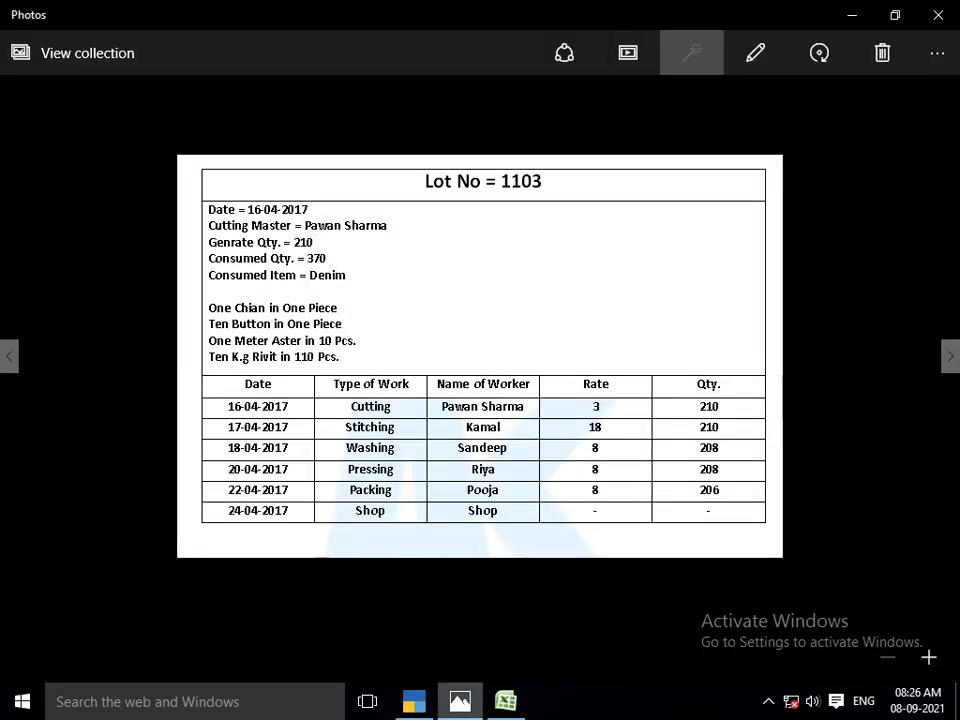
key("alt+Tab")
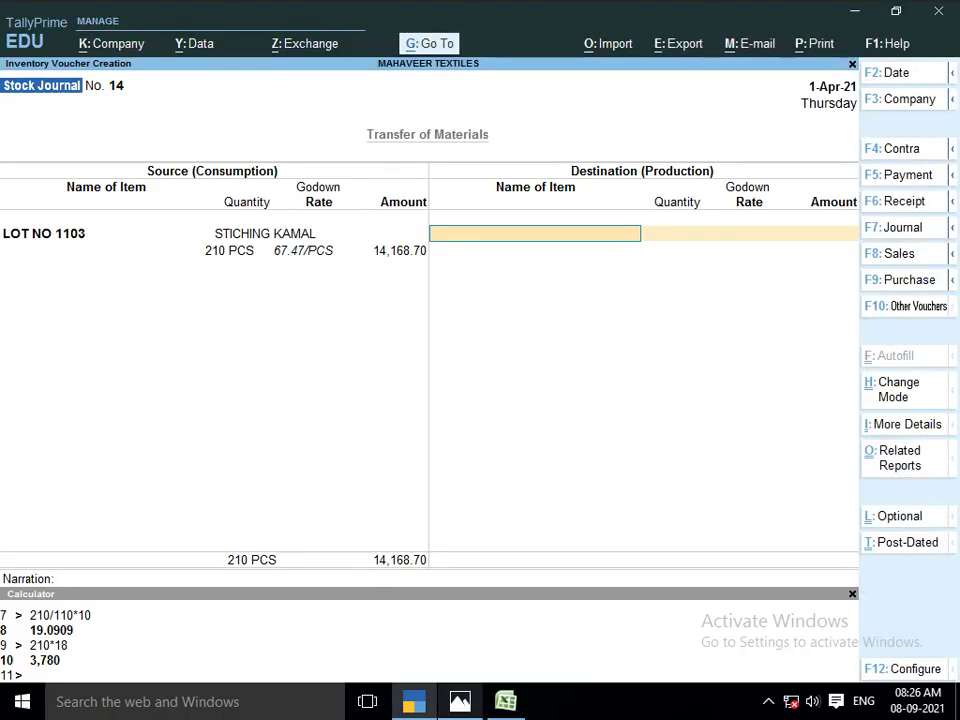
type("LOT")
key("Down")
key("Down")
key("Down")
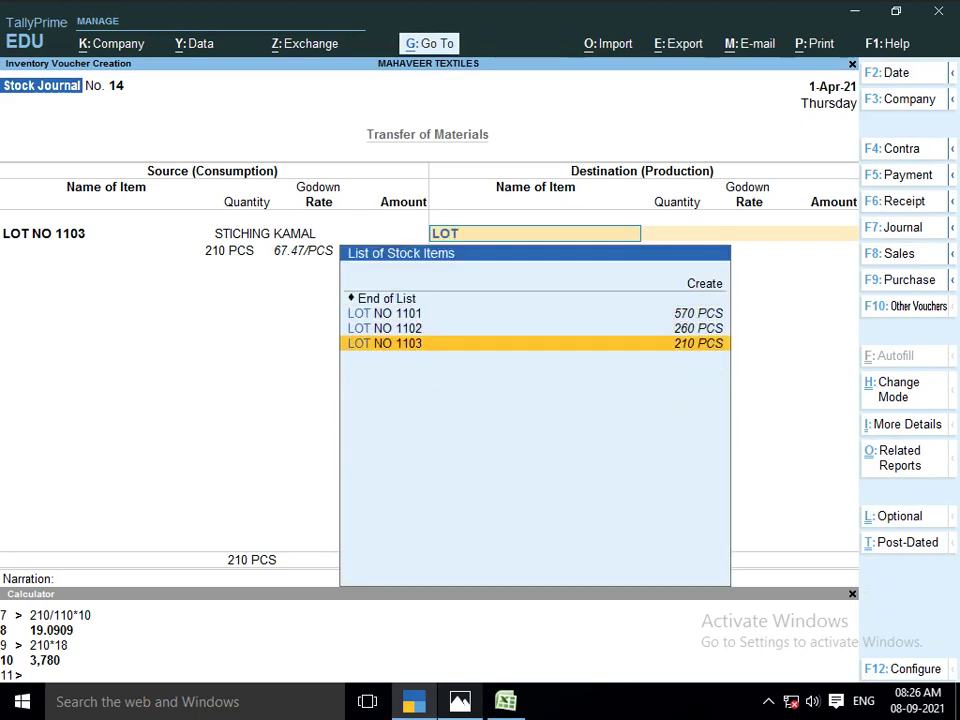
key("Return")
key("Return")
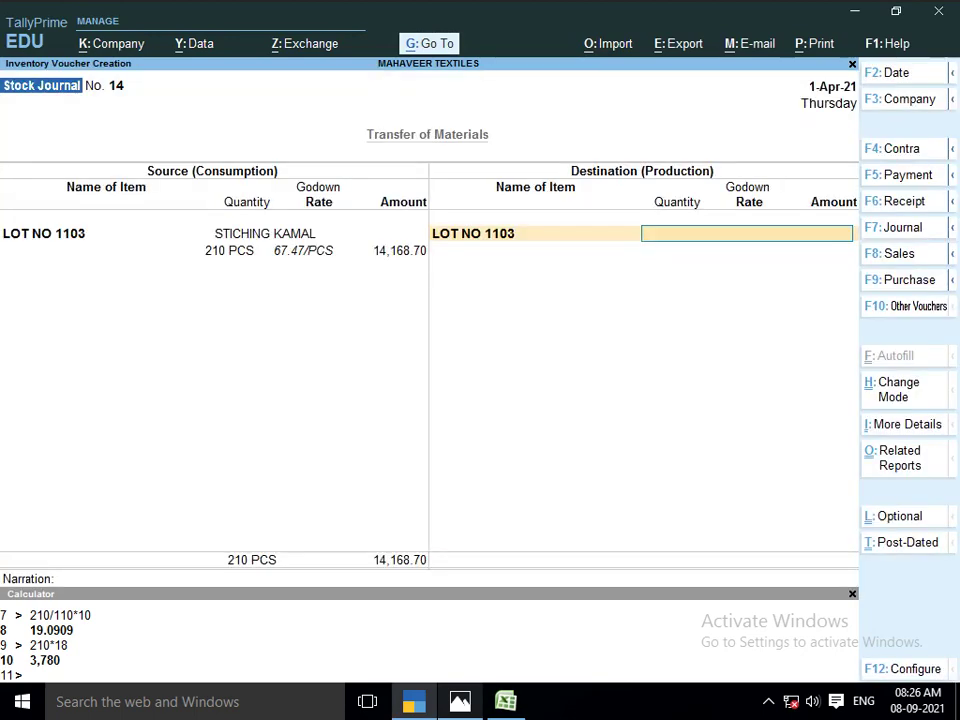
Start a new godown entry, then cancel it without creating anything
key("alt+c")
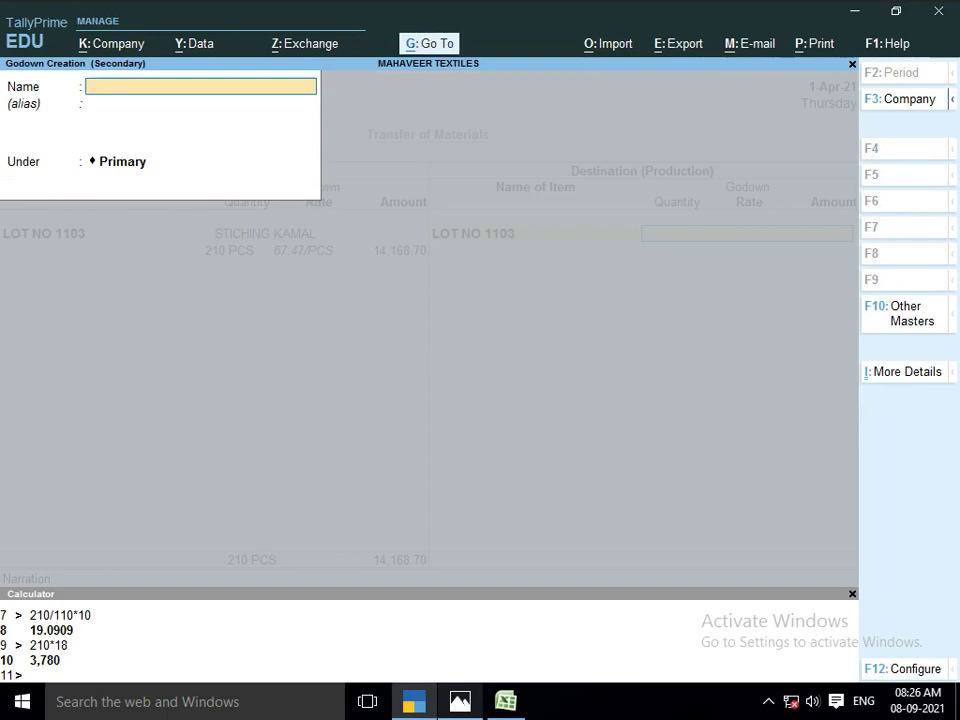
type("WA")
key("BackSpace")
key("BackSpace")
key("Escape")
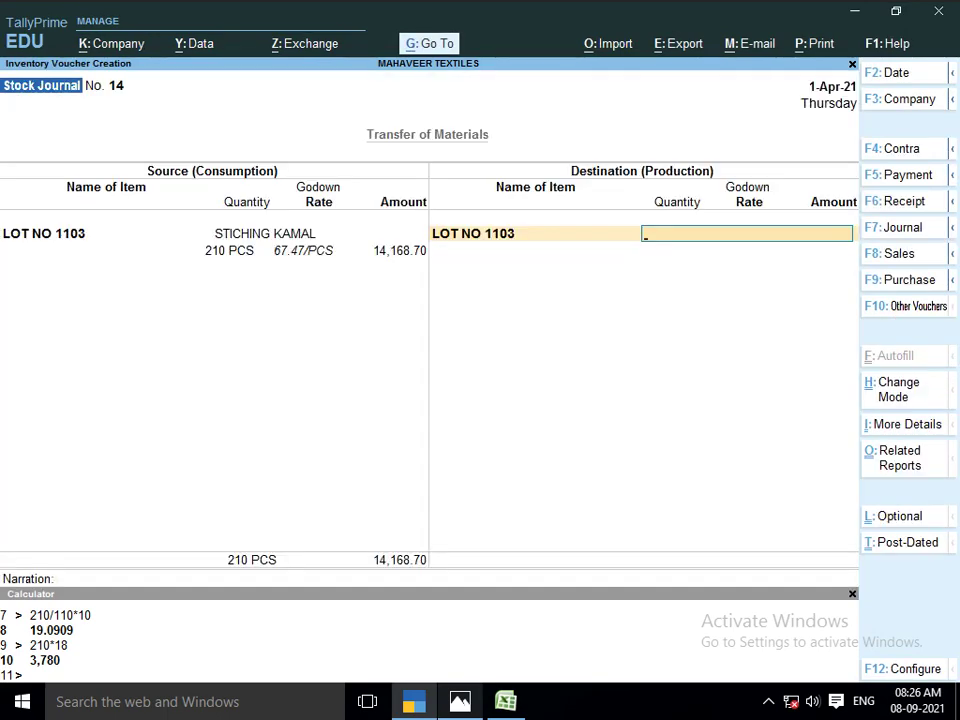
Receive 210 PCS into the WASHING godown, leaving additional costs empty for now
type("W")
key("Return")
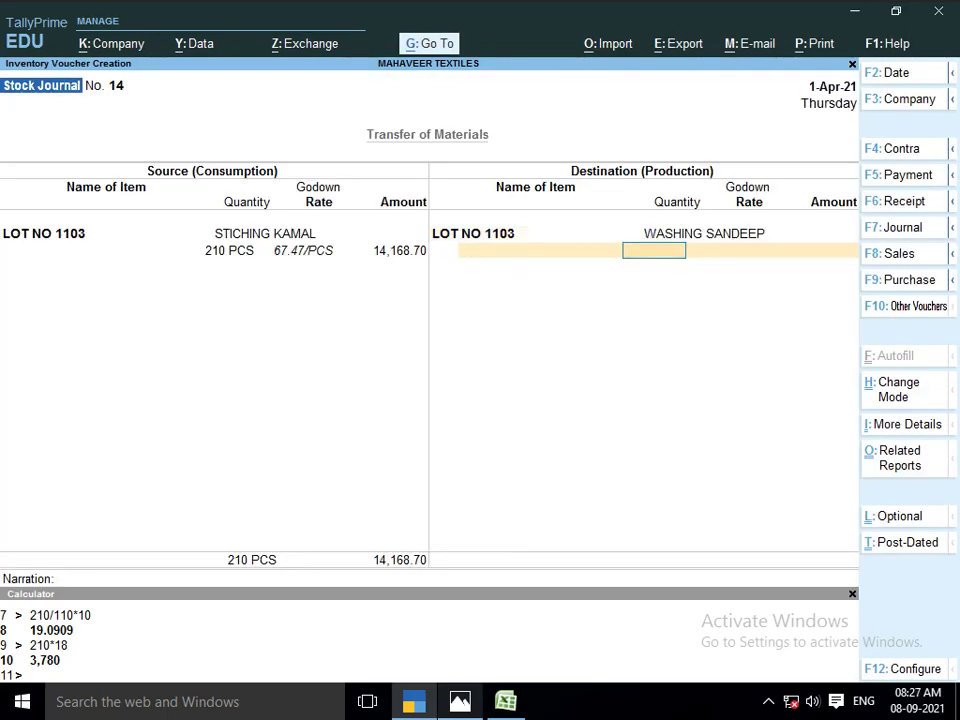
type("210")
key("Return")
key("Return")
key("Return")
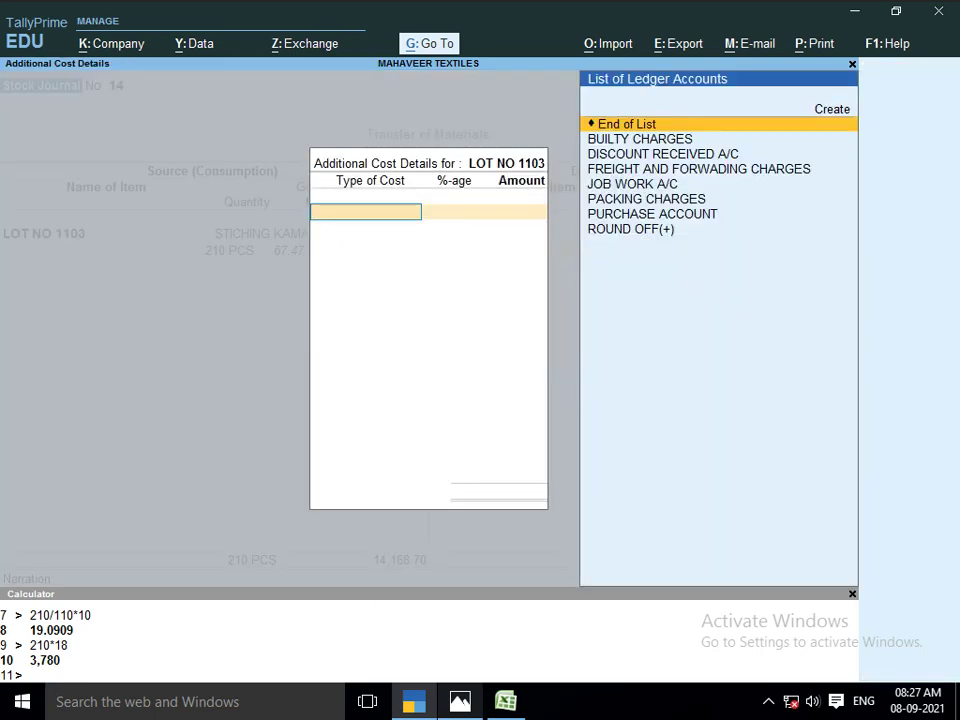
key("alt+Tab")
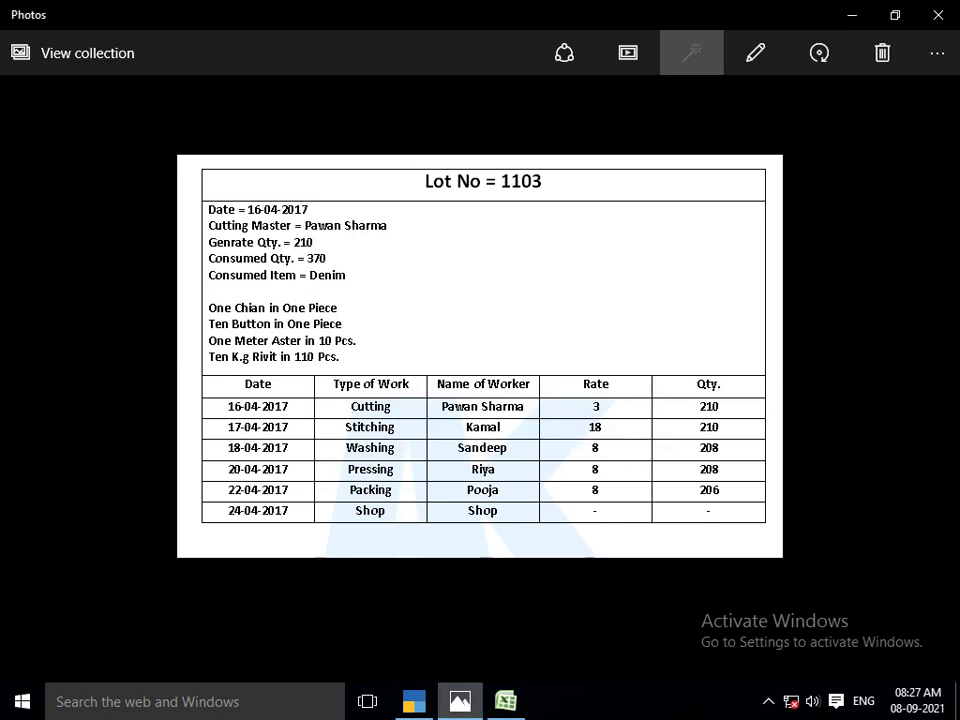
key("alt+Tab")
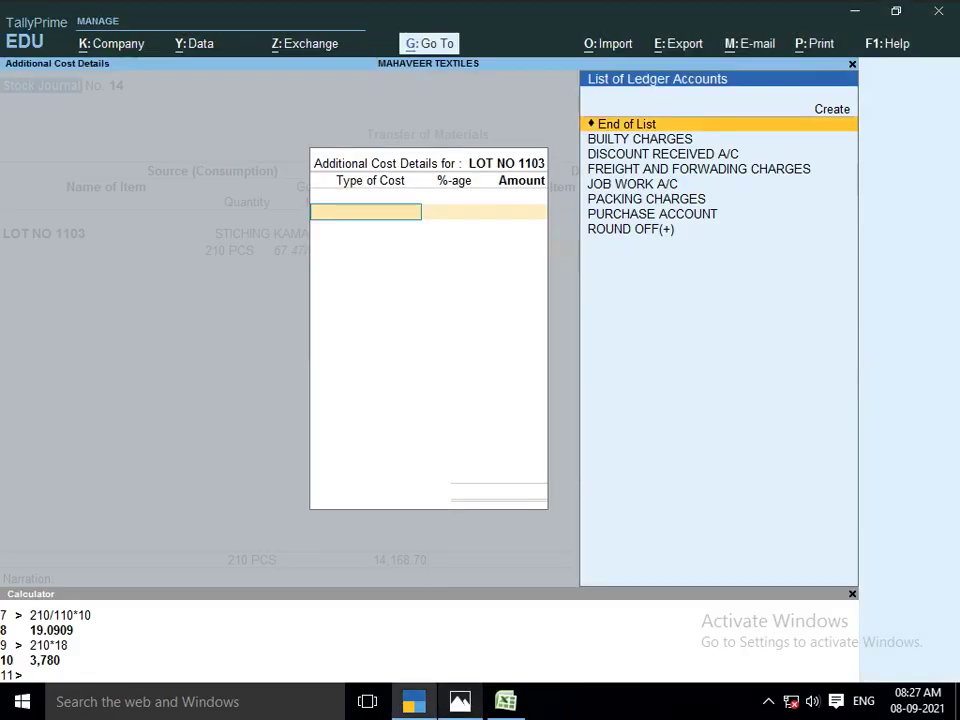
key("Escape")
key("y")
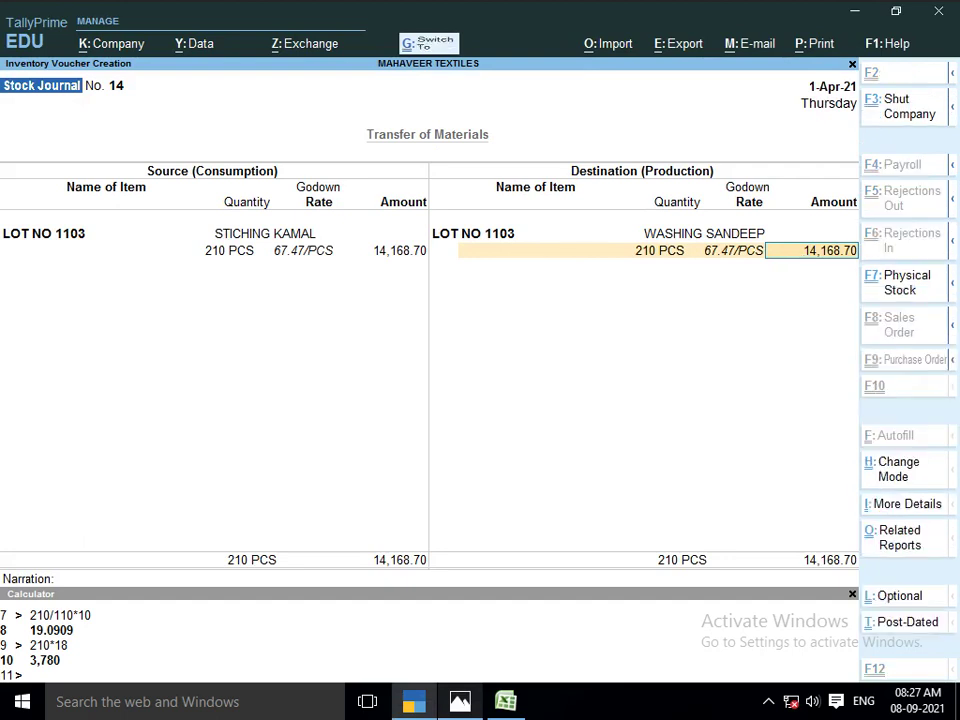
Calculate the washing charge 8 × 210 = 1,680 in the Calculator
key("ctrl+n")
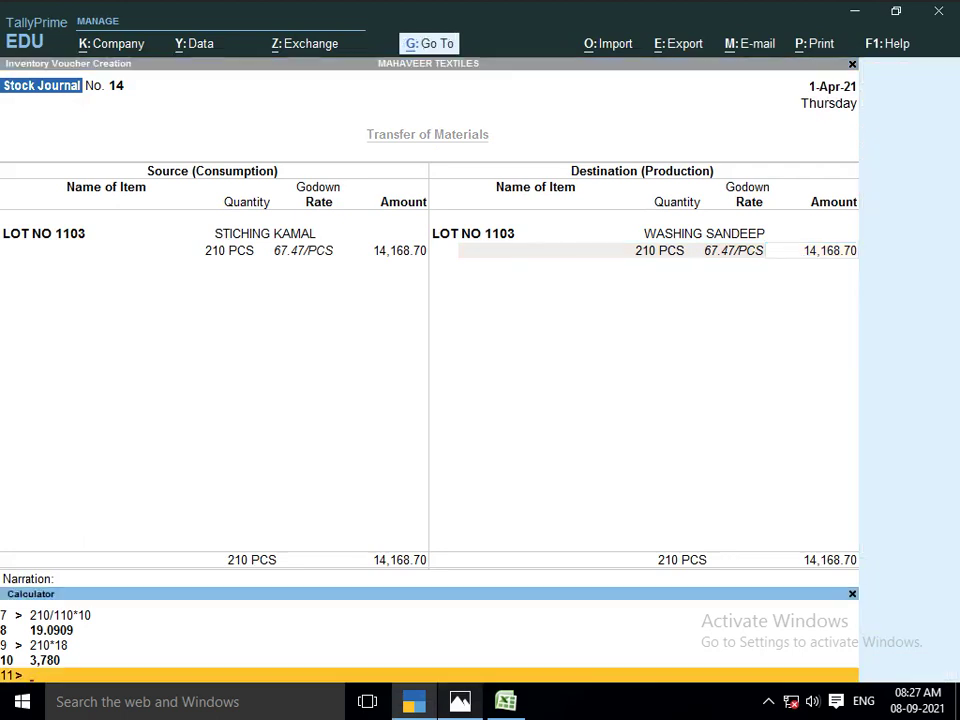
type("8*210")
key("Return")
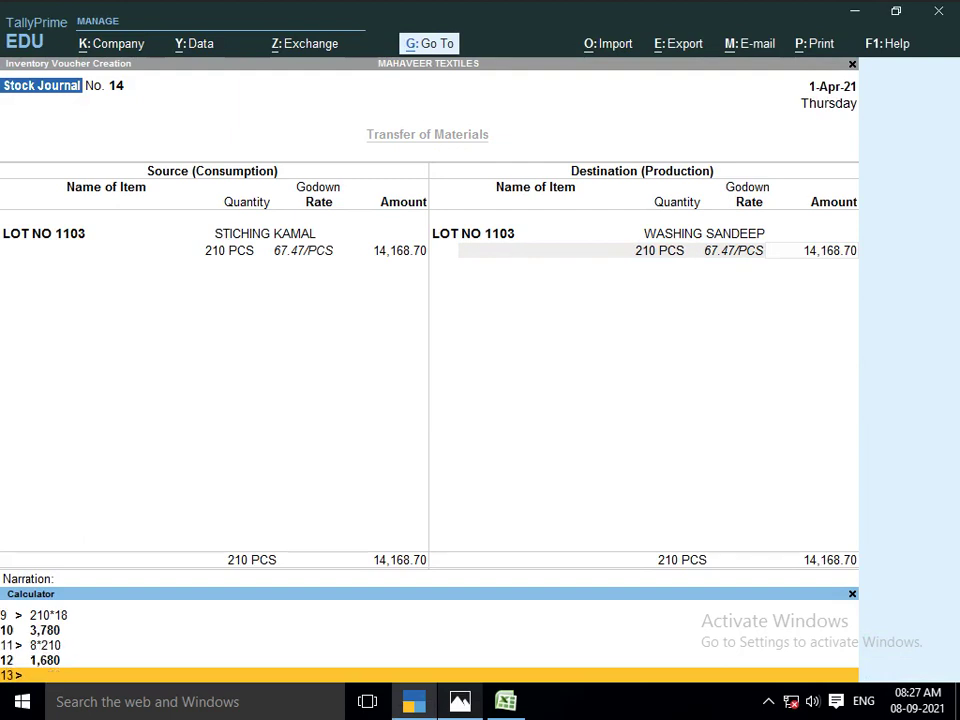
key("ctrl+m")
Add 1,680 as JOB WORK A/C additional cost, totalling 15,848.70, and skip narration
key("Return")
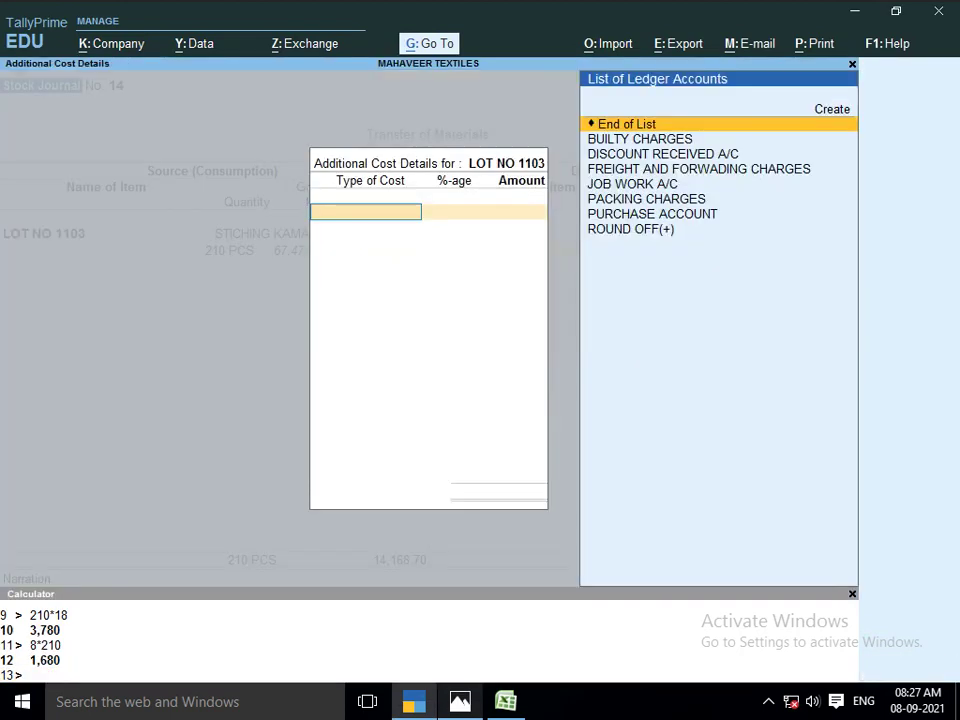
type("JOB")
key("Return")
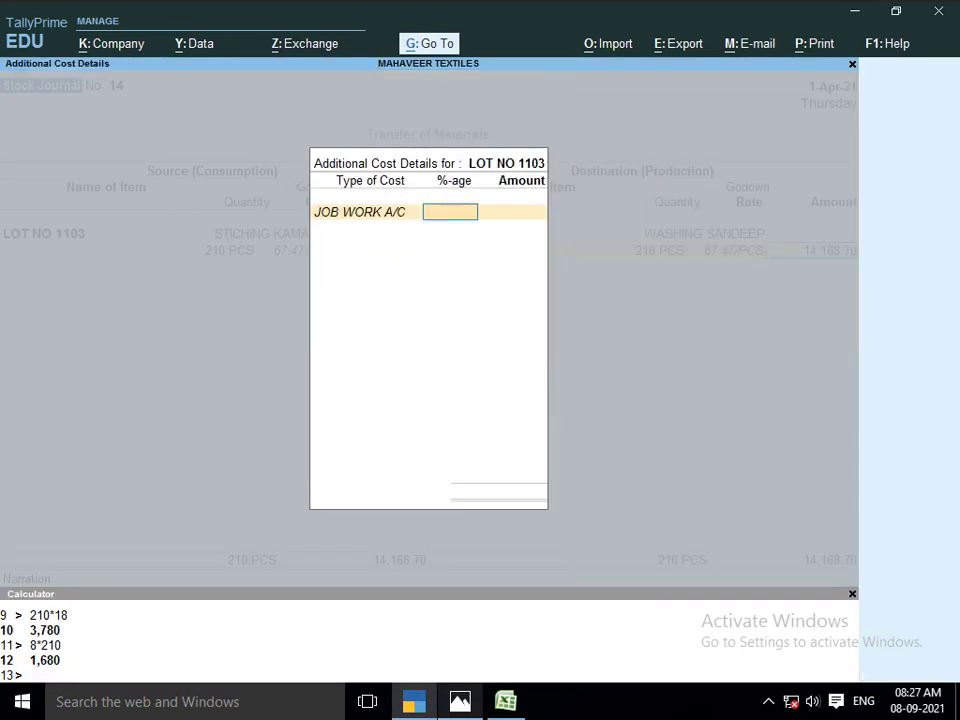
key("Return")
type("1680")
key("Return")
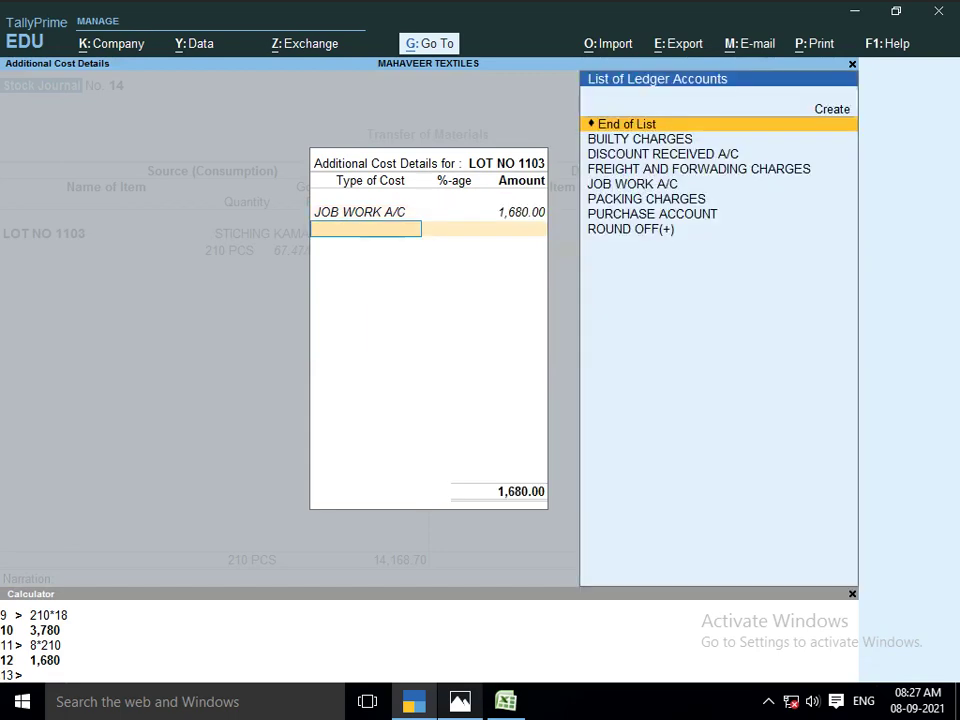
key("Return")
key("Return")
key("Return")
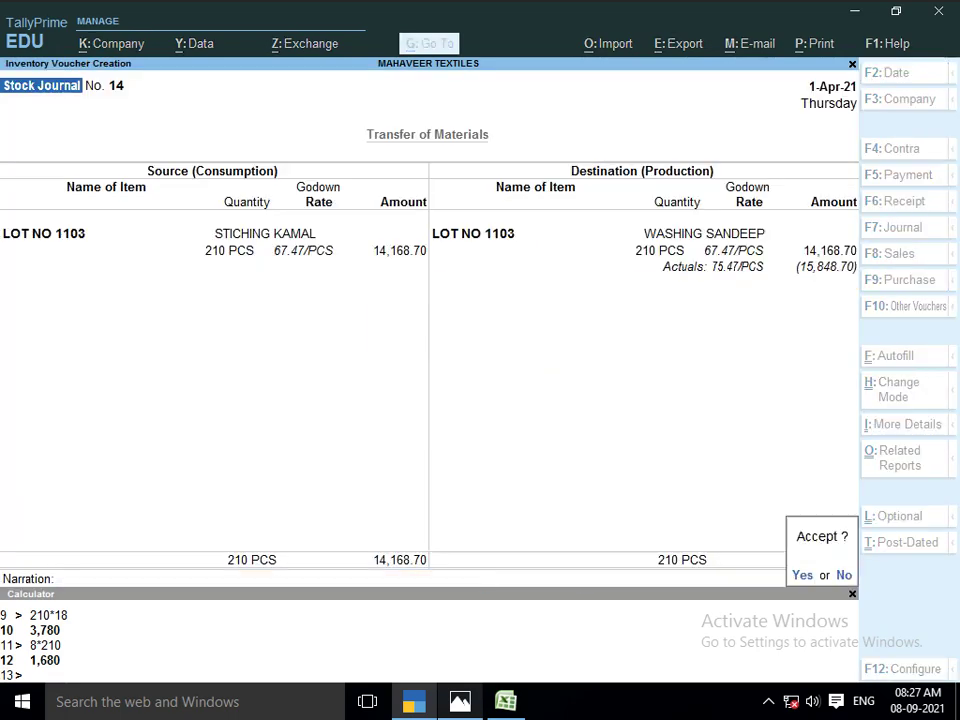
key("Return")
Save voucher No. 14 and take 210 PCS of LOT NO 1103 from WASHING SANDEEP
key("Return")
type("LOT")
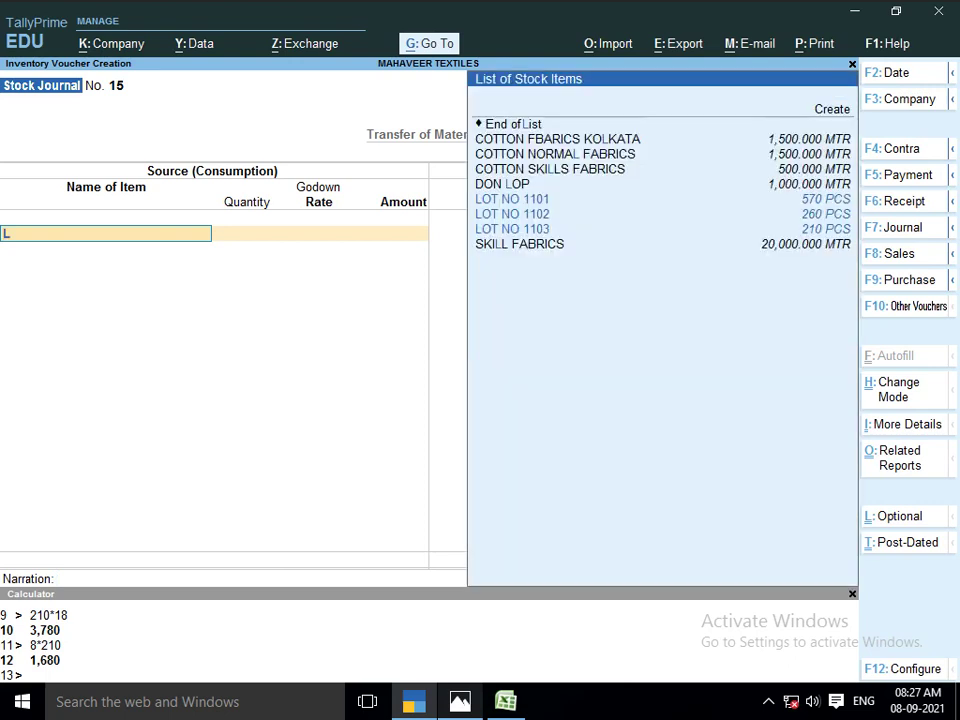
key("Down")
key("Down")
key("Down")
key("Return")
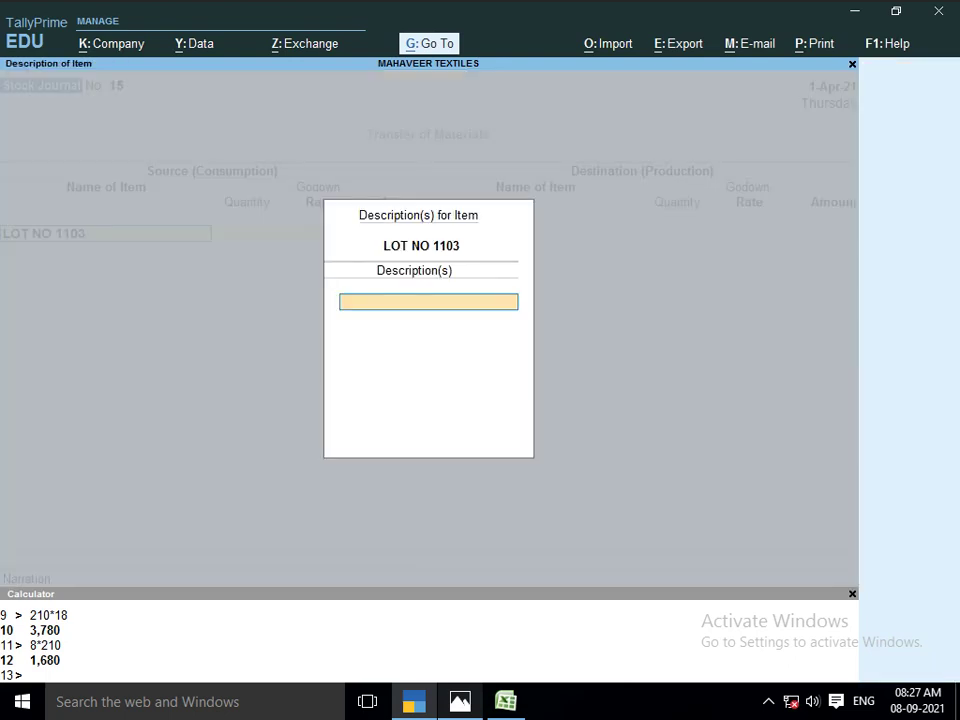
key("Return")
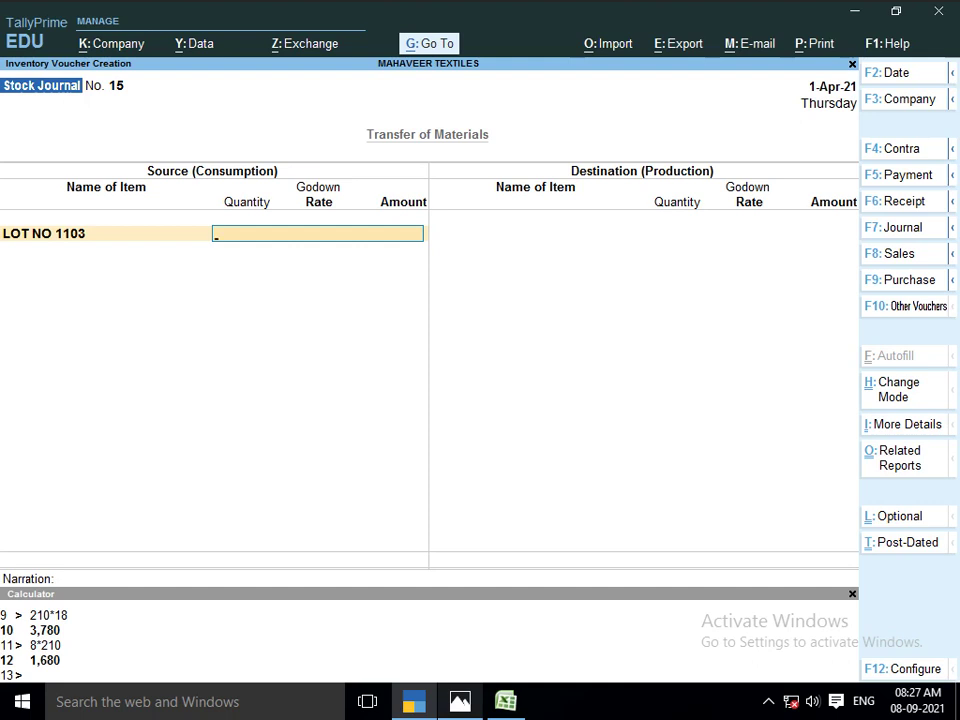
type("WASHI")
key("Return")
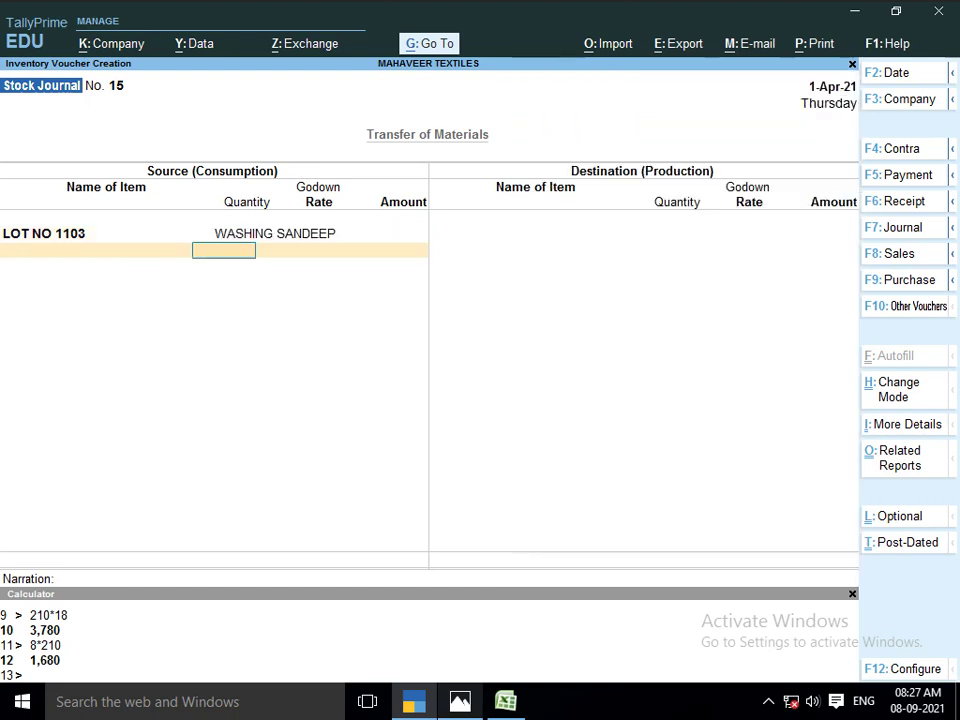
type("210")
key("Return")
key("Return")
key("Return")
key("Return")
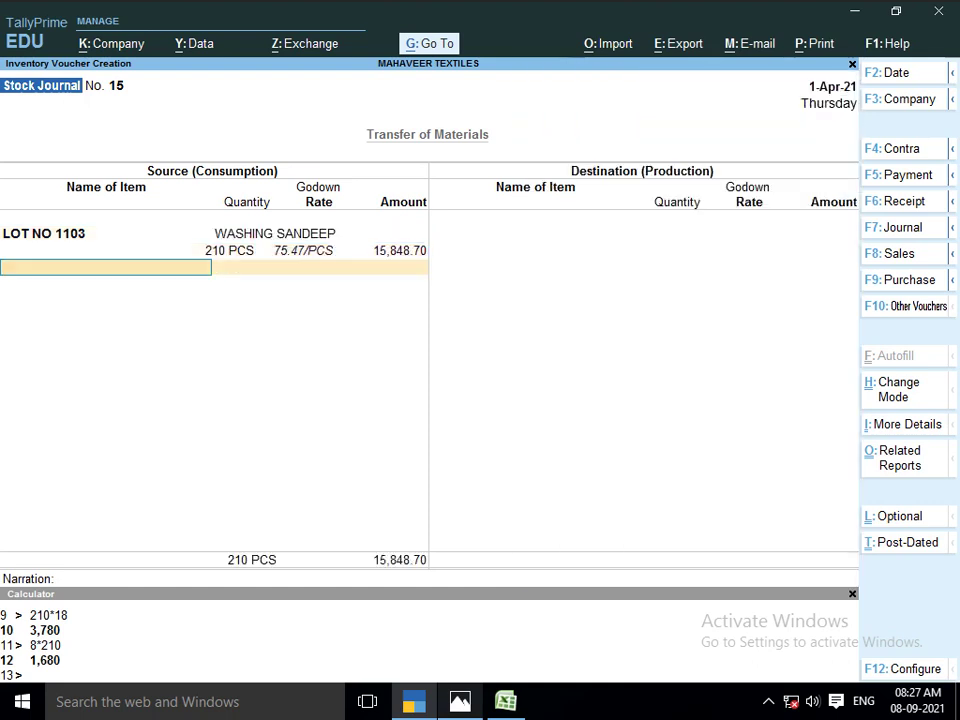
Receive 210 PCS of LOT NO 1103 into PRESSING RIYA at 75.47 per piece
type("LOT")
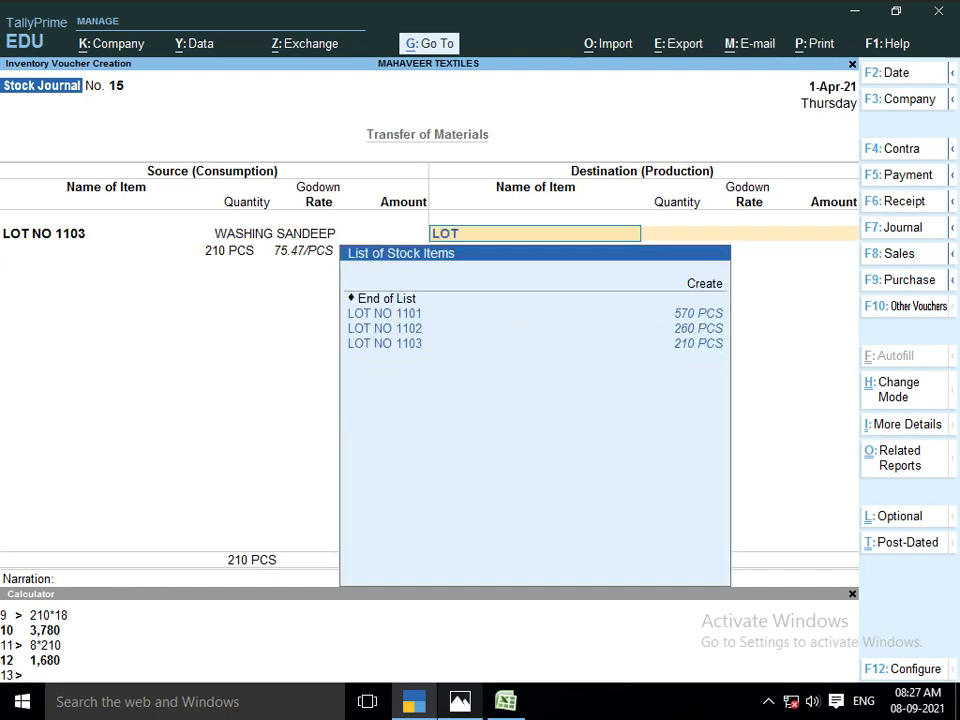
key("Down")
key("Down")
key("Down")
key("Return")
key("Return")
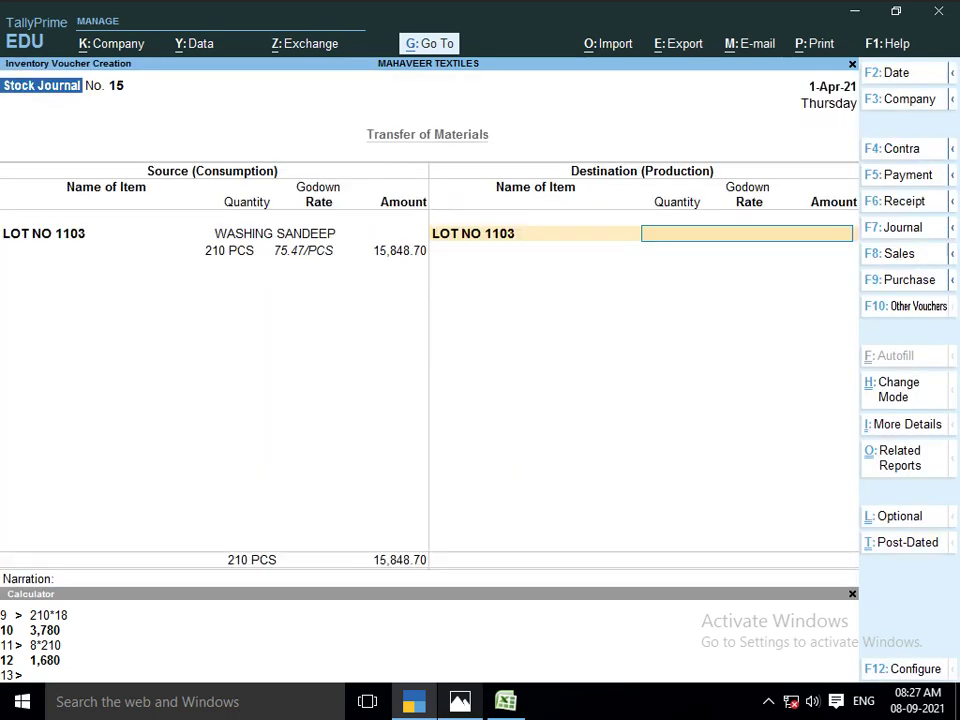
key("alt+Tab")
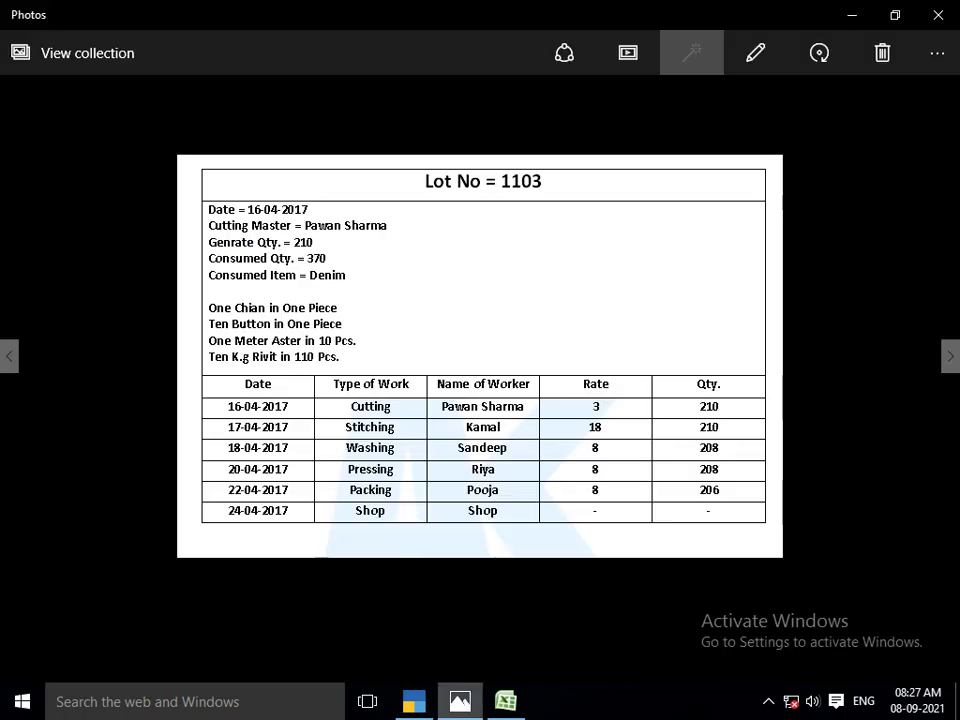
key("alt+Tab")
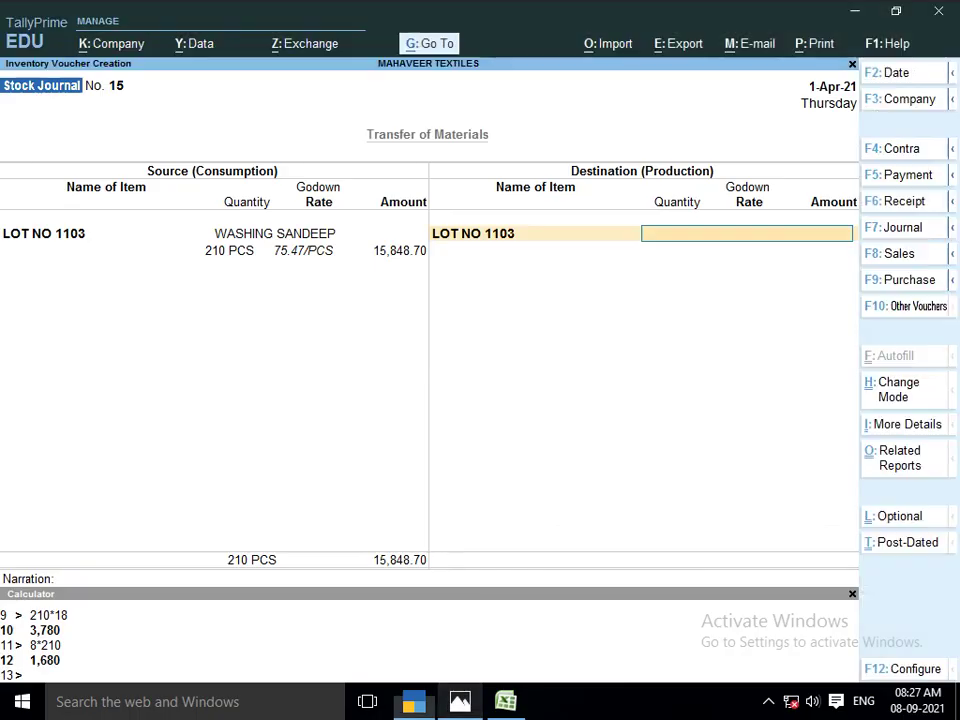
type("PR")
key("Down")
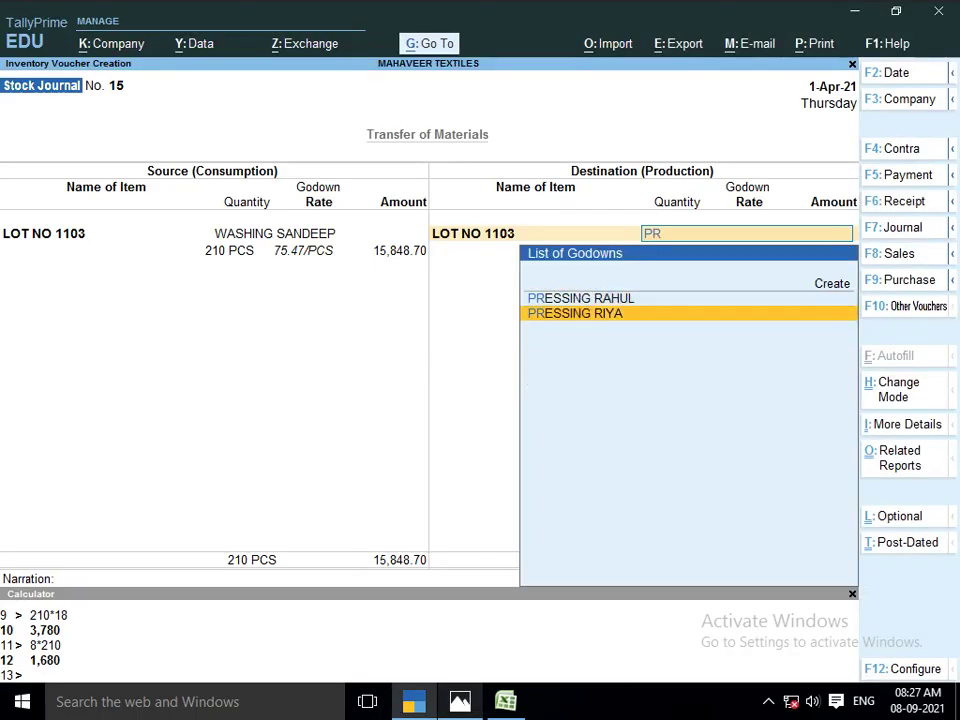
key("Return")
type("210")
key("Return")
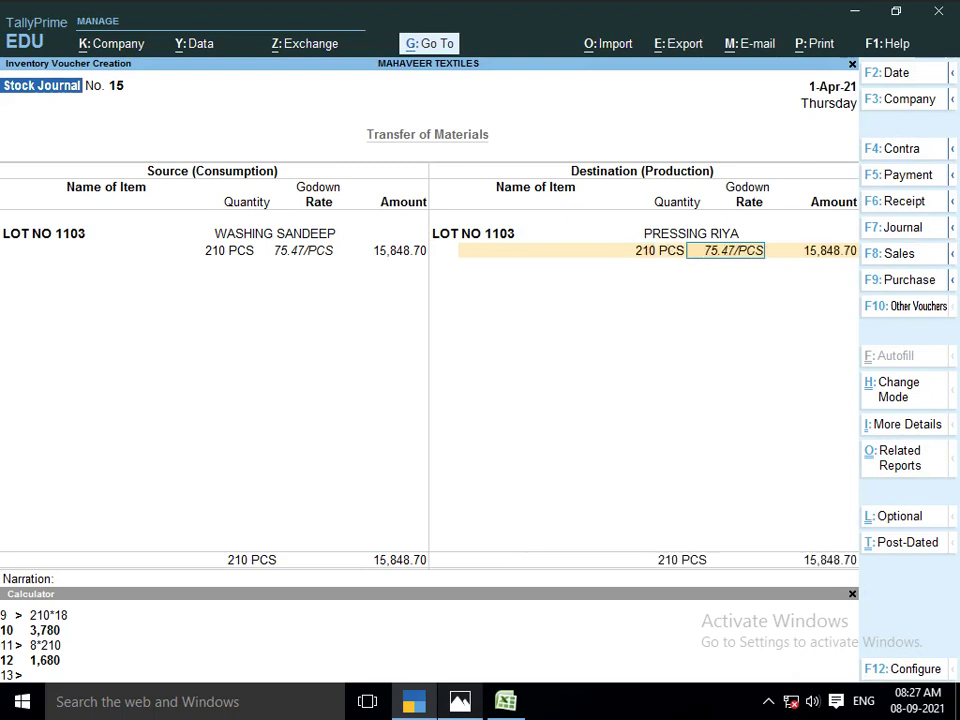
key("Return")
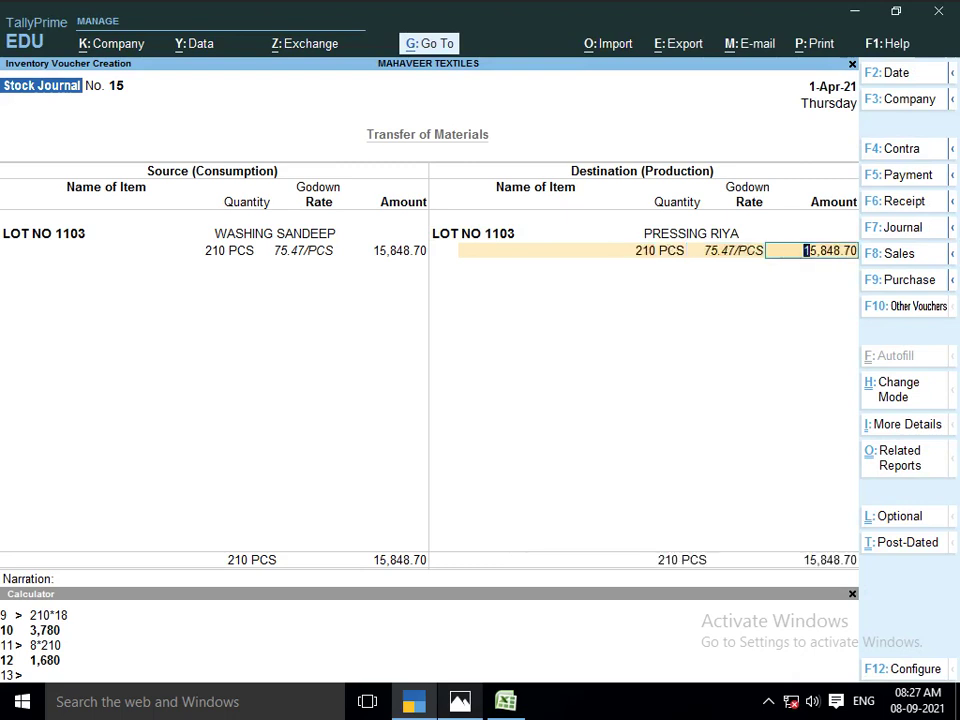
Dismiss the e-mail dialog and keep the voucher date as 1-Apr-21
key("alt+m")
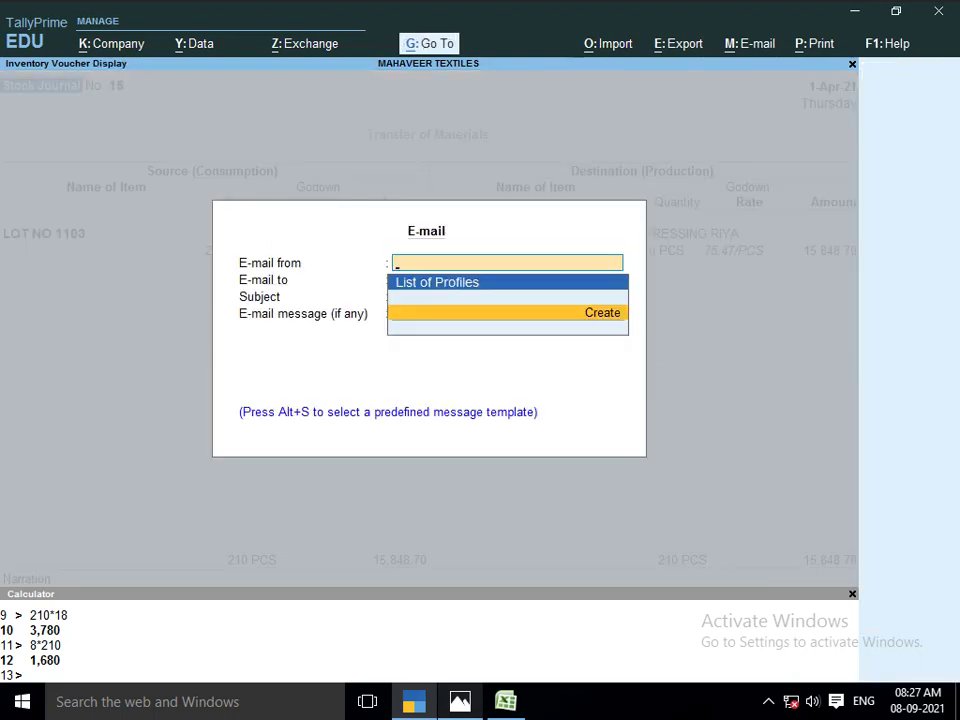
key("Escape")
key("alt")
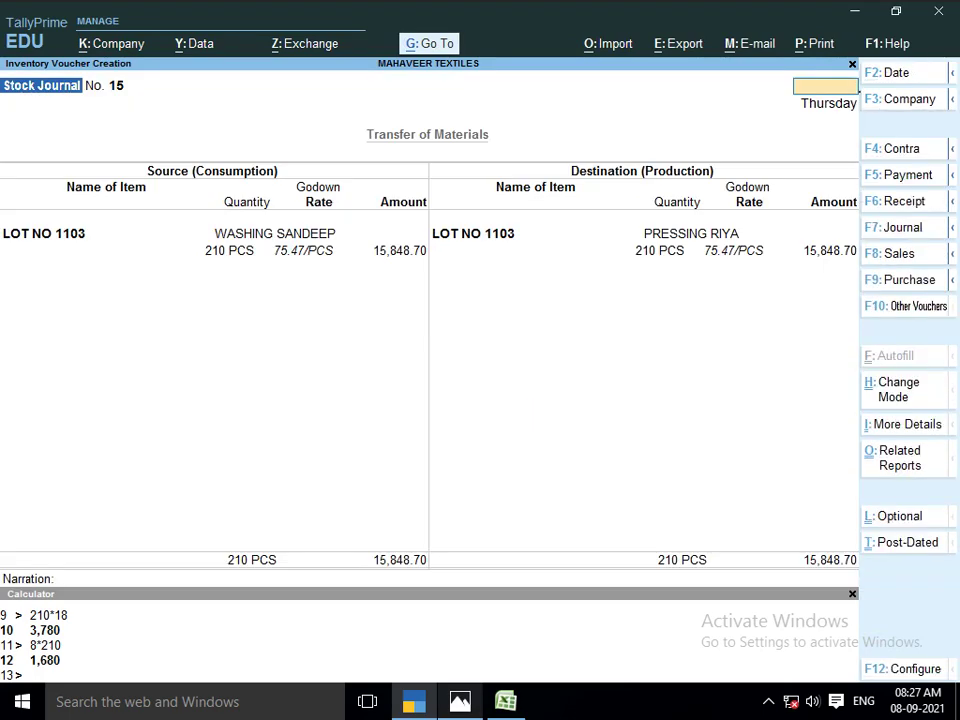
type("1")
key("Return")
key("Return")
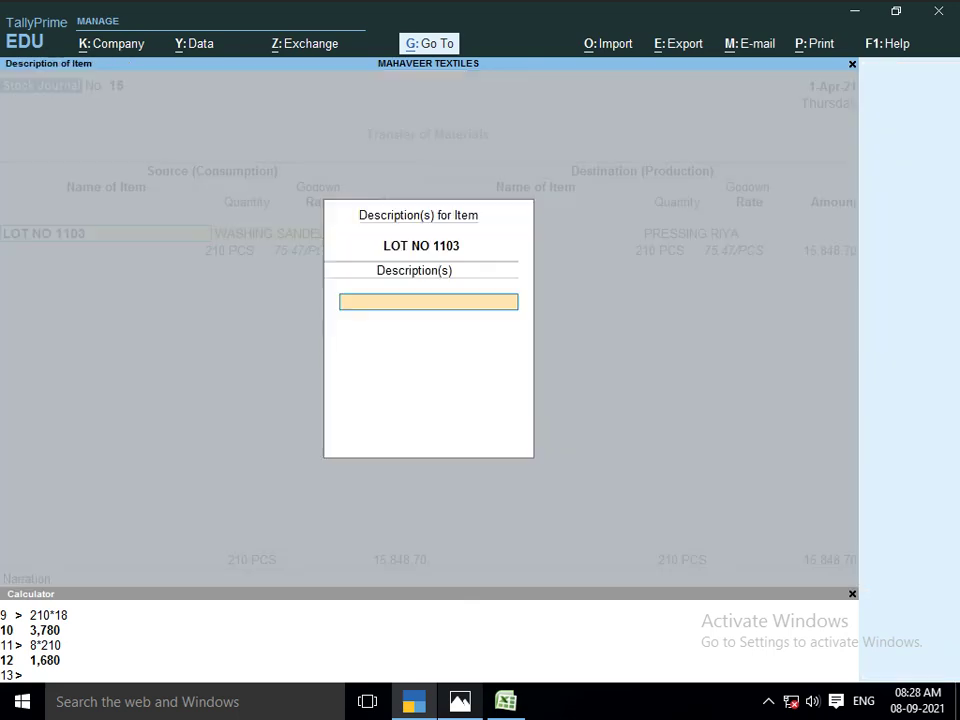
key("Return")
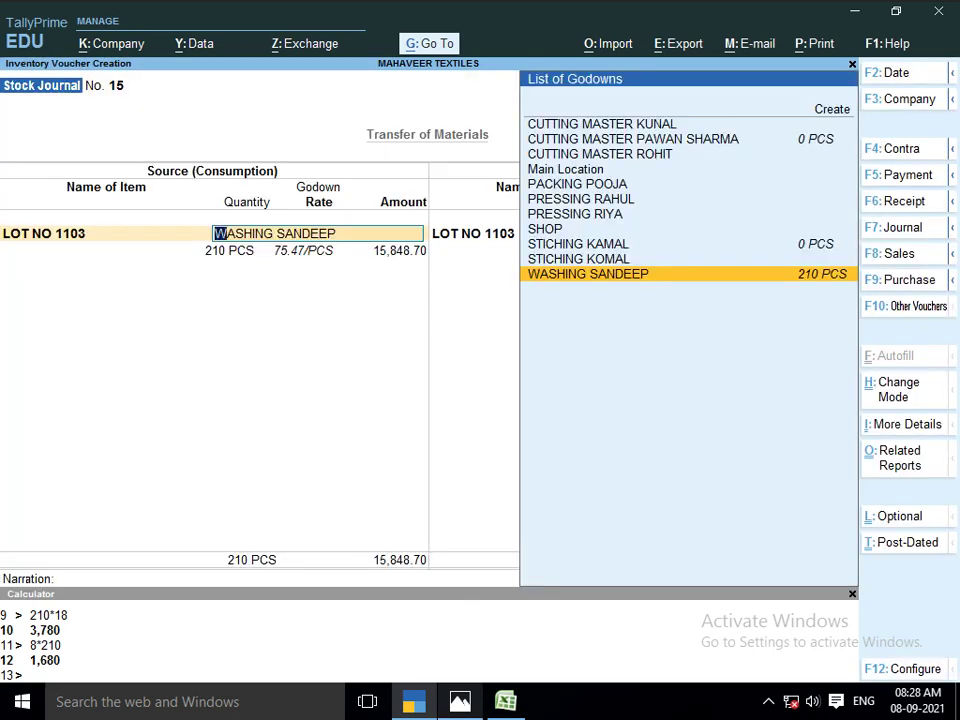
key("alt")
Calculate the job work charge 210 × 8 = 1,680 from the lot sheet rate
key("ctrl+n")
key("alt+Tab")
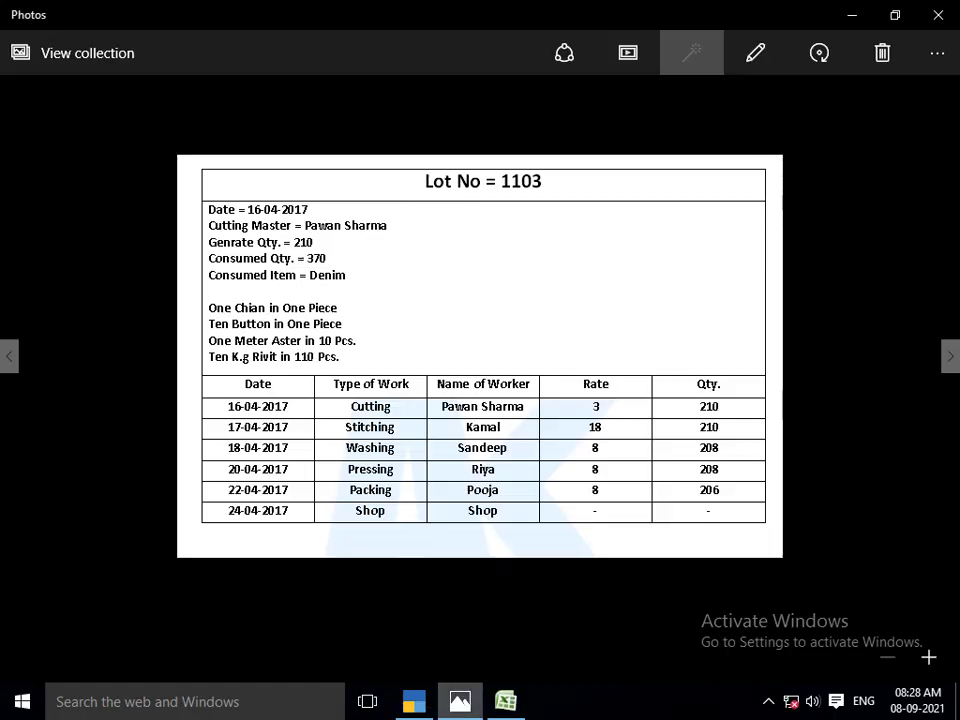
key("alt+Tab")
type("2")
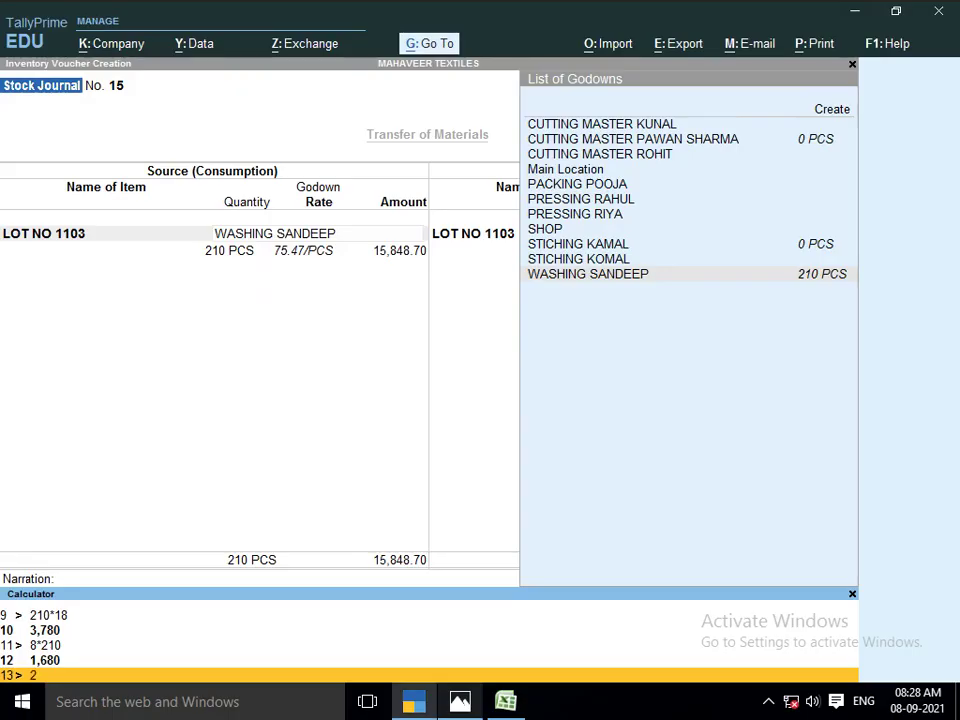
type("10*8")
key("Return")
key("ctrl+m")
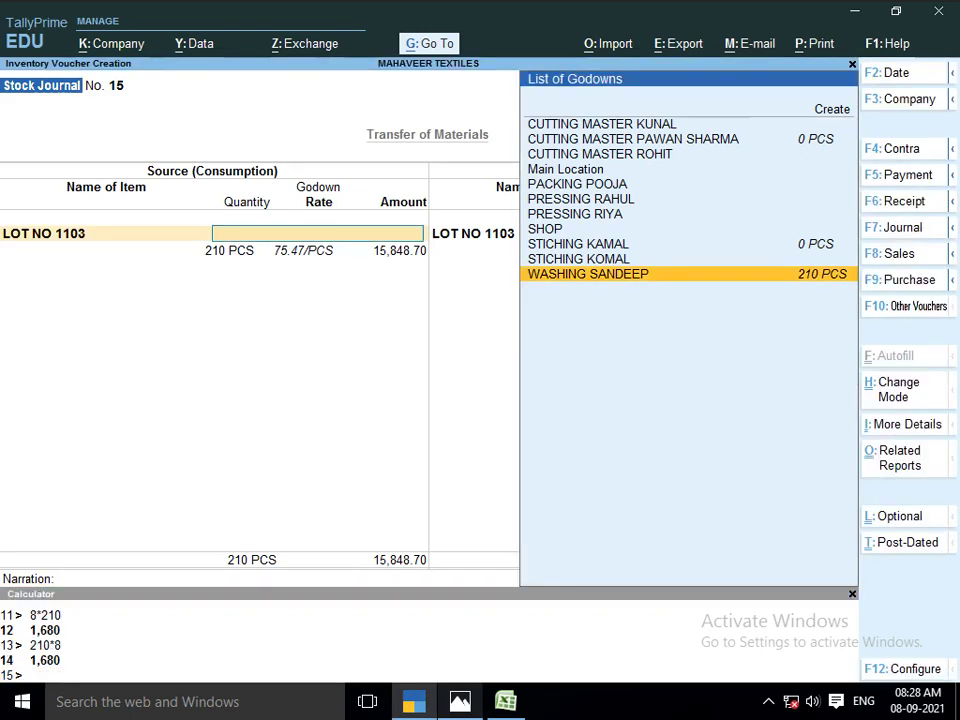
Add 1,680 JOB WORK A/C cost, totalling 17,528.70, and save voucher No. 15
key("Return")
key("Return")
key("Return")
key("Return")
key("Return")
key("Return")
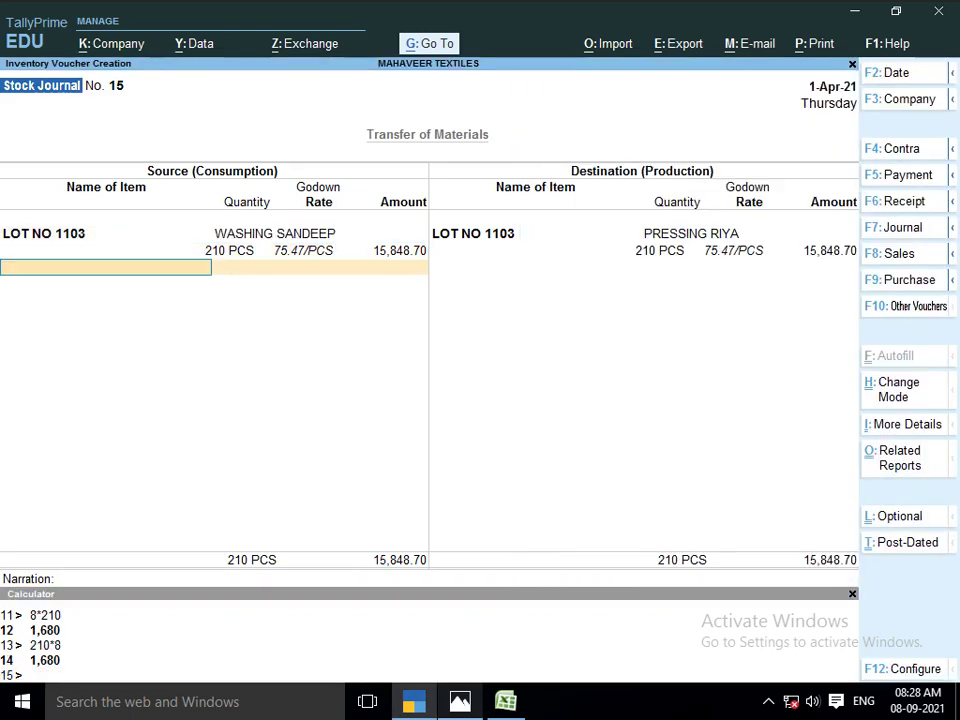
key("Return")
key("Return")
key("Return")
key("Return")
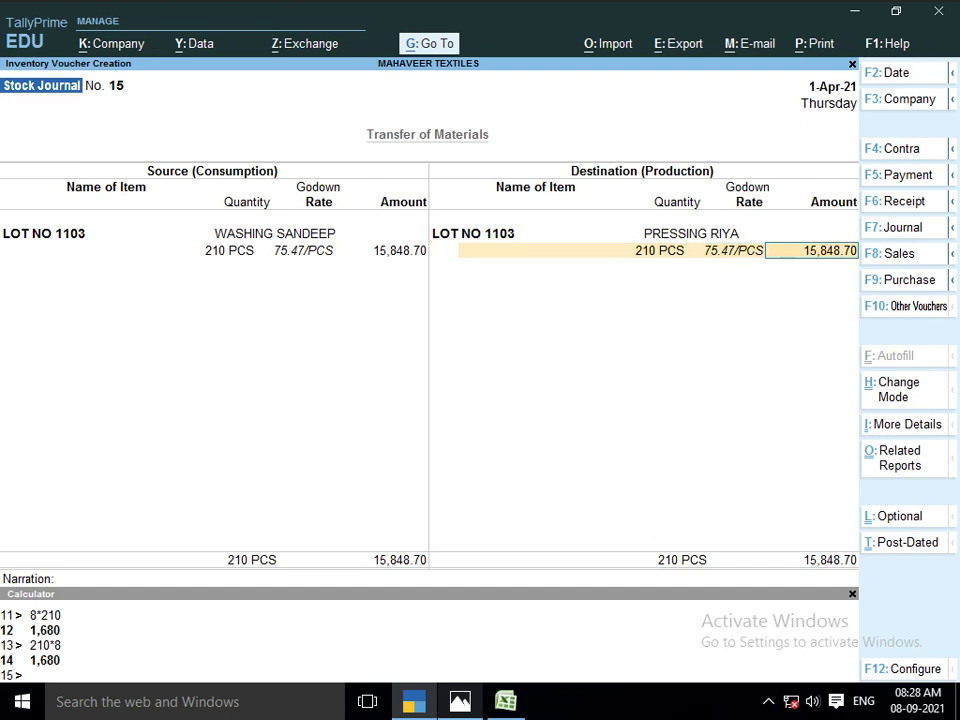
type("JOB")
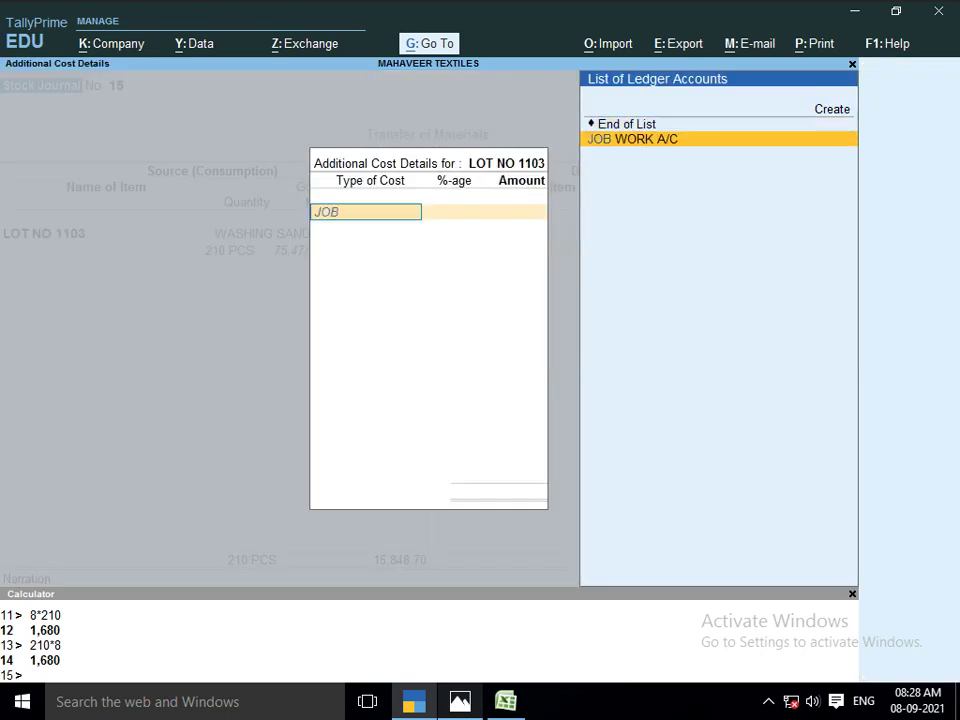
key("Return")
key("Return")
type("1680")
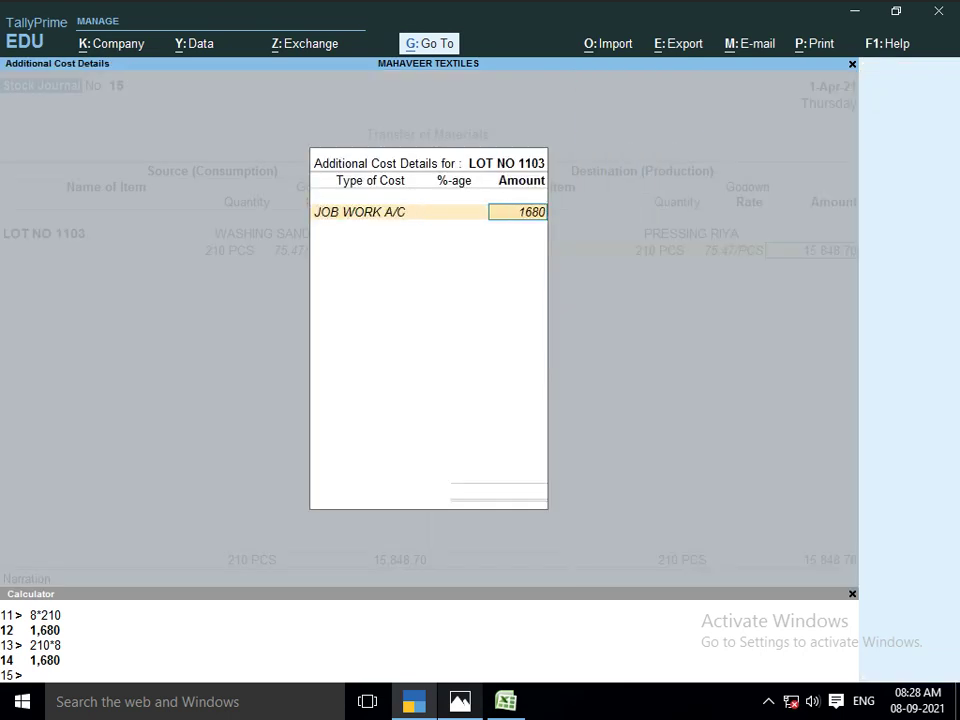
key("Return")
key("Return")
key("Return")
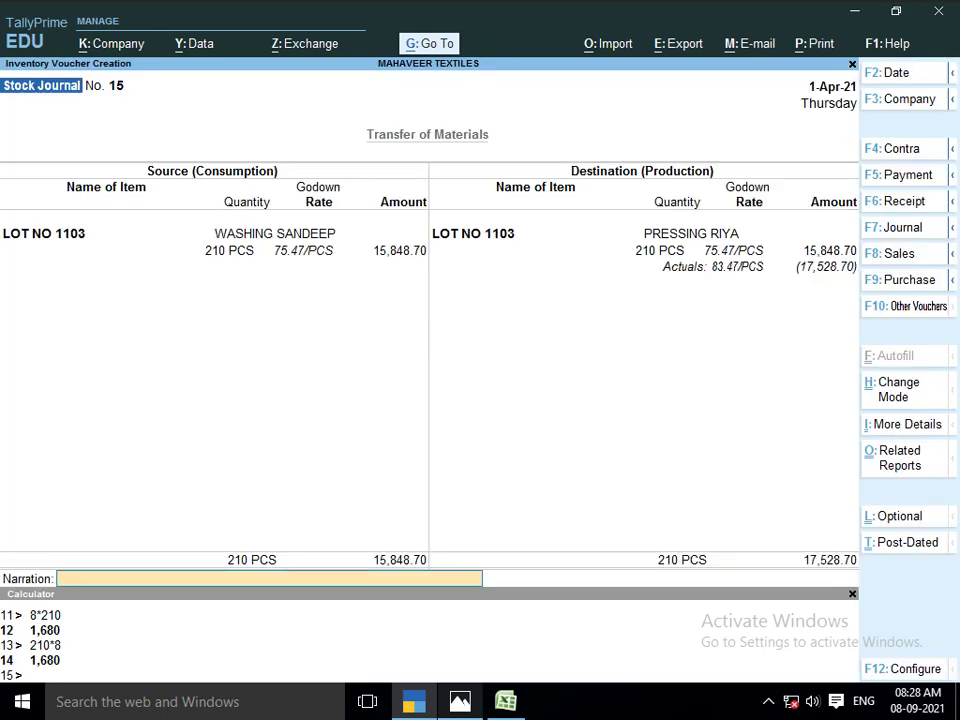
key("Return")
key("Return")
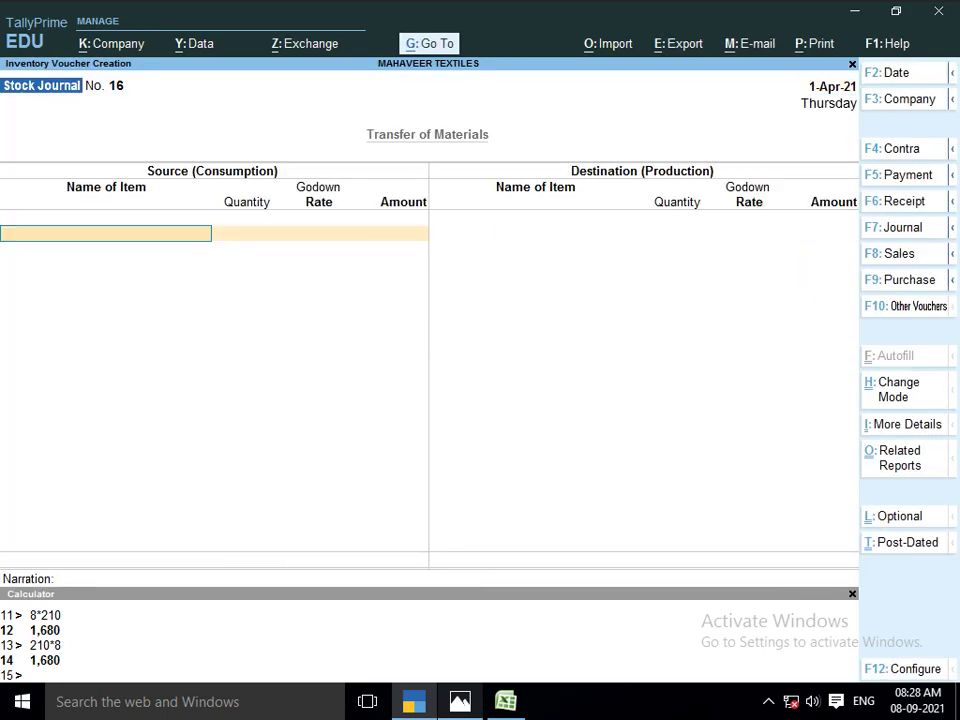
Take 210 PCS of LOT NO 1103 out of PRESSING RIYA
type("LOT")
key("Down")
key("Down")
key("Down")
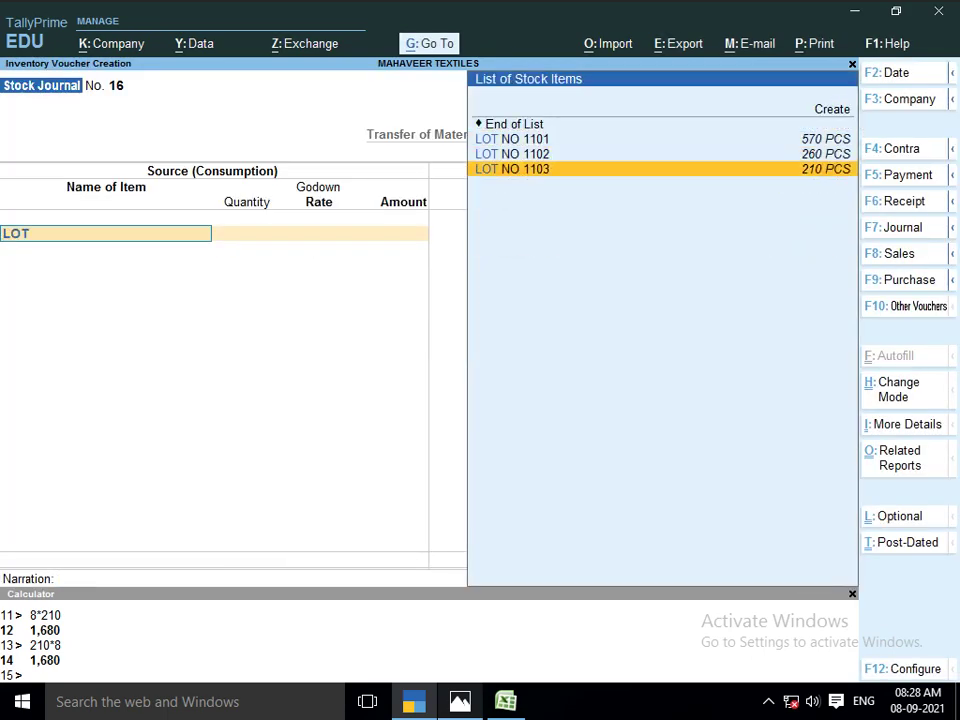
key("Return")
key("Return")
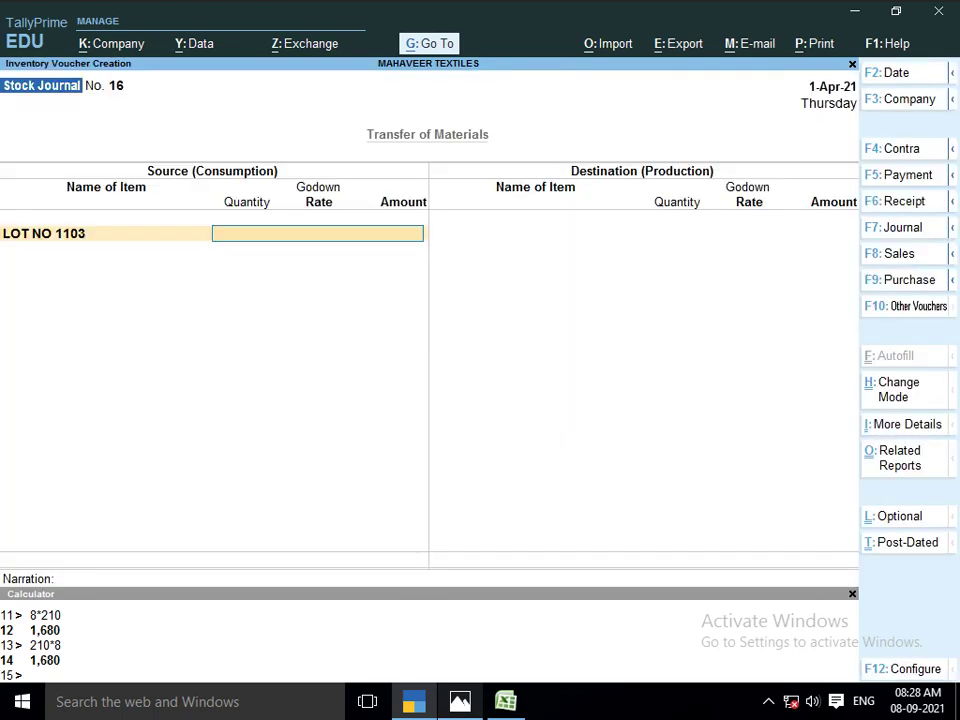
type("PR")
key("Down")
key("Return")
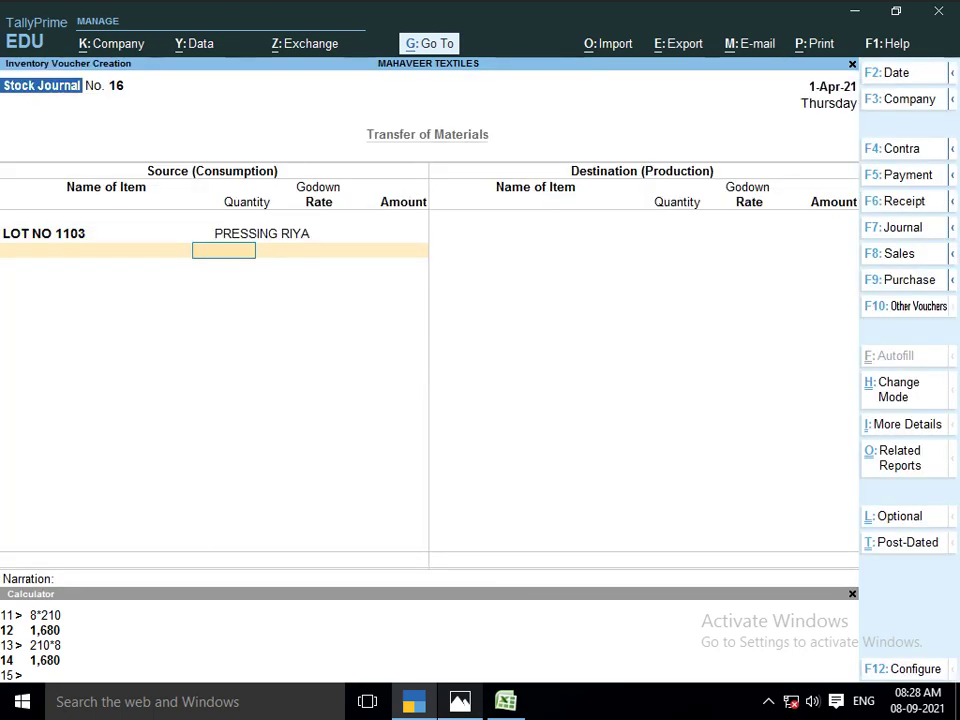
type("210")
key("Return")
key("Return")
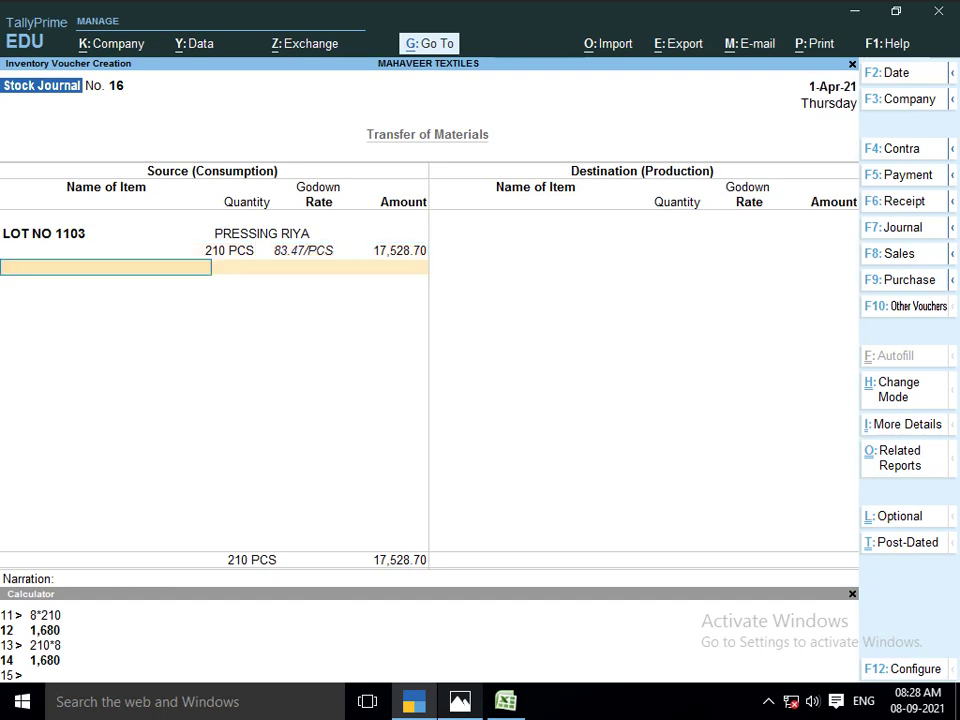
key("Return")
Receive 210 PCS of LOT NO 1103 into the packing godown
type("LOT")
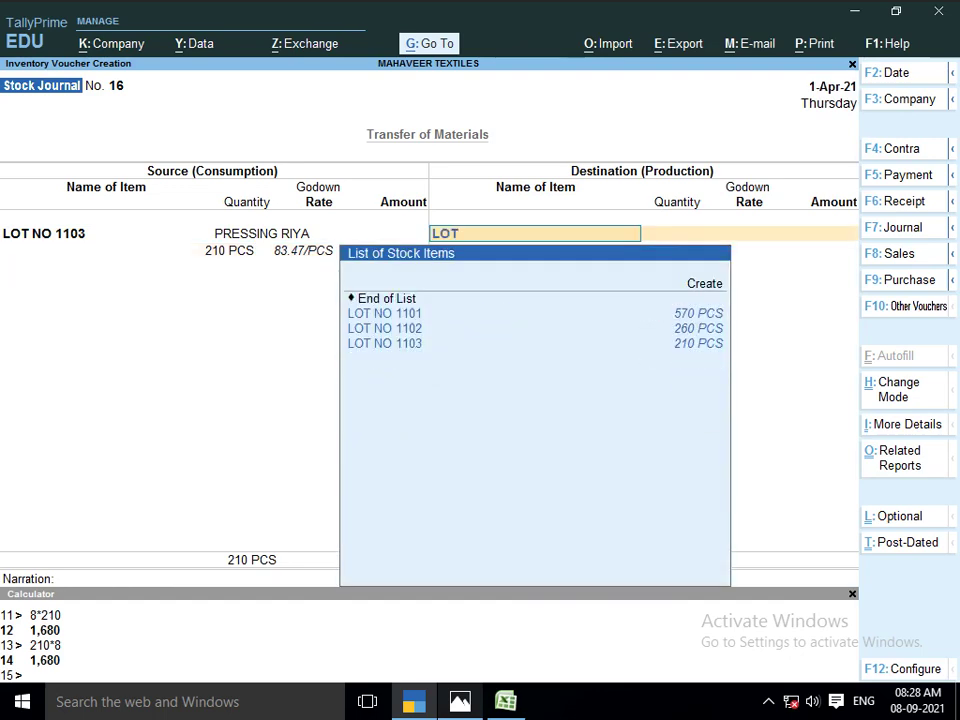
key("Down")
key("Down")
key("Return")
key("Return")
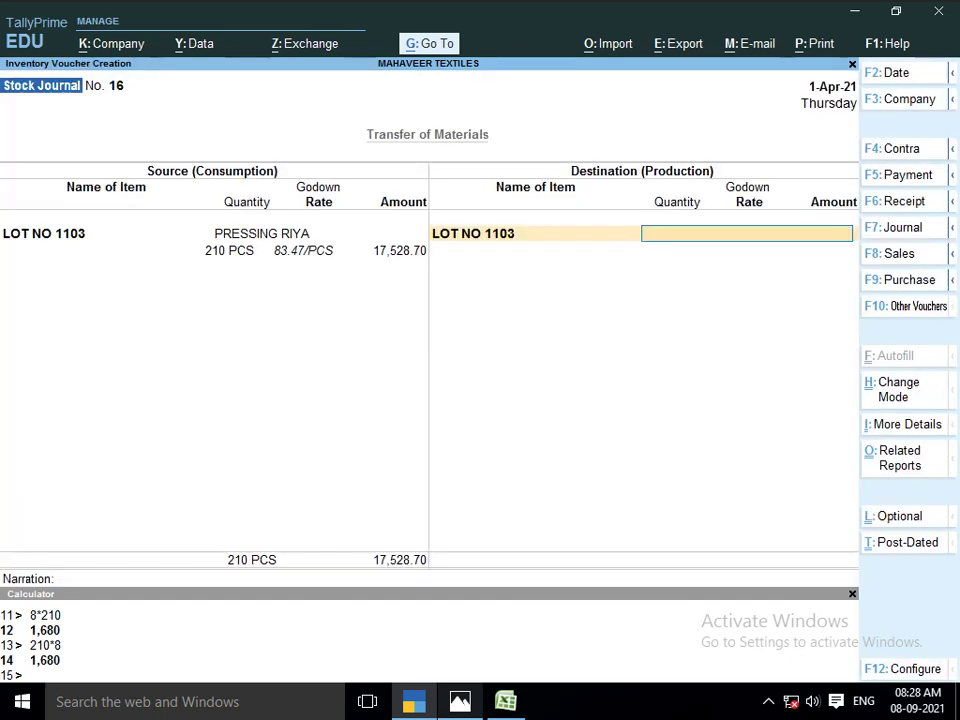
key("alt+Tab")
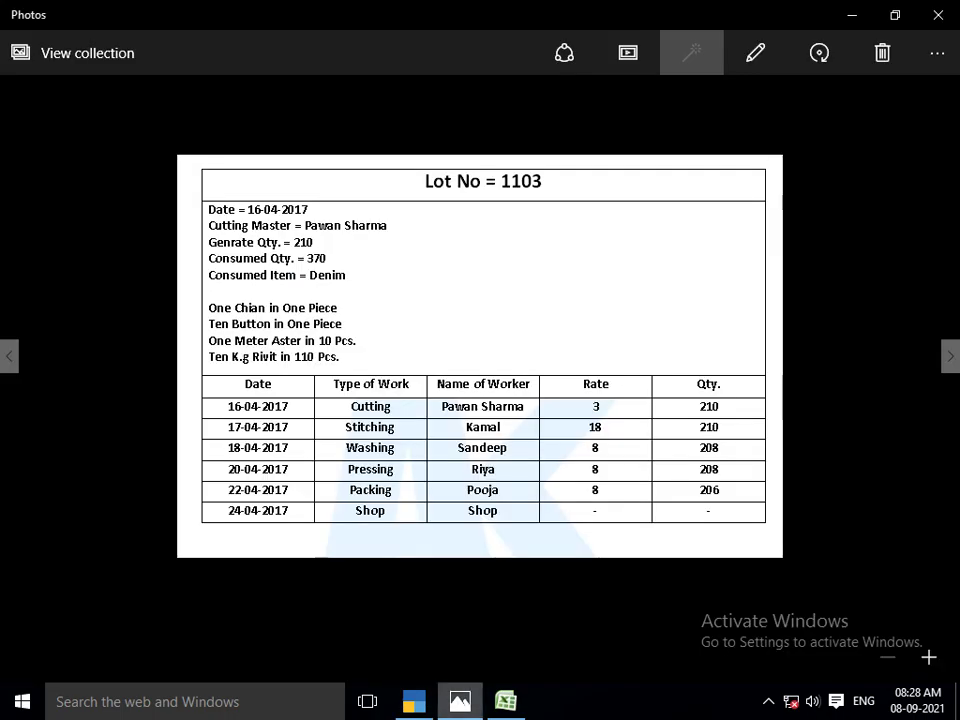
key("alt+Tab")
type("PACK")
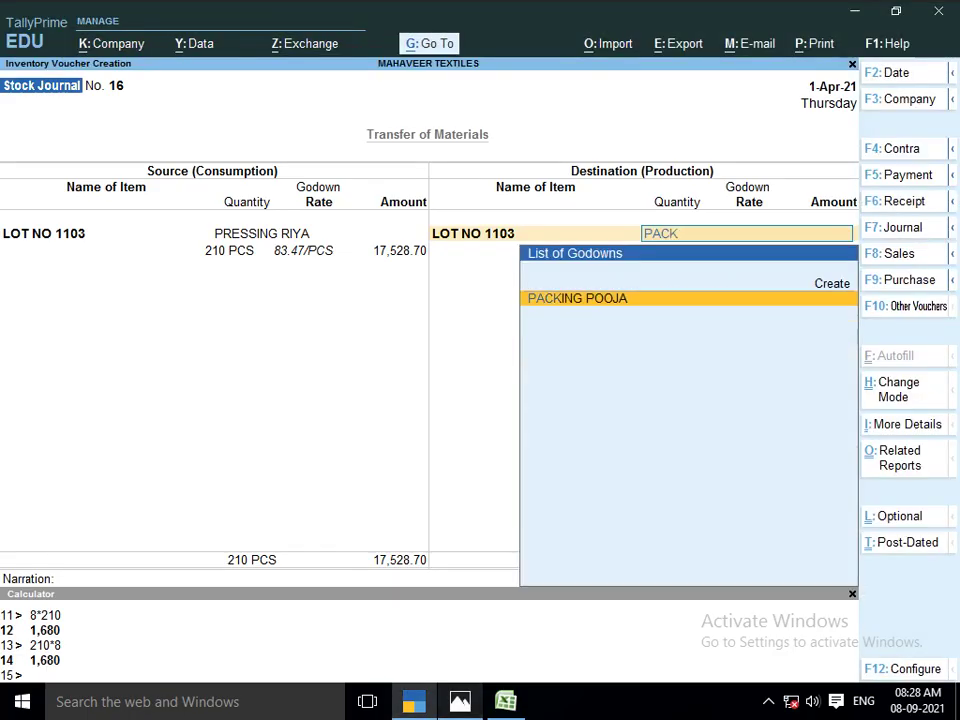
key("Return")
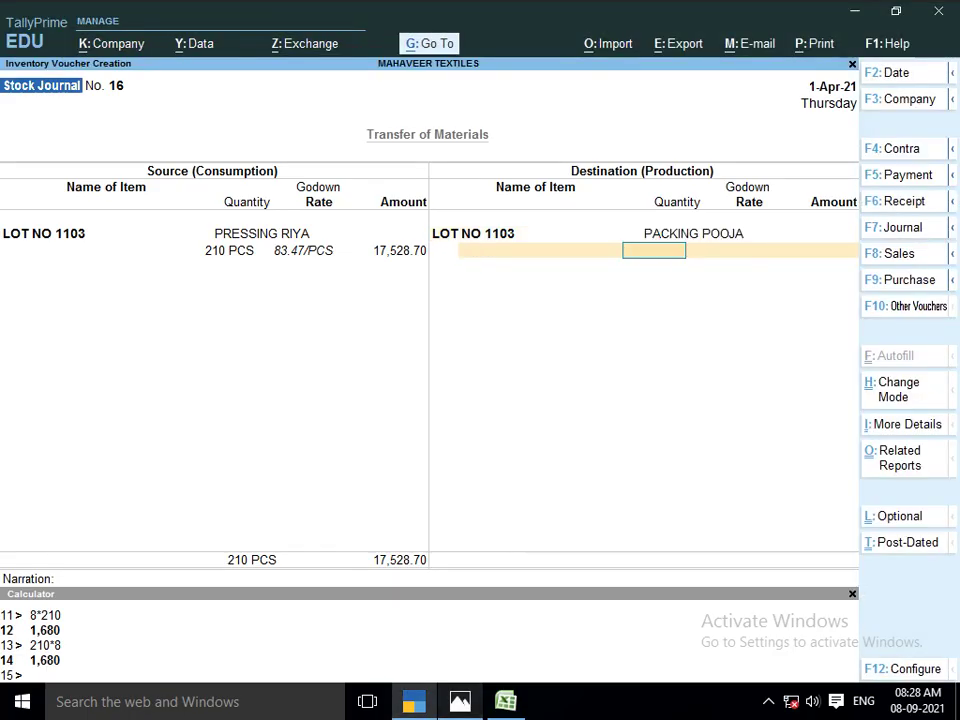
type("210")
key("Return")
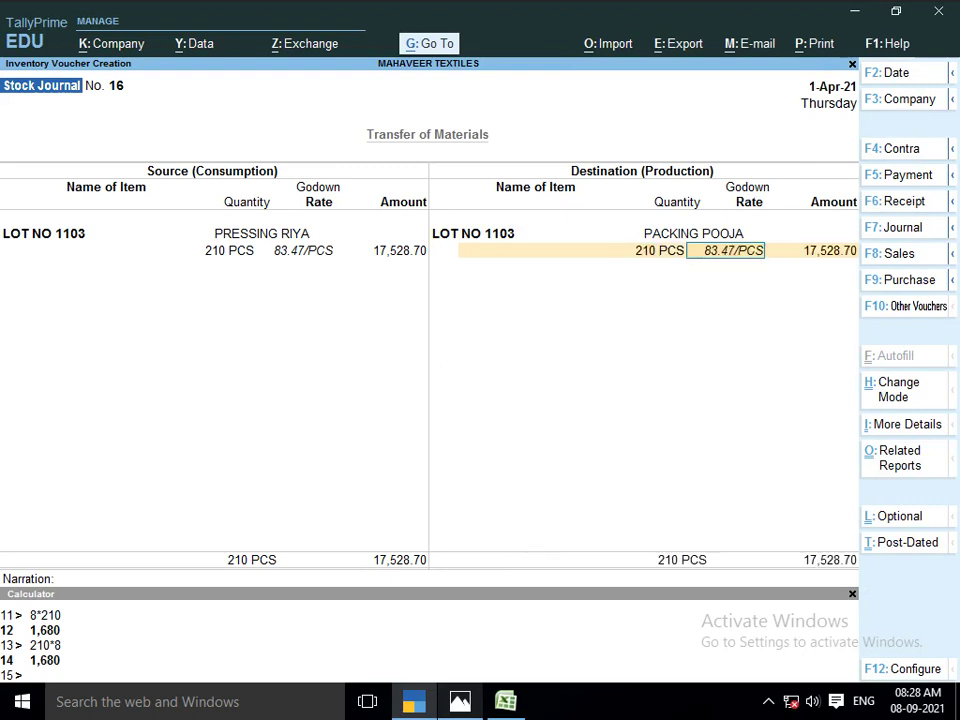
Add 1,680 JOB WORK A/C cost, totalling 19,208.70, and save voucher No. 16
key("Return")
key("Return")
type("JOB")
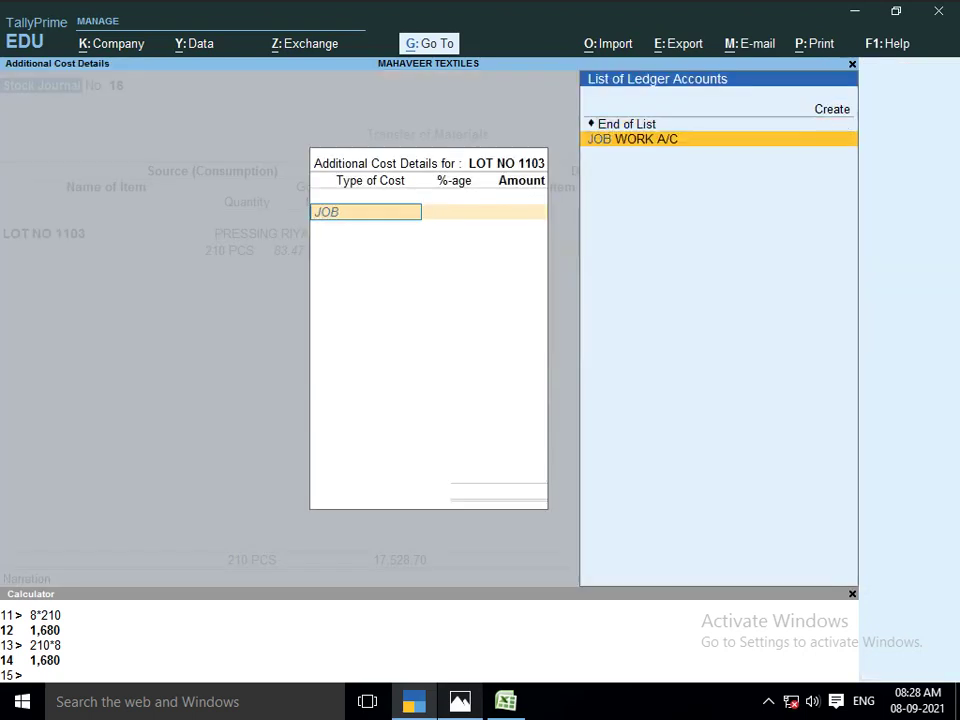
key("Return")
key("Return")
type("1680")
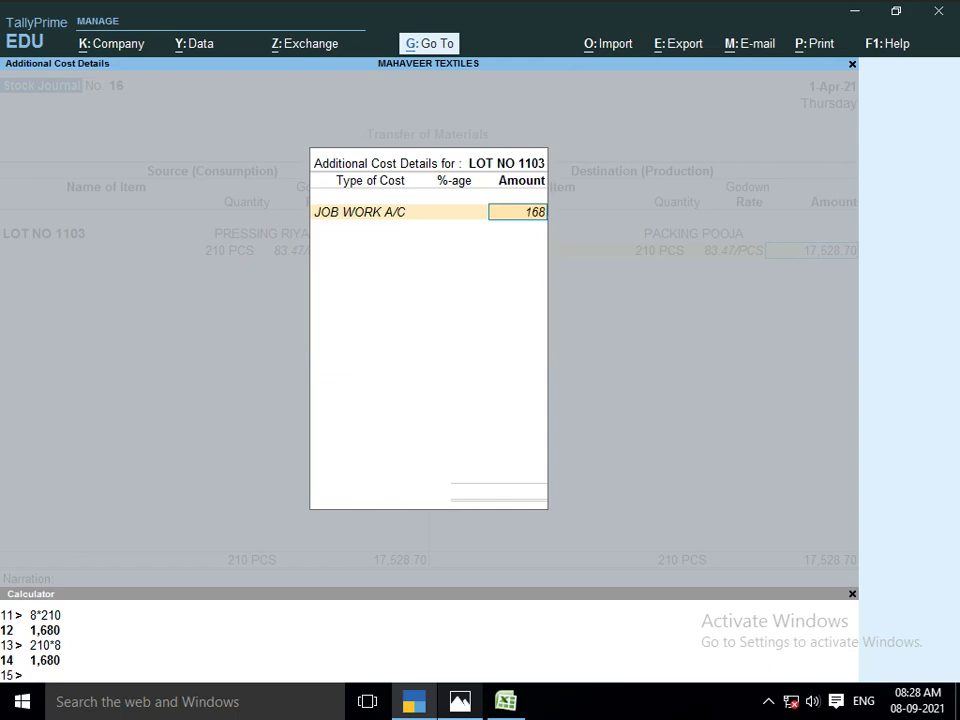
key("Return")
key("Return")
key("Return")
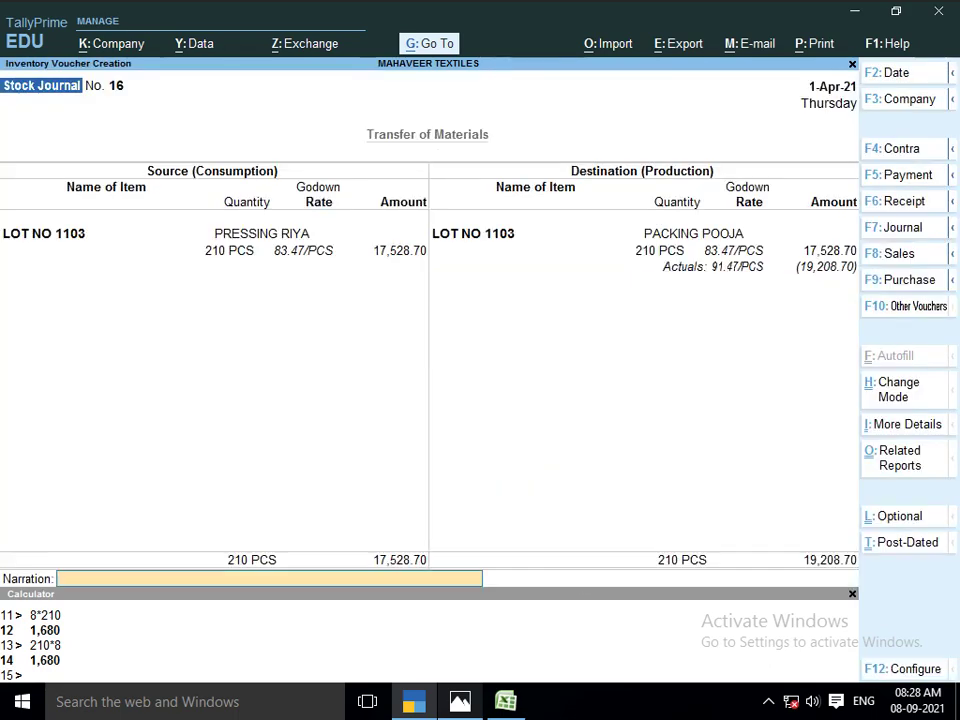
key("Return")
key("Return")
key("alt+Tab")
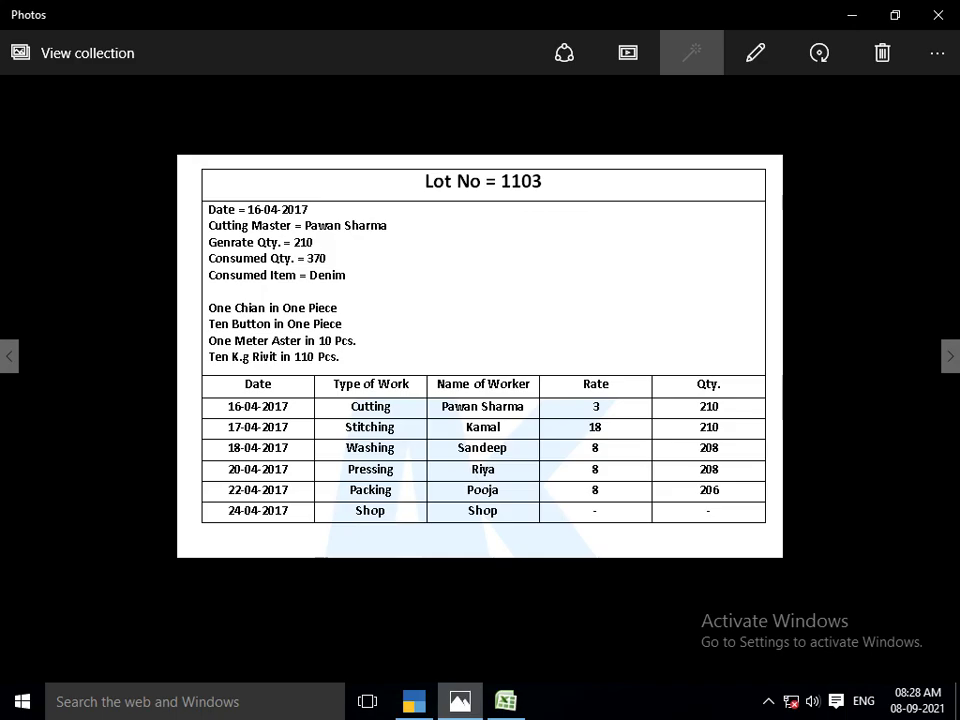
key("alt+Tab")
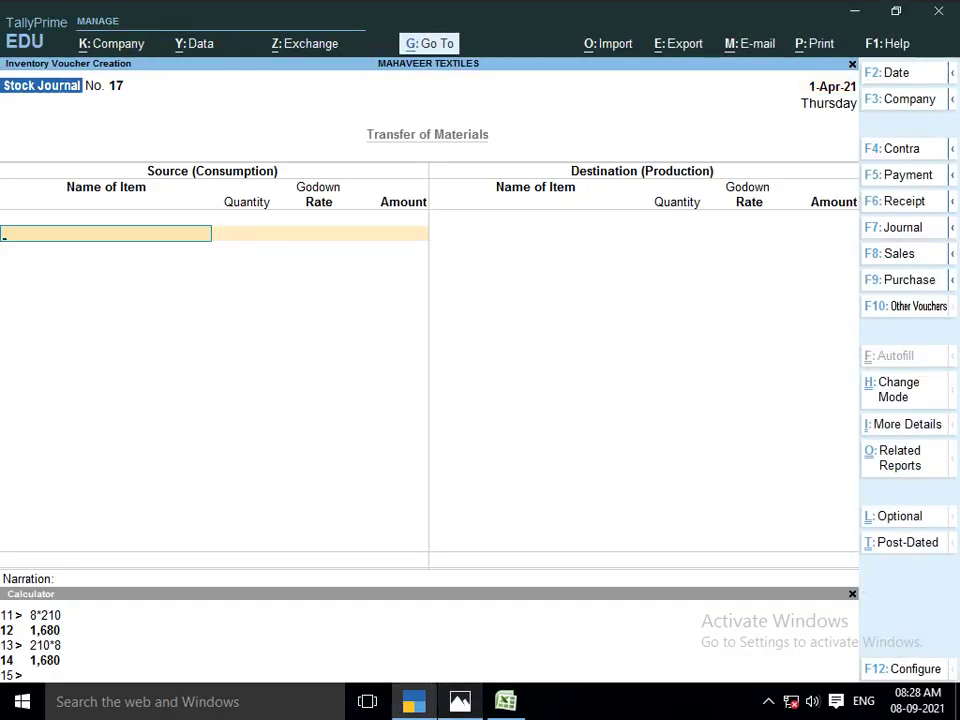
Take 210 PCS of LOT NO 1103 out of the packing godown
type("LOT")
key("Down")
key("Down")
key("Down")
key("Return")
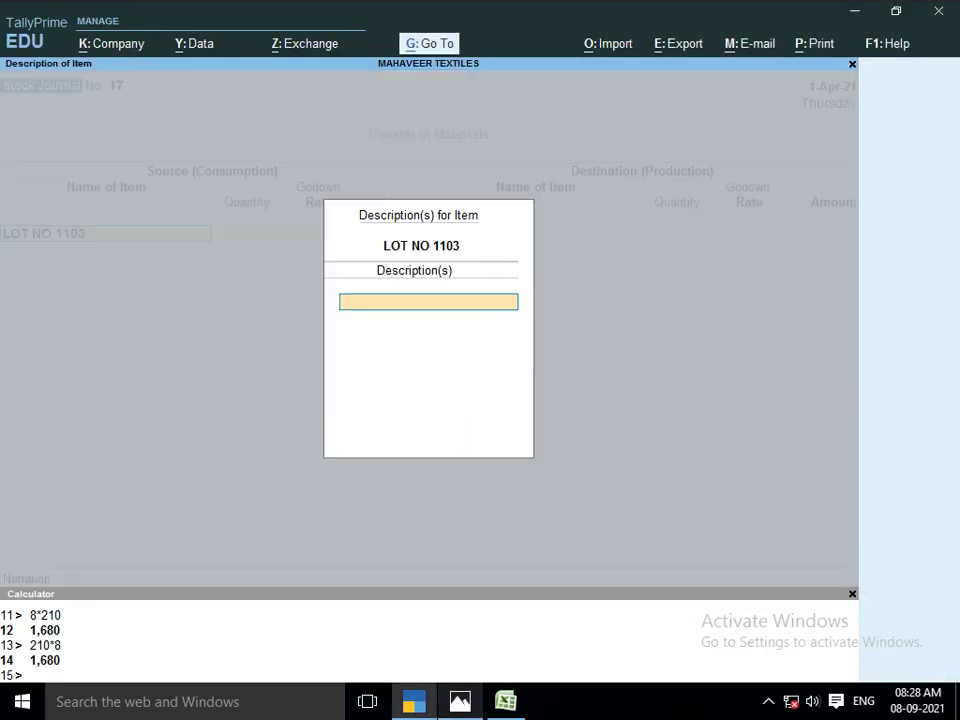
key("Return")
type("PAC")
key("Return")
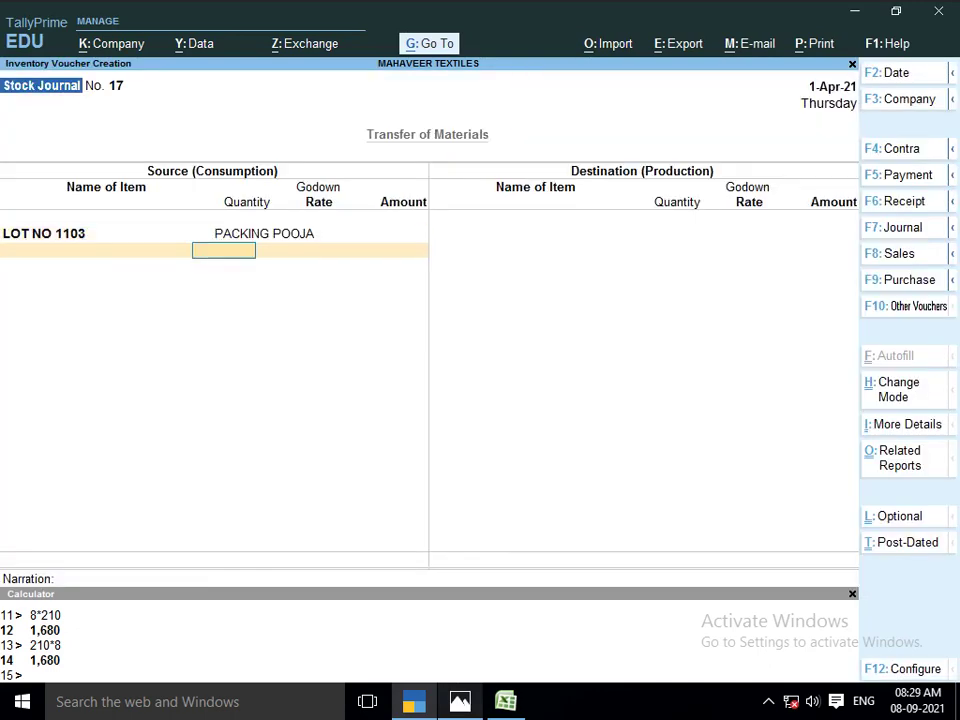
type("210")
key("Return")
key("Return")
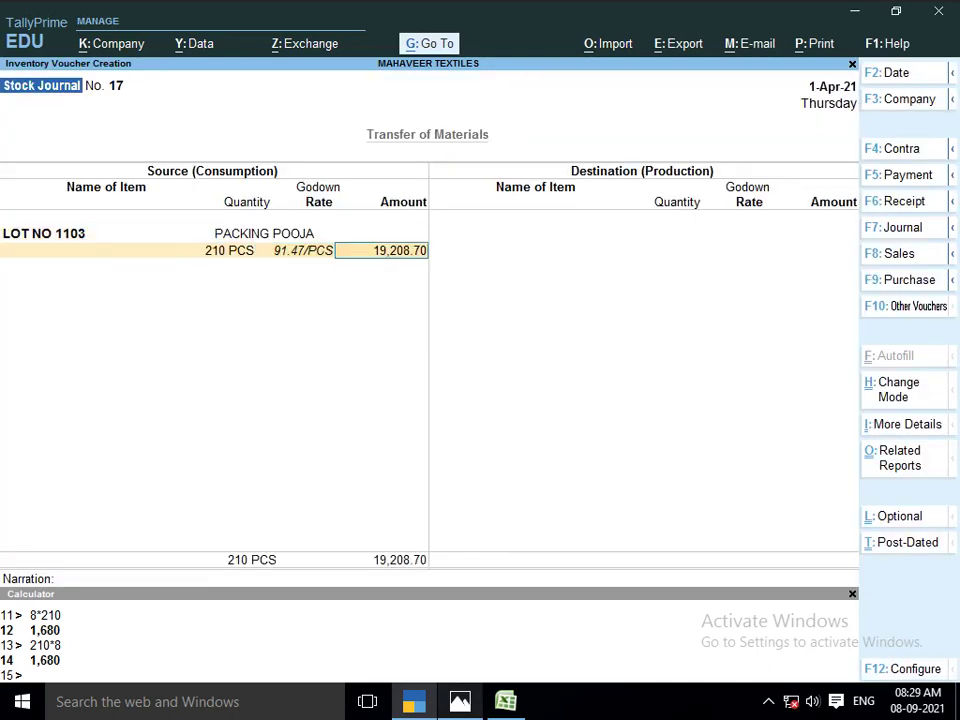
key("Return")
key("Return")
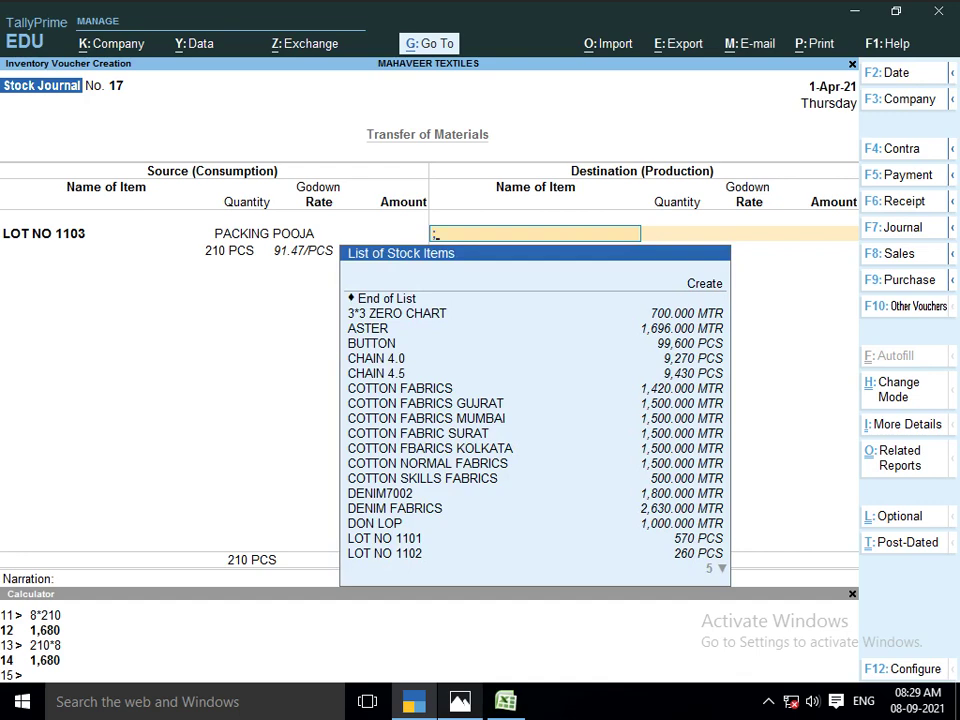
Receive 210 PCS of LOT NO 1103 into SHOP at 91.47 per piece
type("LOT")
key("Down")
key("Down")
key("Down")
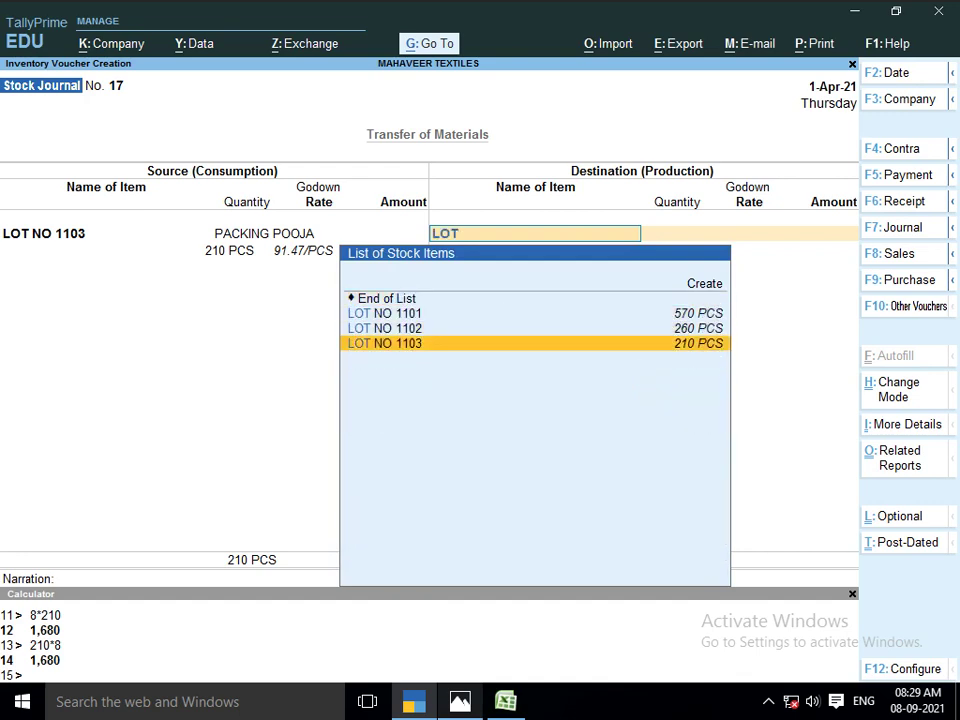
key("Return")
key("Return")
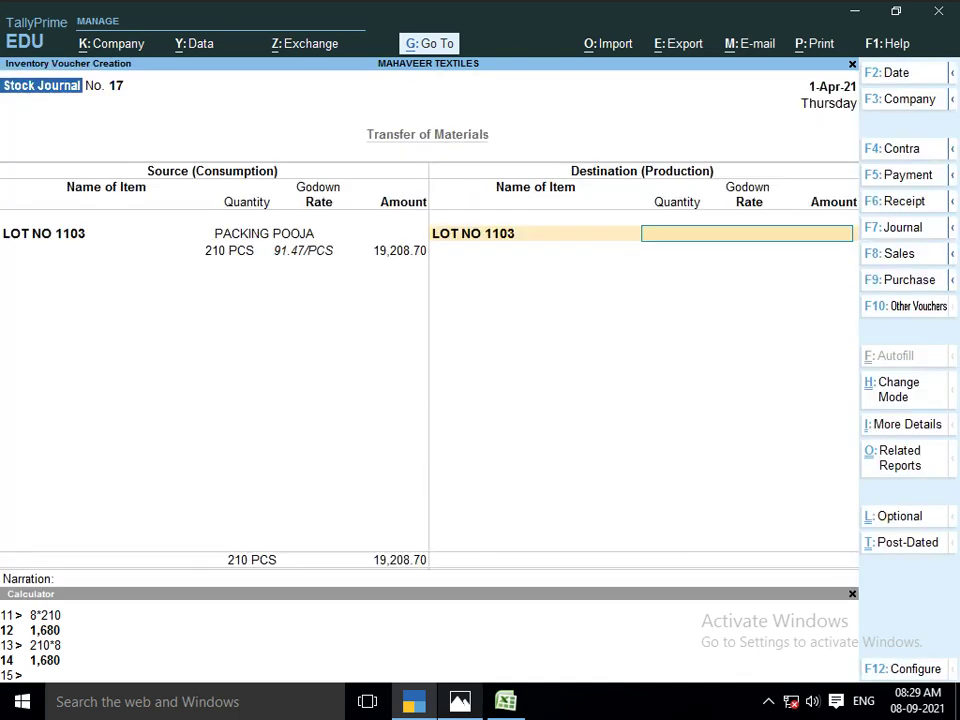
type("SHOP")
key("Return")
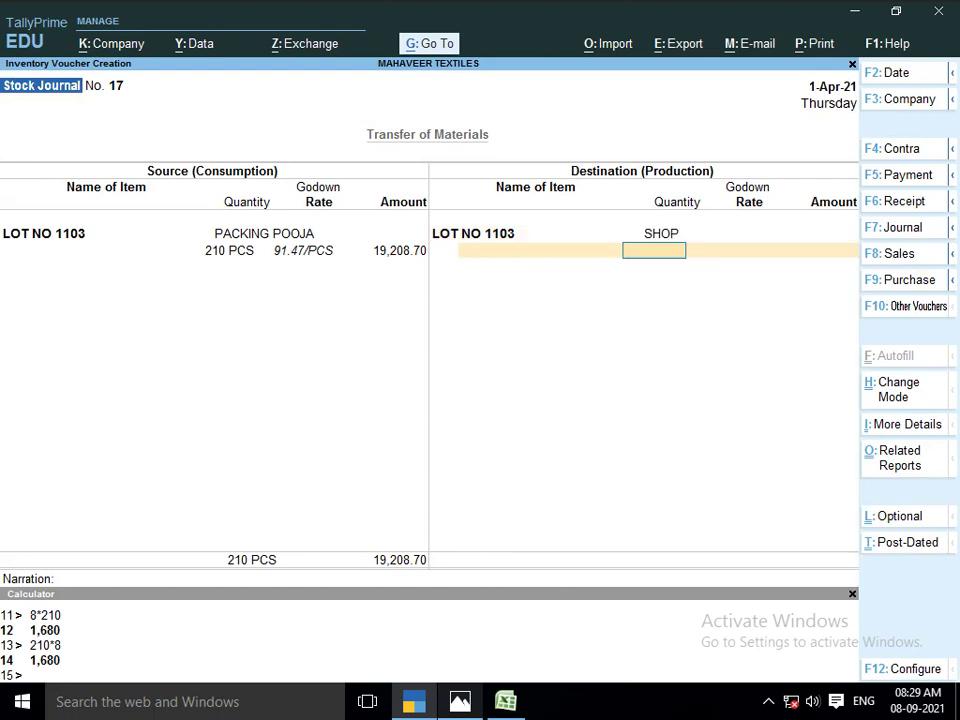
type("210")
key("Return")
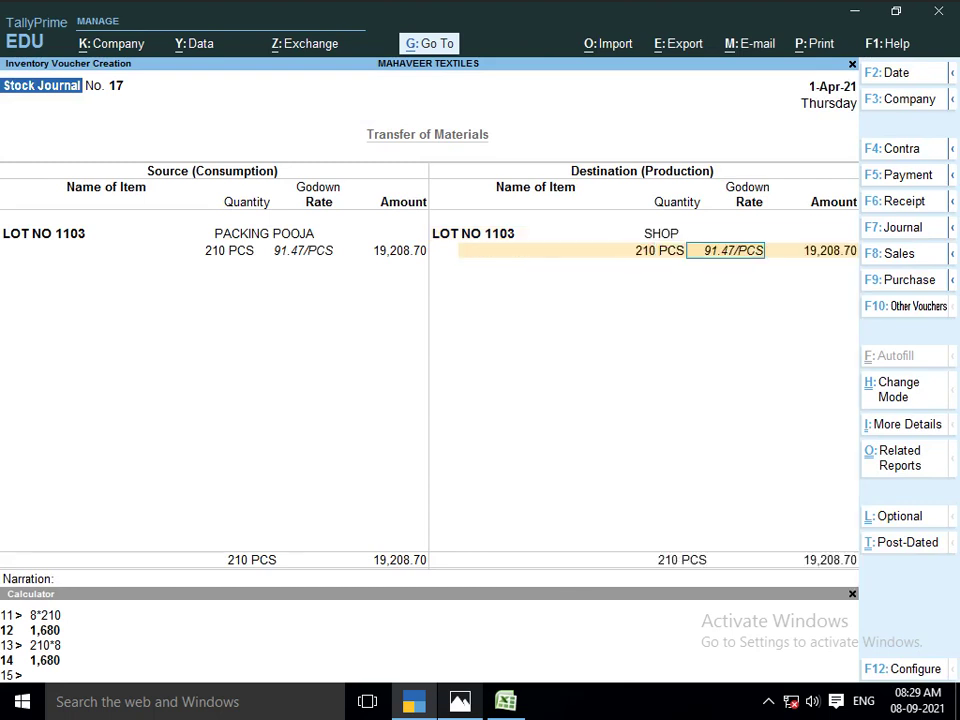
key("Return")
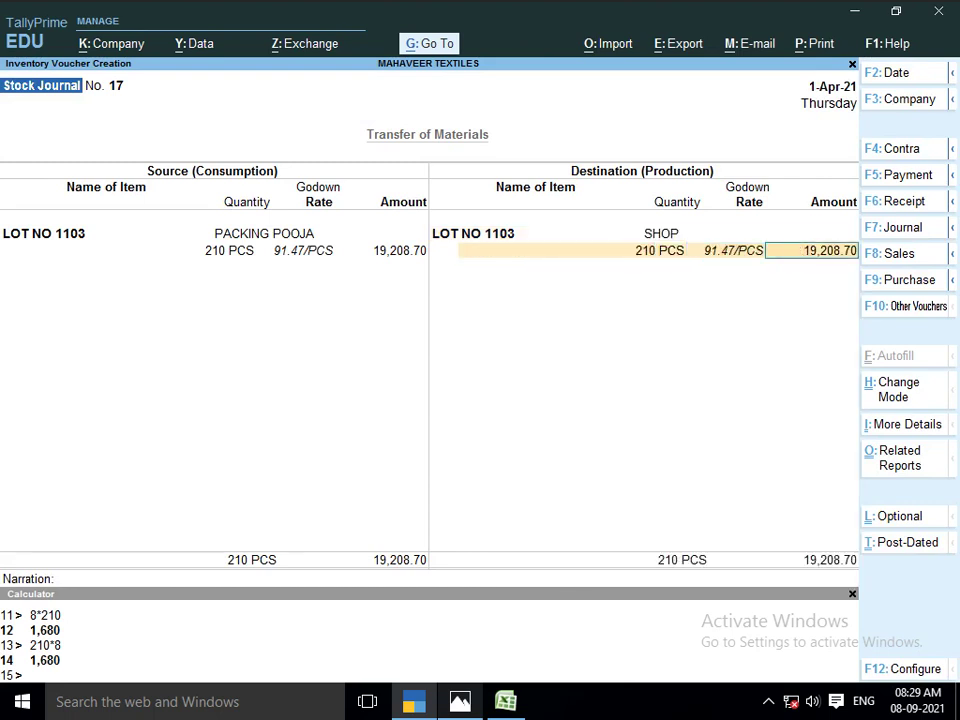
Save voucher No. 17 at 19,208.70 with no additional cost, then view the Lot No. 1104 sheet
key("alt+Tab")
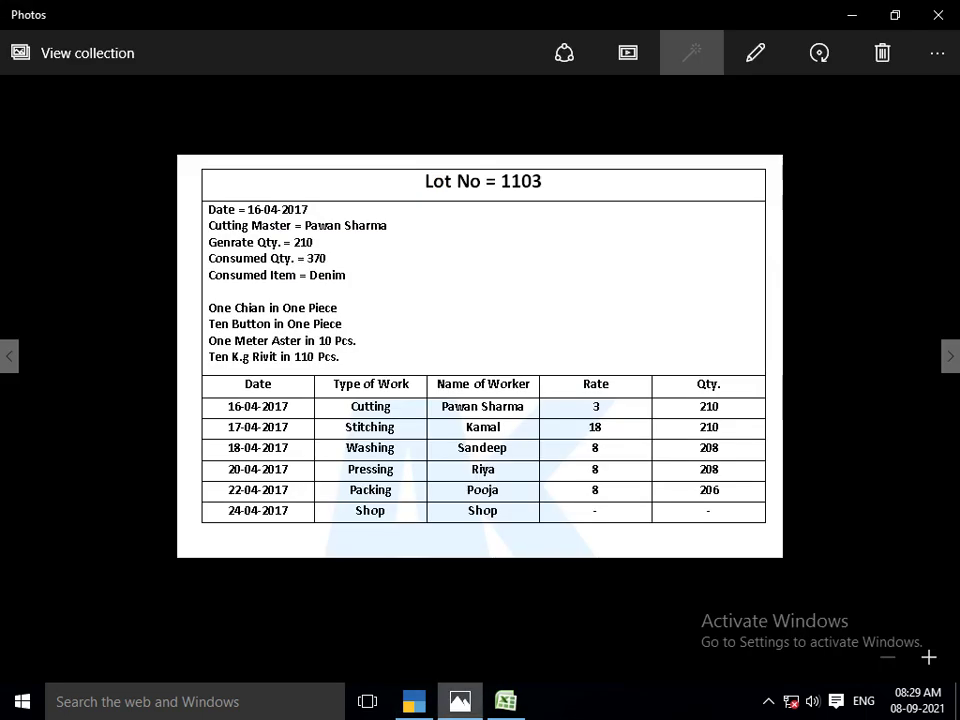
key("alt+Tab")
key("Return")
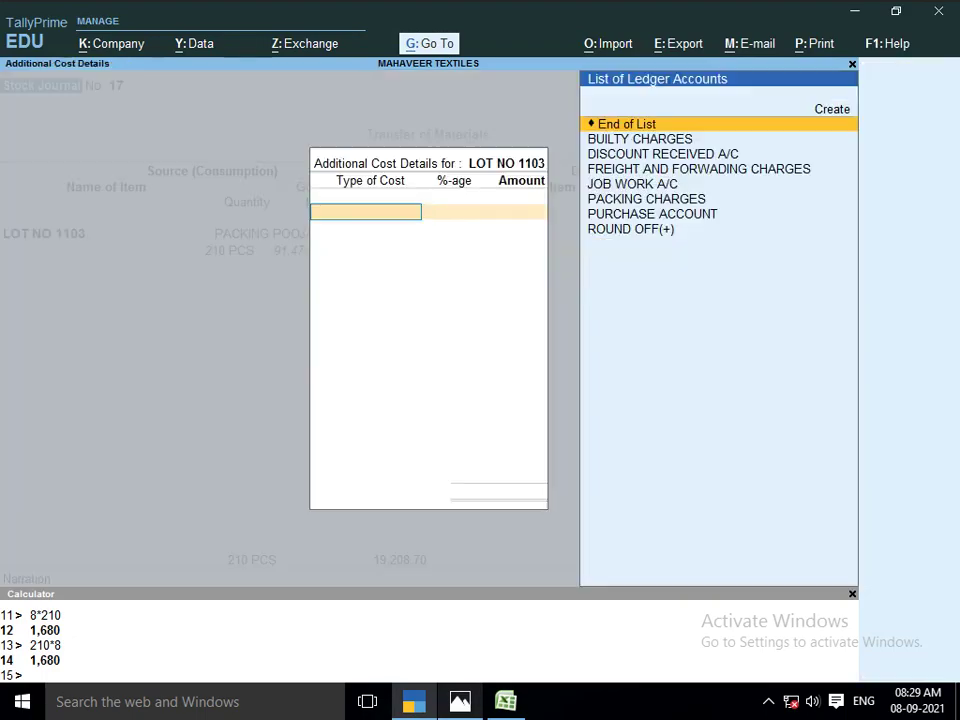
key("Return")
key("Up")
key("alt+Tab")
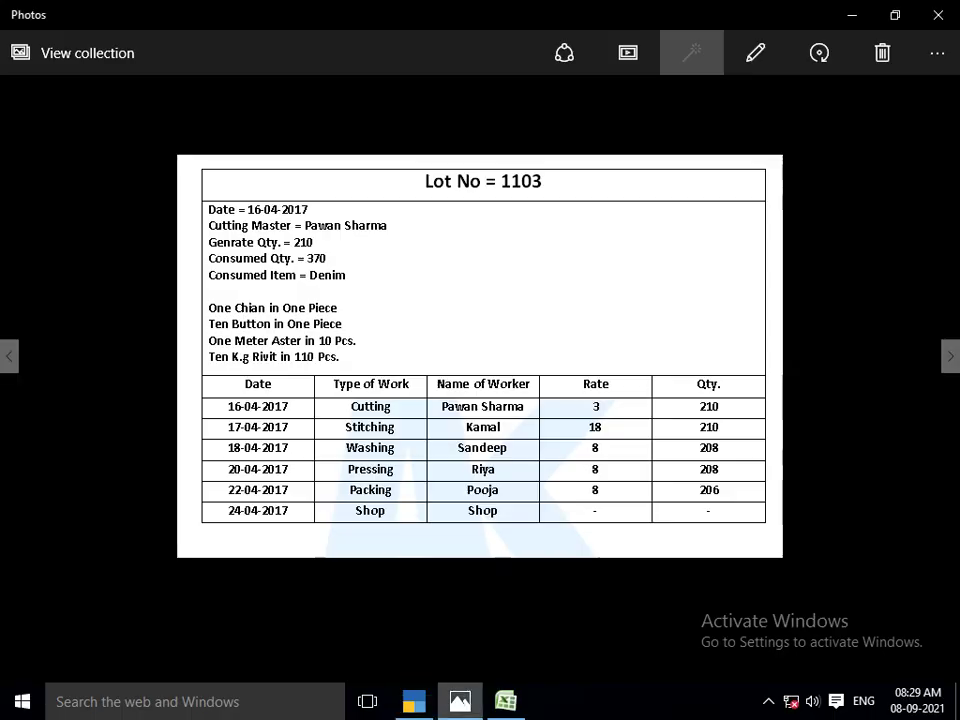
key("alt+Tab")
key("Return")
key("Return")
key("Return")
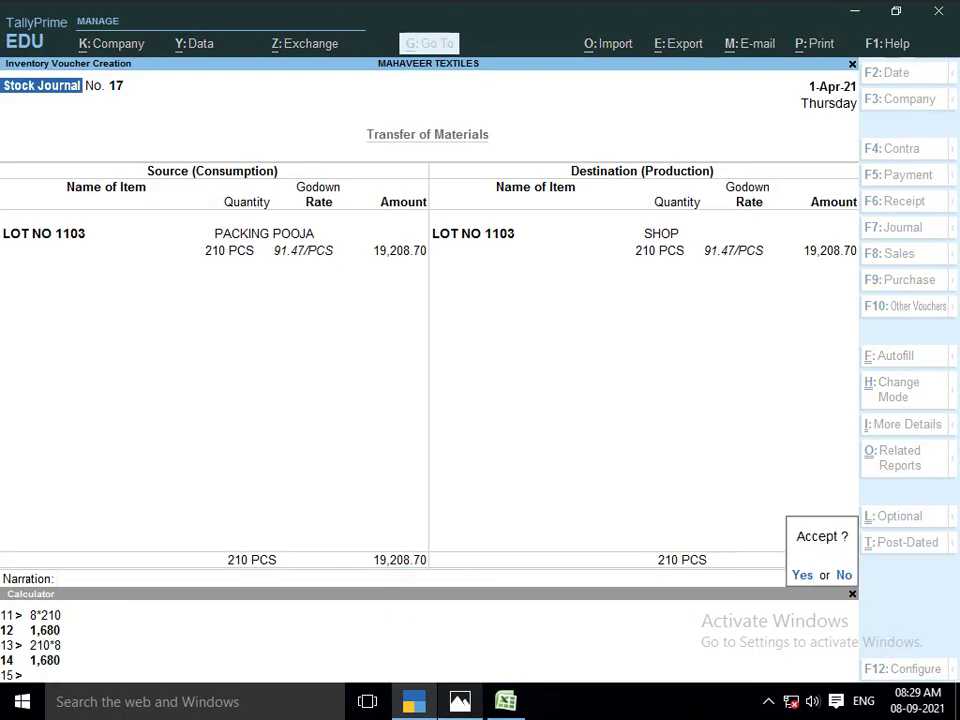
key("Return")
key("alt+Tab")
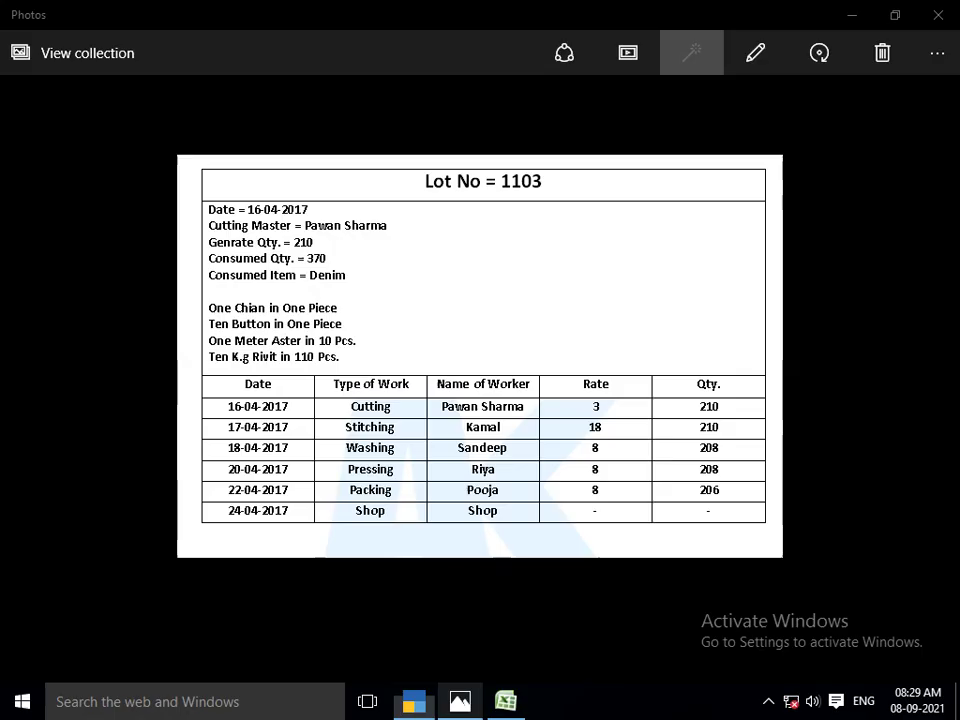
key("Right")
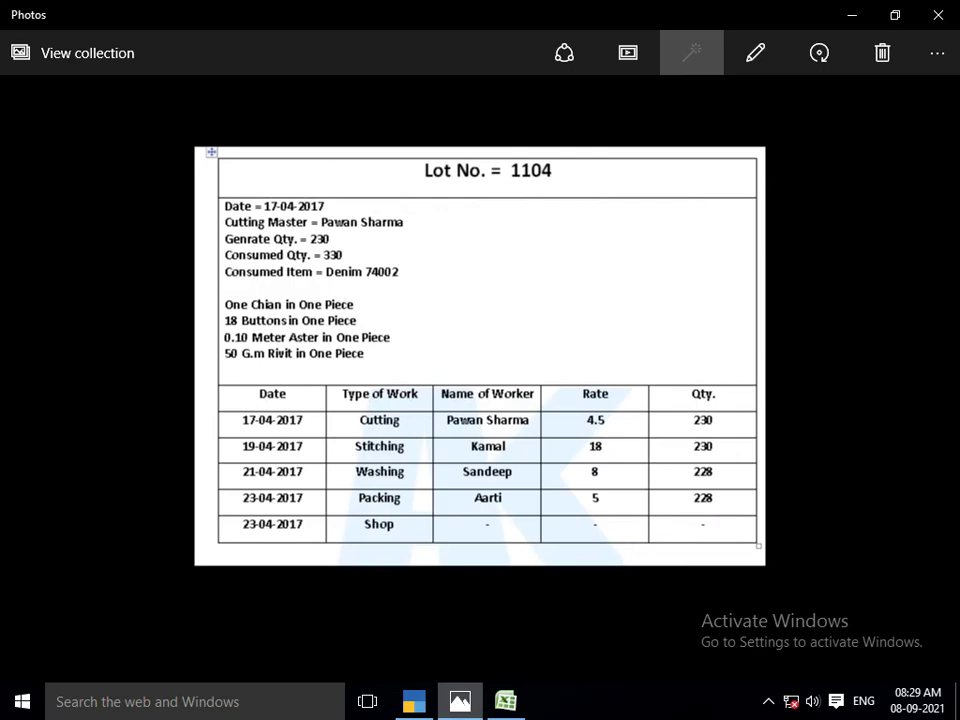
Consume 330 MTR of DENIM7002 from Main Location, valued at 3,300.00
key("alt+Tab")
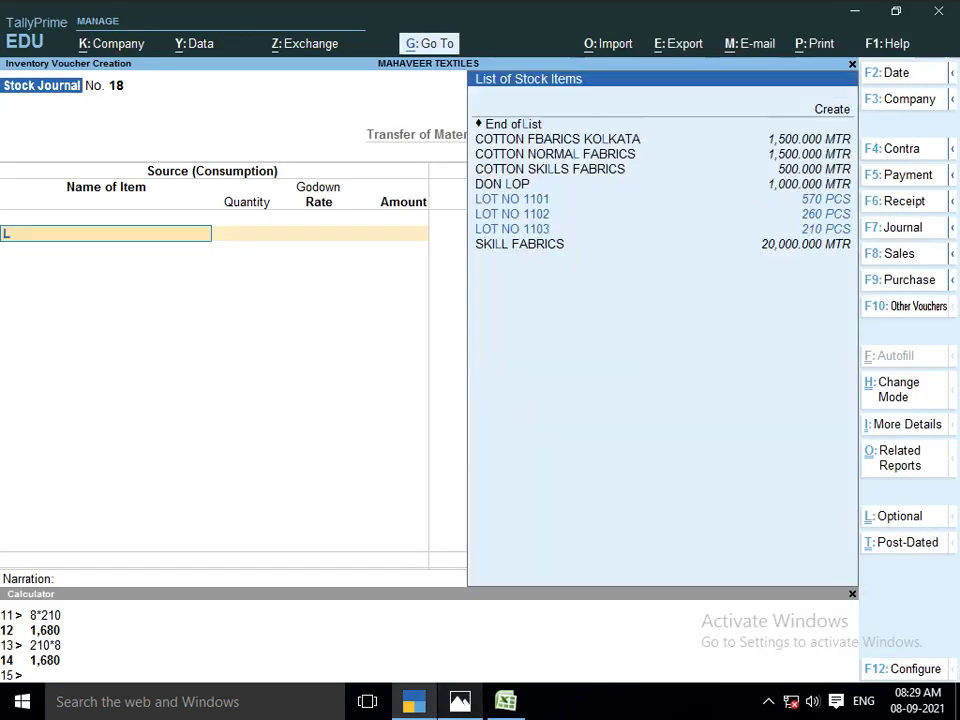
key("alt+Tab")
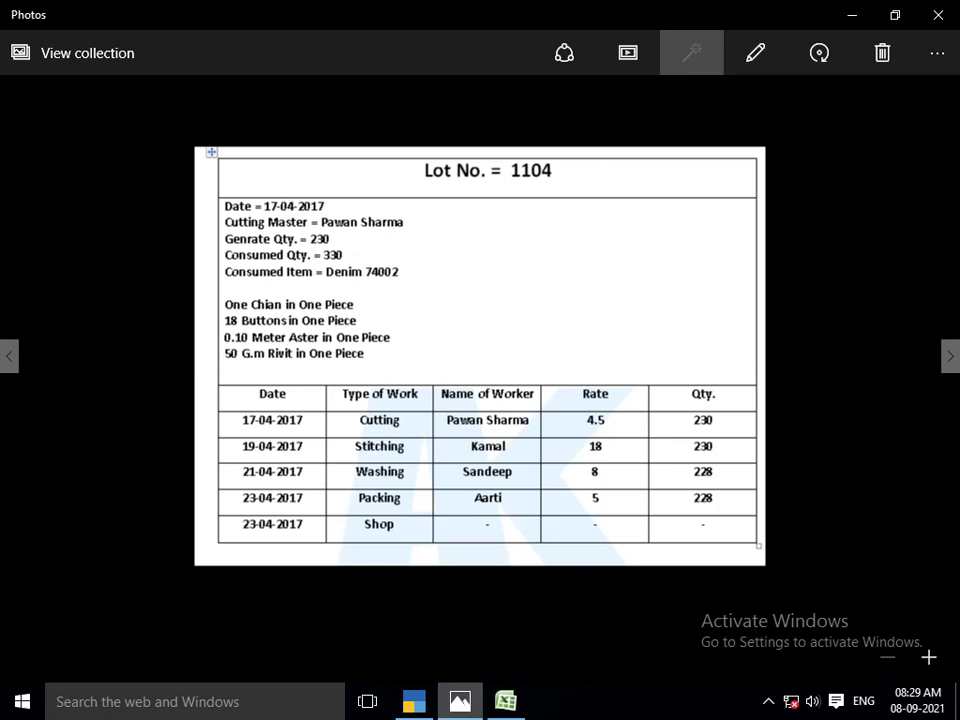
key("alt+Tab")
type("1")
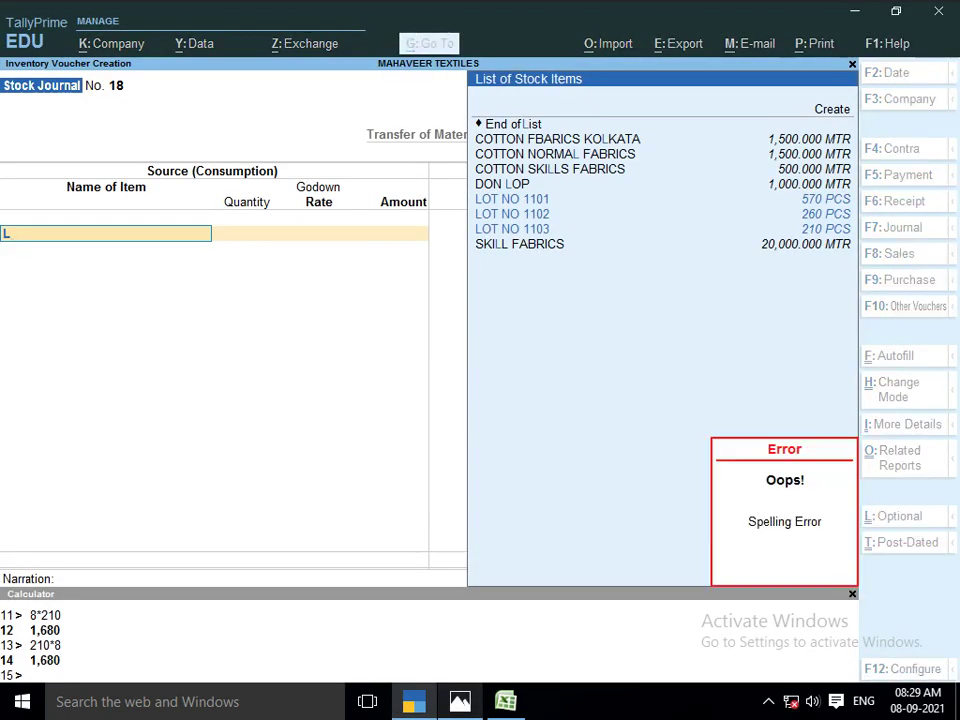
key("BackSpace")
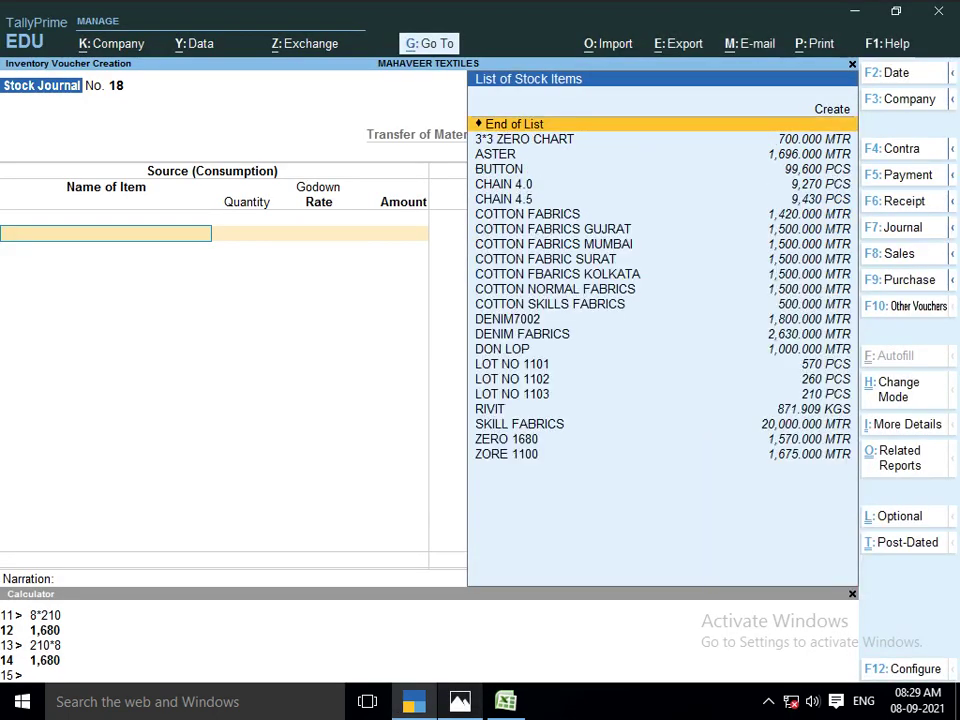
type("DE")
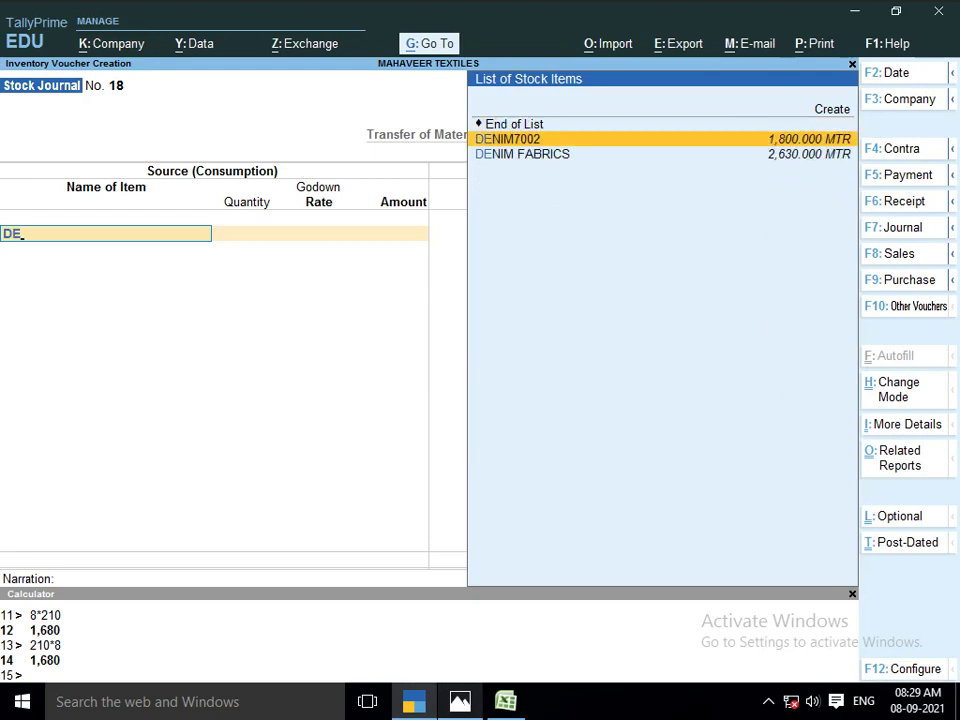
key("alt+Tab")
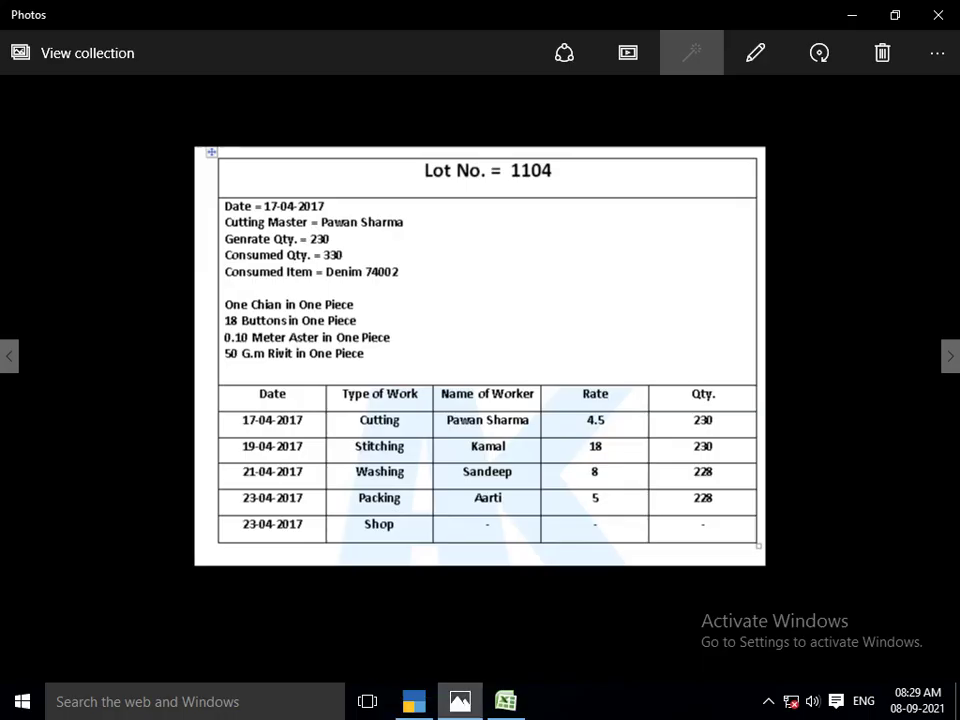
key("alt+Tab")
key("Return")
key("Return")
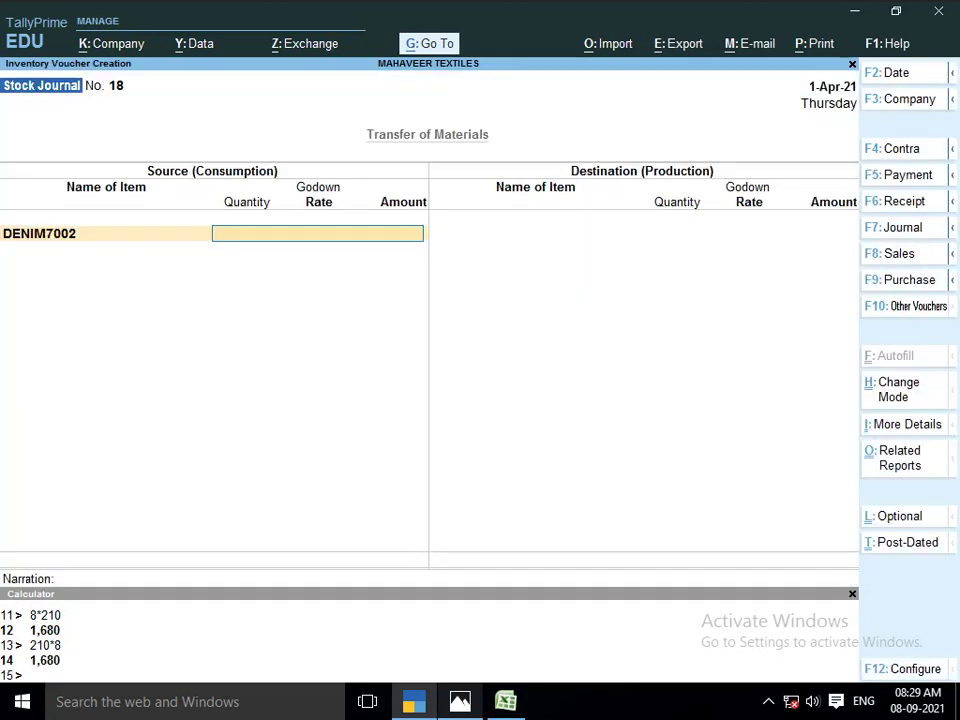
key("alt+Tab")
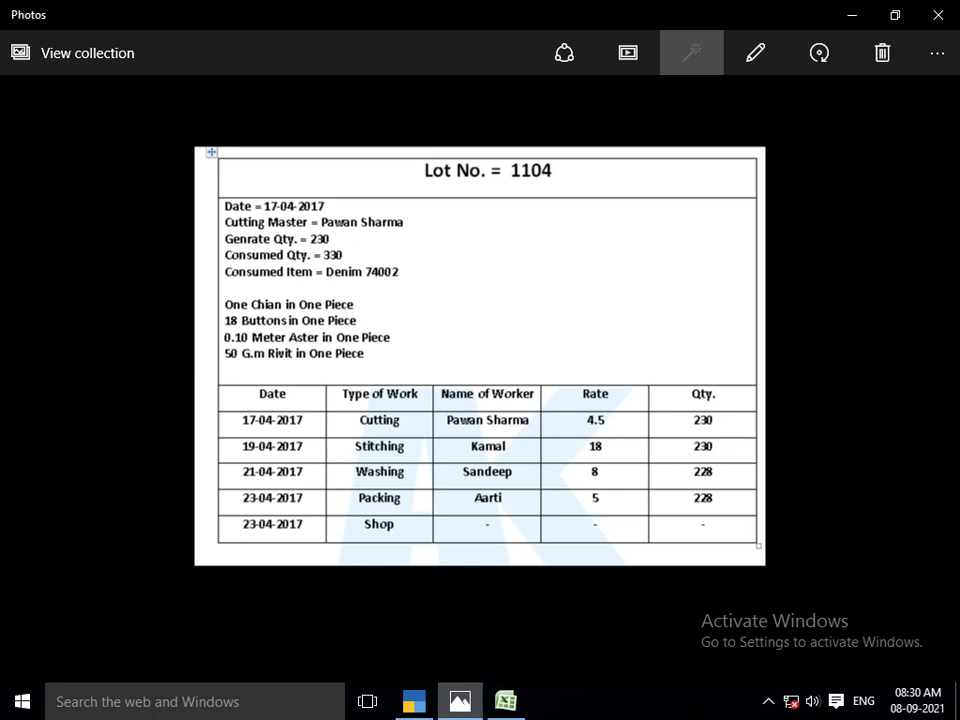
key("alt+Tab")
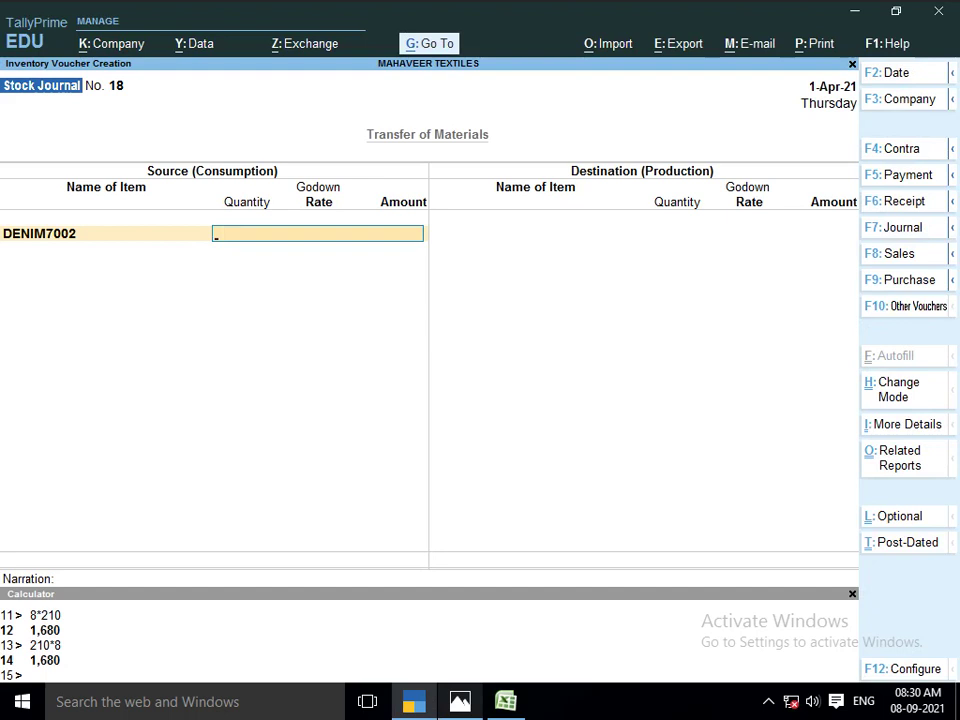
type("M")
key("Return")
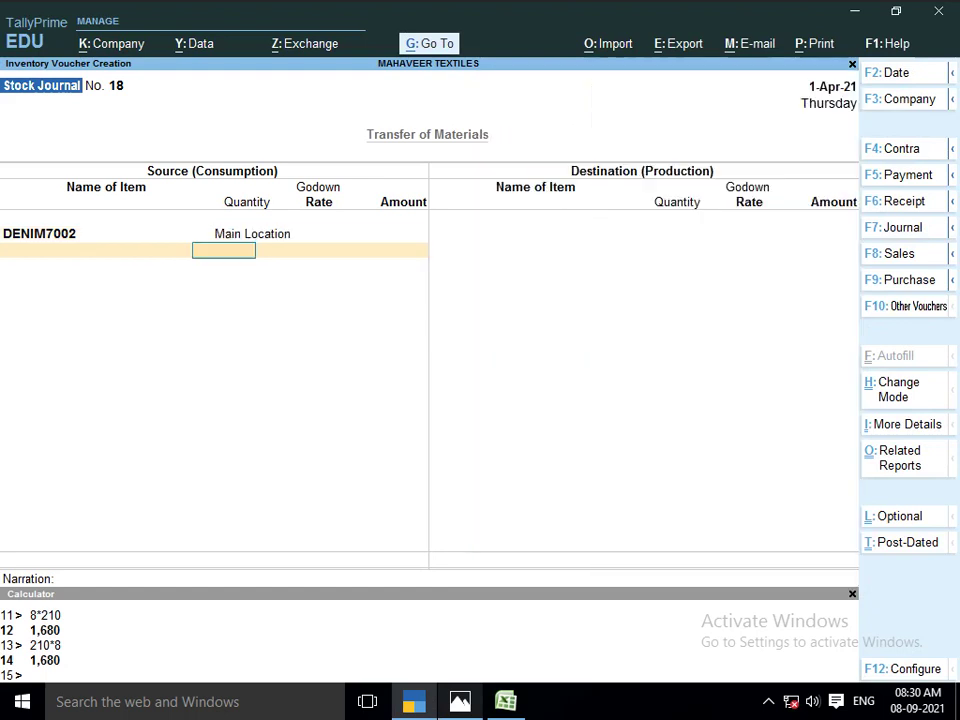
type("330")
key("Return")
key("Return")
key("Return")
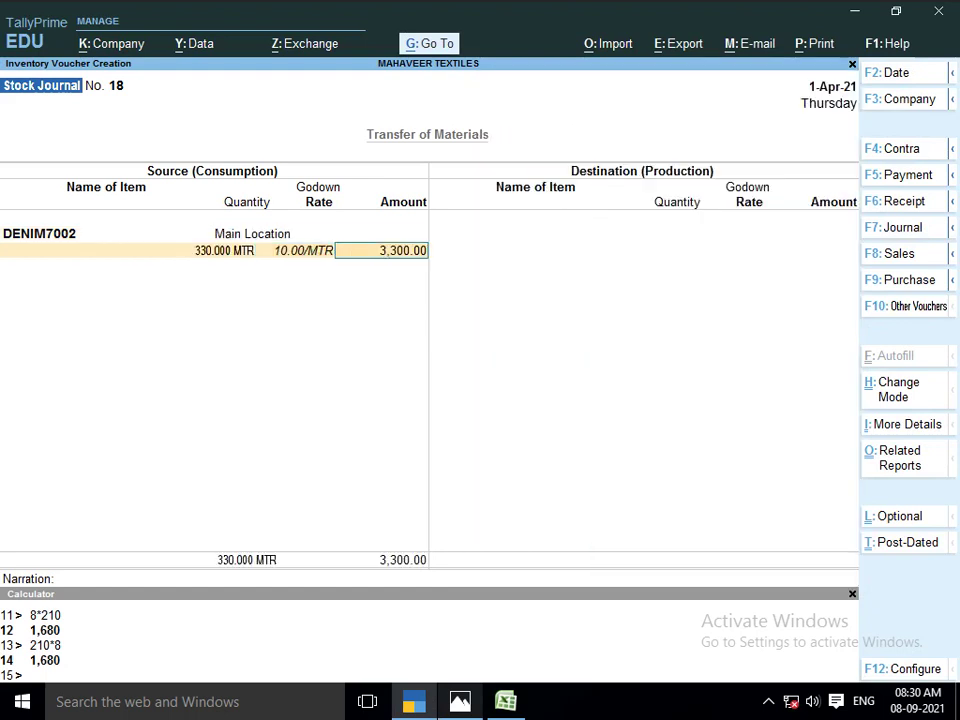
Add 230 PCS of CHAIN 4.0 from Main Location as the next consumed item
key("alt+Tab")
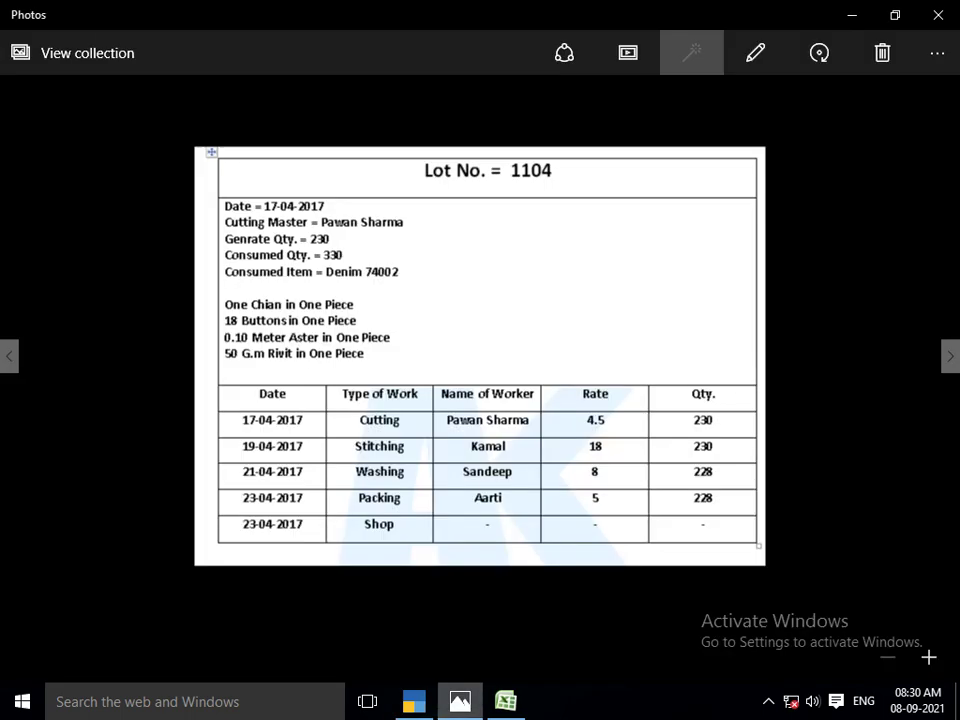
key("alt+Tab")
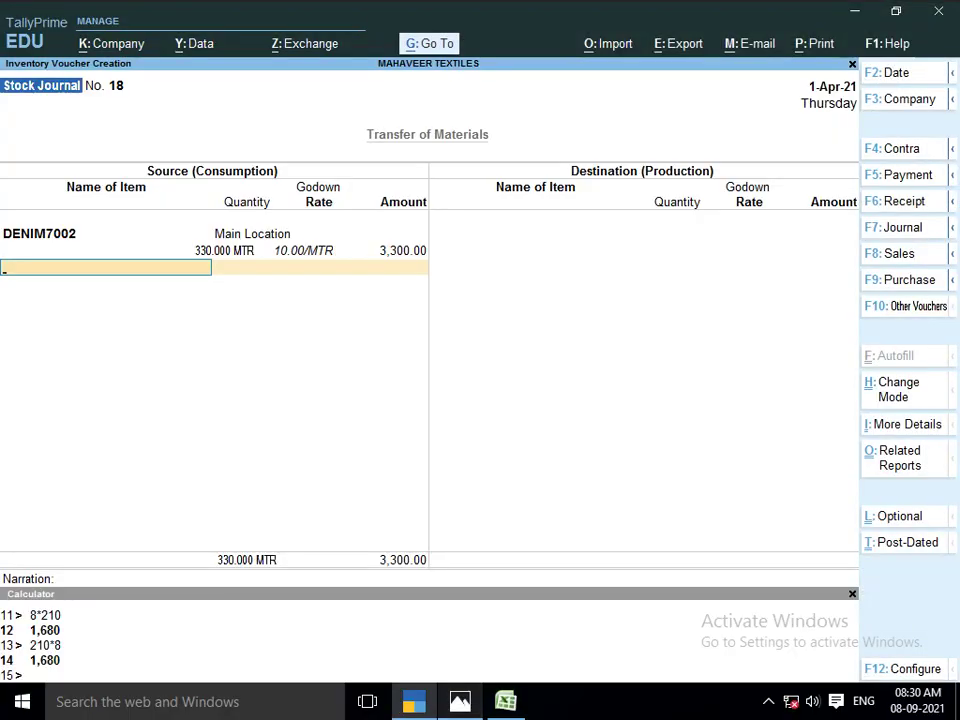
type("CHAIN")
key("Down")
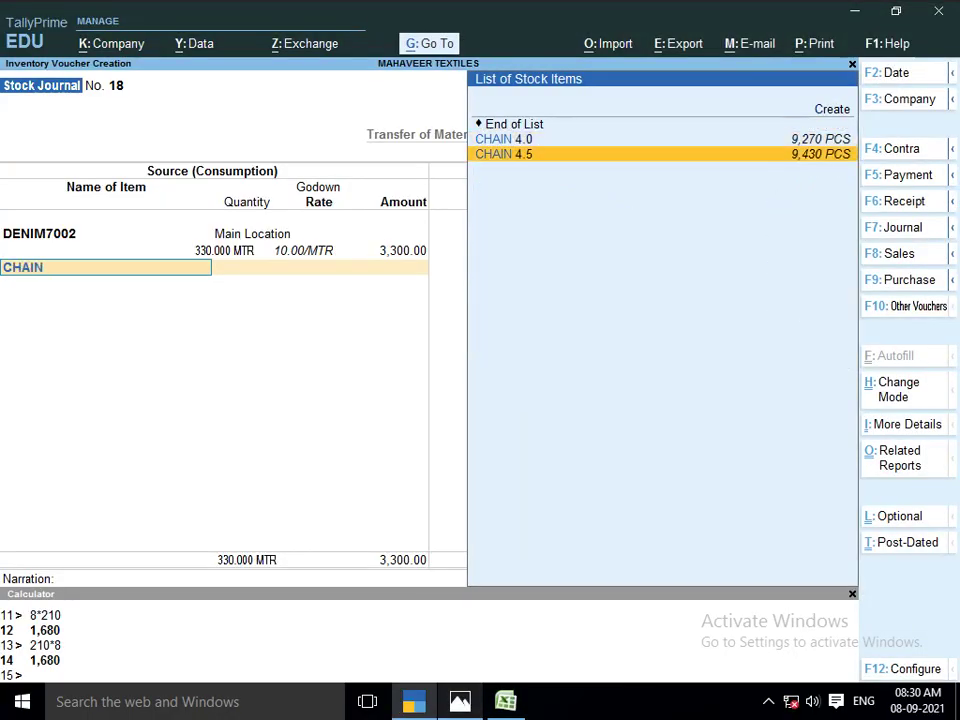
key("Up")
key("Return")
key("Return")
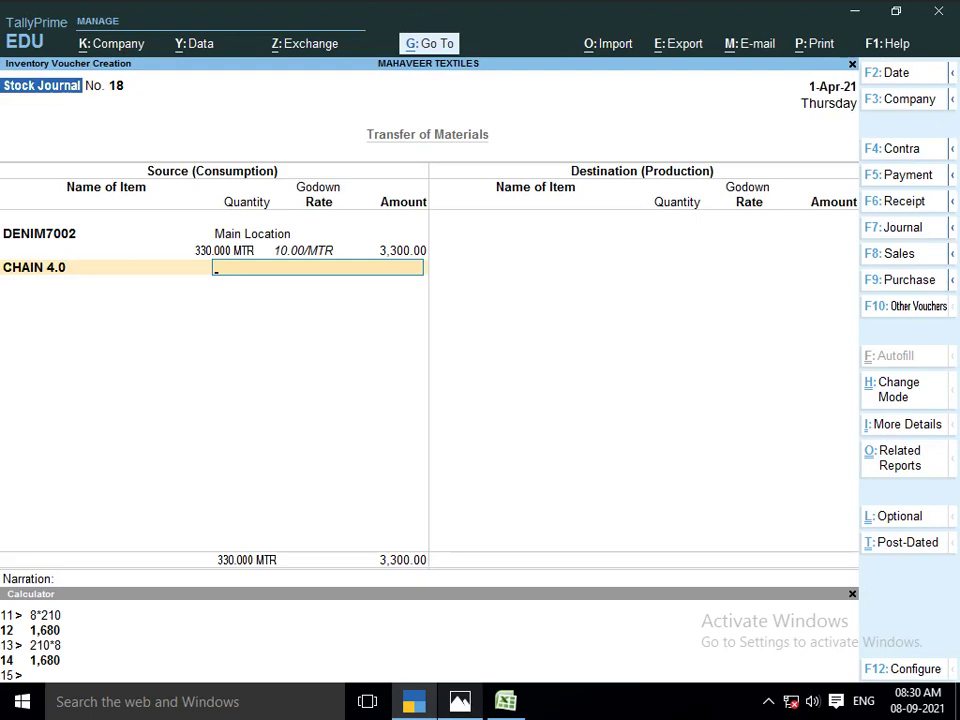
type("MA")
key("Return")
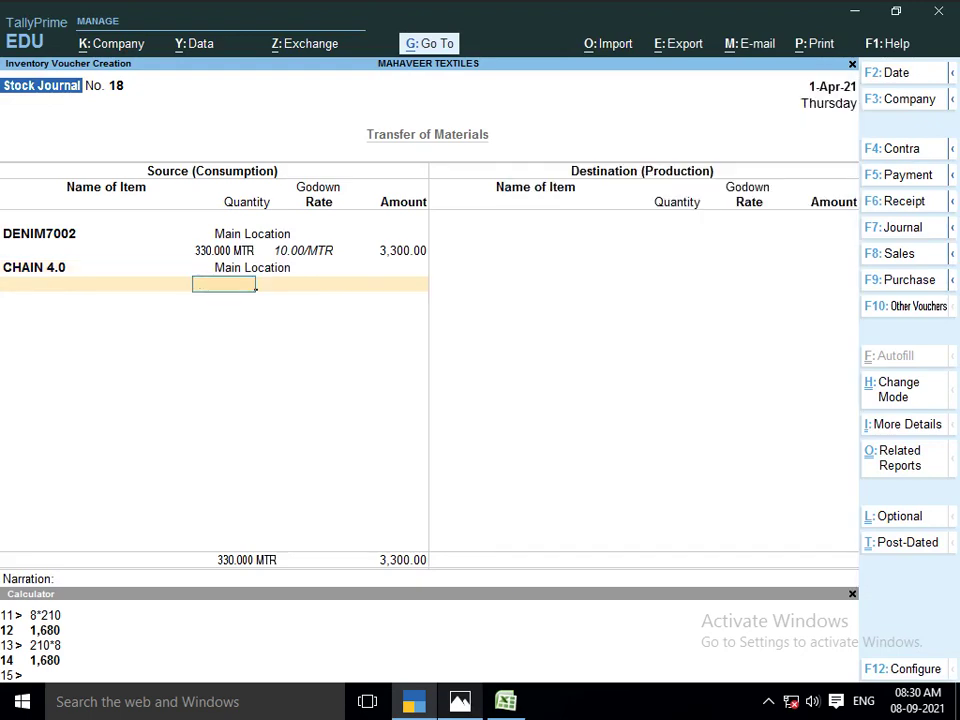
key("alt+Tab")
key("alt+Tab")
type("230")
key("Return")
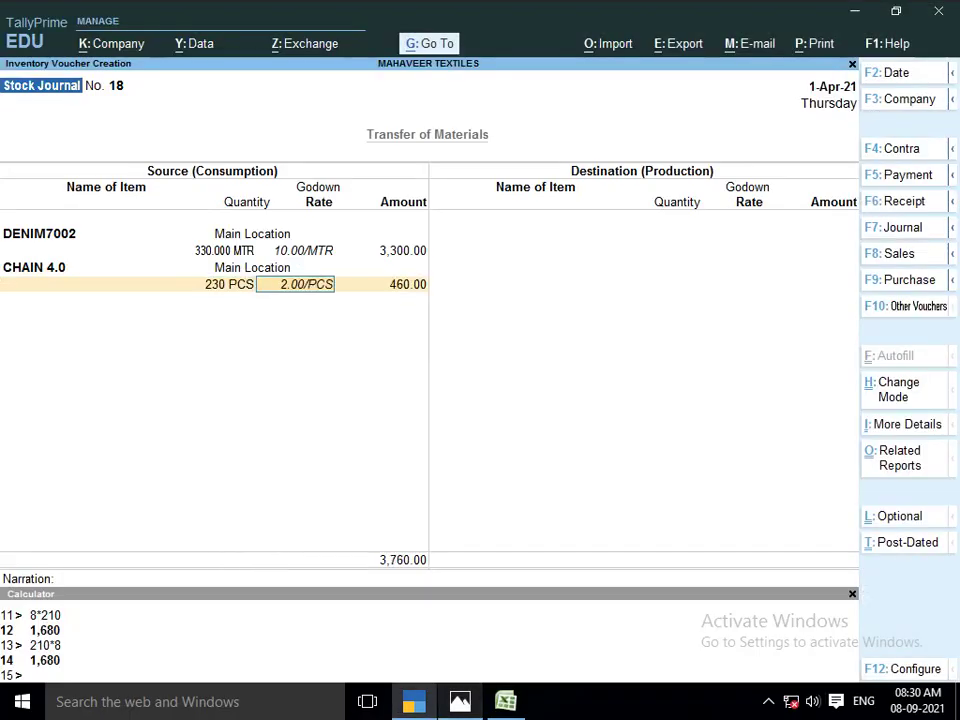
key("Return")
key("Return")
key("alt+Tab")
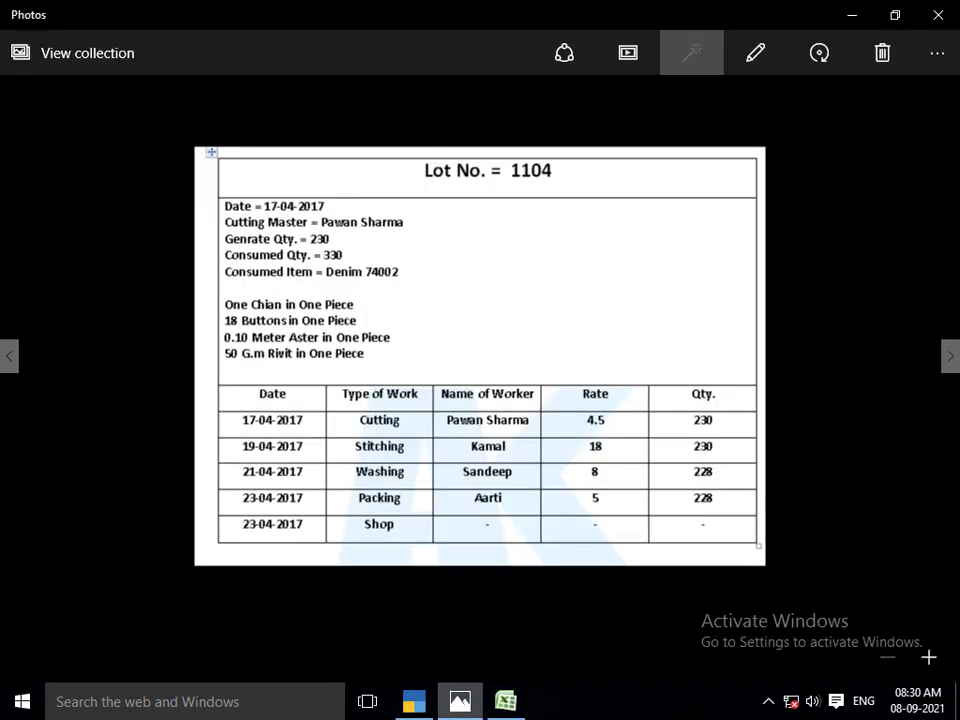
Add 4,140 PCS of BUTTON from Main Location, calculated as 18 × 230
key("alt+Tab")
type("BUT")
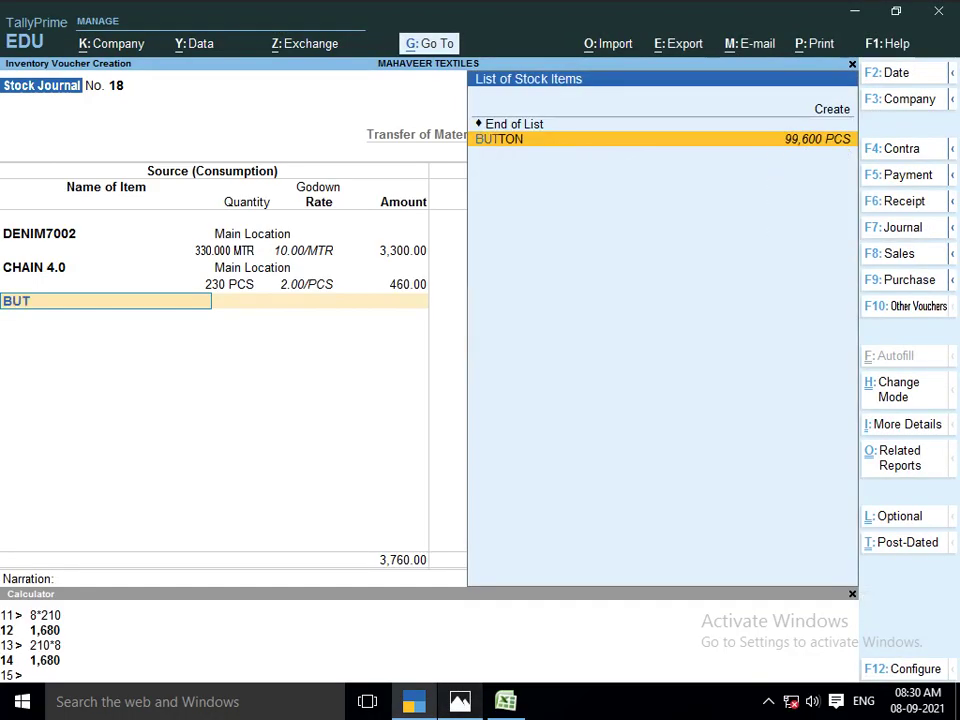
type("TON")
key("Return")
key("Return")
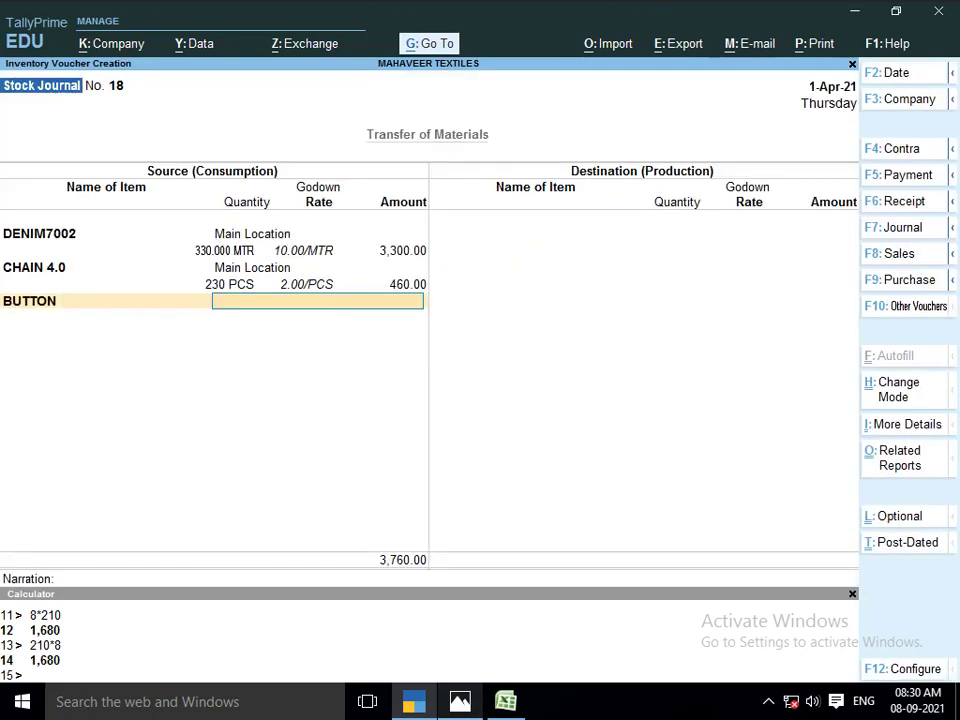
key("ctrl")
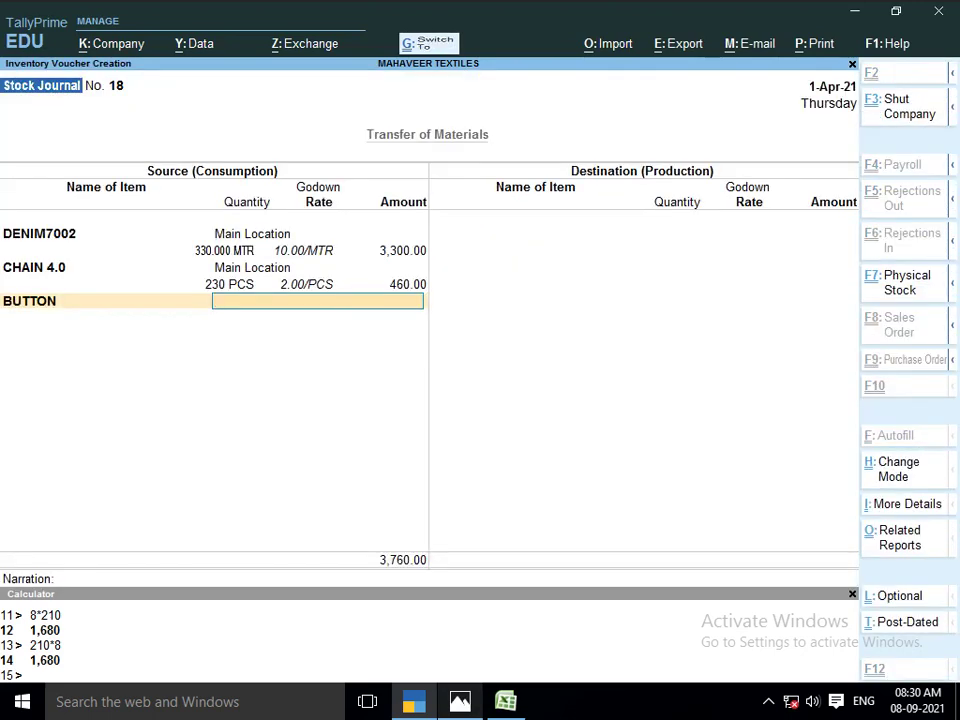
key("ctrl+n")
type("18*")
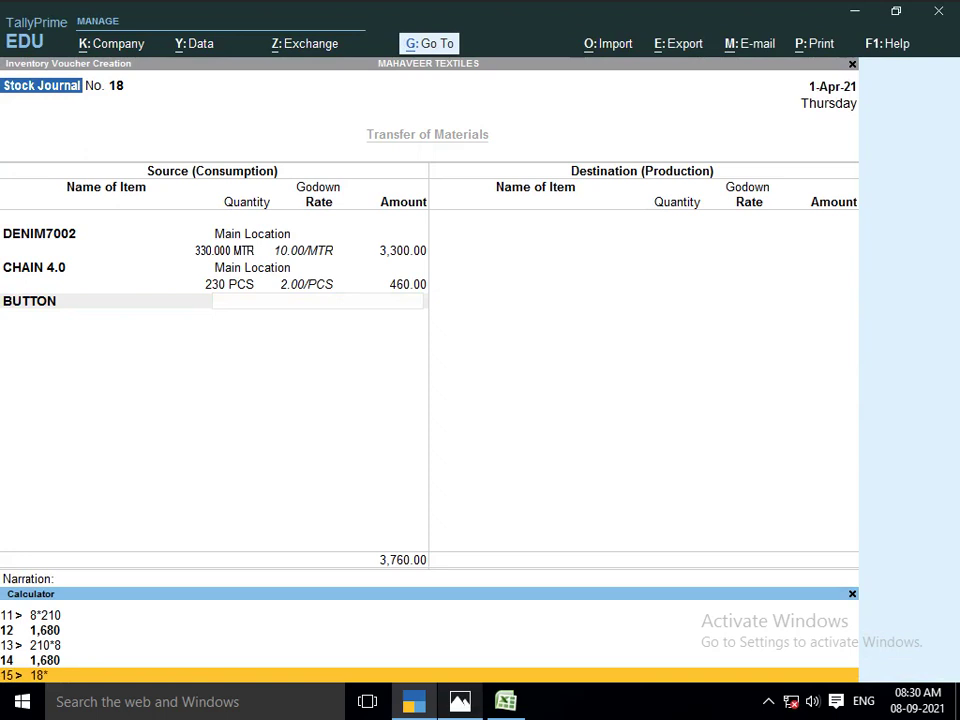
type("230")
key("Return")
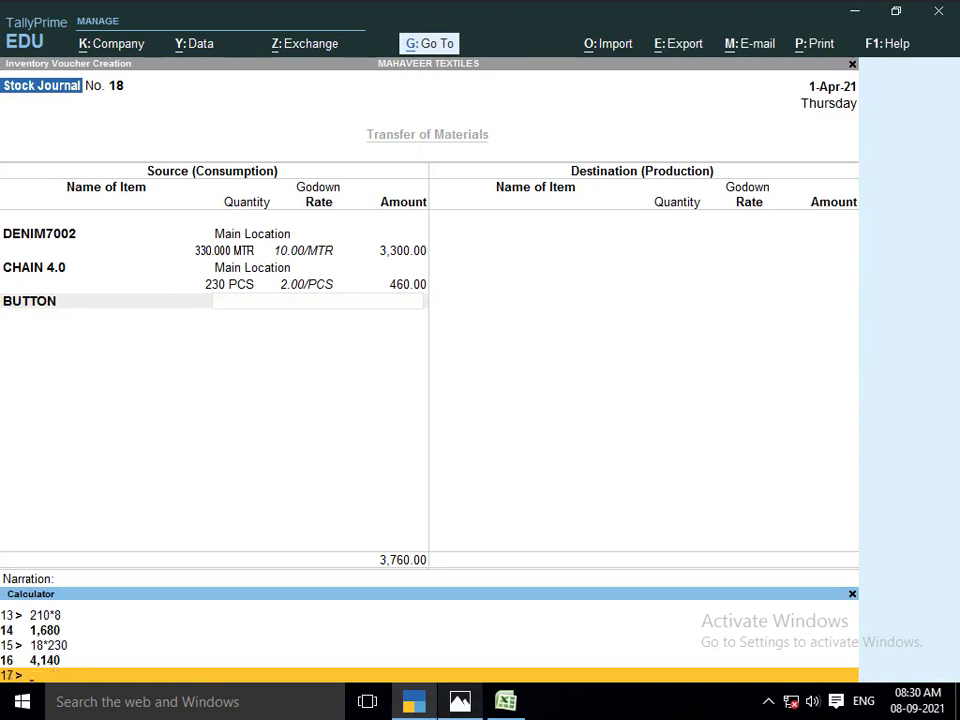
key("ctrl+n")
type("MA")
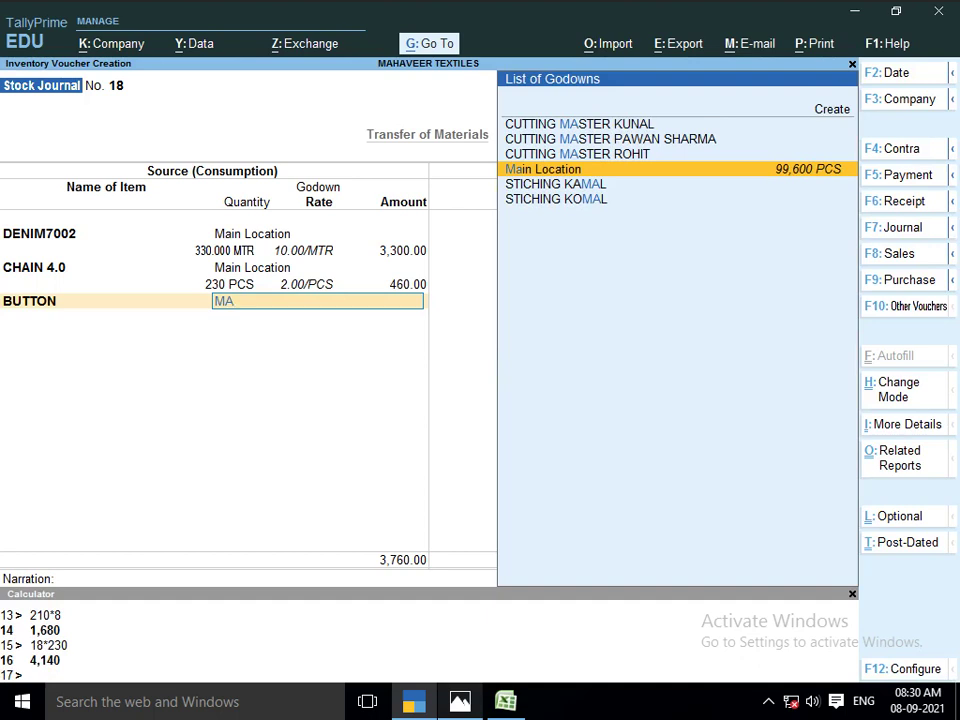
key("Return")
type("41")
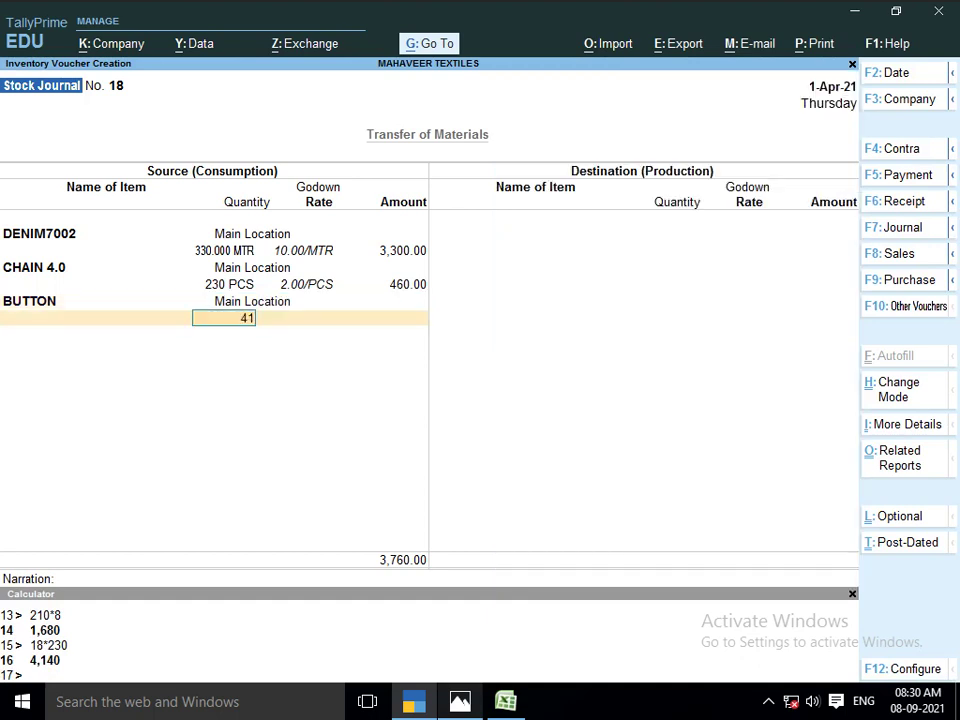
type("40")
key("Return")
key("Return")
key("Return")
key("alt+Tab")
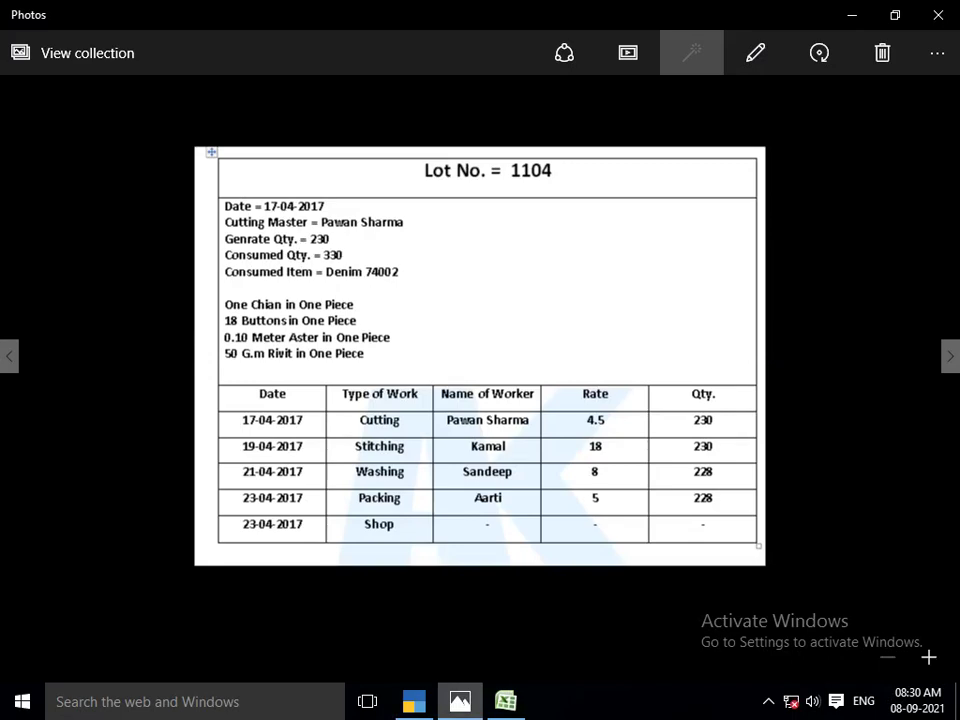
key("alt+Tab")
Consume 11.50 KGS of RIVIT (0.050 × 230) from Main Location
type("RIV")
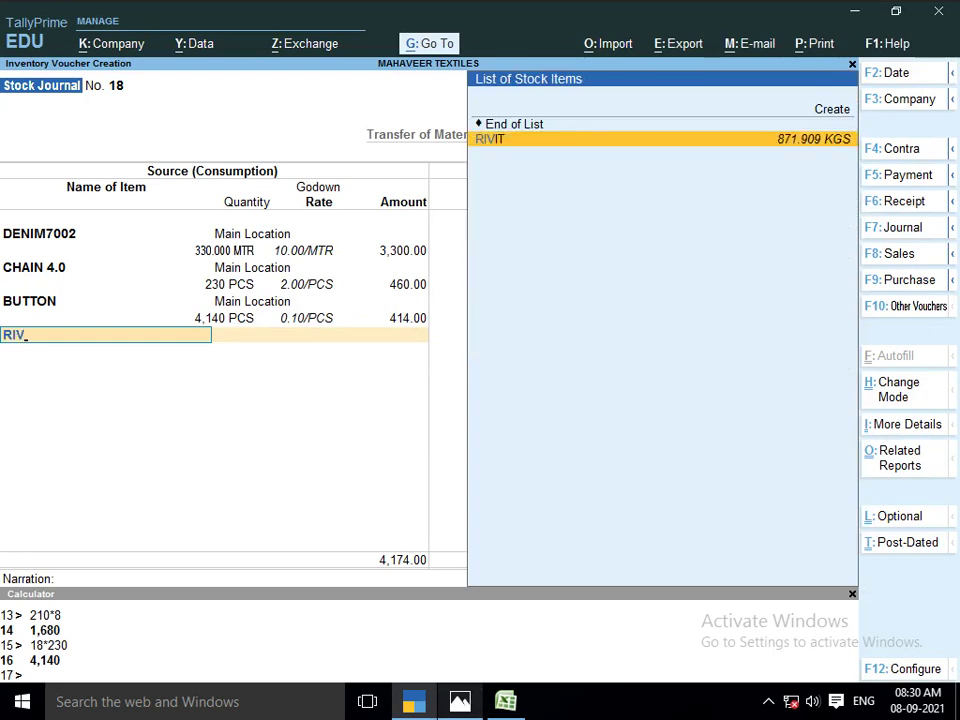
key("Return")
key("Return")
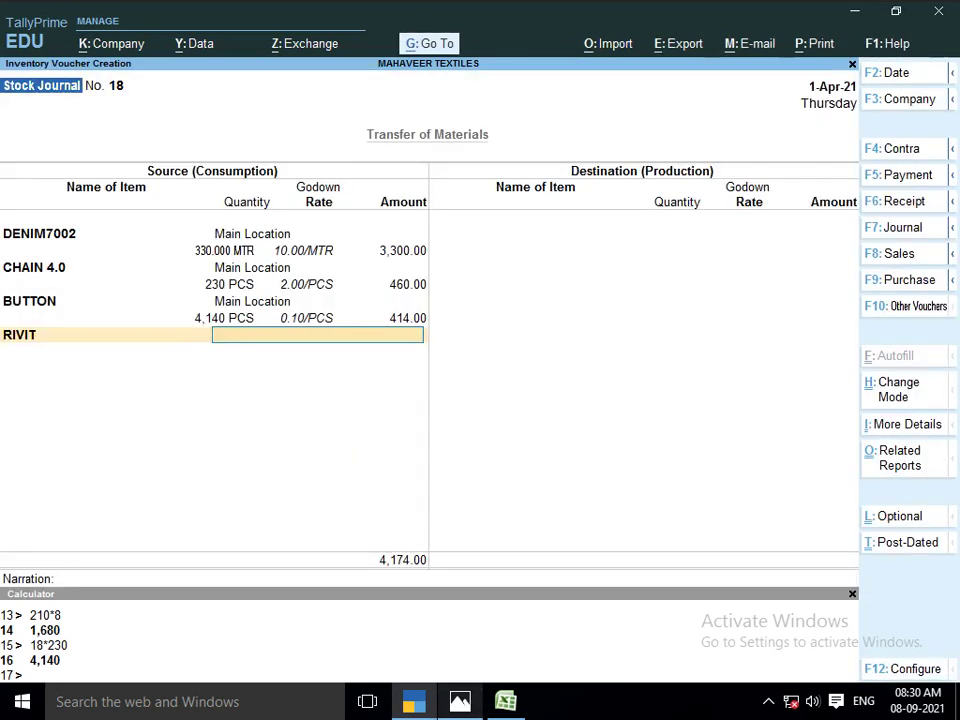
key("ctrl+n")
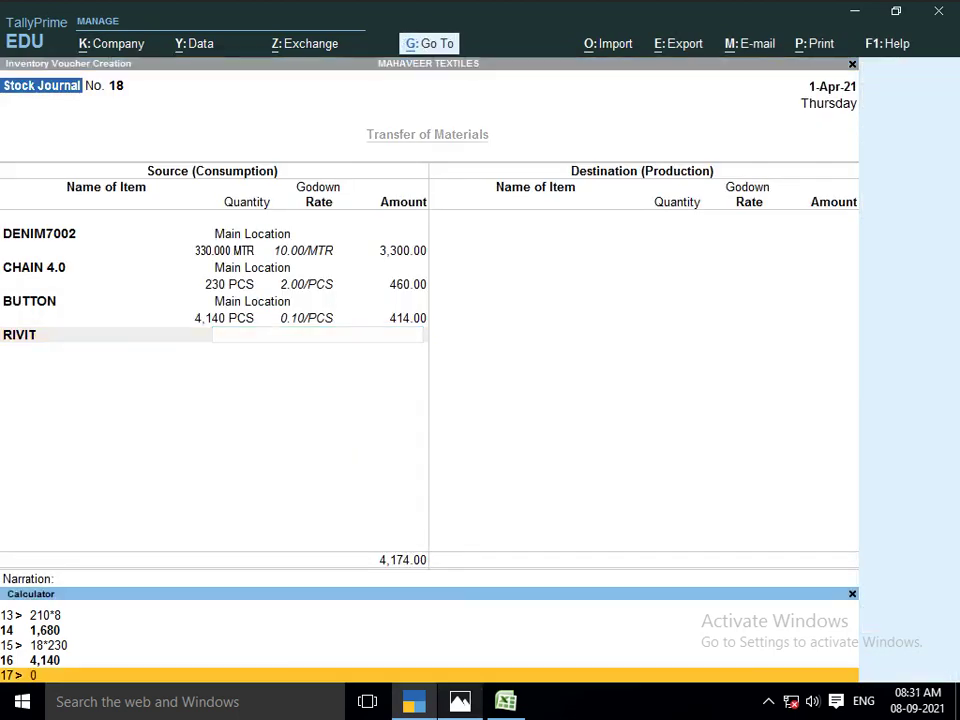
type("0.050*230")
key("Return")
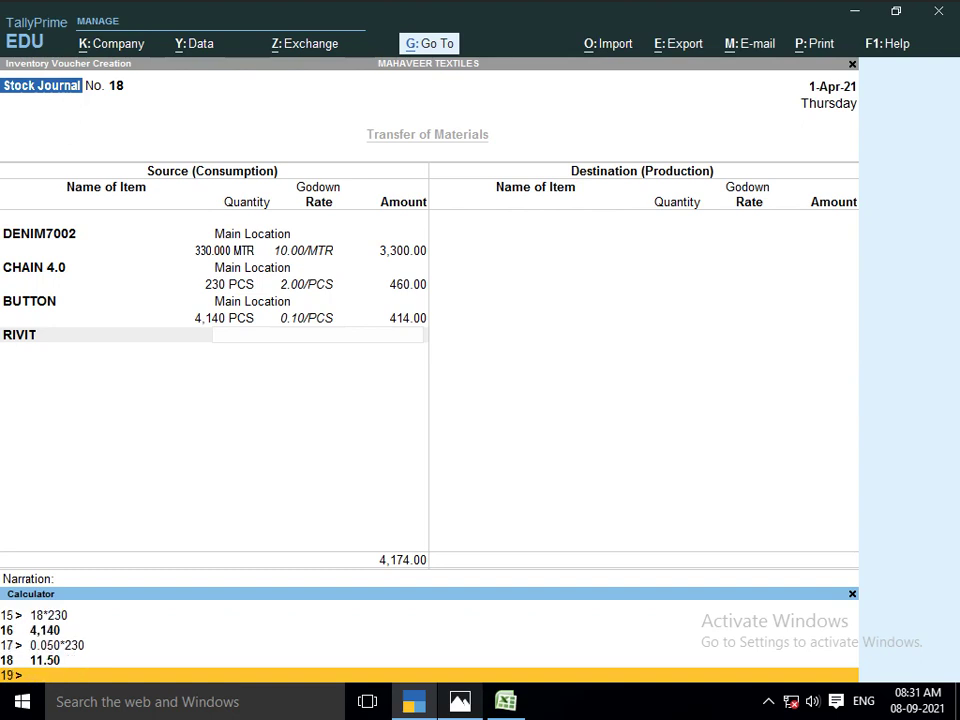
key("ctrl+m")
type("M")
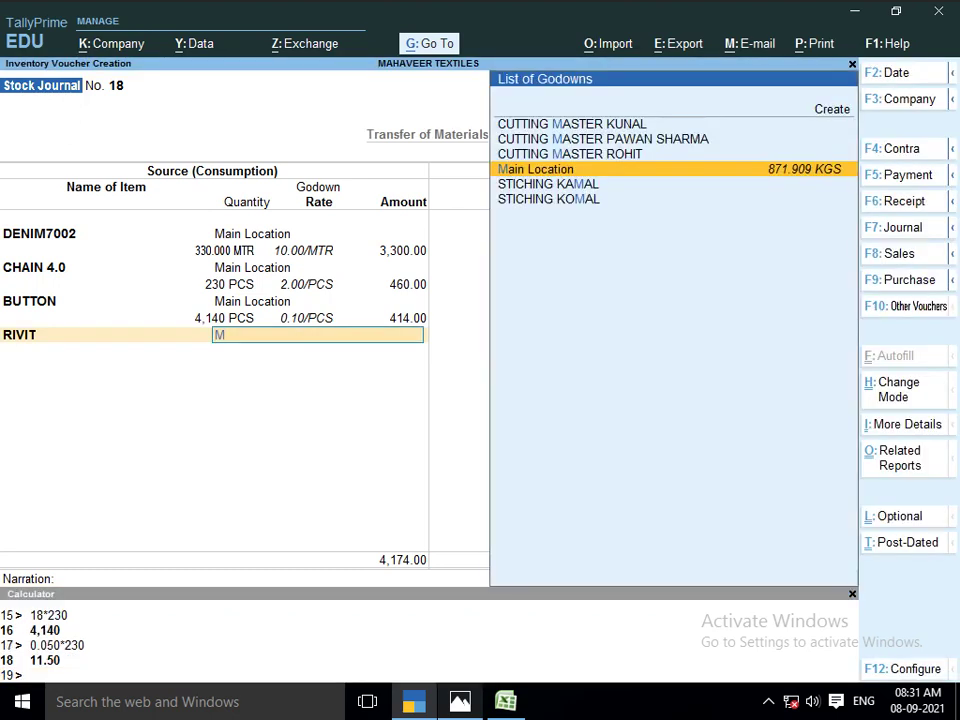
key("Return")
type("11.50")
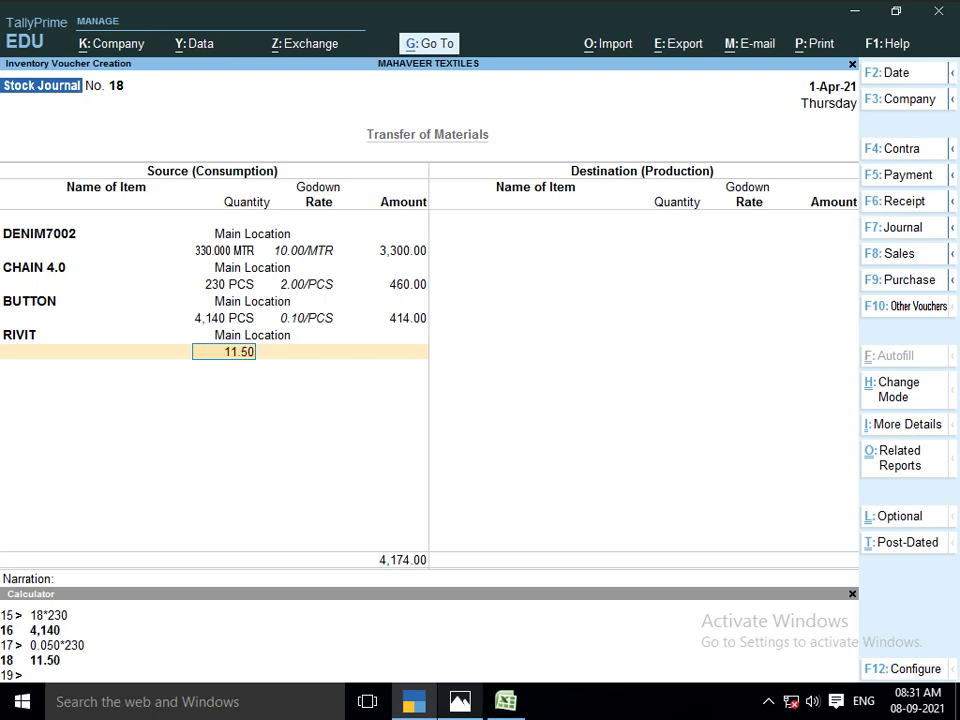
key("Return")
key("Return")
key("Return")
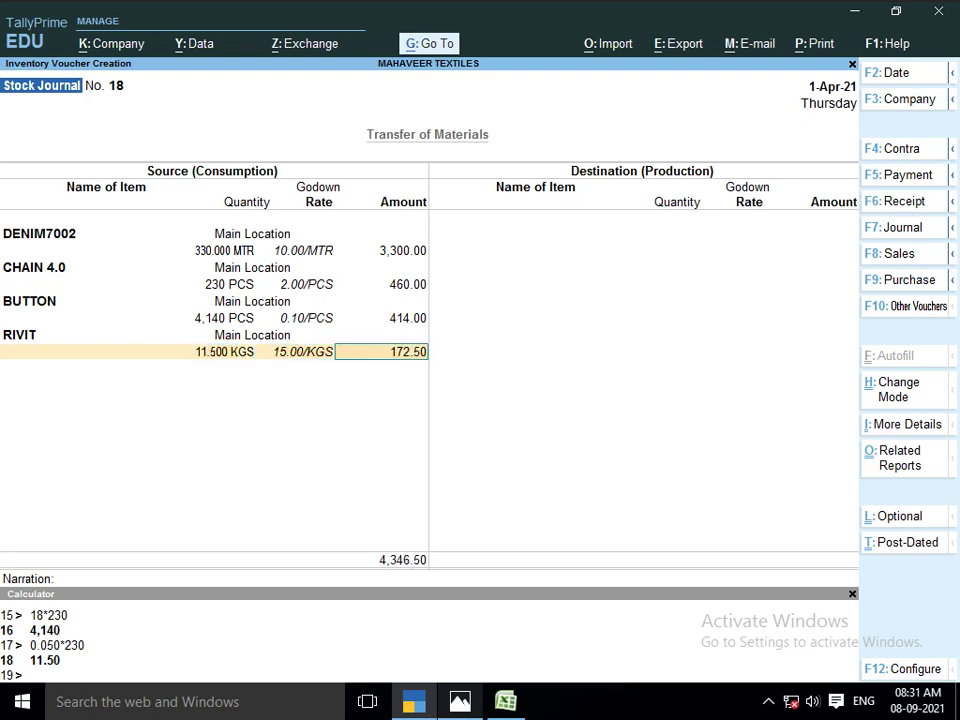
Add 23 MTR of ASTER (0.10 × 230) from Main Location at the default rate
key("alt+Tab")
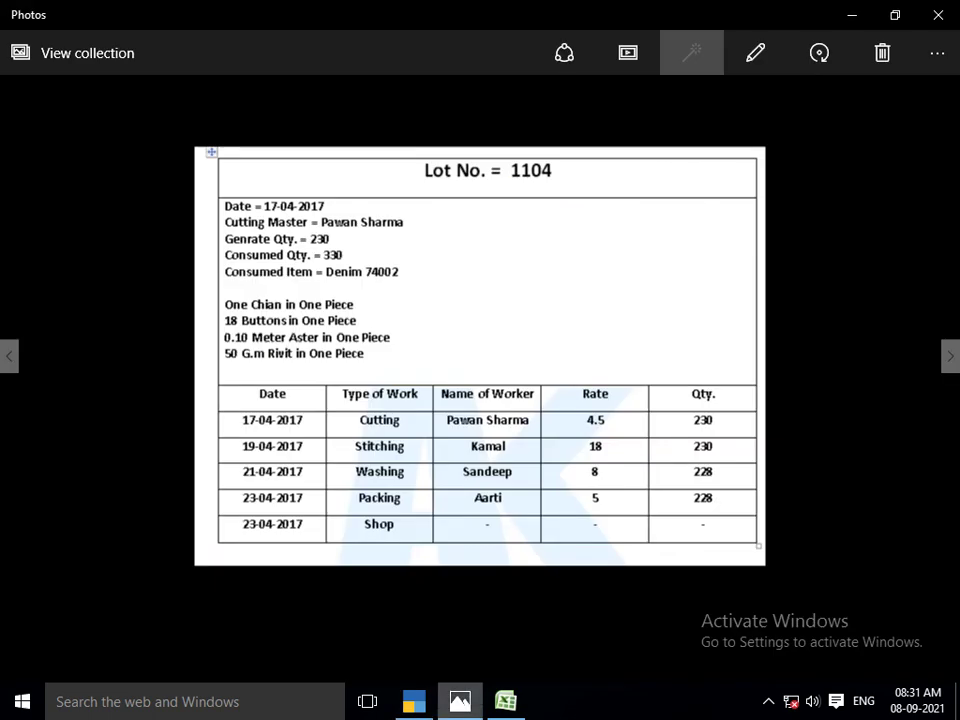
key("alt+Tab")
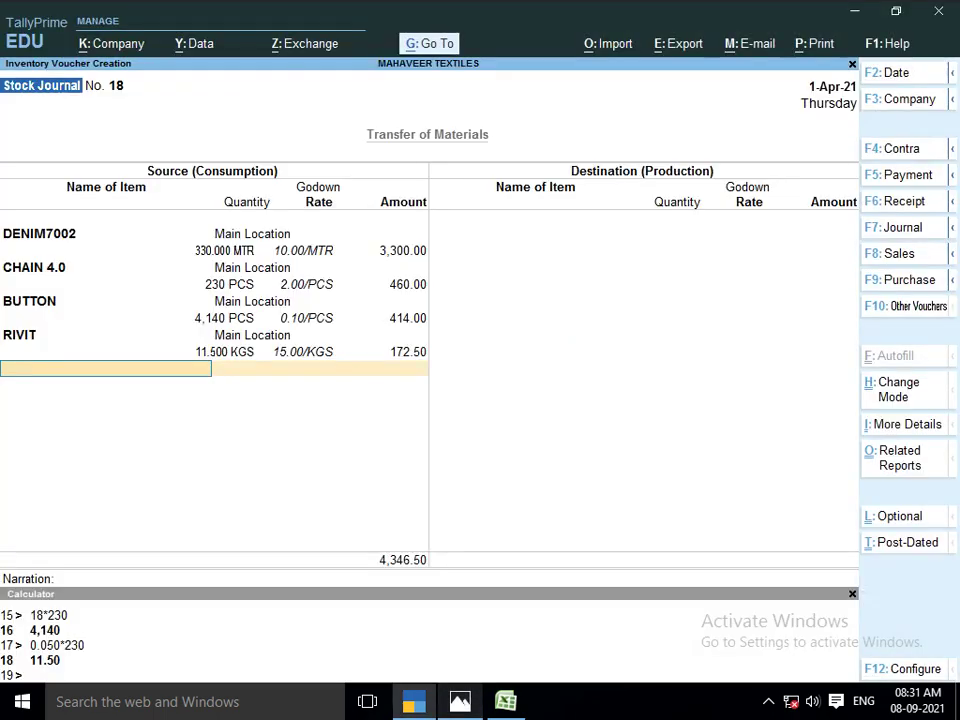
key("alt+Tab")
key("alt+Tab")
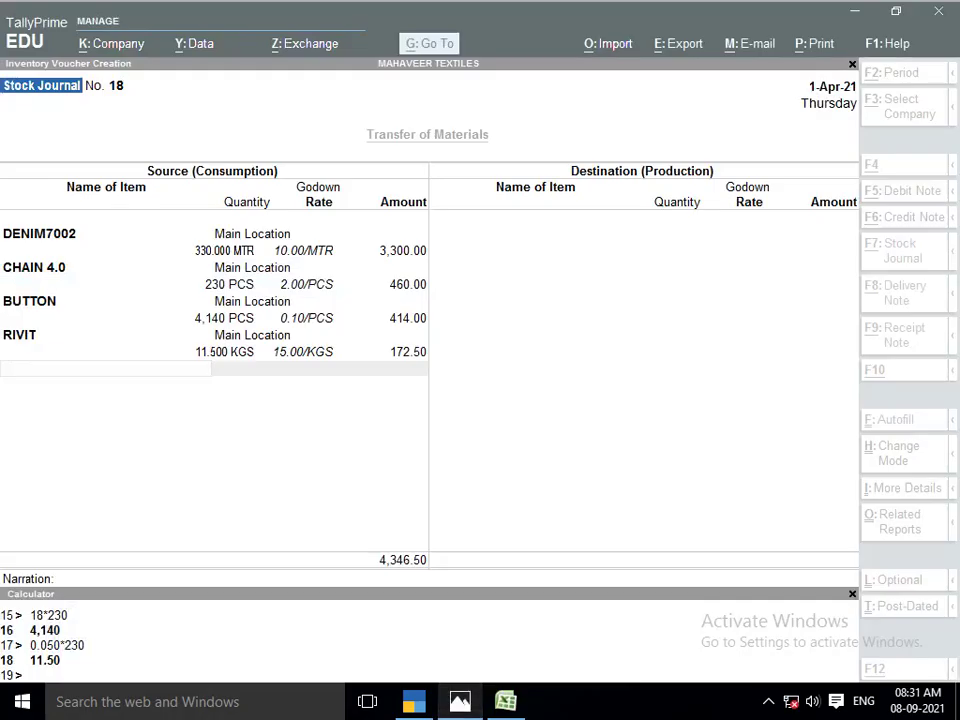
type("AS")
key("Return")
key("Return")
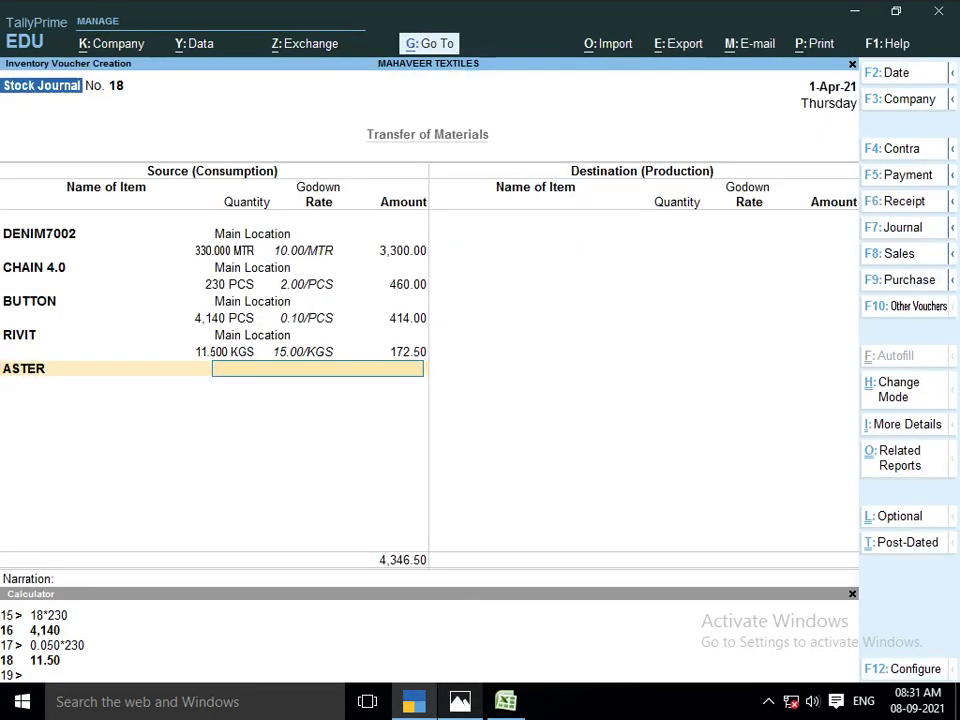
key("alt+Tab")
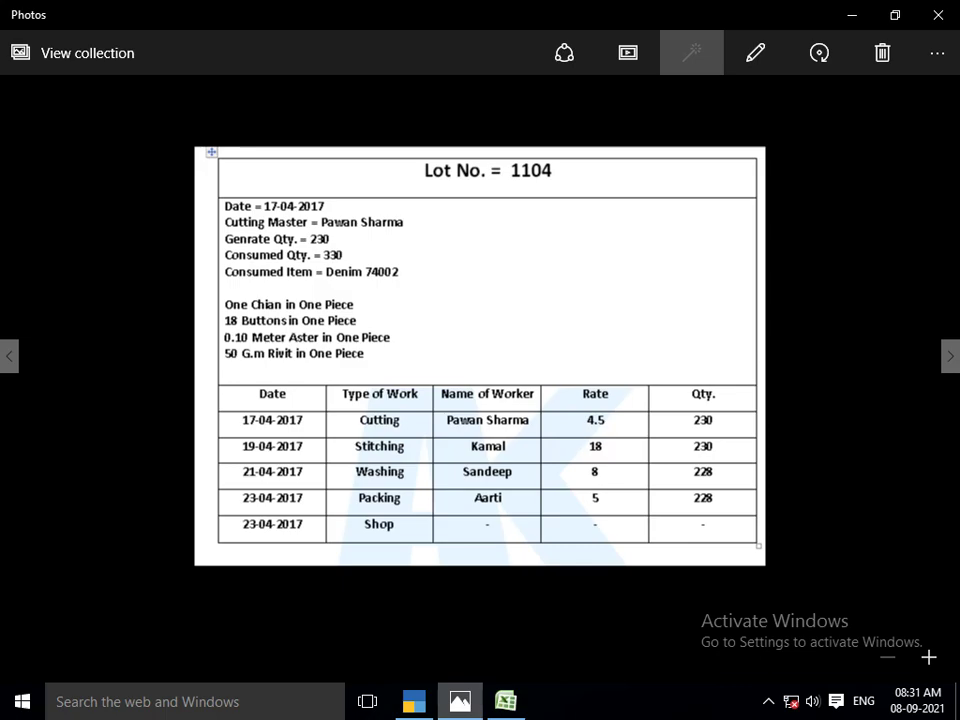
key("alt+Tab")
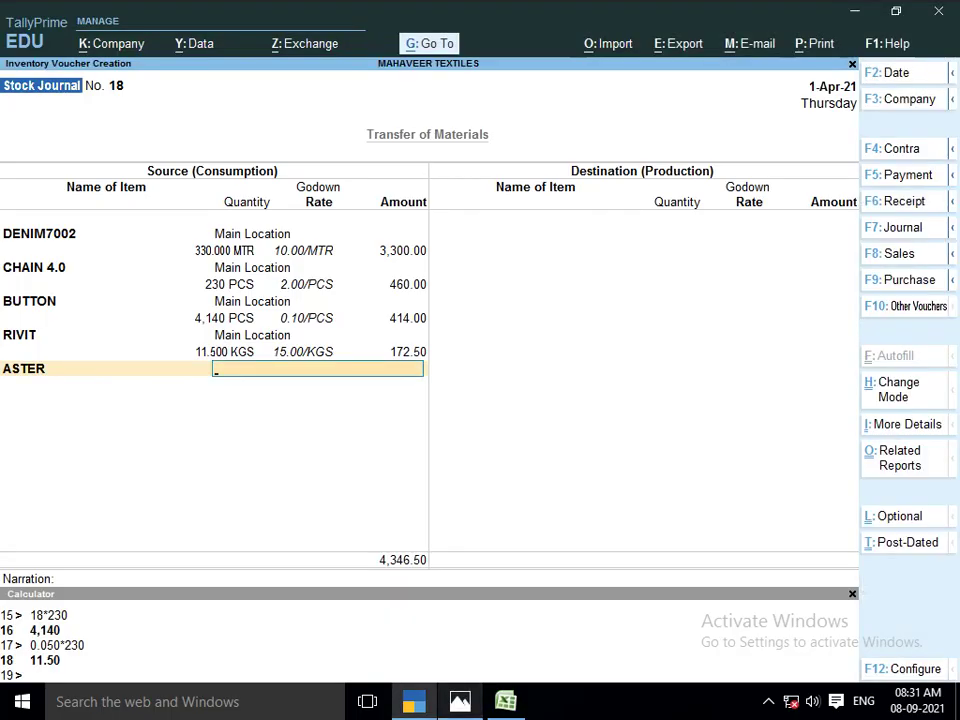
key("alt")
key("ctrl+n")
type("0")
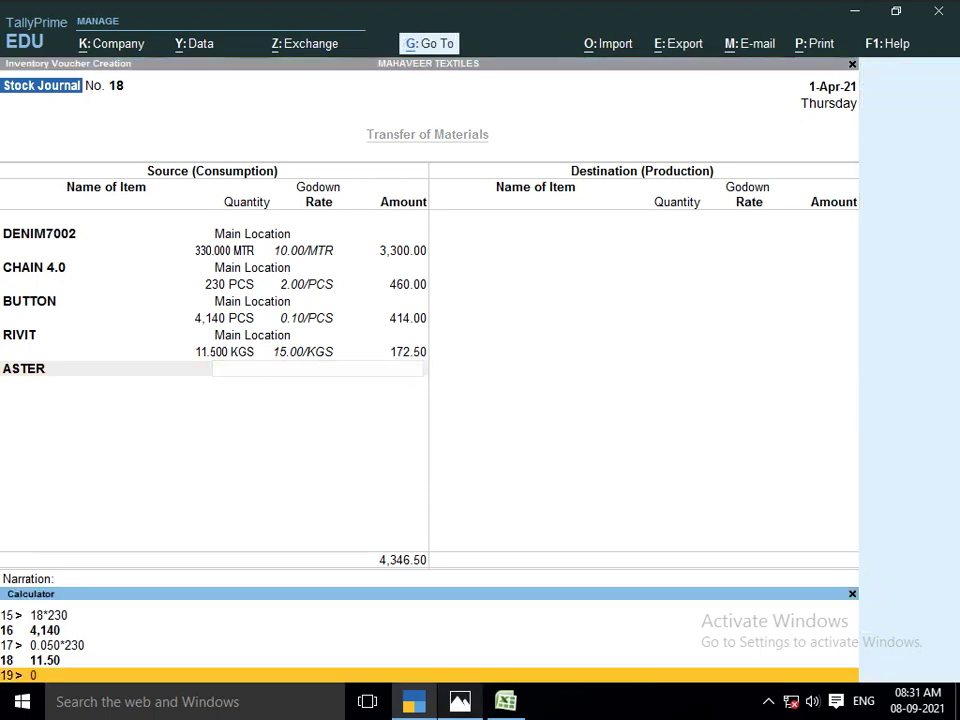
type(".10")
type("*230")
key("Return")
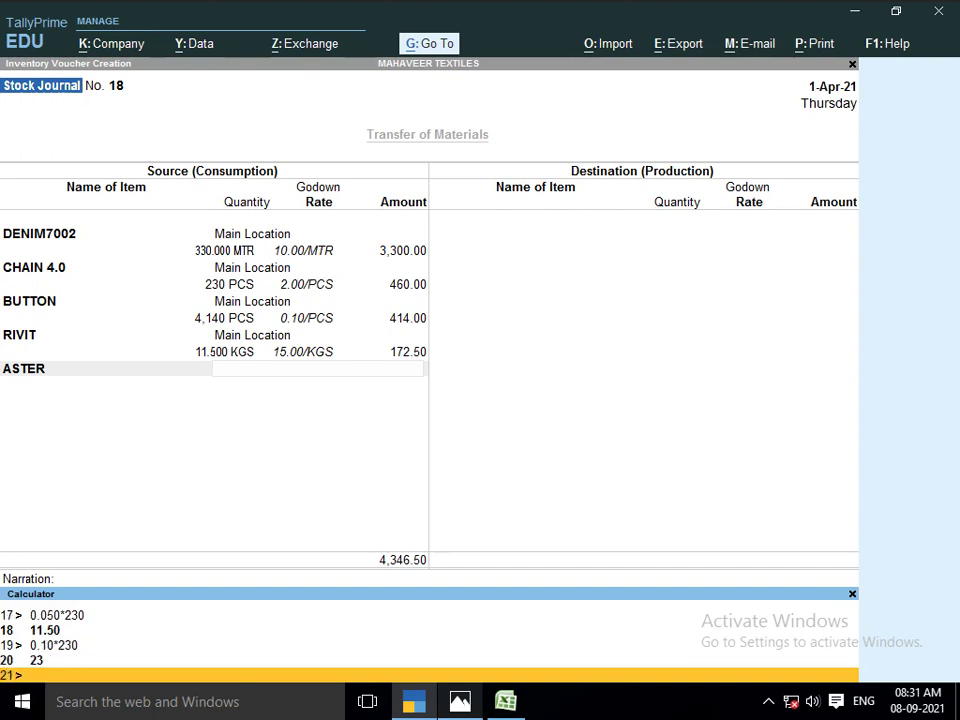
key("ctrl+m")
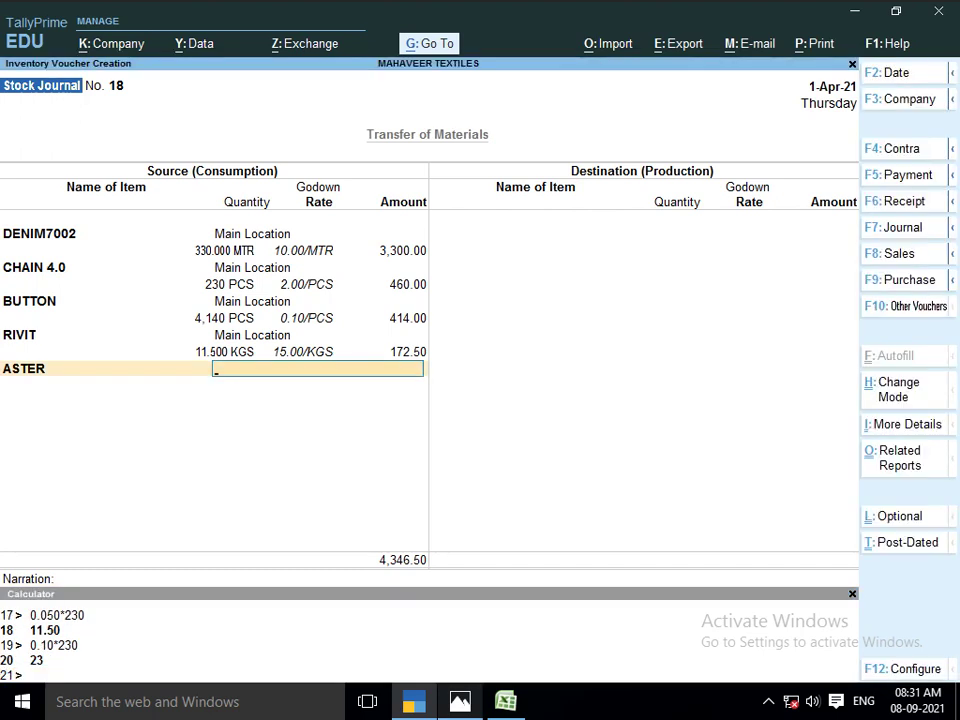
type("MA")
key("Return")
type("23")
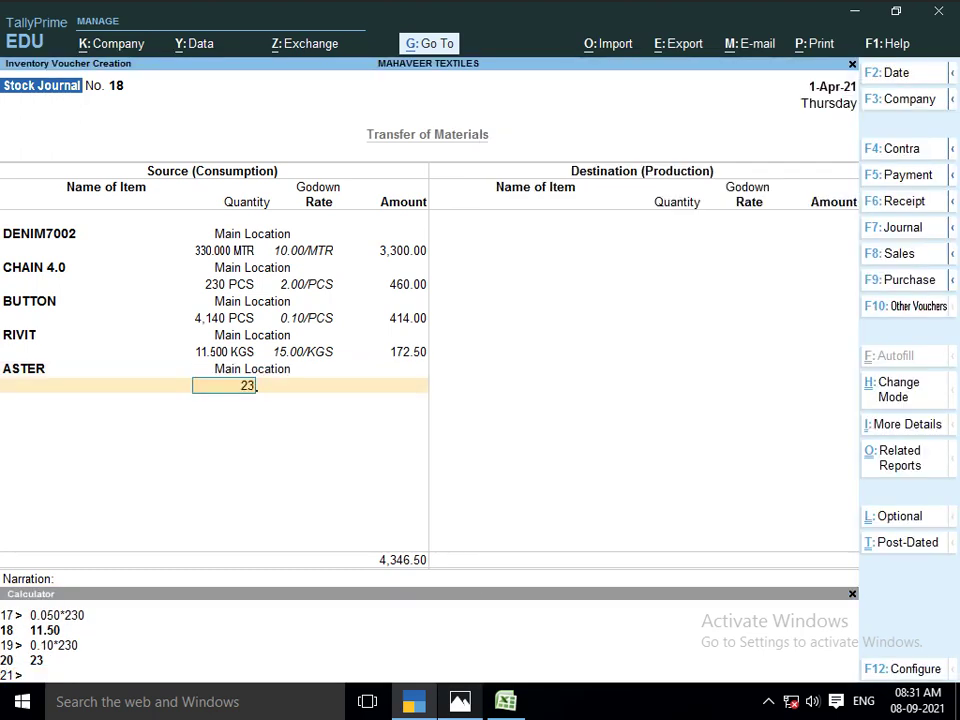
key("Return")
key("Return")
key("Return")
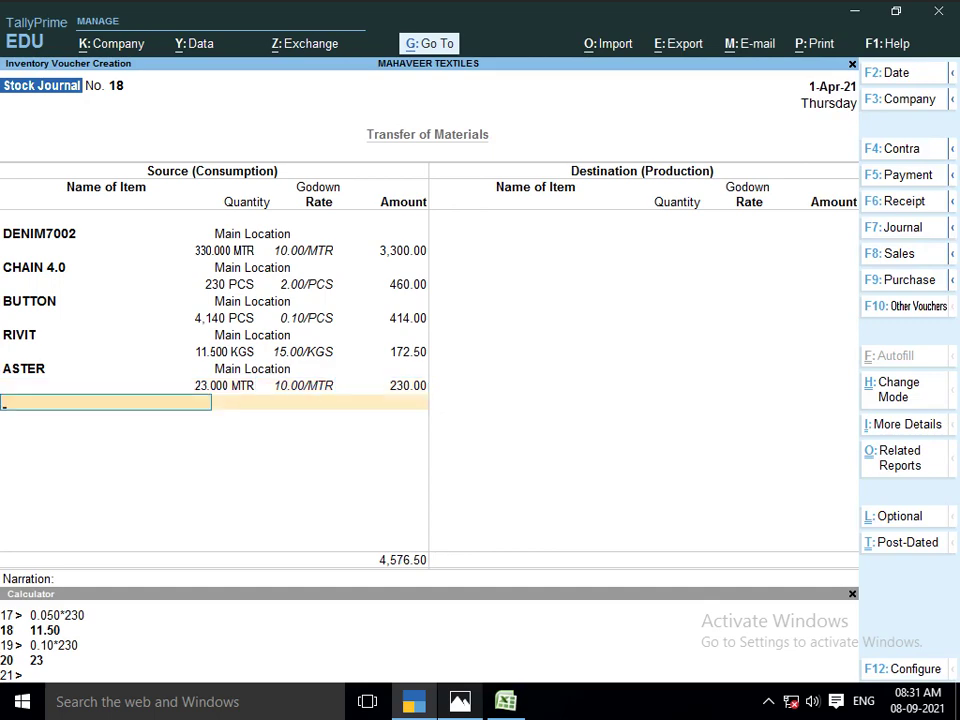
key("Return")
key("Return")
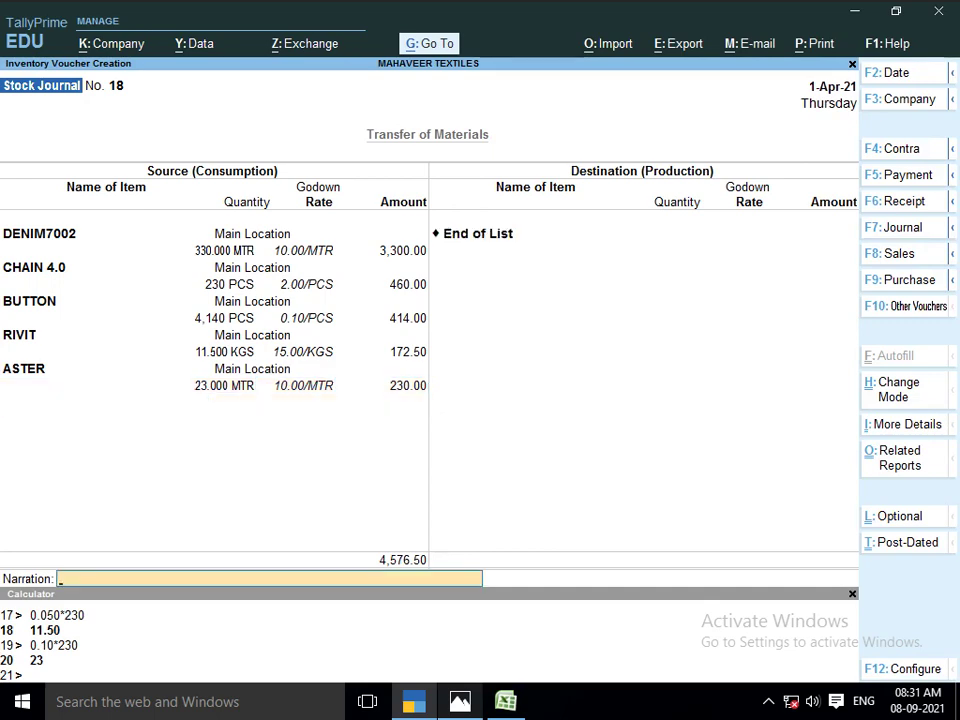
key("BackSpace")
Create stock item 'LOT NO 1104' under FINISH GOODS, units PCS, cost tracking Yes
key("alt+c")
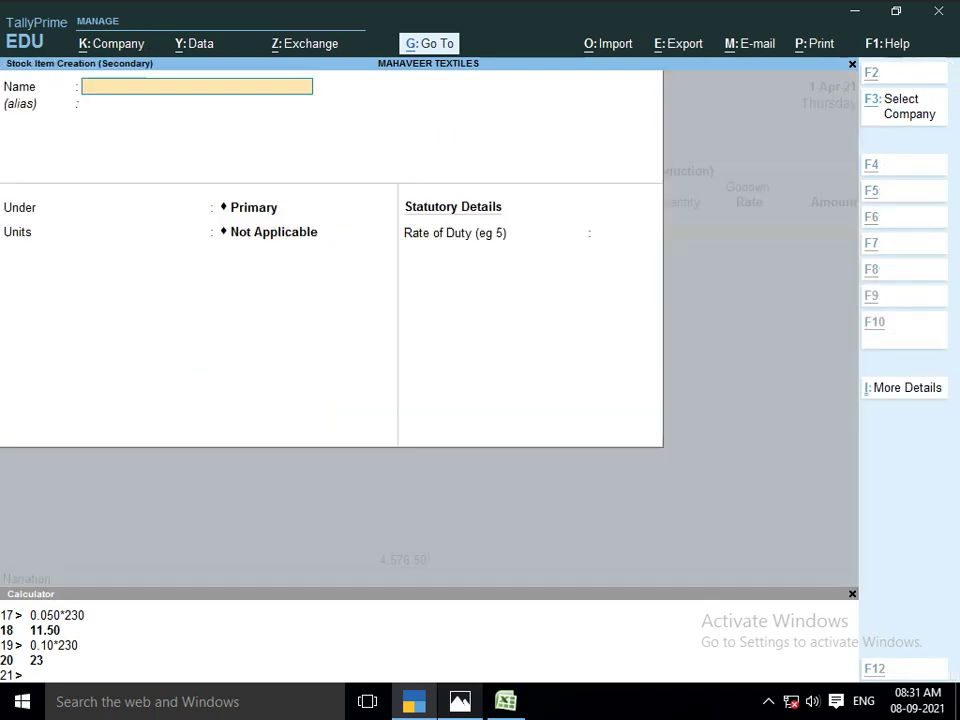
type("LOT NBO=")
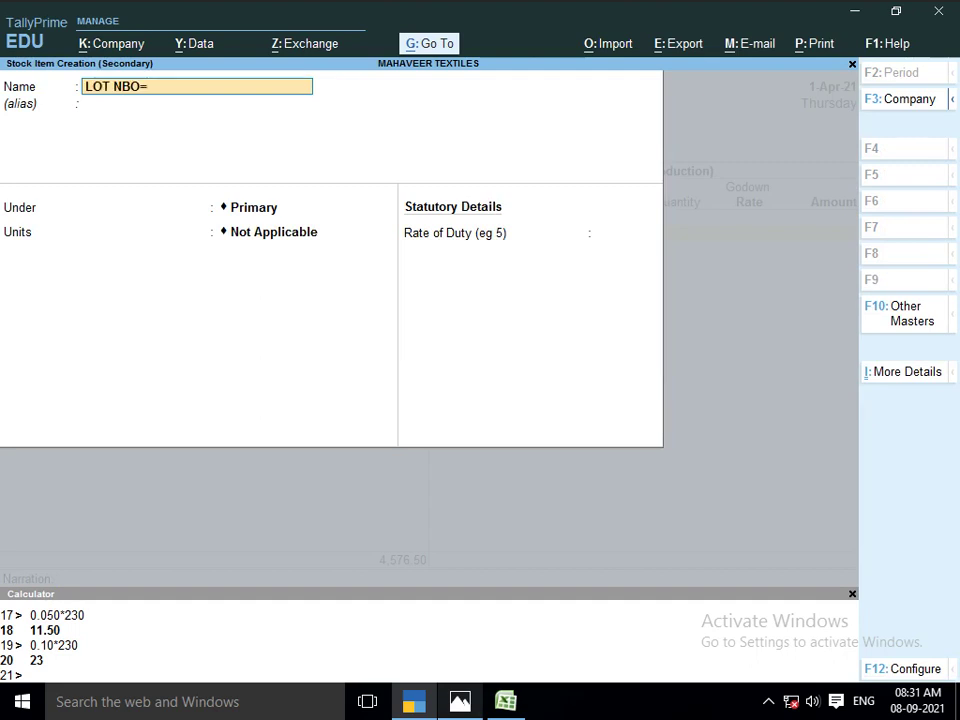
key("BackSpace")
key("BackSpace")
key("BackSpace")
type("O")
type("04")
key("Return")
type("F")
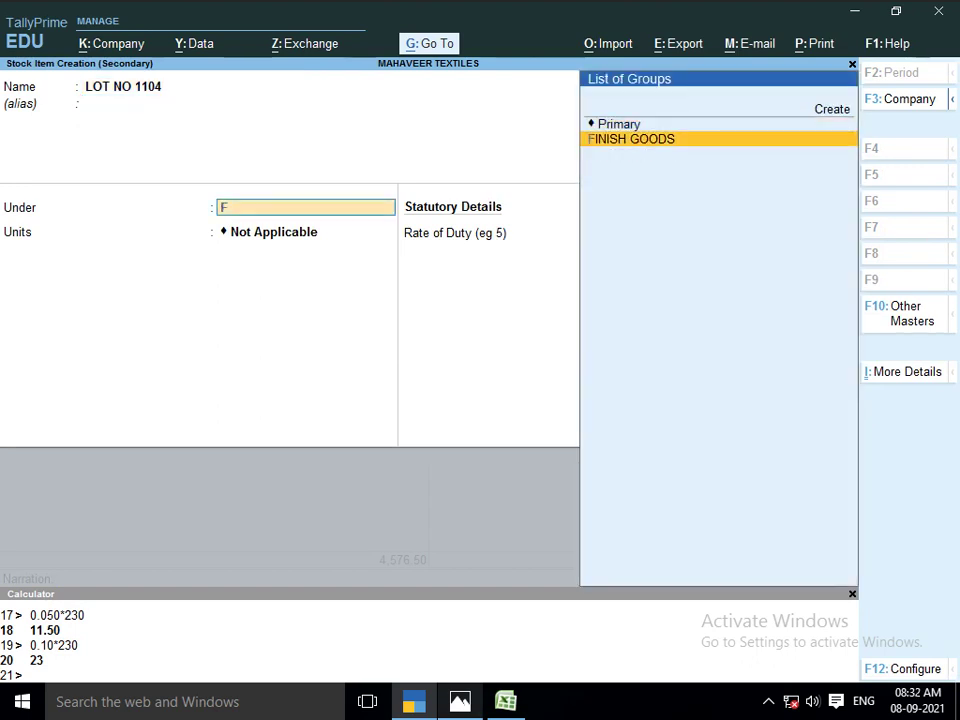
key("Return")
key("Return")
key("Return")
key("Return")
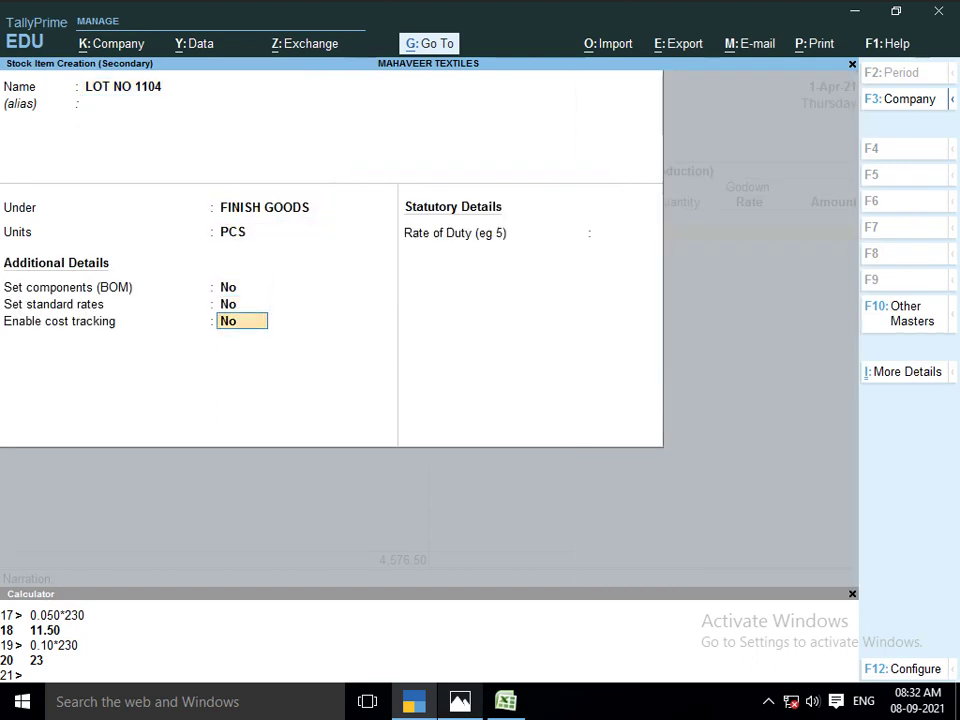
type("Y")
key("Return")
key("Return")
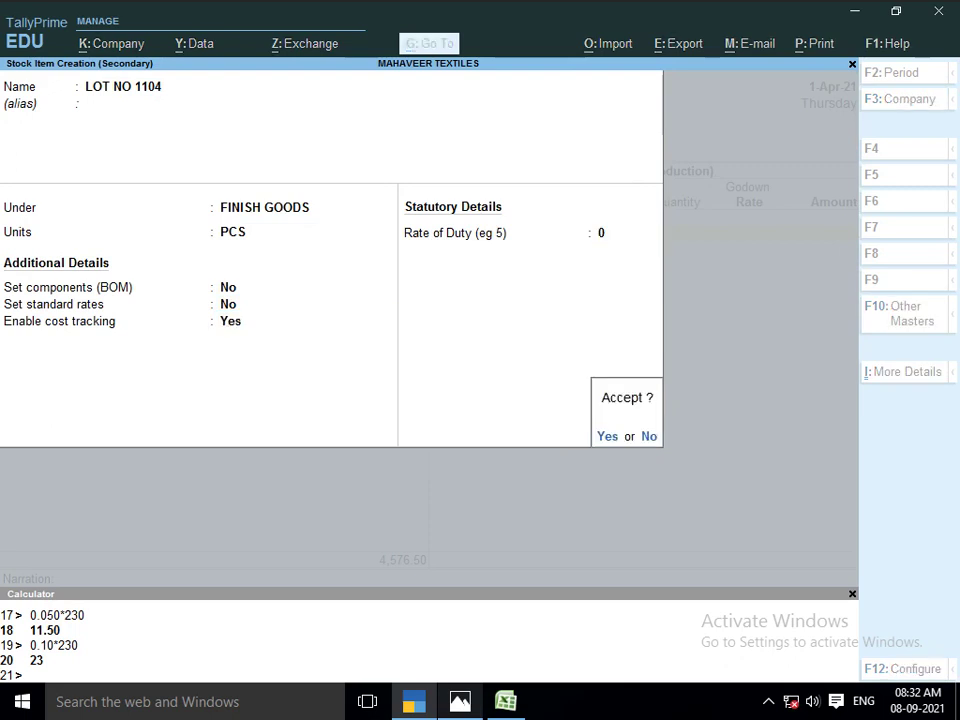
key("Return")
key("Return")
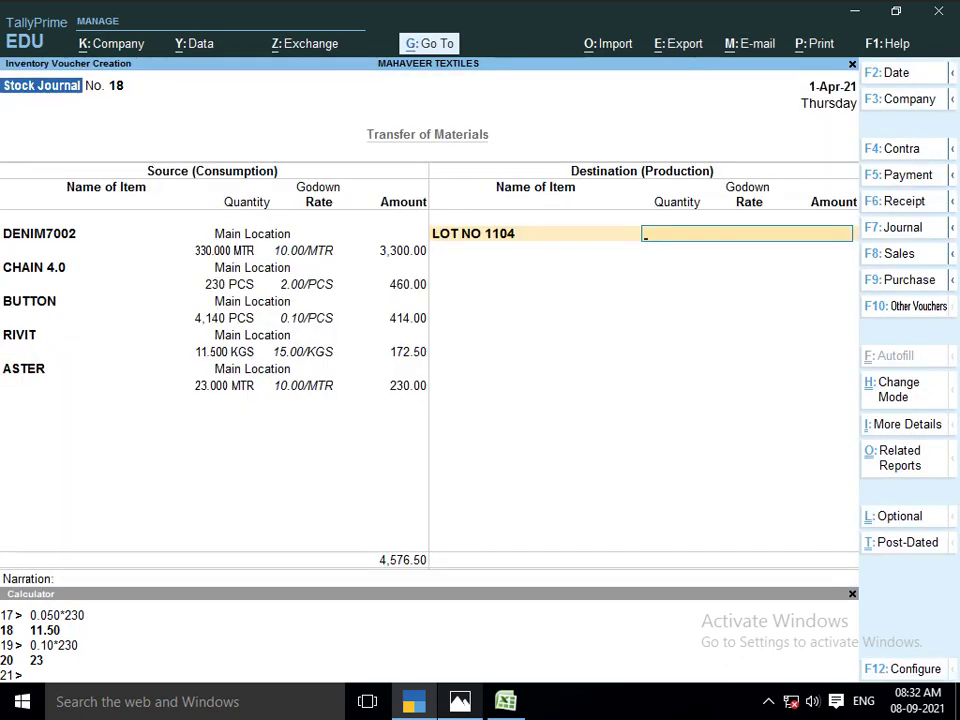
Produce 230 PCS of LOT NO 1104 into the cutting master godown, amount 4,576.50
key("alt+Tab")
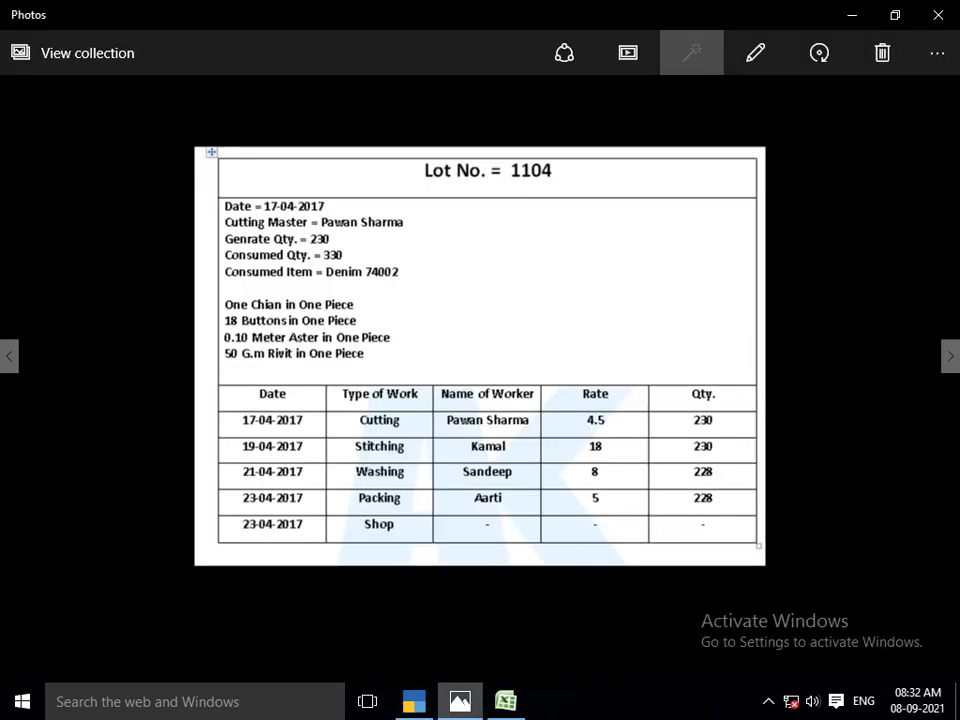
key("alt+Tab")
key("alt+Tab")
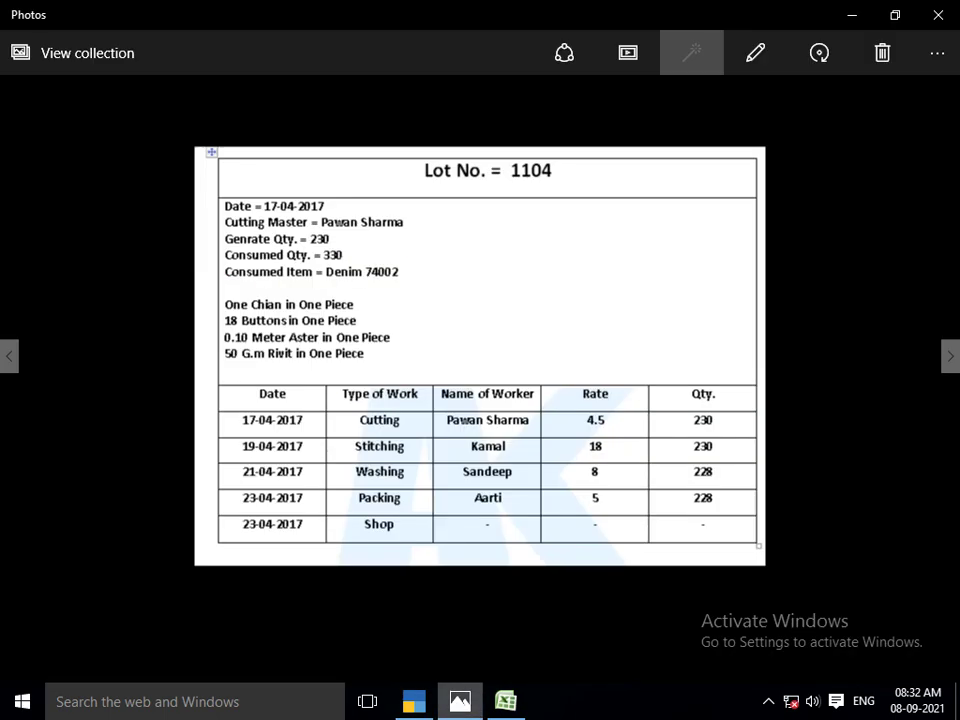
key("alt+Tab")
type("CUT")
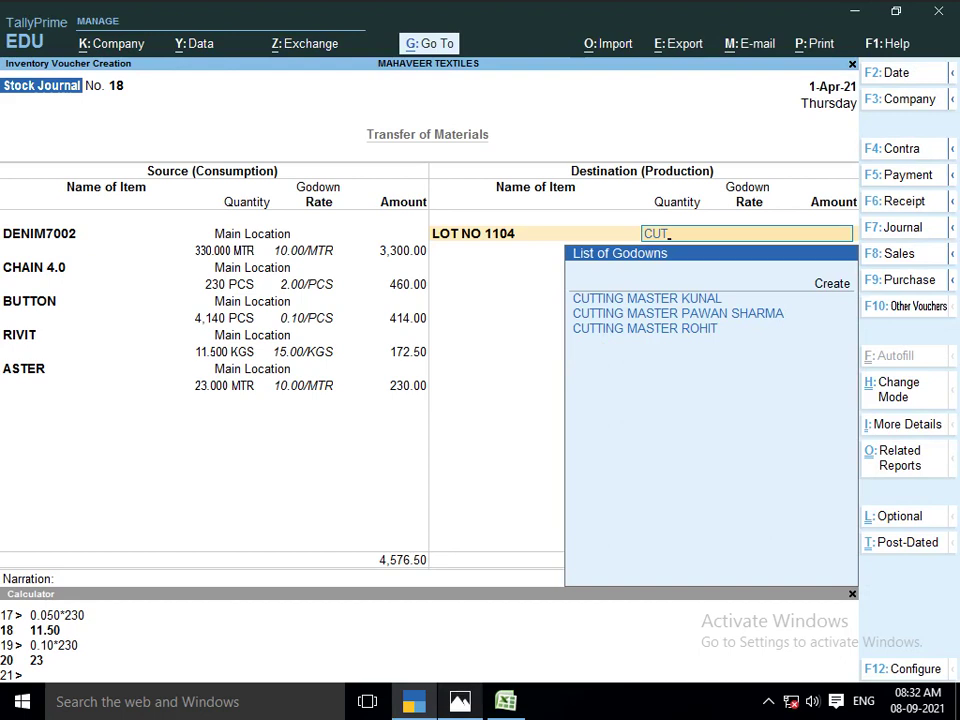
key("Down")
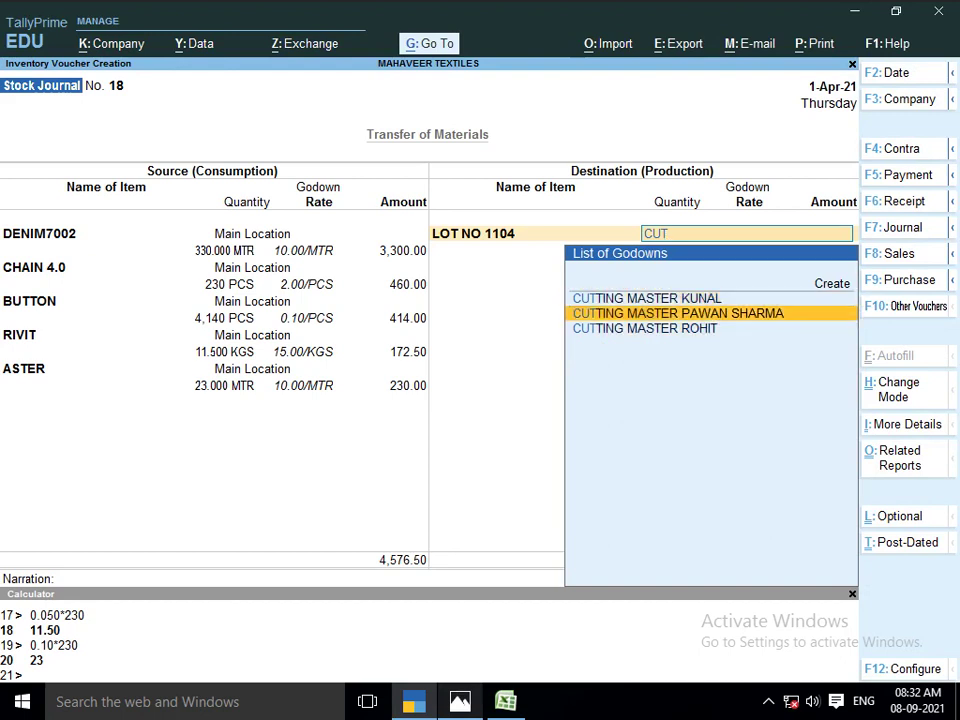
key("Return")
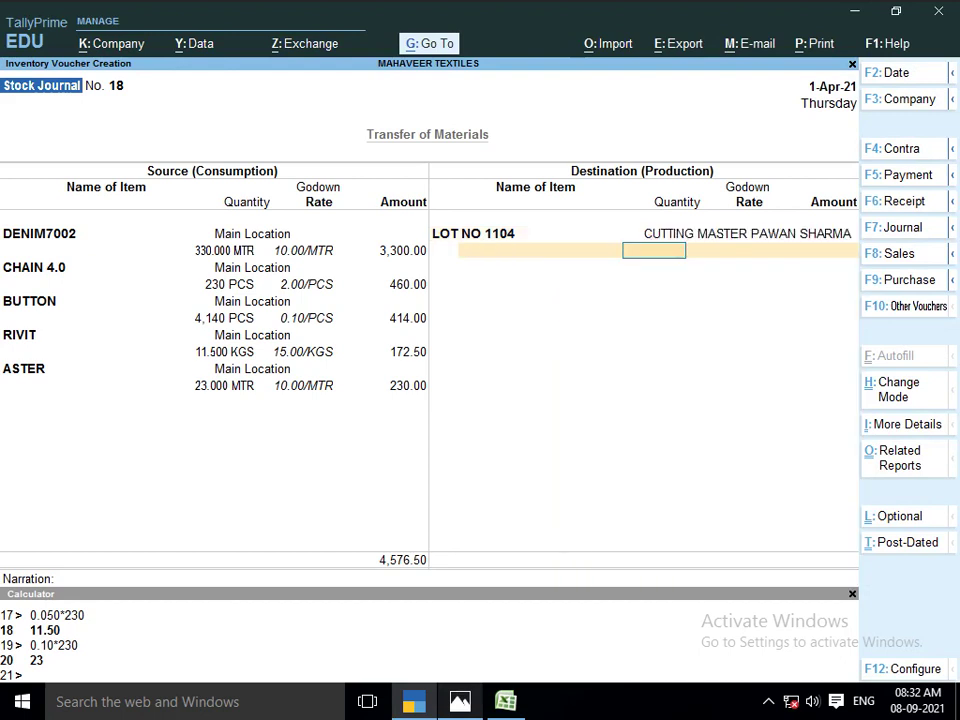
type("230")
key("Return")
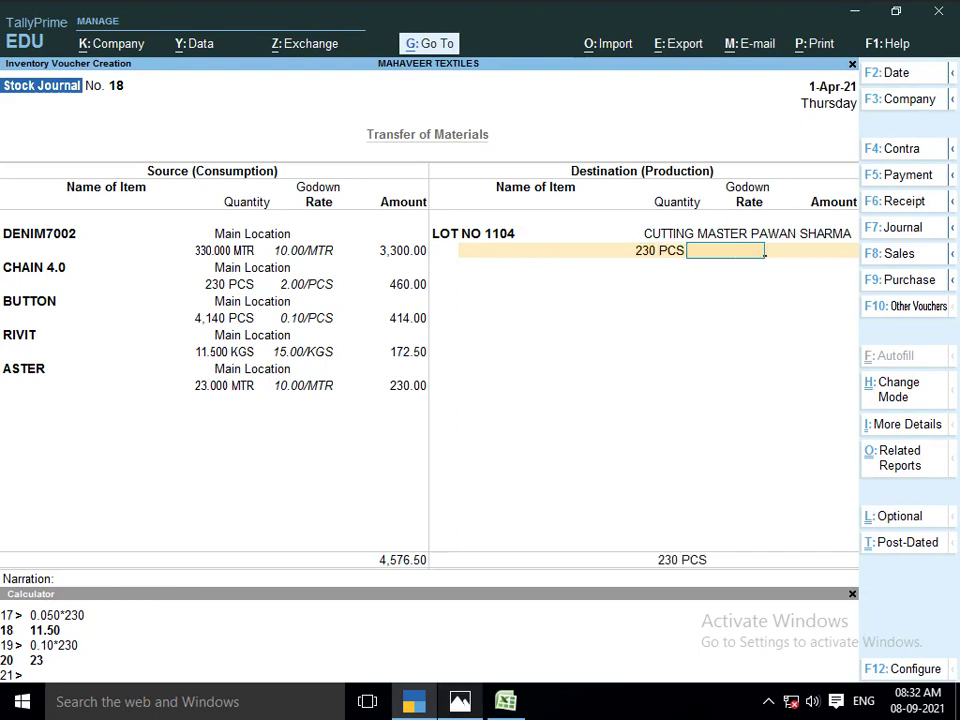
key("Return")
type("4")
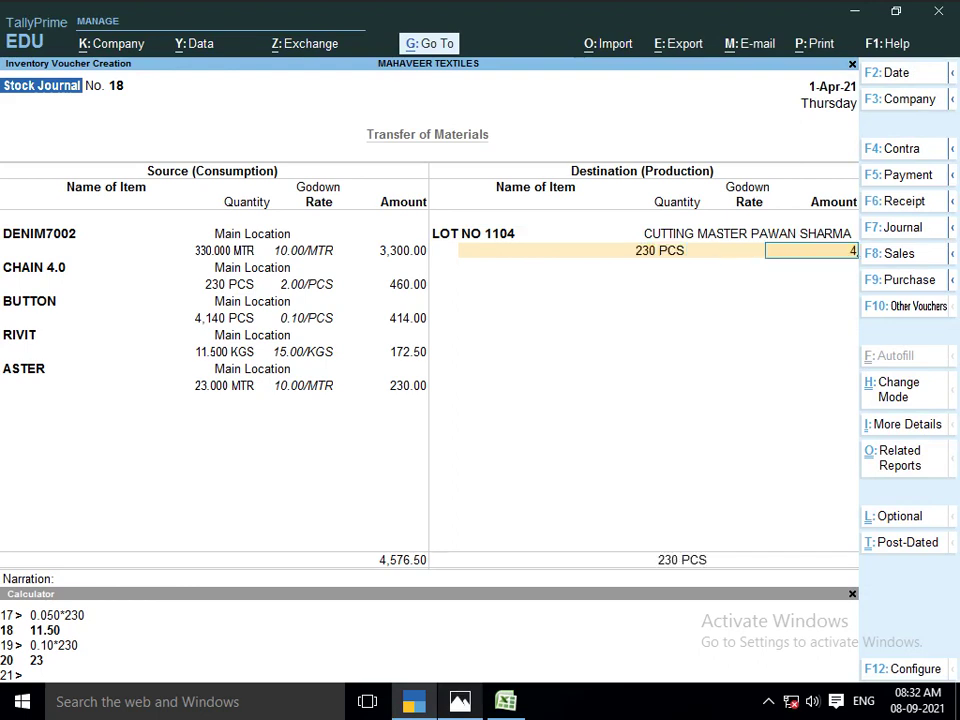
type("576.5")
key("Return")
key("alt+Tab")
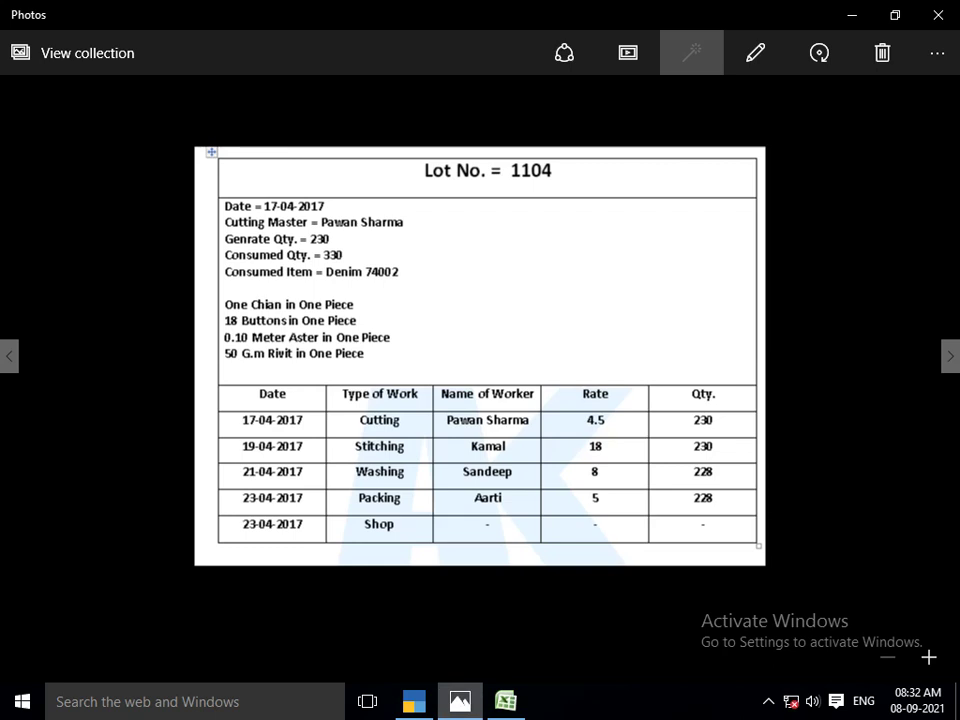
key("alt+Tab")
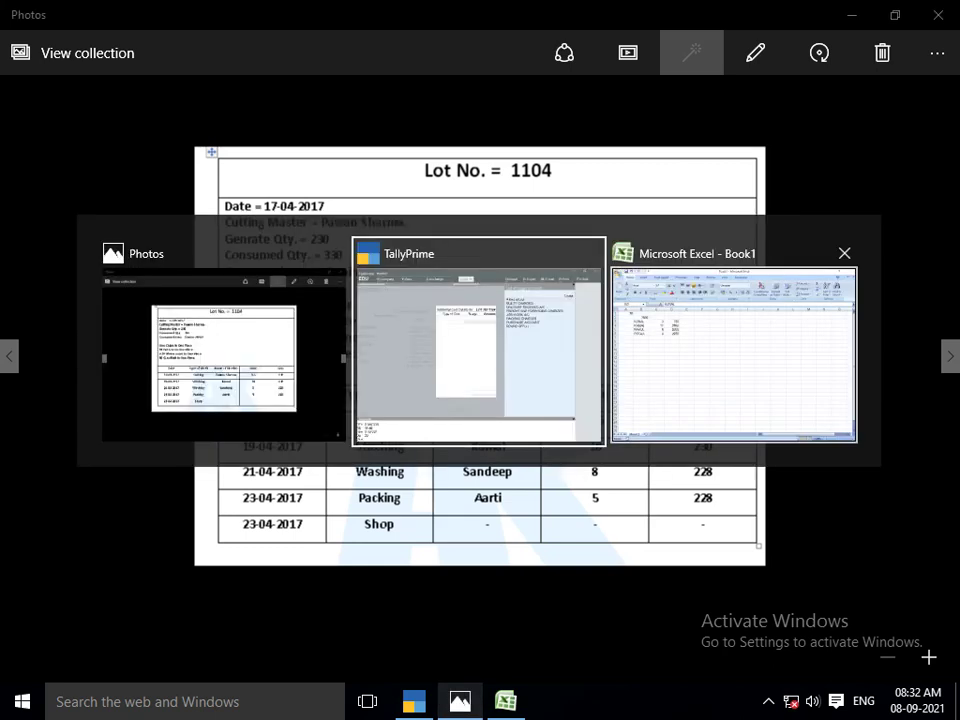
key("Escape")
key("Return")
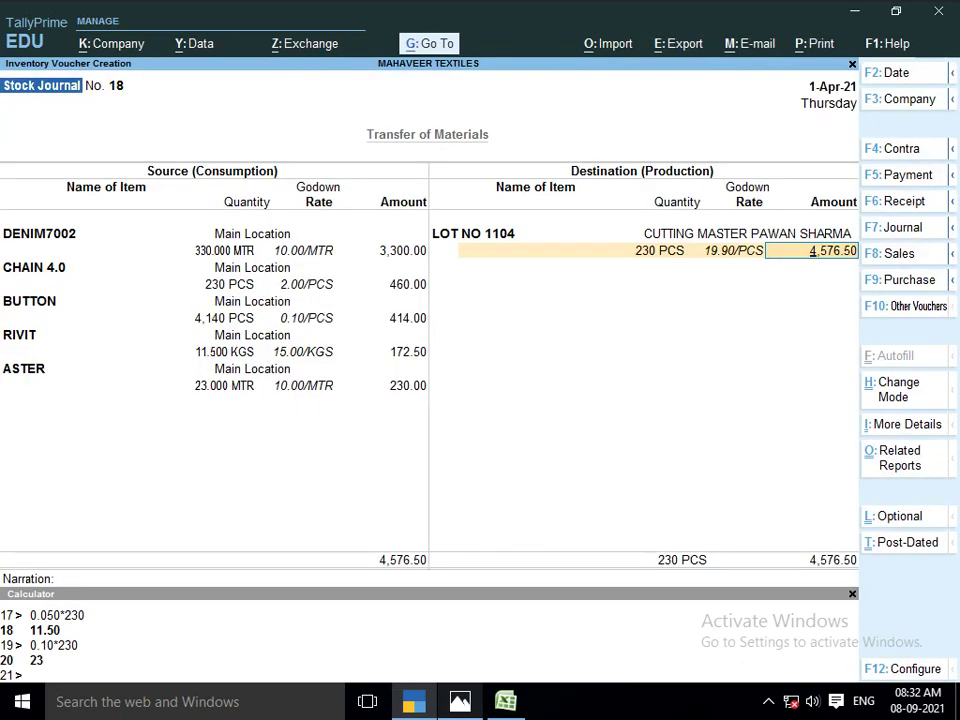
key("ctrl+n")
Add a JOB WORK A/C cost of 1,035 (230 × 4.50) and save journal 18
type("230")
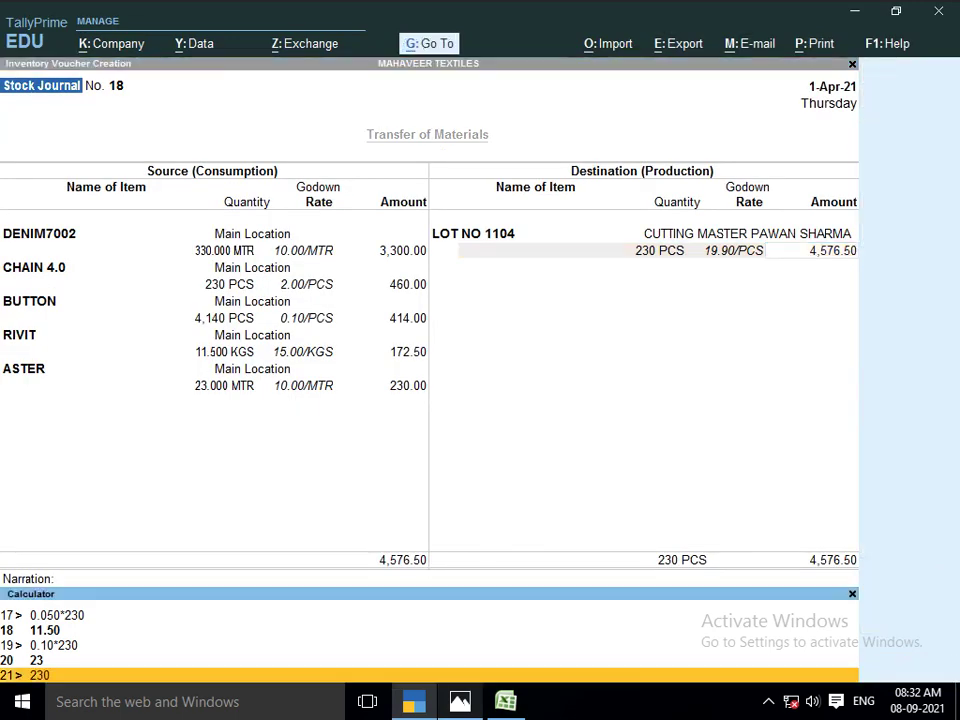
type("*4.50")
key("Return")
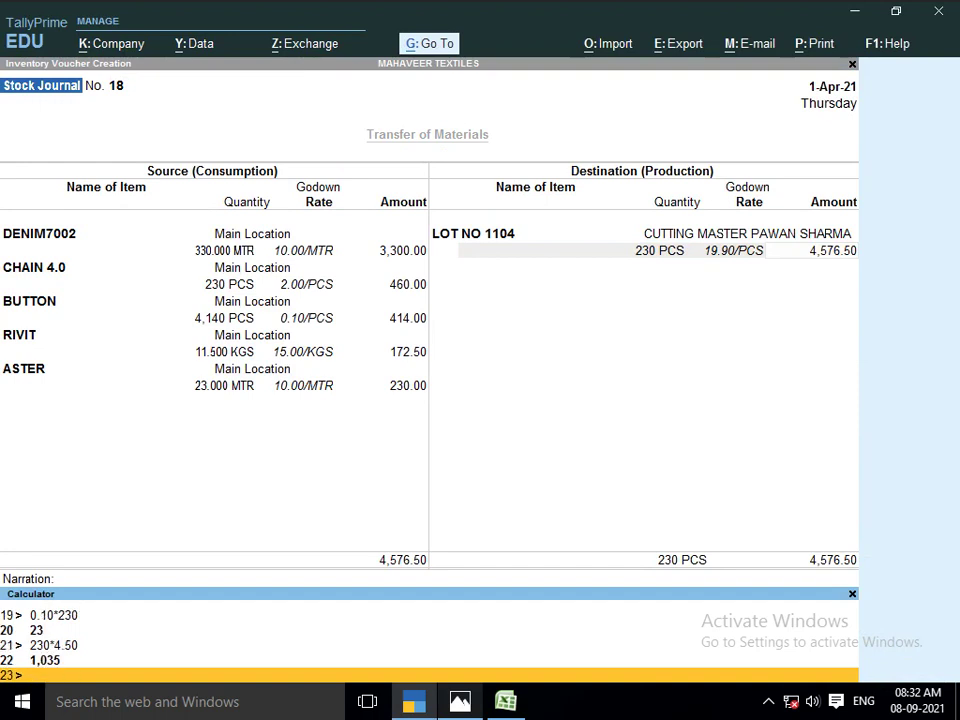
key("ctrl+m")
key("Return")
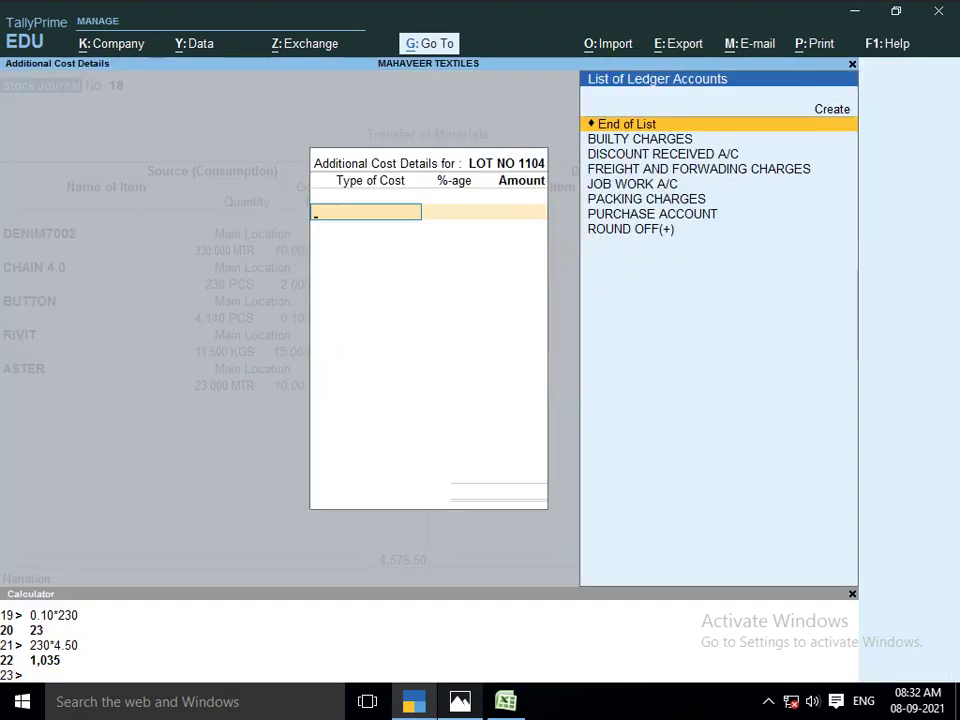
type("JOB")
key("Return")
key("Return")
type("1")
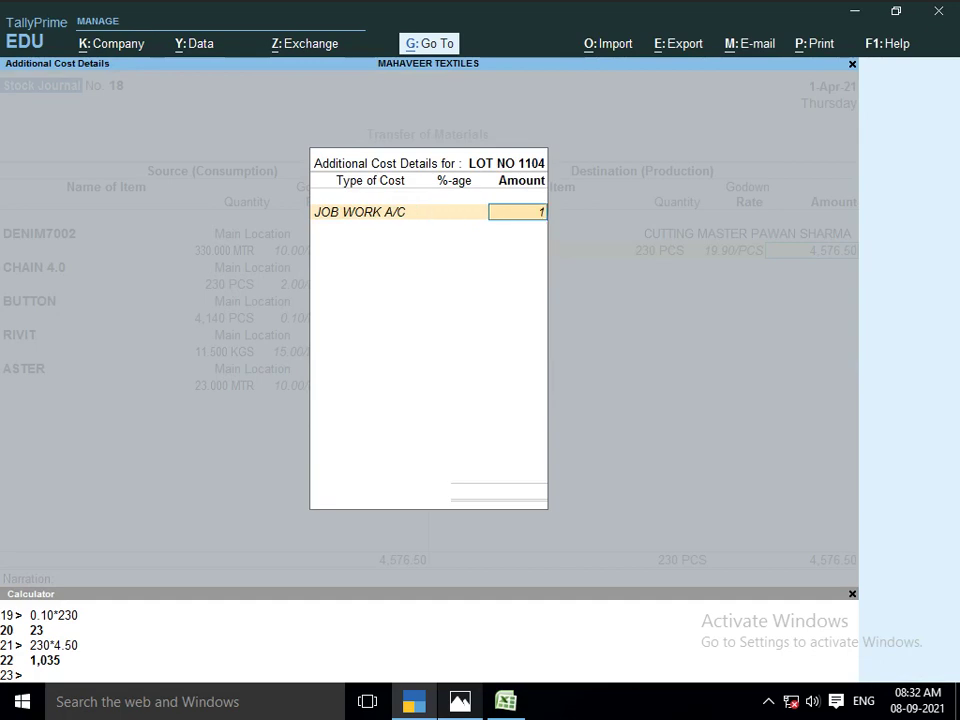
type(".")
type("035")
key("Return")
key("Return")
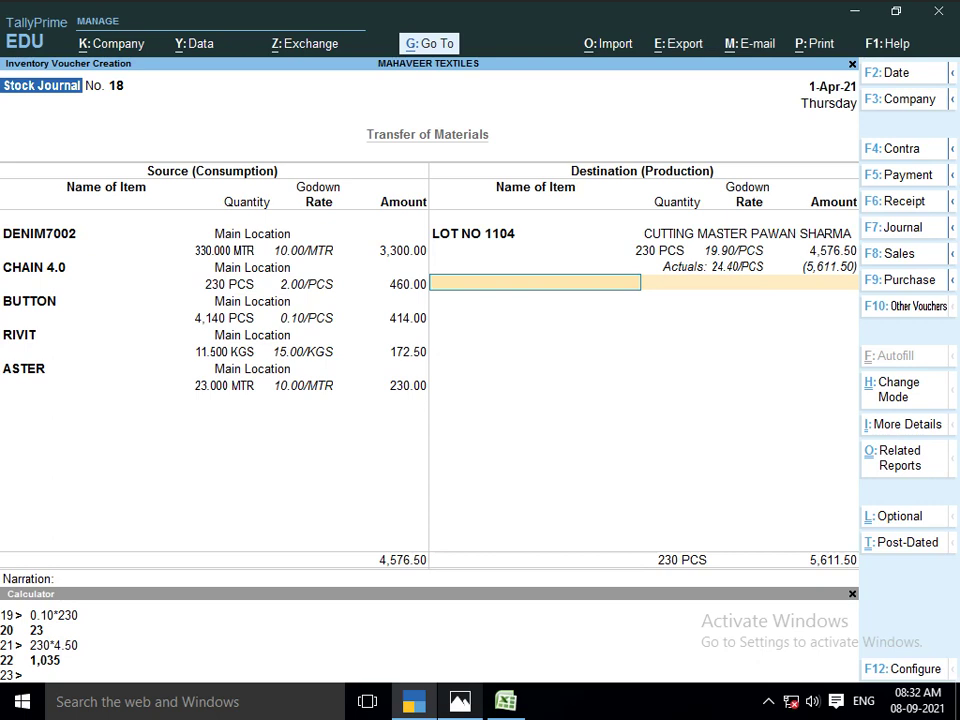
key("Return")
key("Return")
key("Return")
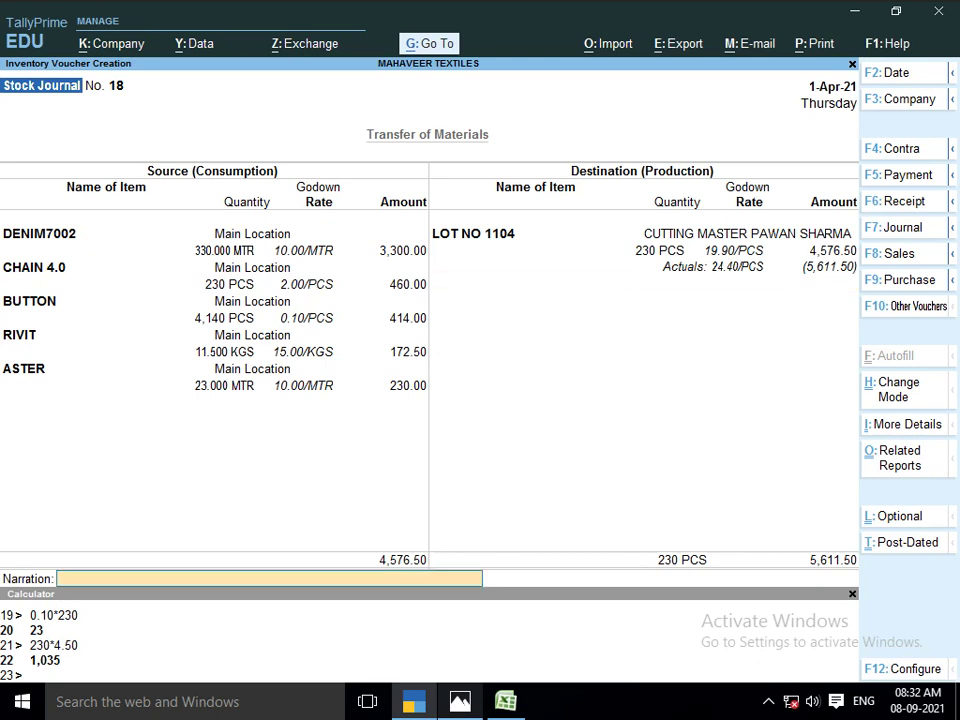
key("Return")
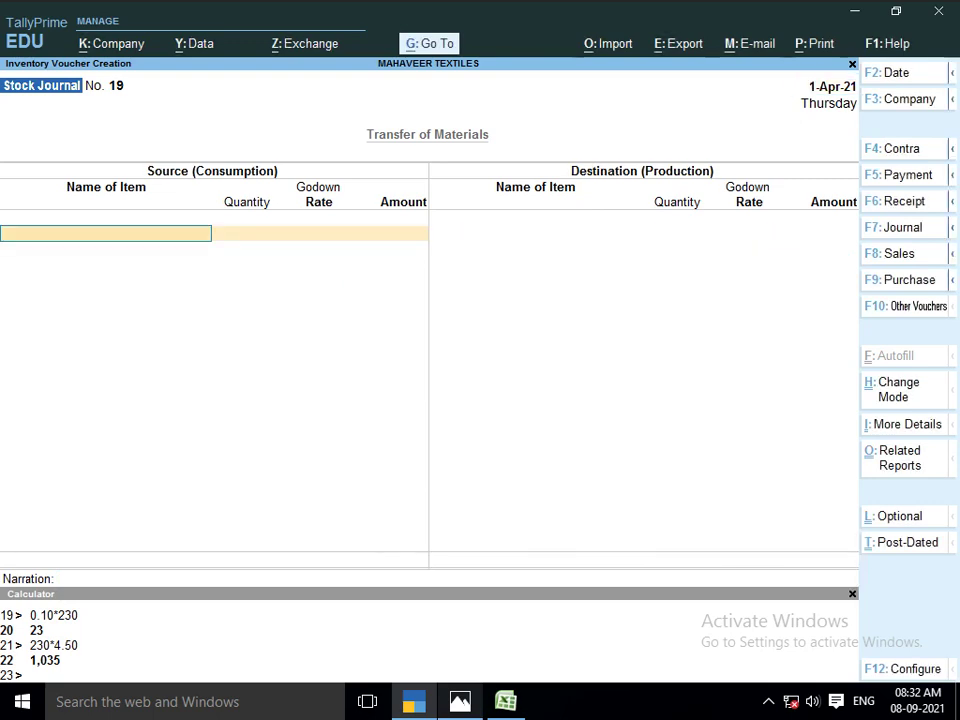
Take 230 PCS of LOT NO 1104 from the CUTTING MASTER godown as source, 5,612.00
type("LOT")
key("Down")
key("Down")
key("Down")
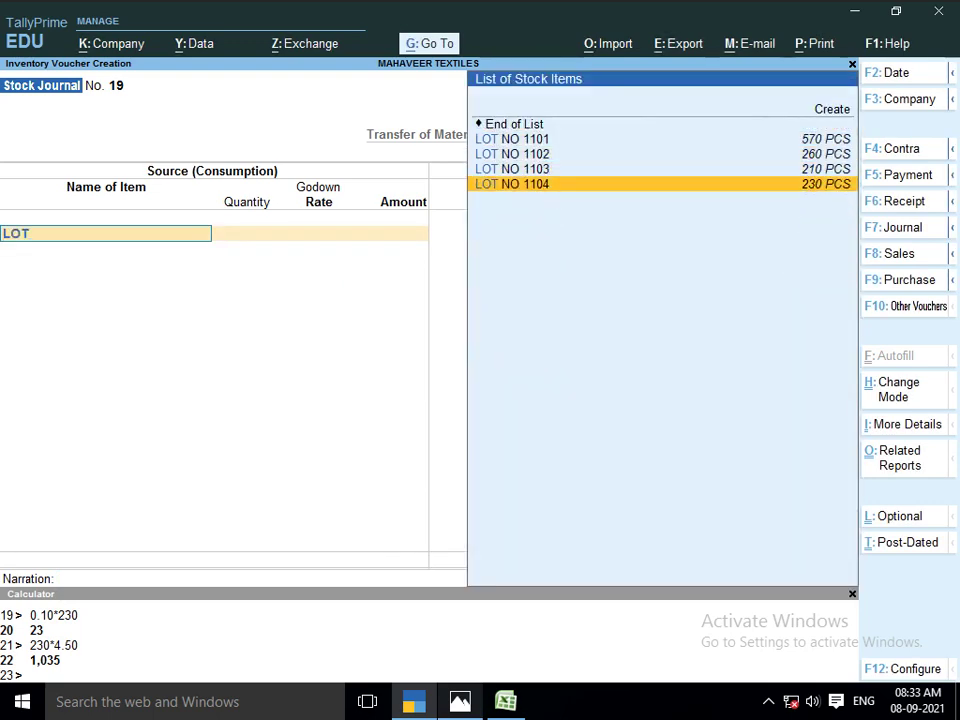
key("Return")
key("Return")
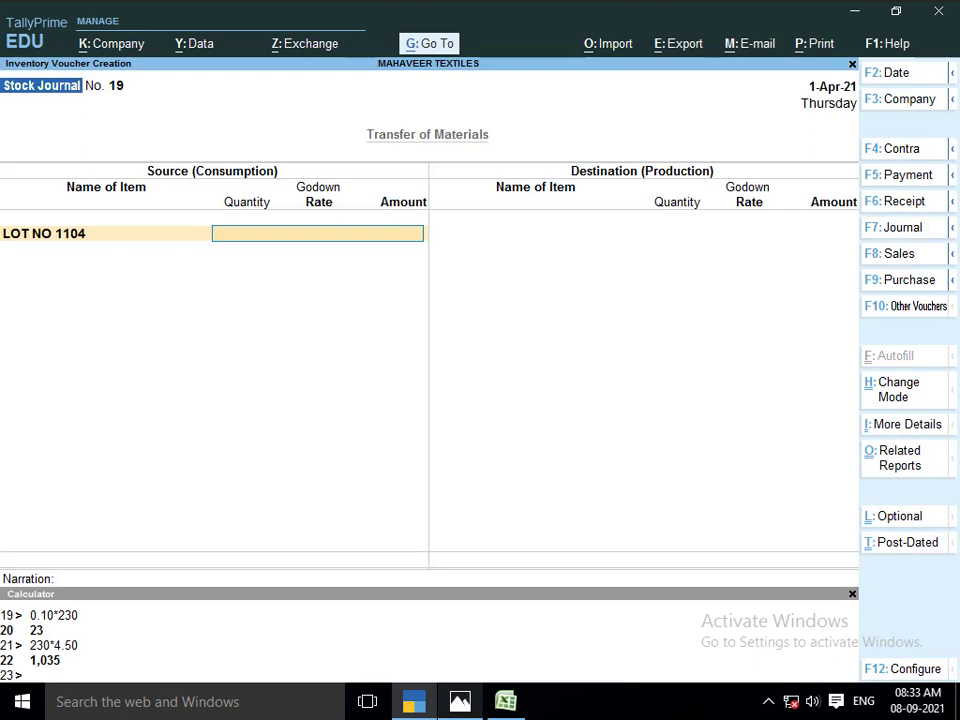
type("CUT")
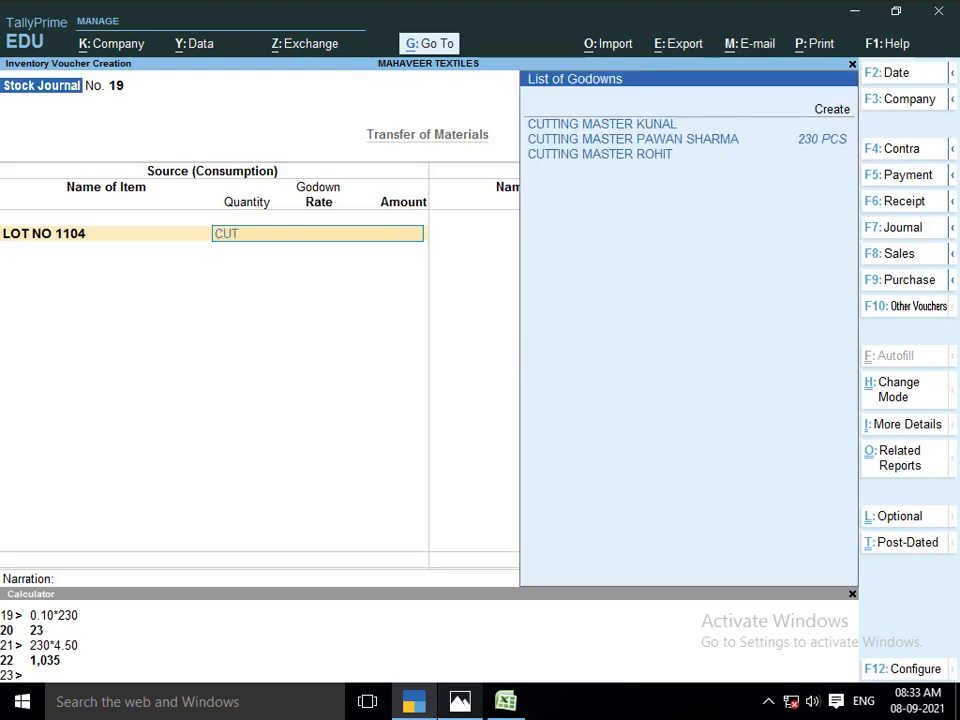
key("Down")
key("Return")
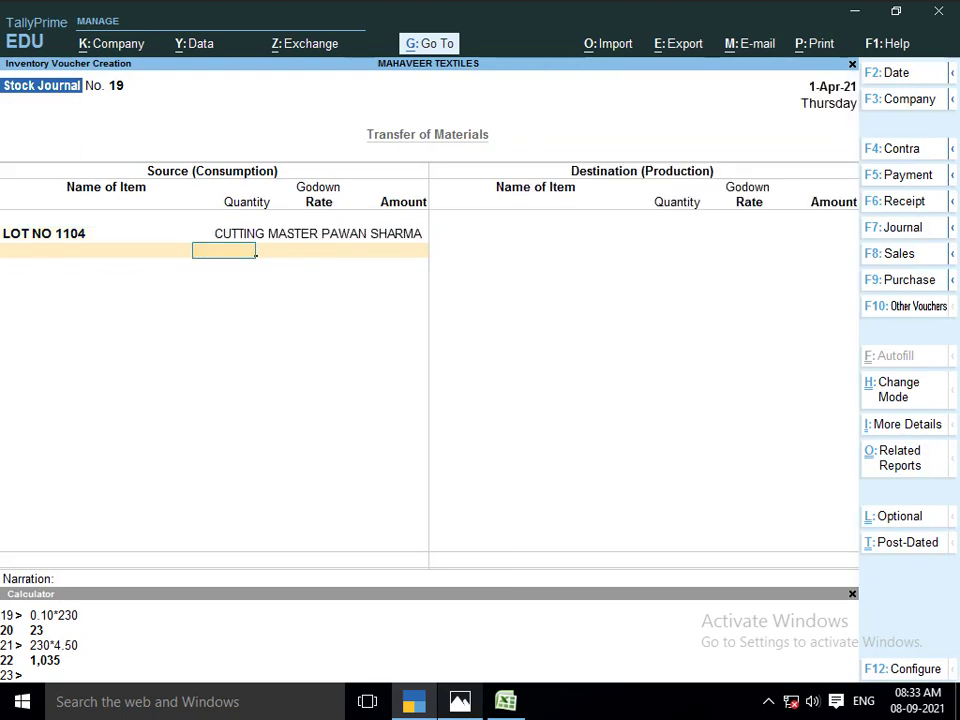
type("230")
key("Return")
key("Return")
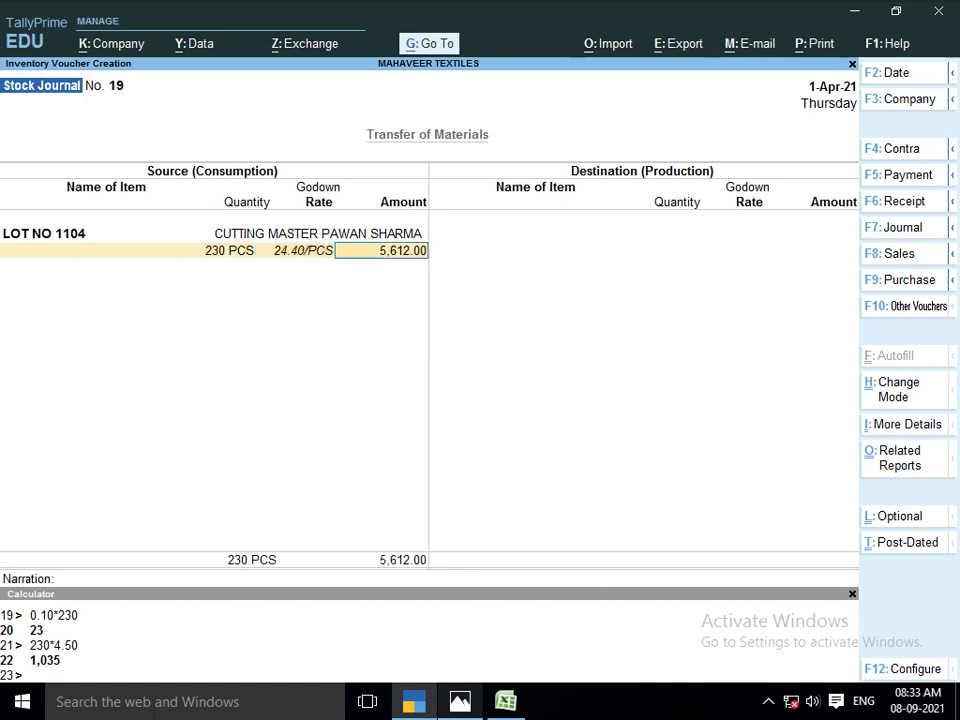
key("Return")
key("Return")
key("alt+Tab")
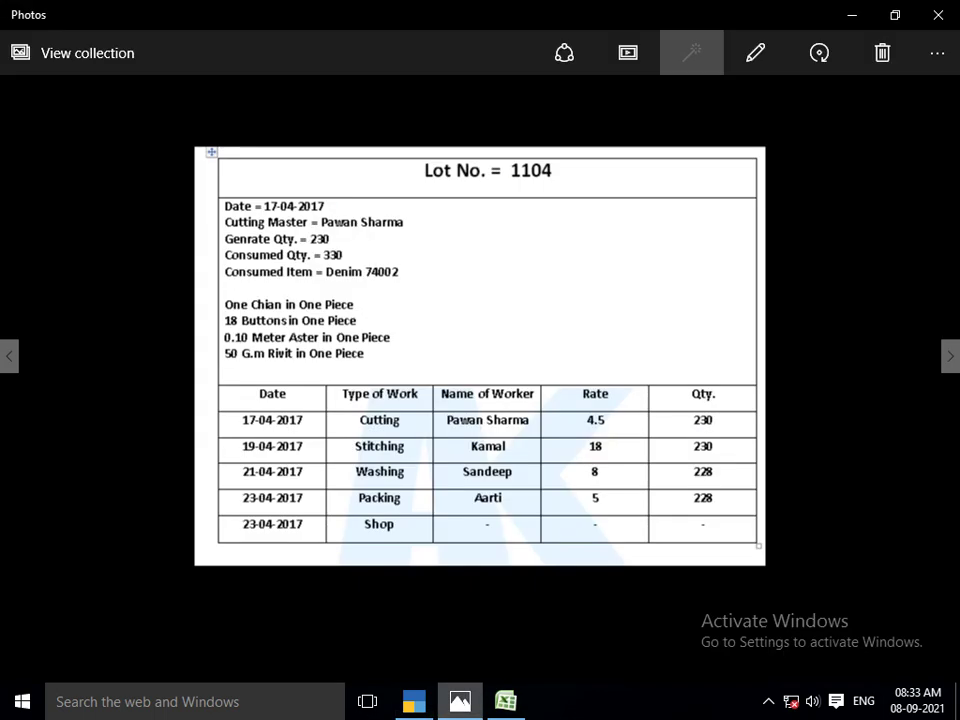
key("alt+Tab")
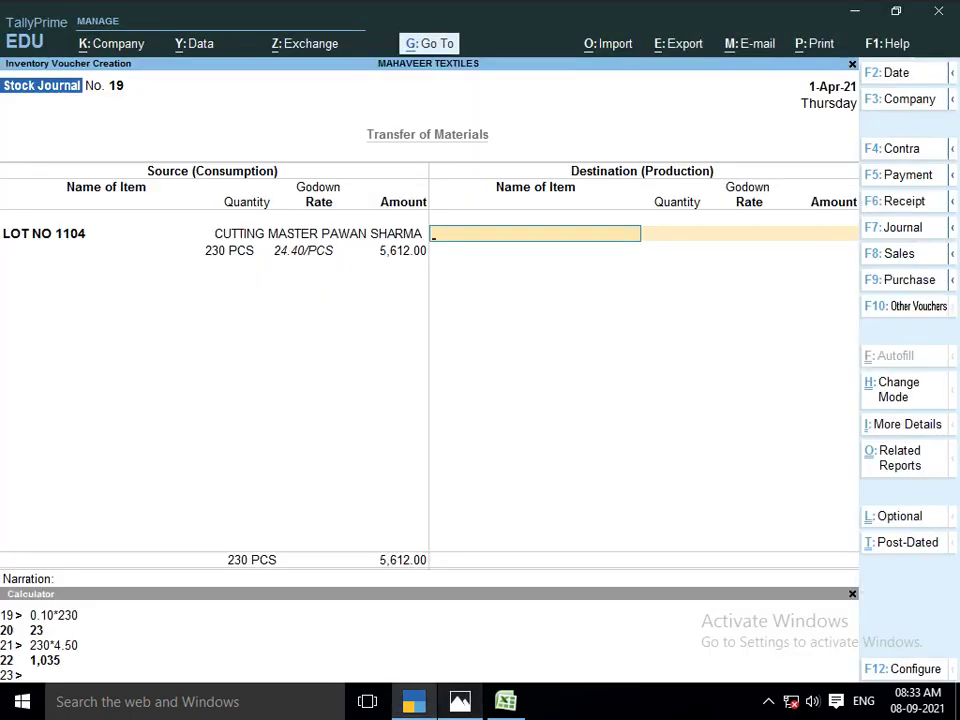
key("ctrl+n")
Calculate the stitching charge 18*230 = 4,140 in the Calculator pane
type("18")
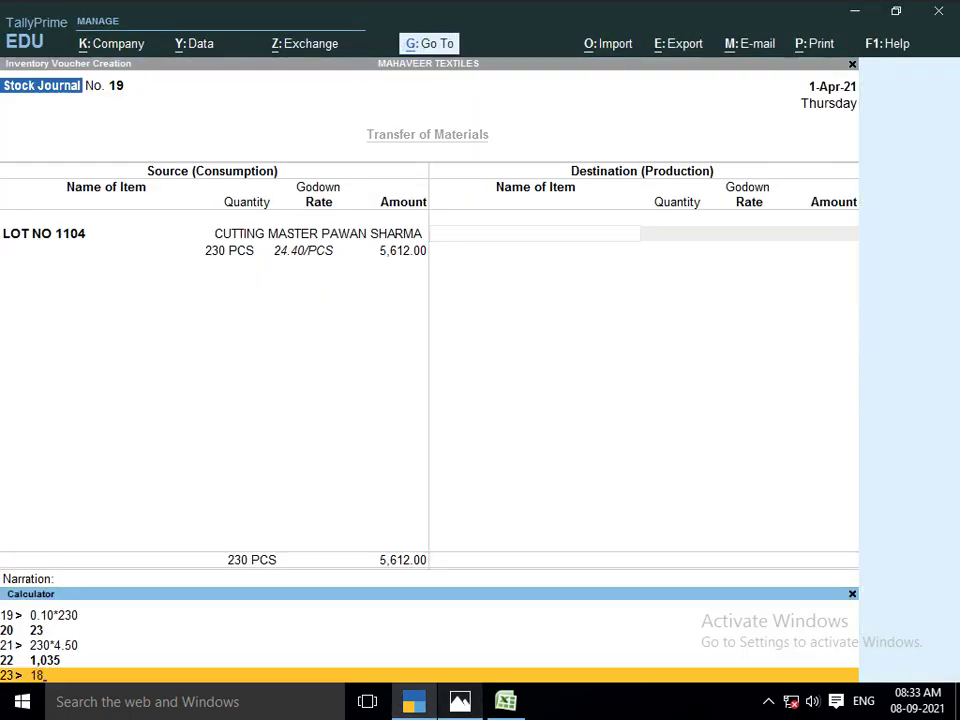
type("*230")
key("Return")
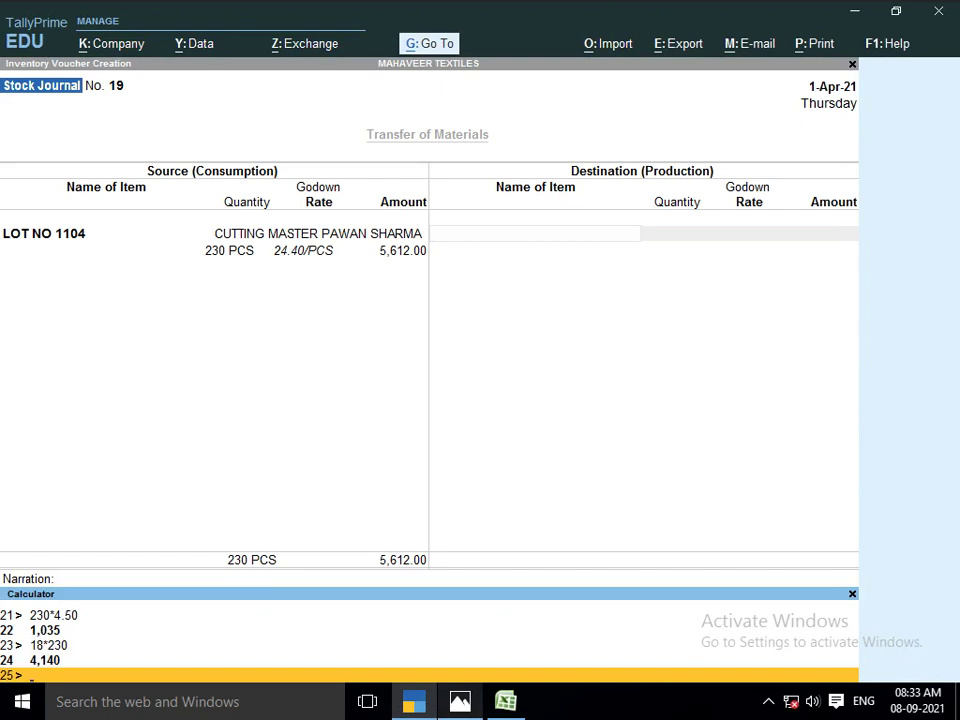
key("ctrl+m")
Select LOT NO 1104 as the journal's destination item
type("C")
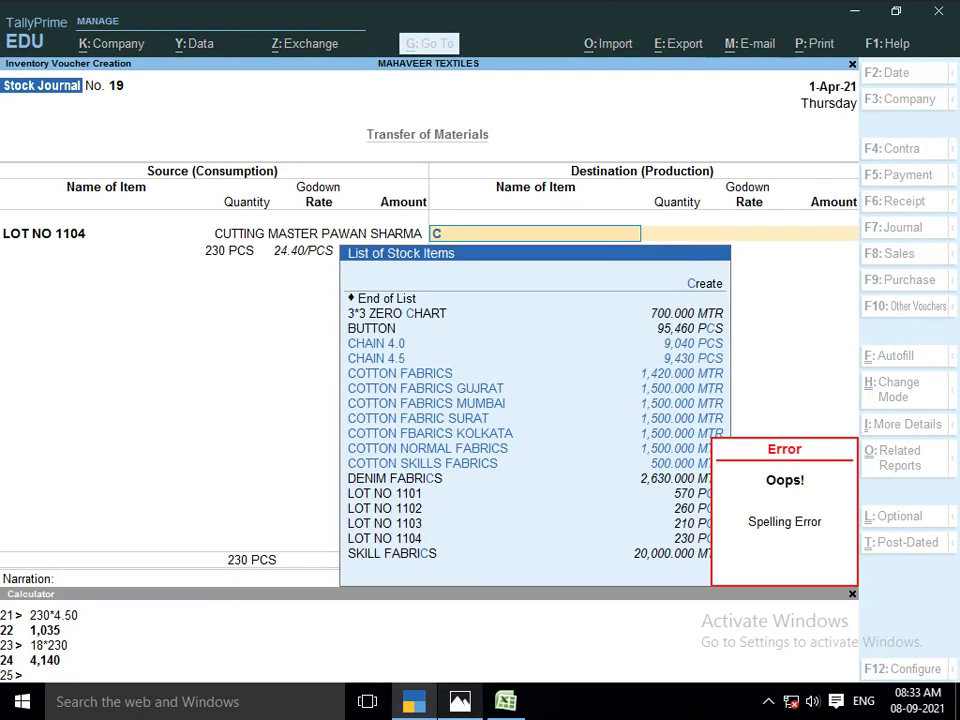
type("OT")
key("Down")
key("Down")
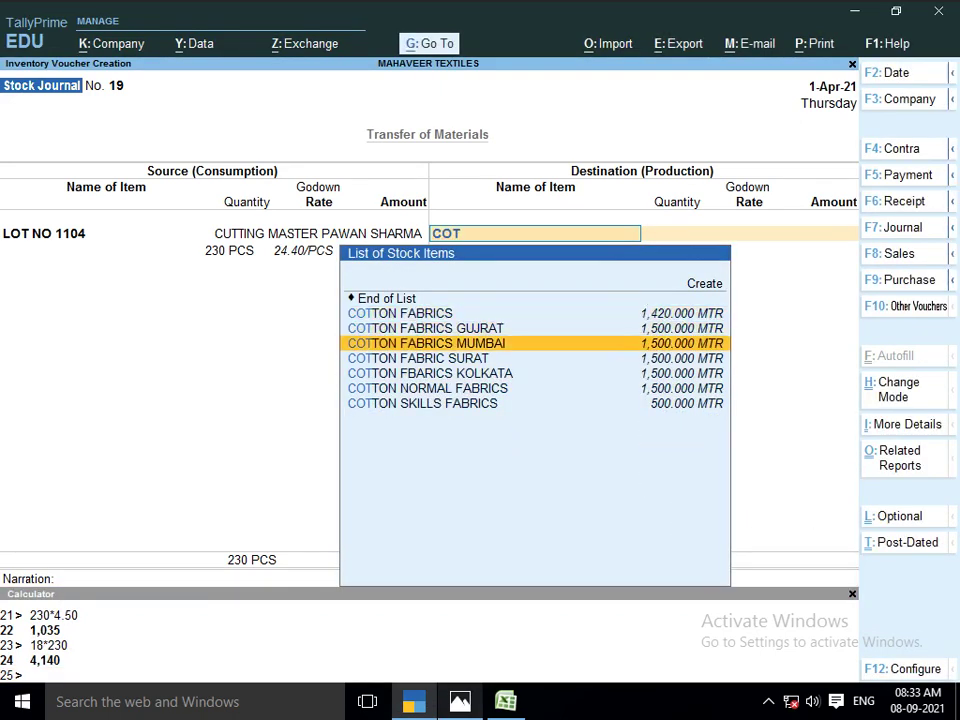
key("BackSpace")
key("BackSpace")
key("BackSpace")
type("LO")
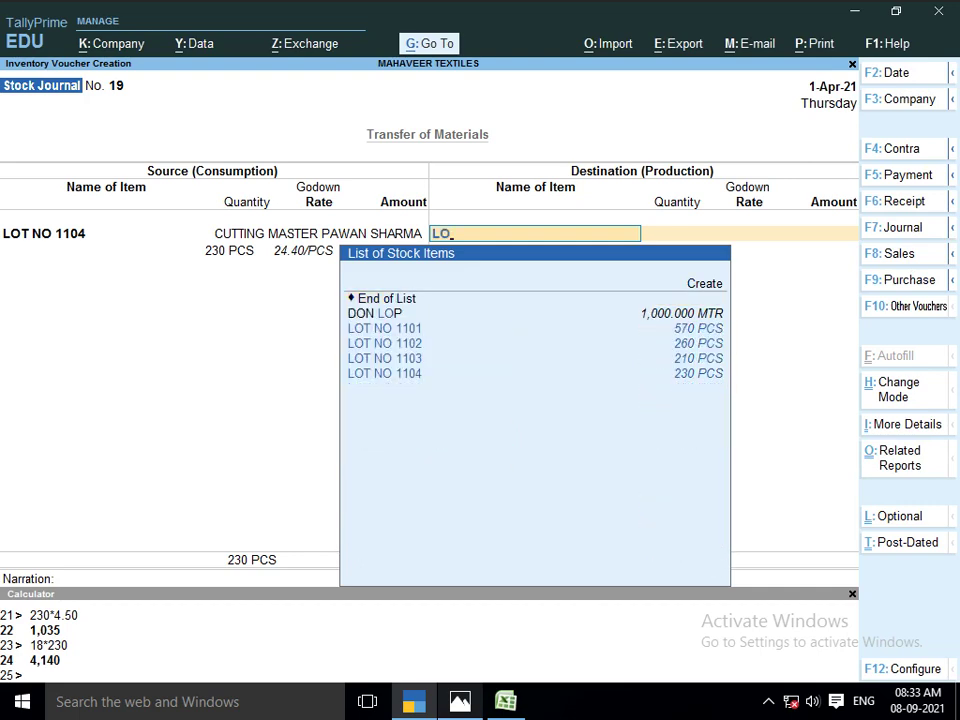
type("T")
key("Down")
key("Down")
key("Down")
key("Down")
key("Return")
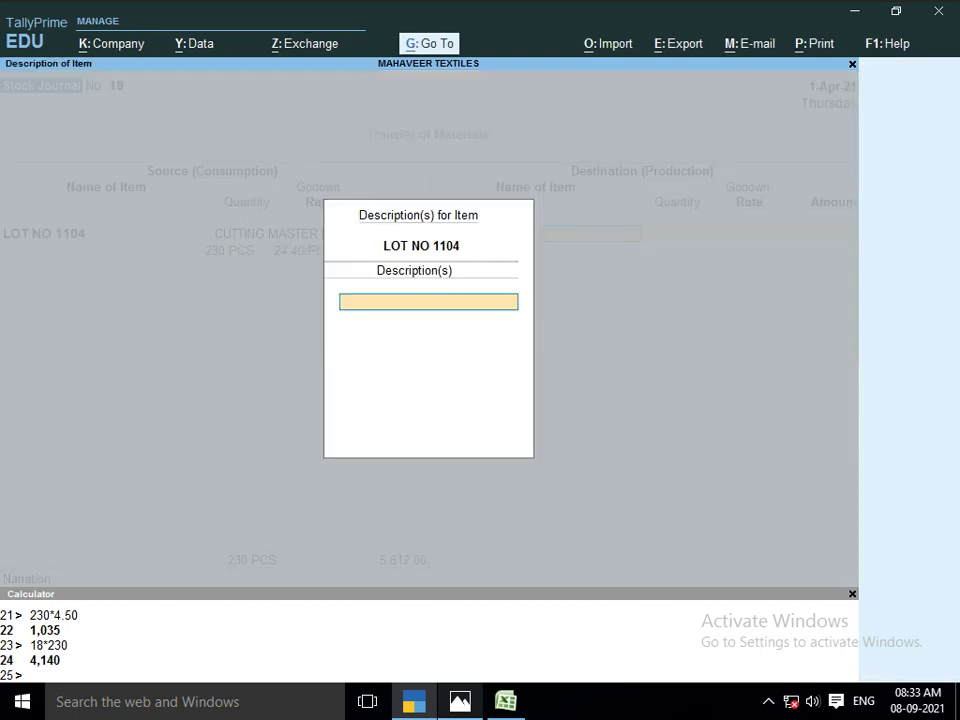
key("Return")
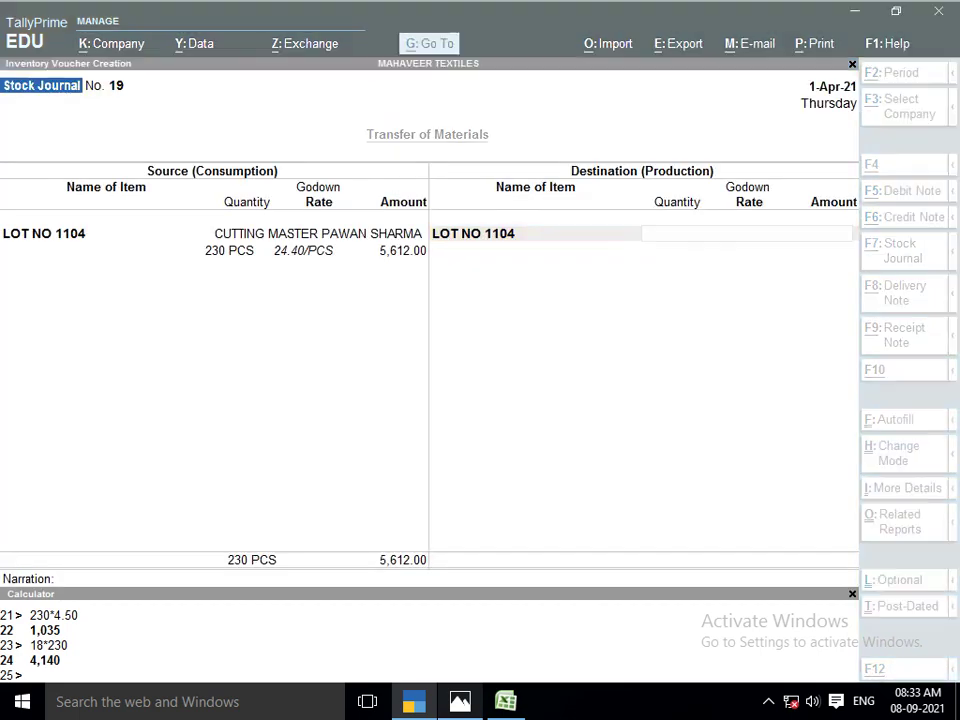
Receive 230 PCS into the STICHING godown, checking the lot sheet for the stage
key("alt+Tab")
key("alt+Tab")
type("STIT")
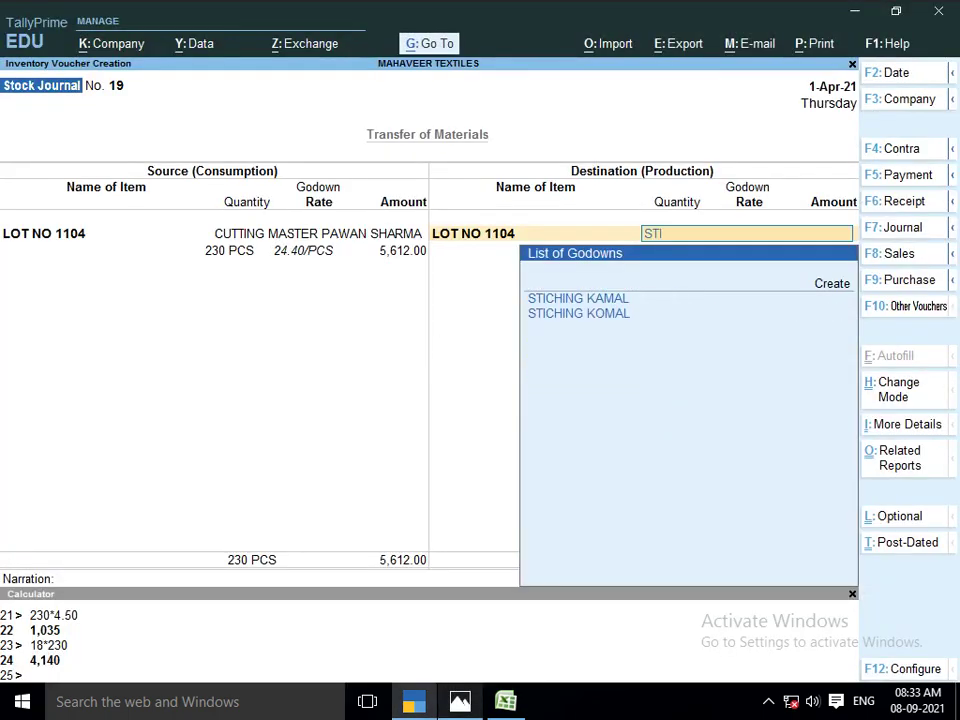
key("alt+Tab")
key("alt+Tab")
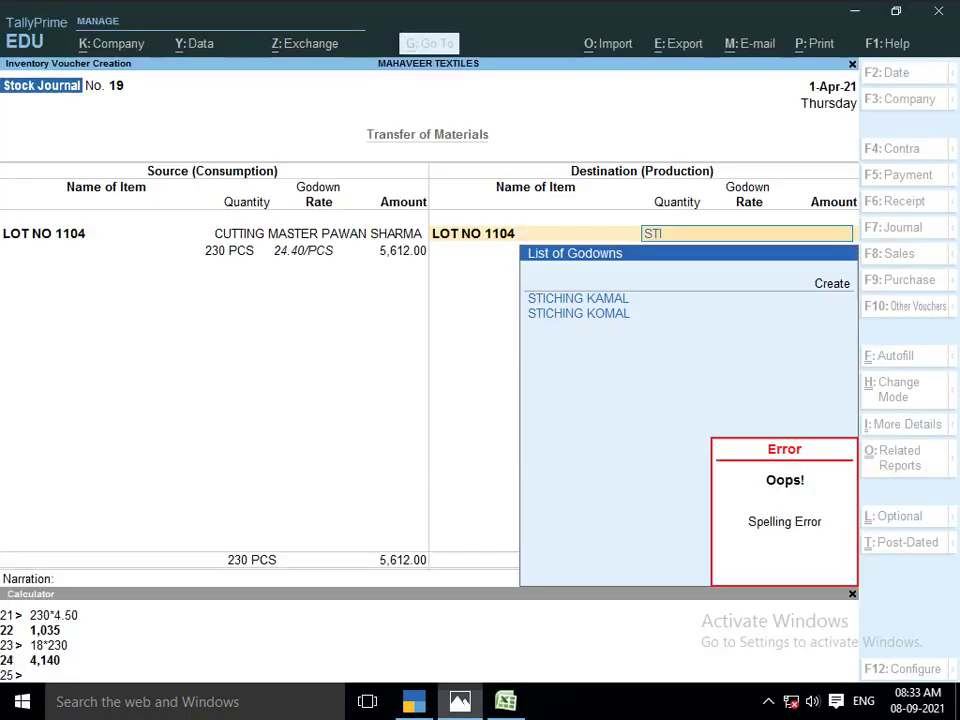
key("Down")
key("Up")
key("Return")
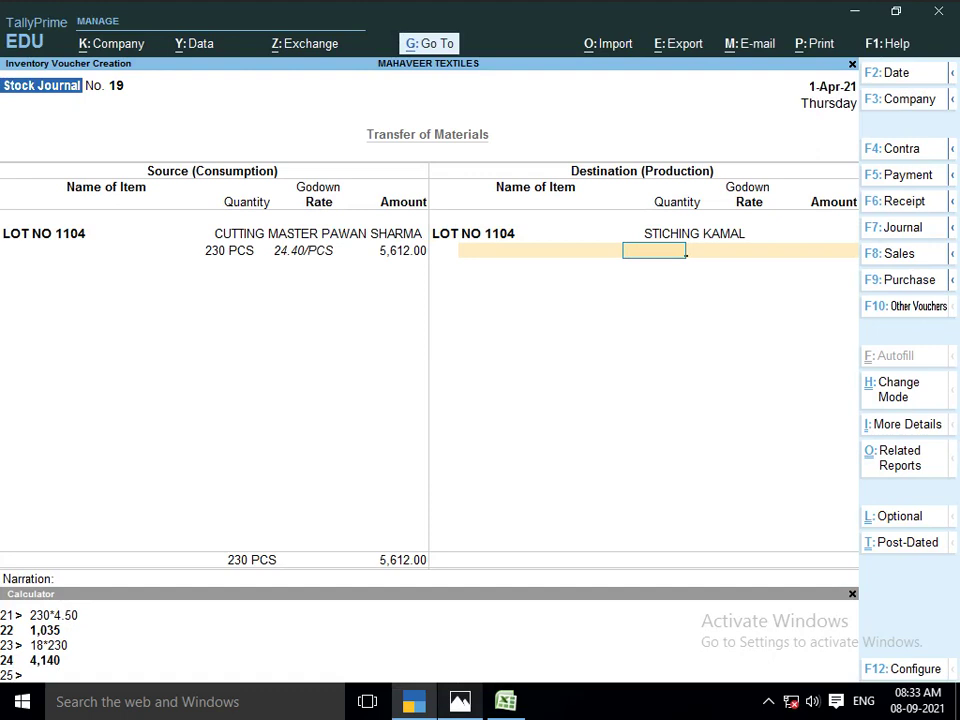
type("230")
key("Return")
key("Return")
key("Return")
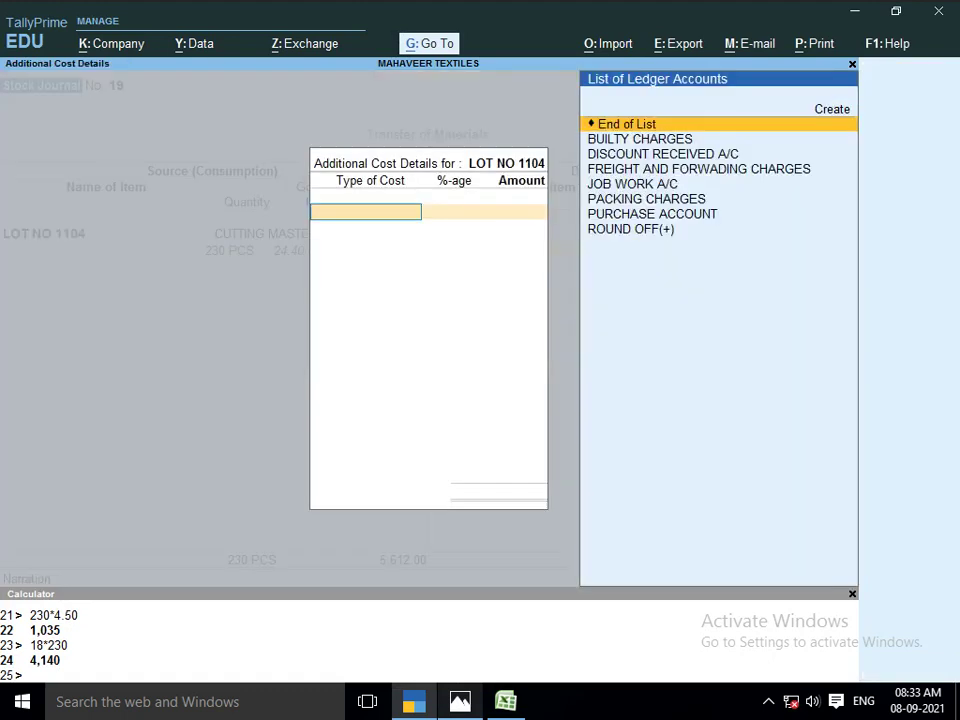
Add a 4,140 JOB WORK A/C cost and save Stock Journal No. 19
type("JOB")
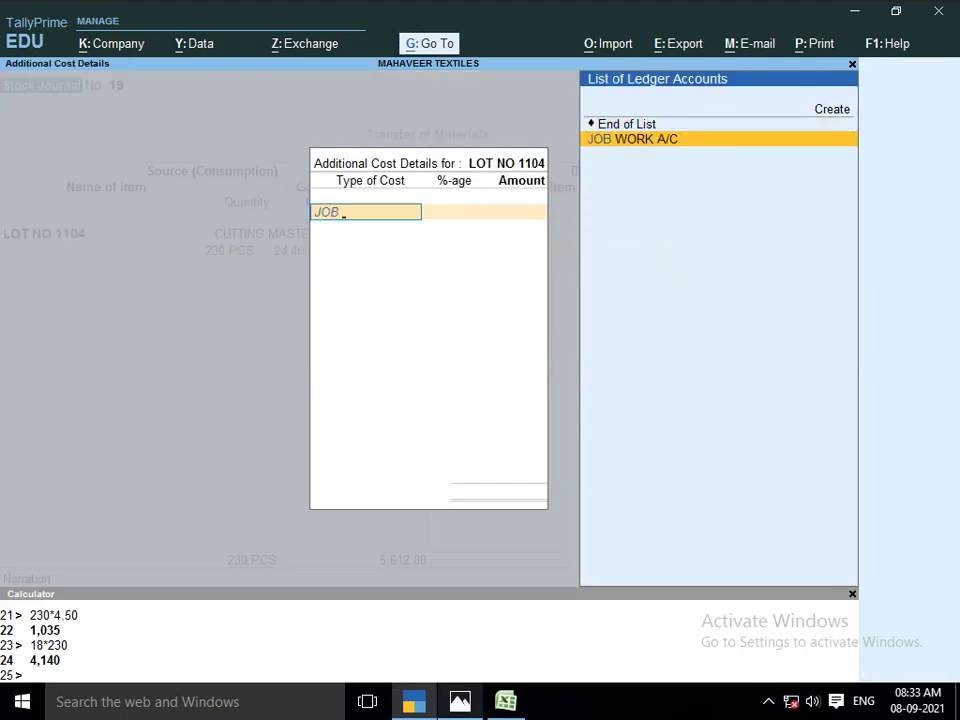
key("Return")
key("Return")
type("4140")
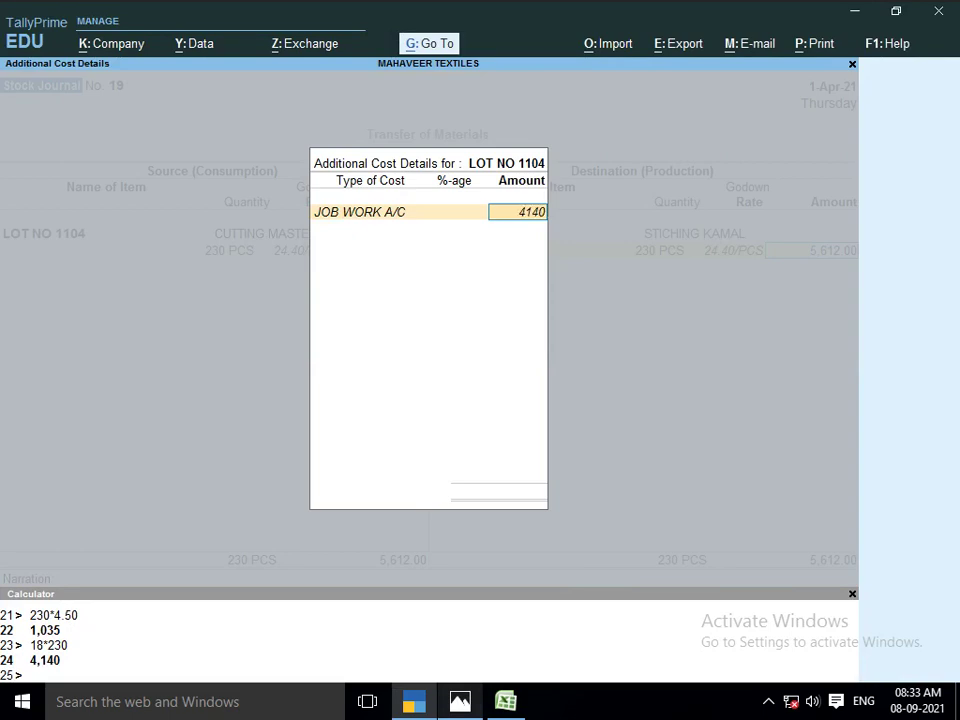
key("Return")
key("Return")
key("Return")
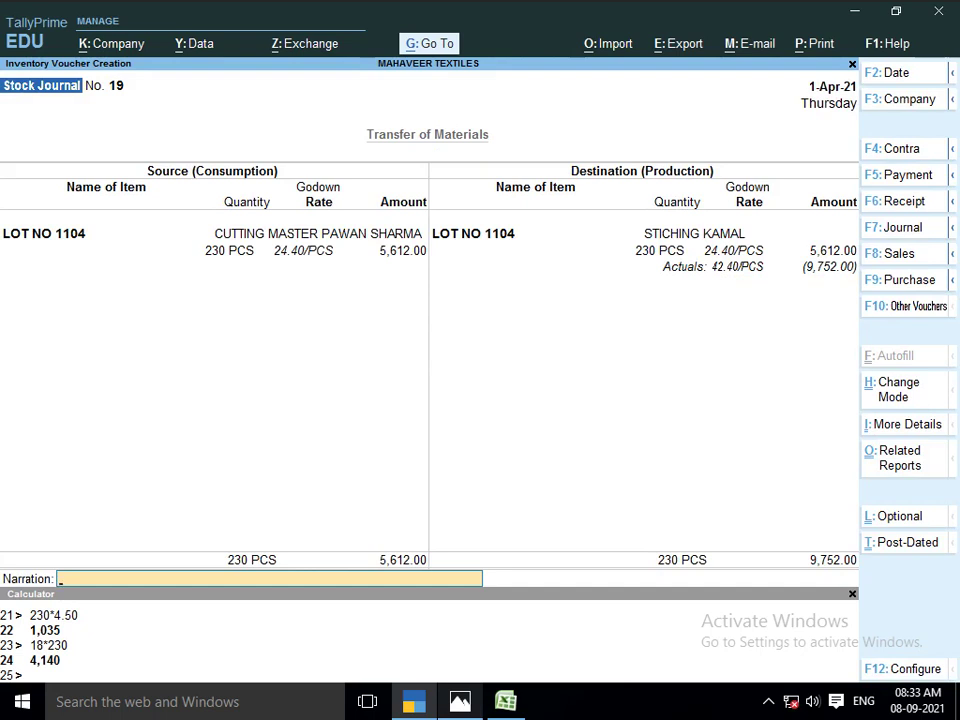
key("Return")
type("y")
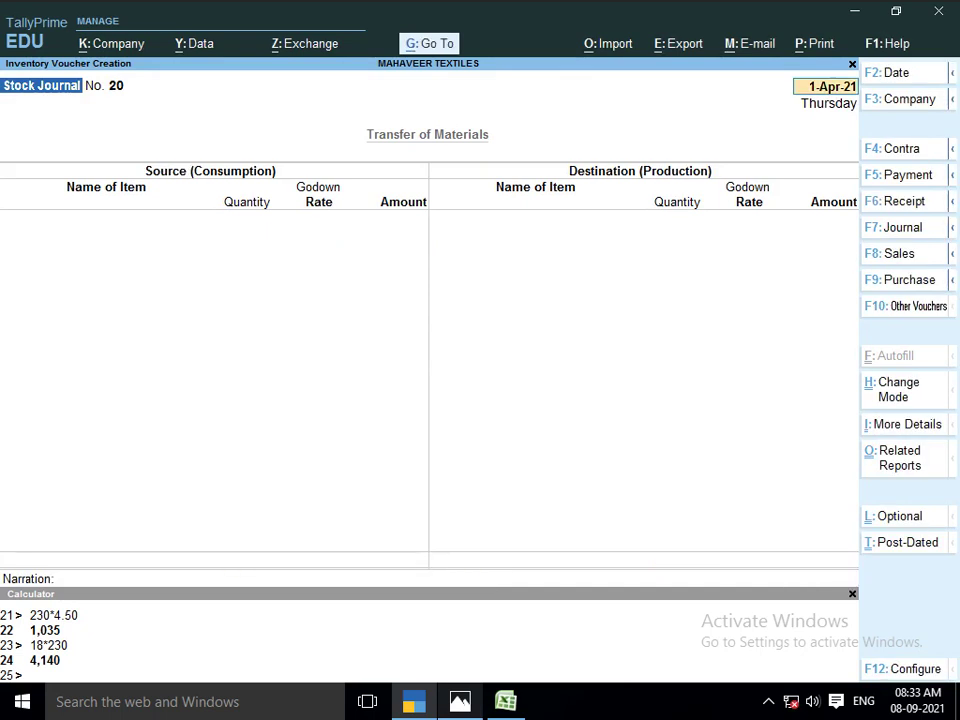
type("LL")
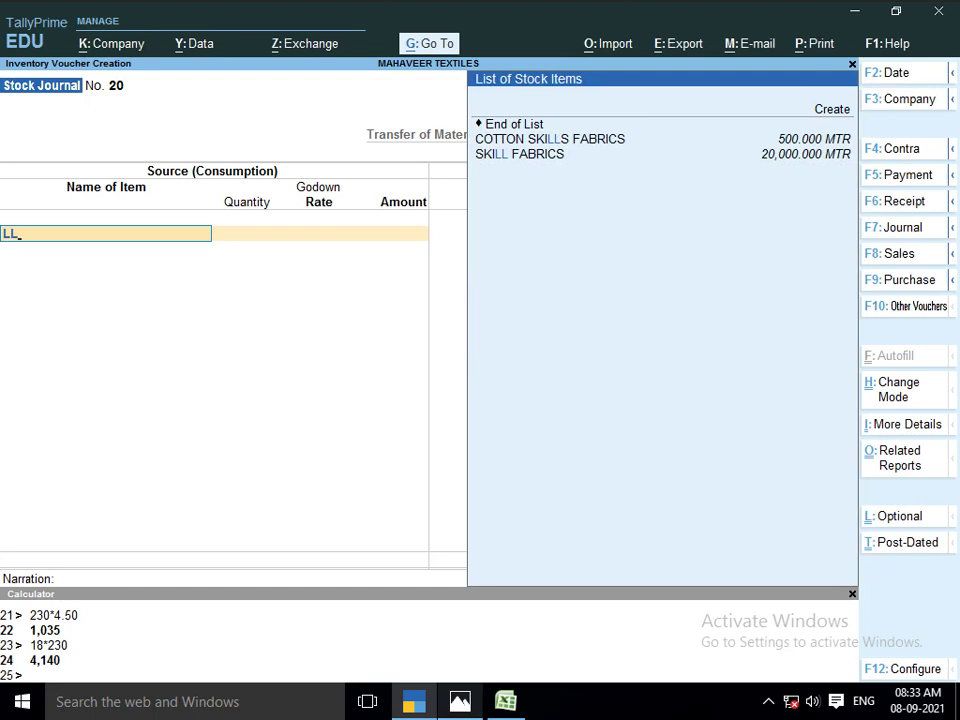
Take 230 PCS of LOT NO 1104 from the stitching godown at 42.40 each
key("BackSpace")
type("OT NO")
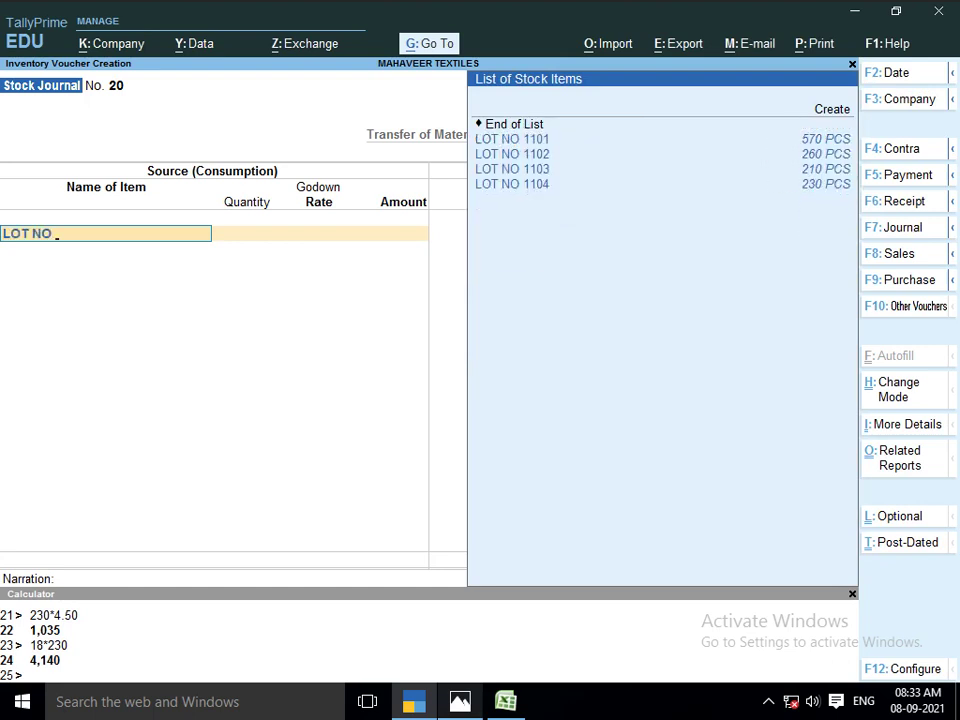
key("Down")
key("Down")
key("Down")
key("Down")
key("Return")
key("Return")
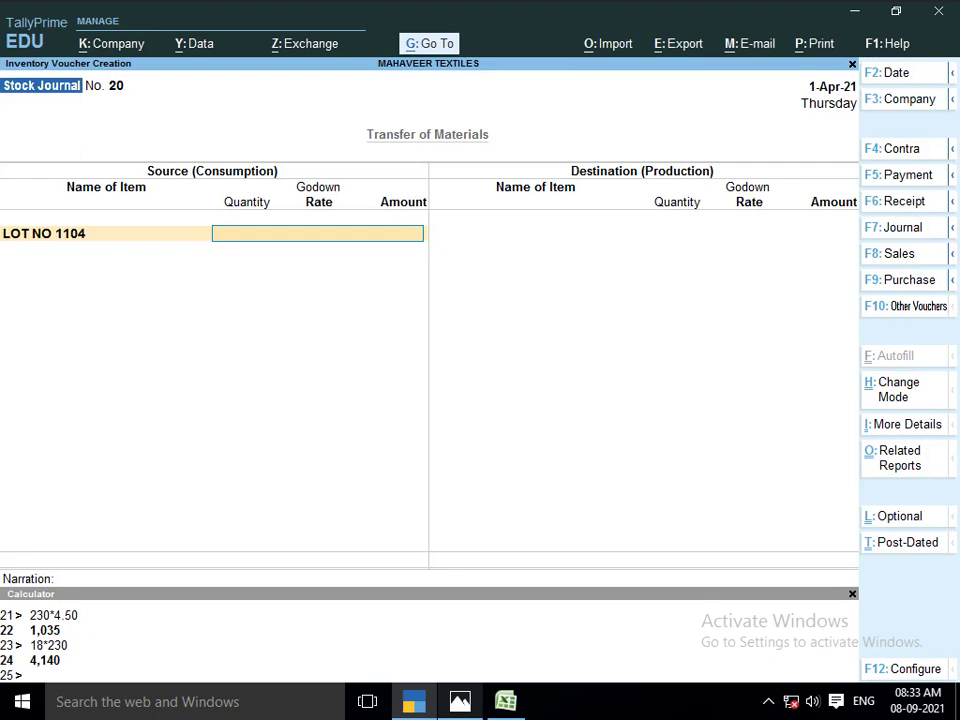
type("STI")
key("Return")
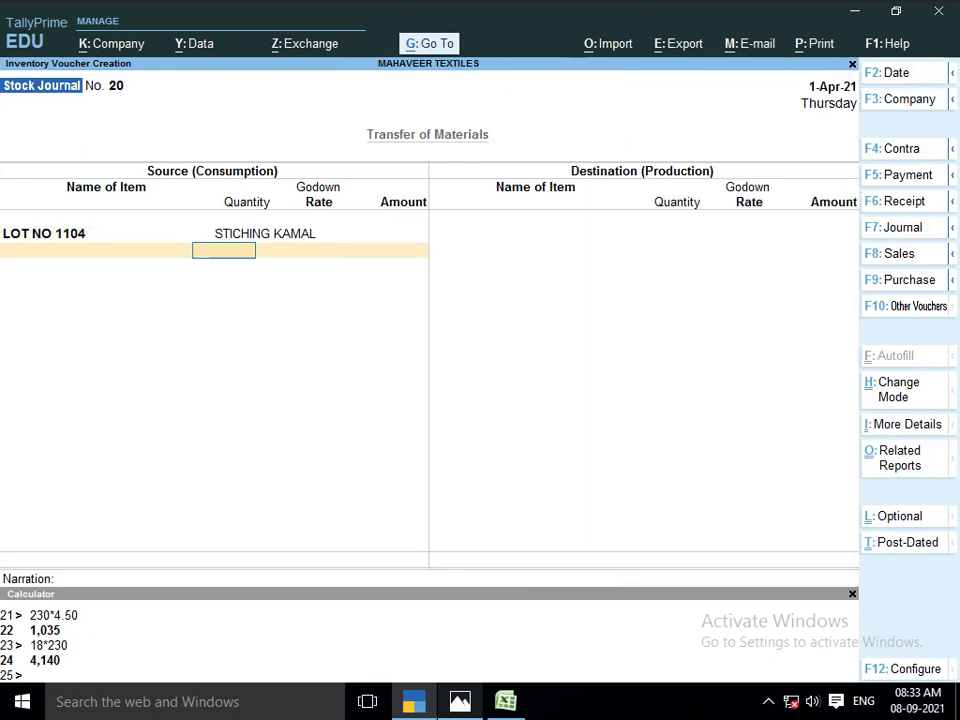
type("230")
key("Return")
key("Return")
key("Return")
key("Return")
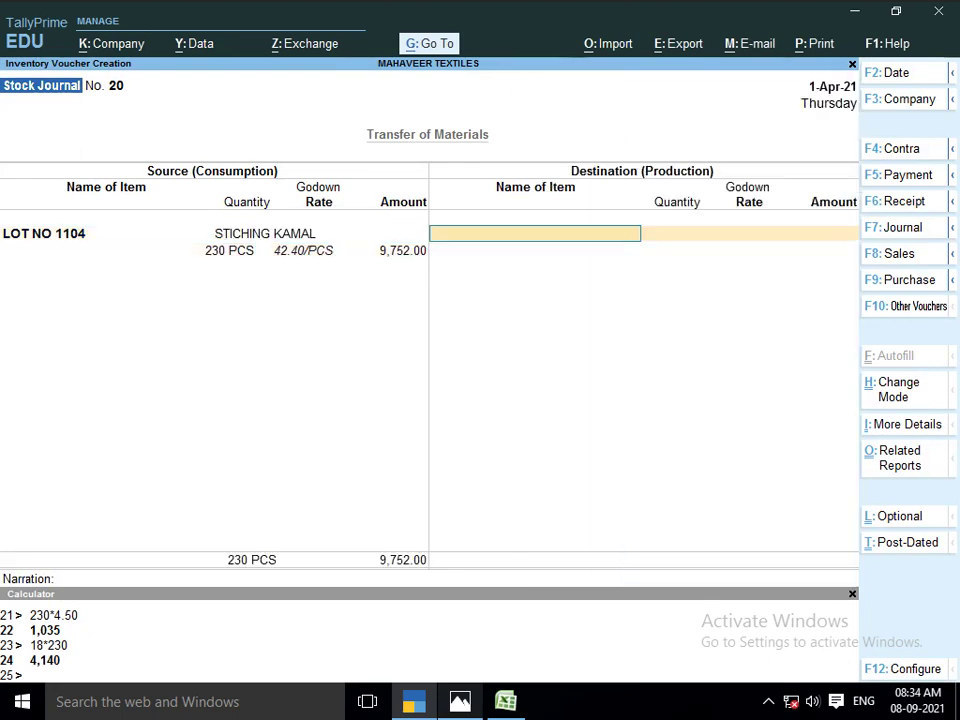
Receive the 230 PCS of LOT NO 1104 into the WASHING SANDEEP godown
type("LOT NO")
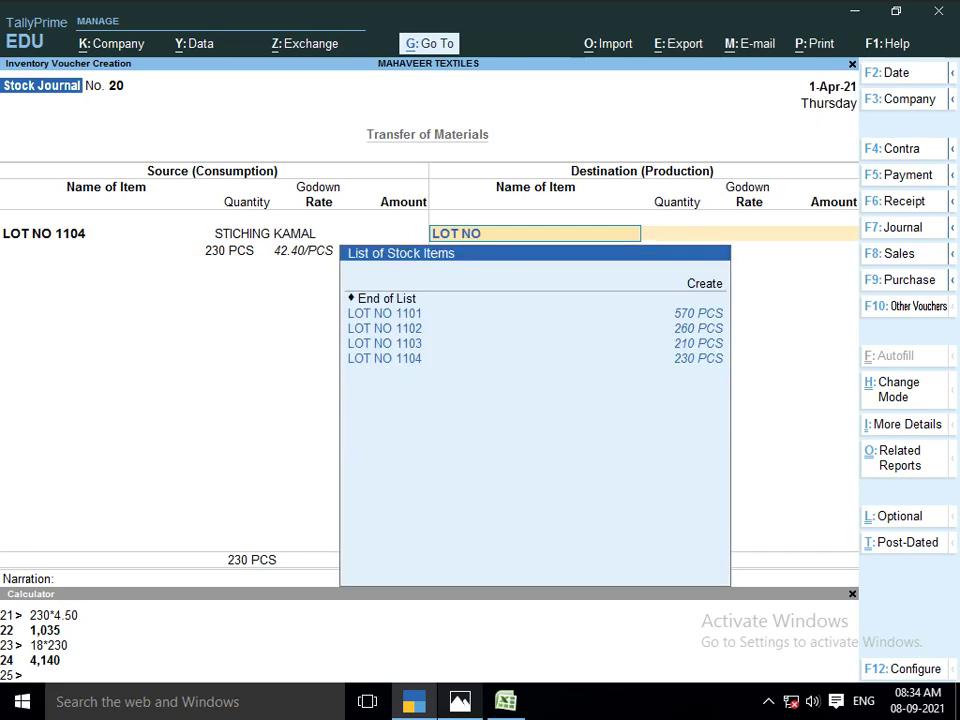
key("Down")
key("Down")
key("Down")
key("Down")
key("Down")
key("Return")
key("Return")
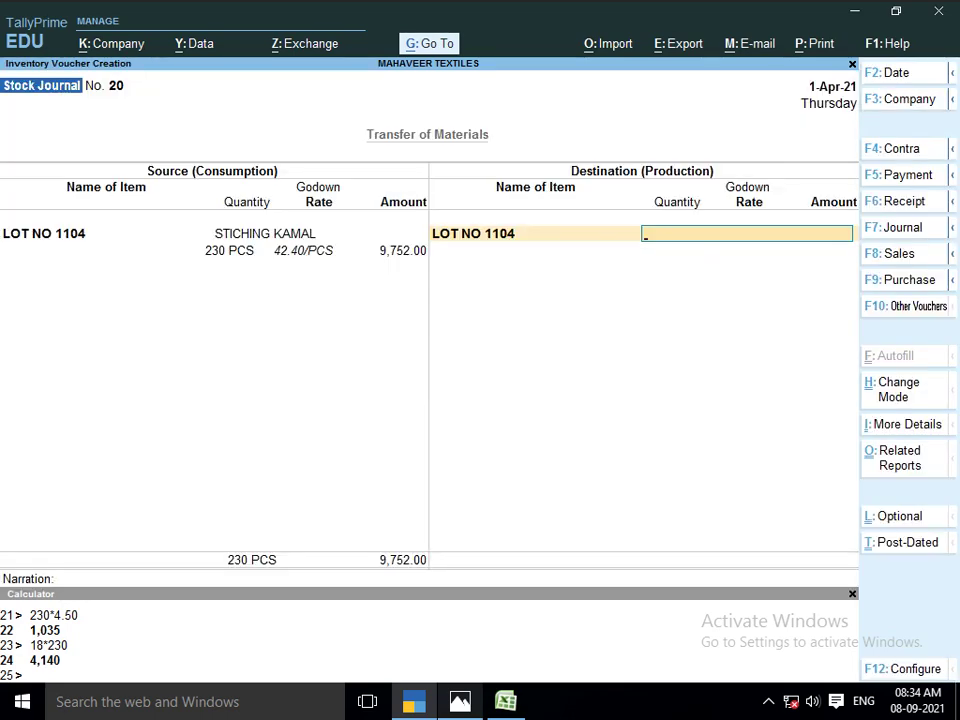
key("alt+Tab")
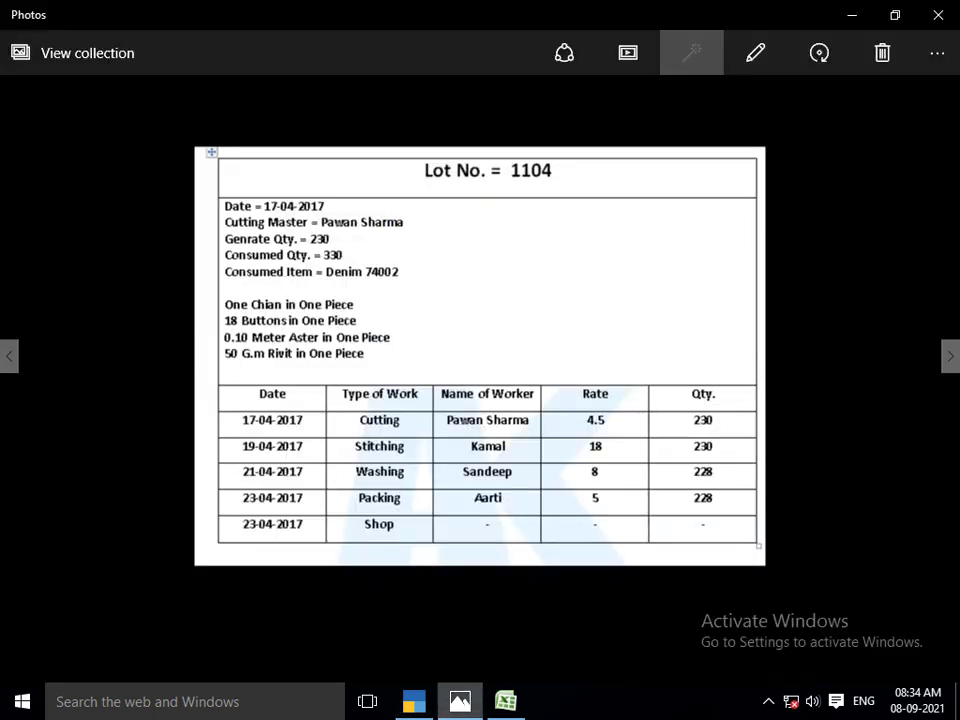
key("alt+Tab")
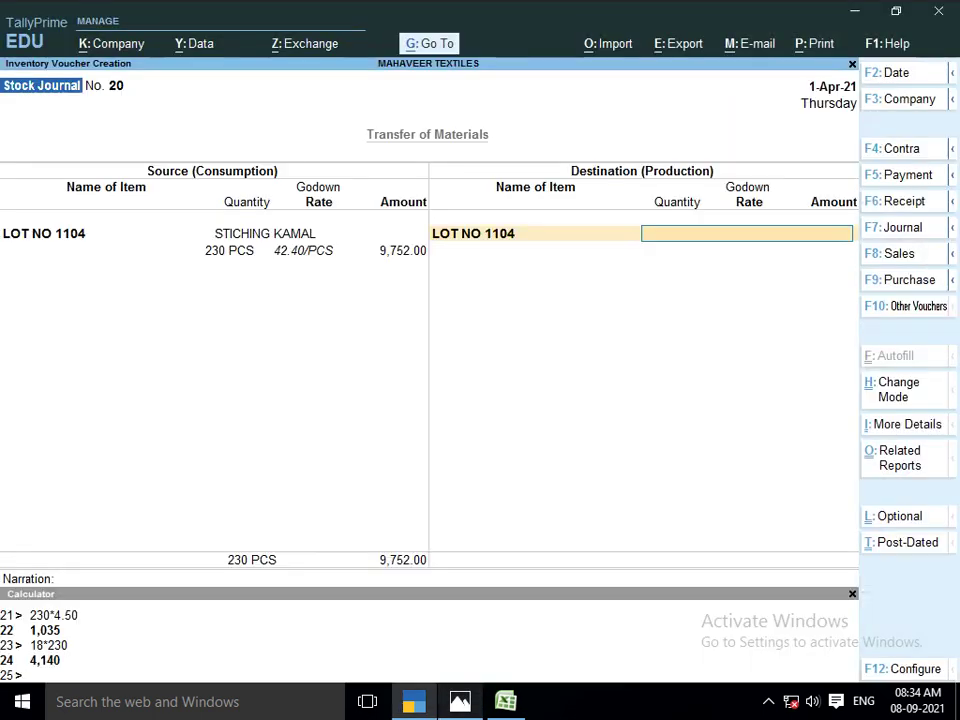
type("WA")
key("Return")
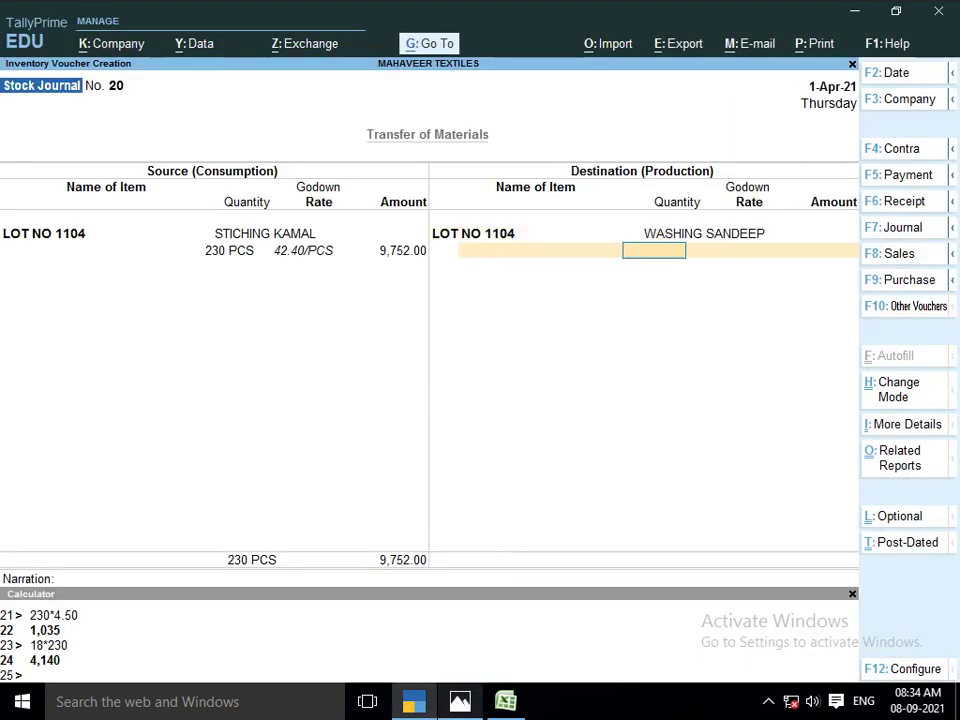
key("Return")
key("BackSpace")
key("BackSpace")
type("230")
key("Return")
key("Return")
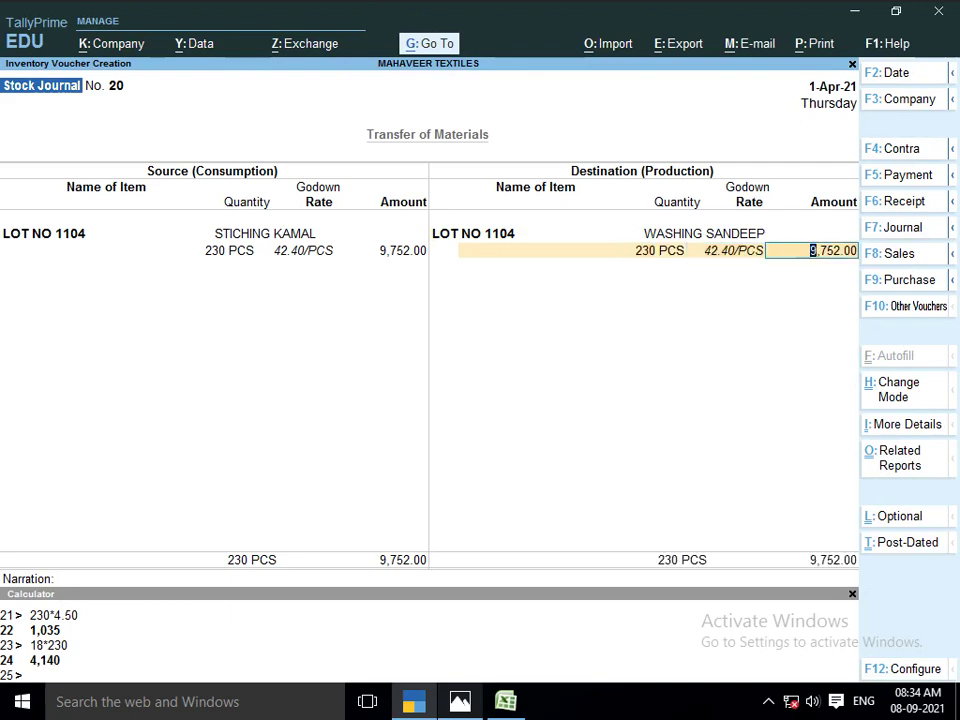
key("alt+Tab")
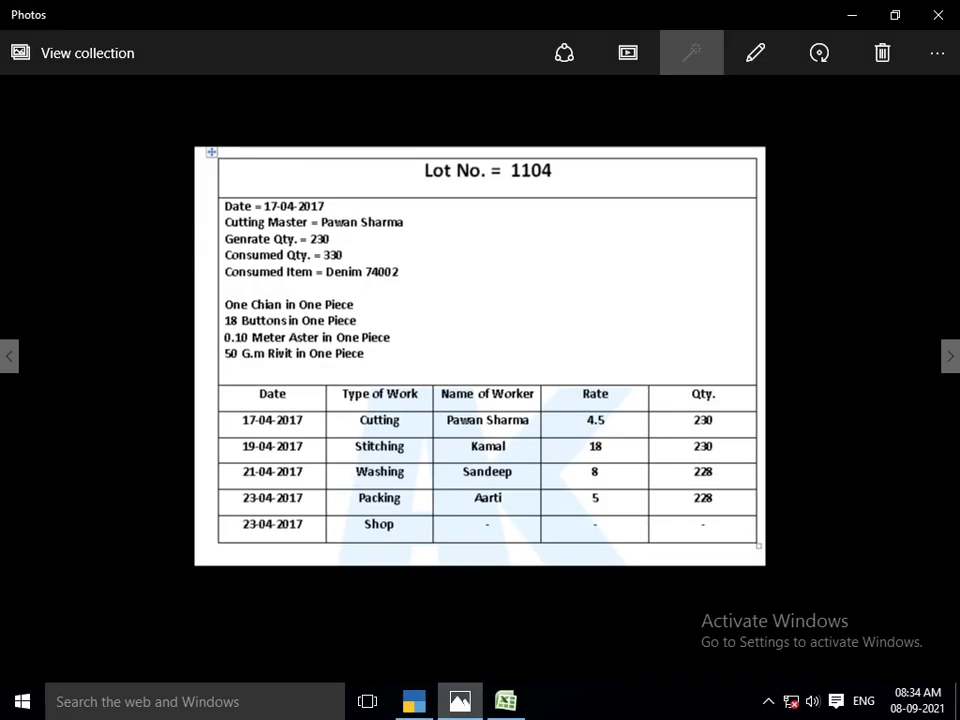
Calculate the washing charge 230*8 = 1,840 in the Calculator
key("alt+Tab")
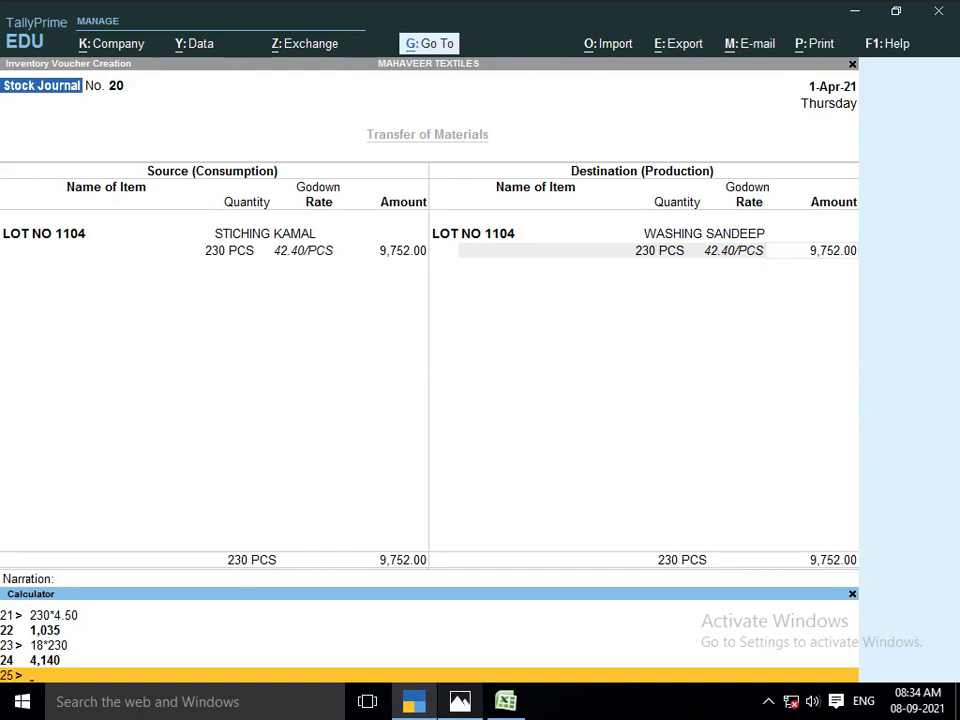
type("230*8")
key("Return")
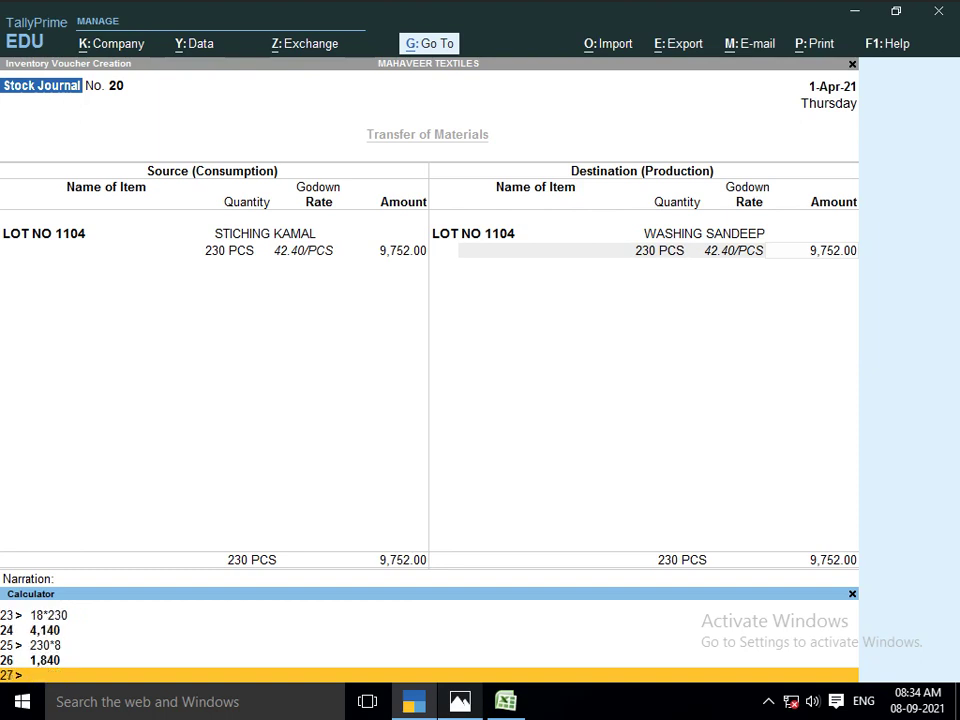
key("ctrl+m")
Add a 1,840 JOB WORK A/C cost to LOT NO 1104, totalling 11,592.00, and save
key("Return")
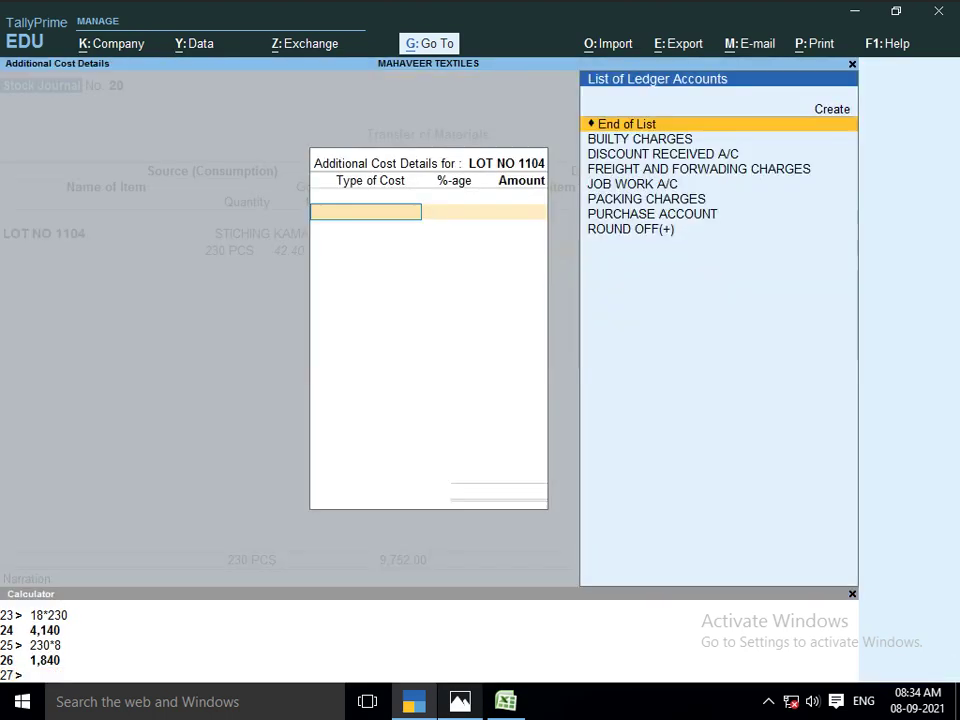
type("JOB")
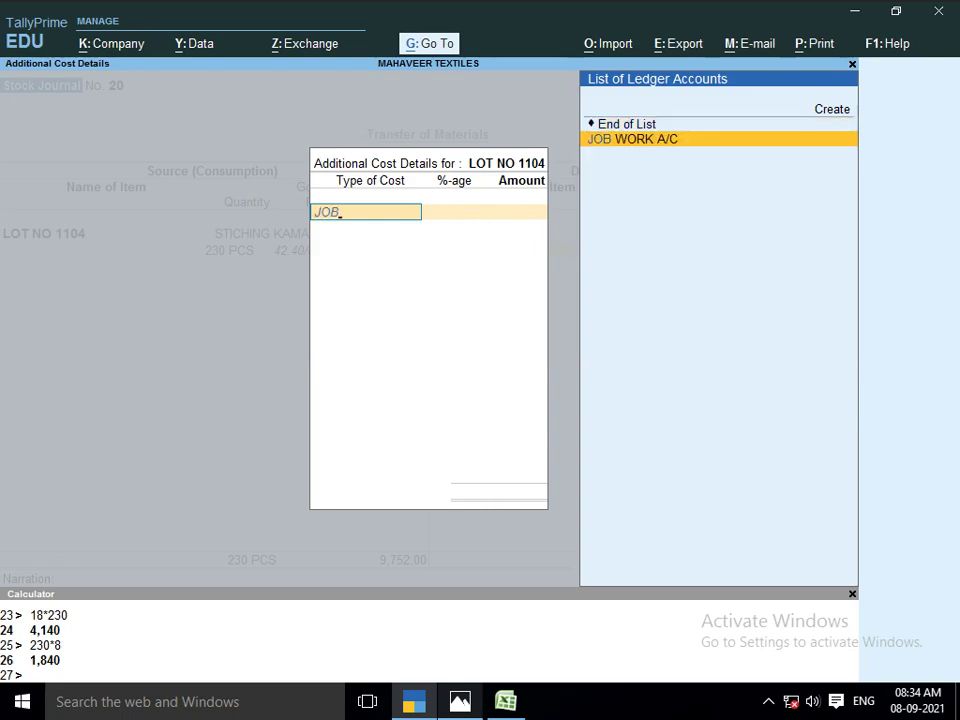
key("Return")
key("Return")
type("1840")
key("Return")
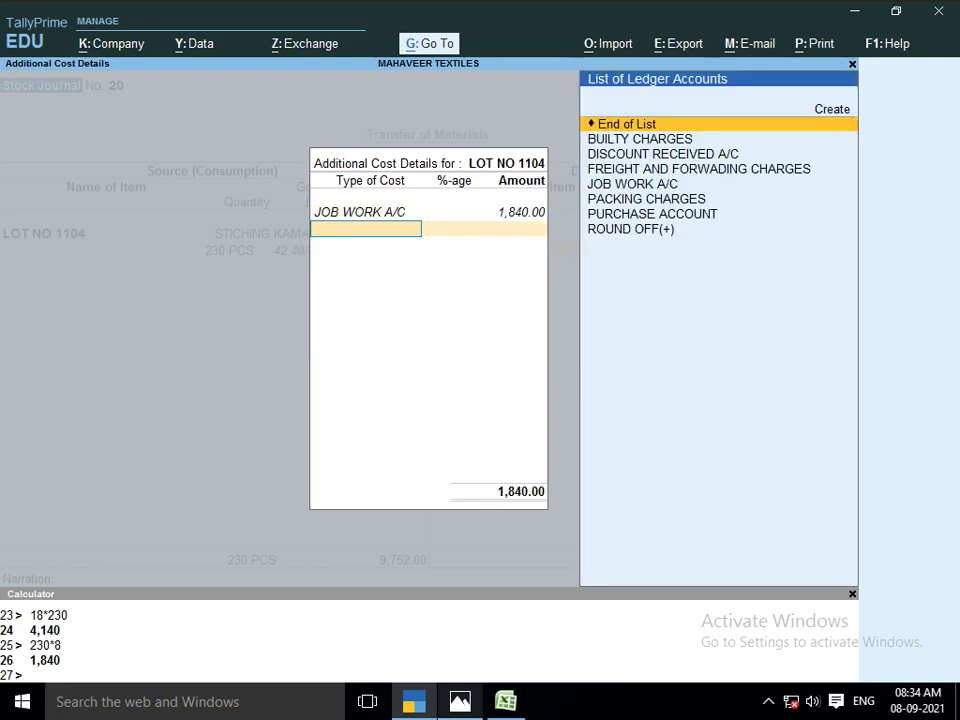
key("Return")
key("Return")
key("Return")
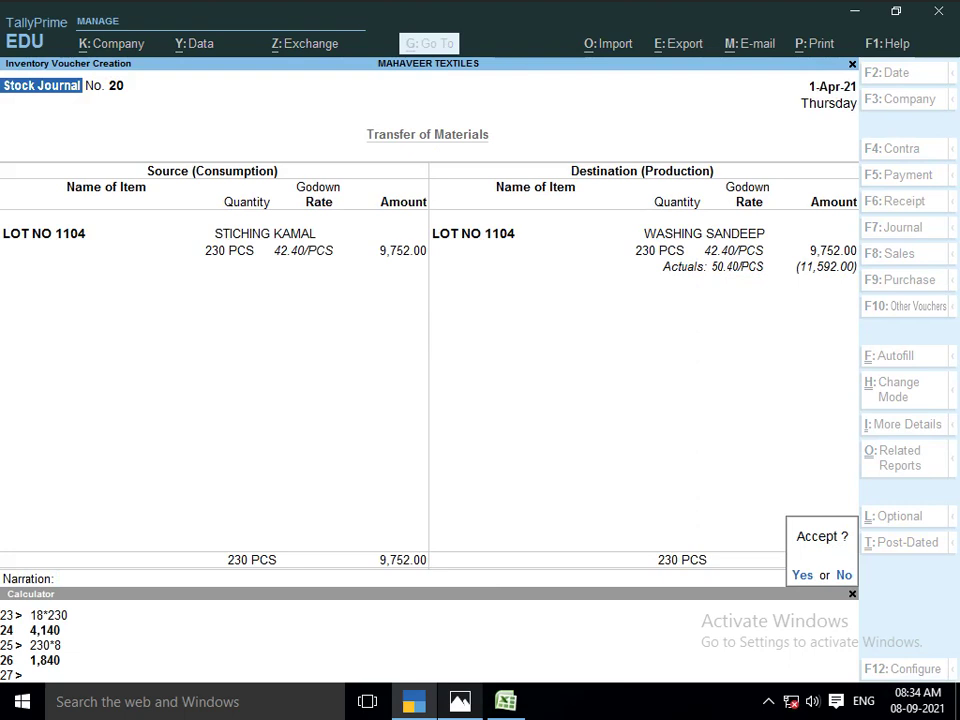
key("Return")
Take 230 PCS of LOT NO 1104 from WASHING SANDEEP as the source line
type("LOT")
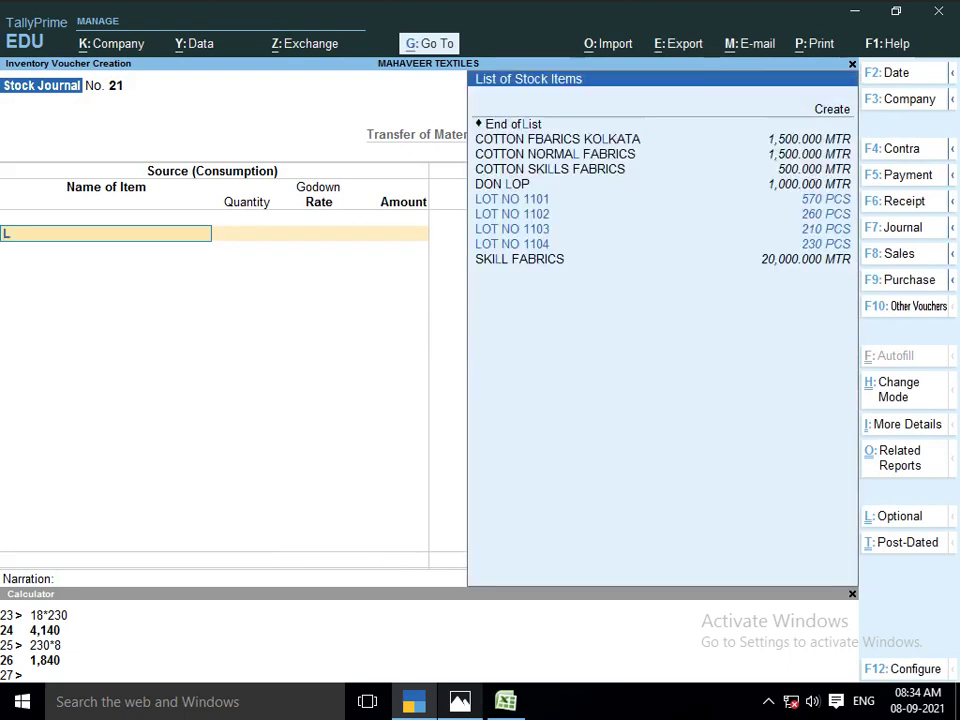
key("Down")
key("Down")
key("Down")
key("Return")
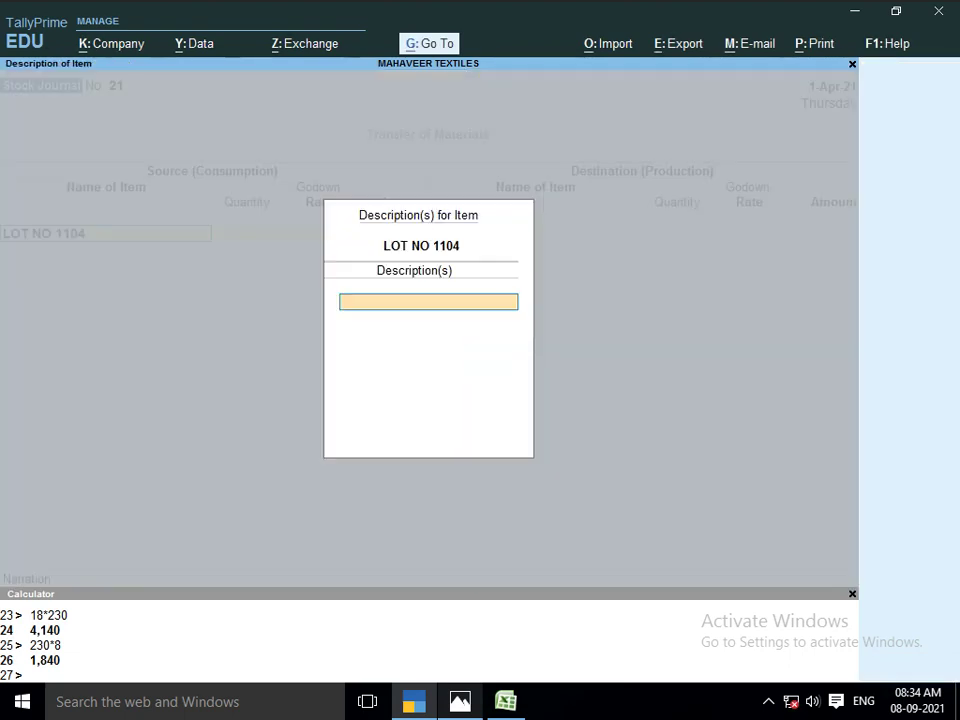
key("Return")
type("W")
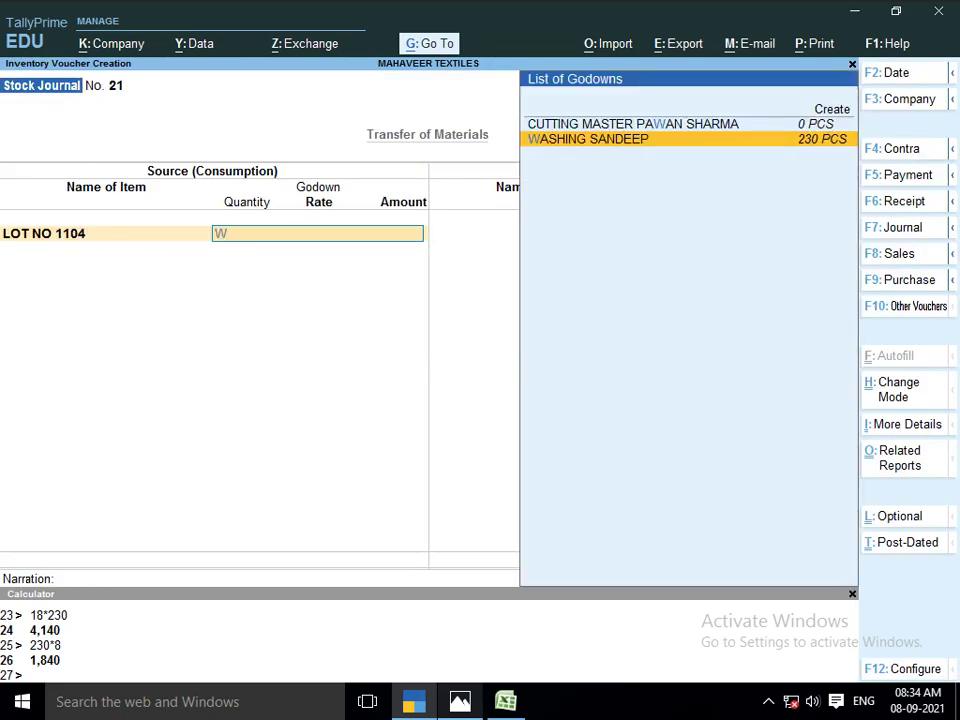
key("Return")
type("230")
key("Return")
key("Return")
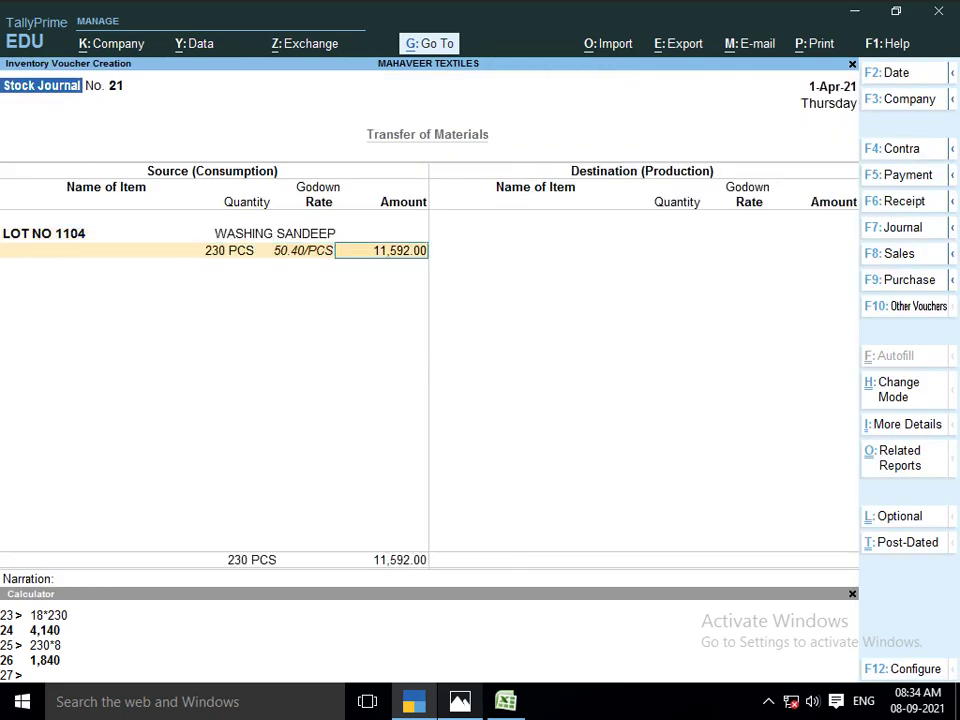
key("Return")
key("Return")
Set LOT NO 1104 as destination and create a new PACKING ARTI godown under Primary
key("alt+Tab")
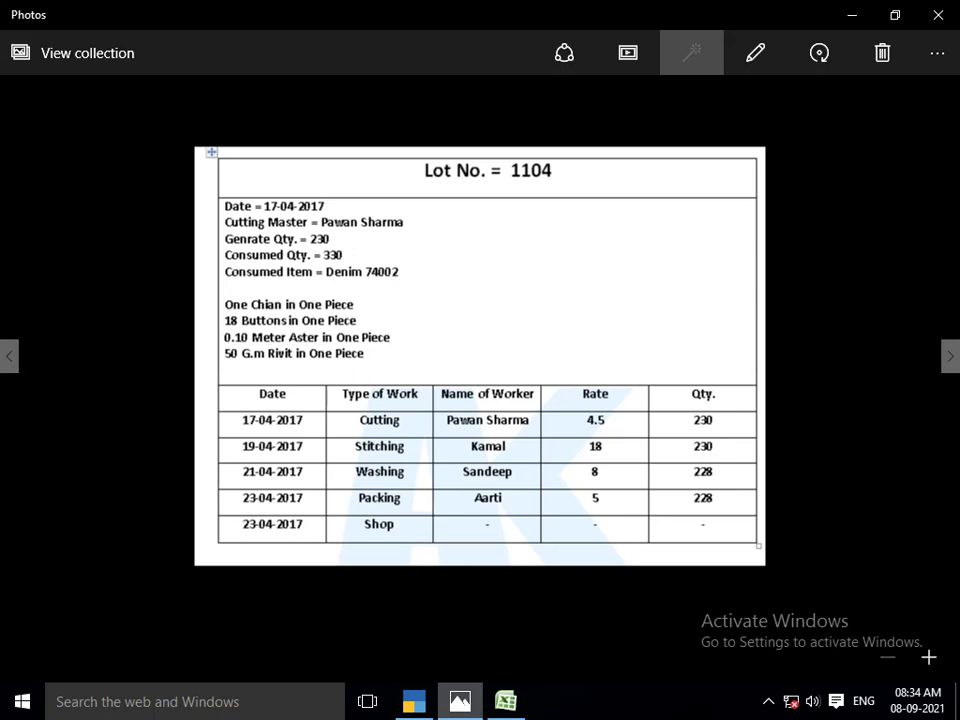
key("alt+Tab")
type("LOT")
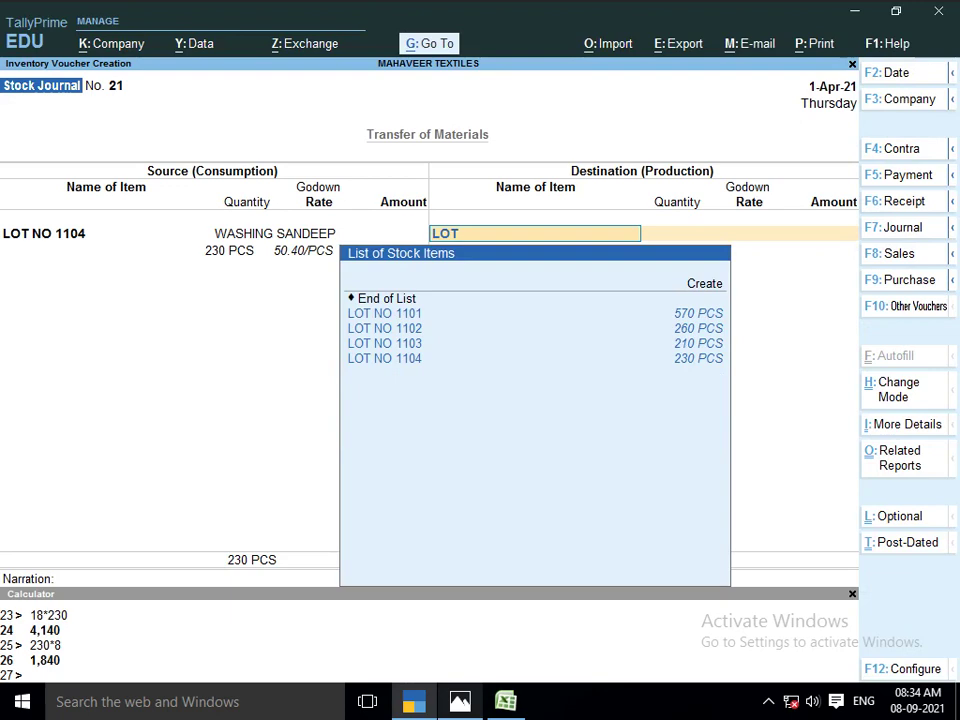
key("Down")
key("Down")
key("Down")
key("Down")
key("Return")
key("Return")
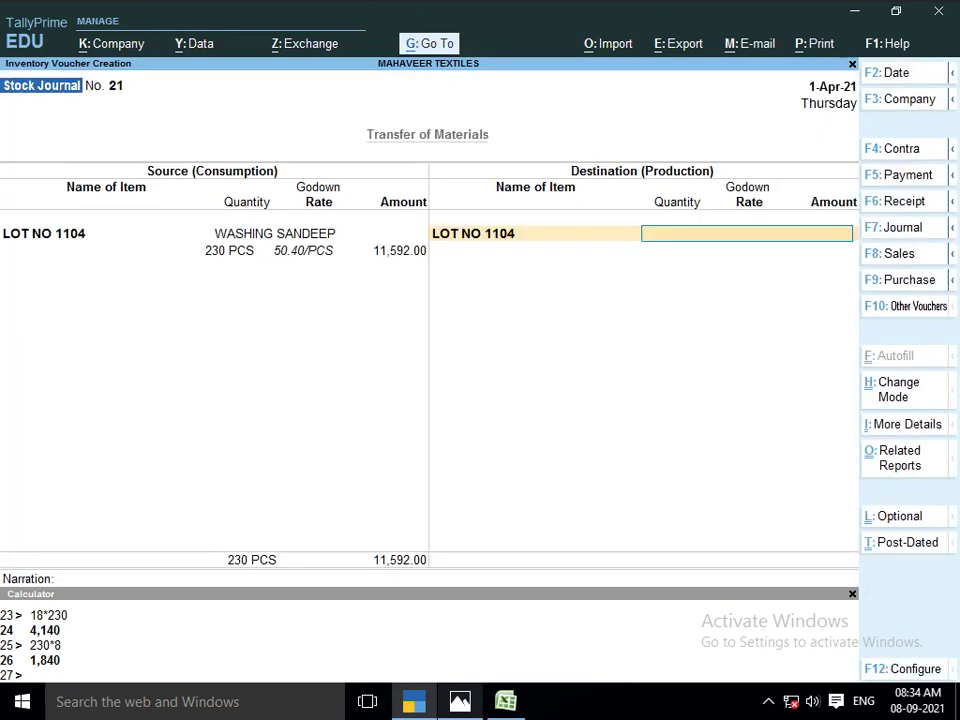
type("PAC")
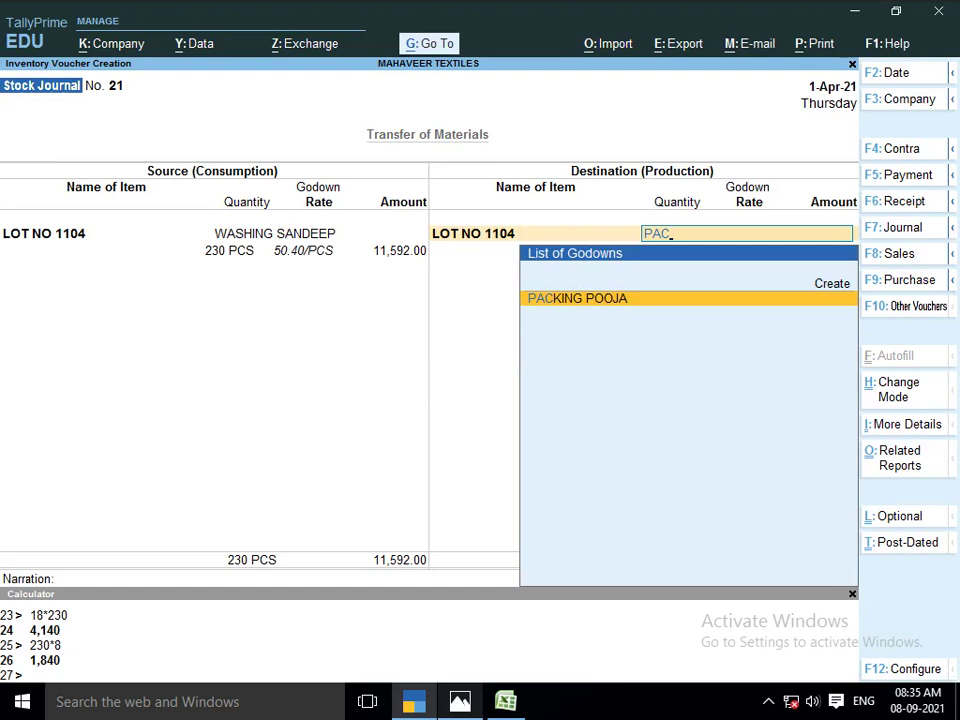
key("alt+c")
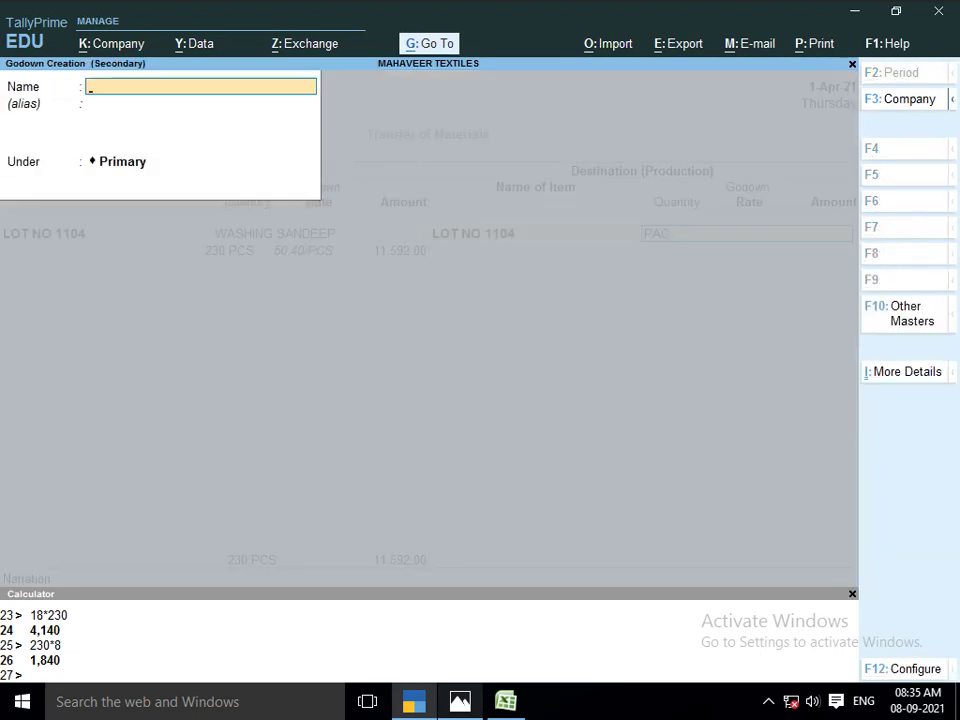
type("PACKING ARTI")
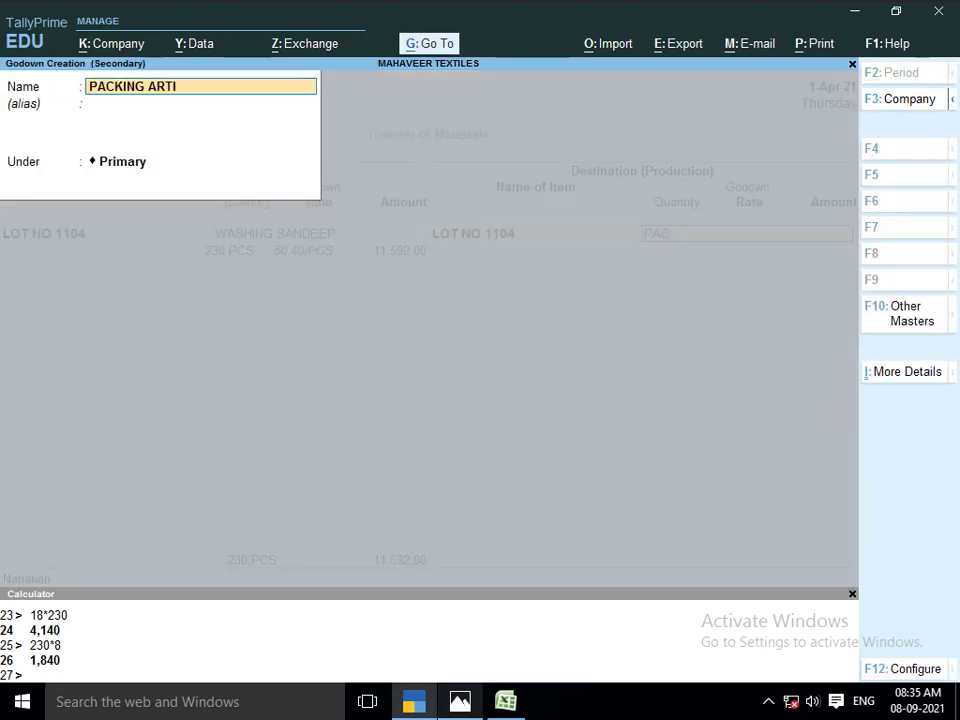
key("Return")
key("Return")
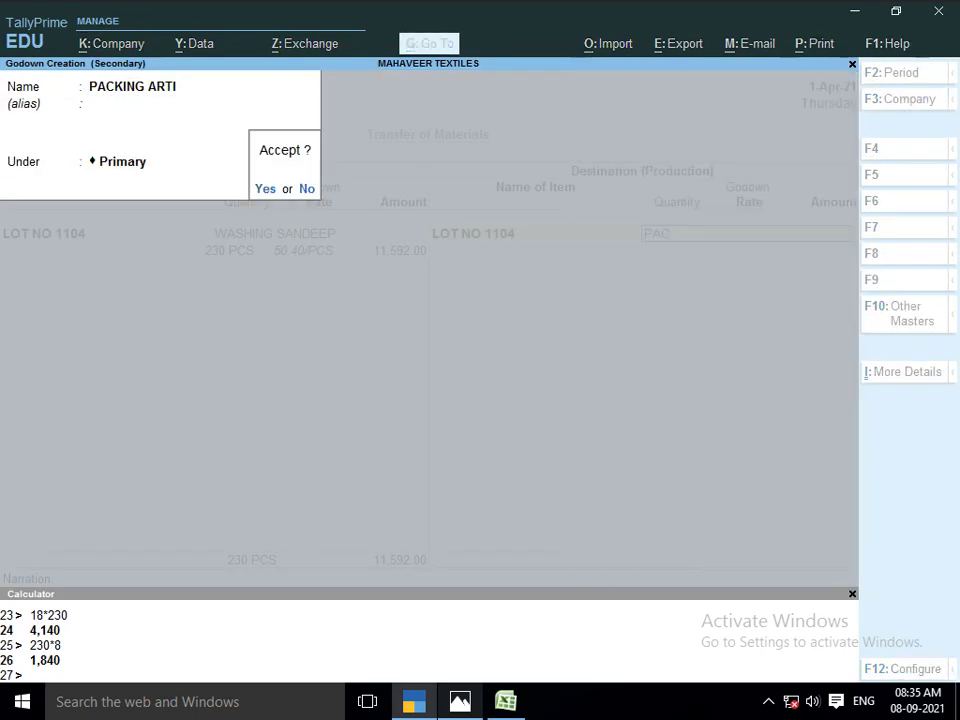
key("Return")
Receive 230 PCS into PACKING ARTI at 50.40 per piece
type("230")
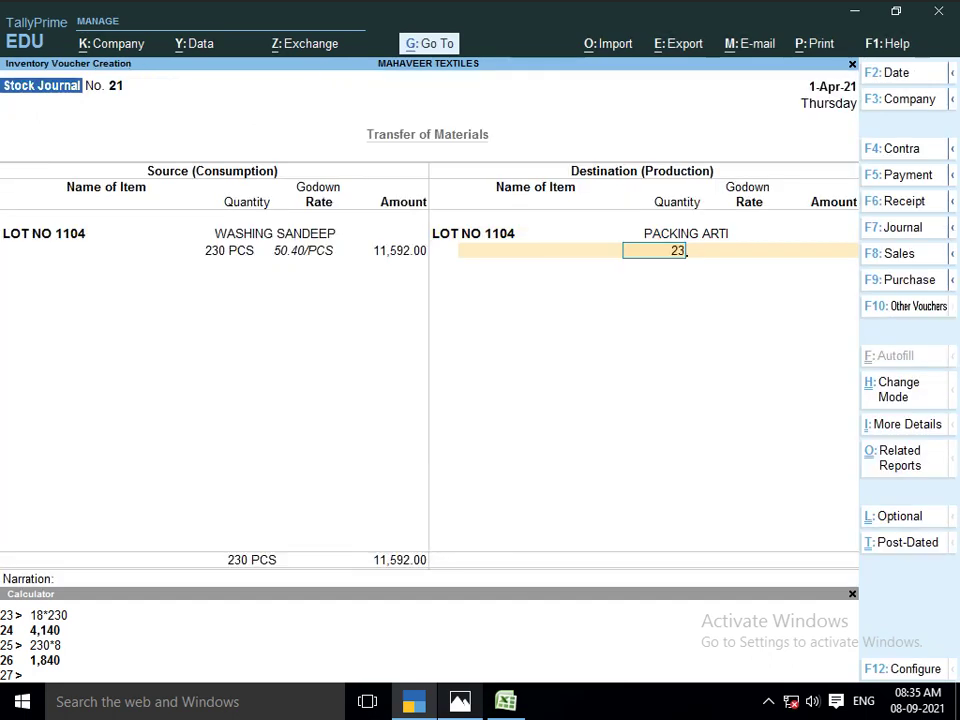
key("Return")
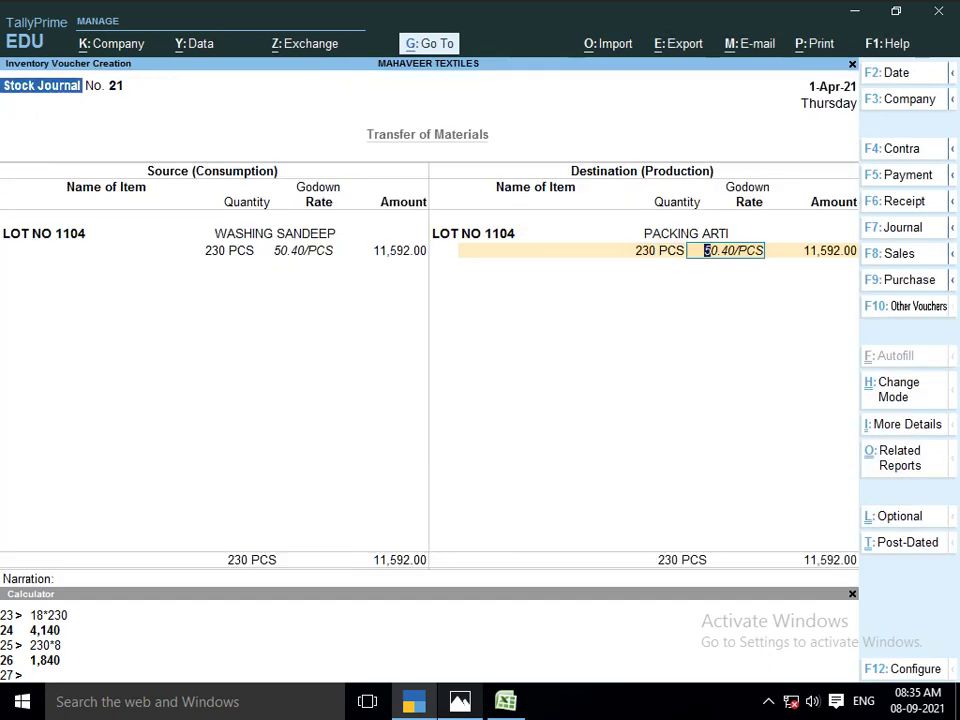
key("Return")
key("Return")
type("JOB")
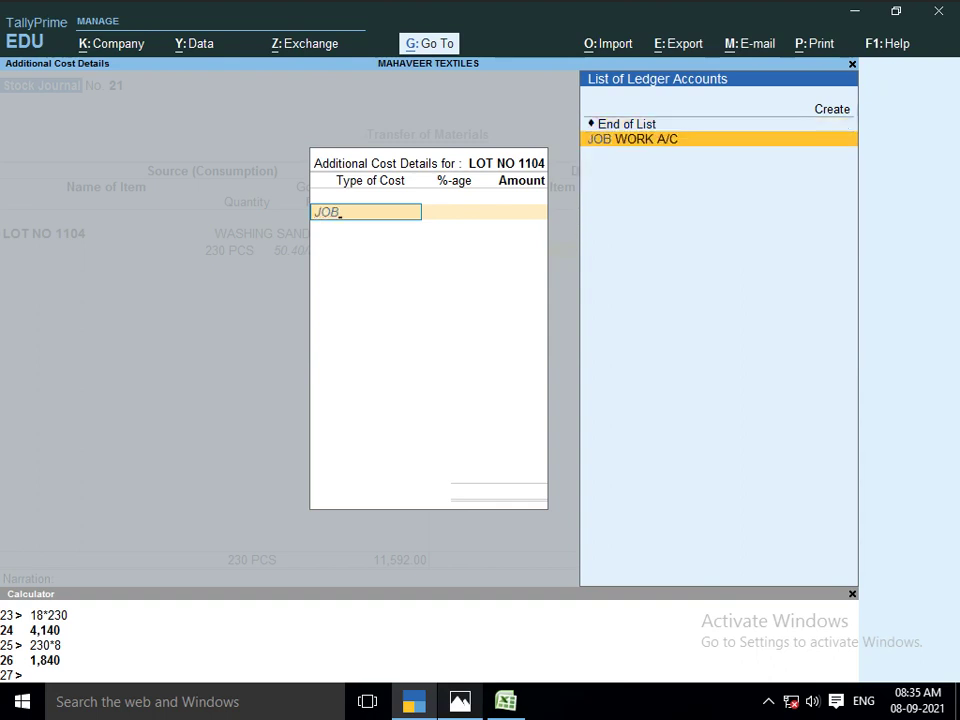
key("Return")
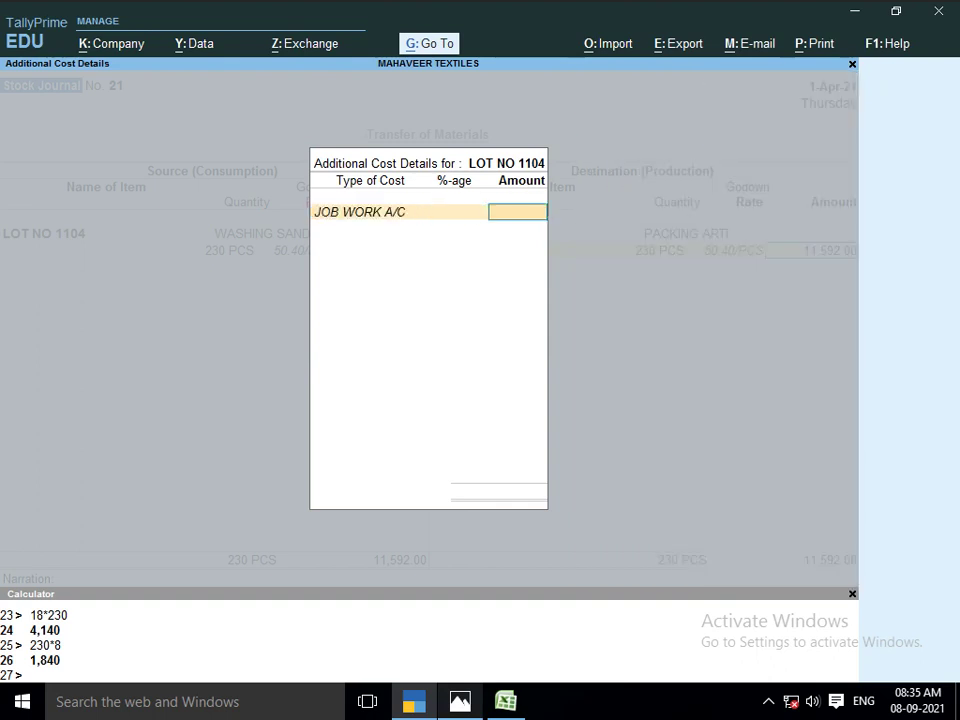
key("alt+Tab")
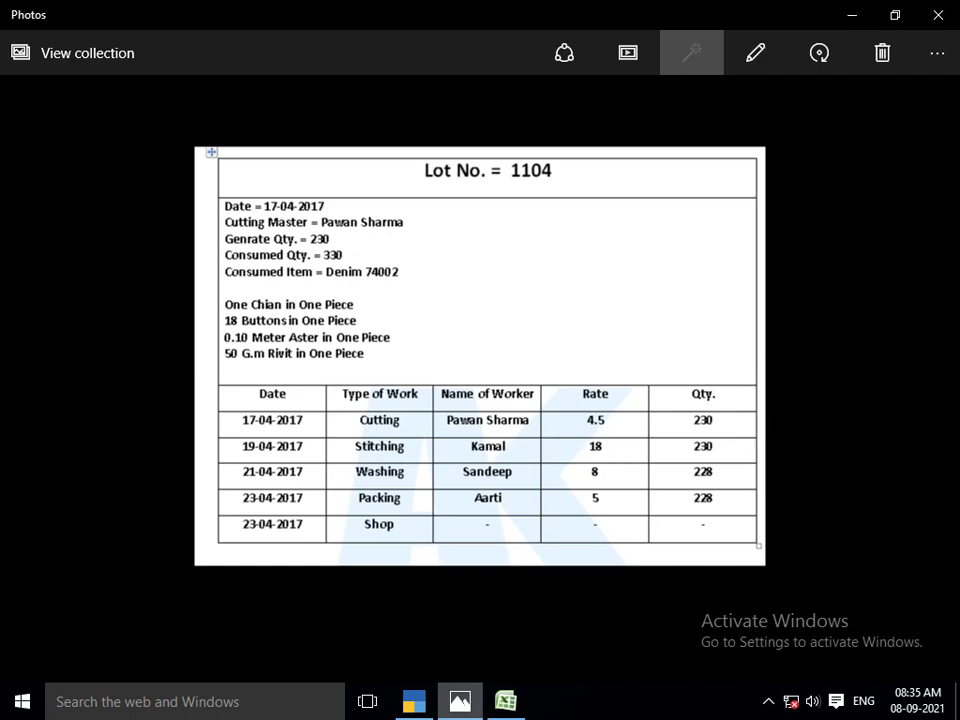
key("alt+Tab")
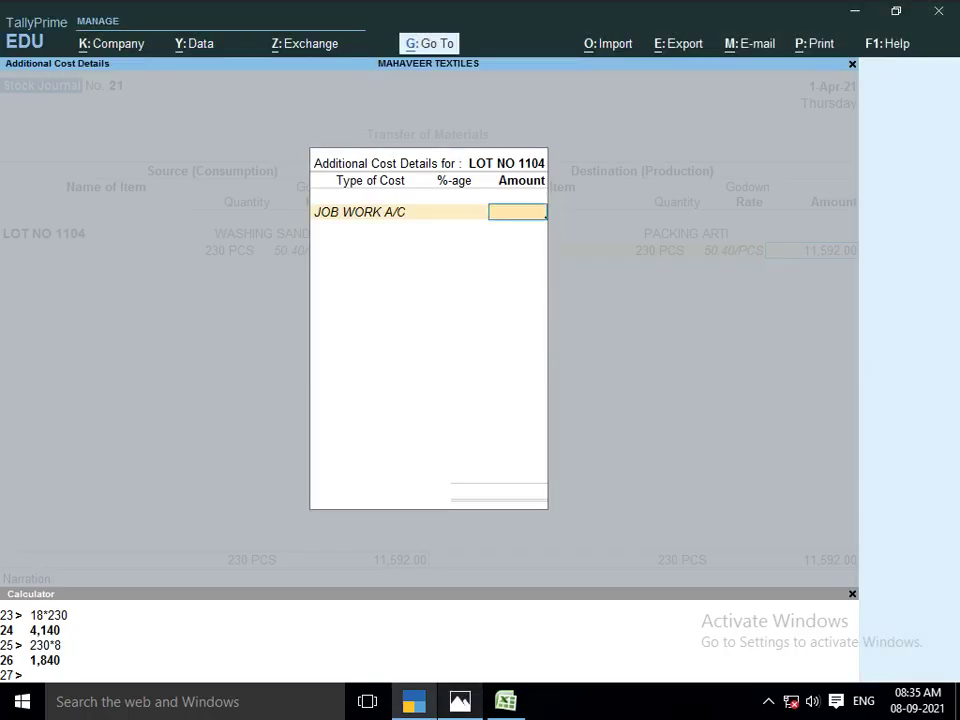
key("Escape")
key("Return")
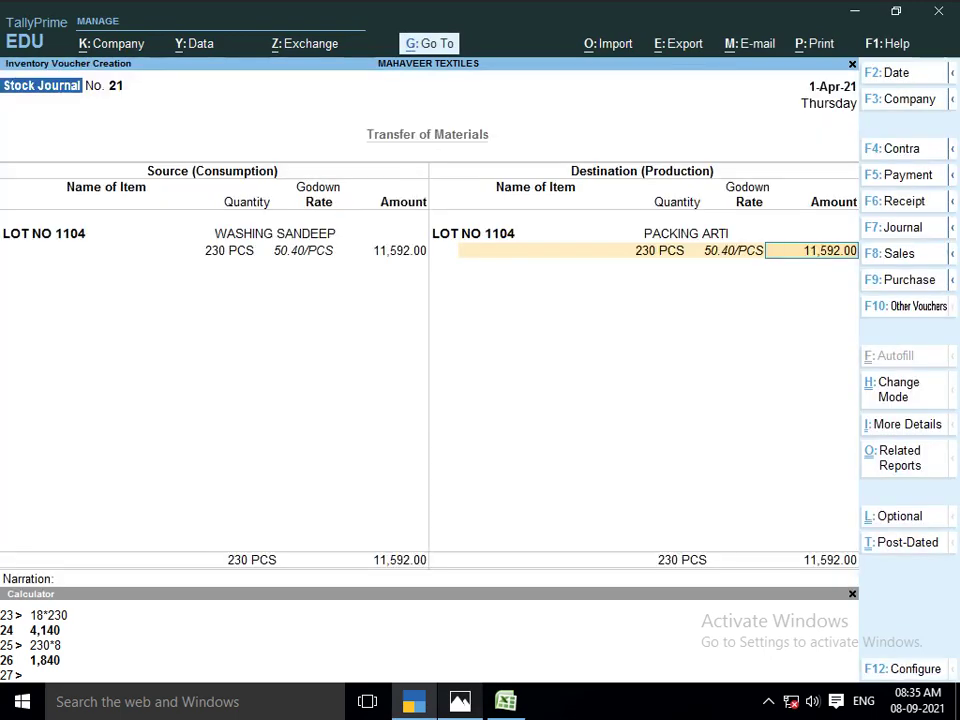
Calculate the packing charge 230*5 = 1,150 in the Calculator
key("alt")
key("alt")
key("ctrl+n")
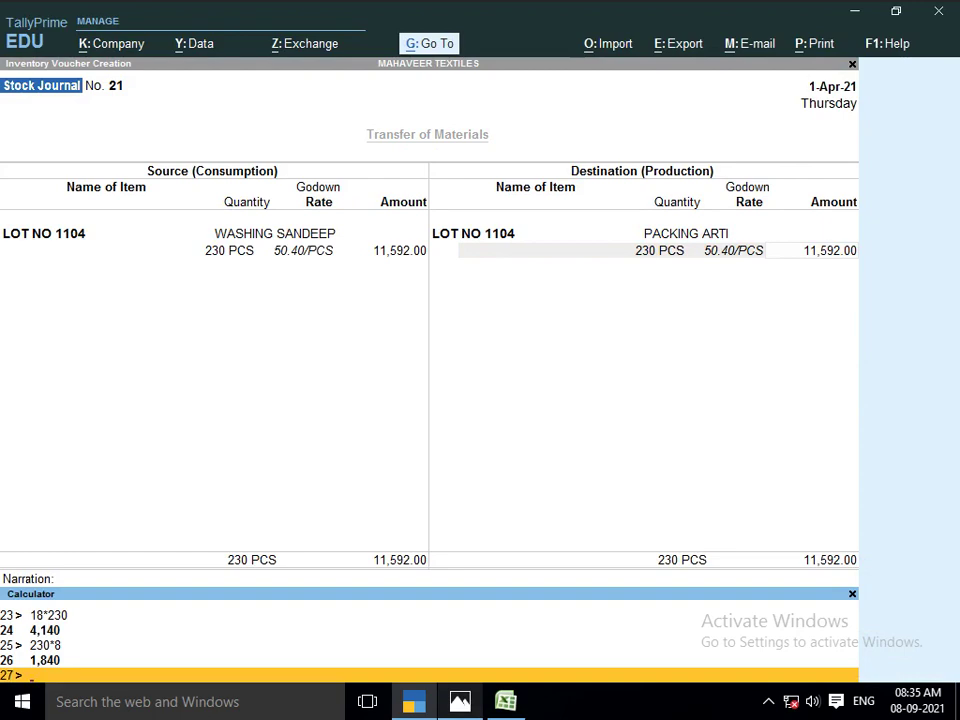
type("230*")
key("alt+Tab")
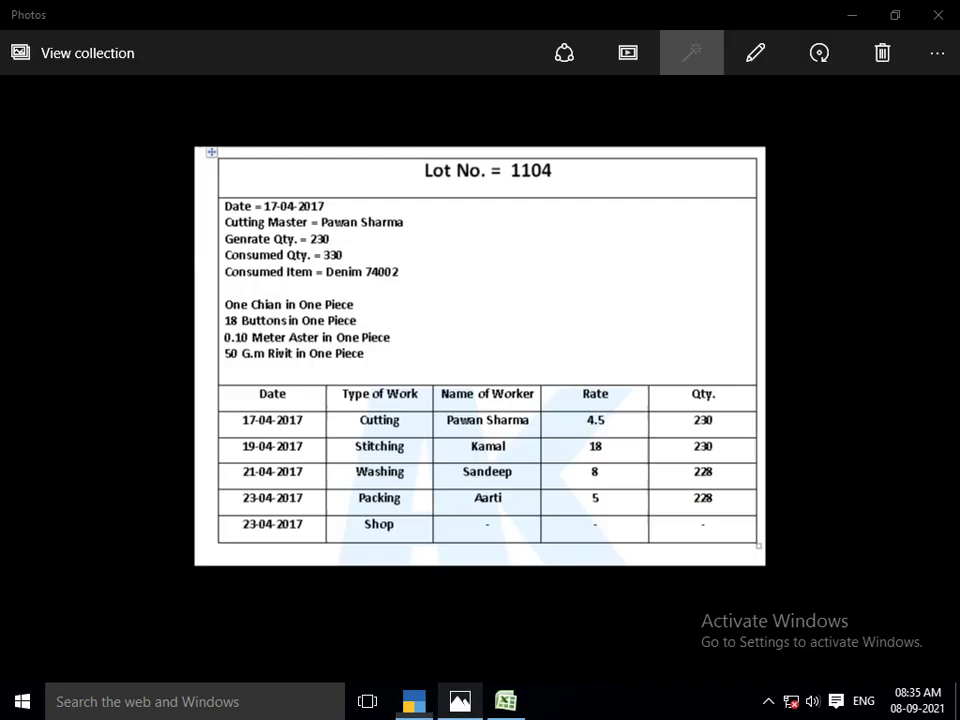
key("alt+Tab")
type("5")
key("Return")
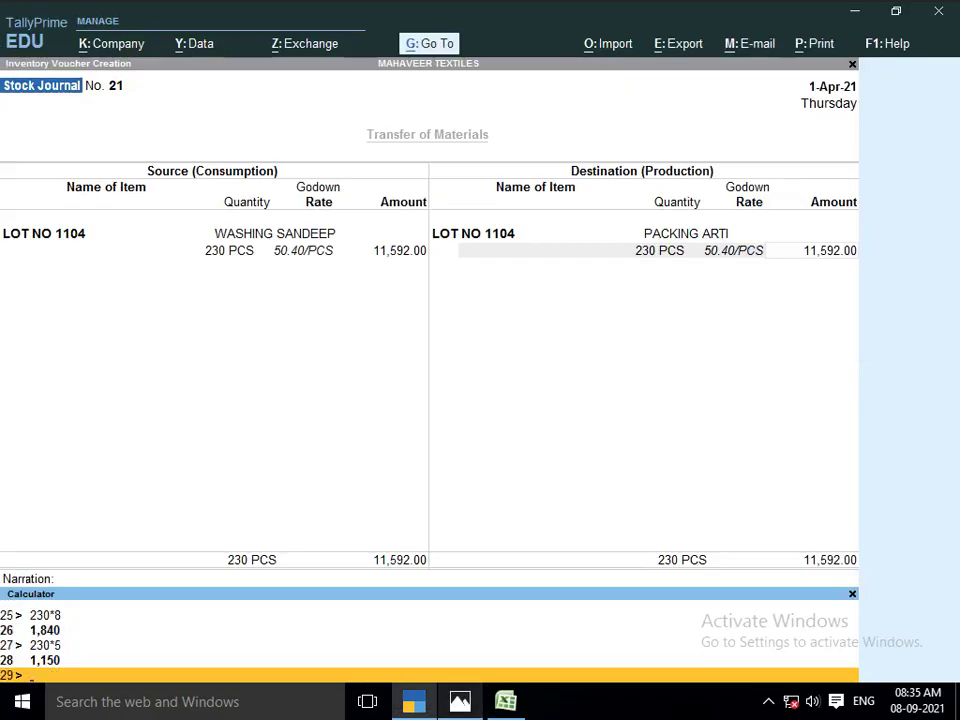
key("ctrl+n")
Add a 1,150 JOB WORK A/C cost, raising LOT NO 1104's total to 12,742.00
key("Return")
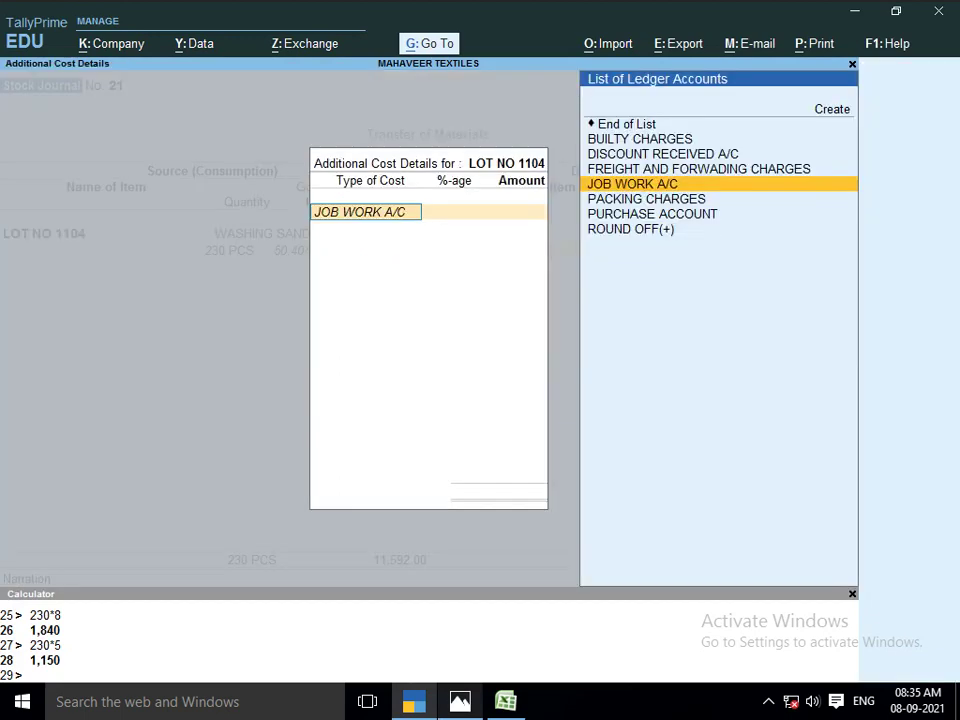
key("Return")
key("Return")
type("1,15")
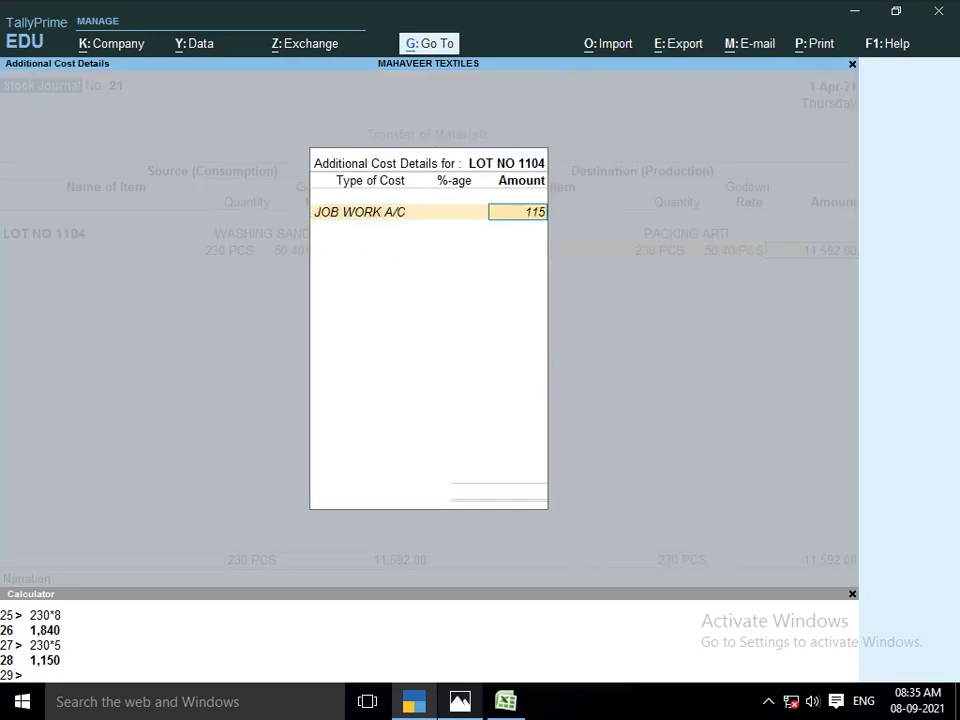
type("0")
key("Return")
key("Return")
key("Return")
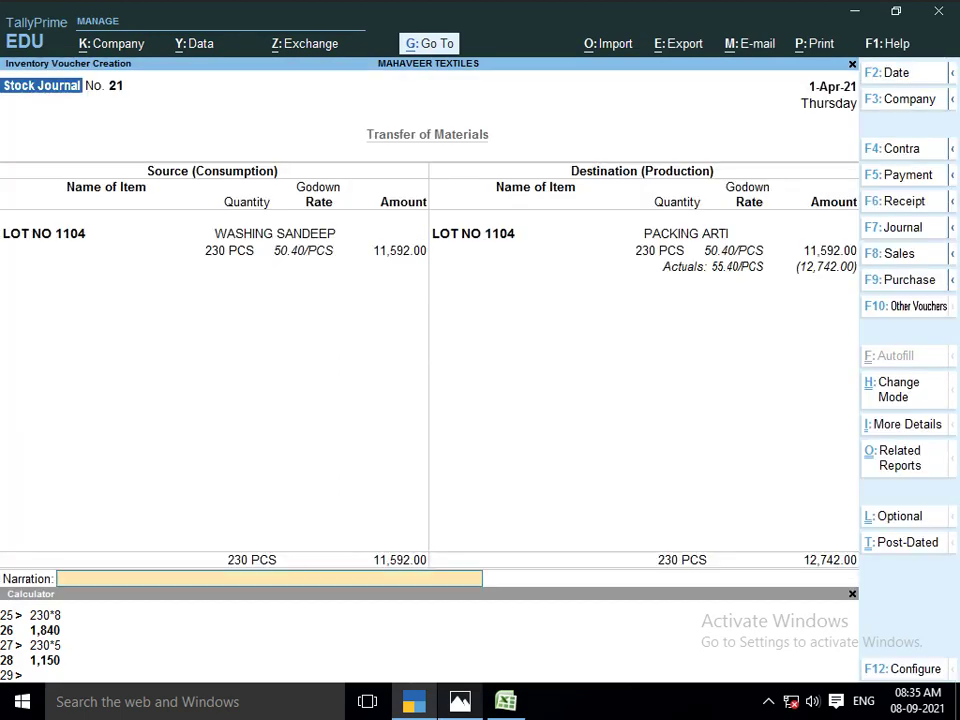
key("Return")
key("Return")
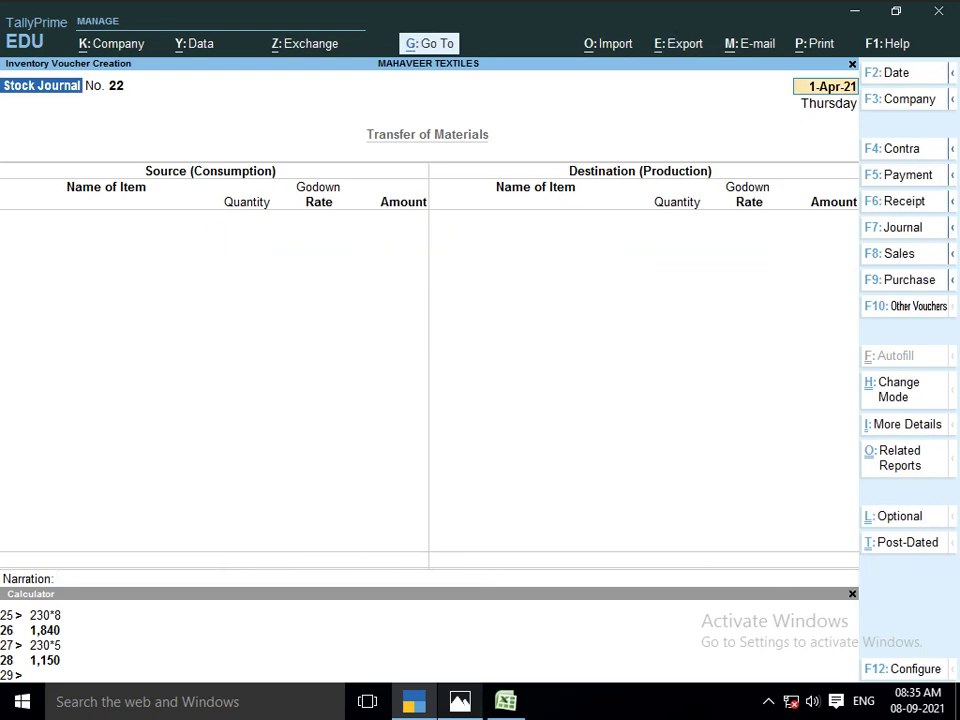
Take 230 PCS of LOT NO 1104 from PACKING ARTI as the source
type("LOT")
key("Down")
key("Down")
key("Down")
key("Down")
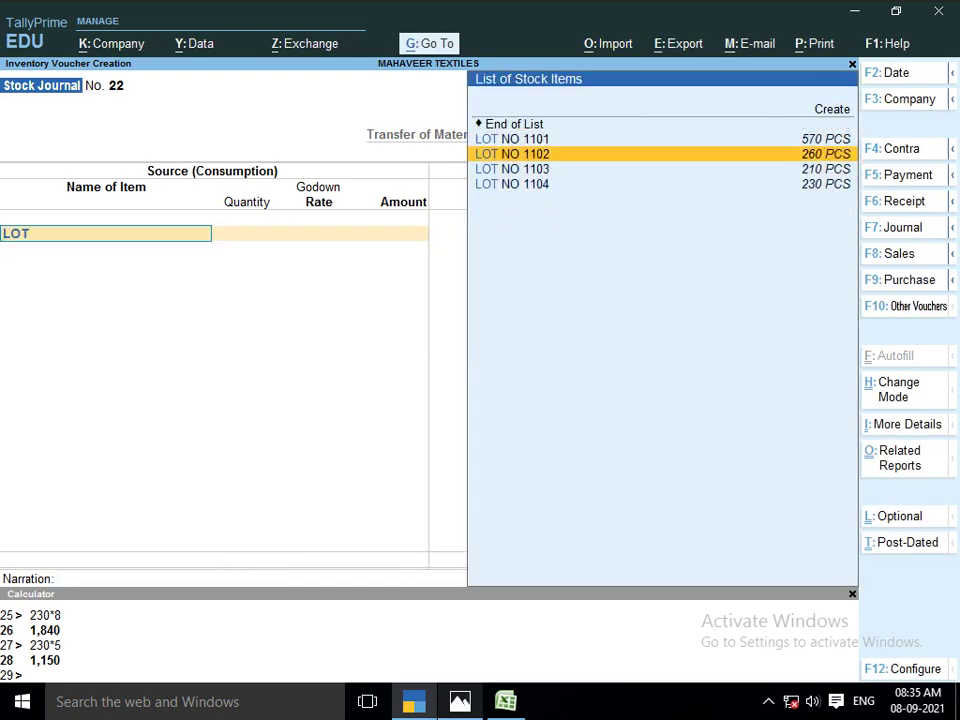
key("Return")
key("Return")
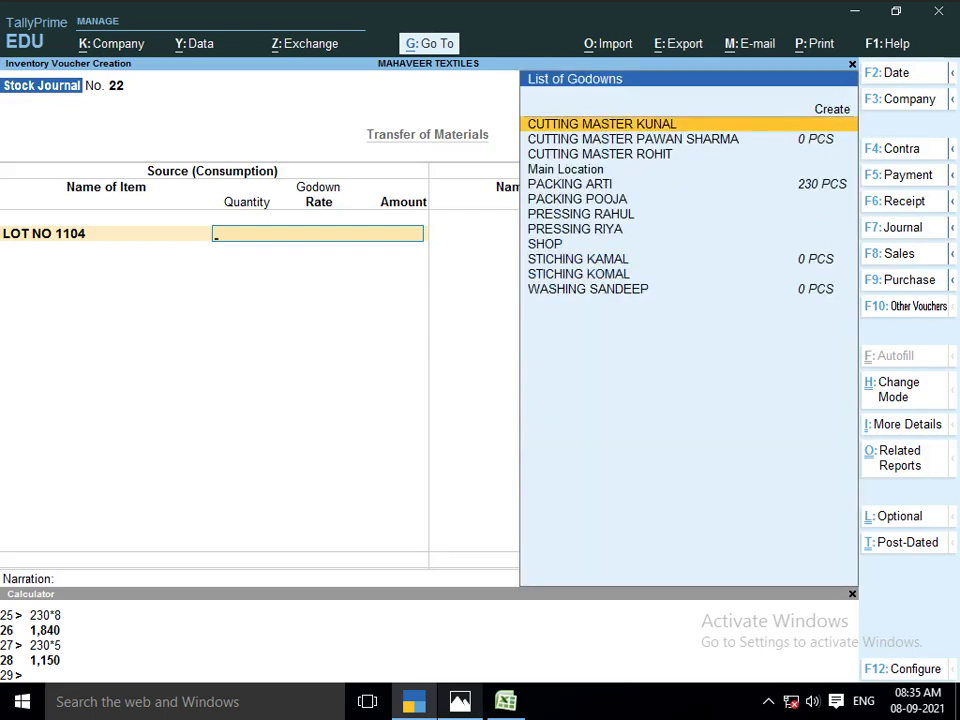
type("PA")
key("Down")
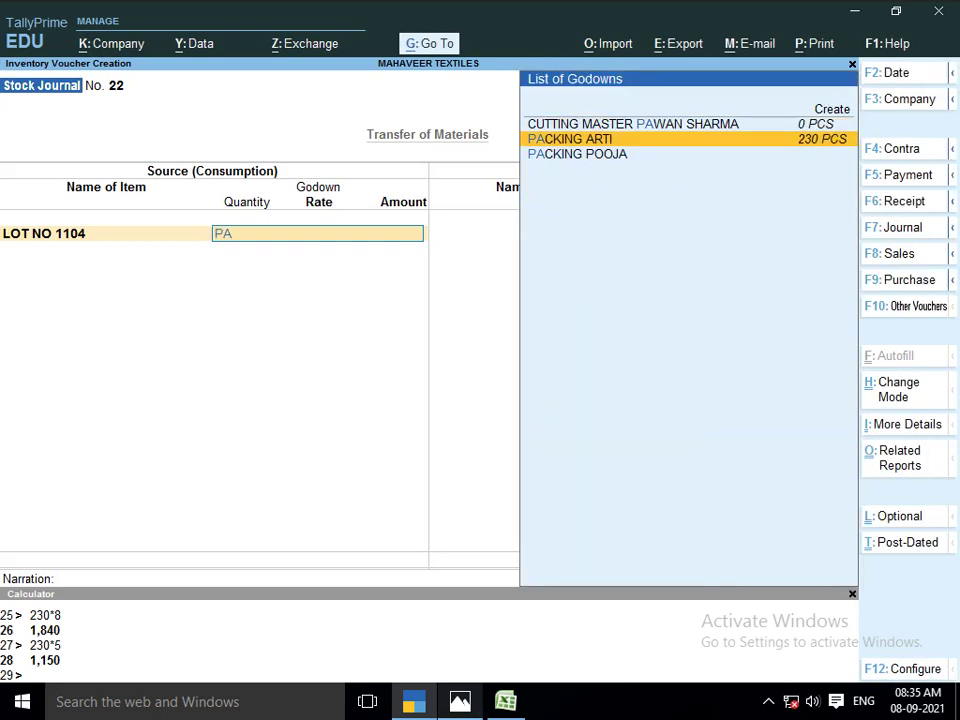
key("Return")
type("230")
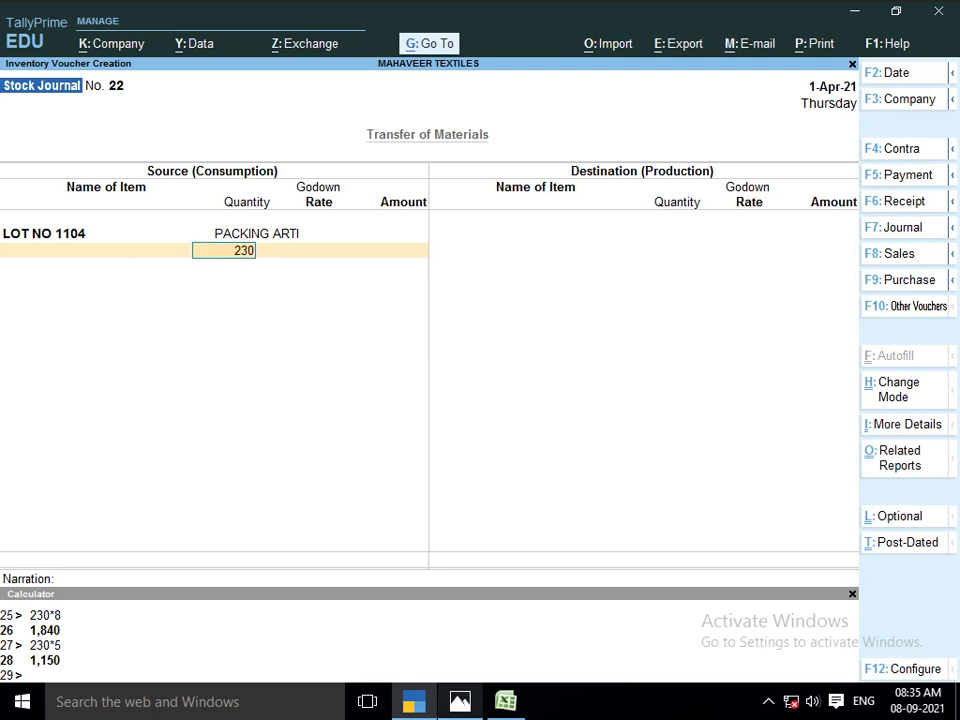
key("Return")
key("Return")
key("Return")
key("Return")
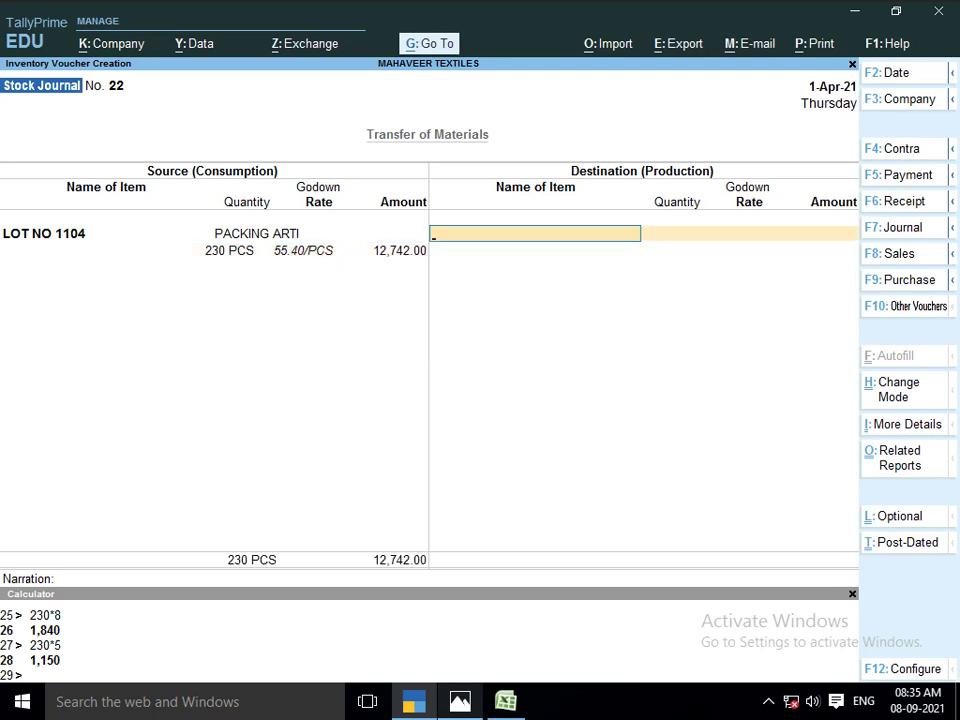
Send the 230 PCS to SHOP at 55.40 per piece (12,742.00) with no additional cost
type("P")
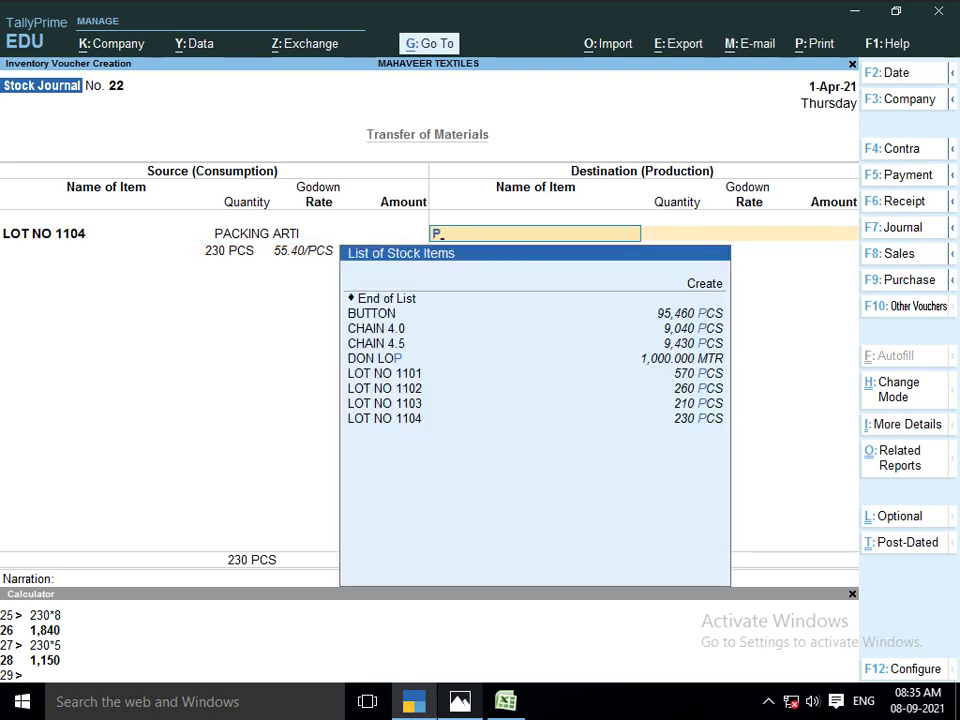
key("BackSpace")
type("LOT")
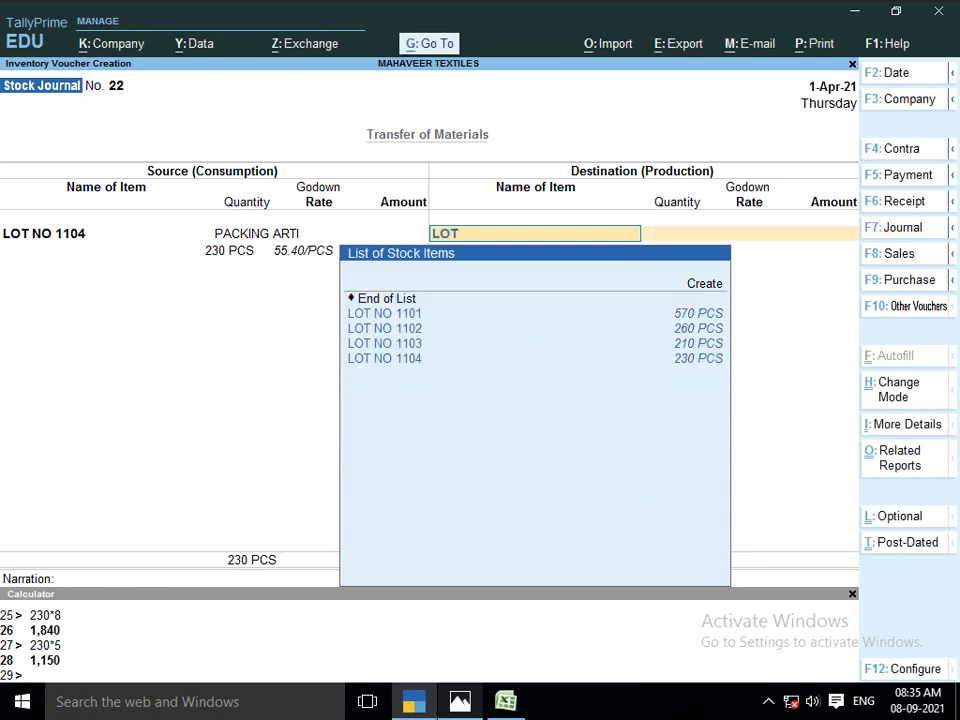
key("Down")
key("Down")
key("Down")
key("Down")
key("Return")
key("Return")
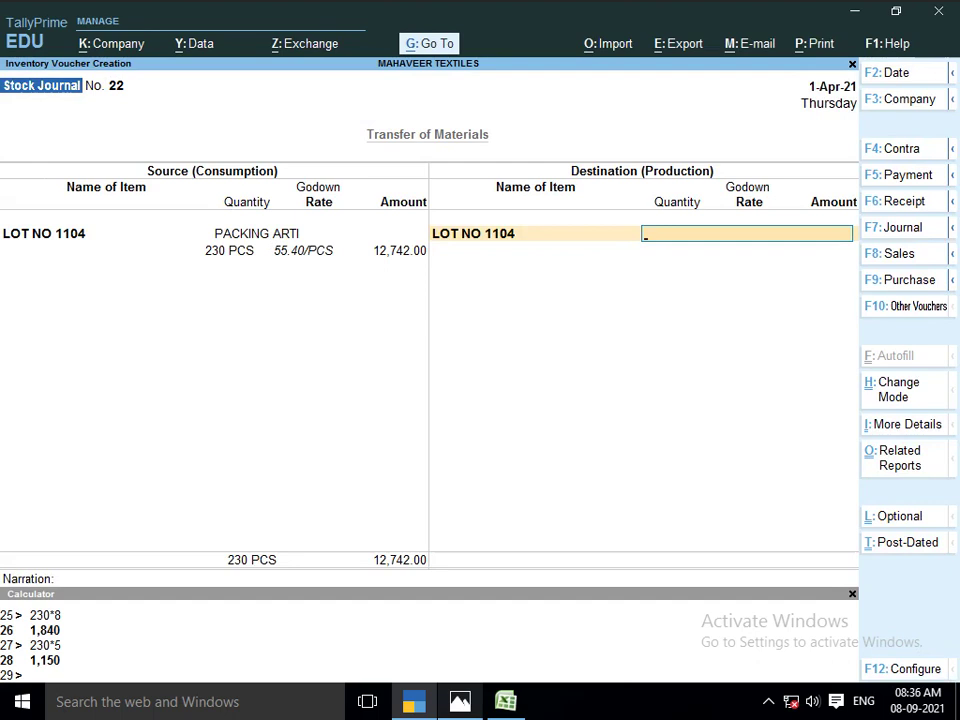
type("SHOP")
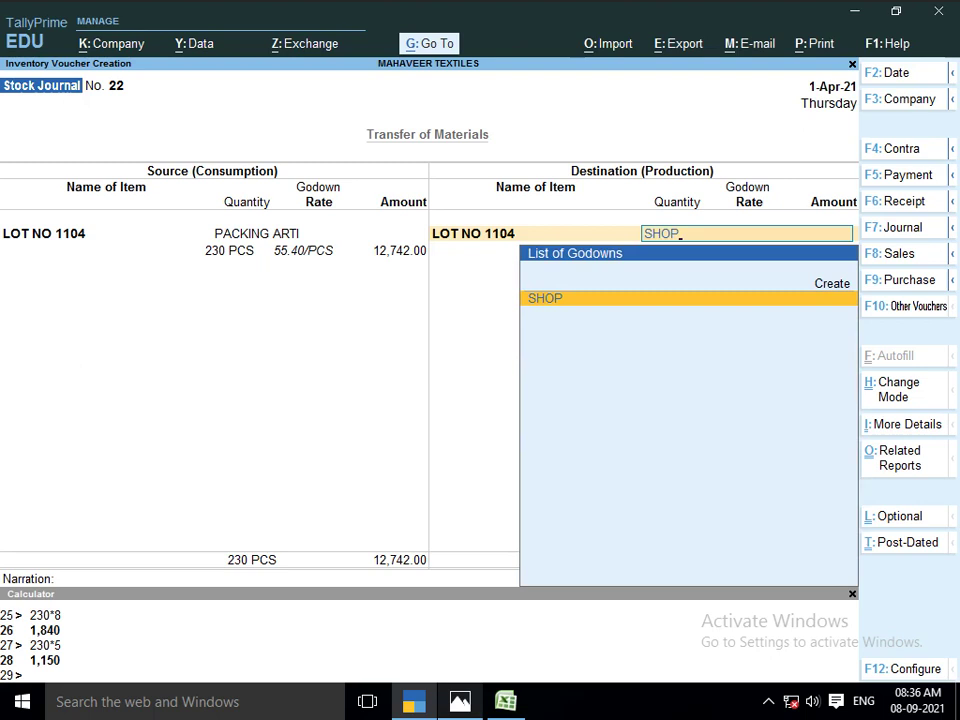
key("Return")
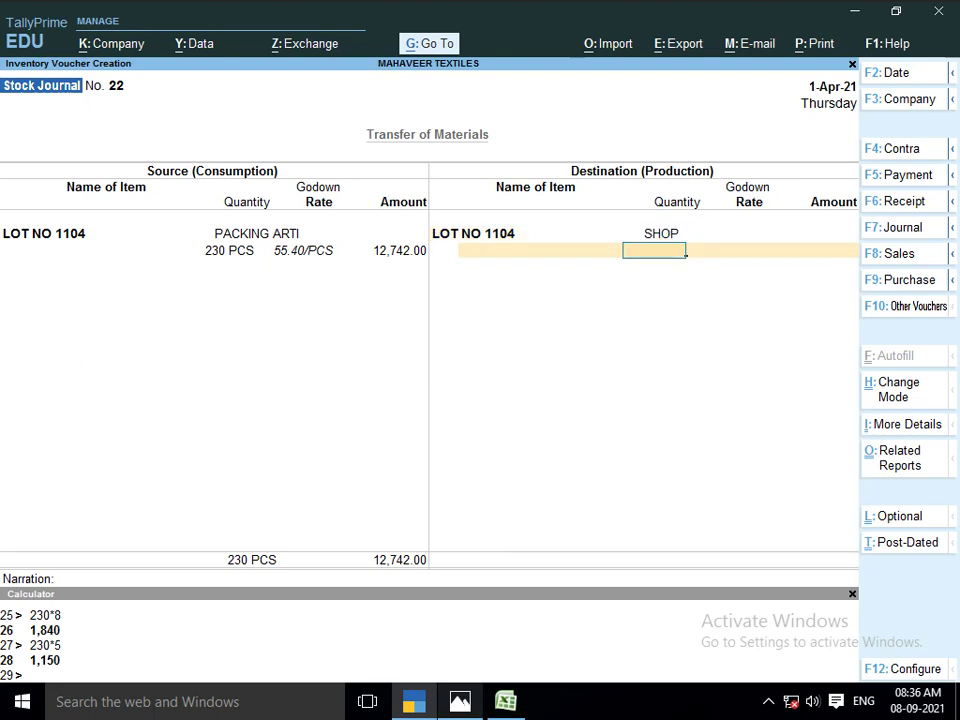
type("230")
key("Return")
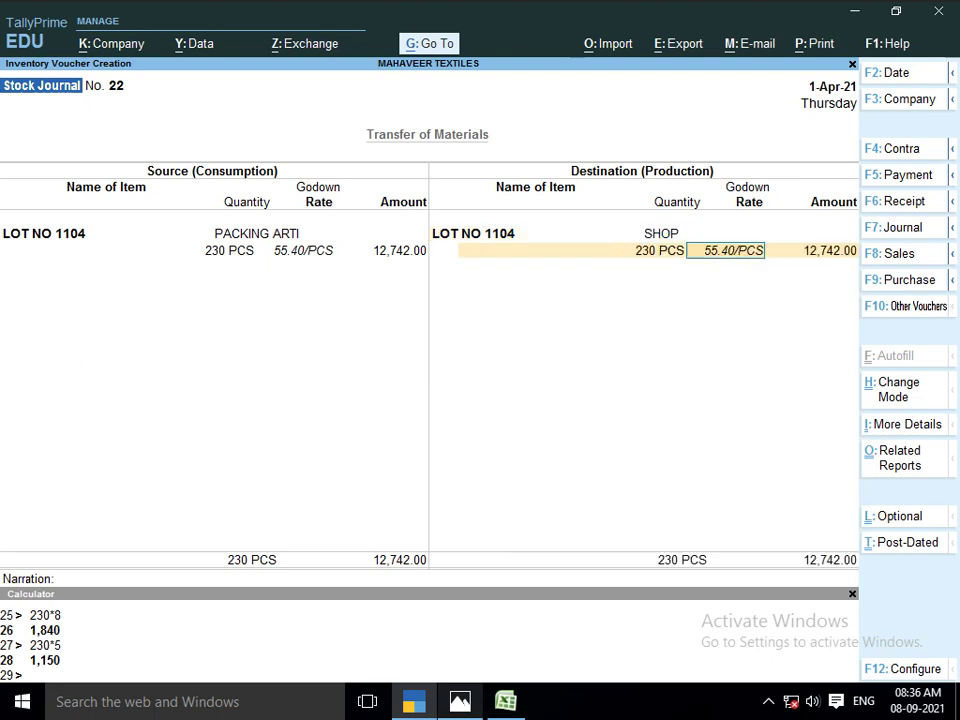
key("Return")
key("Return")
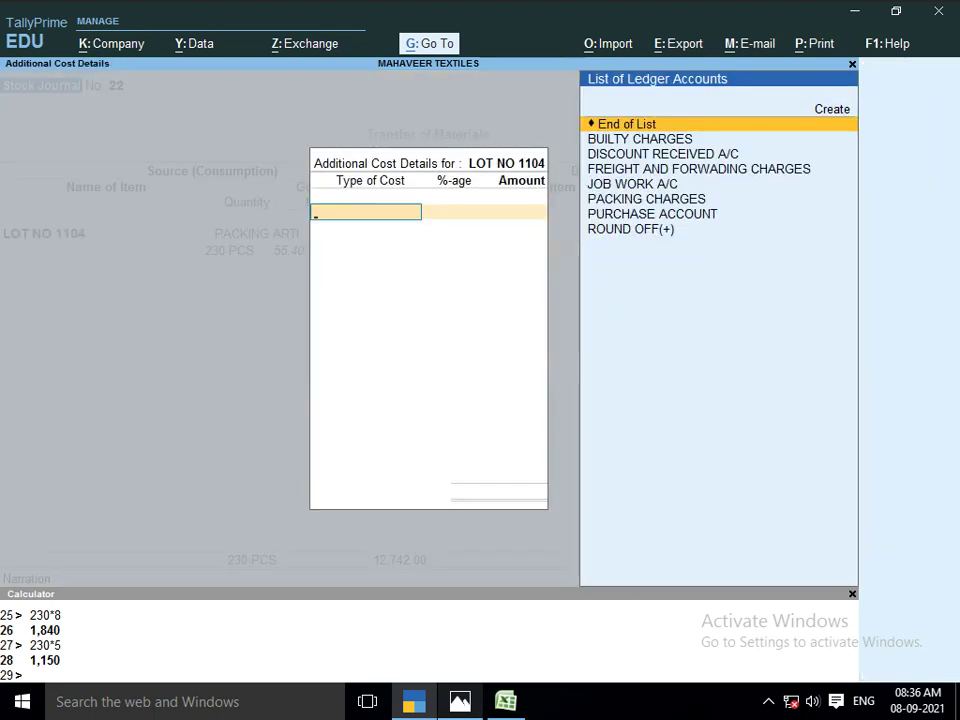
key("Return")
key("Return")
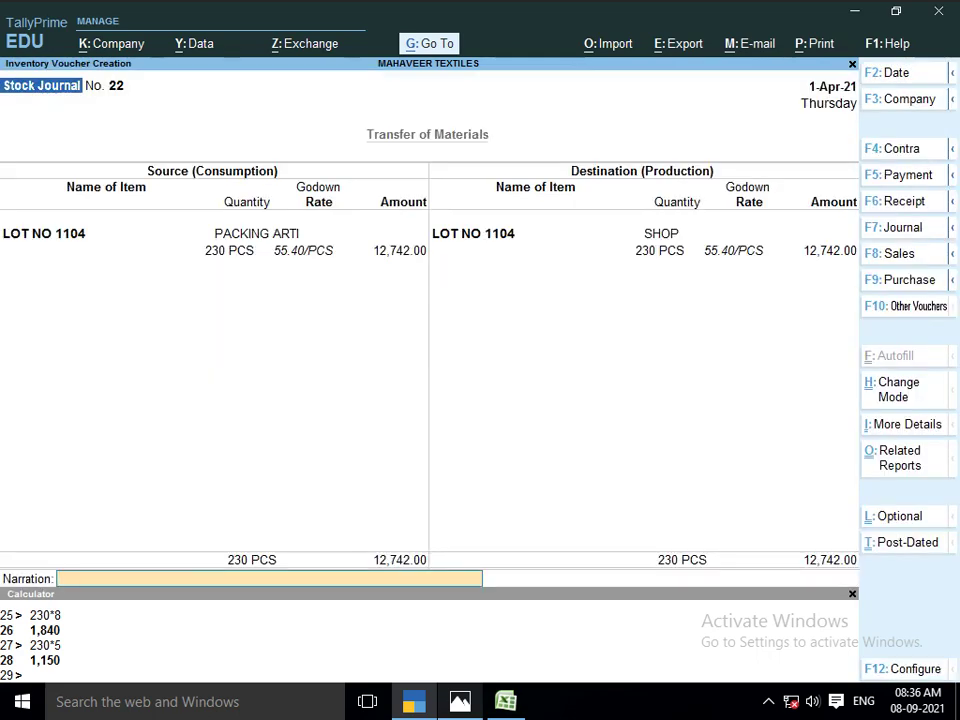
key("Return")
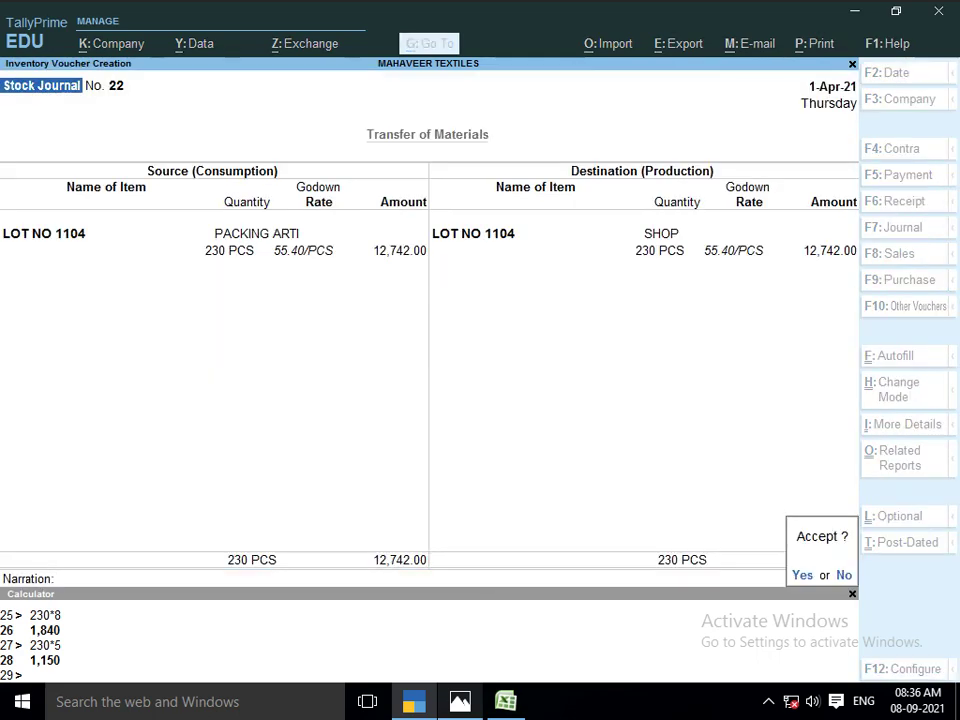
key("Return")
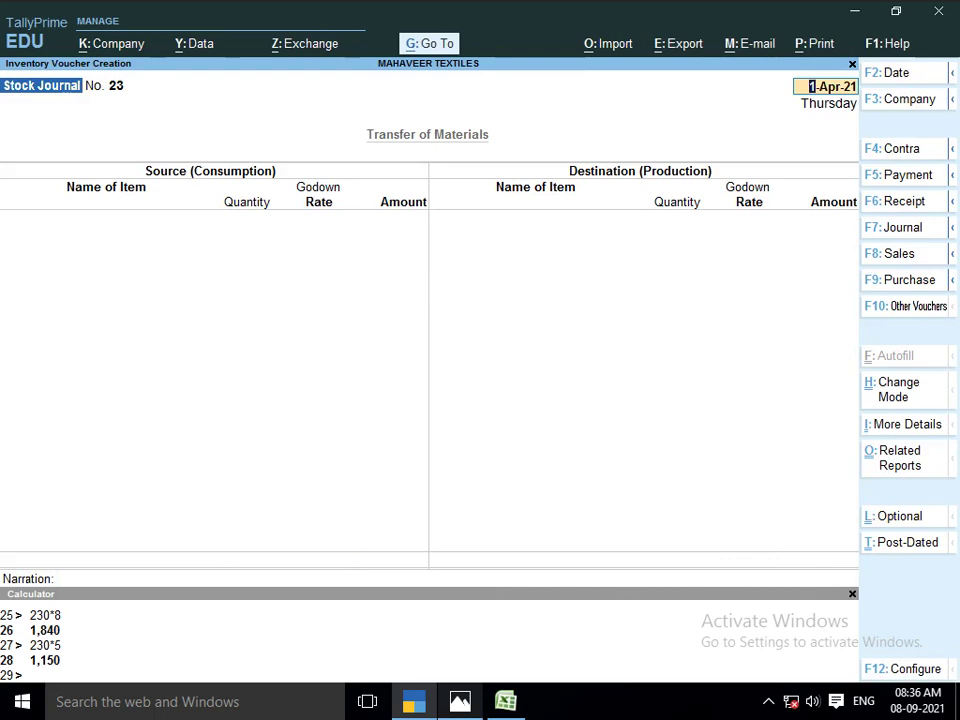
Quit voucher entry and open the Stock Summary report
key("F1")
key("Escape")
key("Escape")
key("Return")
key("Down")
key("Down")
key("Down")
key("Down")
key("Down")
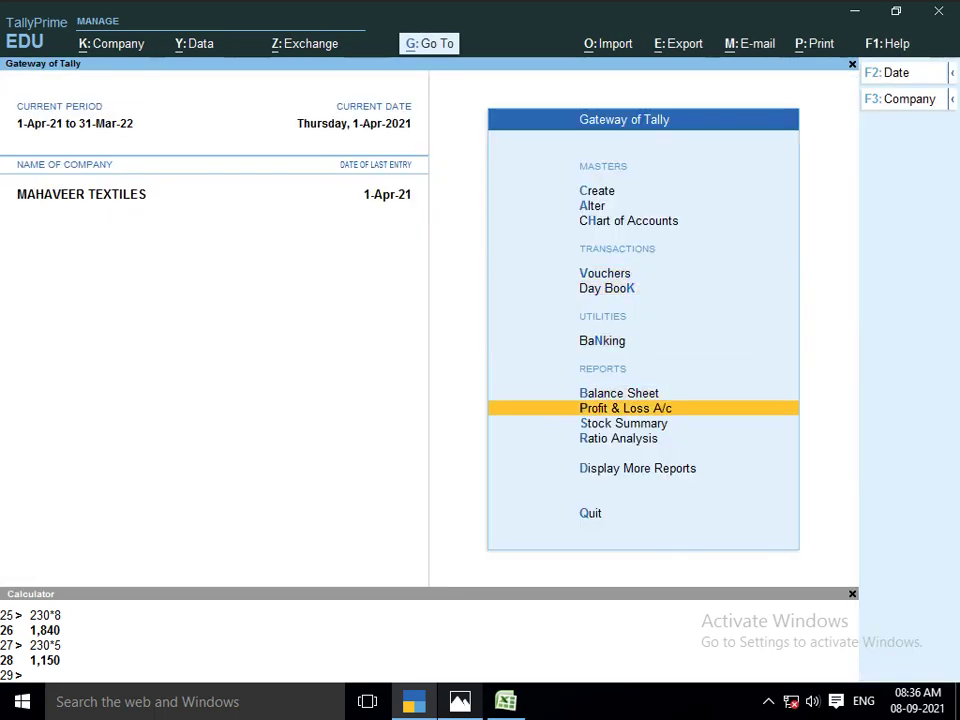
key("Up")
key("Down")
key("Return")
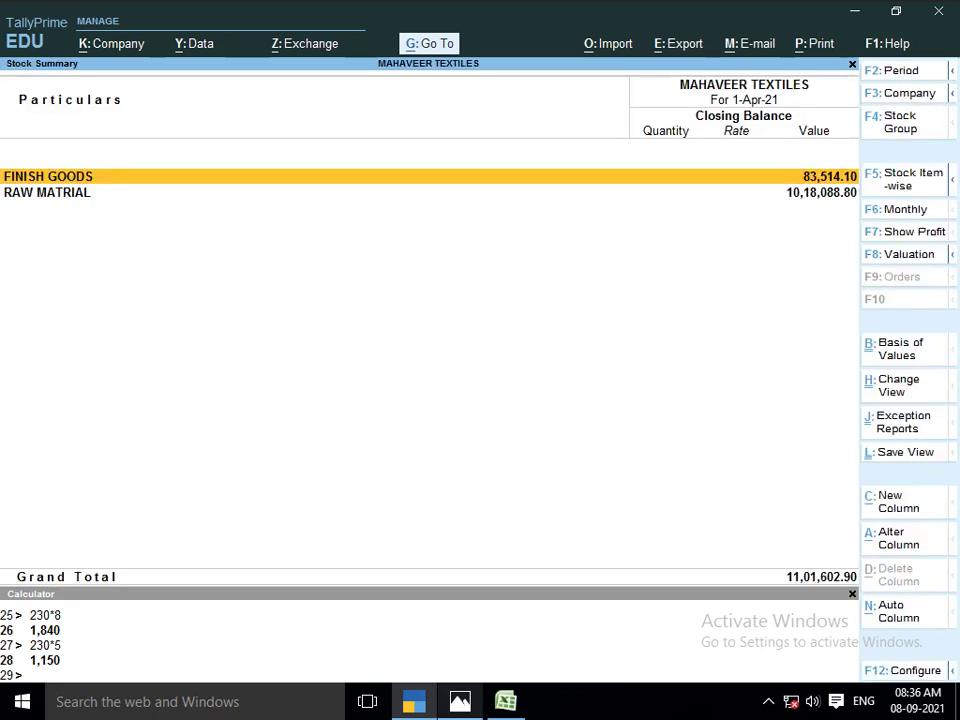
Drill into FINISH GOODS and review closing values of LOT NO 1101 through 1104
key("Return")
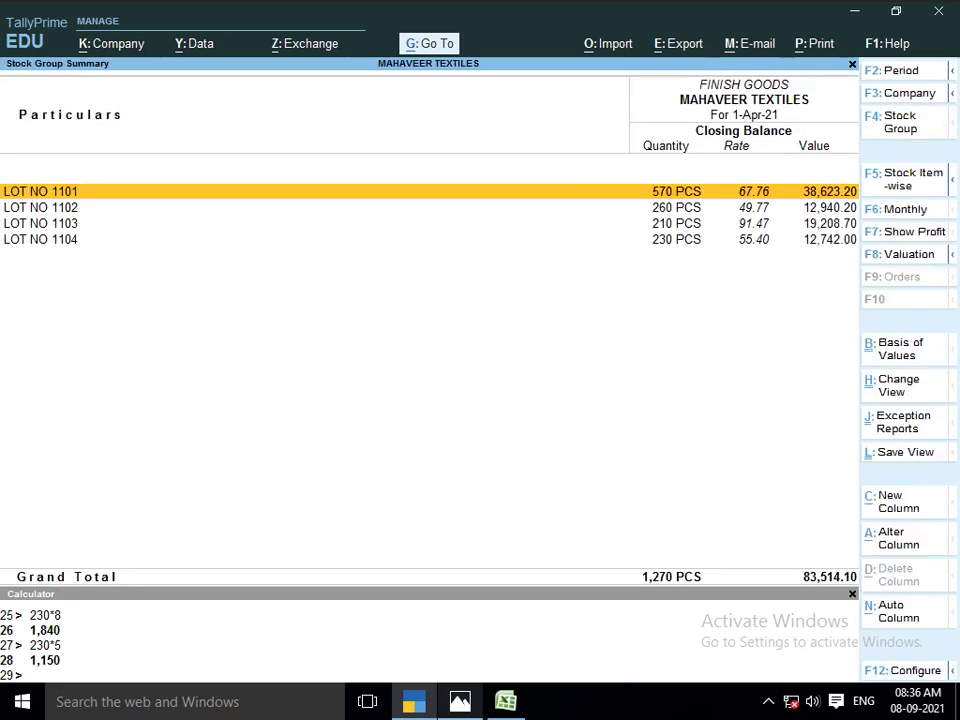
key("Down")
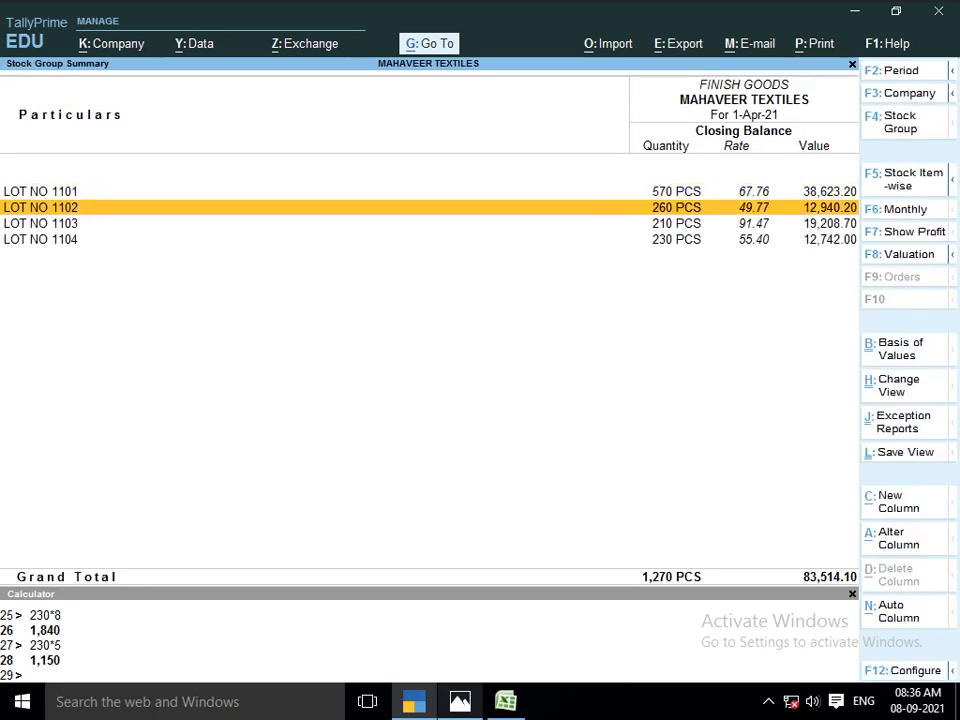
key("Up")
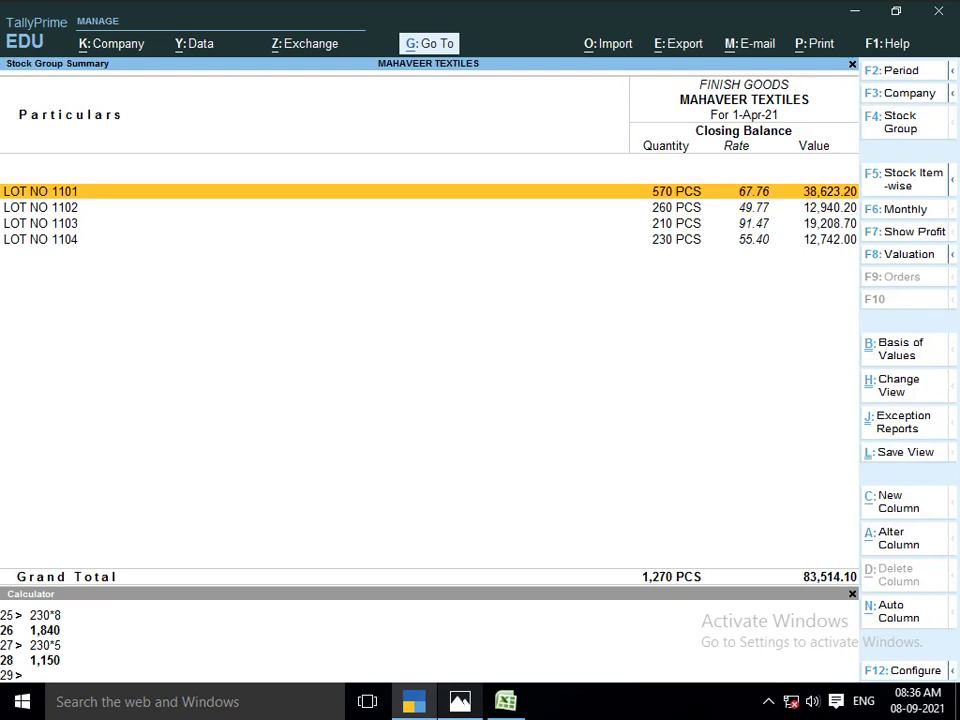
key("Down")
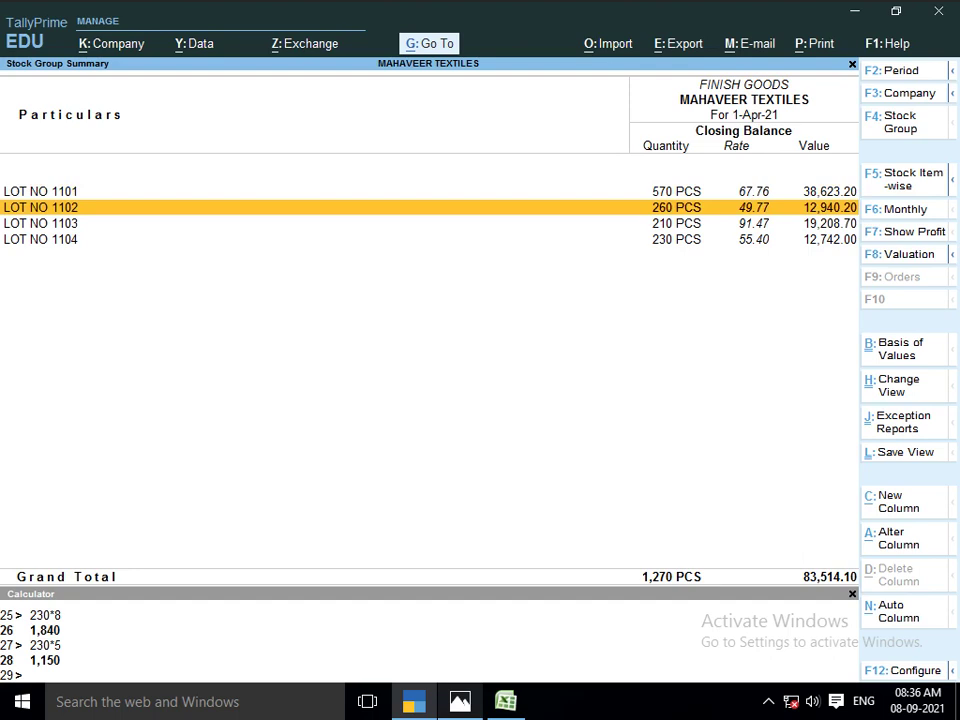
key("Down")
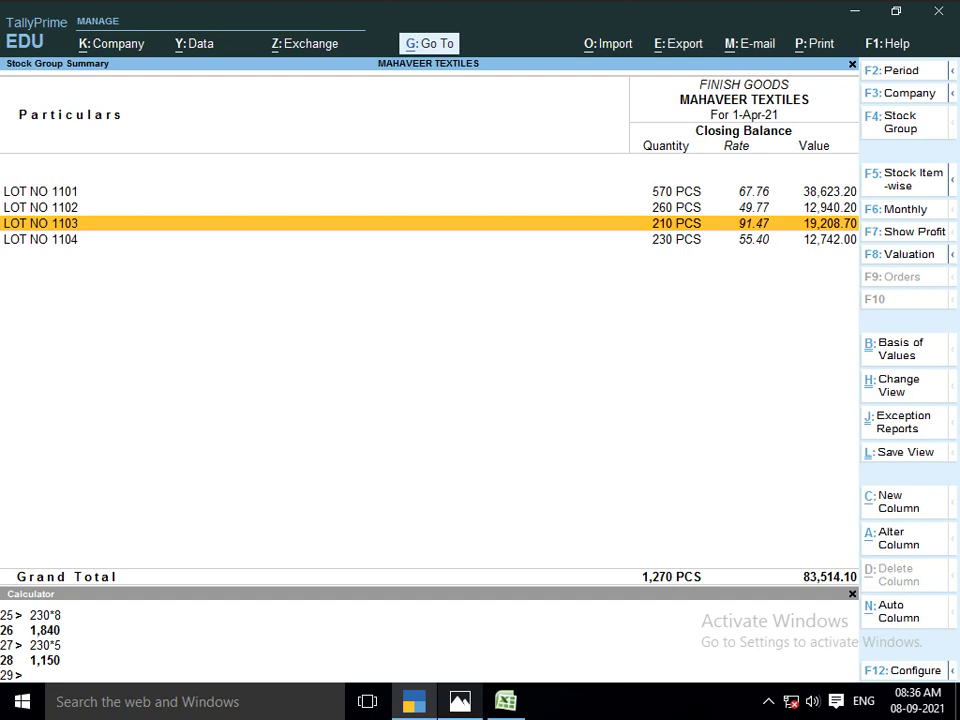
key("Down")
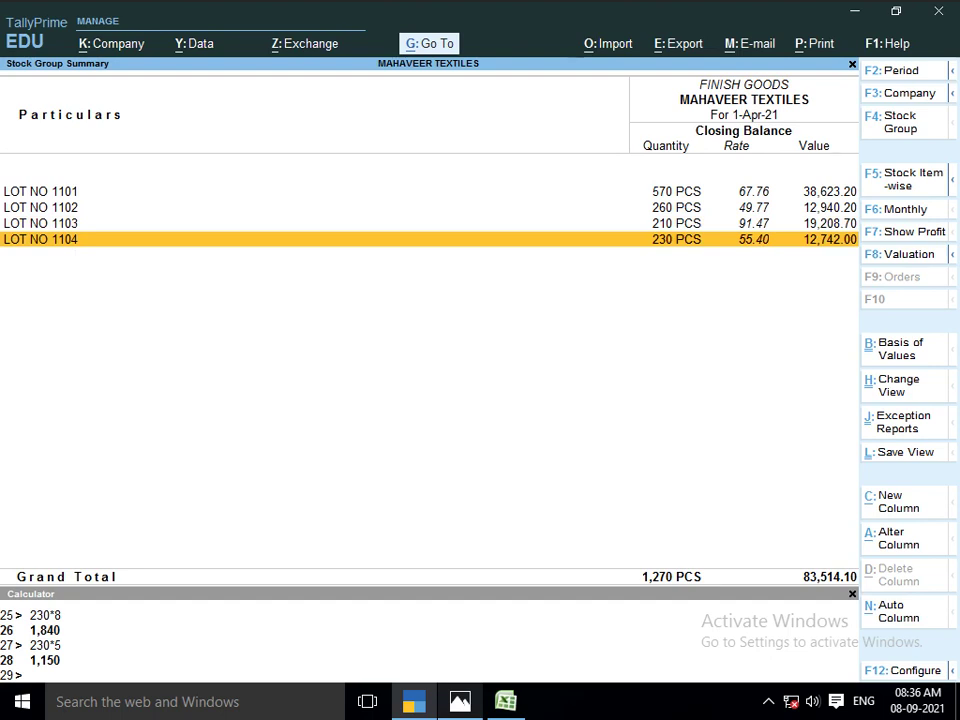
Close the stock summary and open the JOB WORK A/C ledger vouchers report
key("Escape")
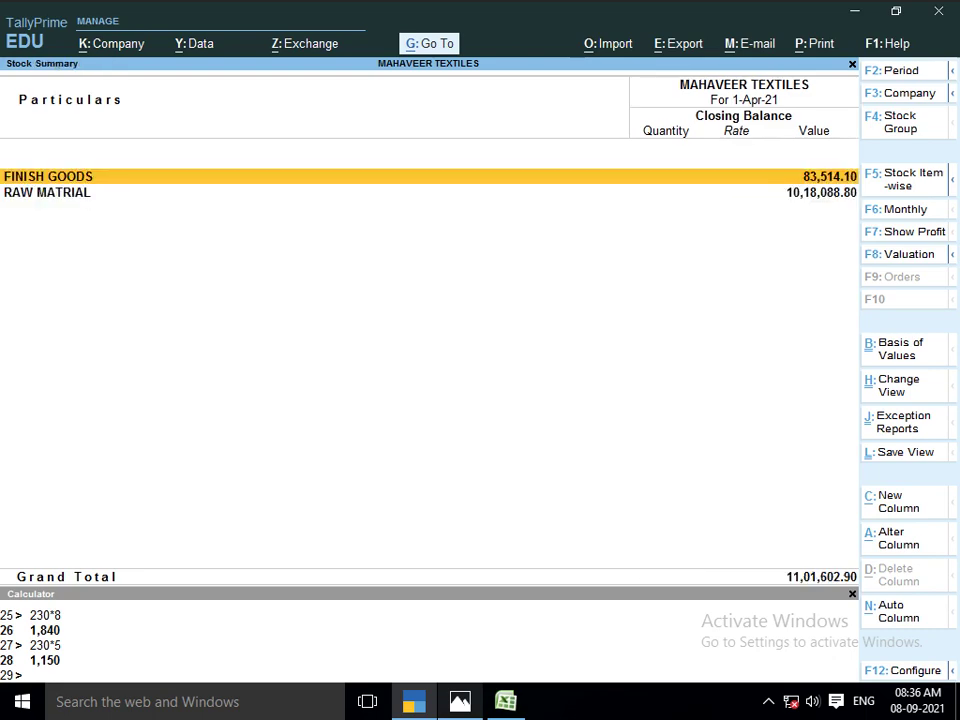
key("Escape")
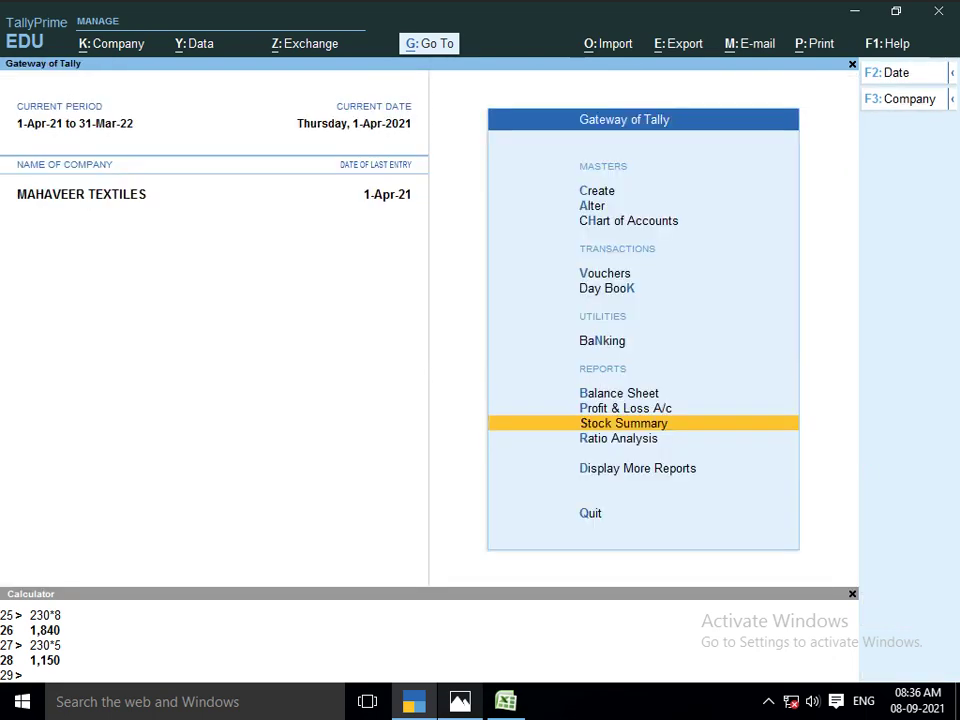
key("alt")
key("alt+g")
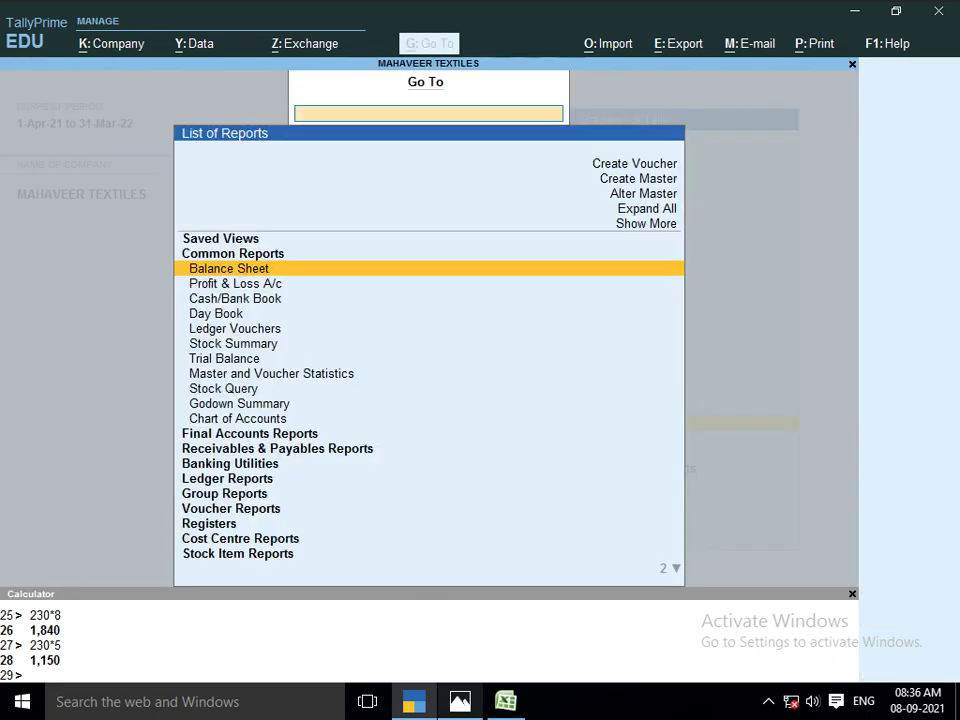
key("Down")
key("Down")
key("Down")
key("Down")
key("Return")
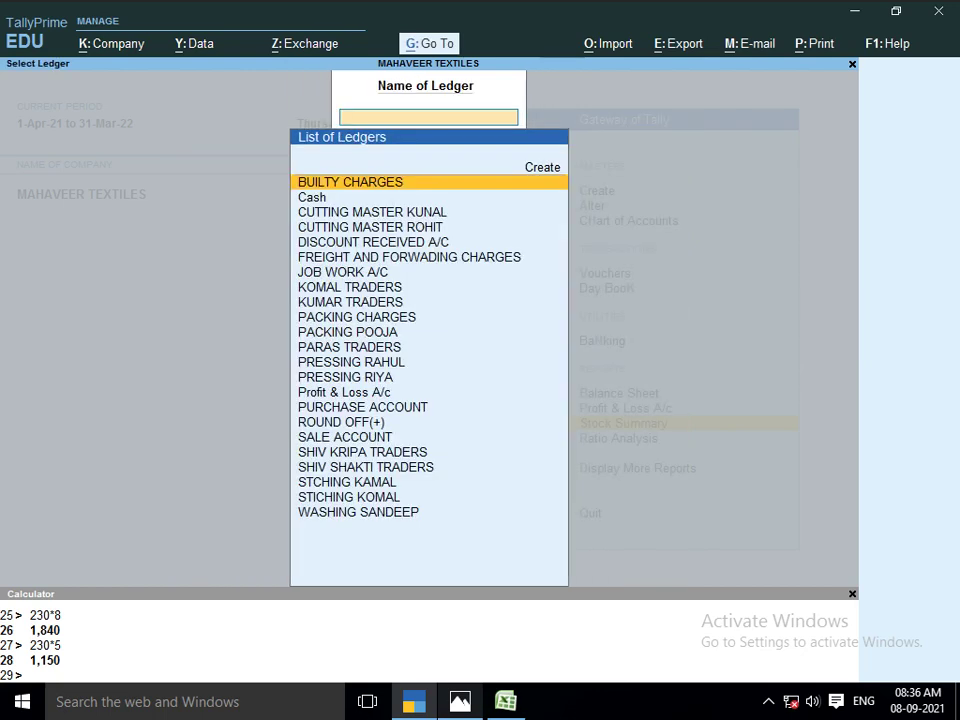
type("jo")
key("Return")
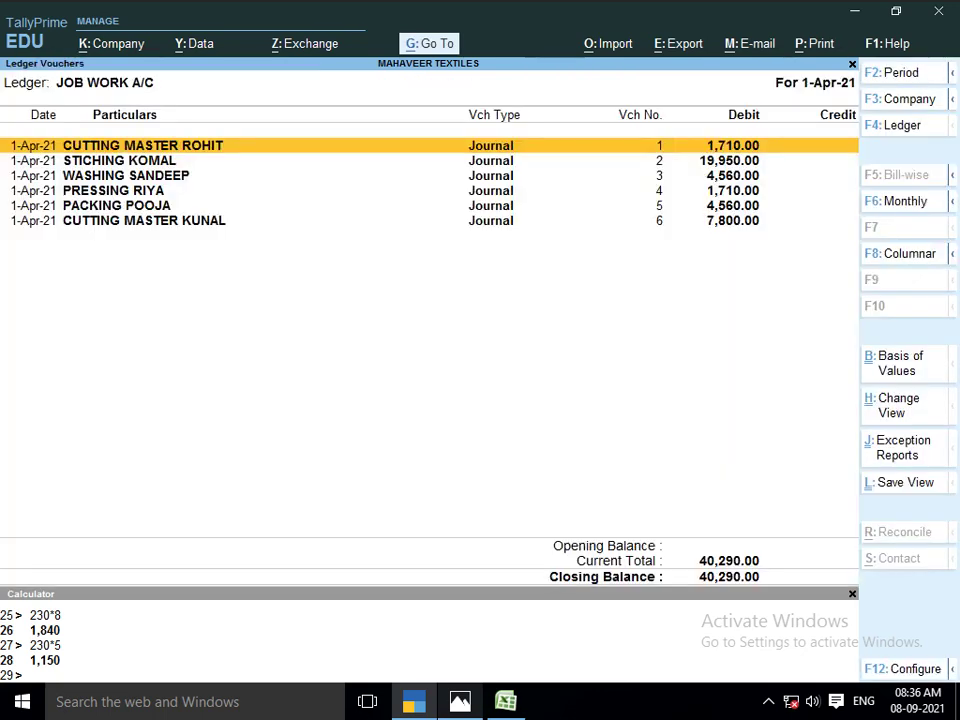
Review journal voucher No. 6, quit it without saving, and return to the Gateway
key("Down")
key("Down")
key("Down")
key("Down")
key("Down")
key("Return")
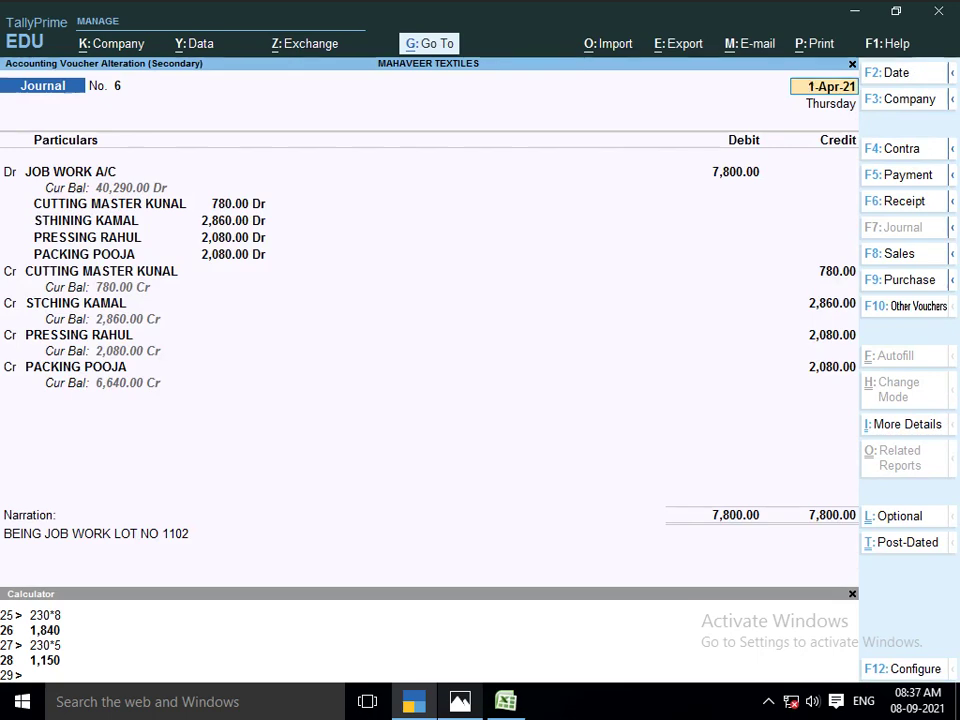
key("BackSpace")
key("Escape")
key("y")
key("Escape")
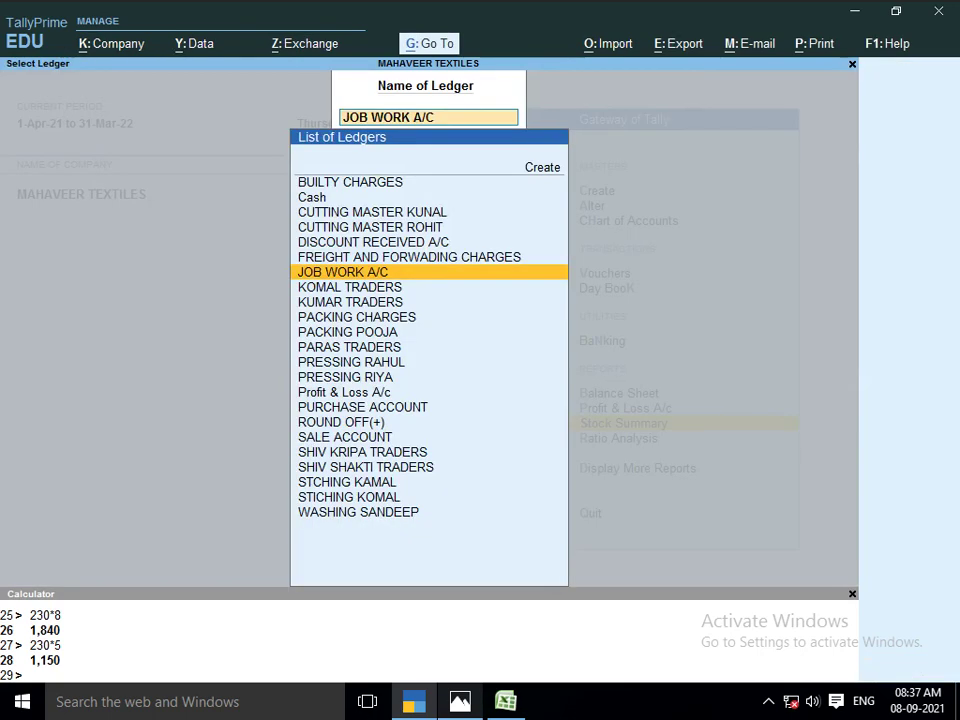
key("BackSpace")
key("Escape")
Start a new journal voucher with JOB WORK A/C as the debit ledger
key("Up")
key("Up")
key("Up")
key("Up")
key("Up")
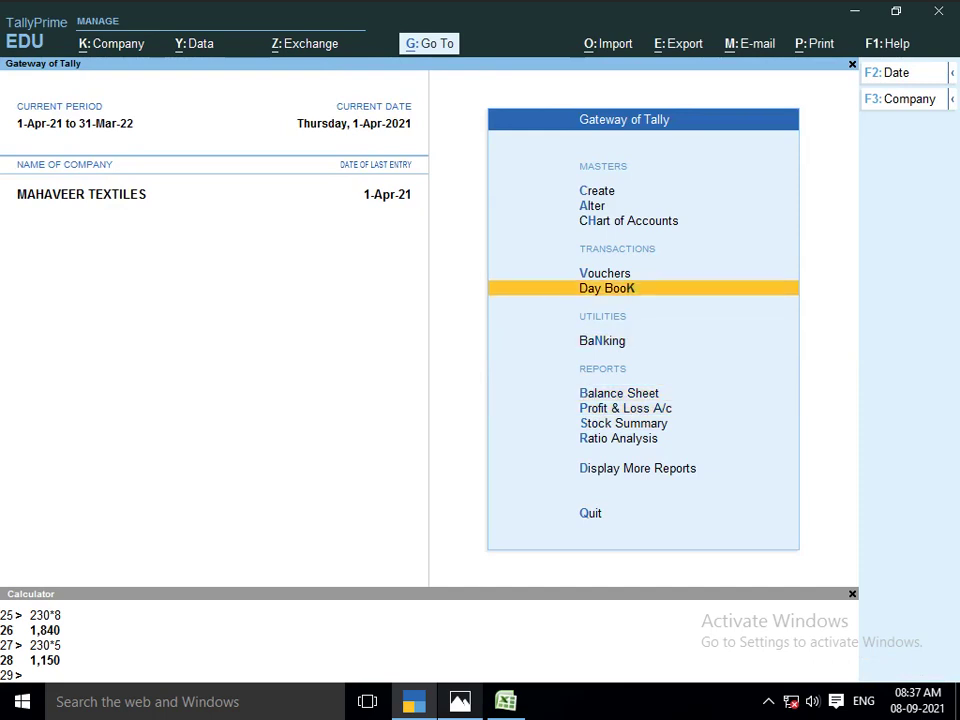
key("Return")
key("alt+F7")
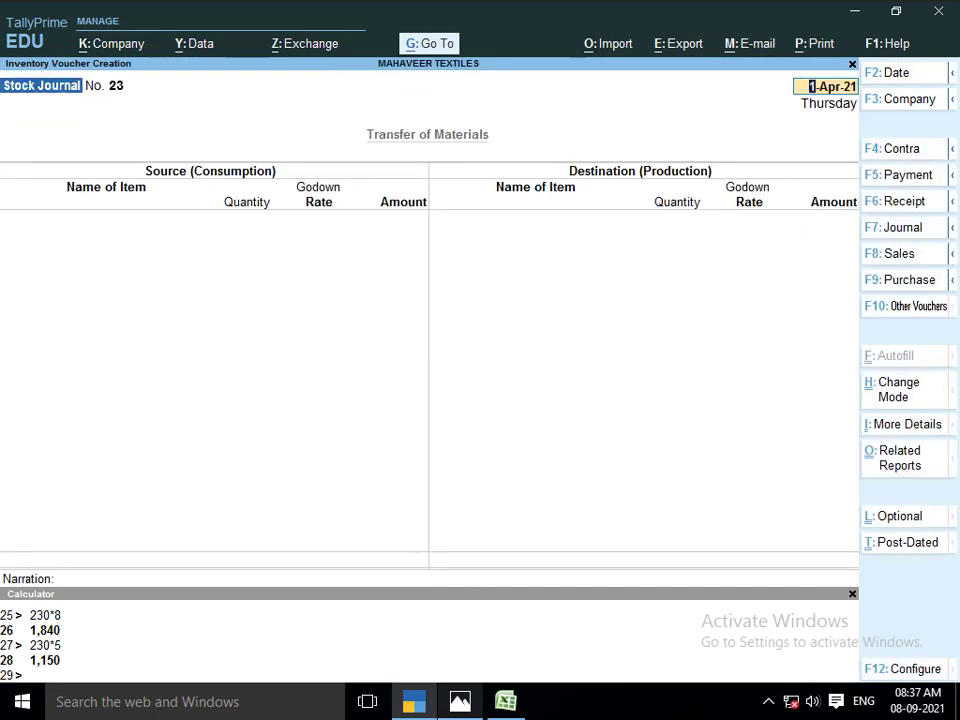
key("F7")
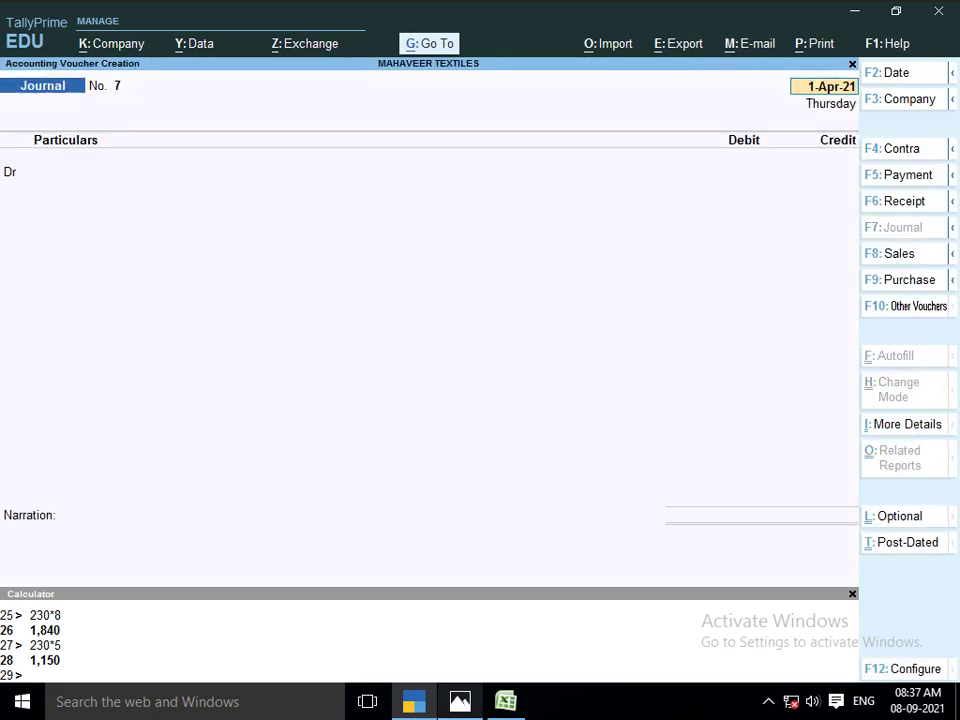
type("JOB")
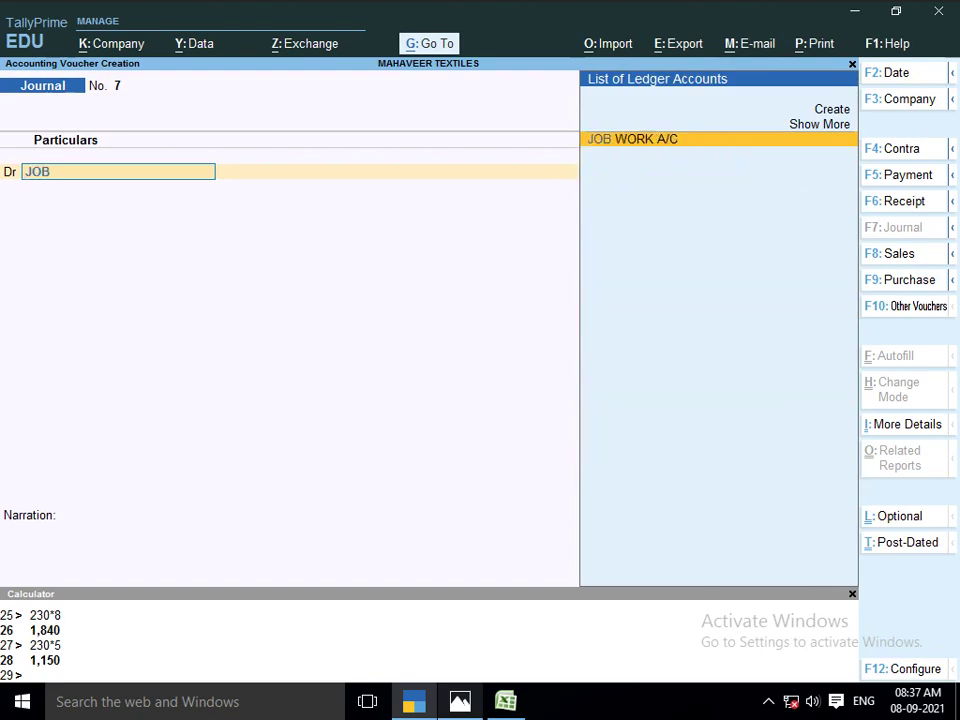
key("Return")
Check the Lot No 1103 sheet photo, then bring the Excel workbook forward
key("alt+Tab")
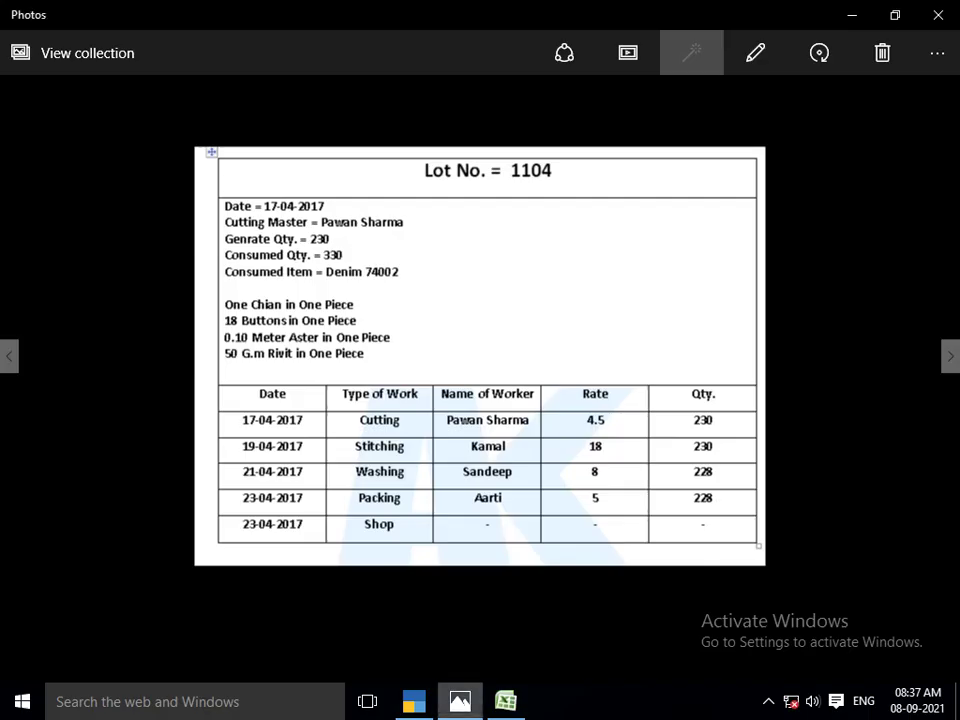
key("Left")
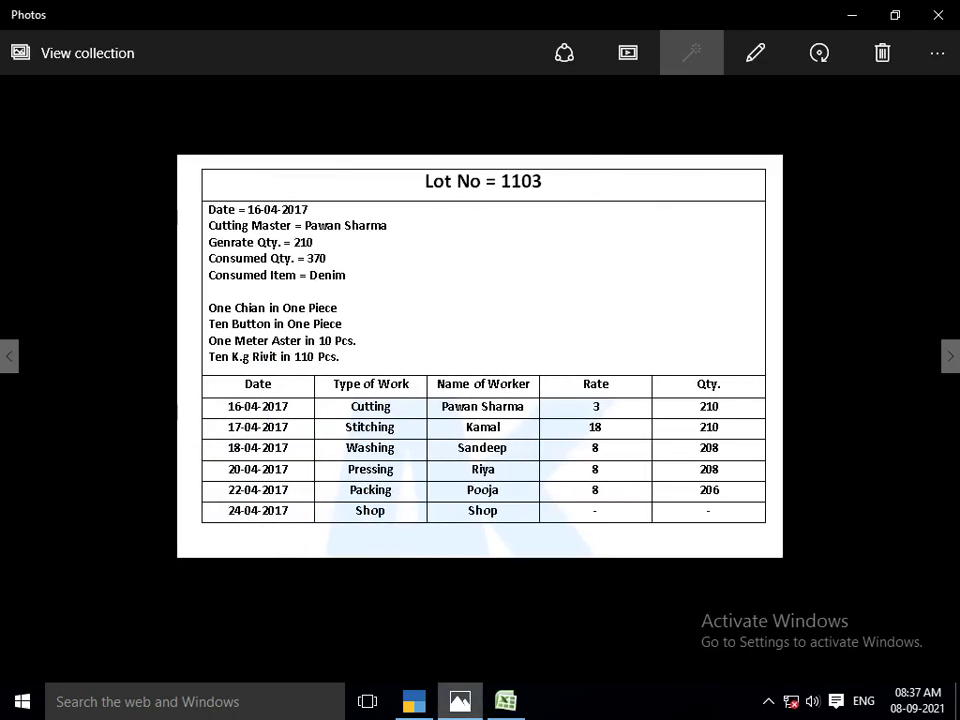
key("alt+Tab")
key("alt+Tab")
key("Down")
key("Down")
key("Down")
key("Down")
key("Down")
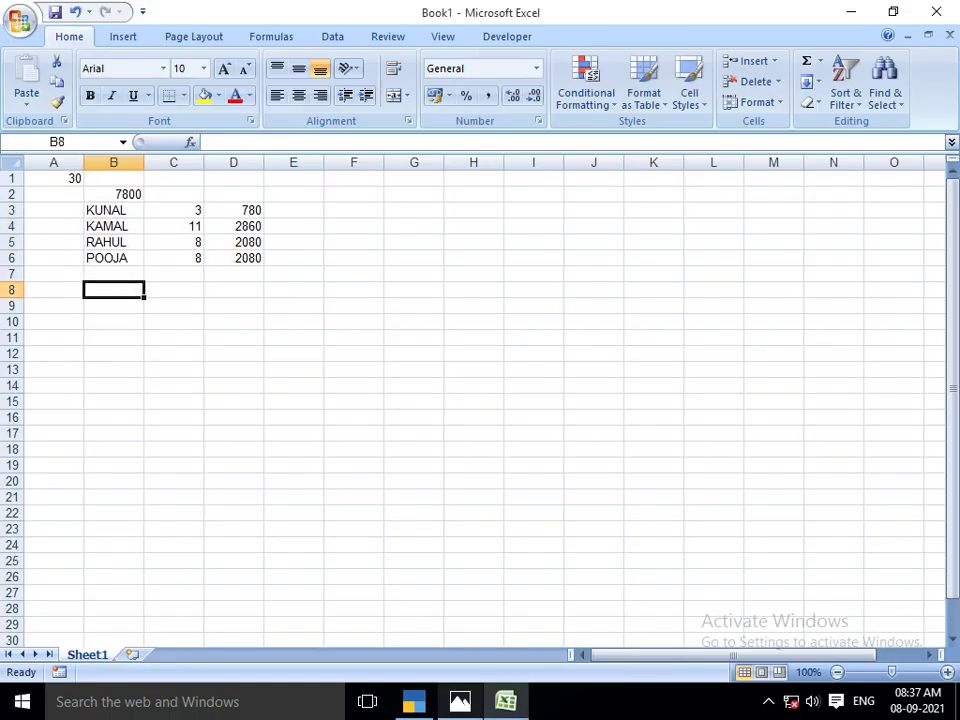
Enter =3+18+8+8+8 in B7 to total the lot 1103 rates as 45
key("Up")
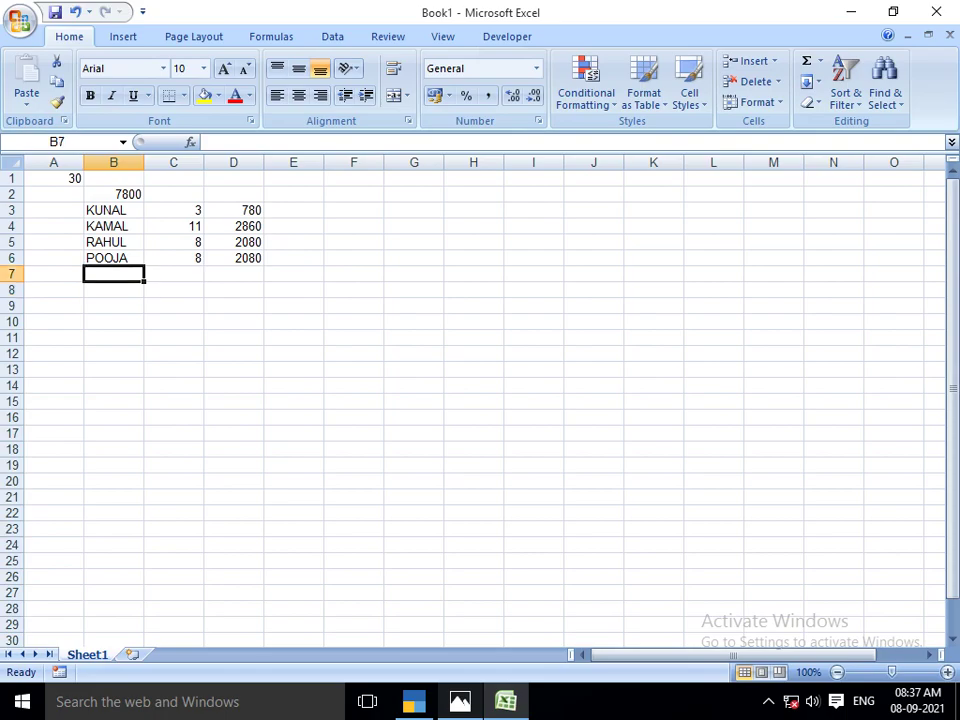
type("=")
key("alt+Tab")
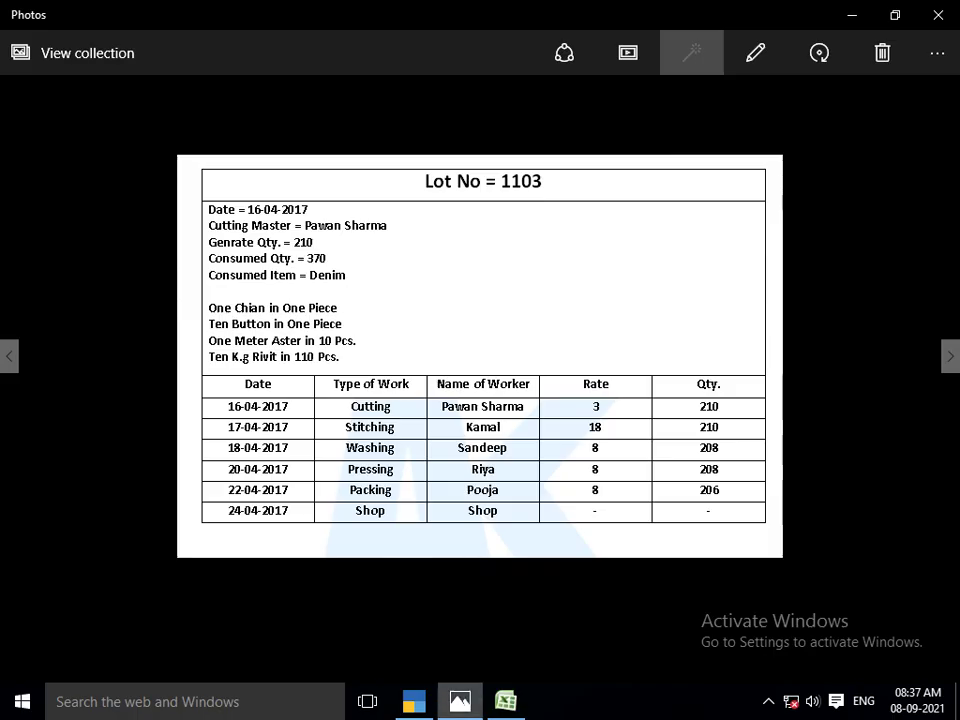
key("alt+Tab")
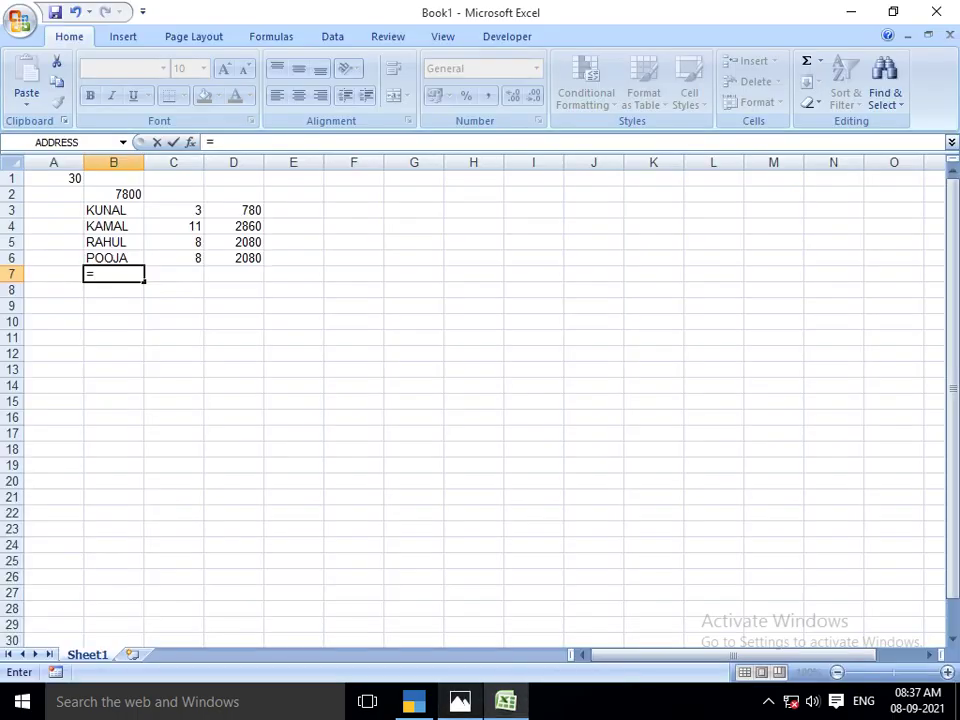
type("3+18+88")
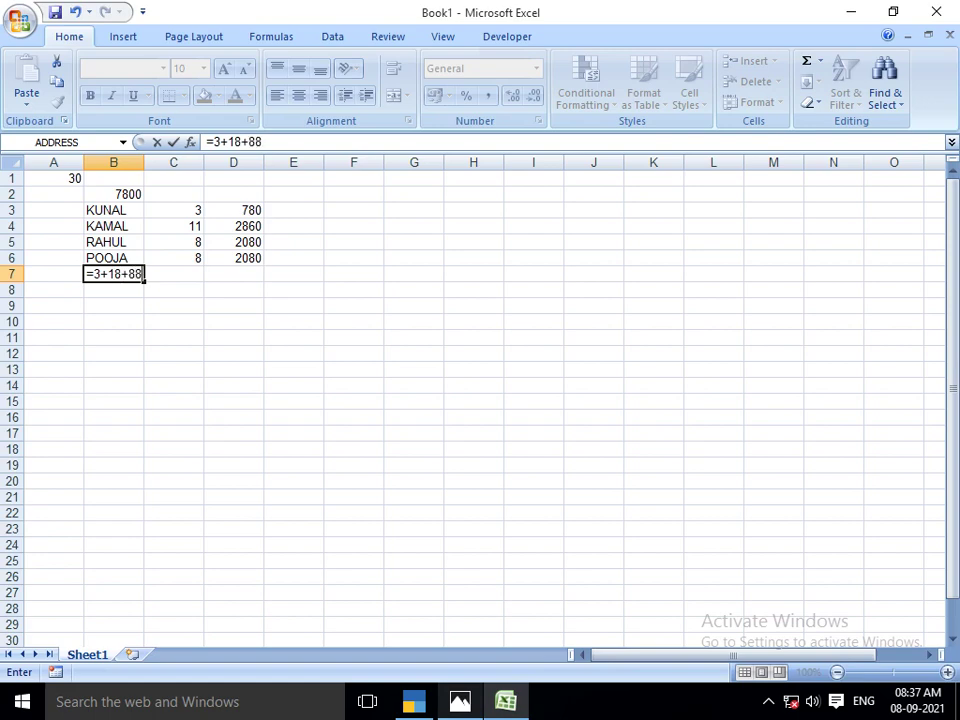
key("BackSpace")
type("+8+8")
key("Return")
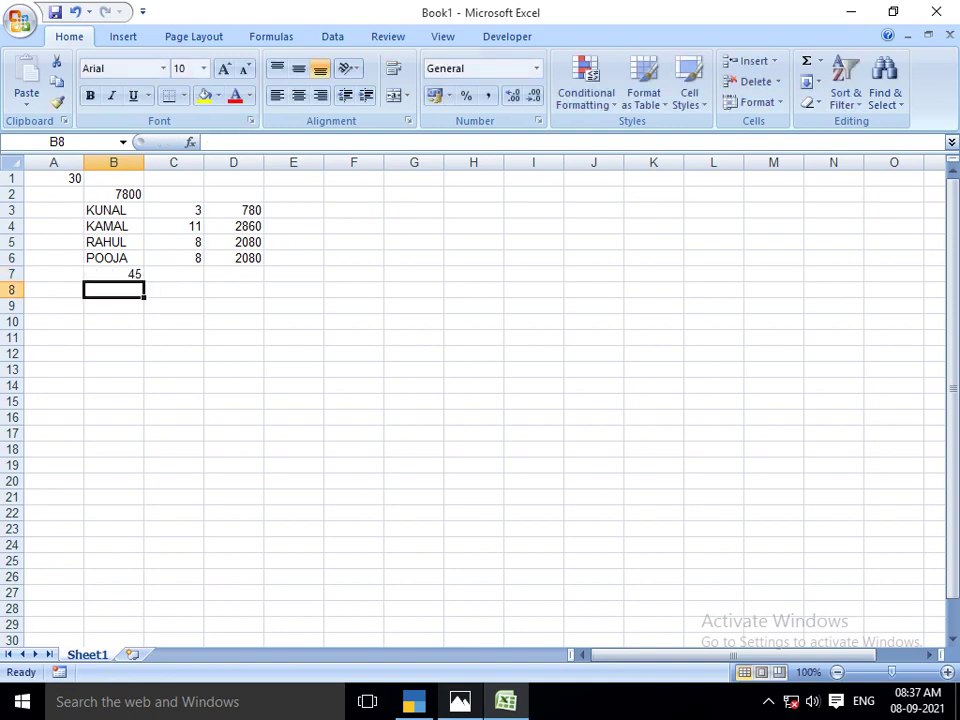
Multiply the 45 total in B8 to get 10350, then recheck the lot sheet
type("=45*23")
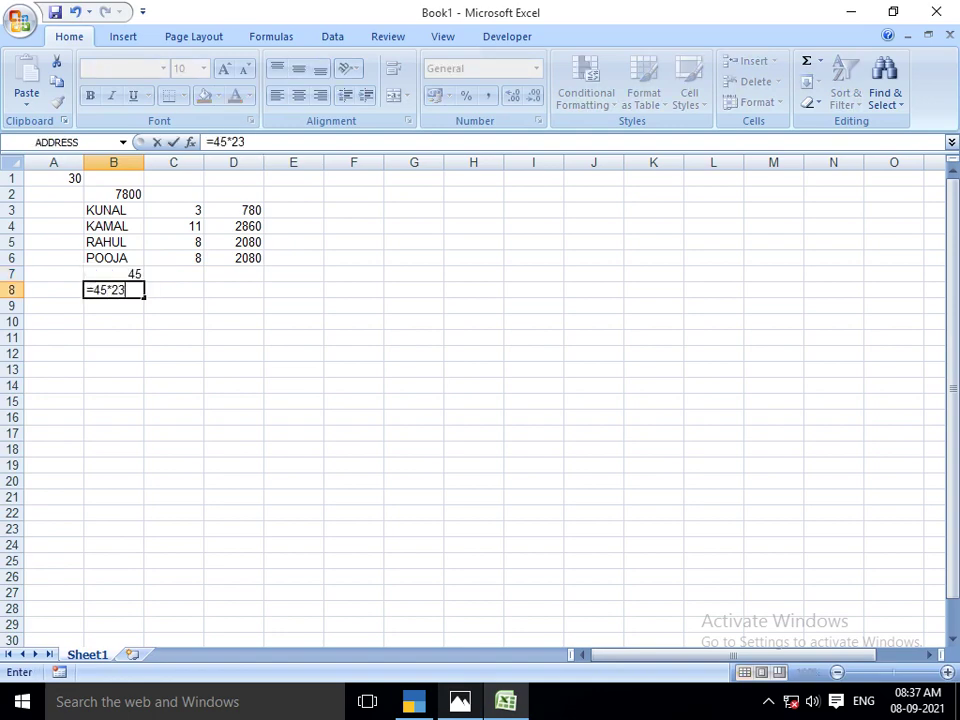
key("Return")
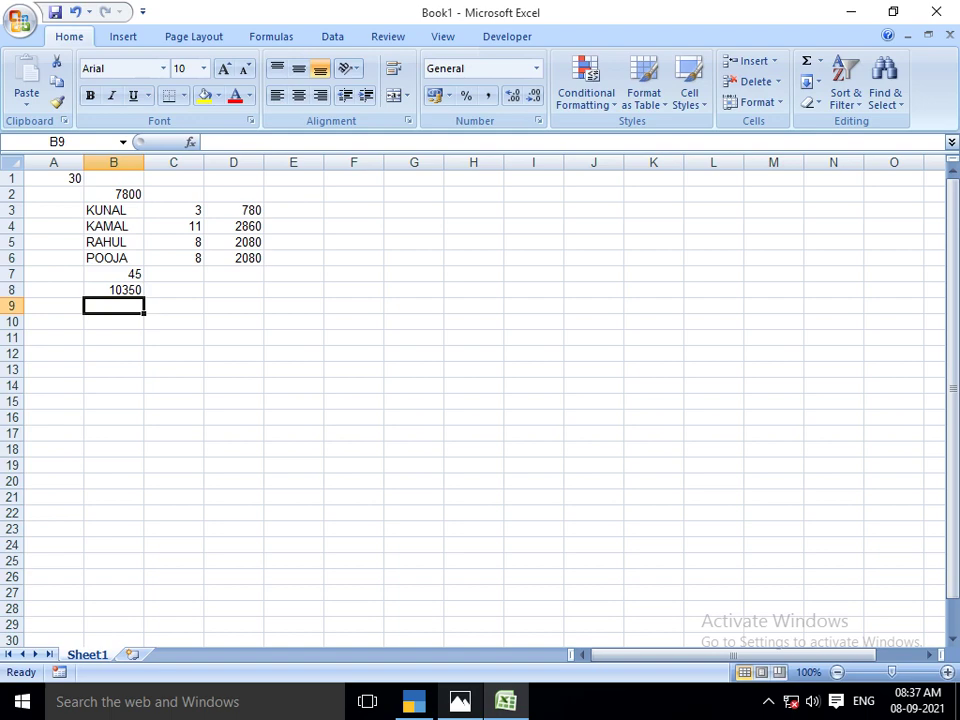
key("Right")
key("Left")
key("alt+Tab")
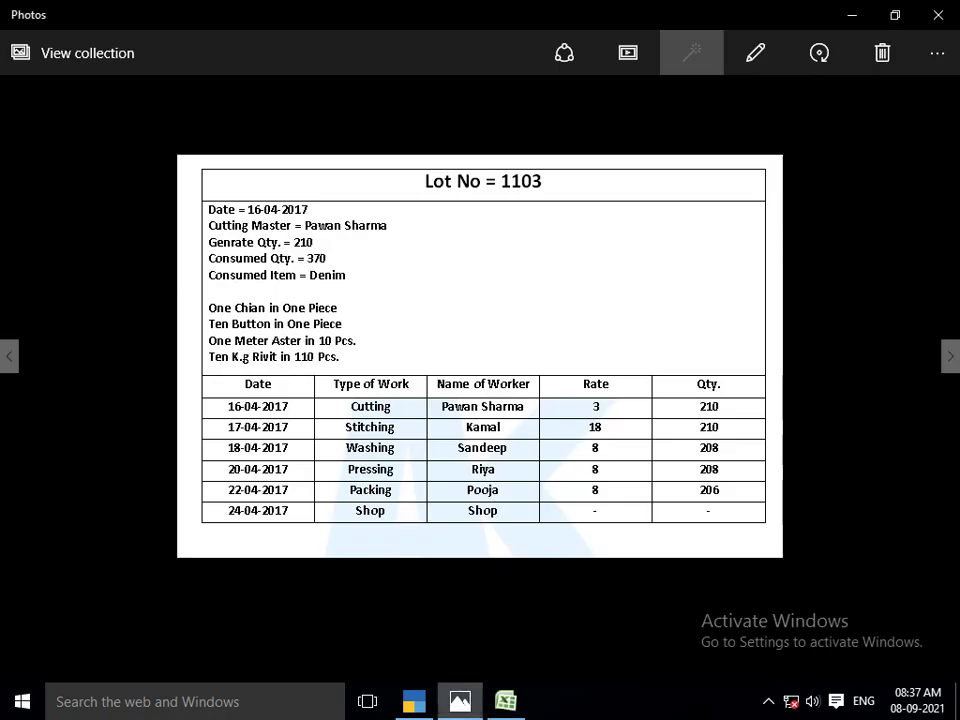
key("alt+Tab")
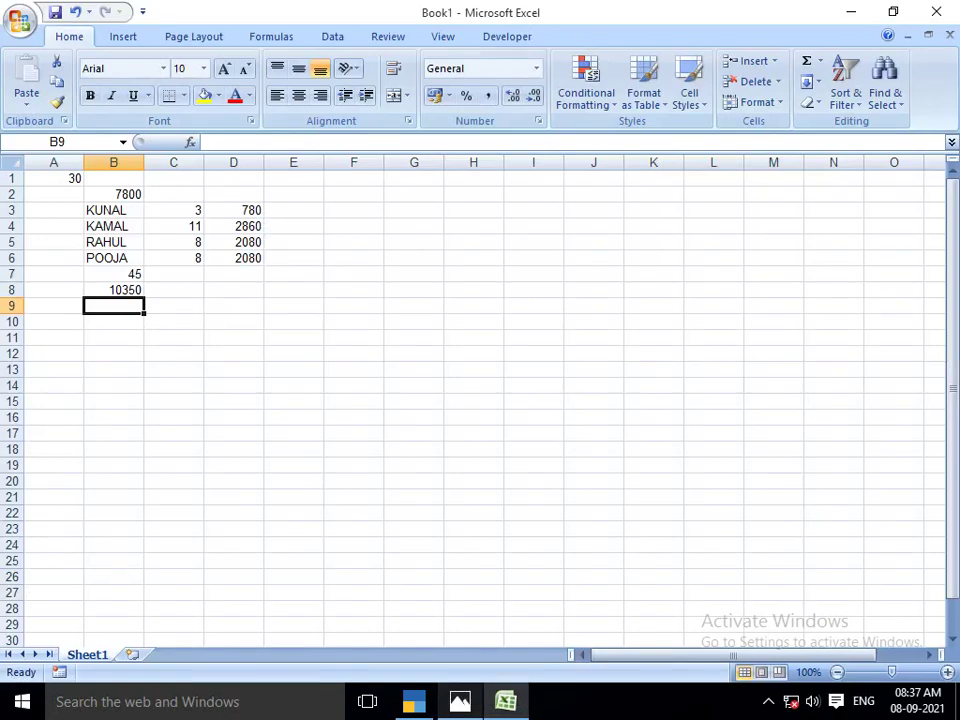
Enter the five lot 1103 worker names in B9:B13
type("PAWAN")
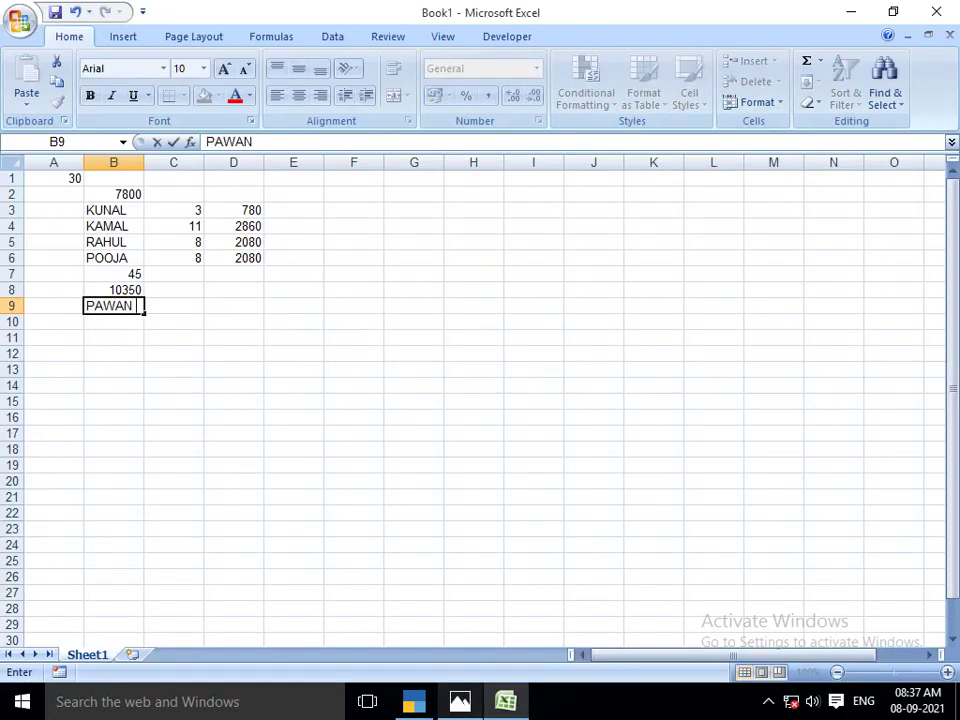
key("Return")
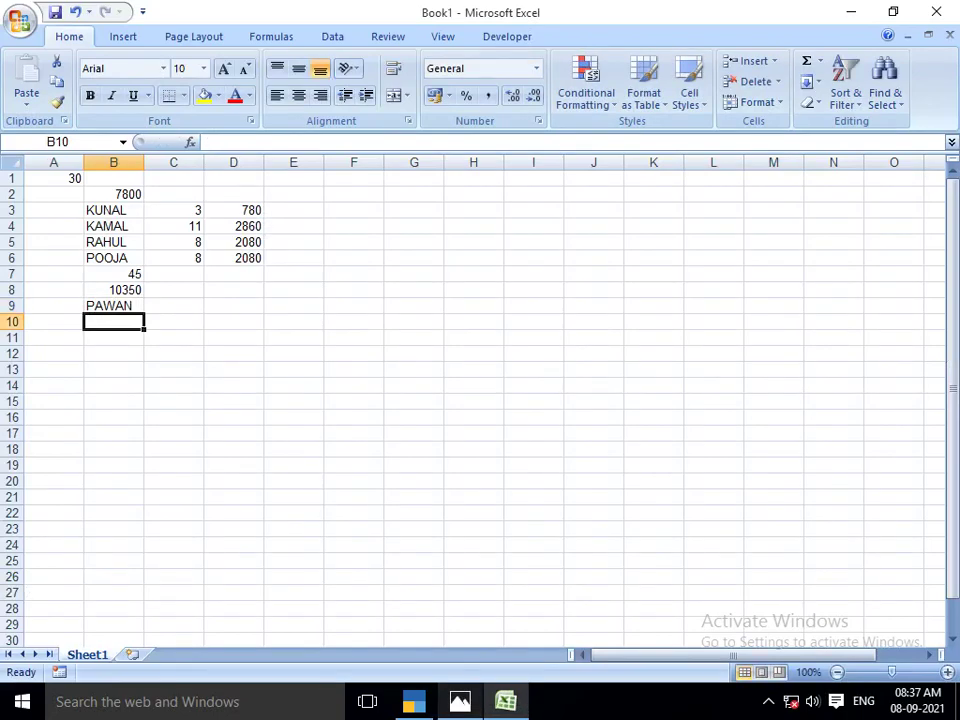
key("alt+Tab")
key("alt+Tab")
type("KAMAL")
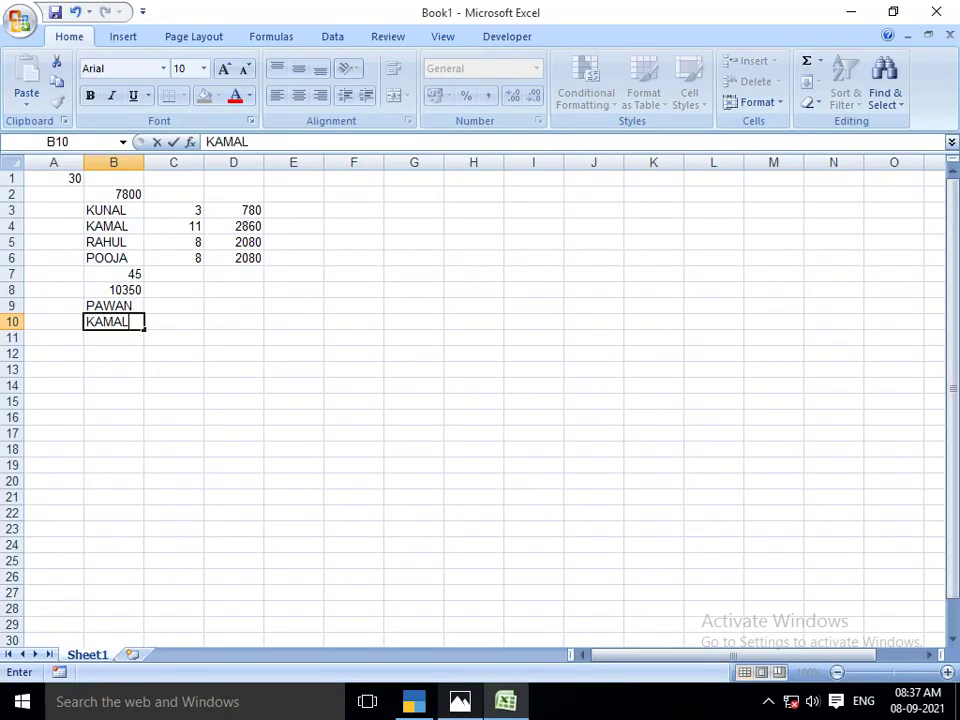
key("Return")
type("SANDEE")
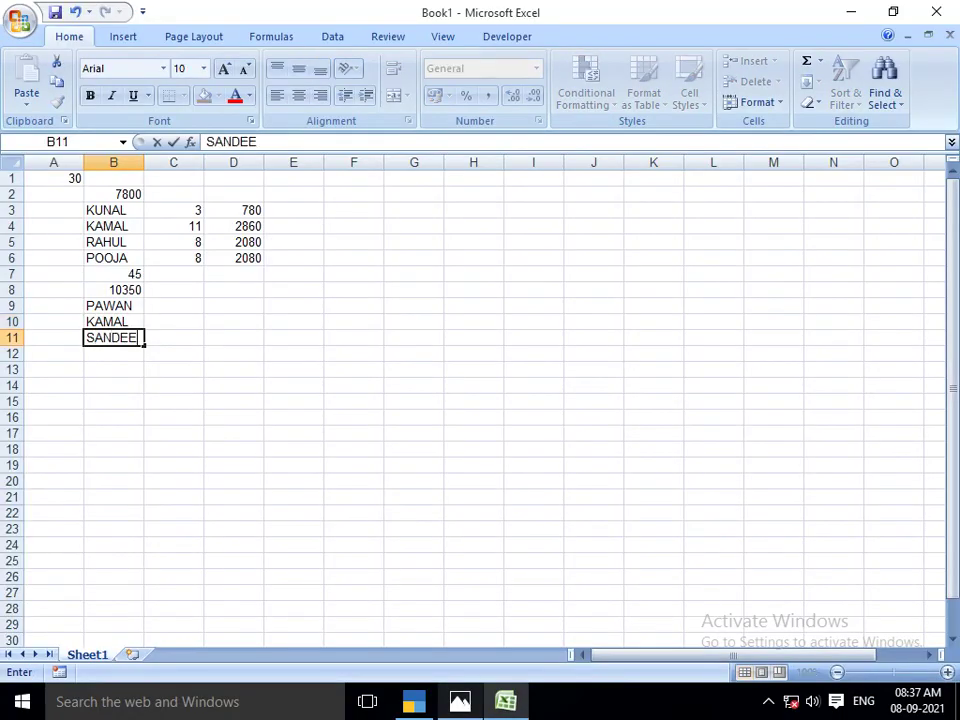
type("P")
key("Return")
key("alt+Tab")
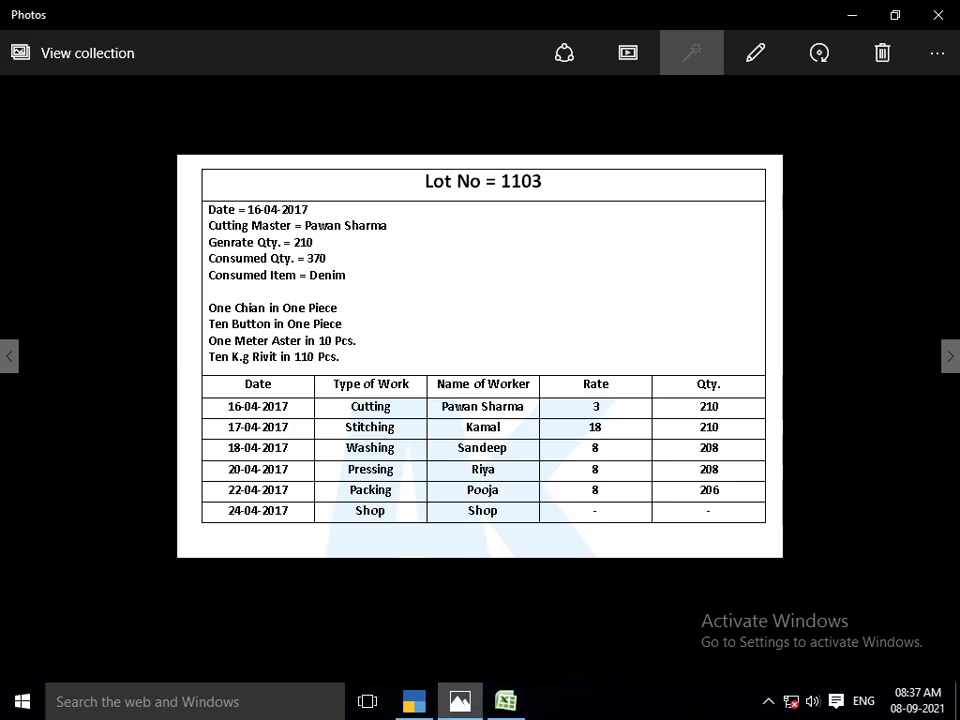
key("alt+Tab")
type("RIYA")
key("Return")
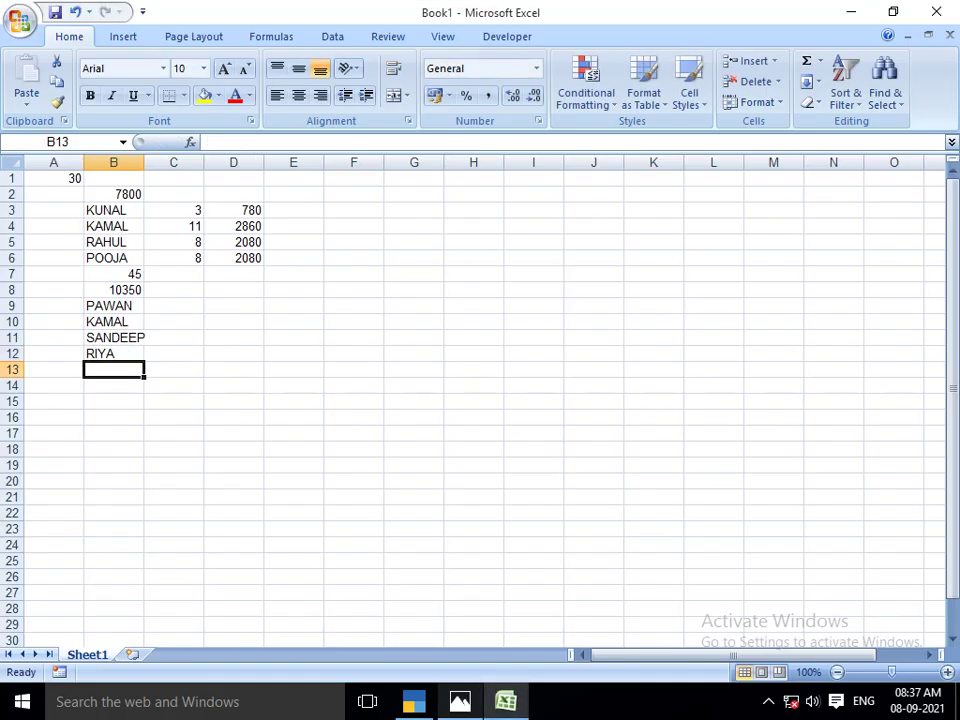
type("POOJA")
key("Return")
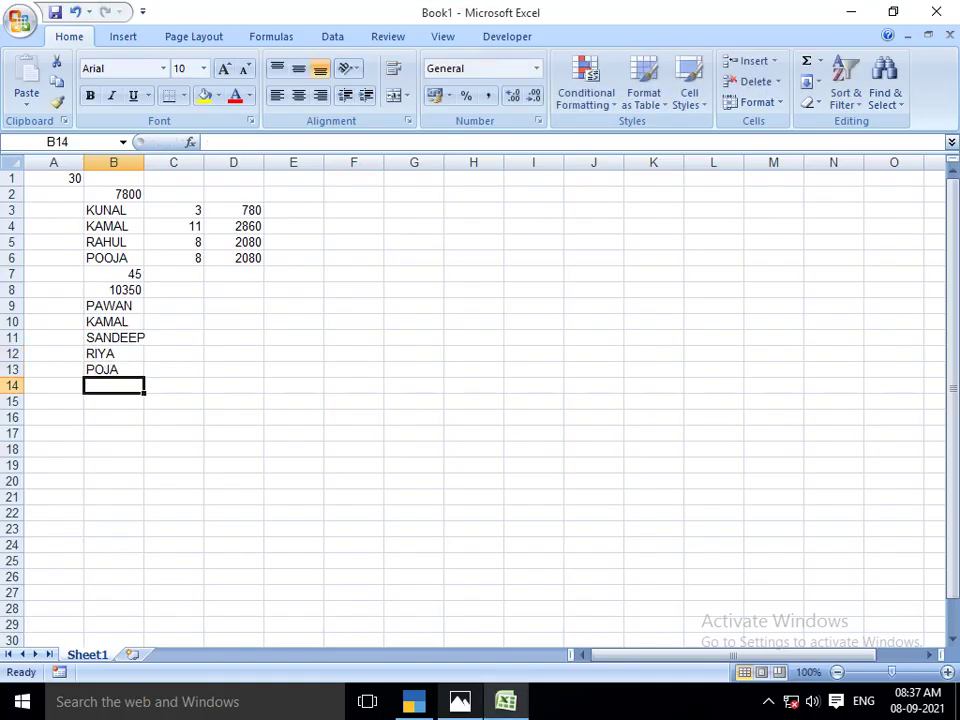
key("alt+Tab")
key("alt+Tab")
key("alt+Tab")
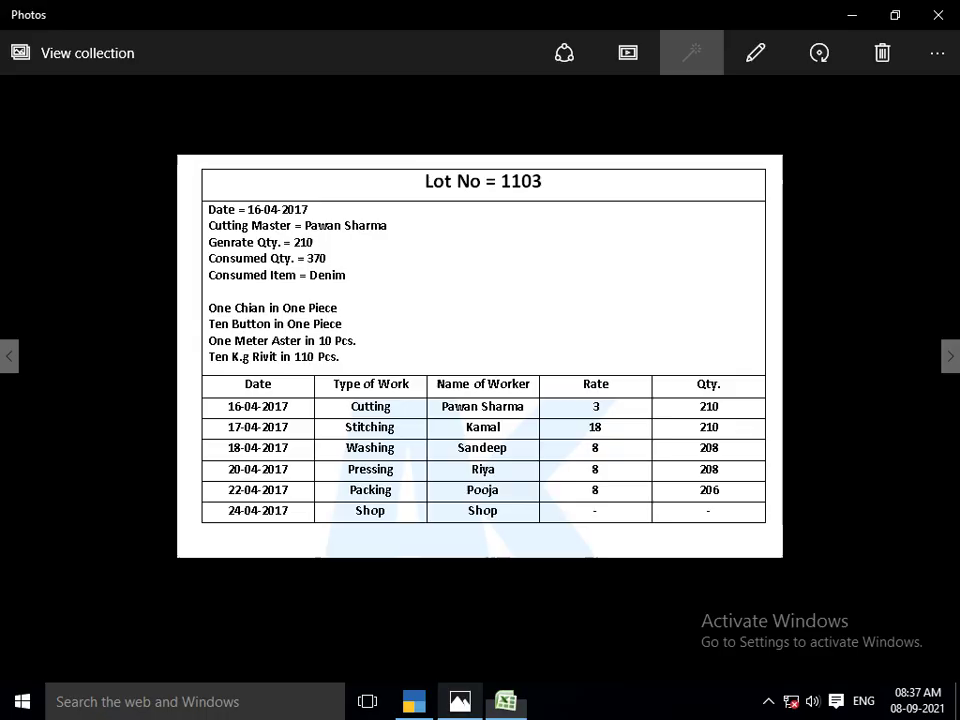
key("alt+Tab")
Enter the rates 3, 18, 8, 8, 8 in C9:C13
key("Up")
key("Up")
key("Up")
key("Up")
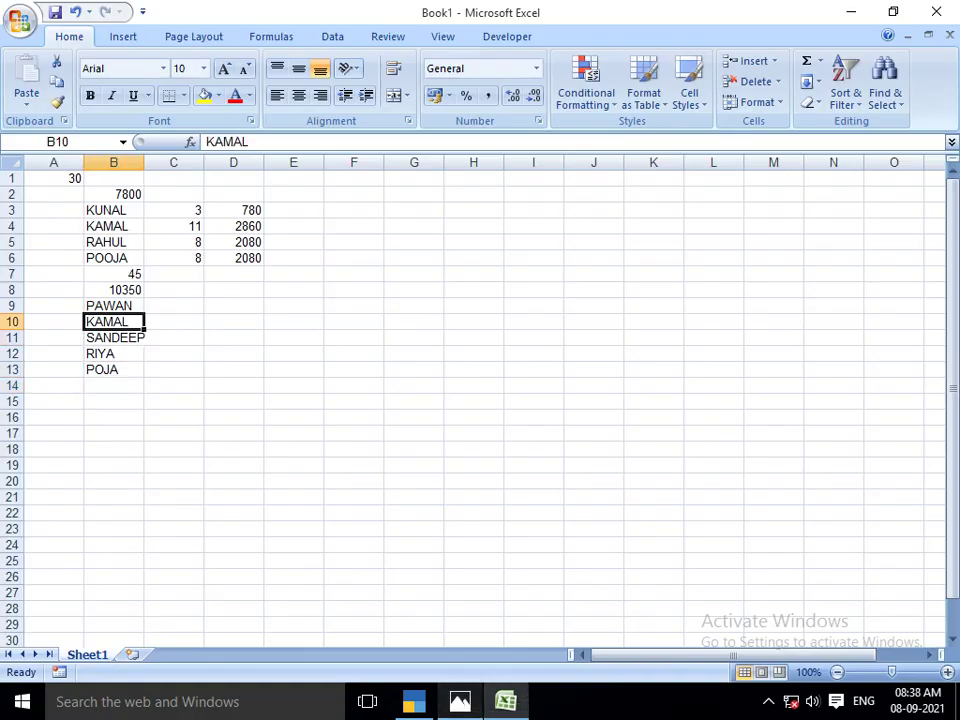
key("Up")
key("Right")
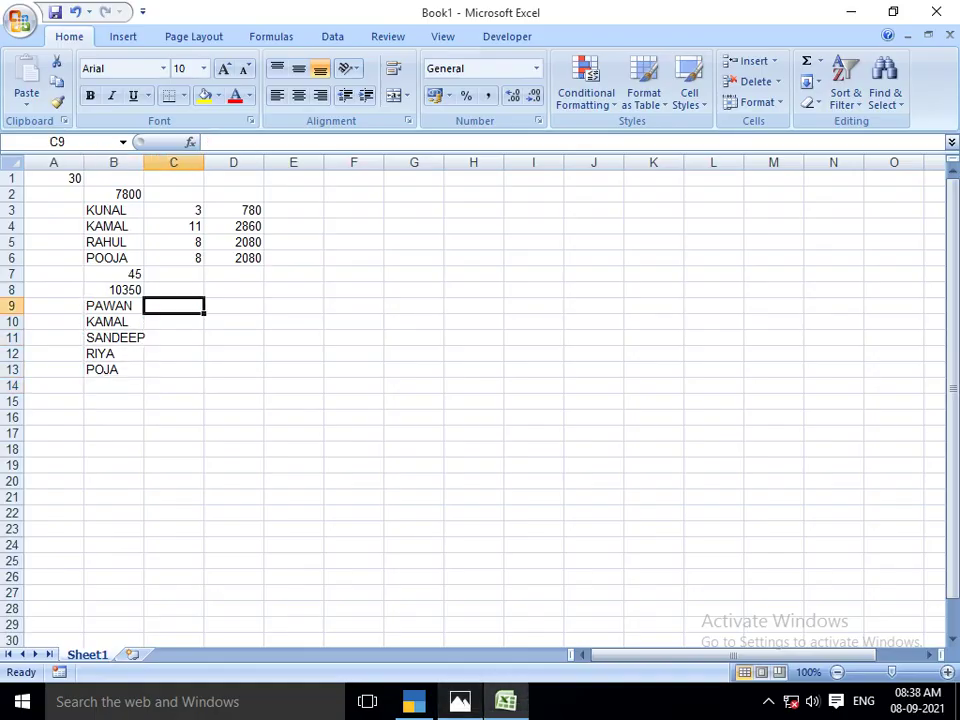
type("=")
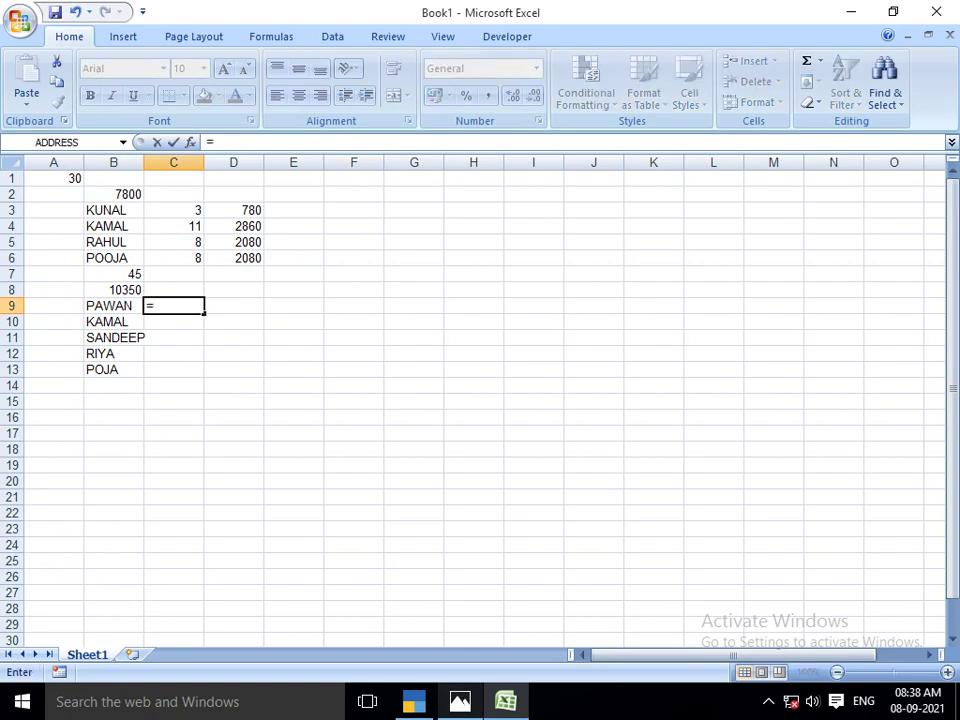
key("Escape")
key("alt+Tab")
key("alt+Tab")
type("3")
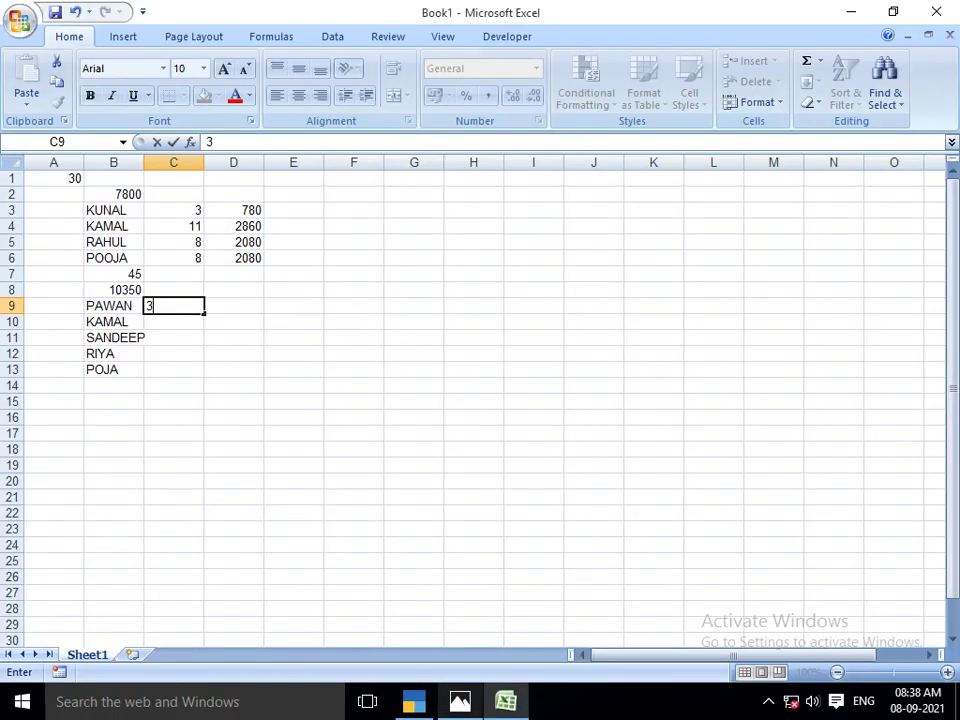
key("Return")
type("18")
key("Return")
type("8")
key("Return")
type("8")
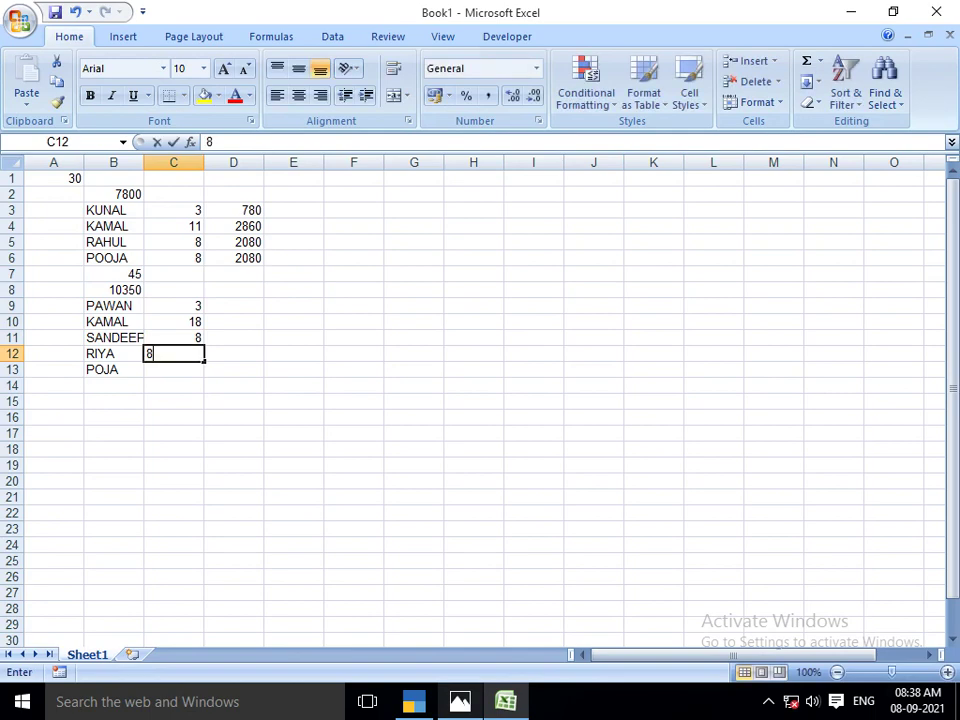
key("Return")
type("8")
key("Return")
Put =C9*210 in D9 so the first wage shows 630
key("Up")
key("Up")
key("Up")
key("Up")
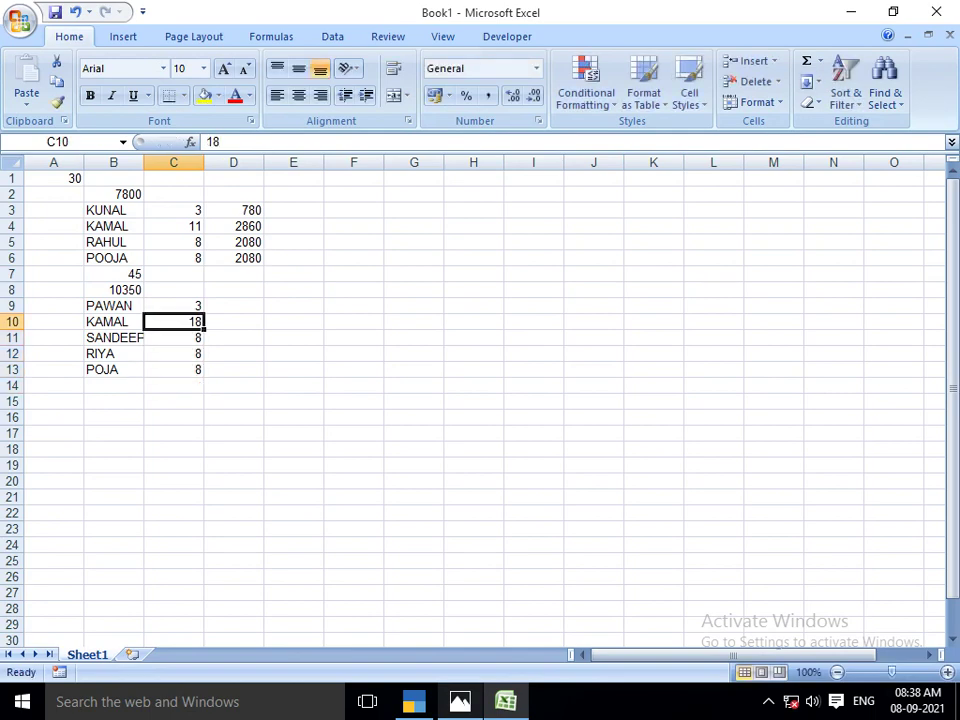
key("Right")
key("Up")
key("alt+Tab")
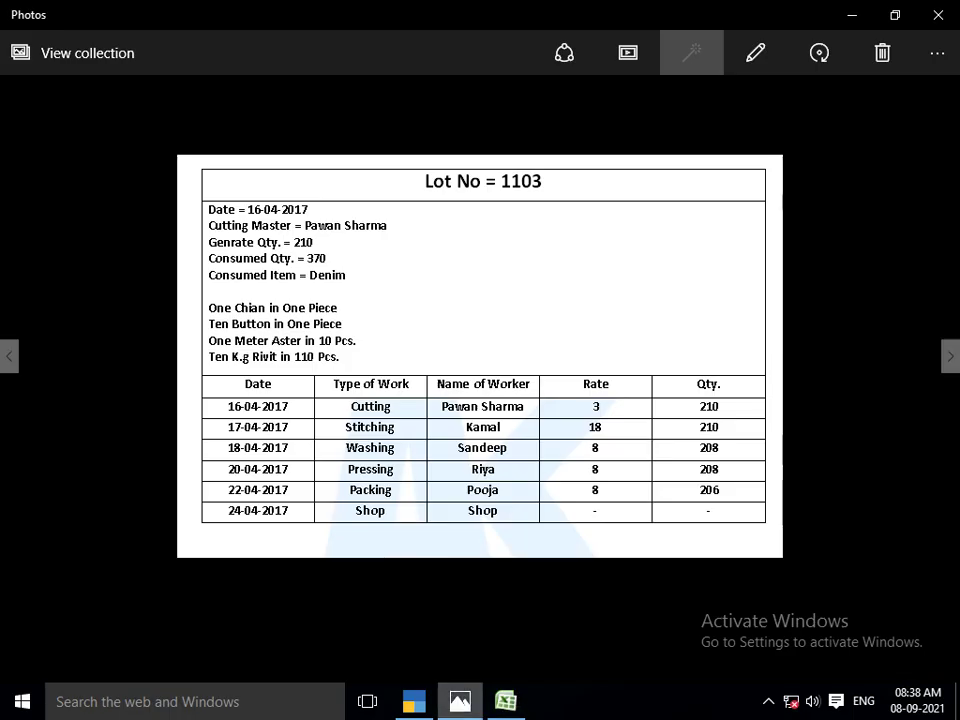
key("alt+Tab")
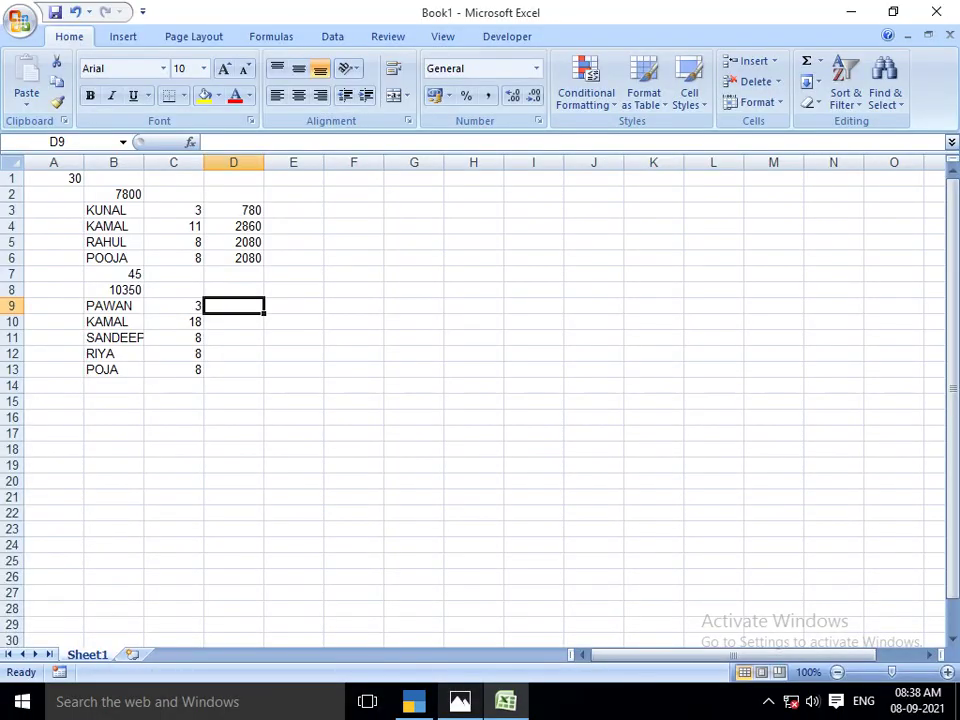
type("=")
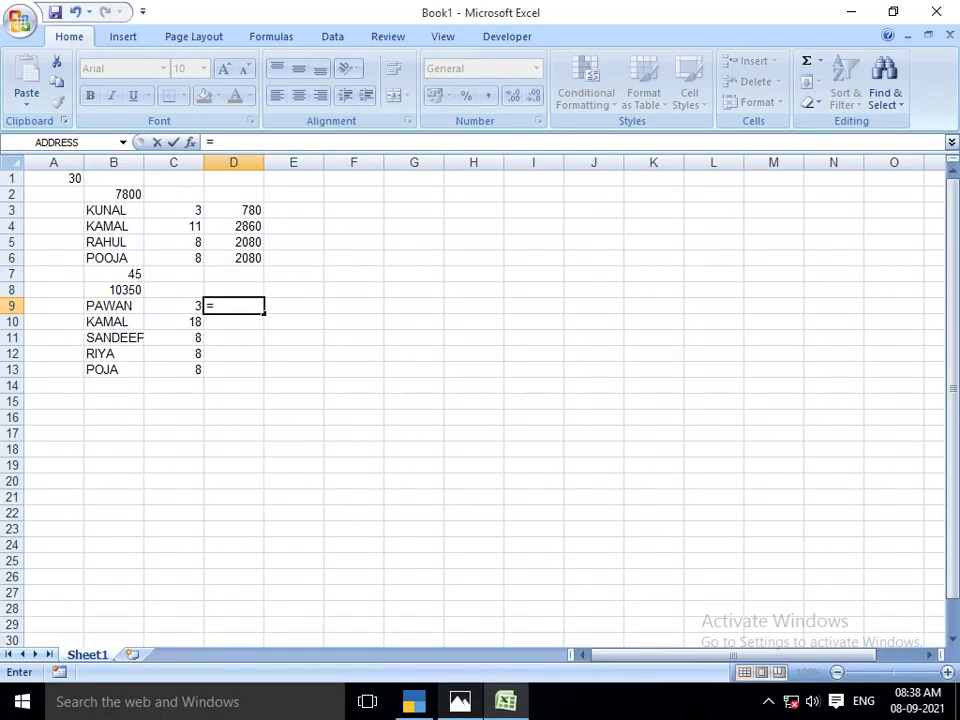
key("Left")
type("*210")
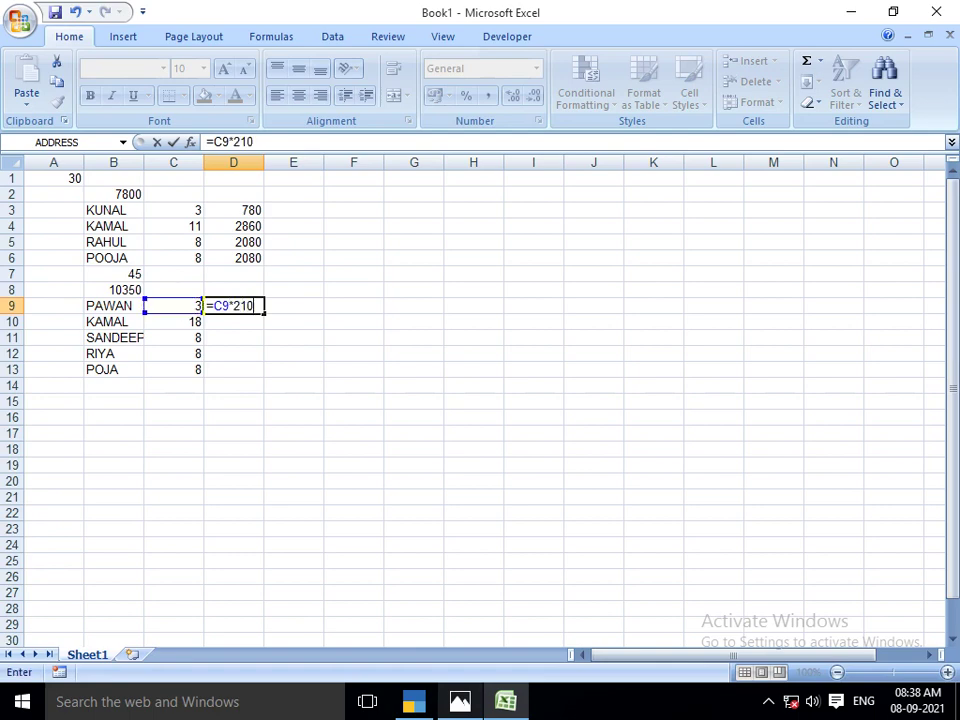
key("Return")
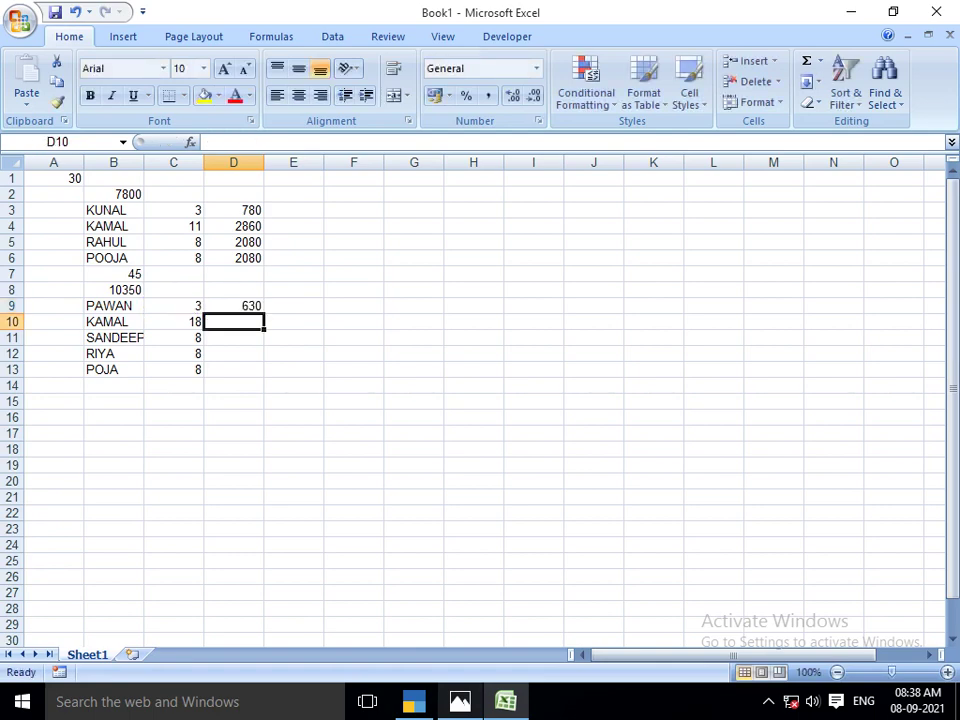
left_click(233, 305)
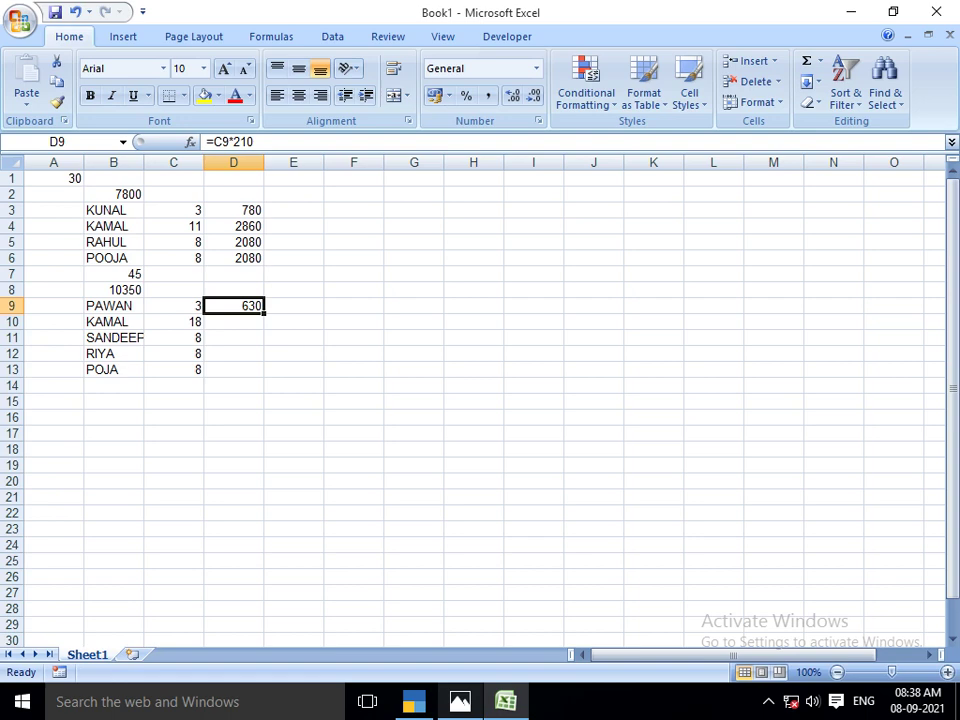
Copy the D9 wage formula down through D13
left_click_drag(264, 313, 264, 372)
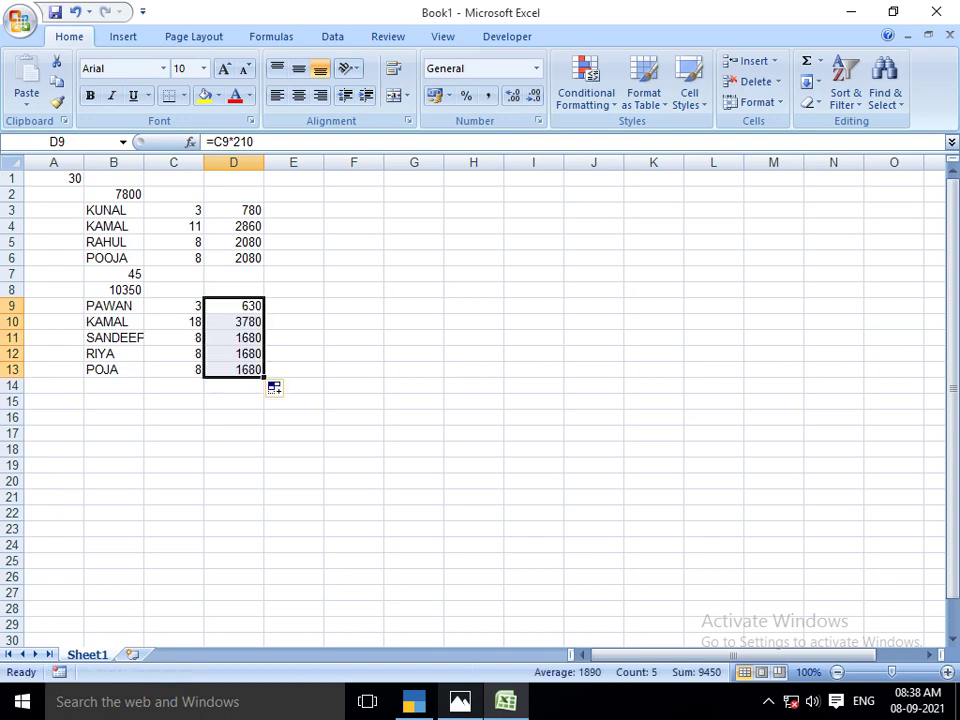
left_click(233, 433)
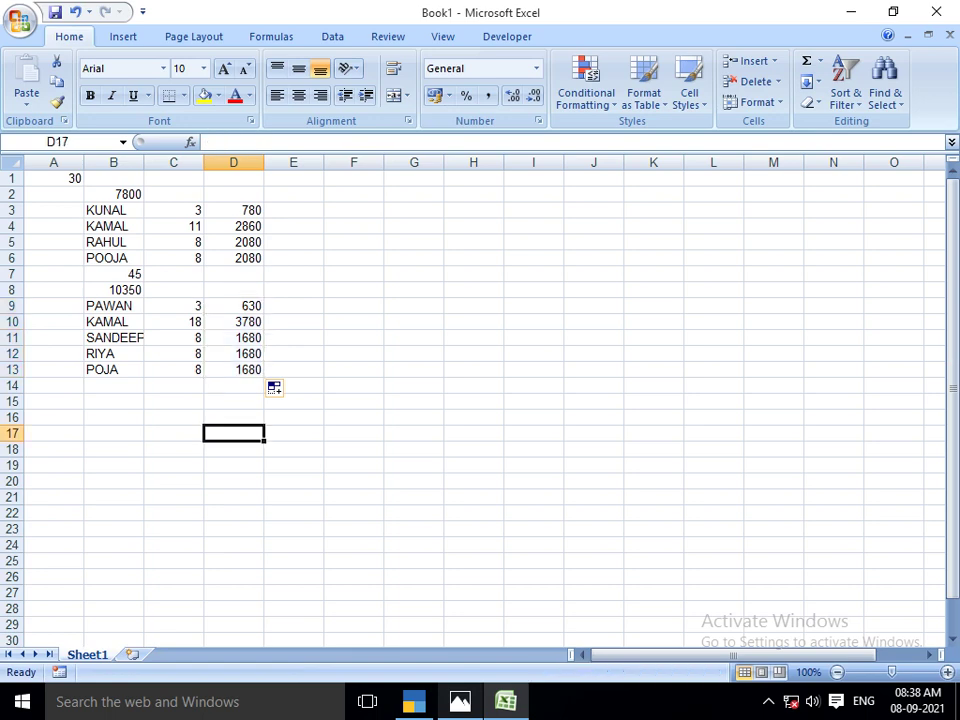
left_click(233, 321)
AutoSum the wages D9:D13 into D14, giving 9450
left_click(233, 305)
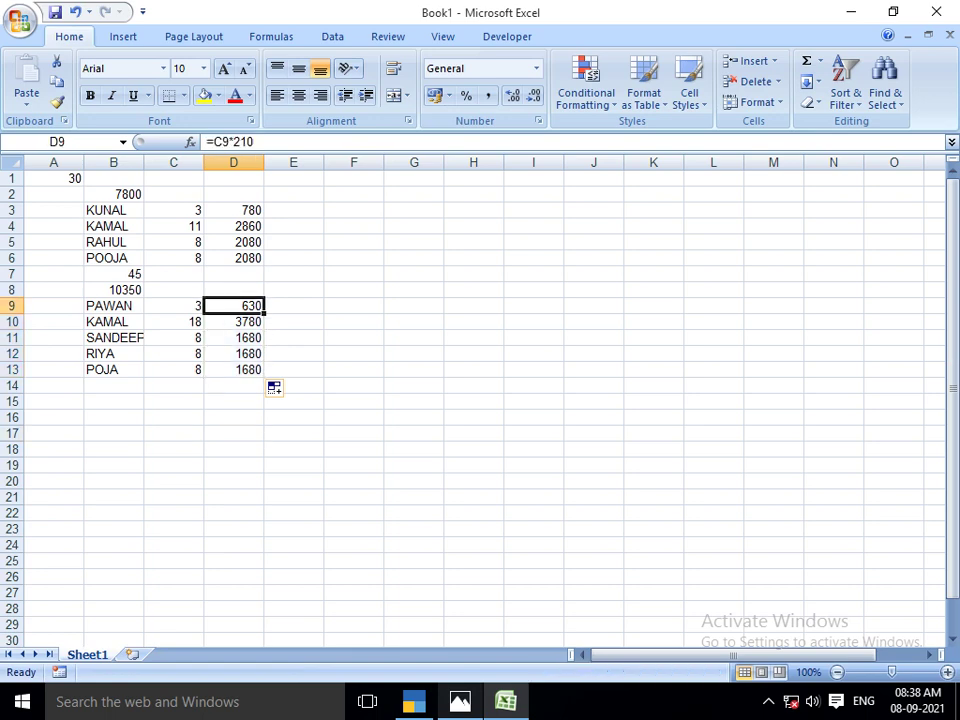
left_click_drag(233, 305, 233, 385)
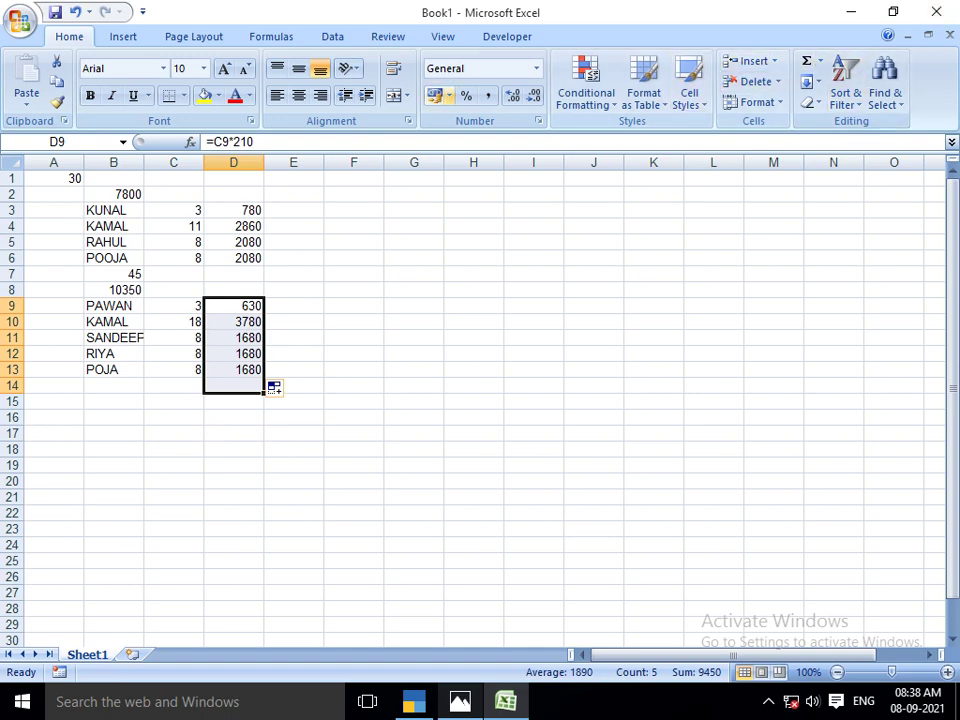
left_click(123, 36)
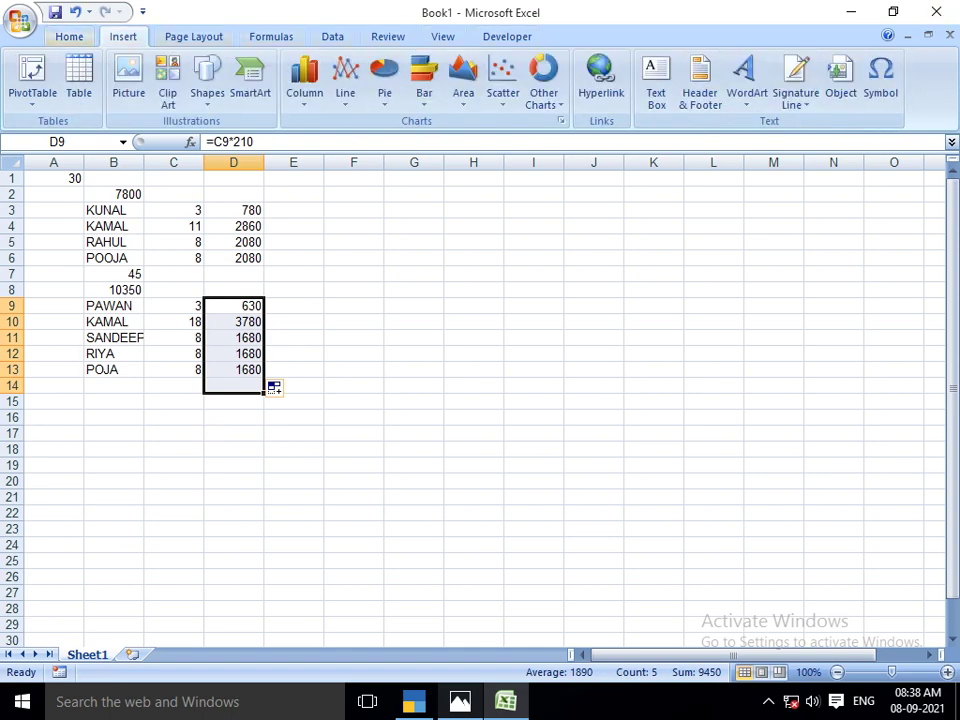
left_click(69, 36)
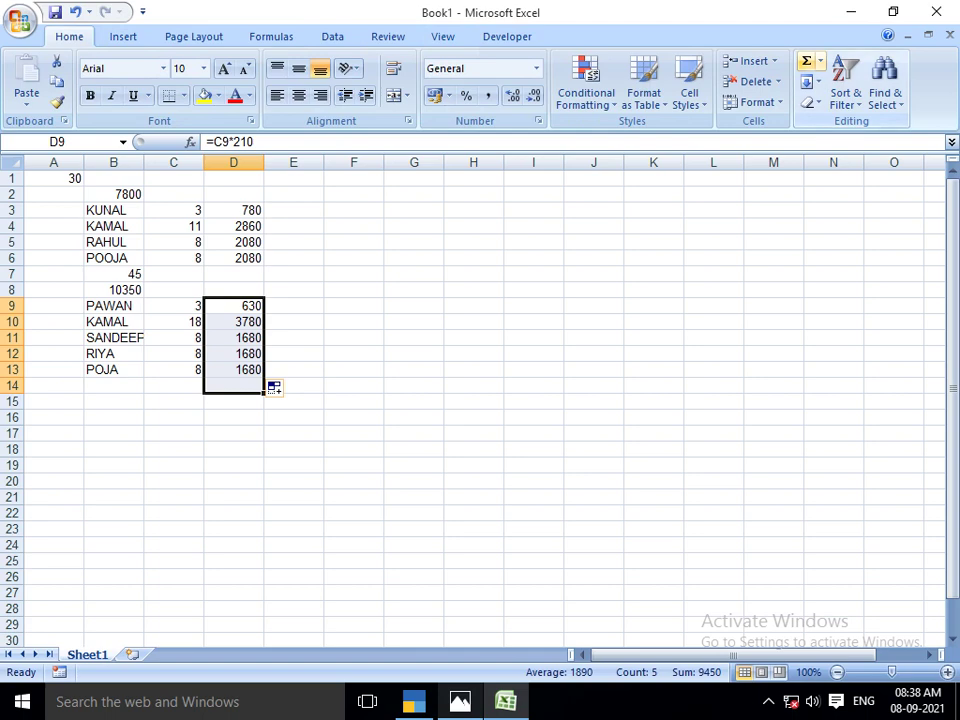
left_click(806, 61)
left_click(233, 417)
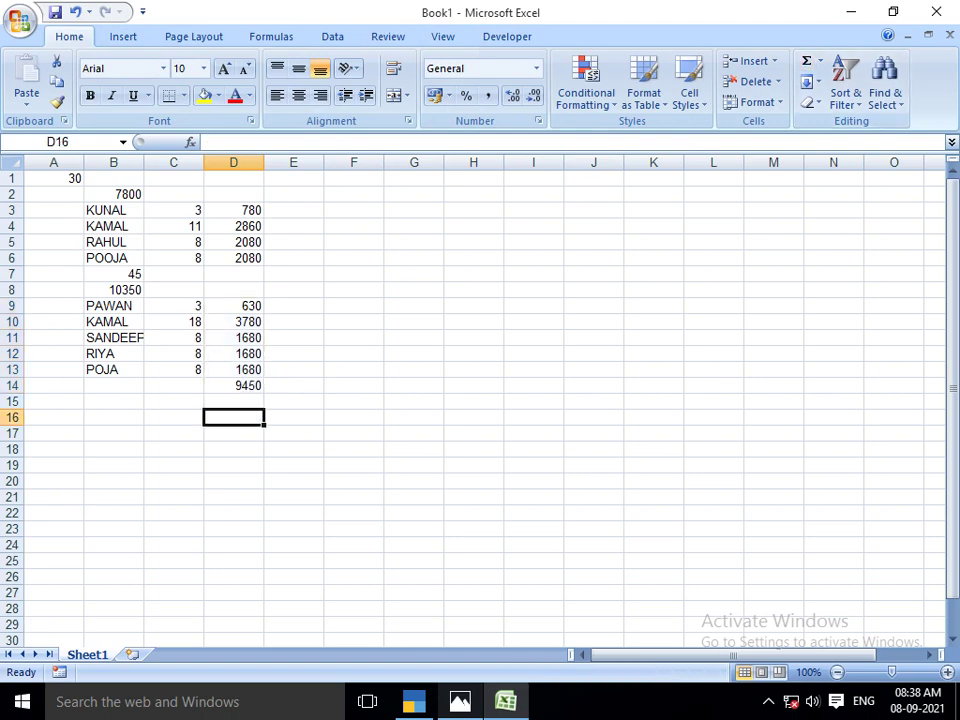
Enter a 9,450 debit for JOB WORK A/C in the journal voucher
key("alt+Tab")
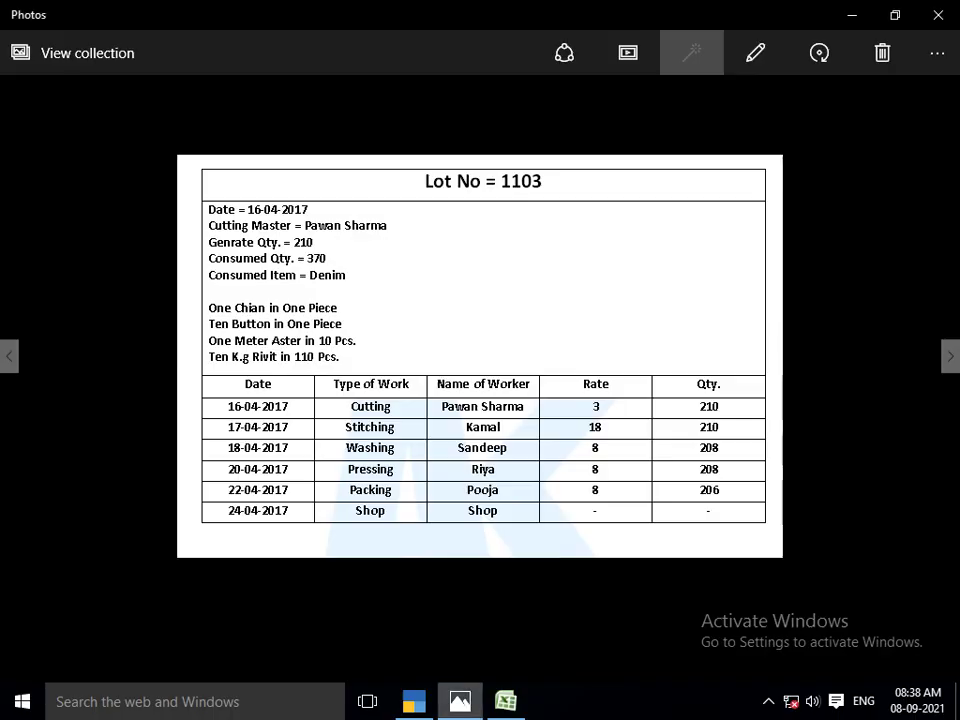
key("alt+Tab")
key("alt+Tab")
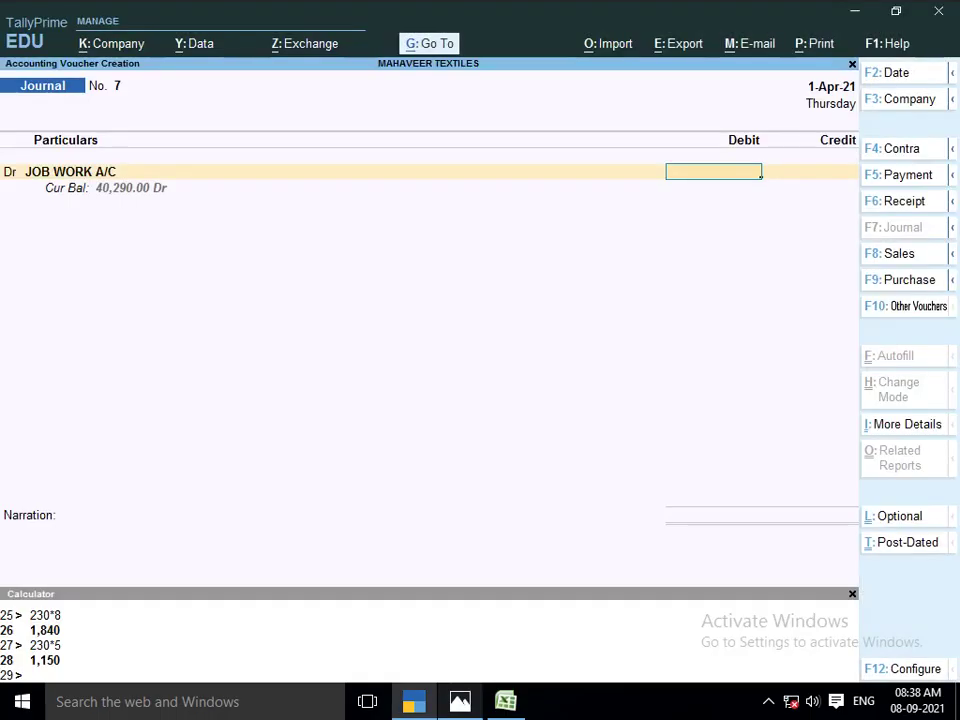
type("JOB")
key("BackSpace")
key("BackSpace")
key("BackSpace")
type("9450")
key("Return")
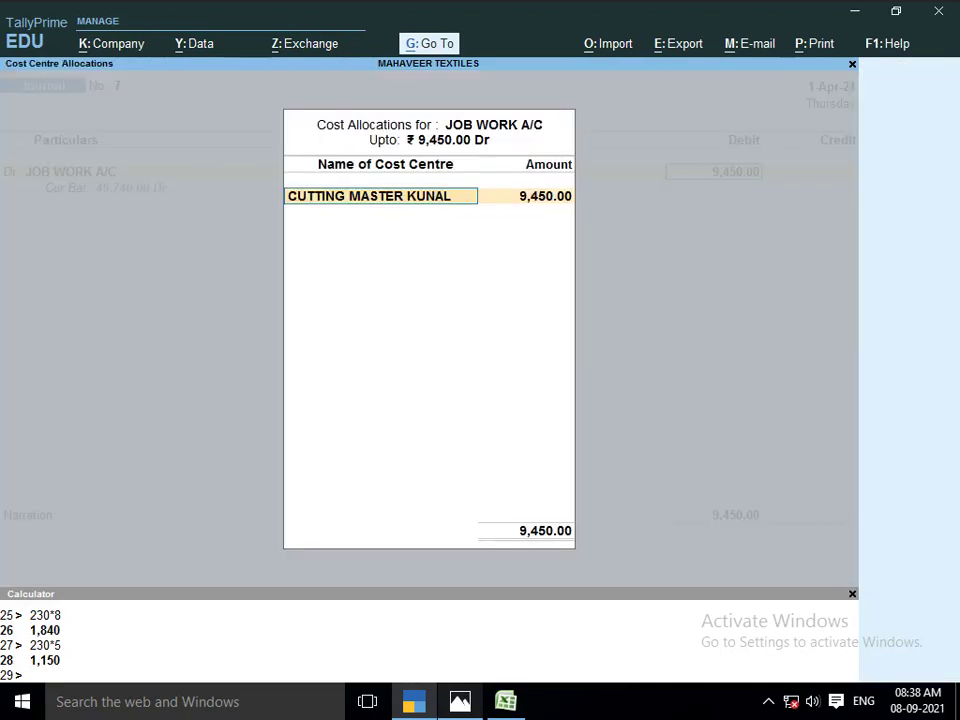
Create a new cutting-master cost centre, named for the worker, for the 9,450 allocation
key("alt+Tab")
key("alt+Tab")
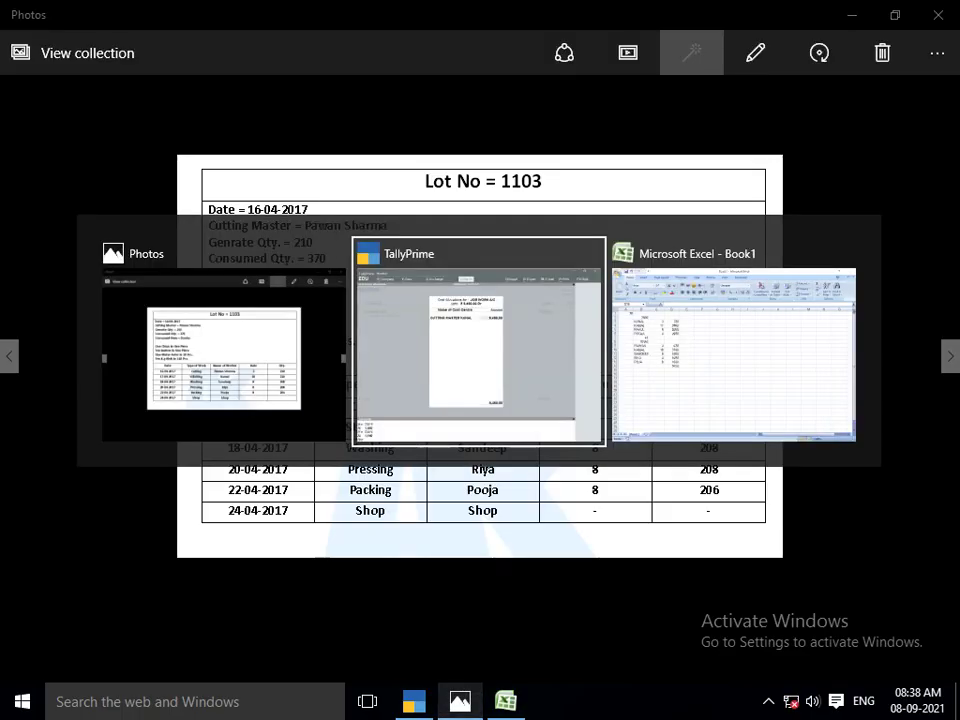
key("alt+Tab")
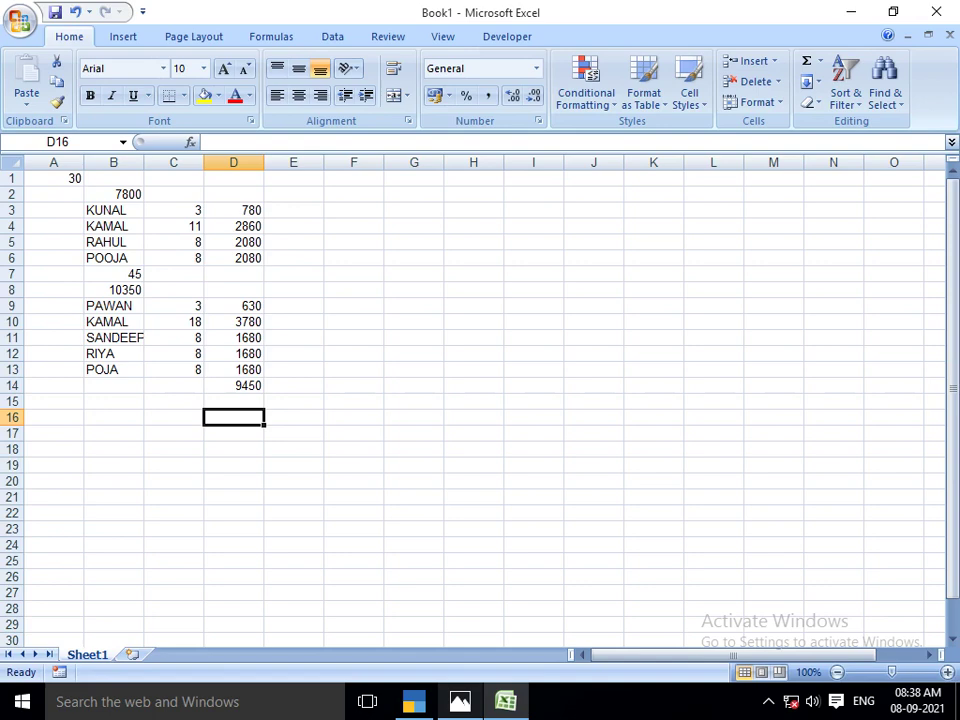
key("alt+Tab")
key("alt+Tab")
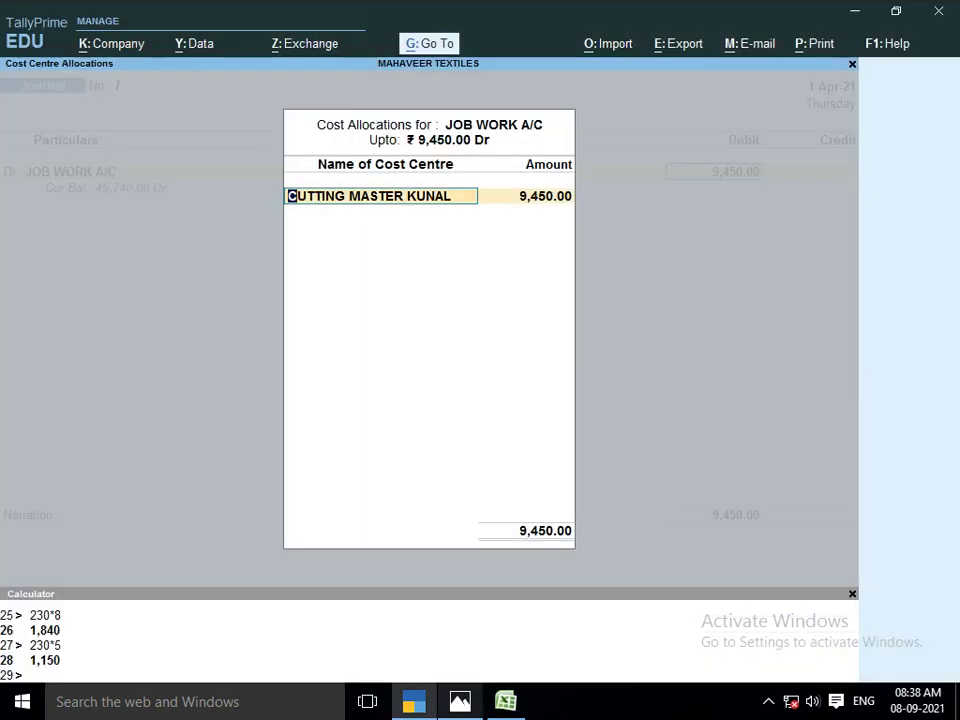
type("CUT")
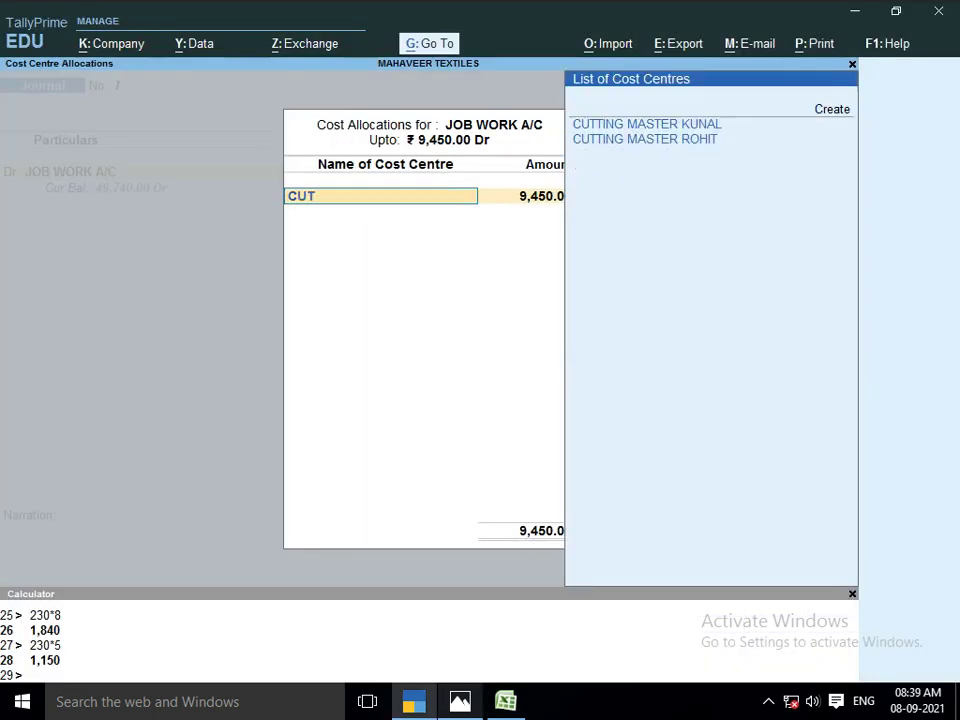
key("BackSpace")
key("BackSpace")
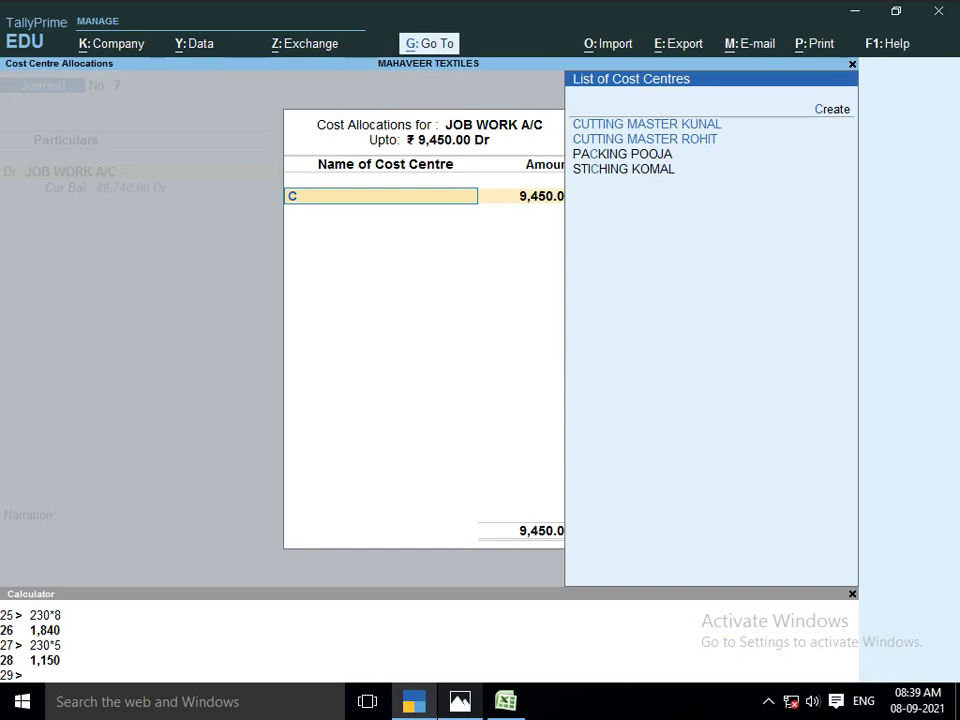
key("BackSpace")
type("PA")
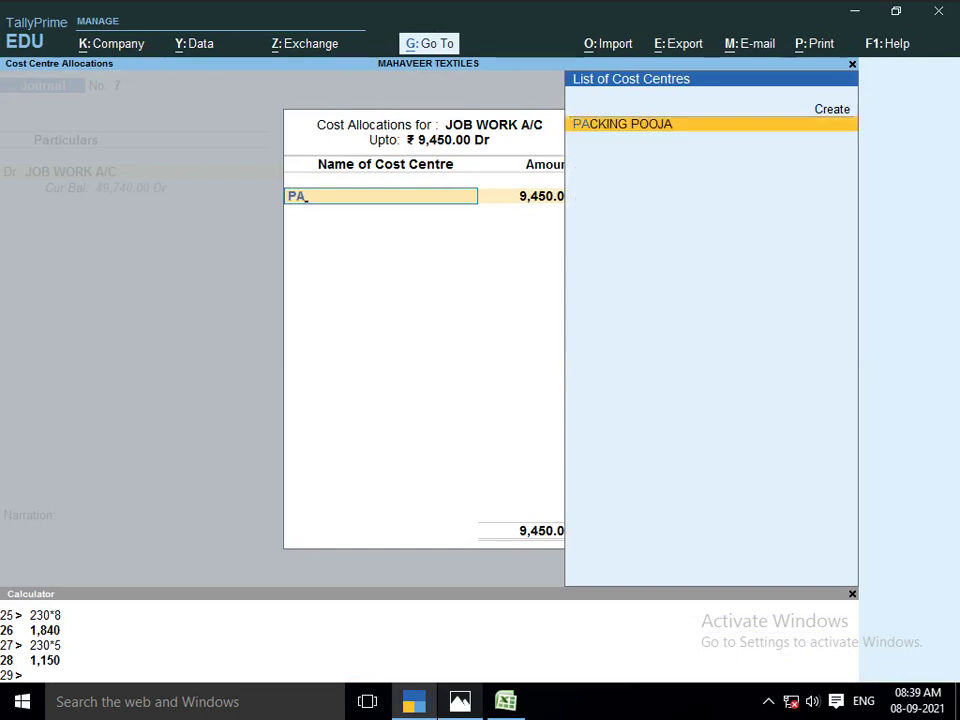
key("alt+c")
type("CUTTIN")
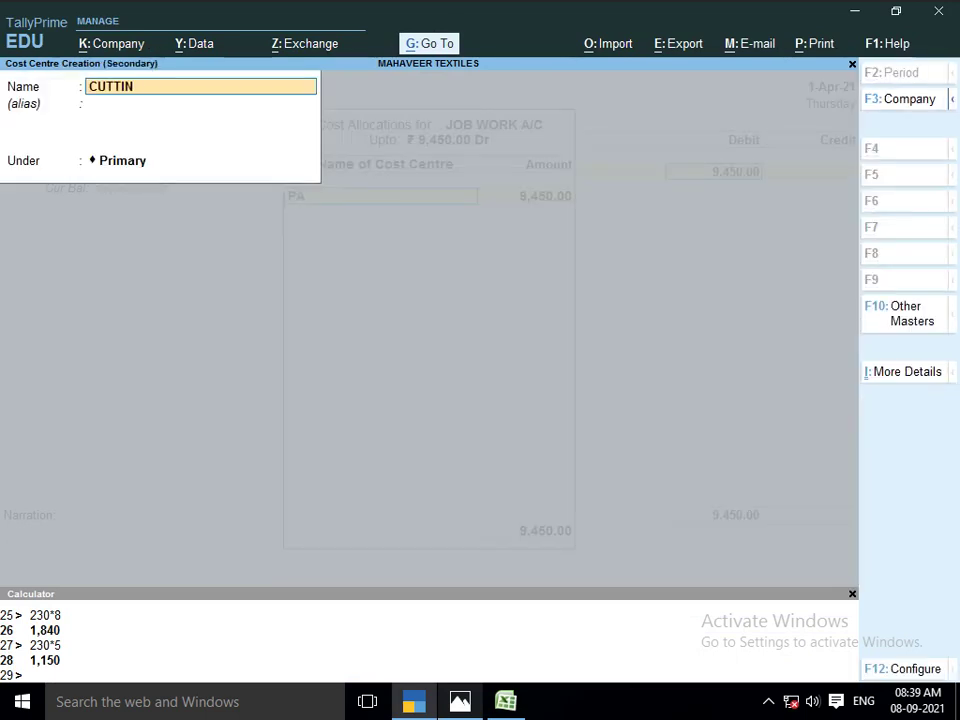
key("Return")
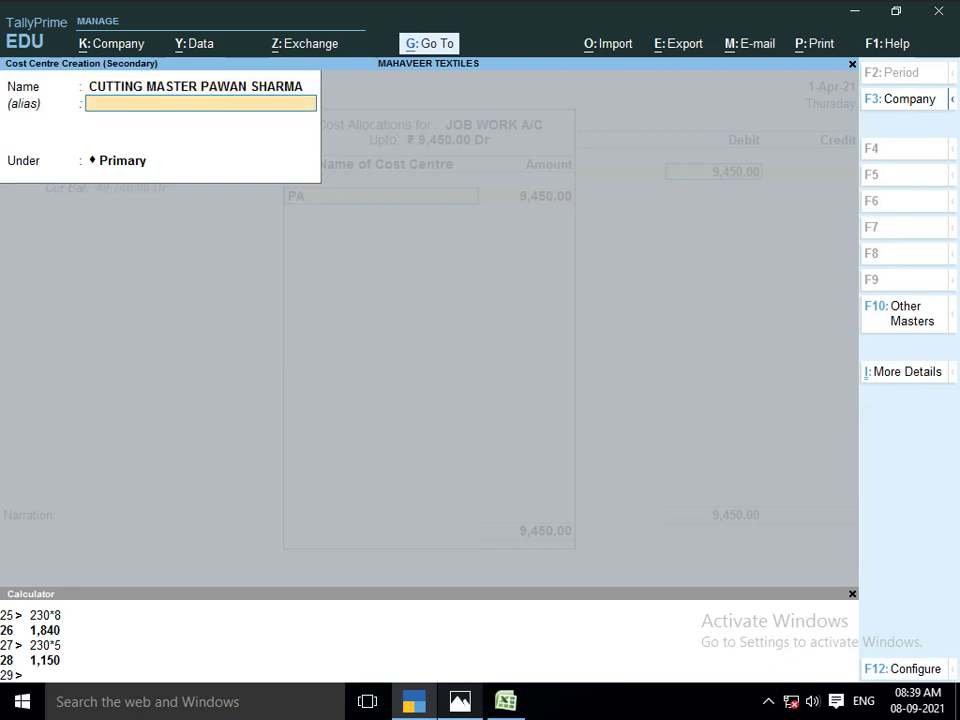
key("Return")
key("Return")
key("Return")
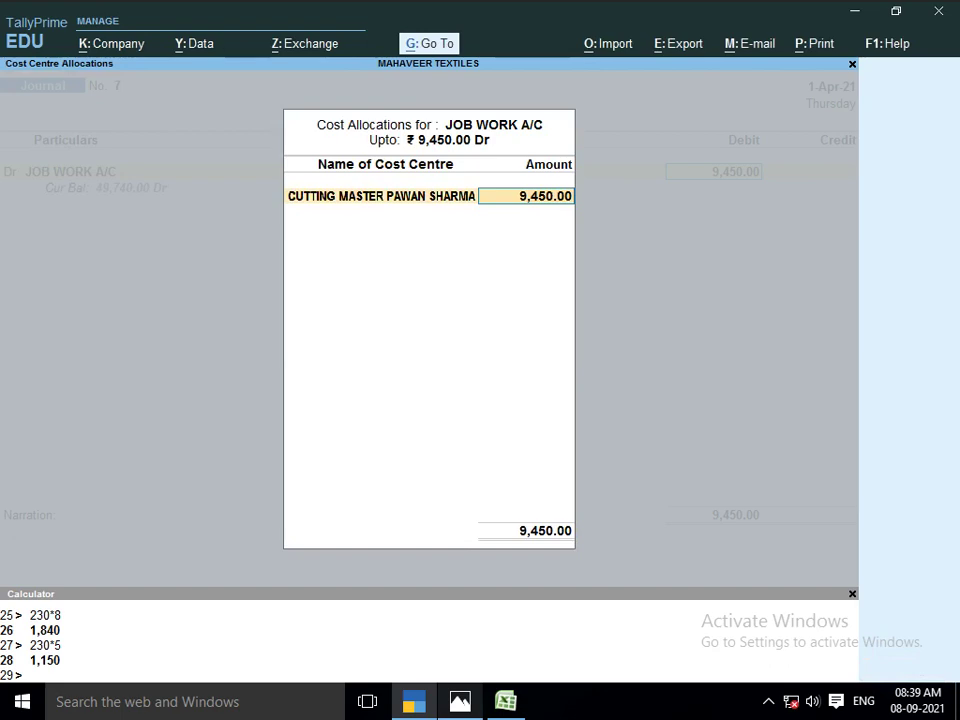
Allocate 630 to the cutting cost centre and 3,780 to the stitching cost centre
type("6")
key("alt+Tab")
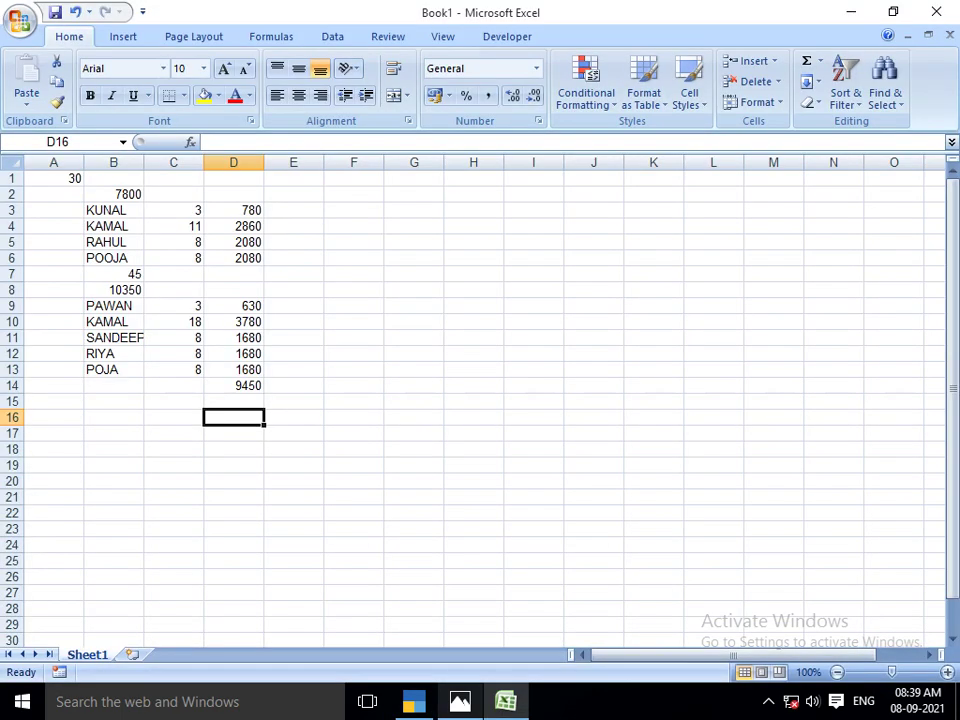
key("alt+Tab")
type("30")
key("Return")
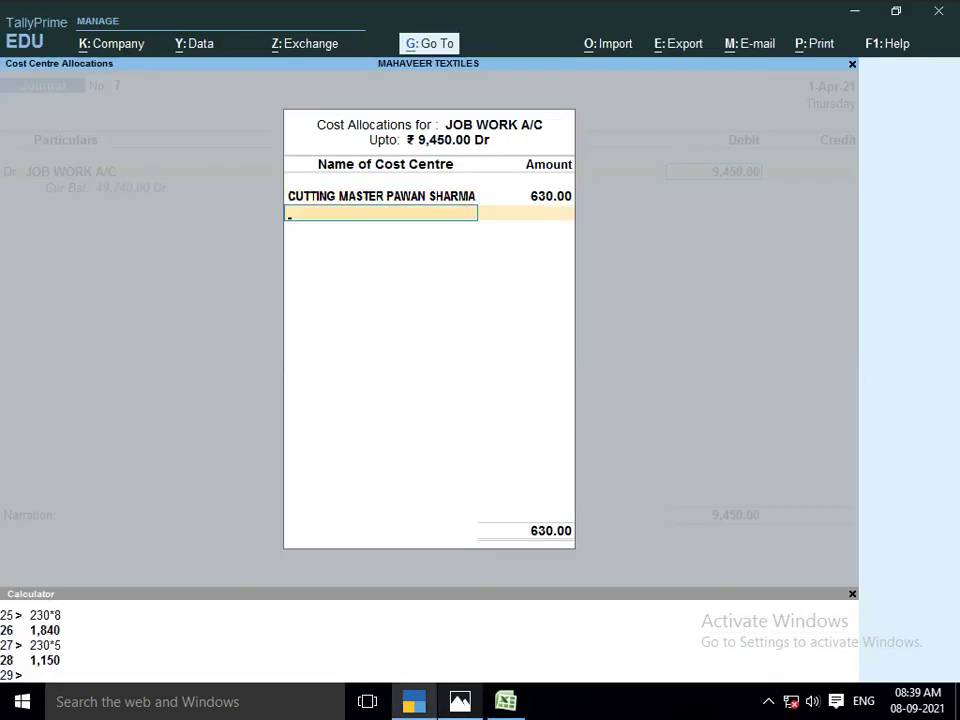
key("alt+Tab")
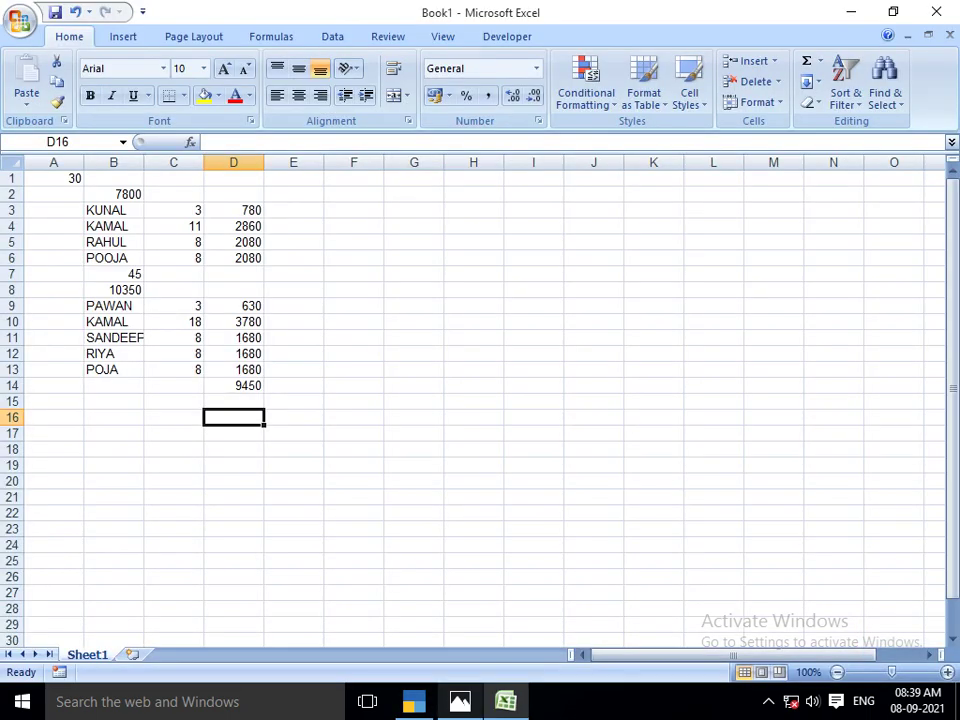
key("alt+Tab")
type("C")
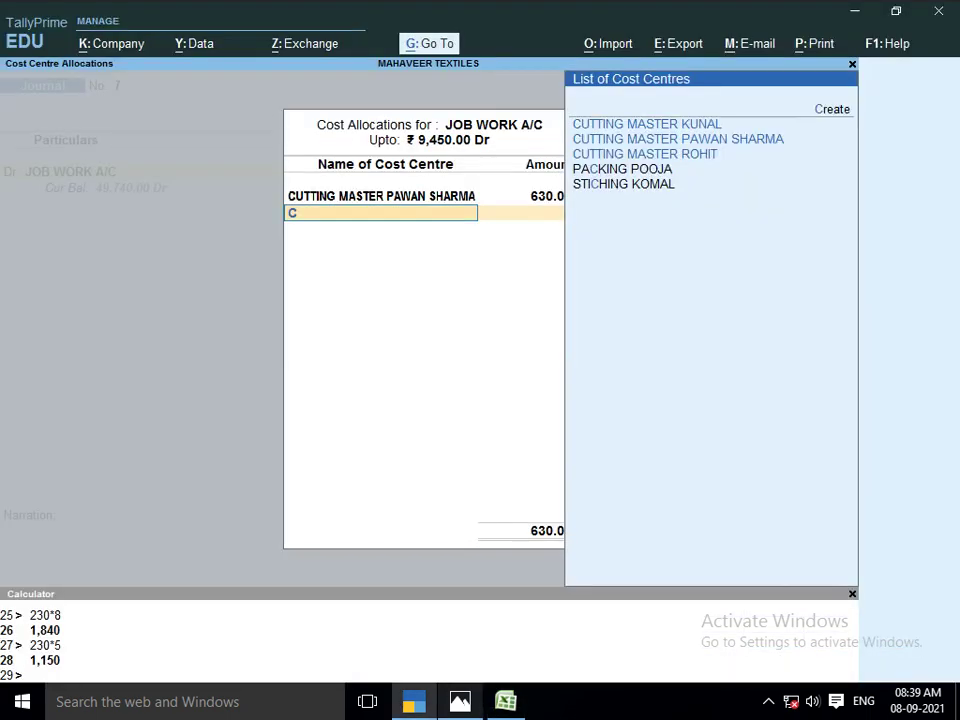
key("BackSpace")
type("K")
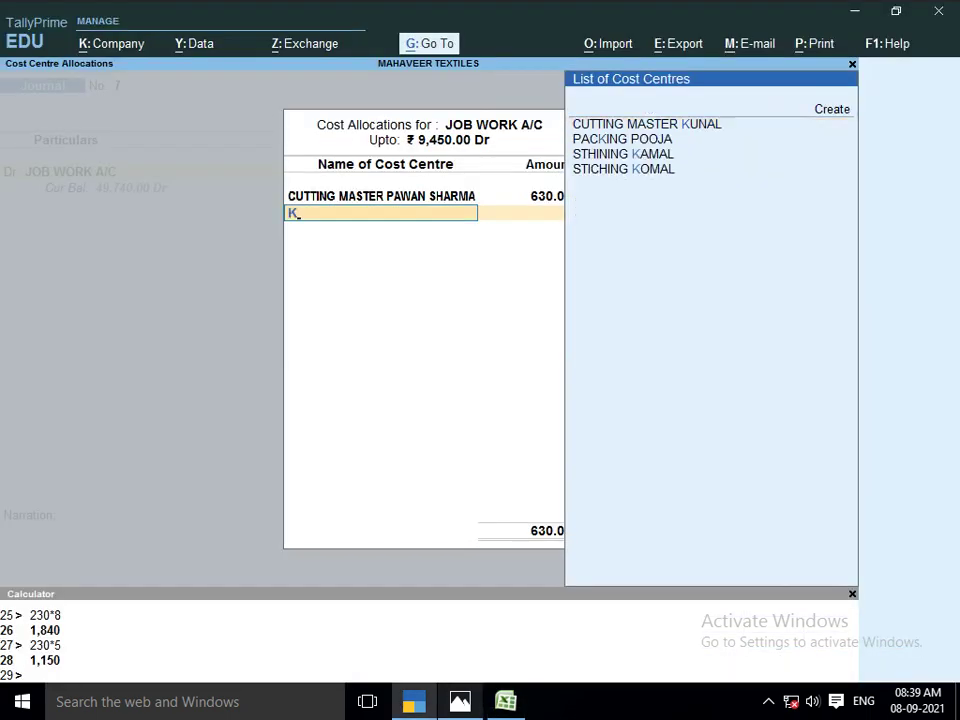
type("A")
key("Return")
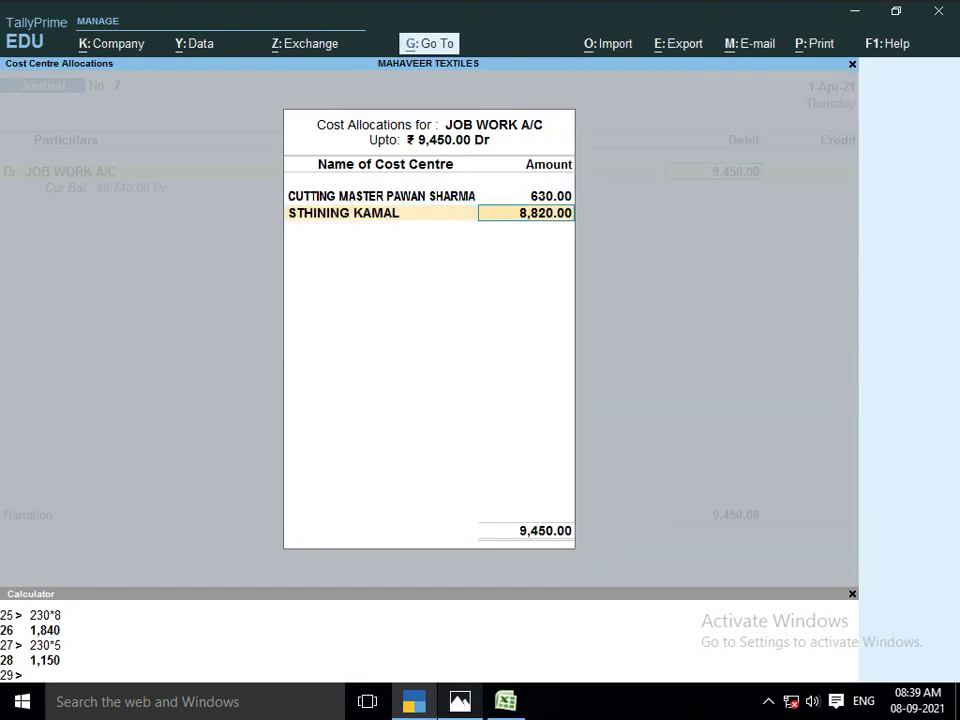
key("alt+Tab")
Allocate 1,680 each to the washing and pressing cost centres, checking amounts against Excel
key("alt+Tab")
type("3780")
key("Return")
key("alt+Tab")
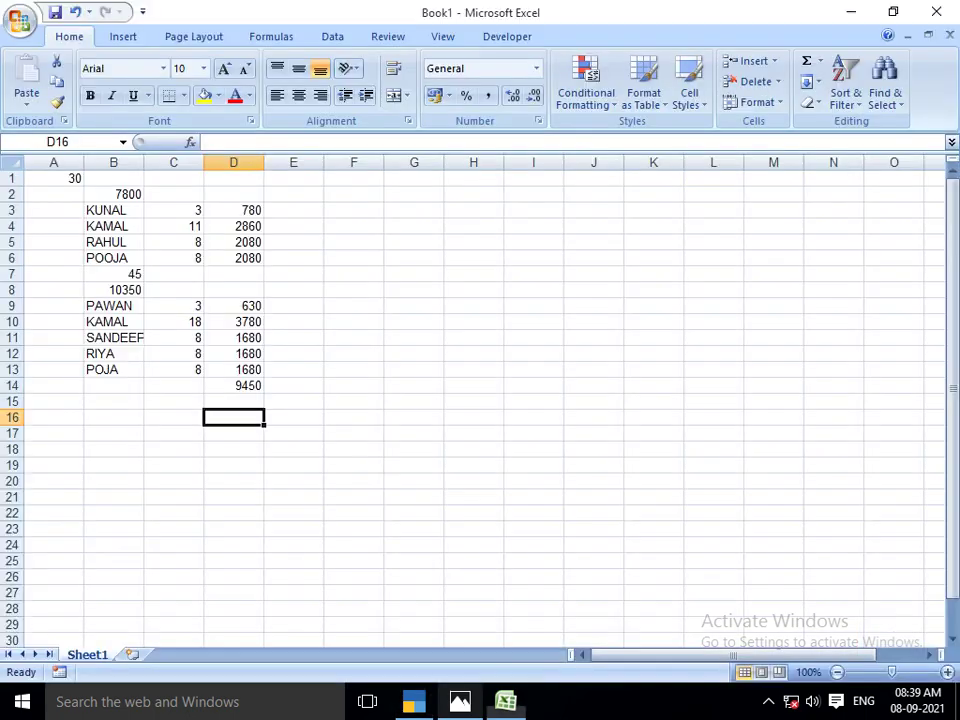
key("alt+Tab")
type("SANDE")
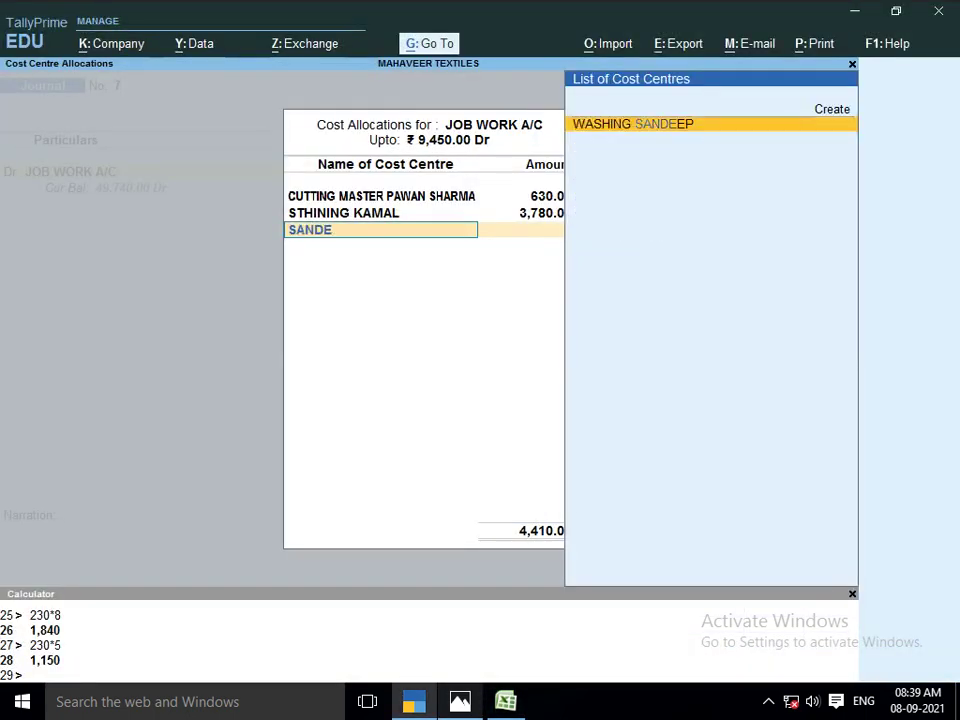
key("Return")
key("alt+Tab")
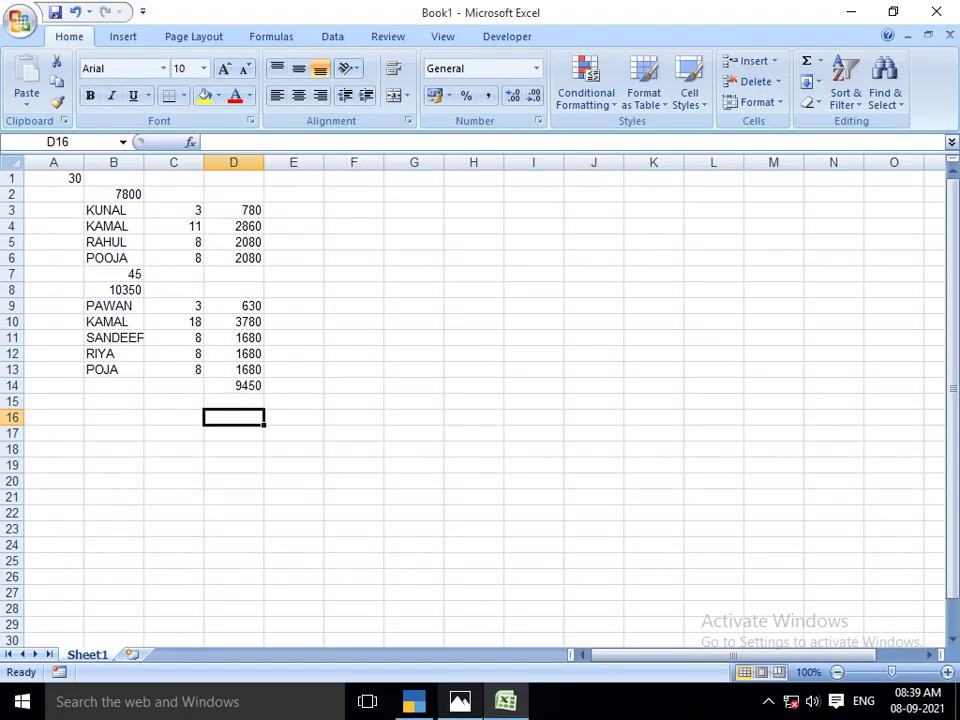
key("alt+Tab")
type("1680")
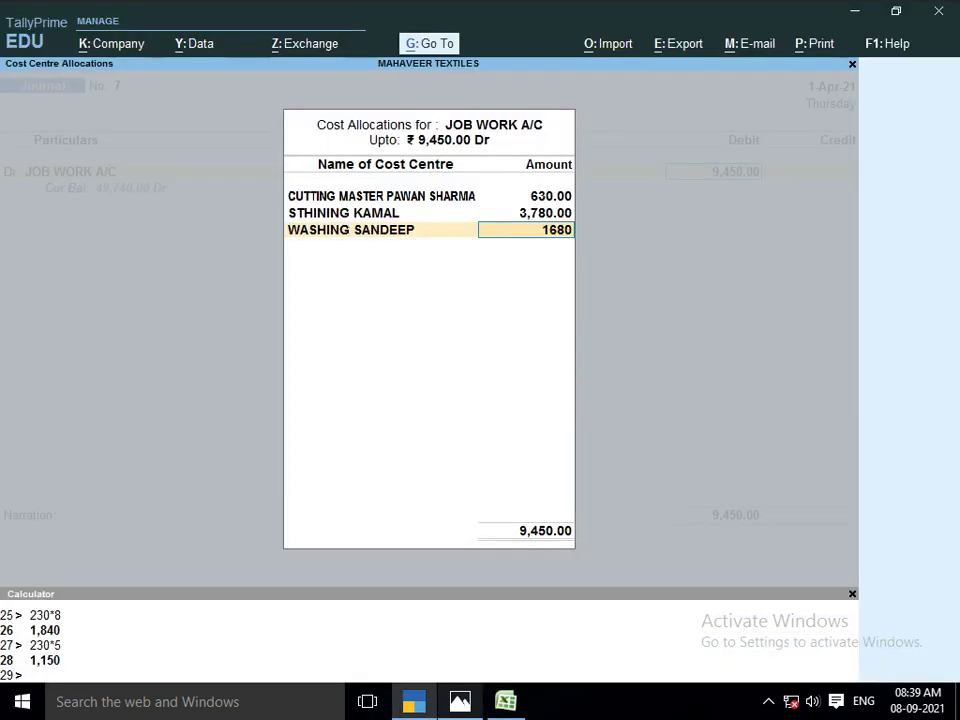
key("Return")
key("alt+Tab")
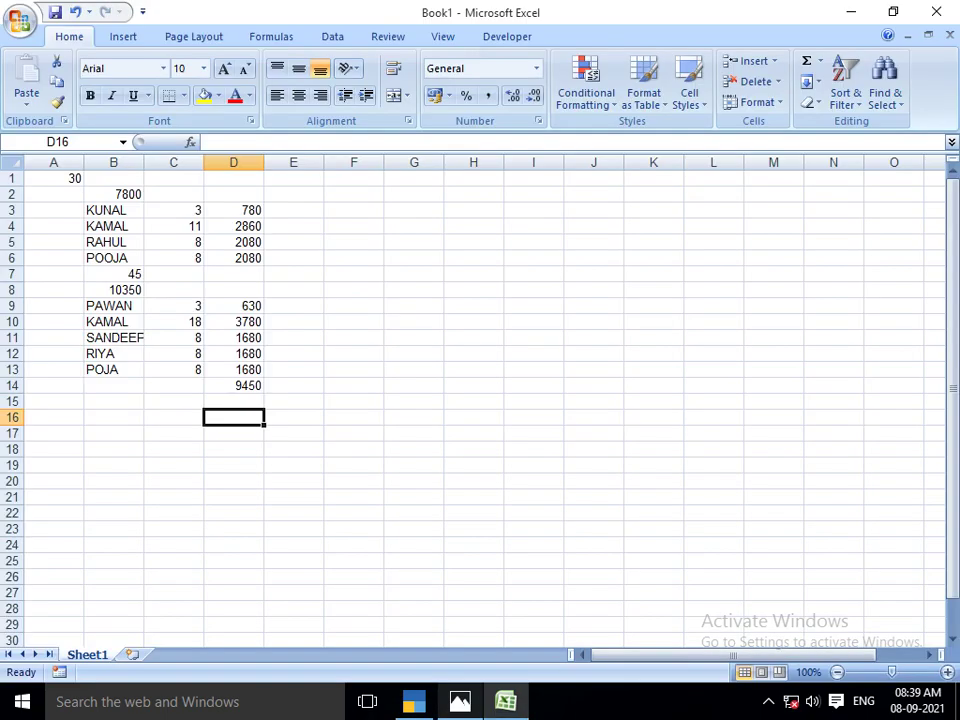
key("alt+Tab")
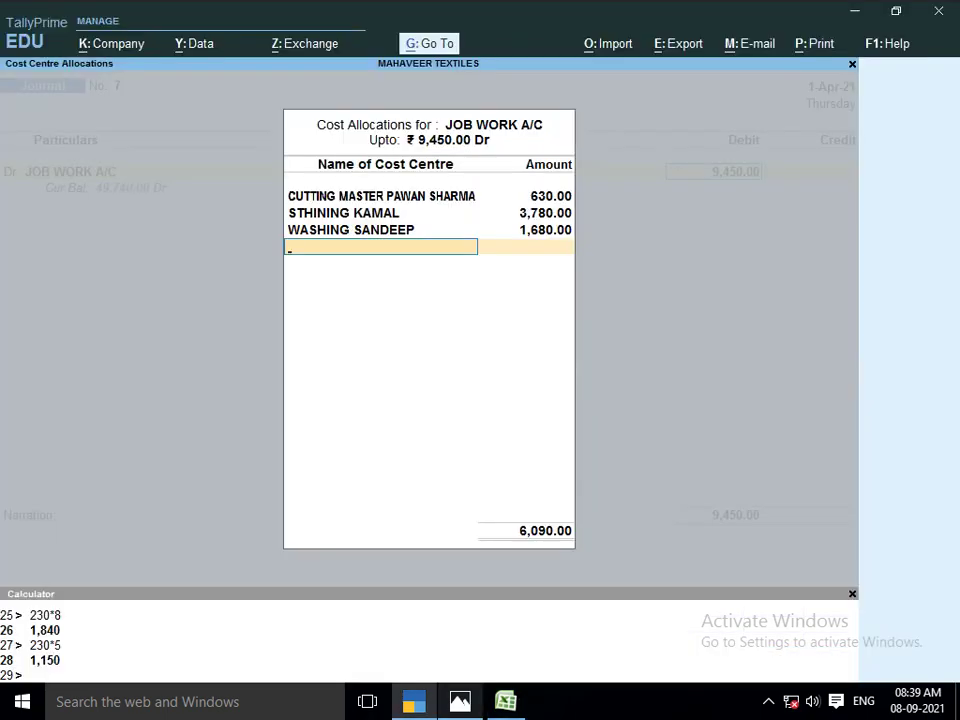
type("RIYA")
key("Return")
key("alt+Tab")
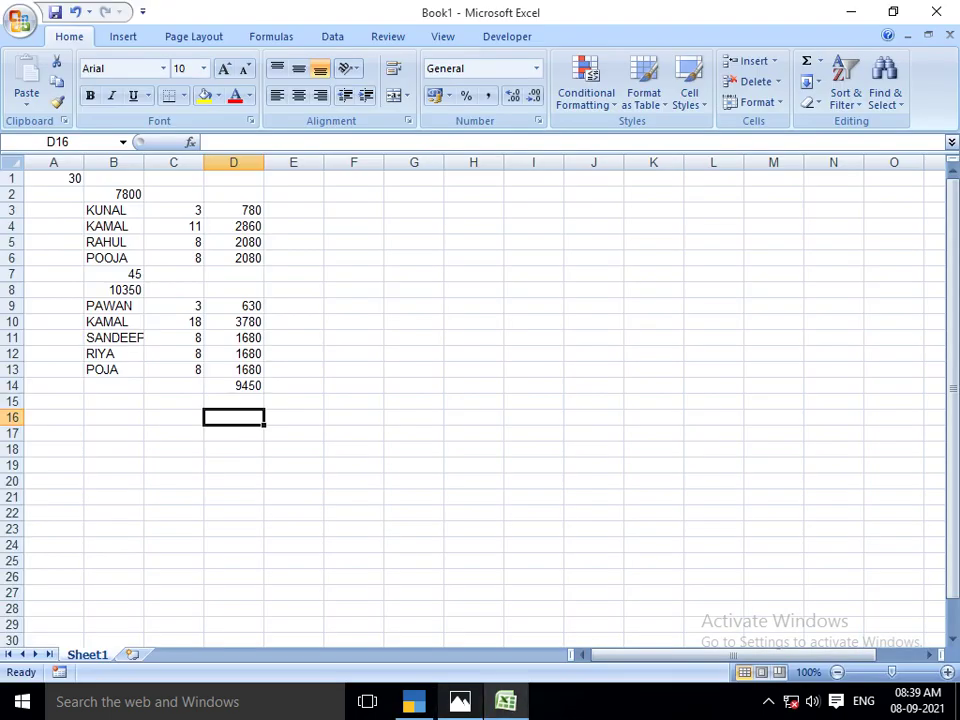
Give the packing cost centre the last 1,680 and close the 9,450 allocation
key("alt+Tab")
type("1680")
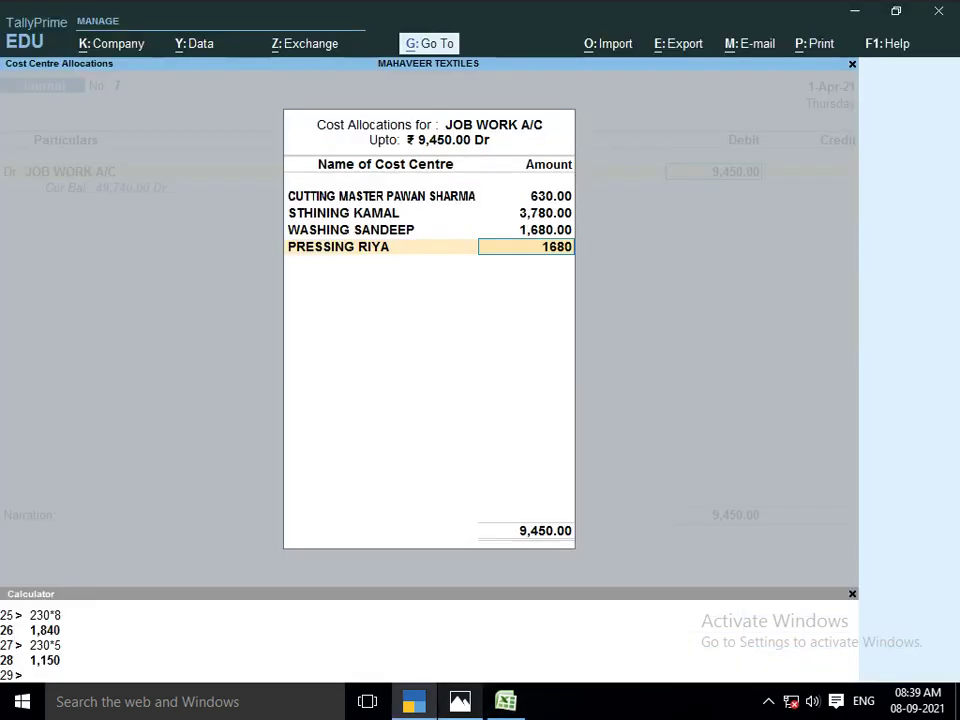
key("Return")
key("alt+Tab")
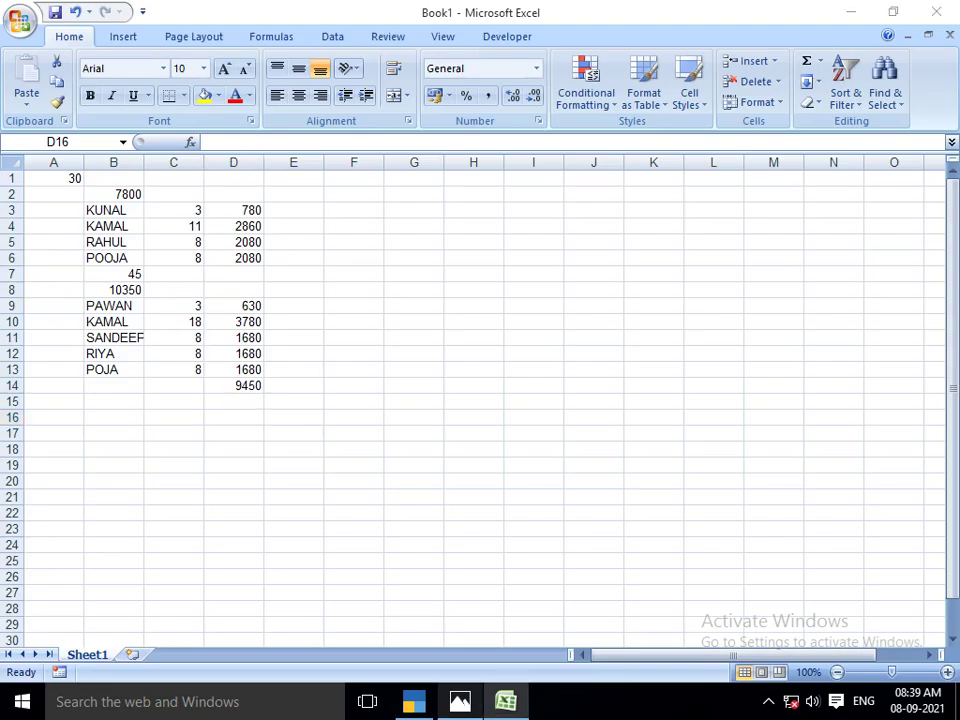
key("alt+Tab")
type("PO")
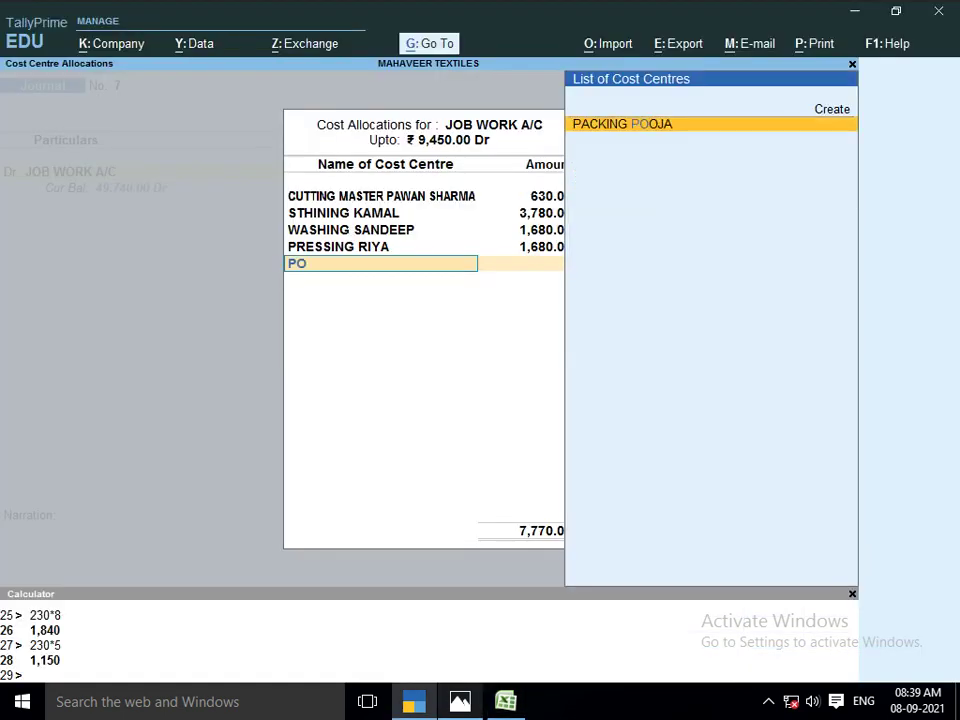
key("Return")
key("alt+Tab")
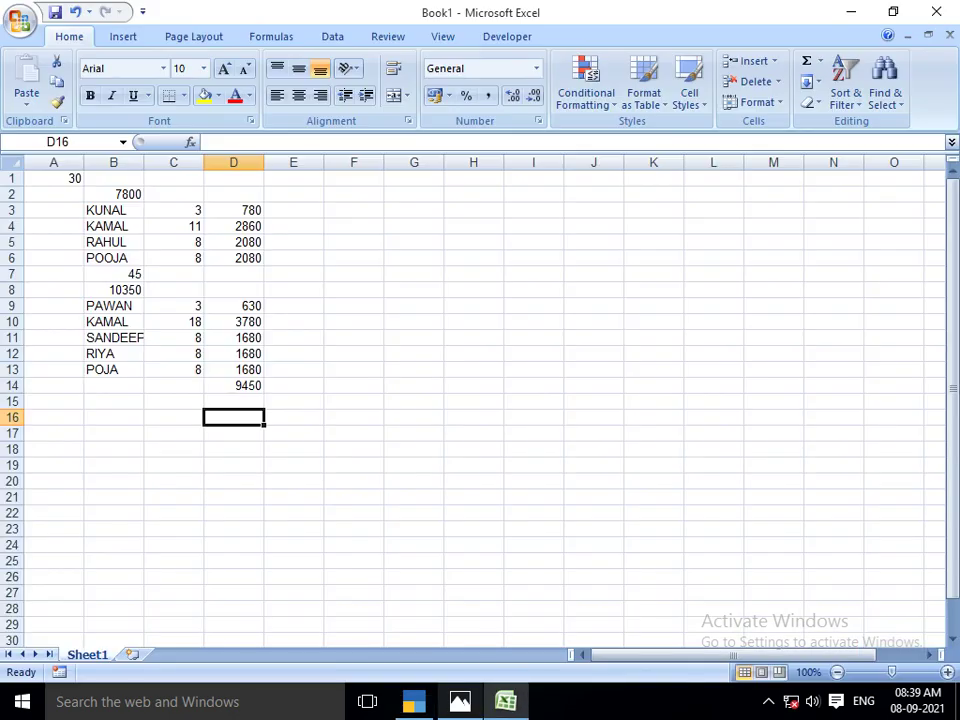
key("alt+Tab")
key("Return")
key("Return")
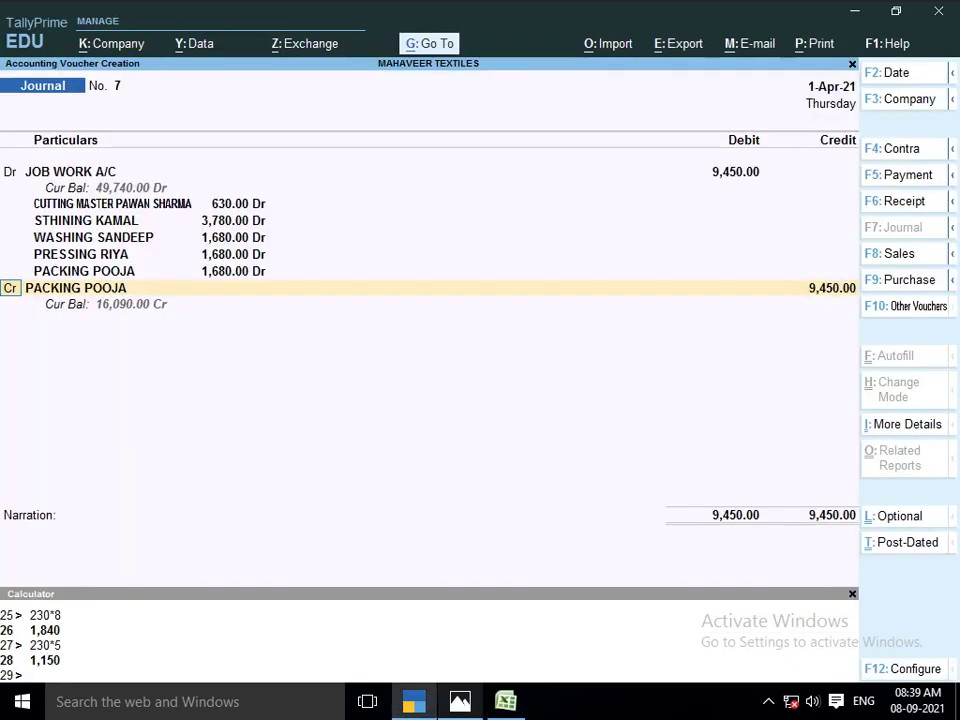
Create a new cutting-master ledger, named after the worker, under JOB WORKER on the credit line
key("Return")
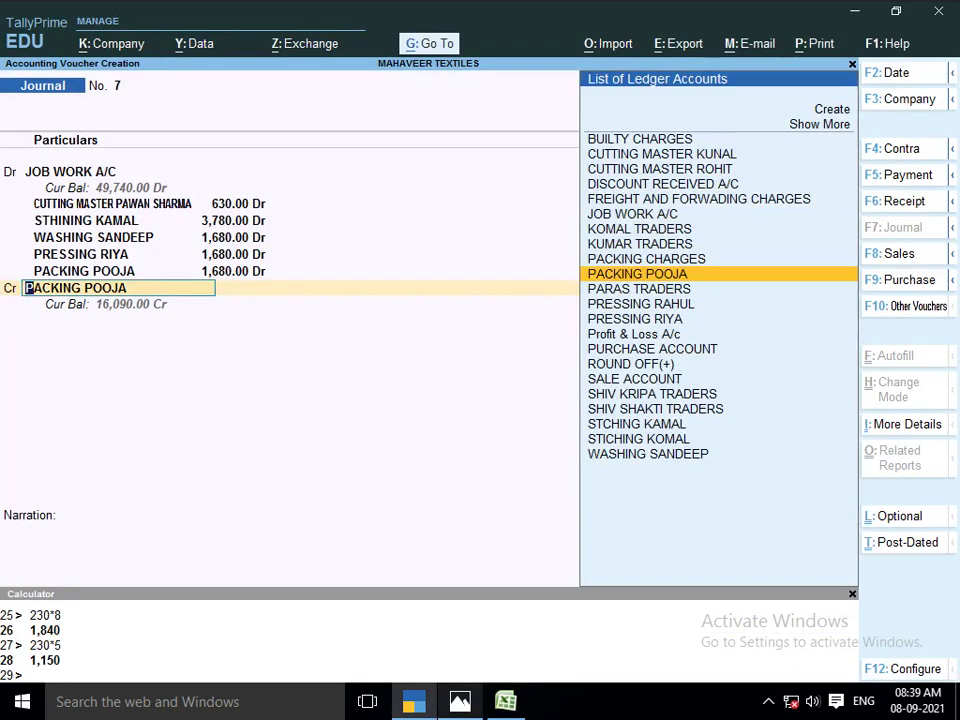
type("CU")
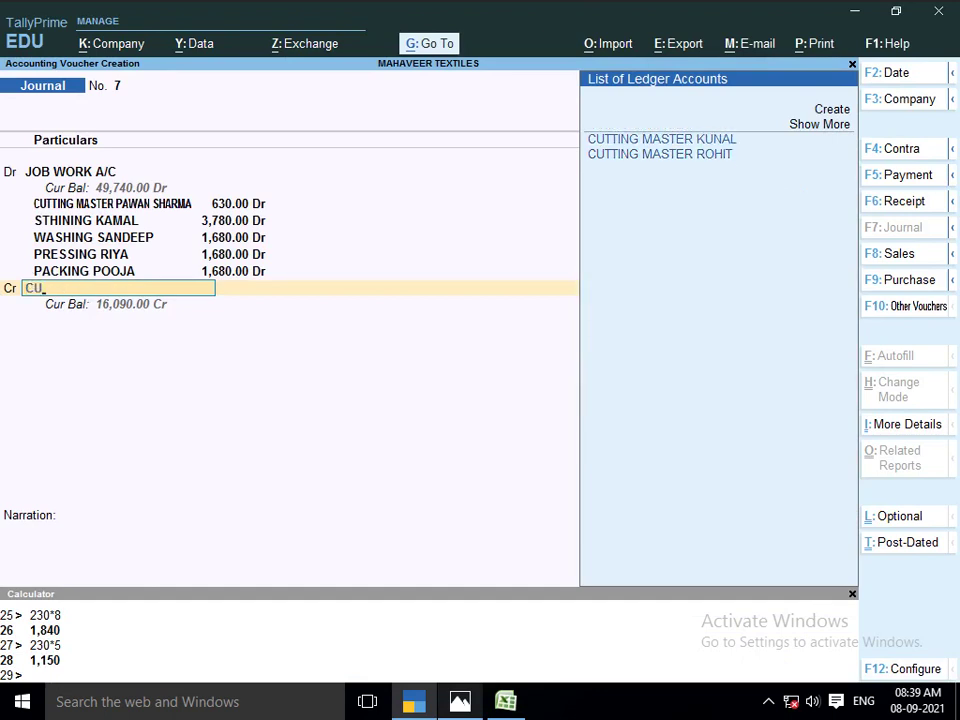
key("alt+c")
type("C")
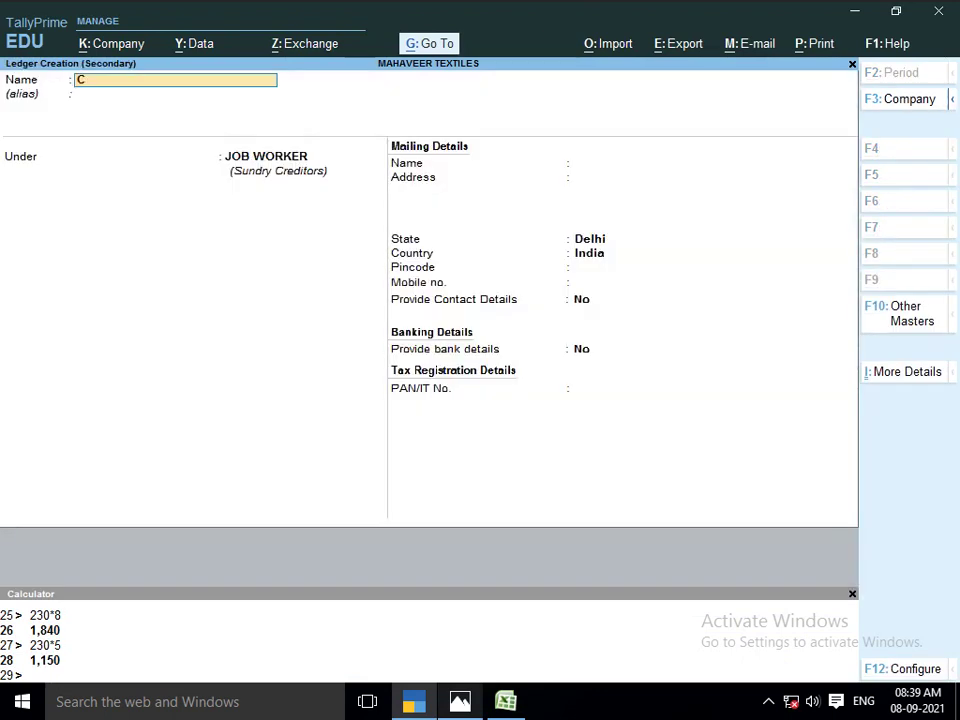
type("UTTING MAST")
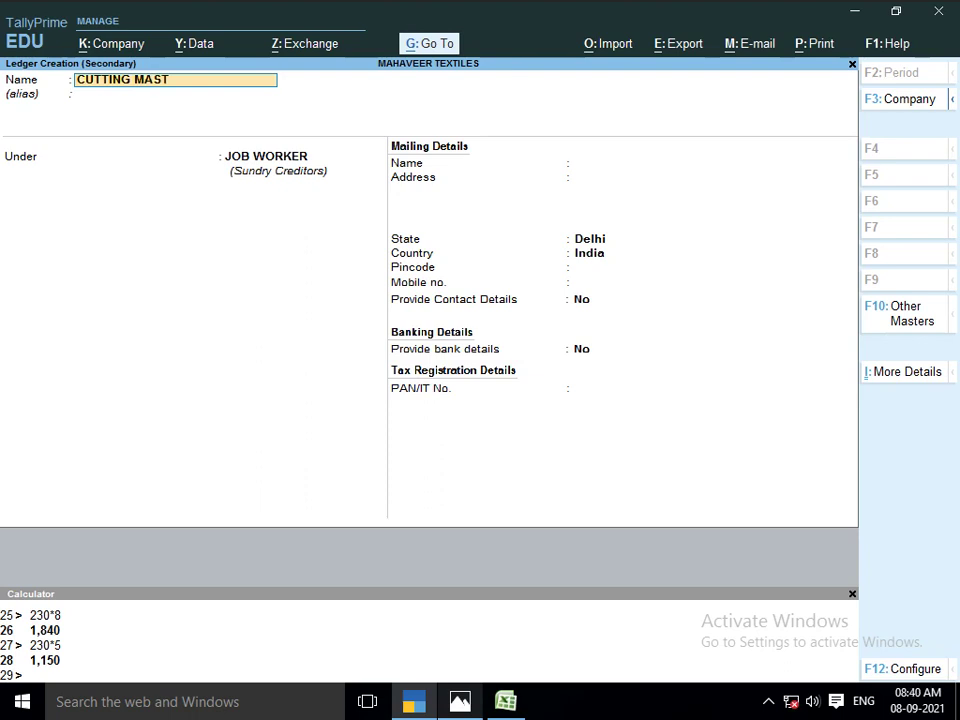
type("ER PAWAN")
key("Return")
key("Return")
key("Return")
key("Return")
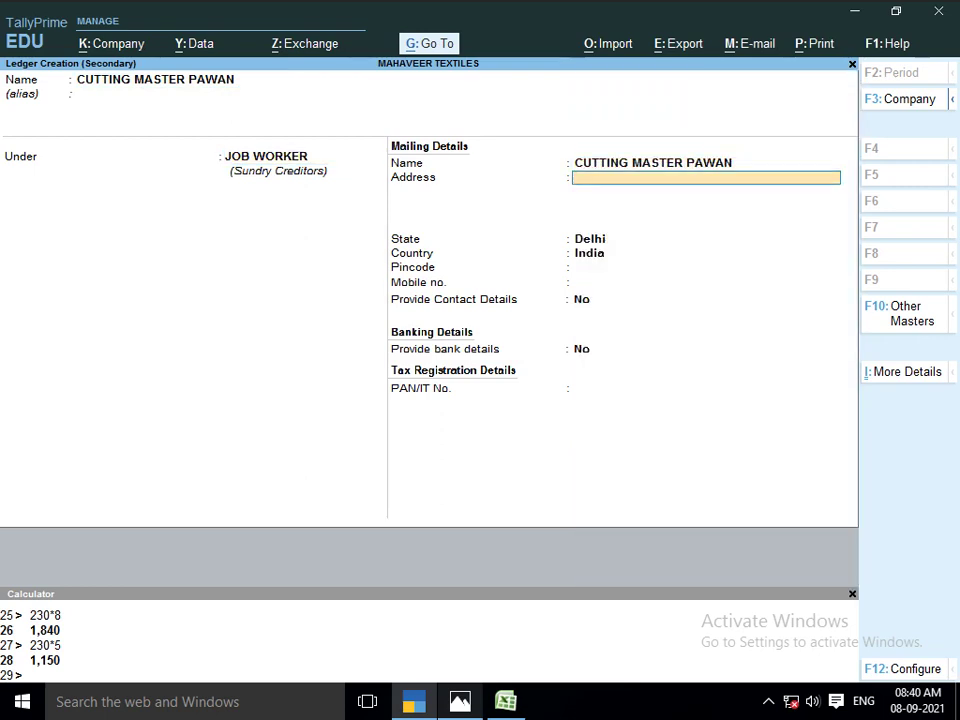
key("Return")
key("Return")
key("Return")
key("Return")
key("Return")
key("Return")
key("Return")
key("Return")
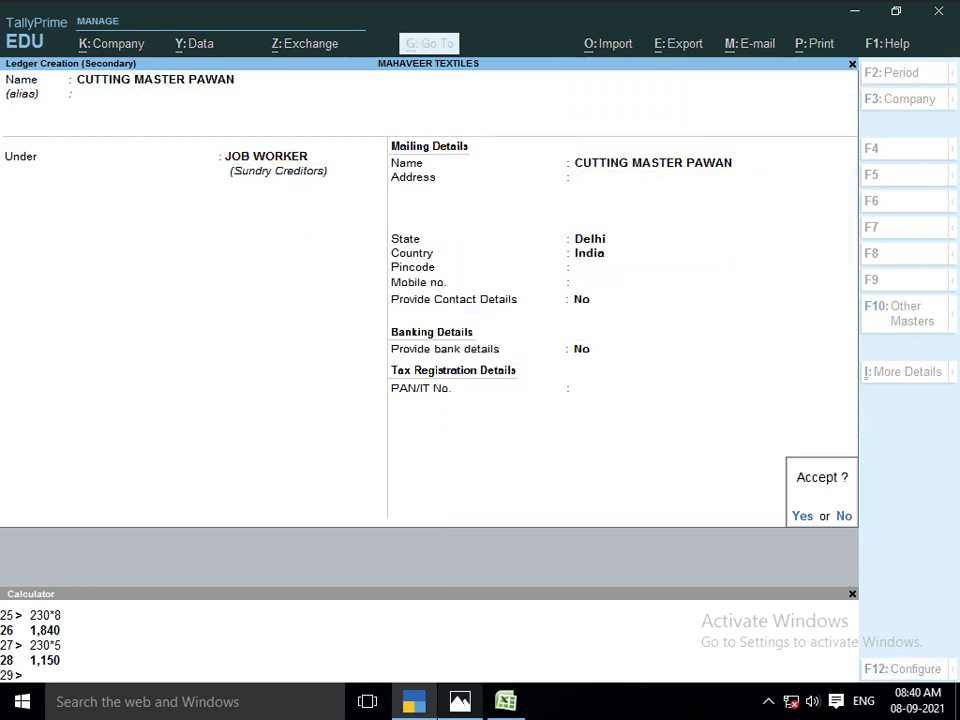
key("Return")
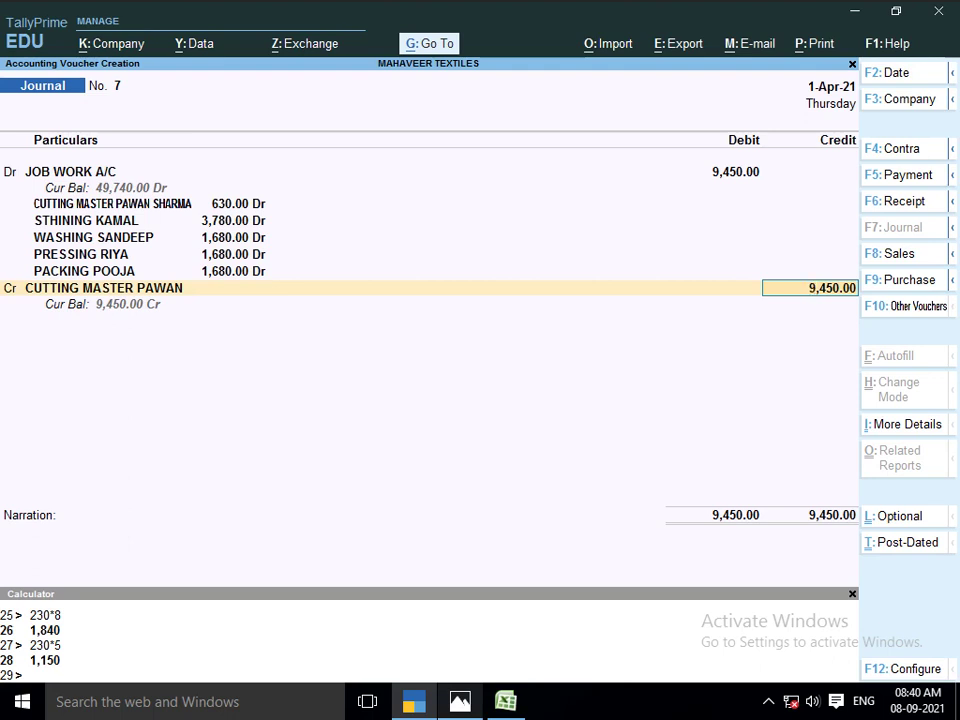
Credit 630 to the cutting-master ledger and 3,780 to the stitching ledger
type("630")
key("Return")
key("Return")
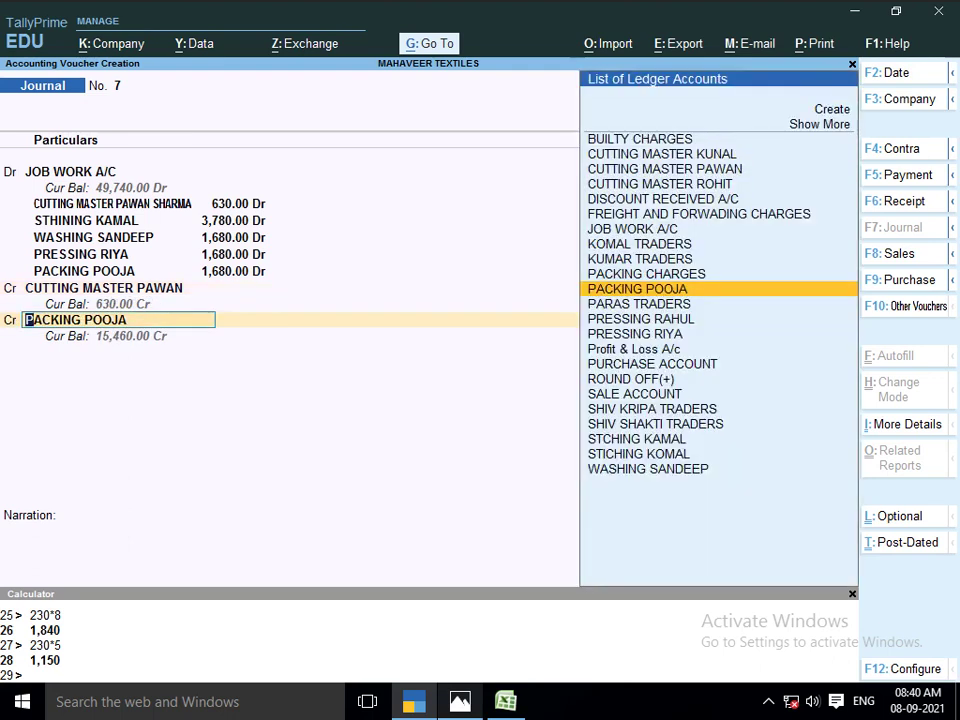
type("KAMA")
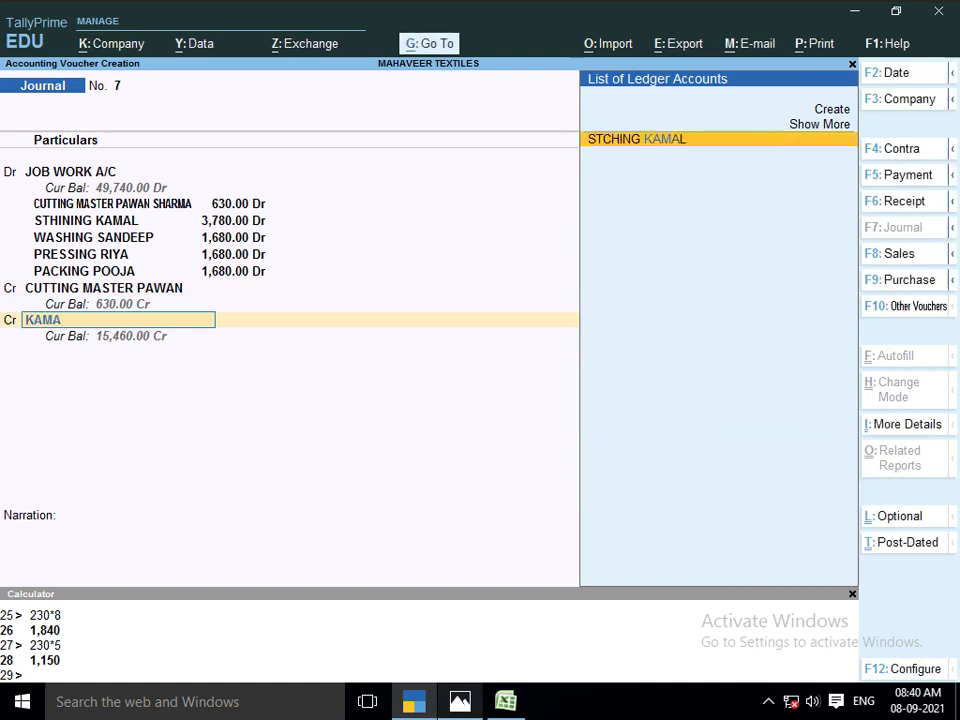
key("Return")
key("BackSpace")
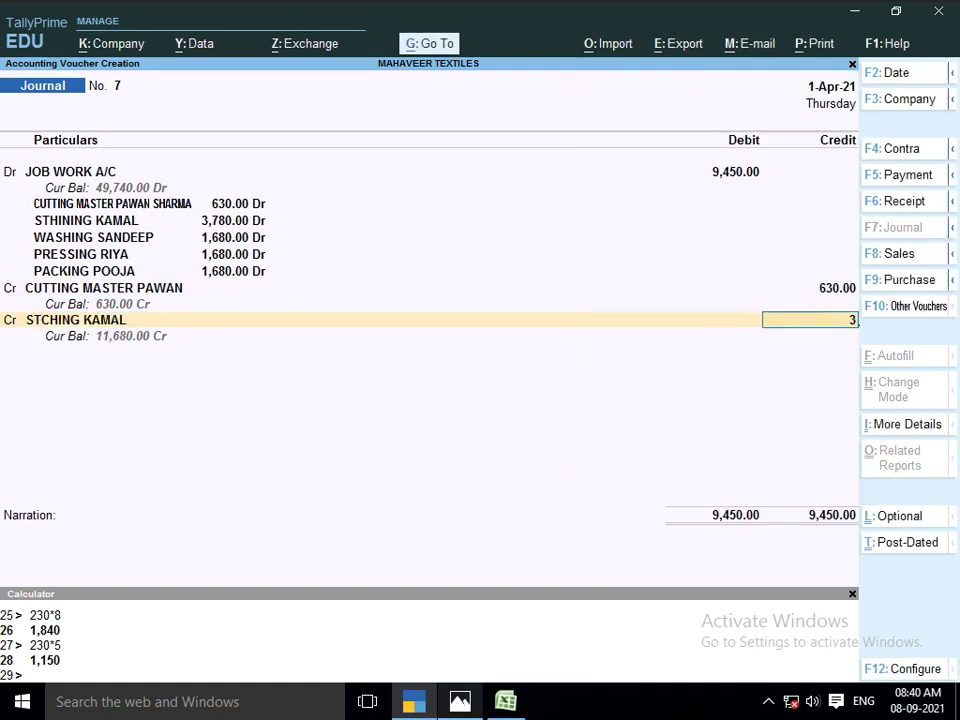
type("3780")
key("Return")
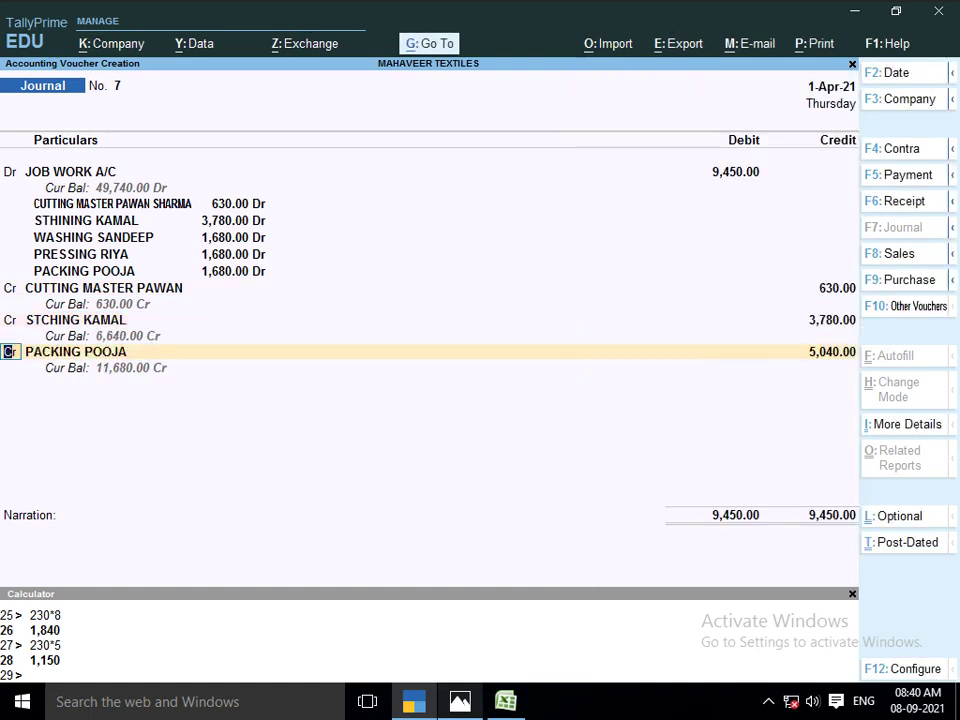
key("Return")
Credit 1,680 each to the washing, pressing and packing ledgers
type("WASHING")
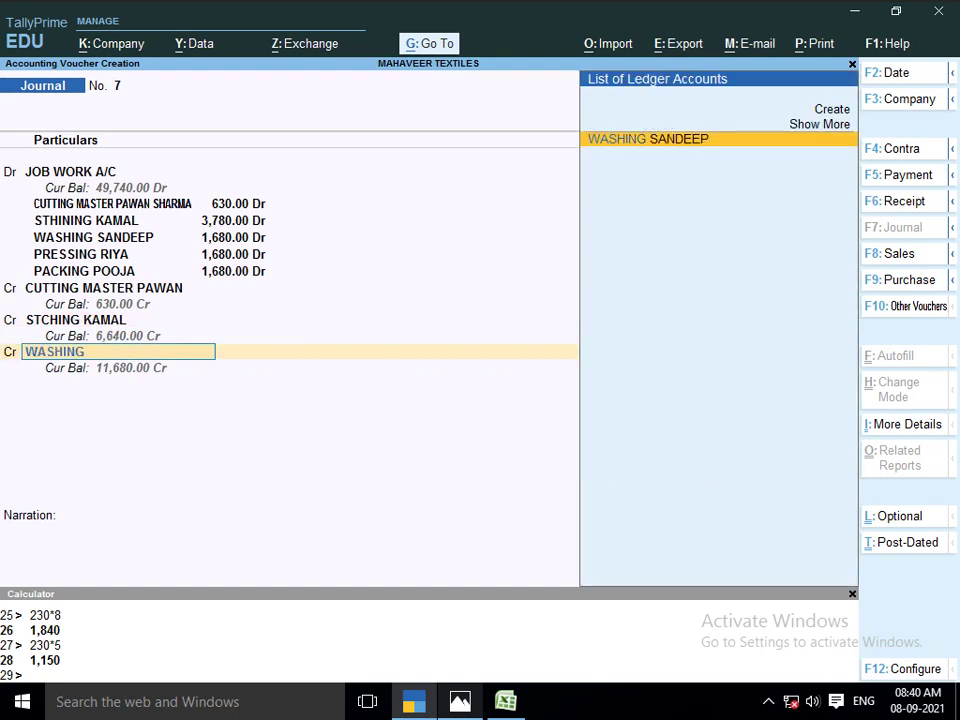
key("Return")
key("Return")
key("BackSpace")
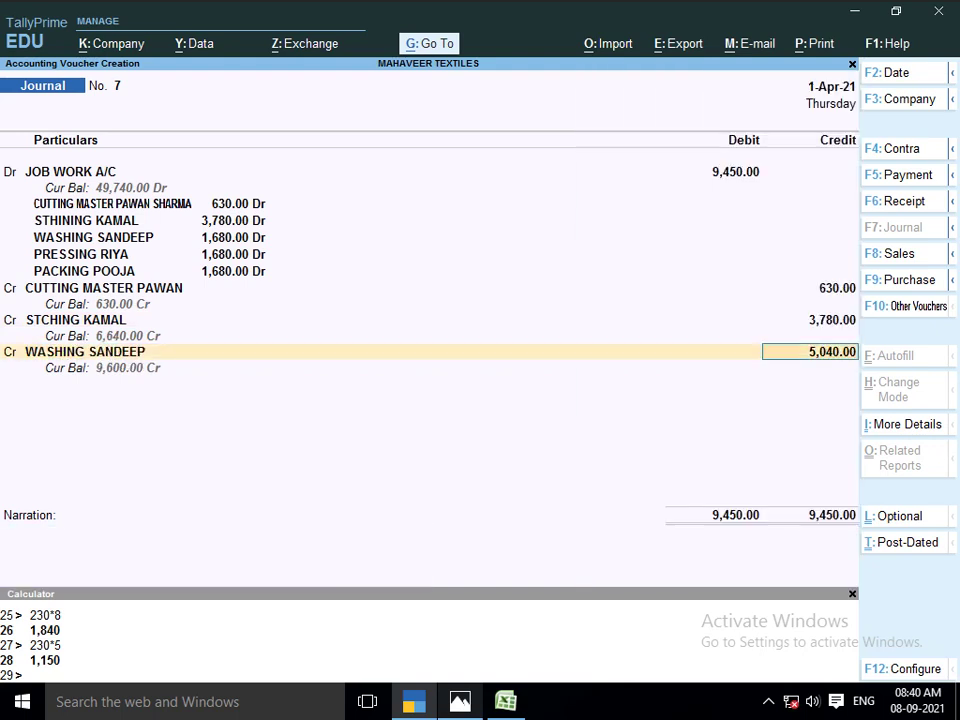
type("1680")
key("Return")
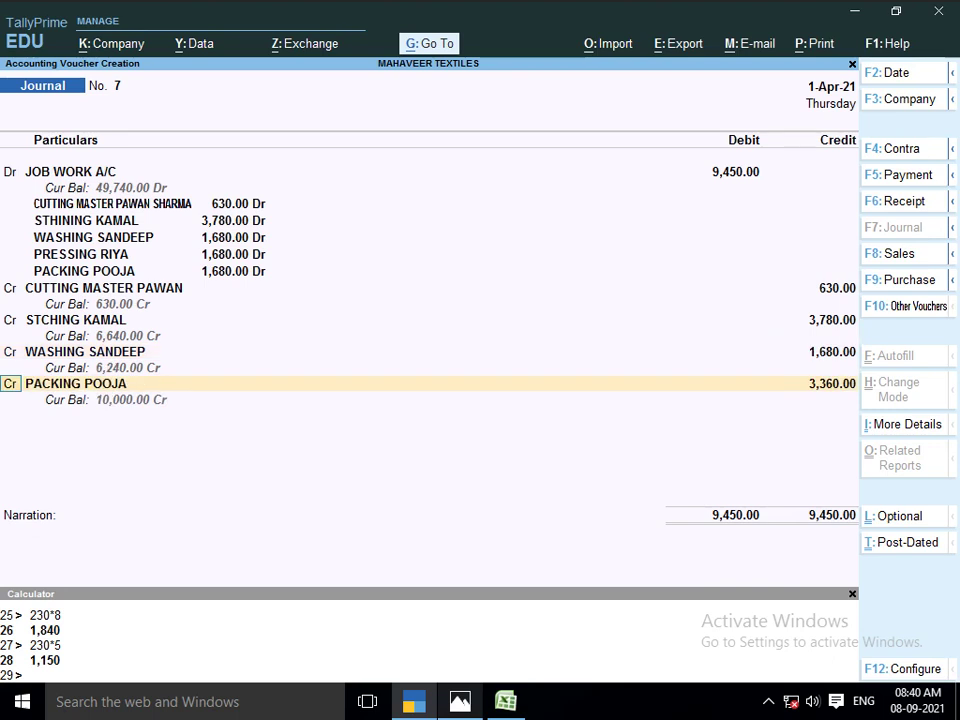
key("Return")
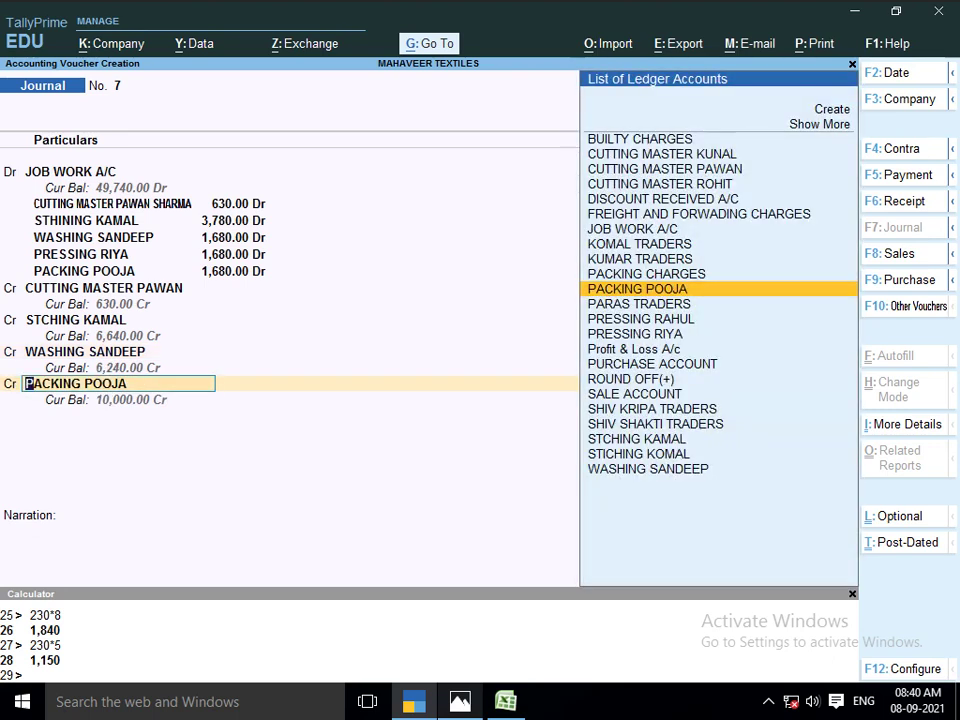
type("RIYA")
key("Return")
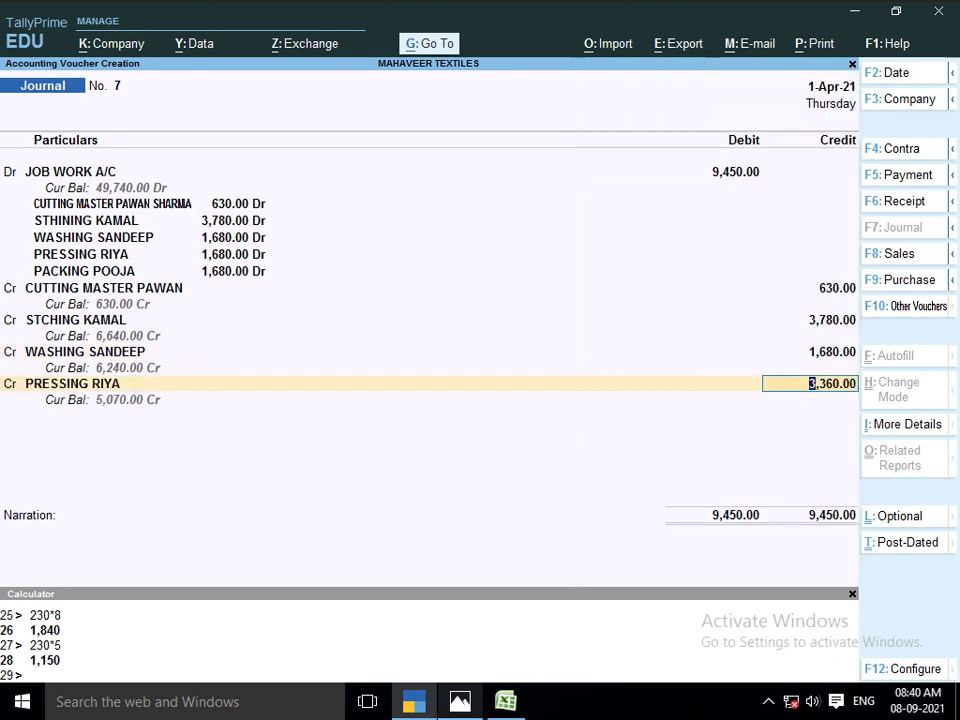
type("1680")
key("Return")
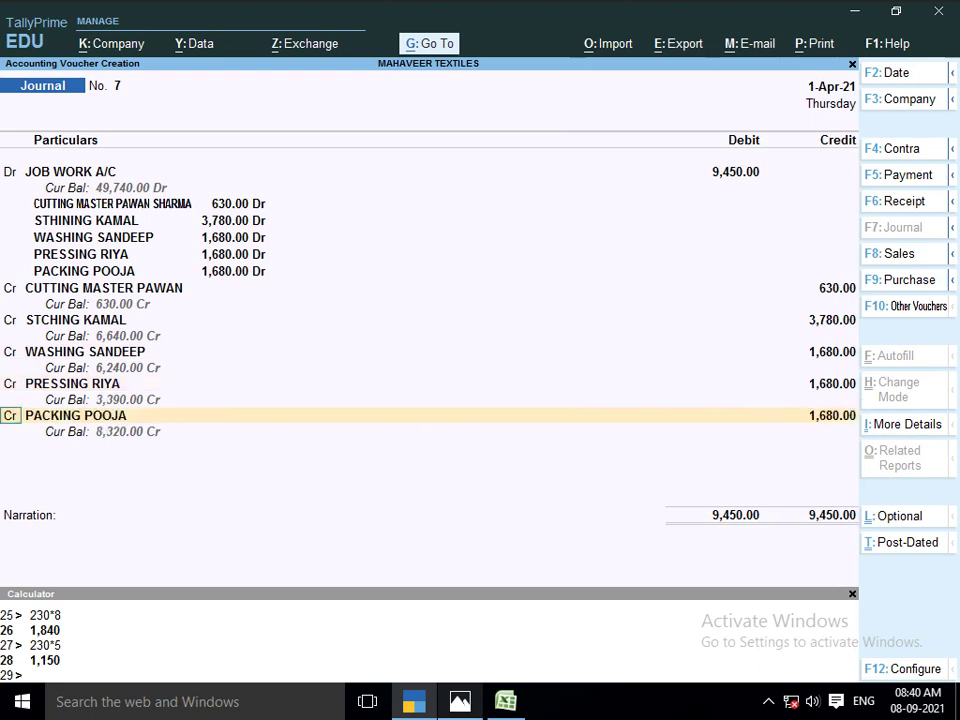
key("Return")
key("Return")
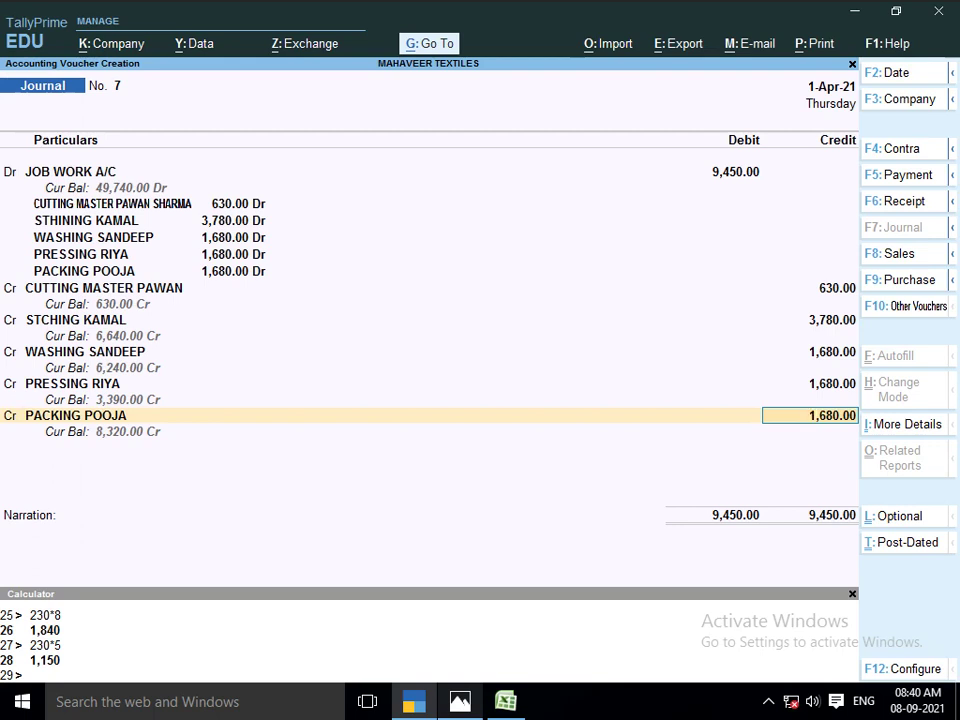
key("Return")
Save journal voucher 7 with narration 'LOT NO 1103'
type("LOT")
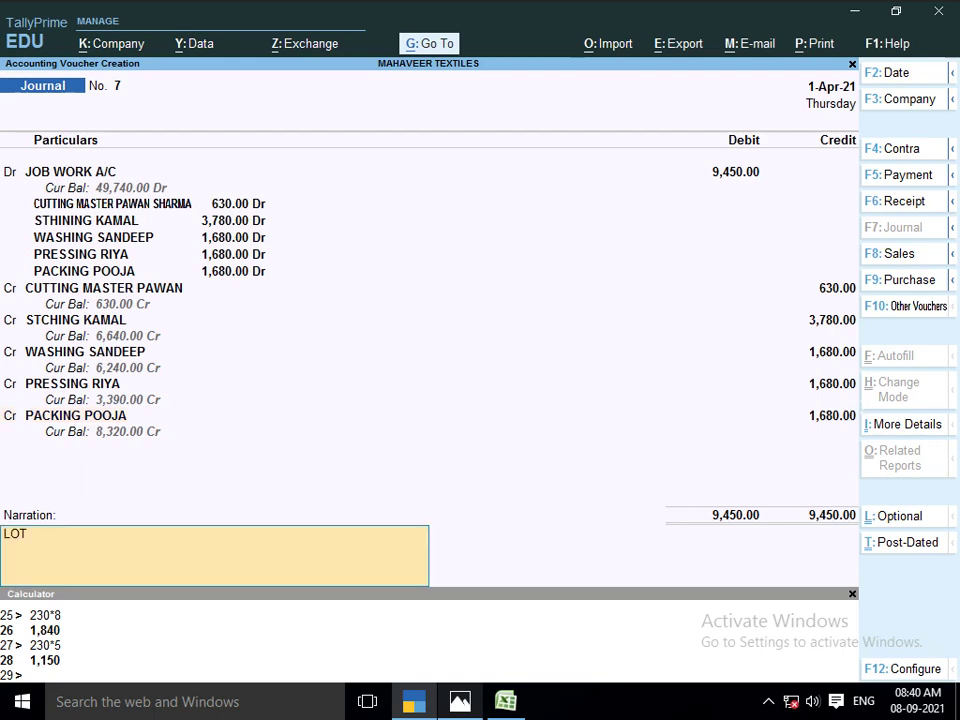
type(" NO 1103")
key("Return")
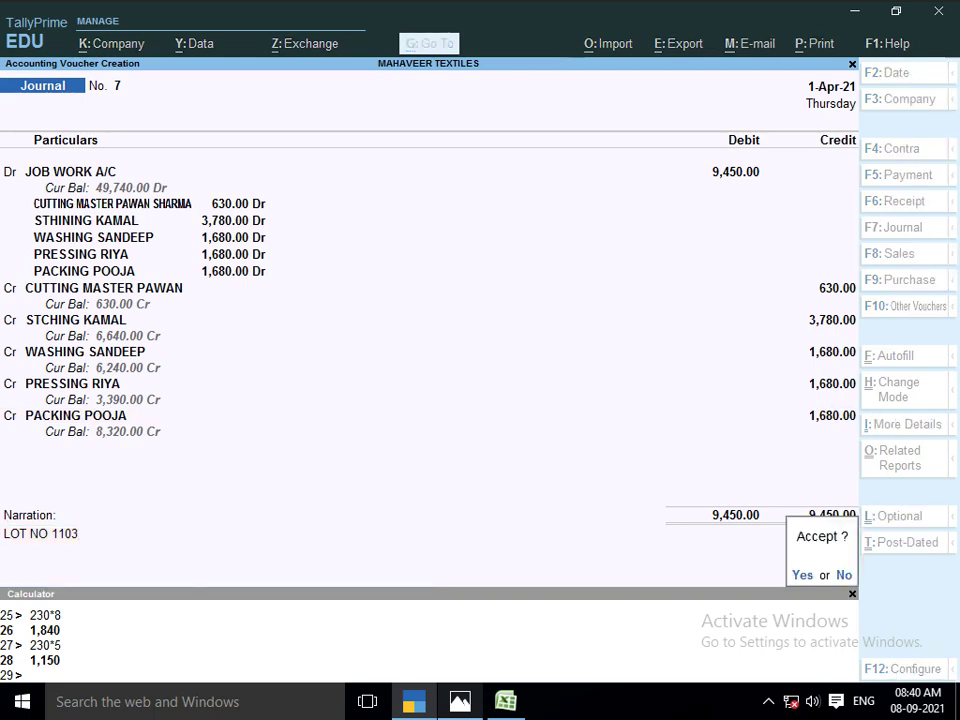
key("Return")
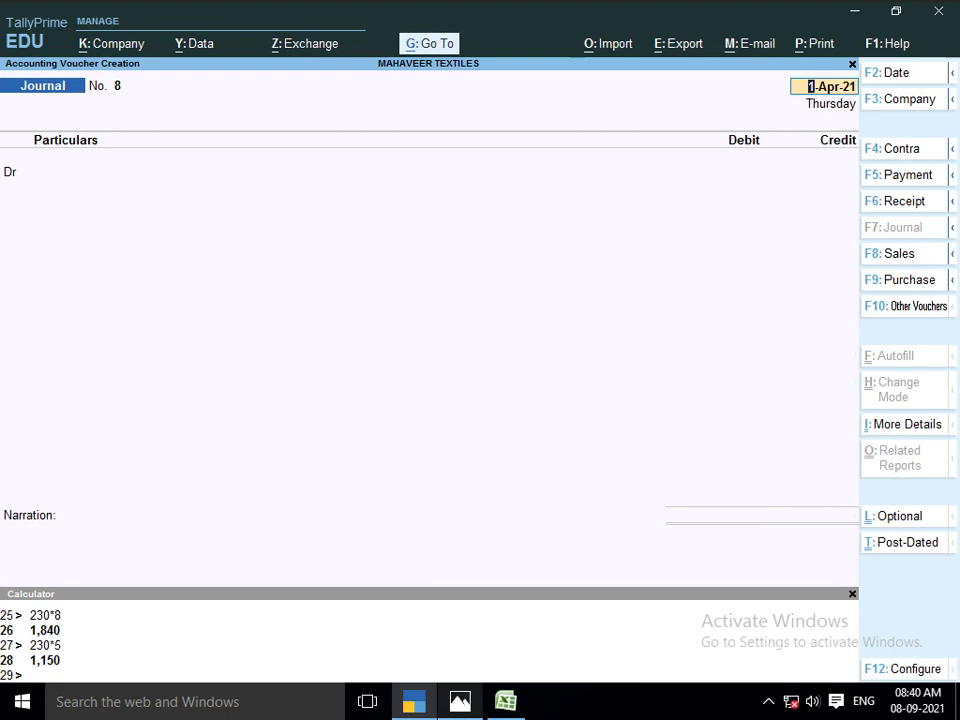
Start journal voucher 8 with JOB WORK A/C as the debit ledger
key("Return")
type("JOB")
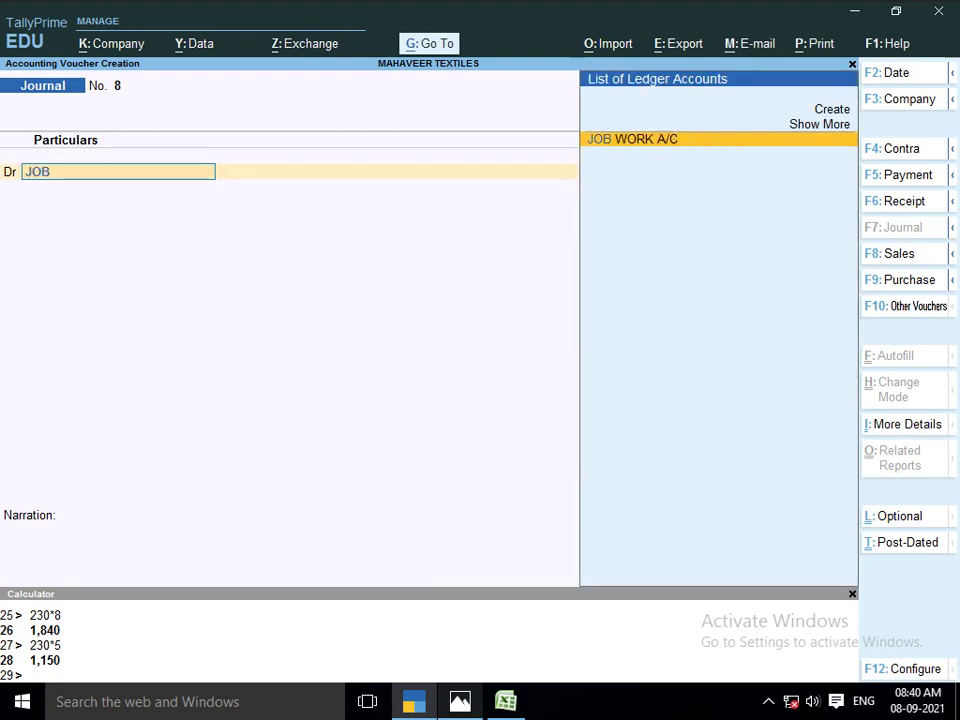
key("Return")
key("alt+Tab")
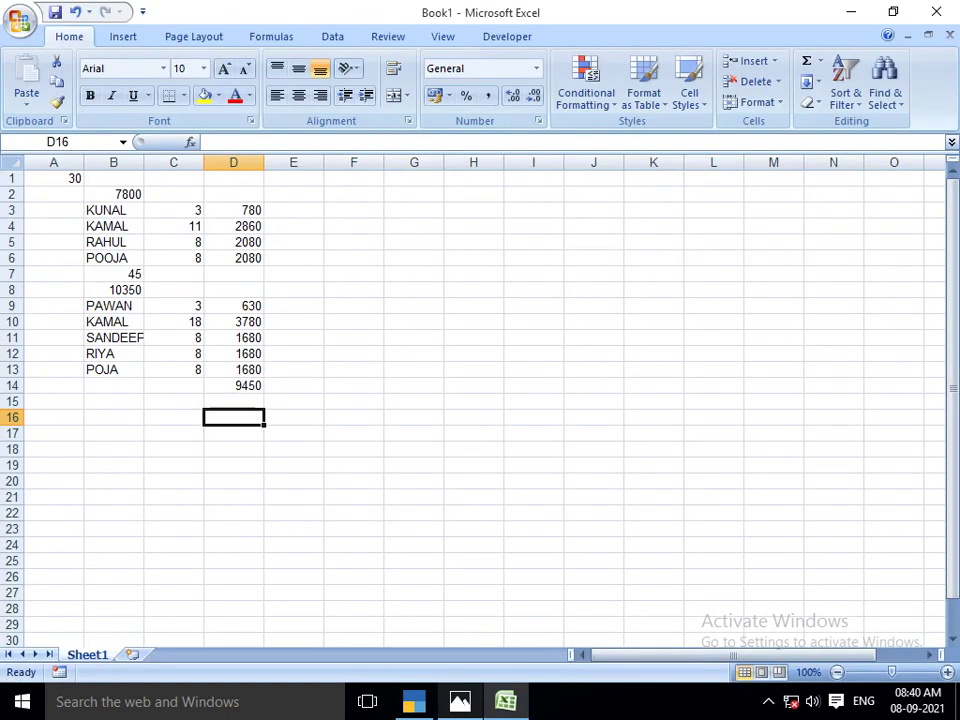
Bring up the Lot No. 1104 sheet photo and enter the first worker's name in B16
key("alt+Tab")
key("Tab")
key("Right")
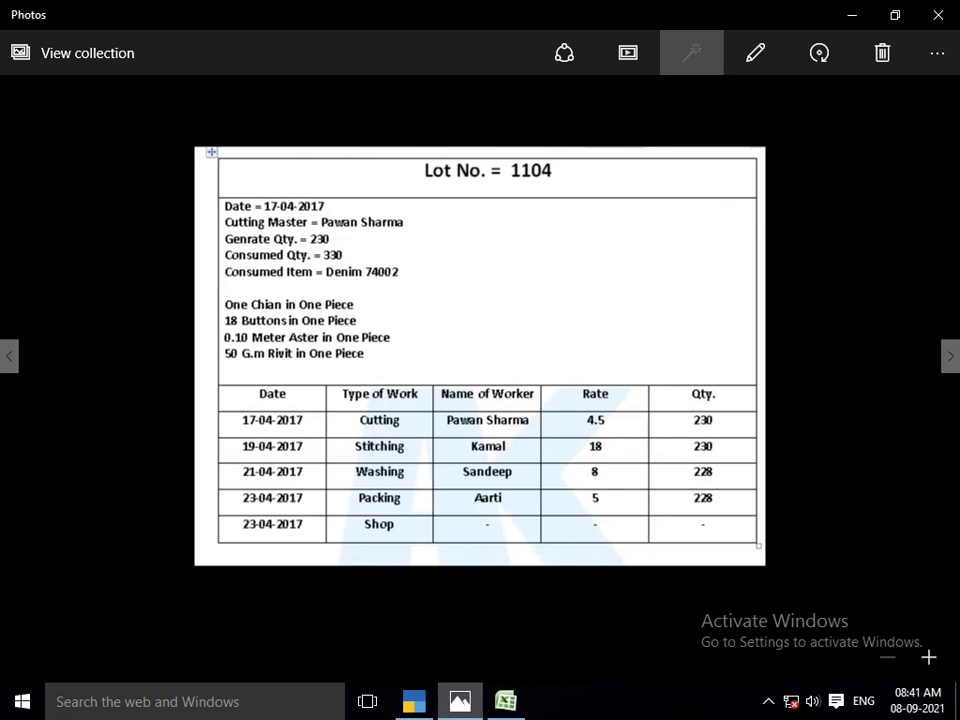
key("alt+Tab")
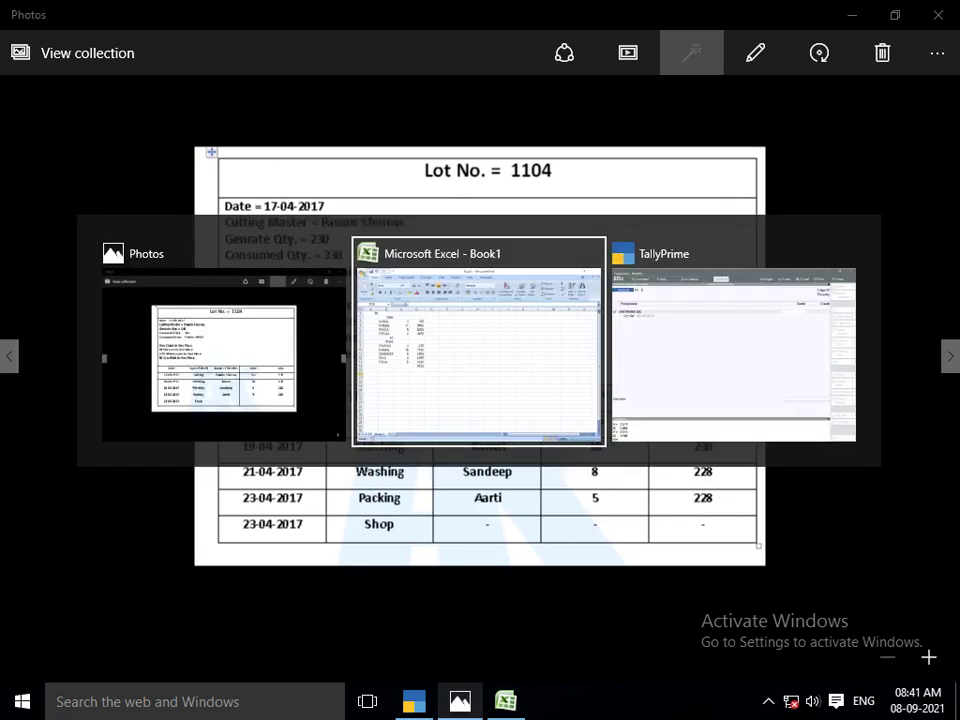
key("Left")
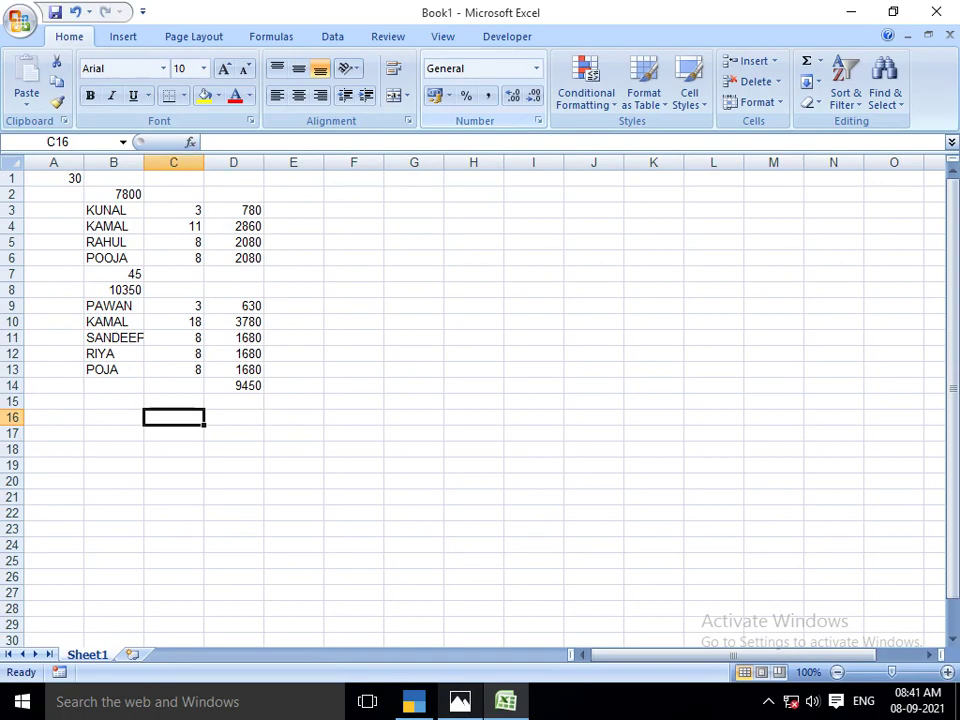
key("Left")
key("alt+Tab")
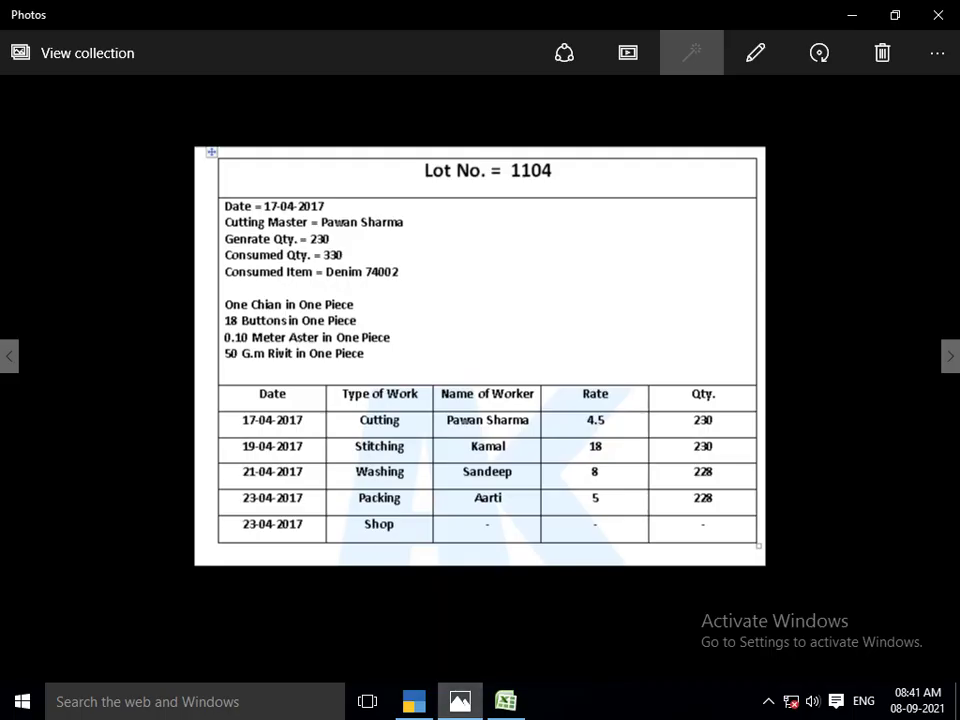
key("alt+Tab")
key("Right")
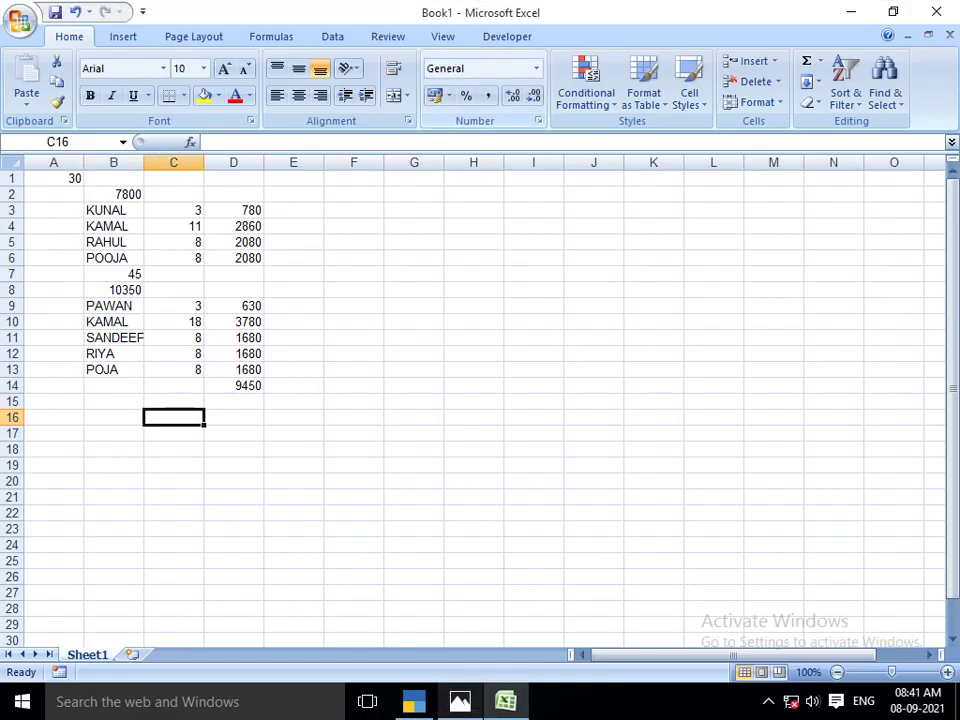
key("Left")
type("PAWAN")
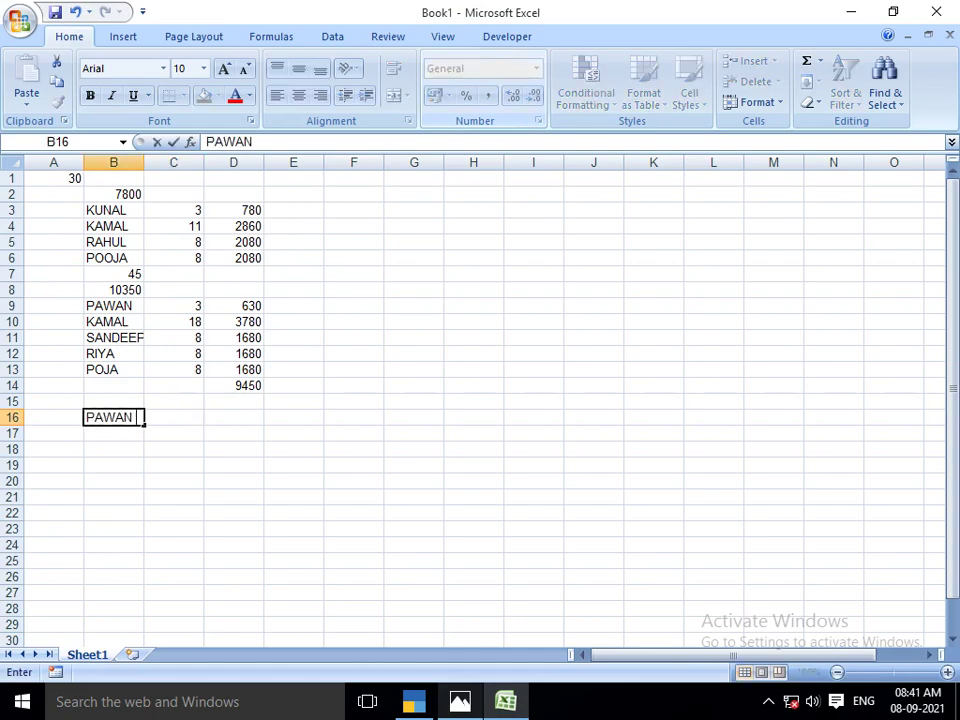
key("Return")
Enter the remaining three worker names from the lot sheet into B17 through B19
key("alt+Tab")
key("alt+Tab")
type("KAMAL")
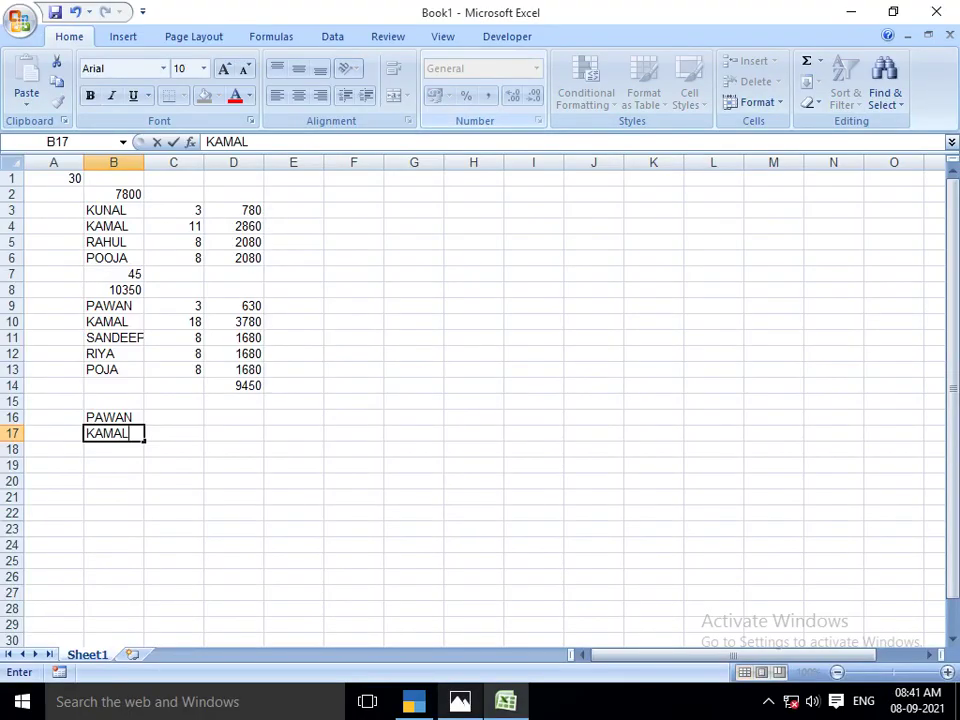
key("Return")
key("alt+Tab")
key("alt+Tab")
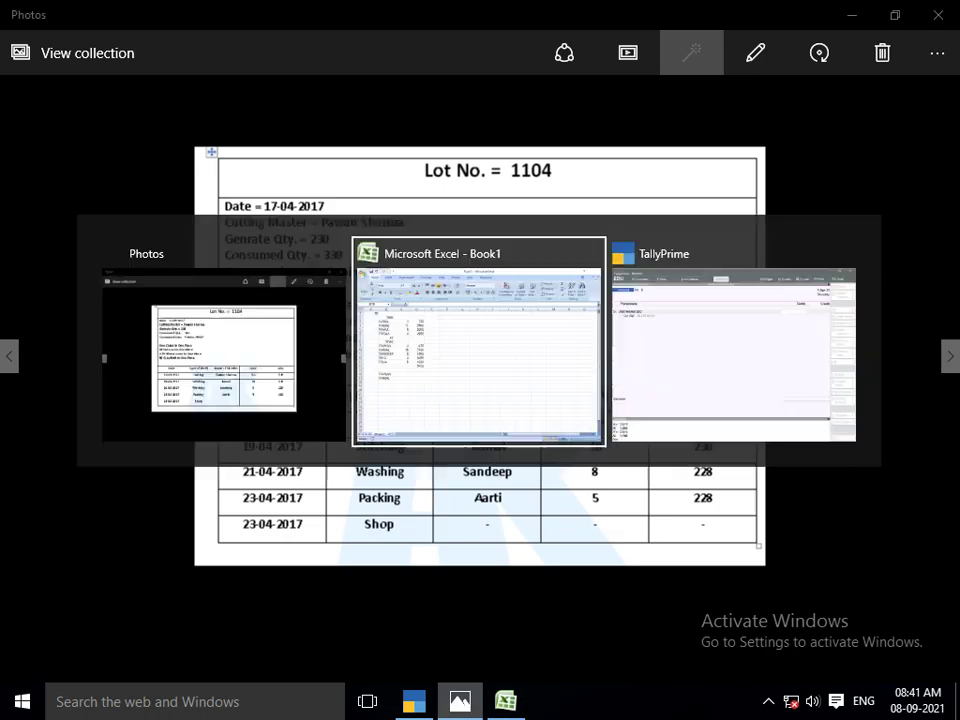
type("SANDEEP")
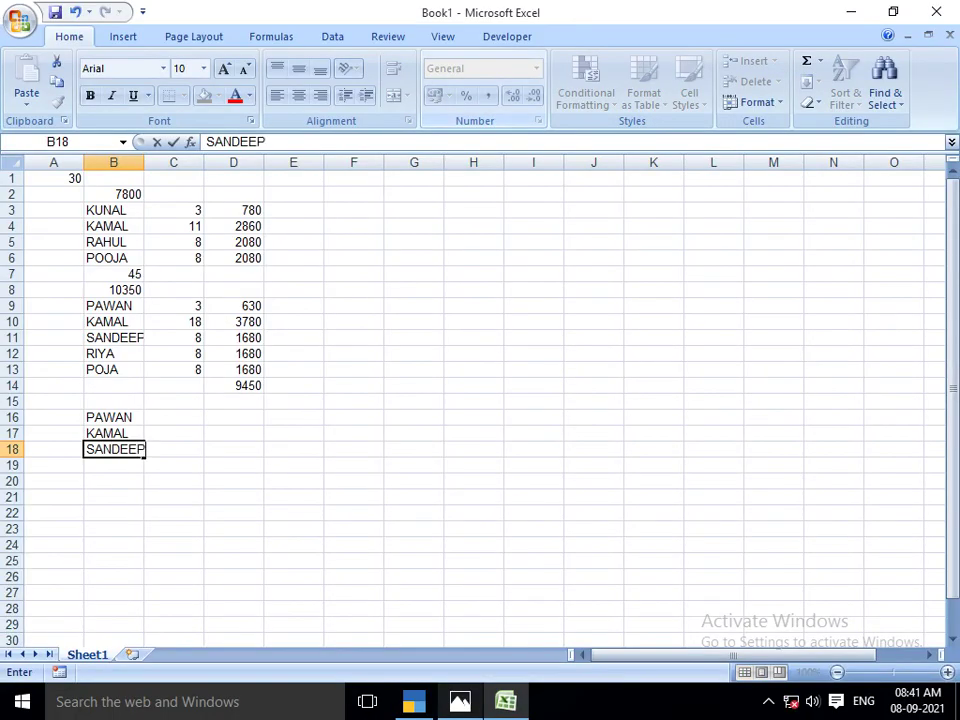
key("Return")
key("alt+Tab")
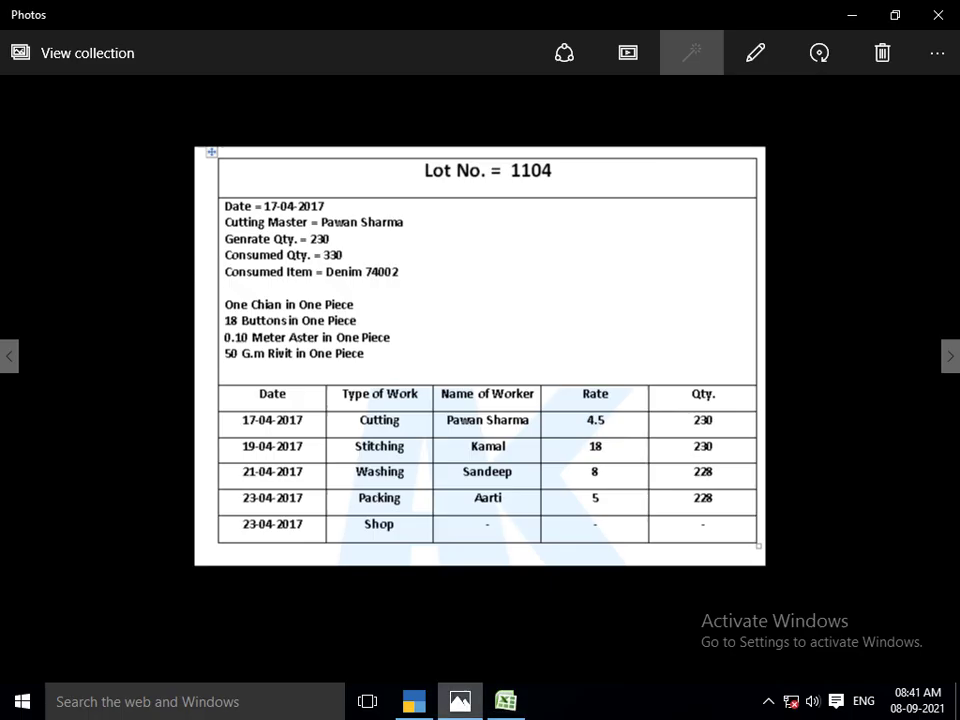
key("alt+Tab")
key("alt+Tab")
key("Tab")
key("alt+Tab")
type("ARTI")
key("Return")
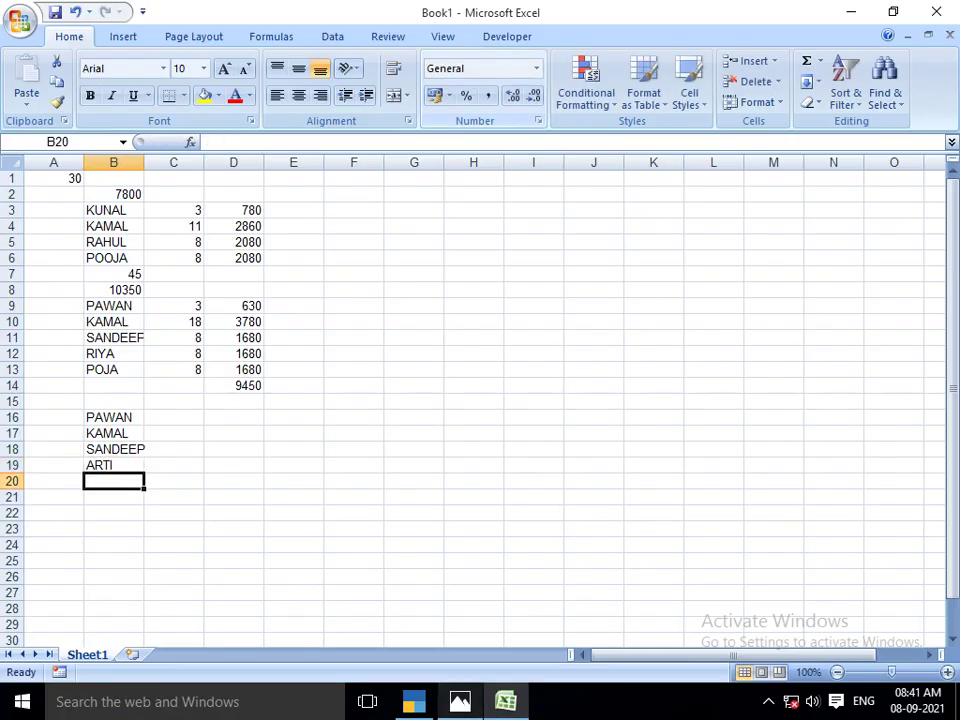
key("Up")
key("Up")
key("Up")
key("Up")
key("Right")
key("alt+Tab")
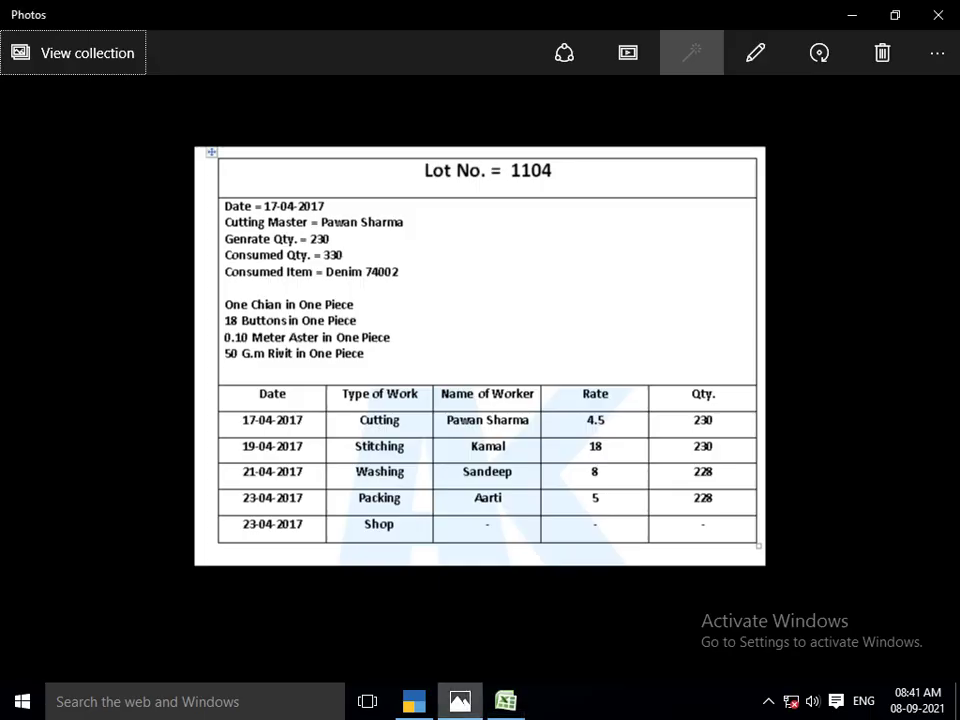
key("alt+Tab")
Enter the lot 1104 rates 4.5, 18 and 8 in C16 through C18
type("4.5")
key("Return")
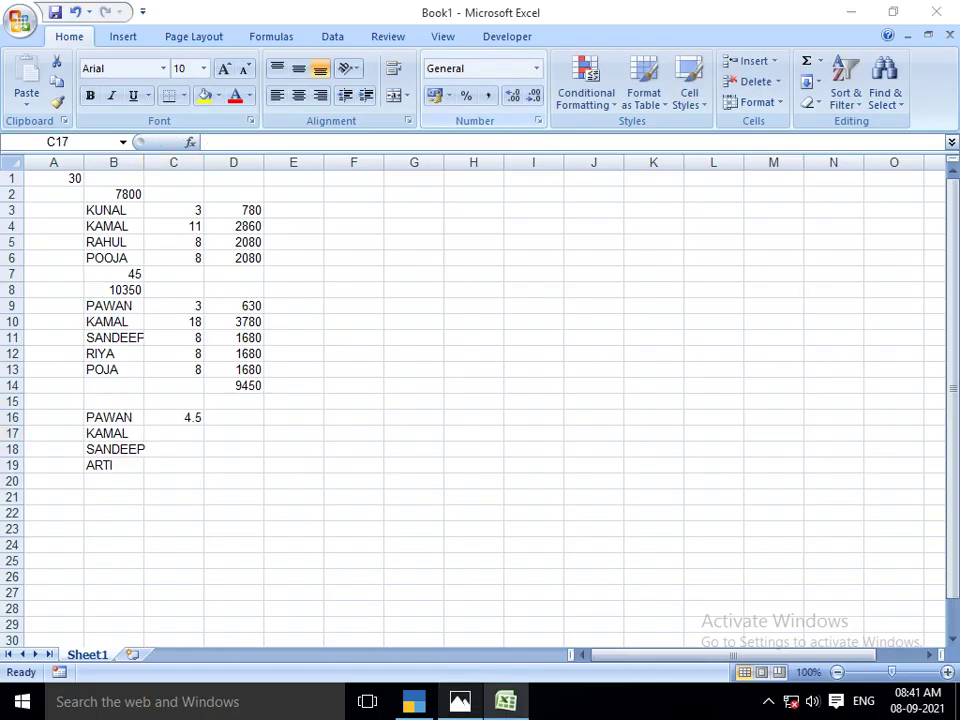
key("alt+Tab")
key("alt+Tab")
type("18")
key("Return")
type("8")
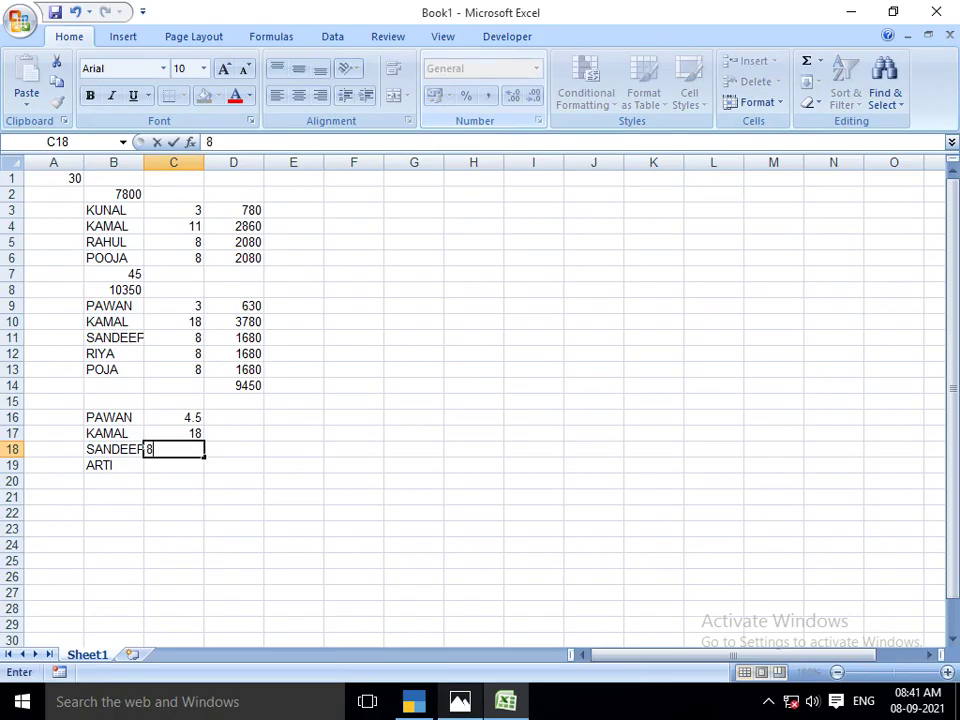
key("Return")
Check the entered values against the lot sheet and enter 5 in C19
key("alt+Tab")
key("alt+Tab")
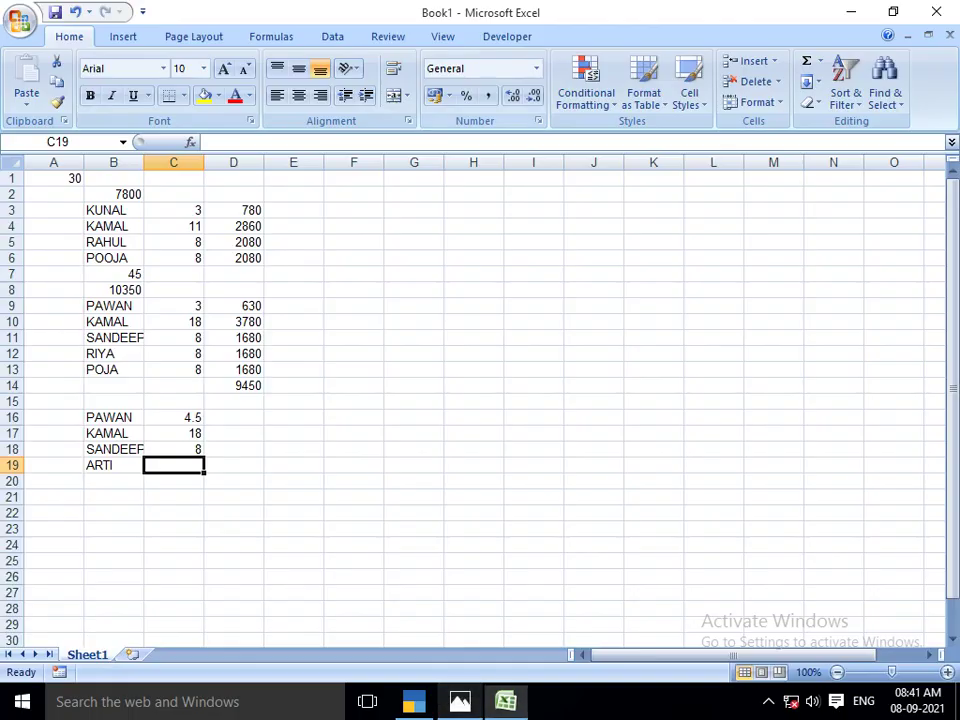
key("Up")
key("Up")
key("Left")
key("Up")
key("alt+Tab")
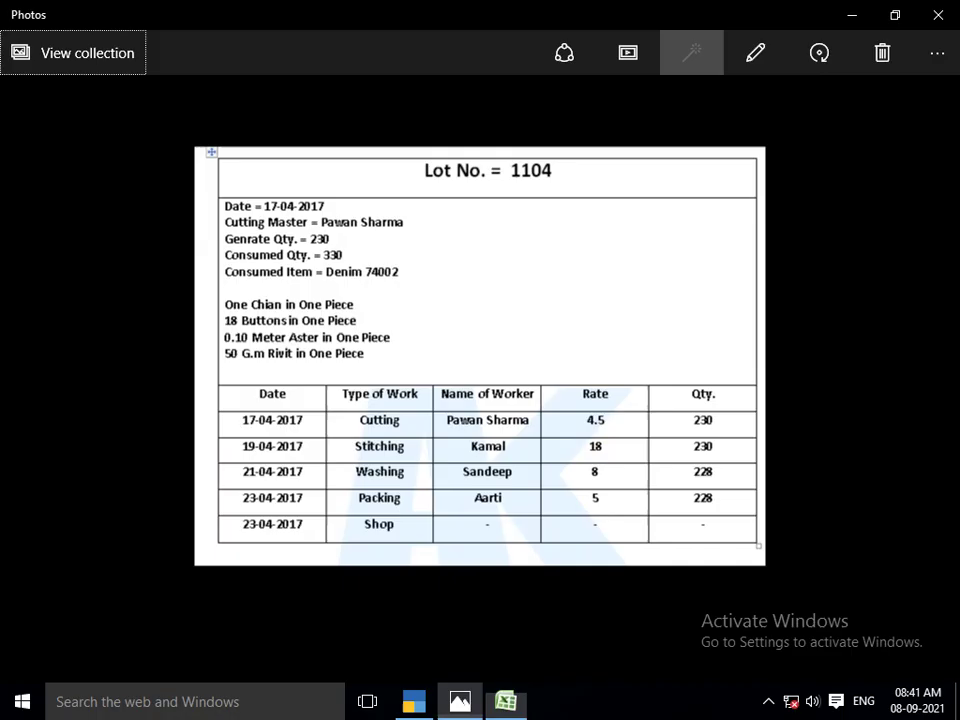
key("alt+Tab")
key("alt+Tab")
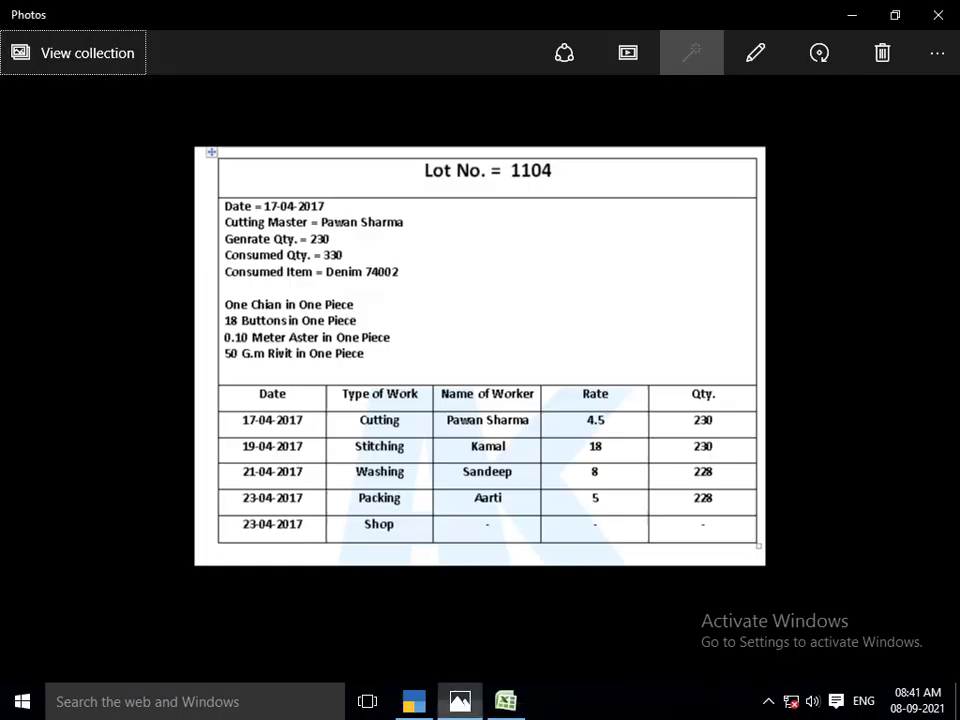
key("alt+Tab")
key("Down")
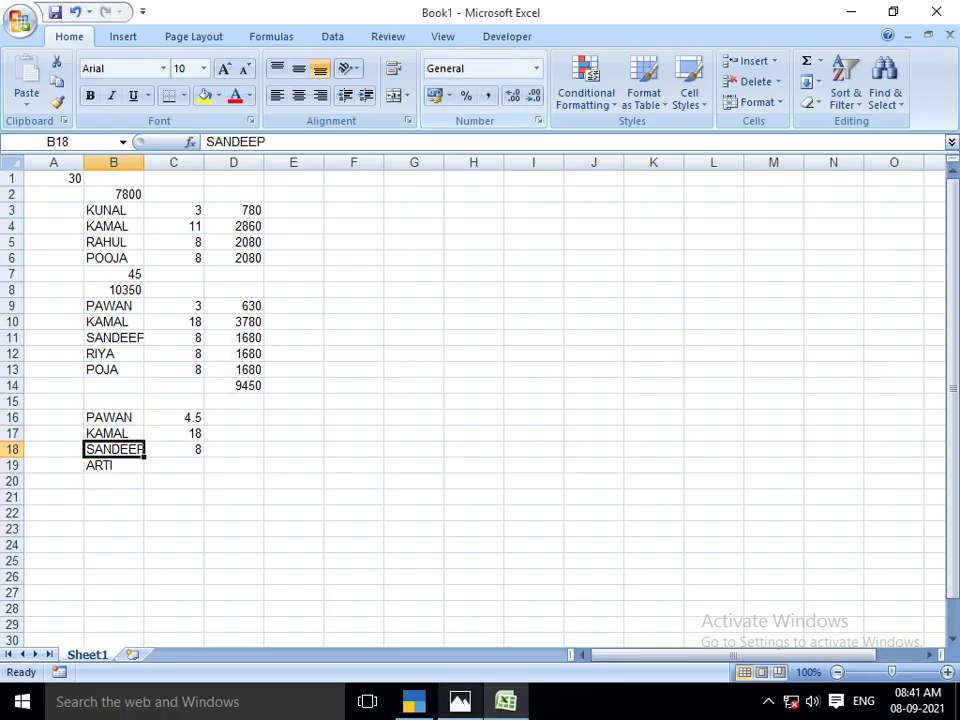
key("Up")
key("Up")
key("Right")
key("alt+Tab")
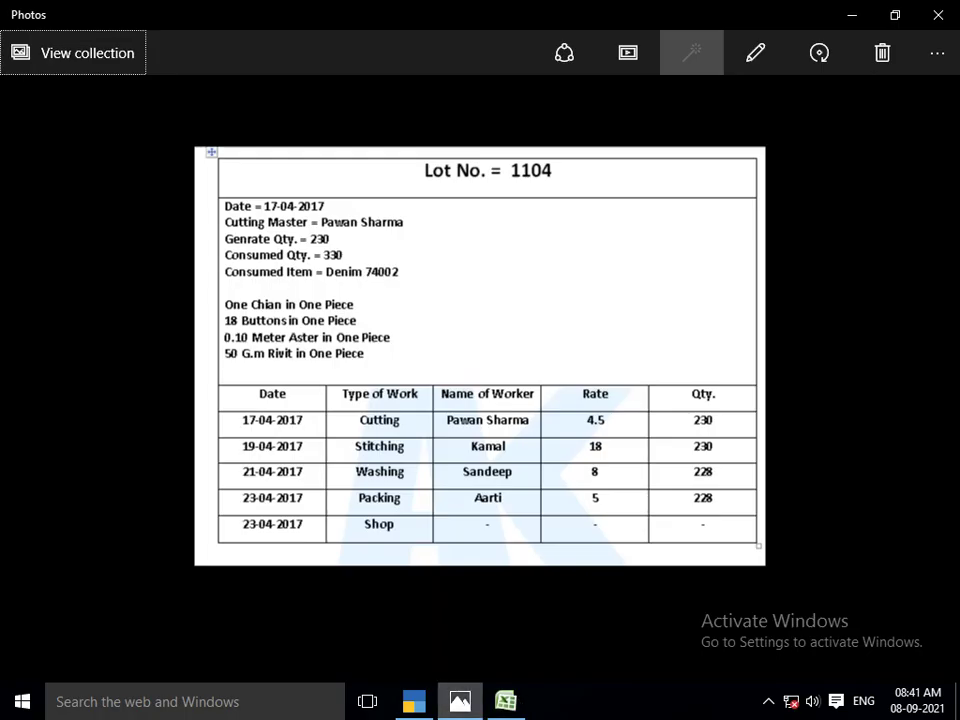
key("alt+Tab")
key("Down")
key("alt+Tab")
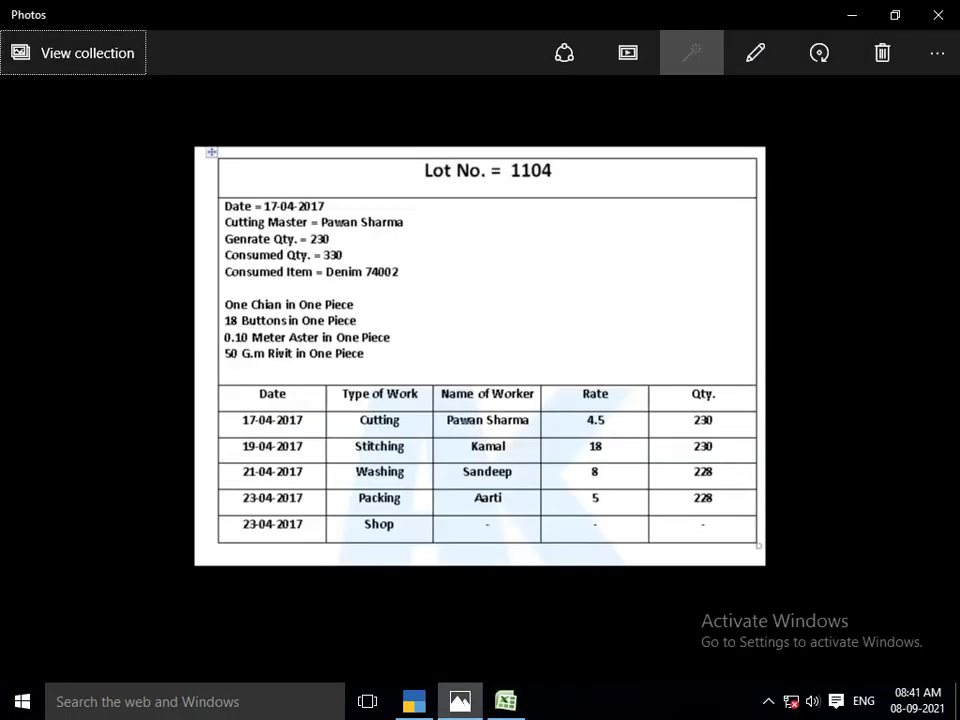
key("alt+Tab")
key("Down")
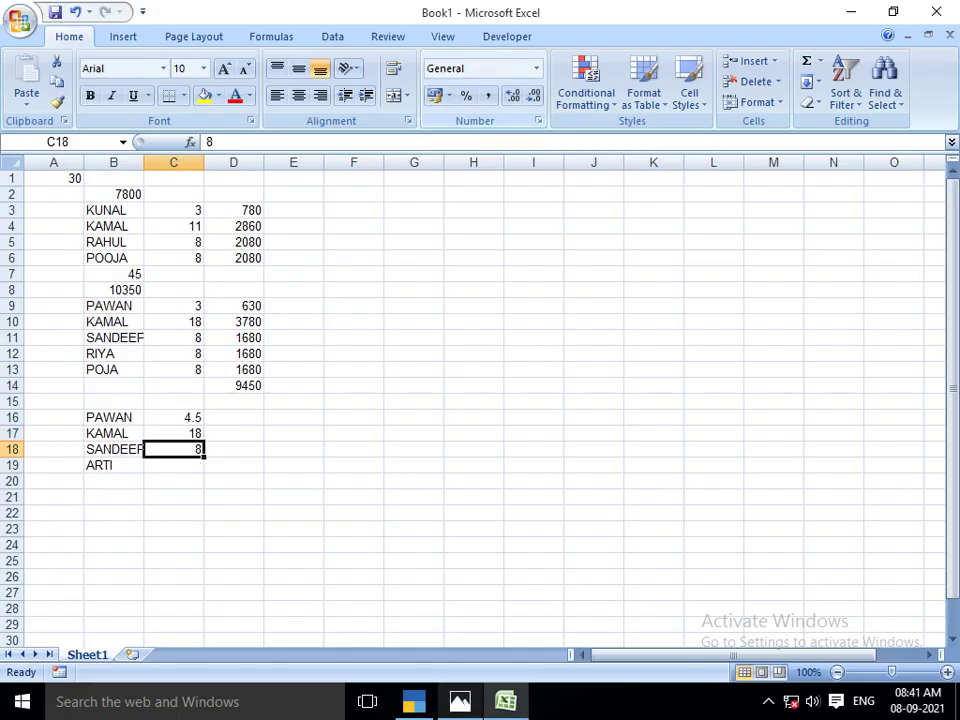
key("Down")
type("5")
key("Up")
key("Up")
key("Up")
Enter =230*C16 in D16 and fill it down to D19
key("Right")
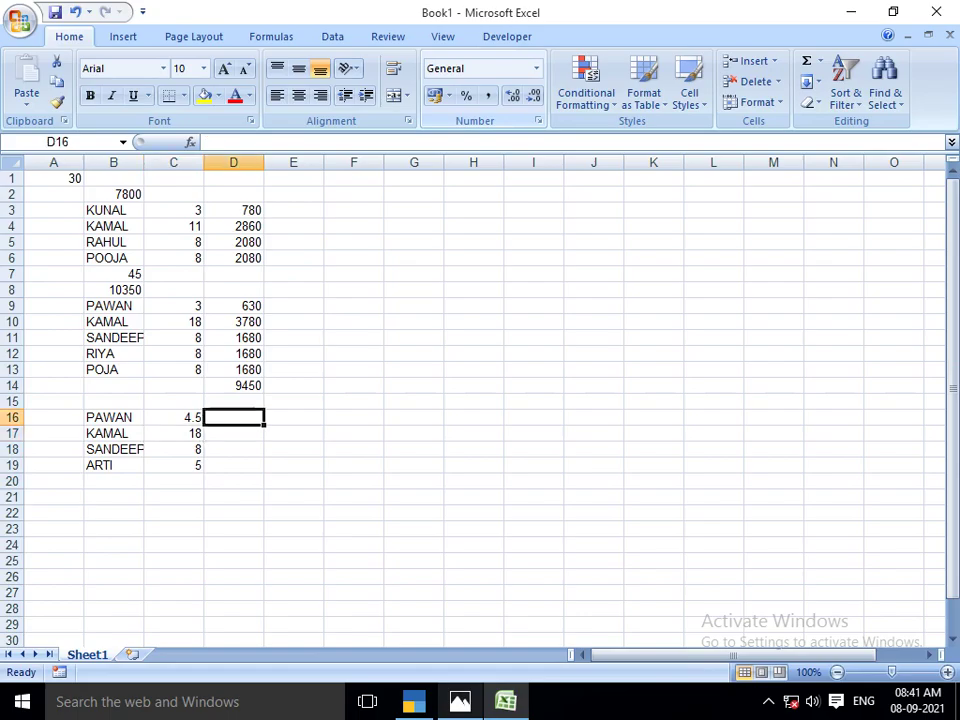
key("alt+Tab")
key("alt+Tab")
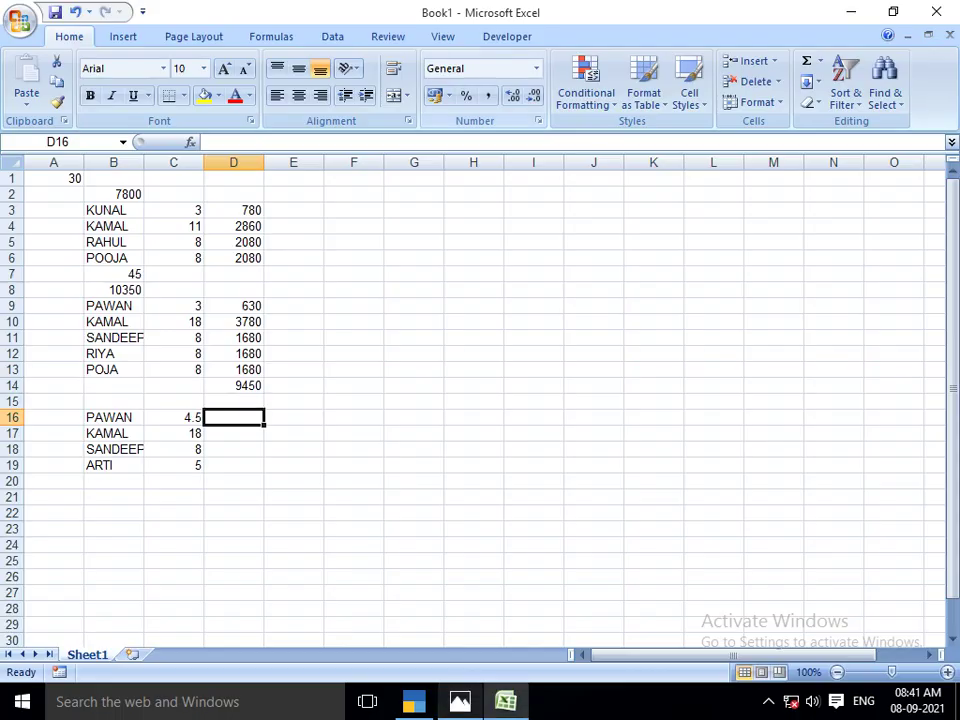
type("=")
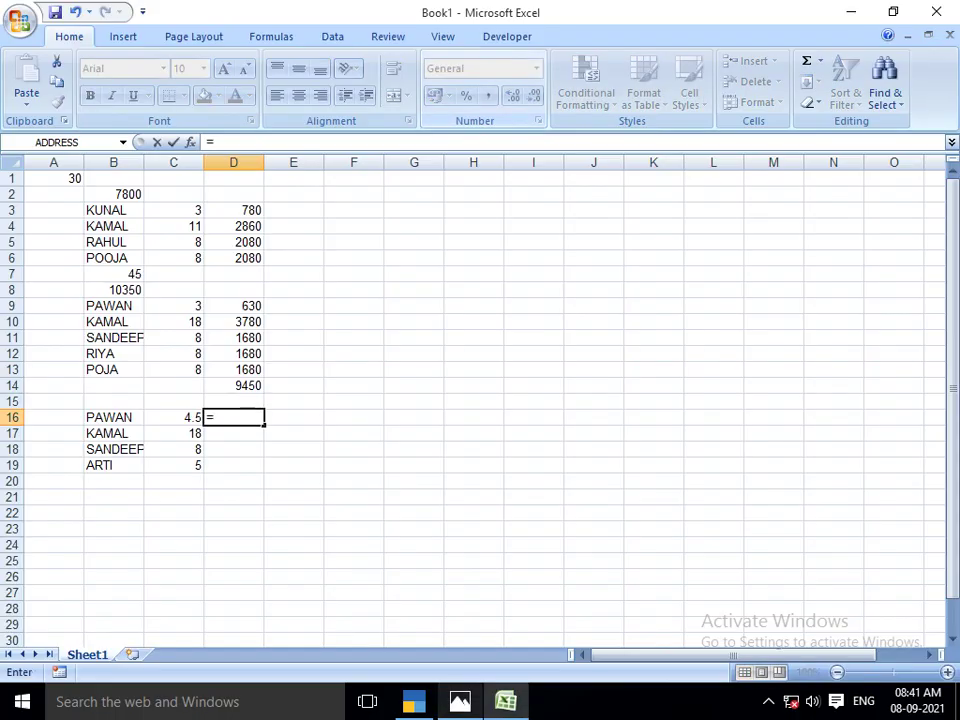
type("230*")
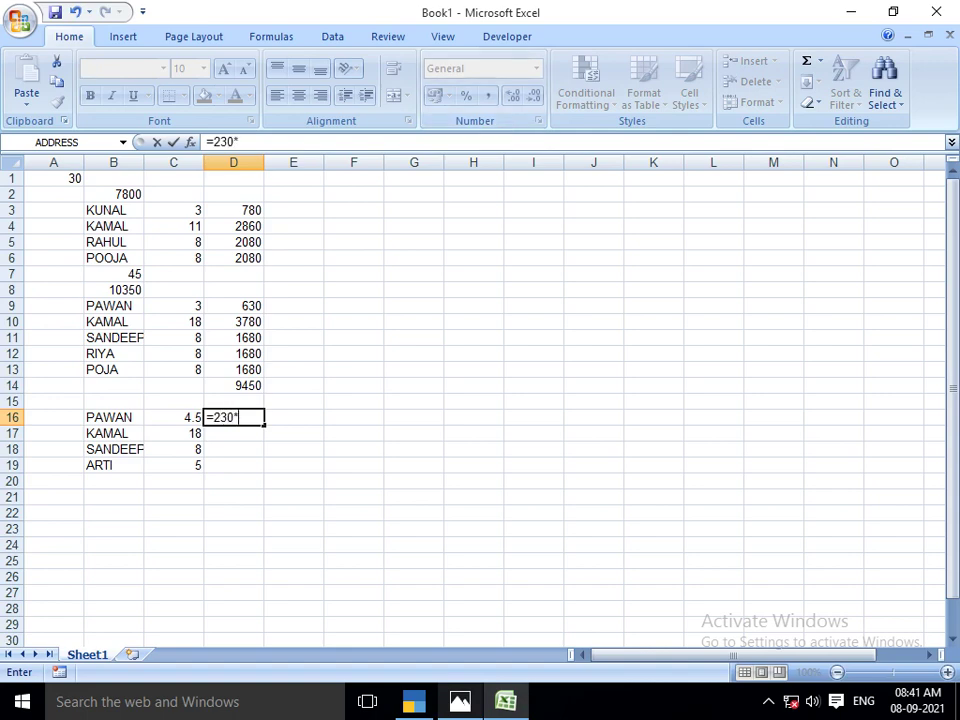
left_click(175, 417)
key("Return")
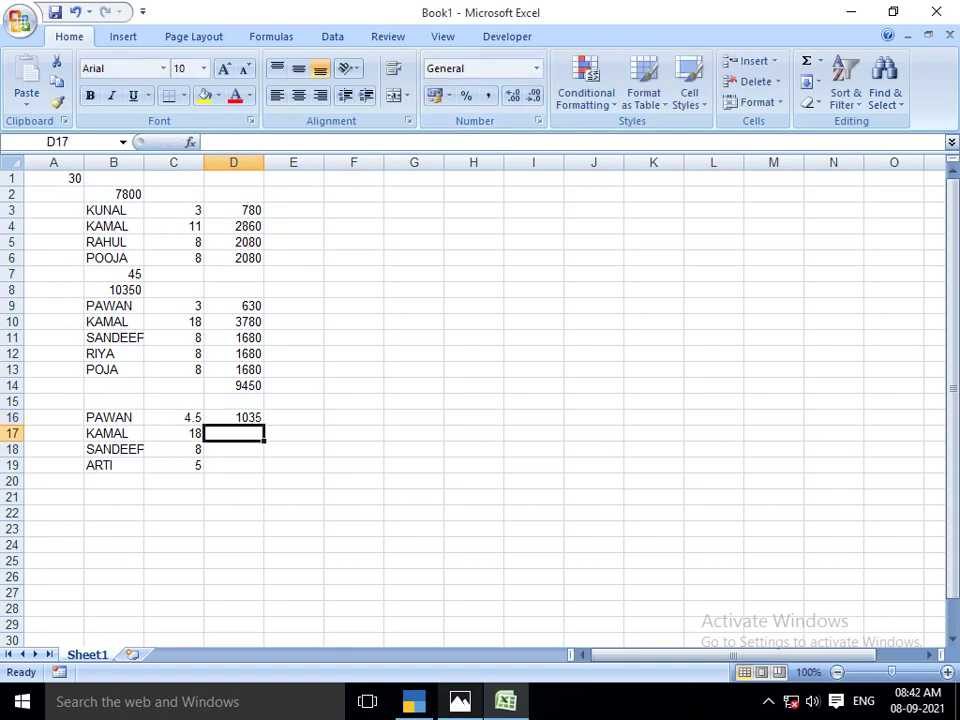
left_click(234, 417)
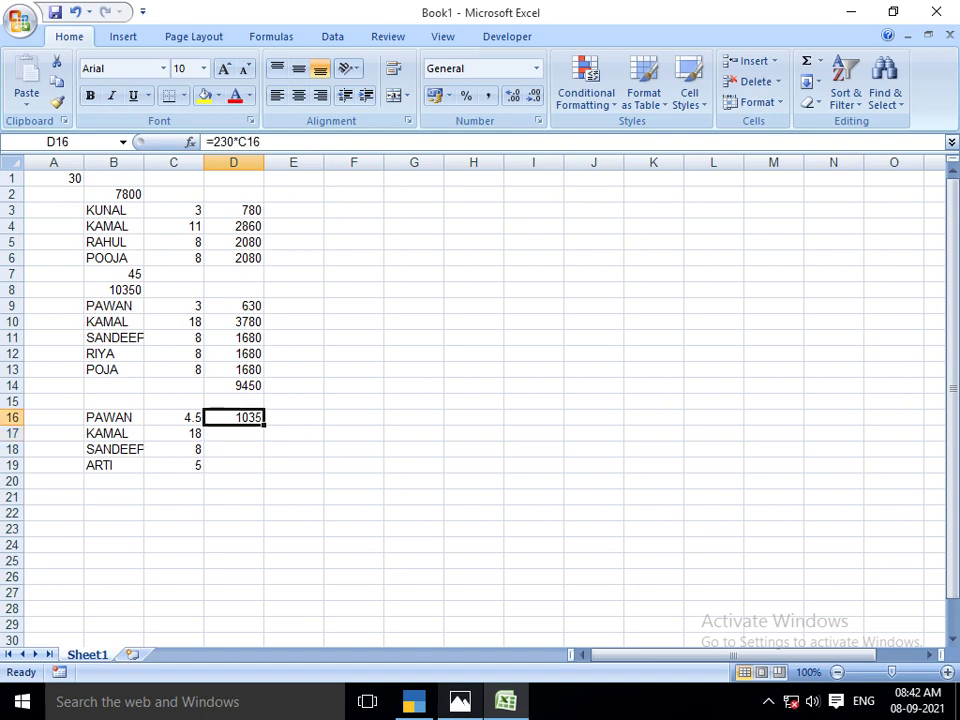
left_click_drag(263, 424, 258, 467)
AutoSum D16:D20 to get the 8165 total in D21
left_click(234, 497)
left_click(234, 465)
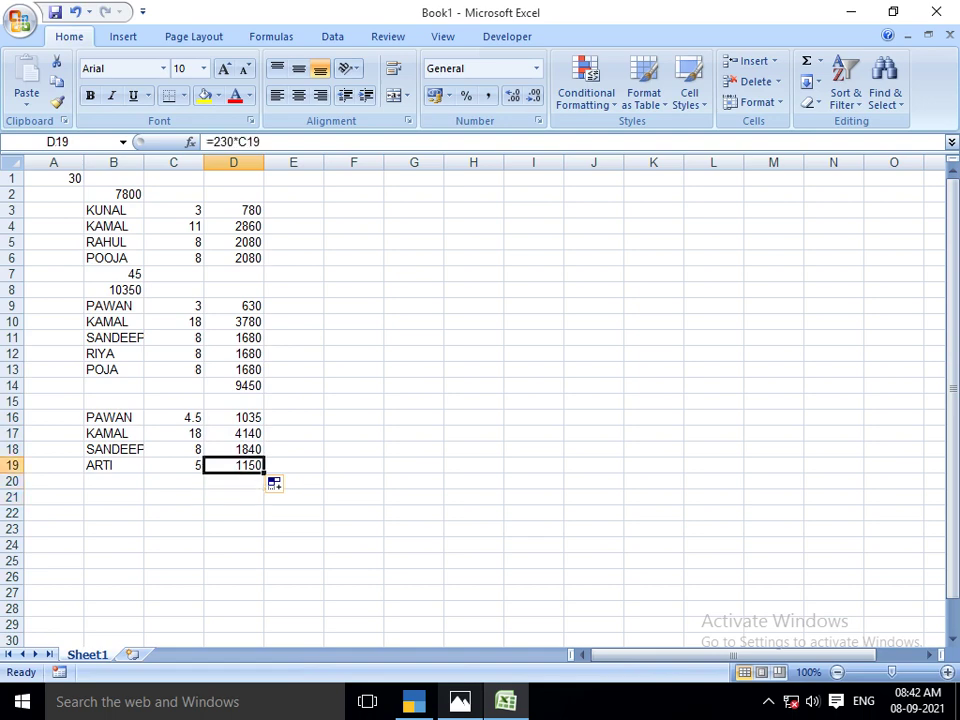
left_click_drag(234, 417, 234, 497)
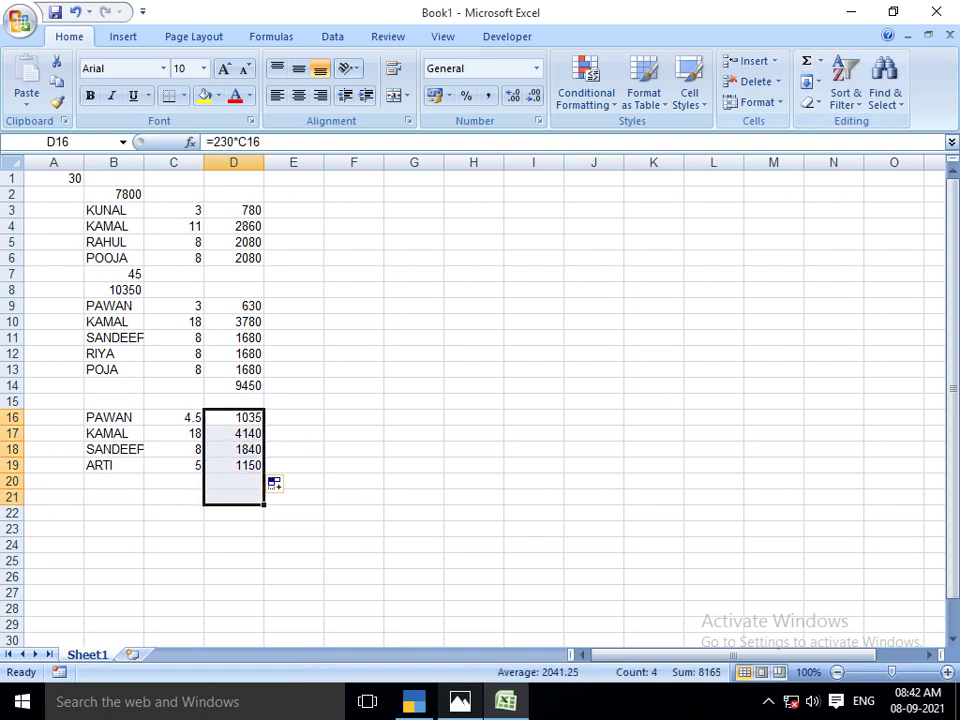
left_click(806, 62)
left_click(233, 561)
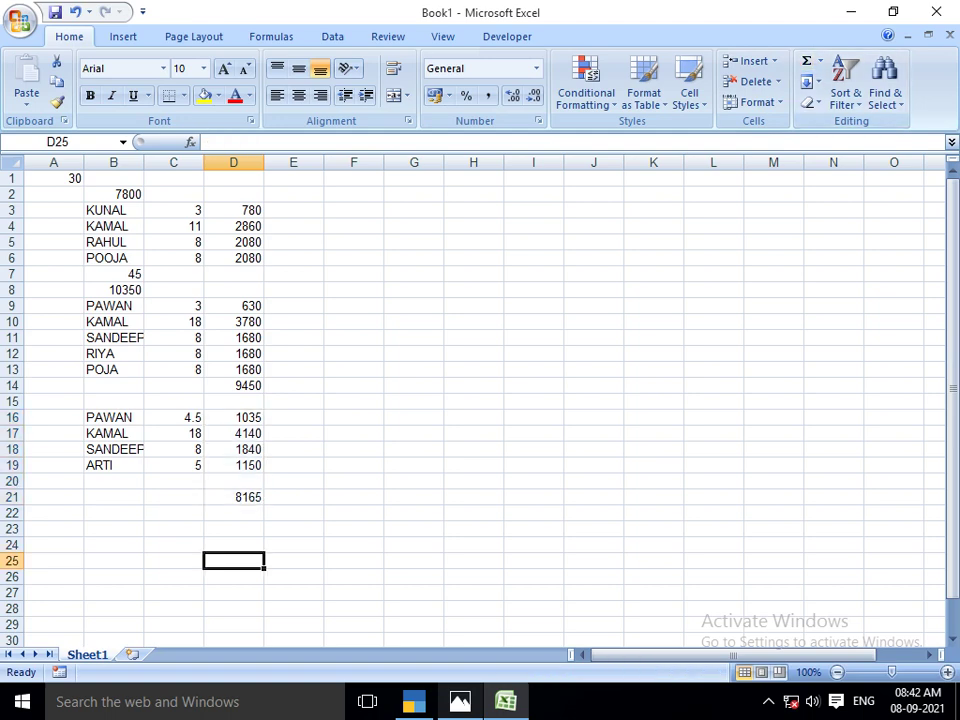
key("alt+Tab")
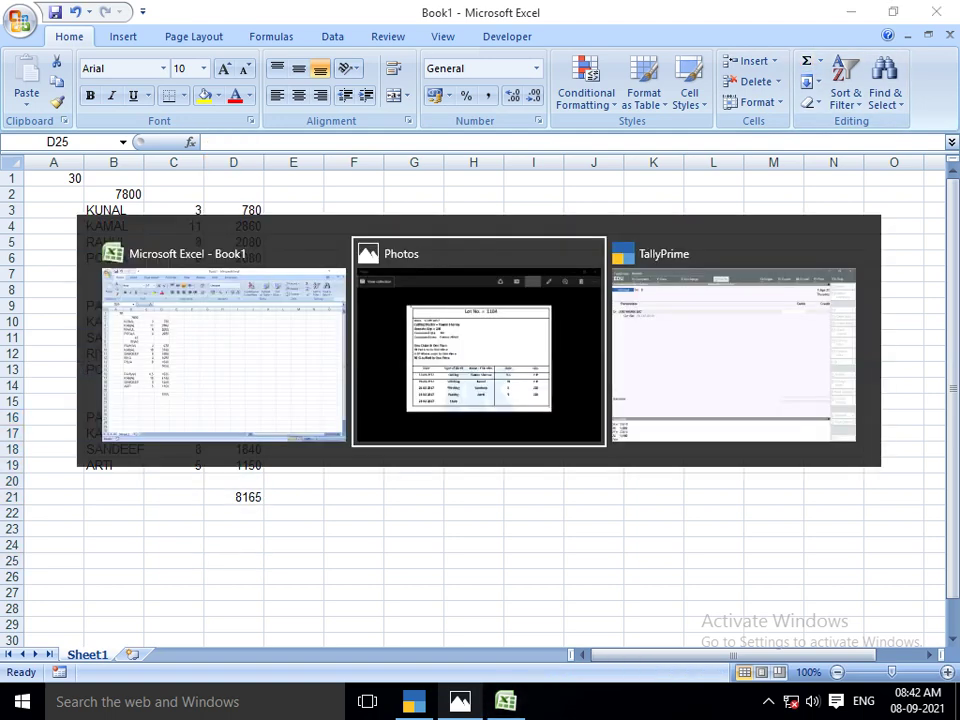
Debit 8,165 to JOB WORK A/C and allocate 1,035 to the first cost centre
key("alt+Tab")
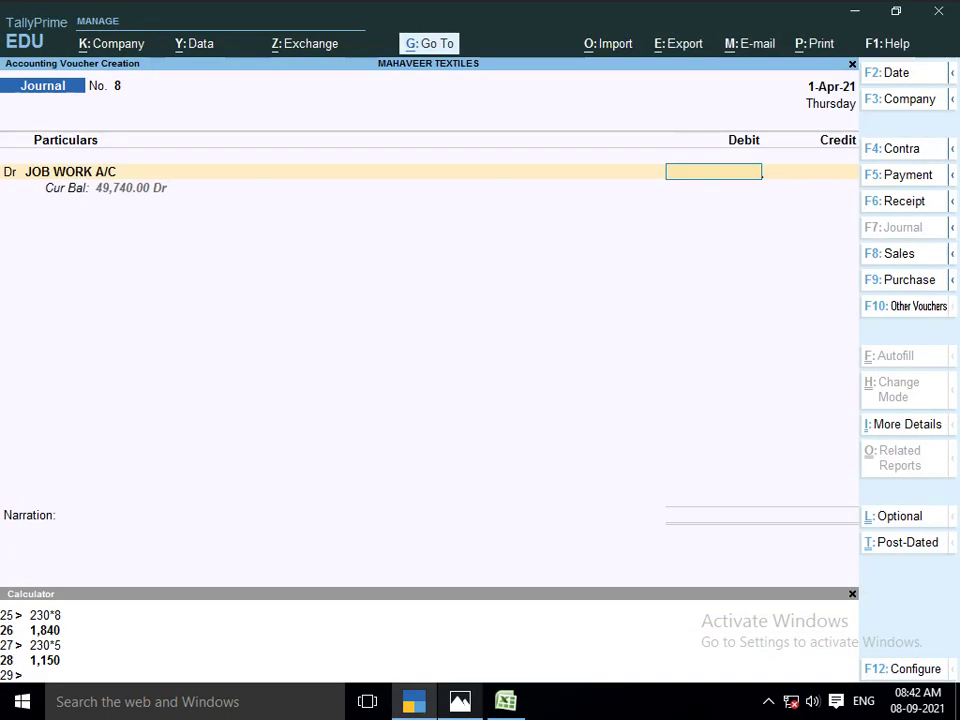
type("8165")
key("Return")
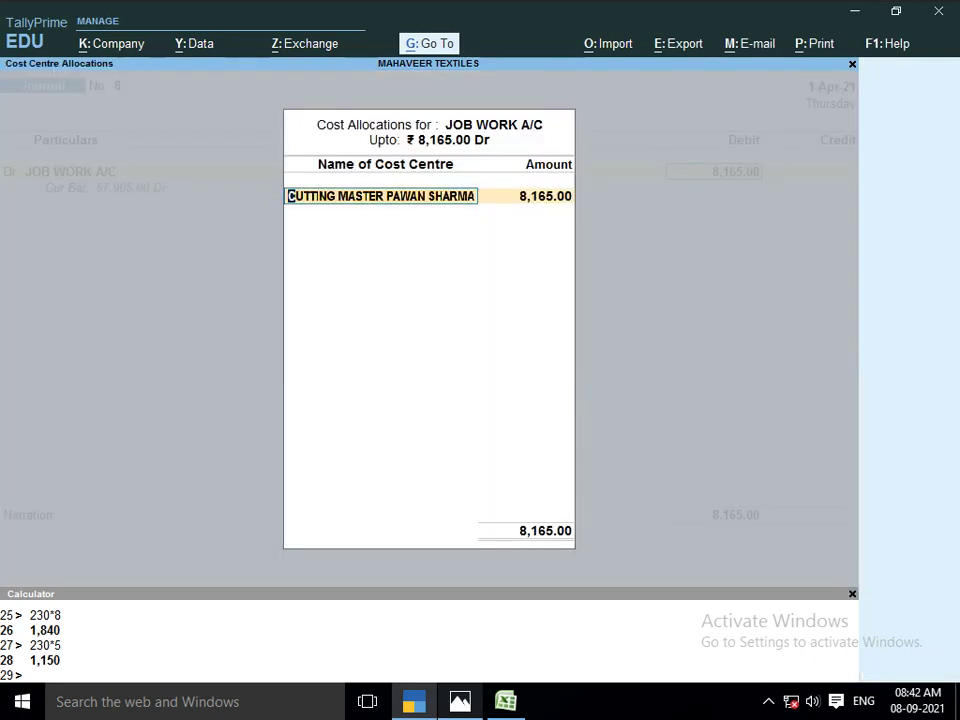
key("alt+Tab")
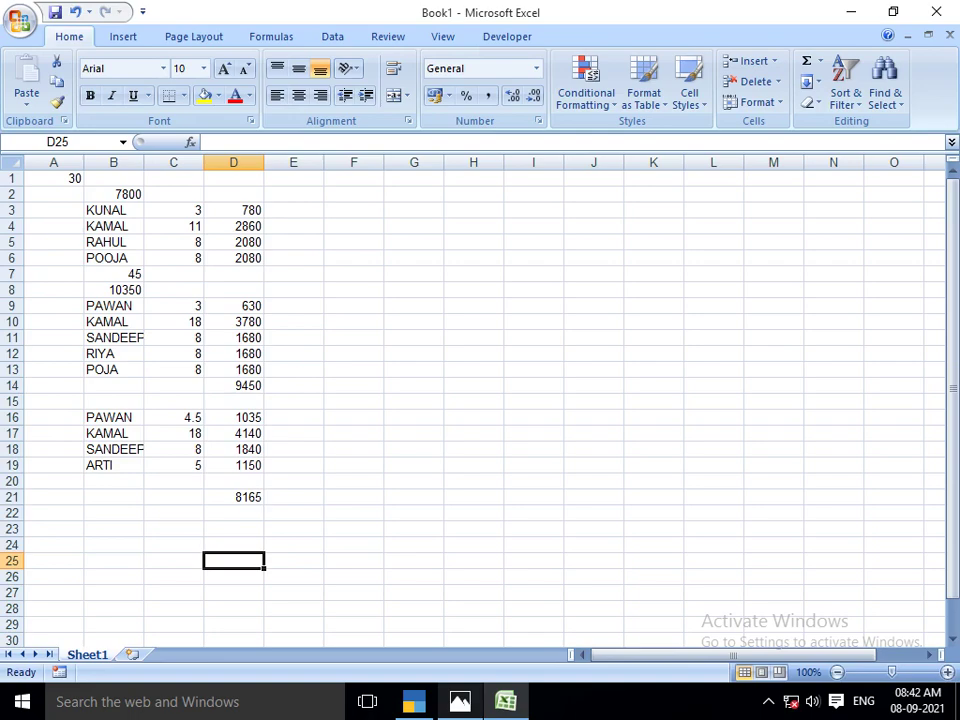
key("alt+Tab")
key("Return")
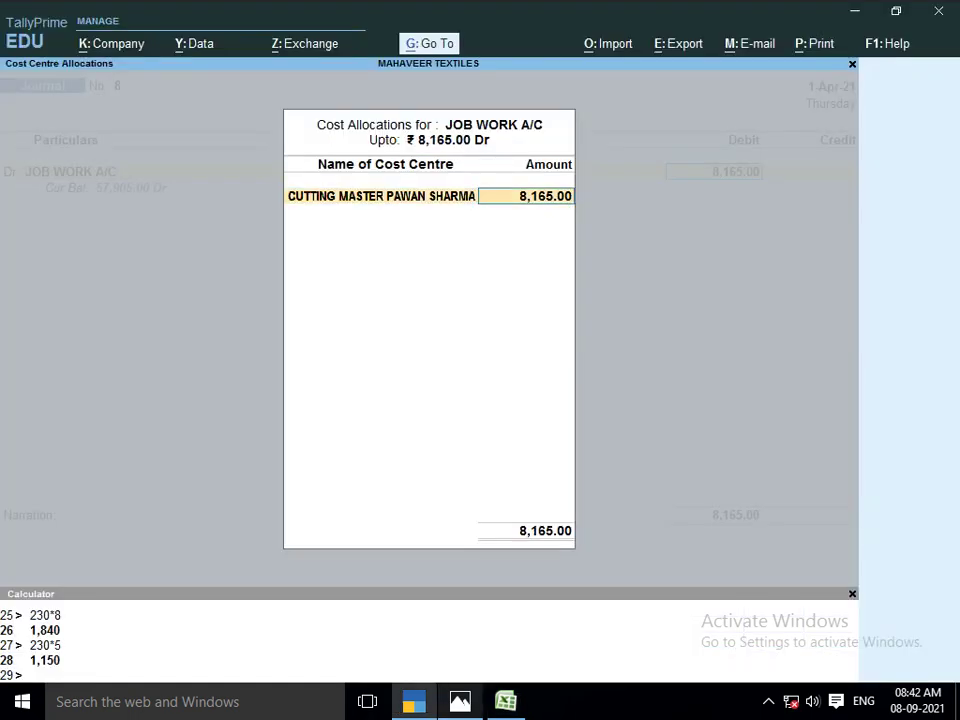
type("1035")
key("alt+Tab")
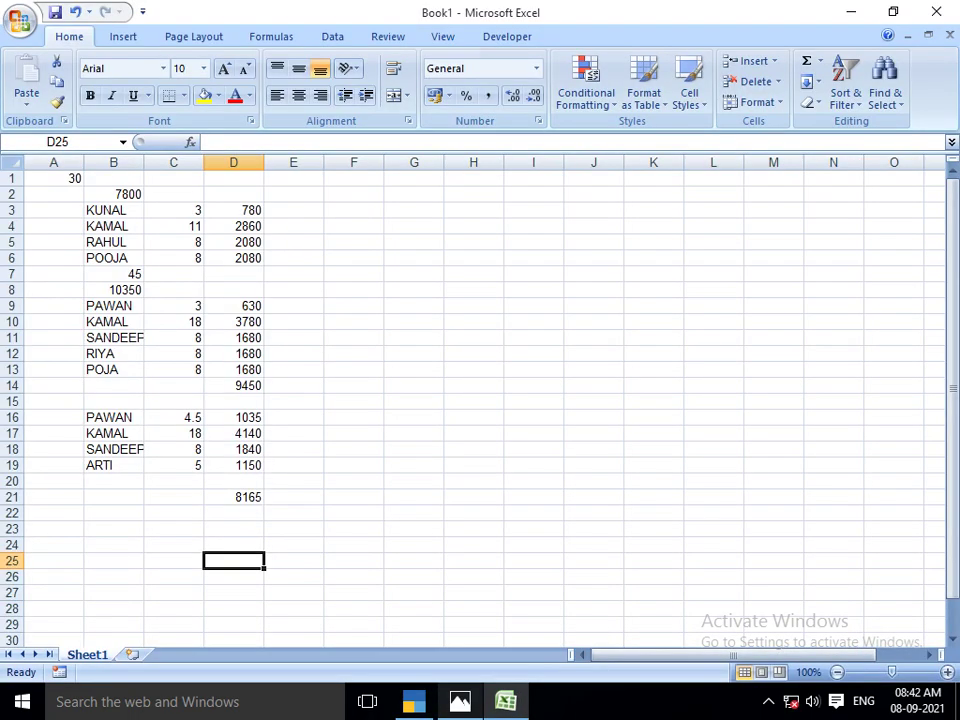
key("alt+Tab")
key("Return")
Allocate 4,140 to the KAMAL stitching cost centre
type("K")
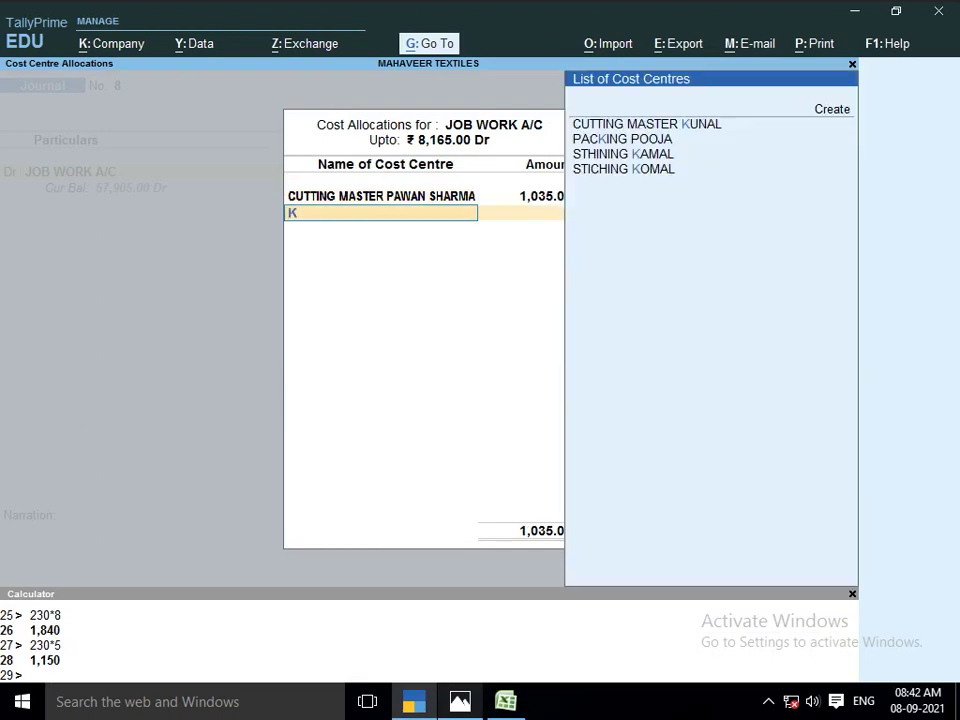
type("AMA")
key("Return")
key("alt+Tab")
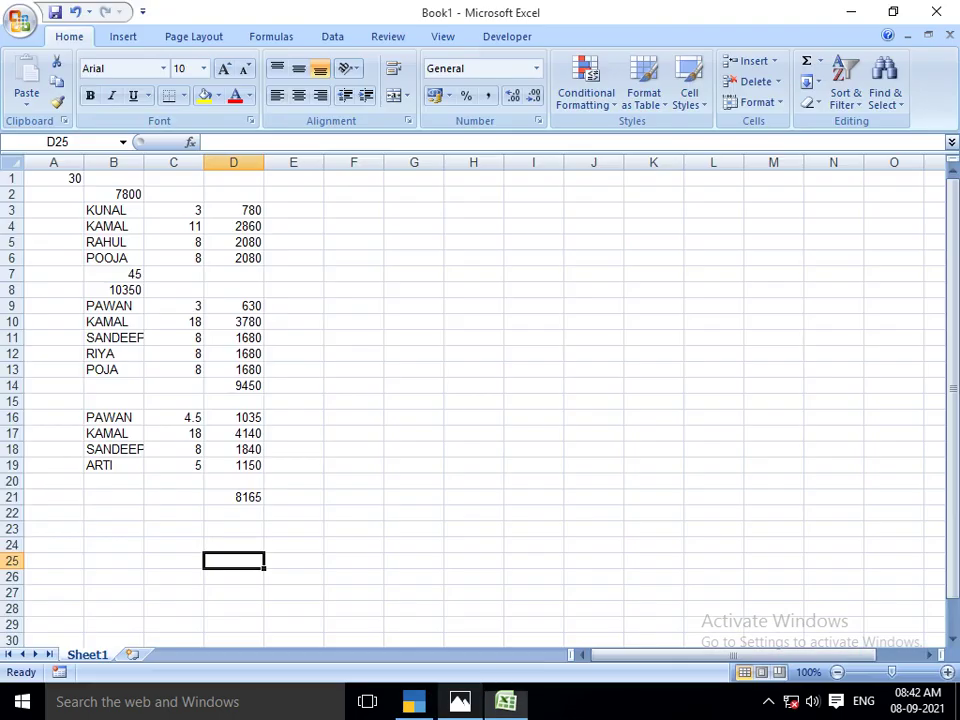
key("alt+Tab")
type("4140")
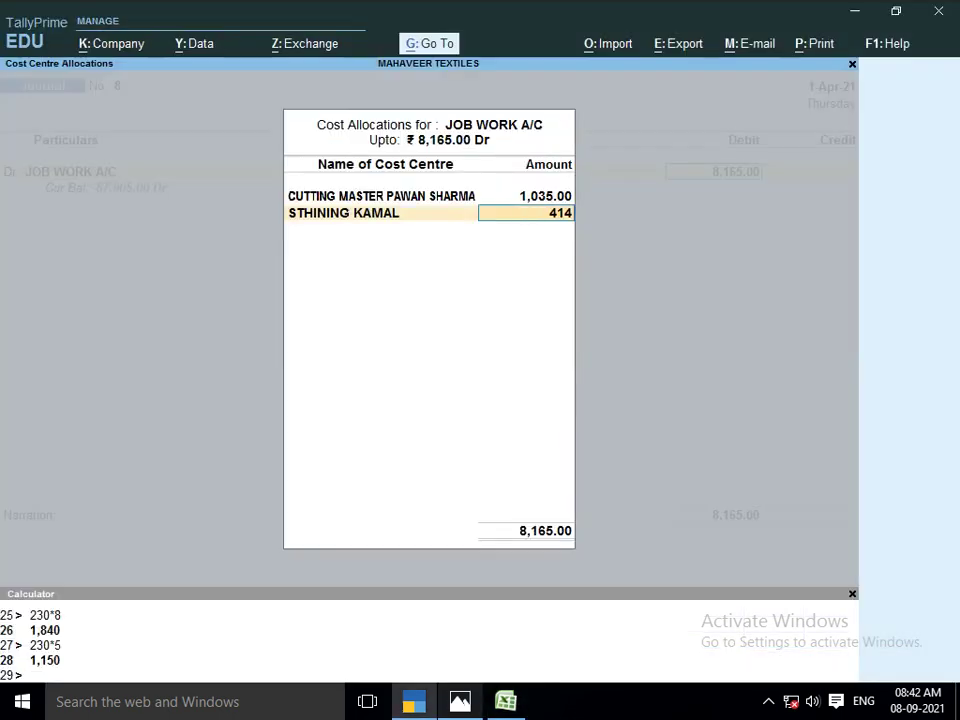
key("Return")
Allocate 1,840 to the SANDEEP washing cost centre
key("alt+Tab")
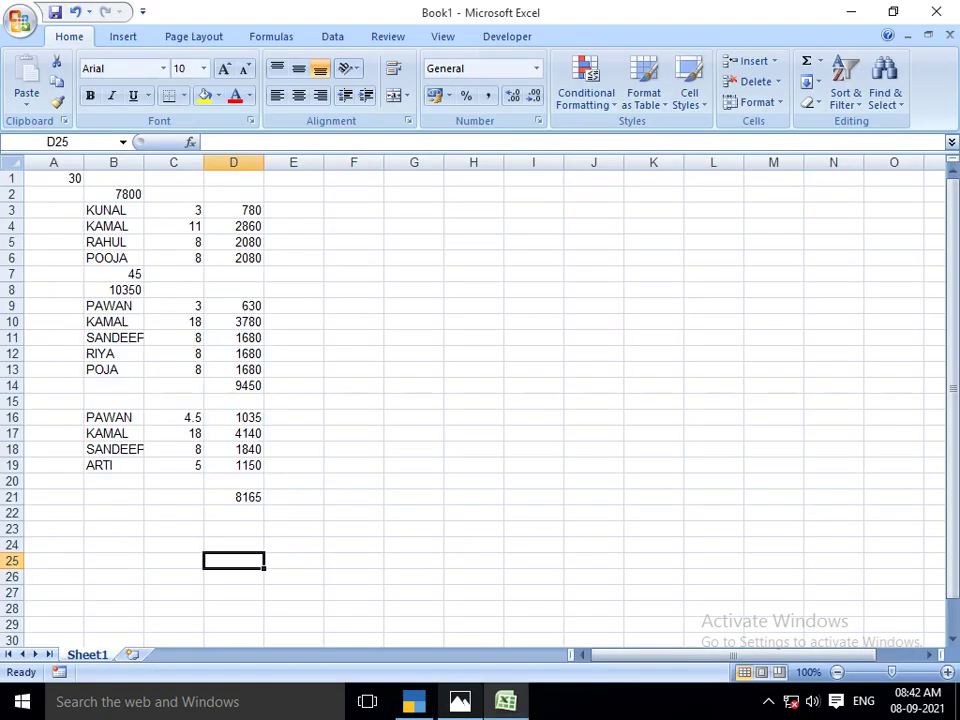
key("alt+Tab")
type("SAN")
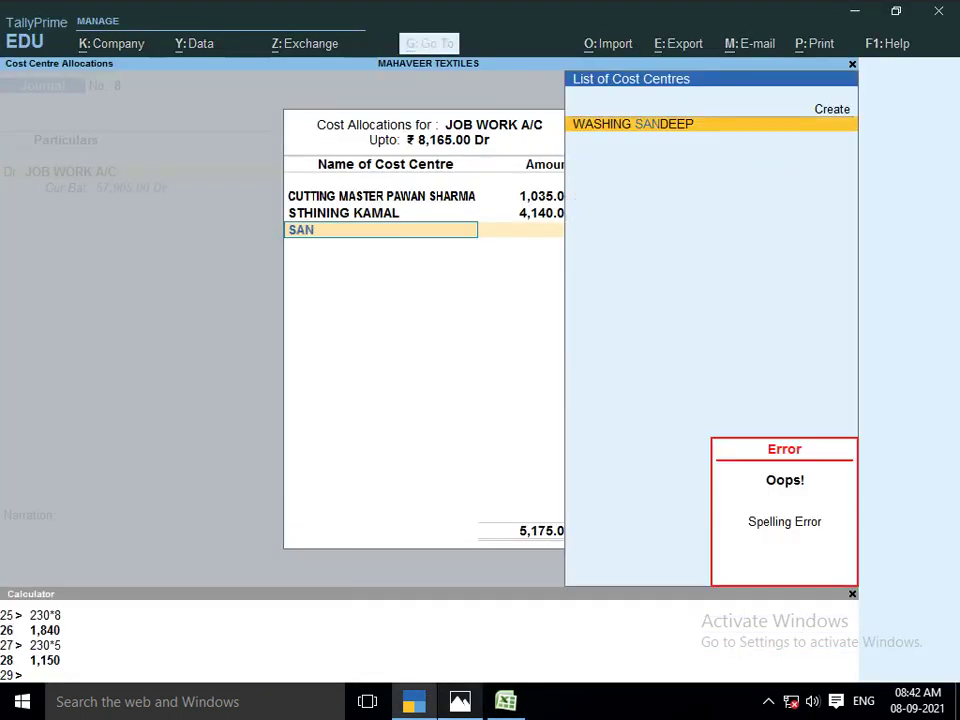
key("Return")
key("alt+Tab")
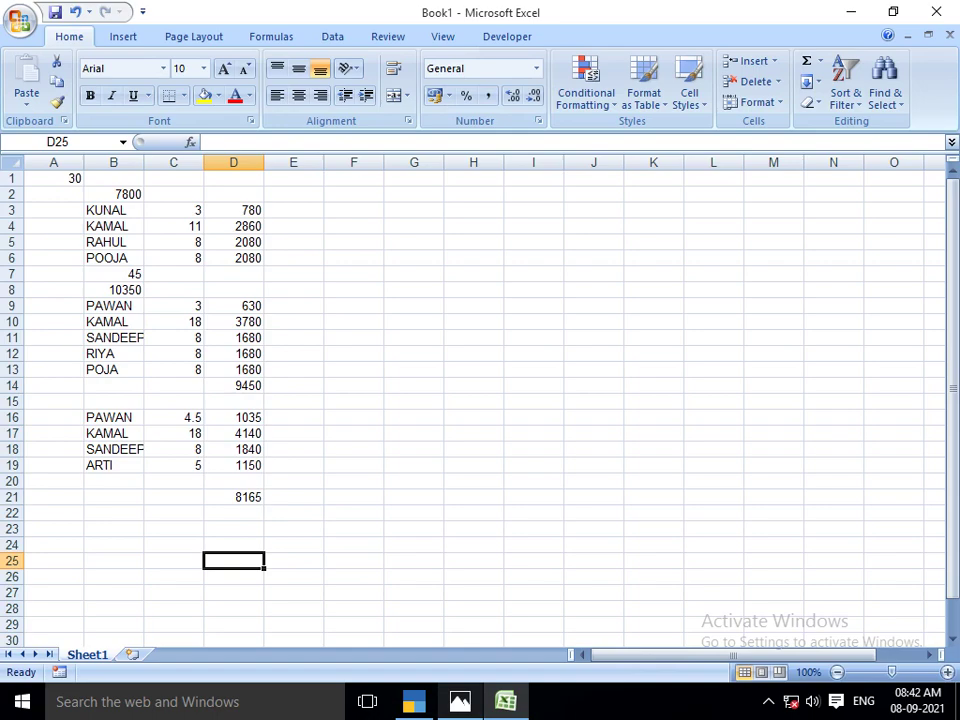
key("alt+Tab")
type("1840")
key("Return")
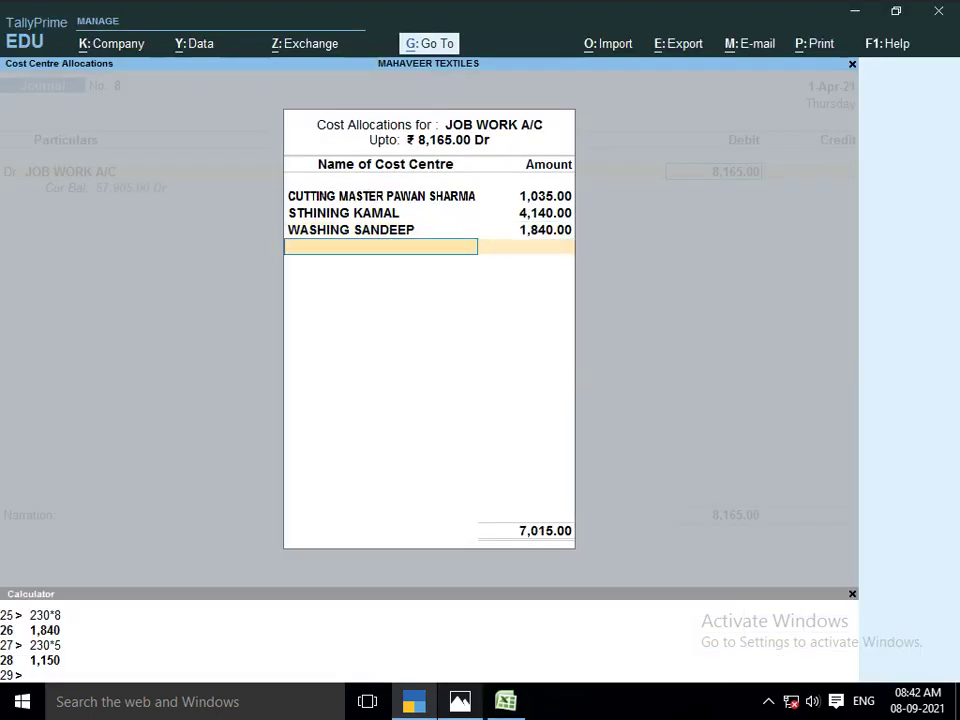
Create the new PACKING ARTI cost centre and allocate it 1,150
key("alt+Tab")
key("alt+Tab")
type("AR")
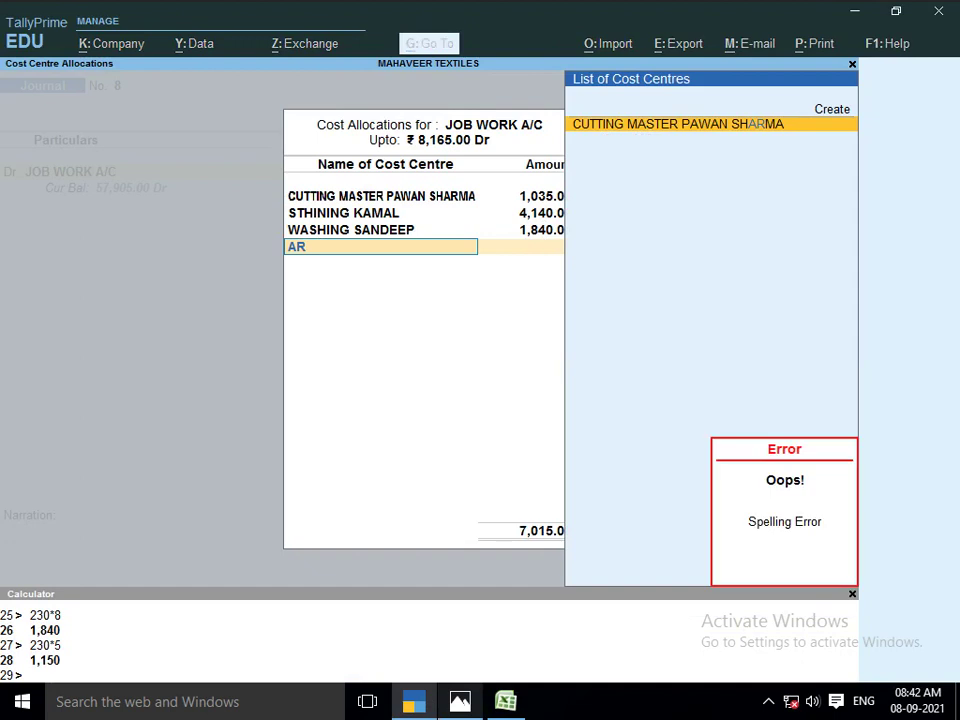
key("BackSpace")
key("BackSpace")
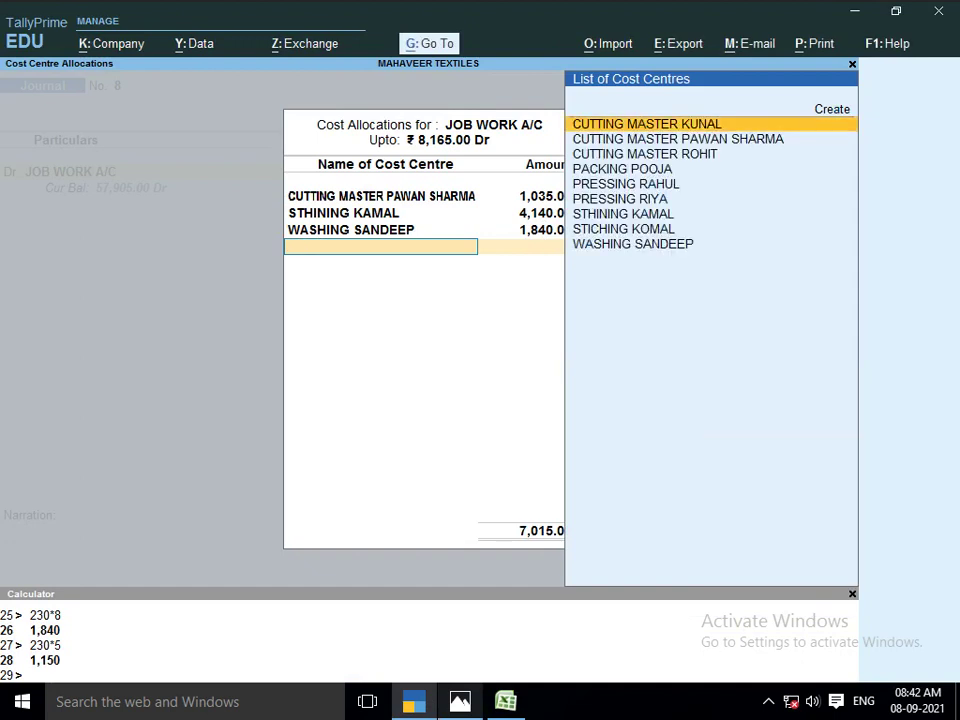
key("Down")
key("Down")
key("Down")
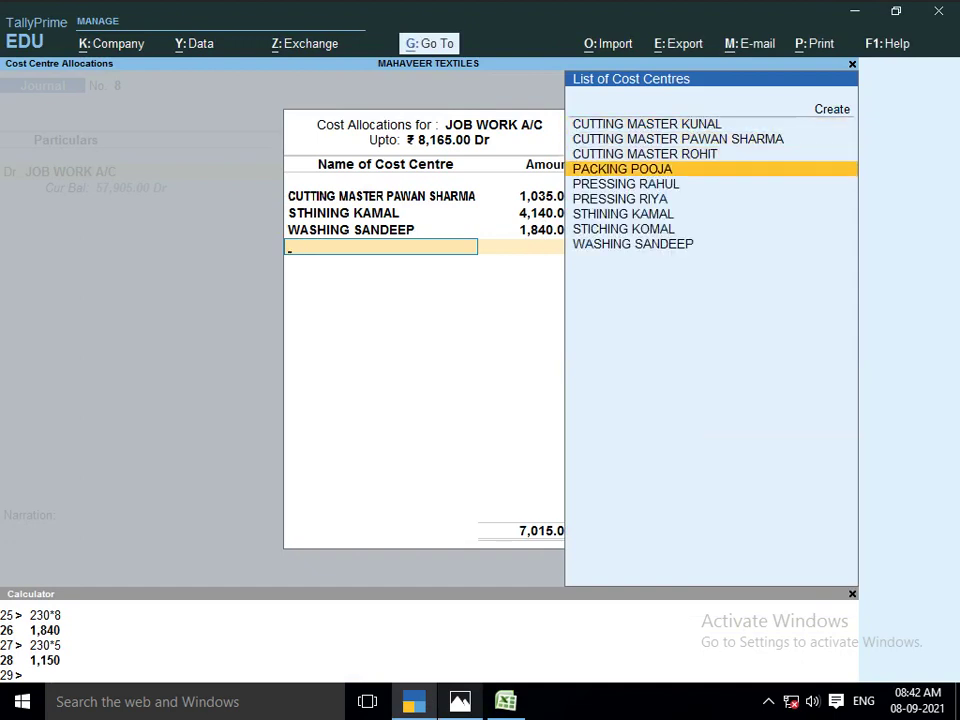
key("alt+c")
type("P")
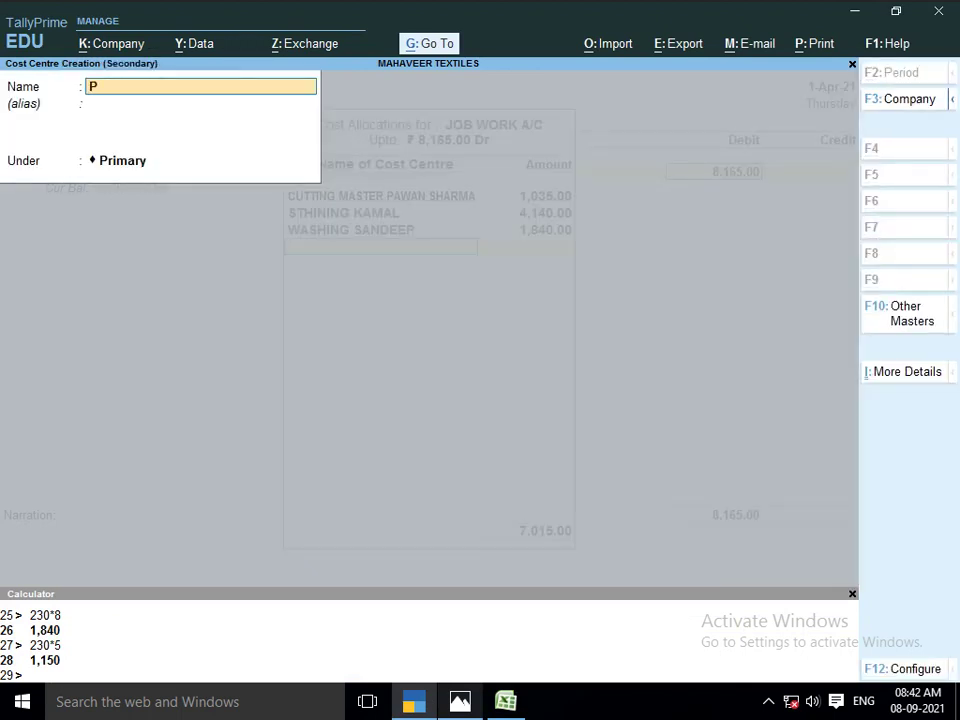
type("ACKING ARTI")
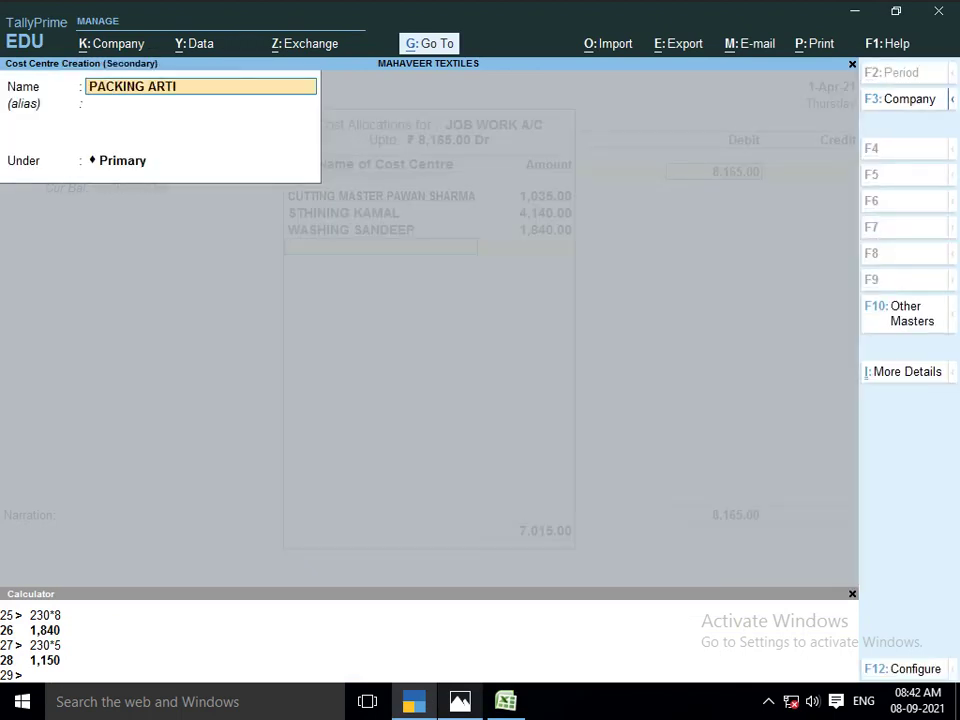
key("Return")
key("Return")
key("Return")
key("Return")
key("alt+Tab")
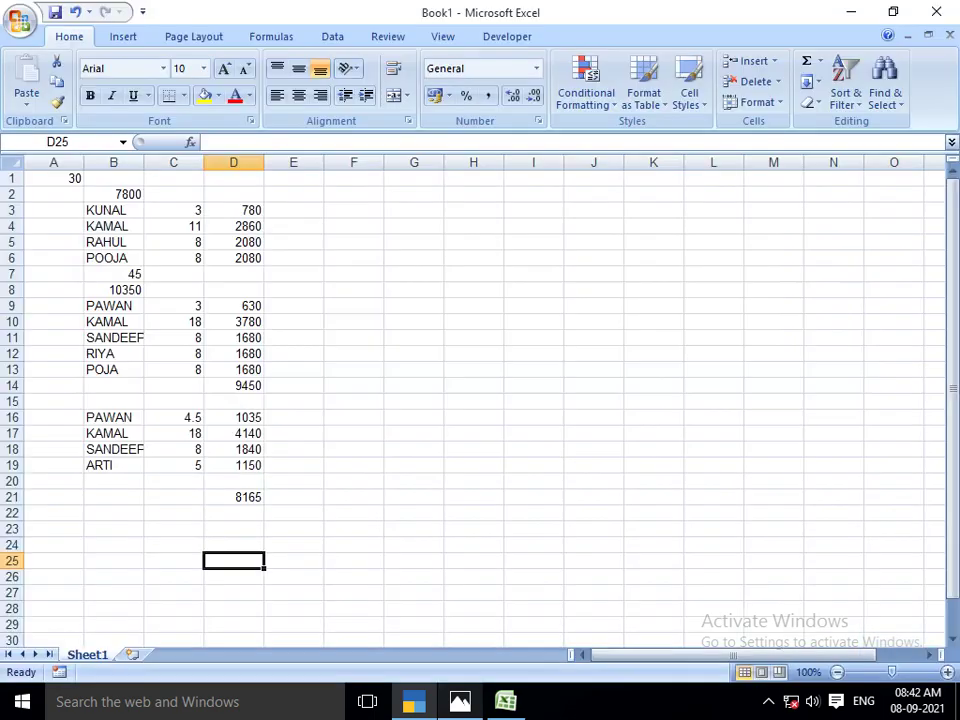
Credit CUTTING MASTER PAWAN 1,035, correcting the mistyped amount
key("alt+Tab")
key("Return")
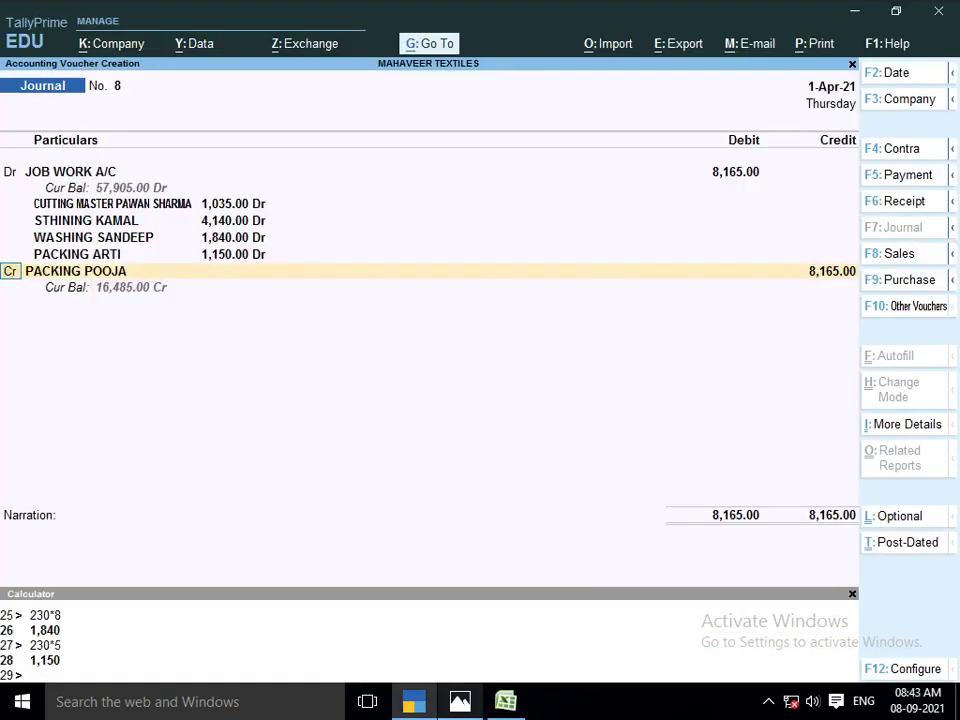
key("alt+Tab")
key("alt+Tab")
key("Return")
type("PAWA")
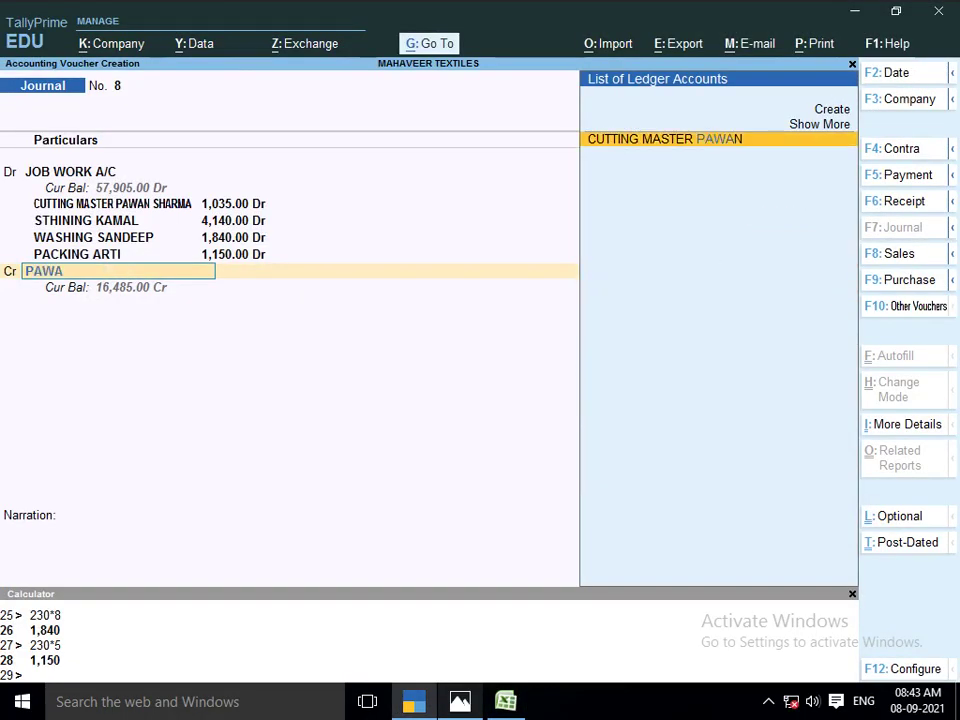
key("Return")
key("alt+Tab")
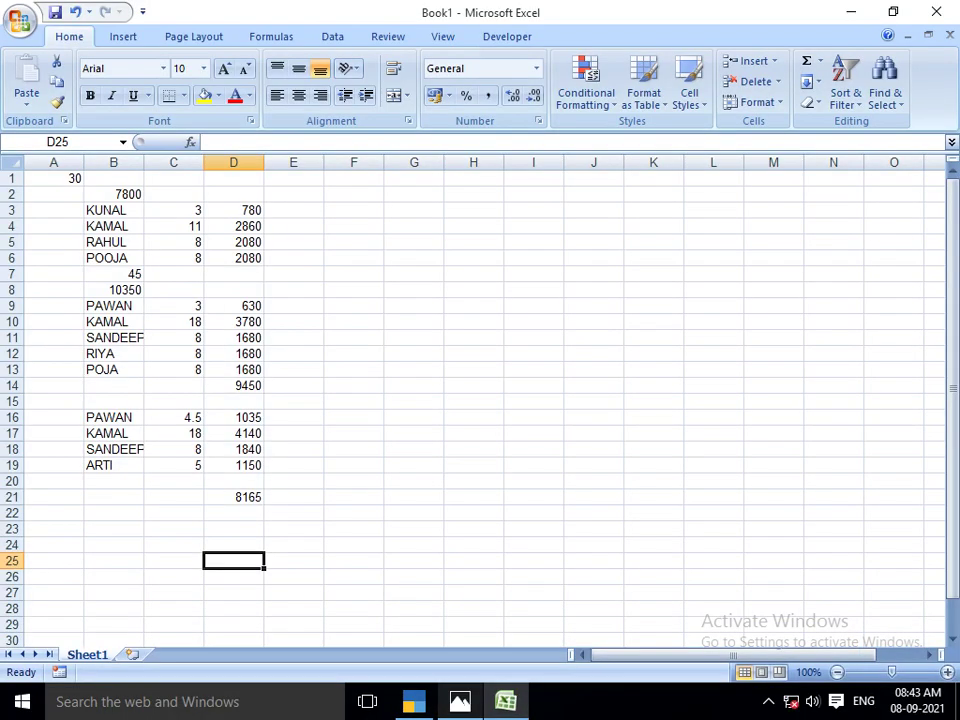
key("alt+Tab")
type("10.35")
key("BackSpace")
key("BackSpace")
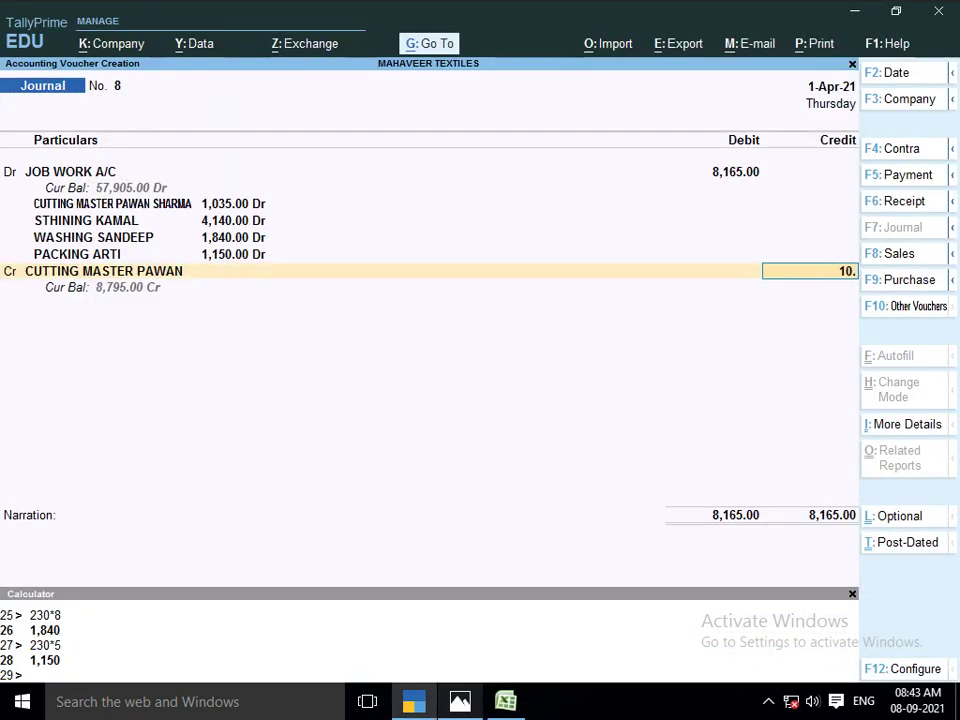
key("BackSpace")
type("35")
key("Return")
Credit STCHING KAMAL 4,140
key("alt+Tab")
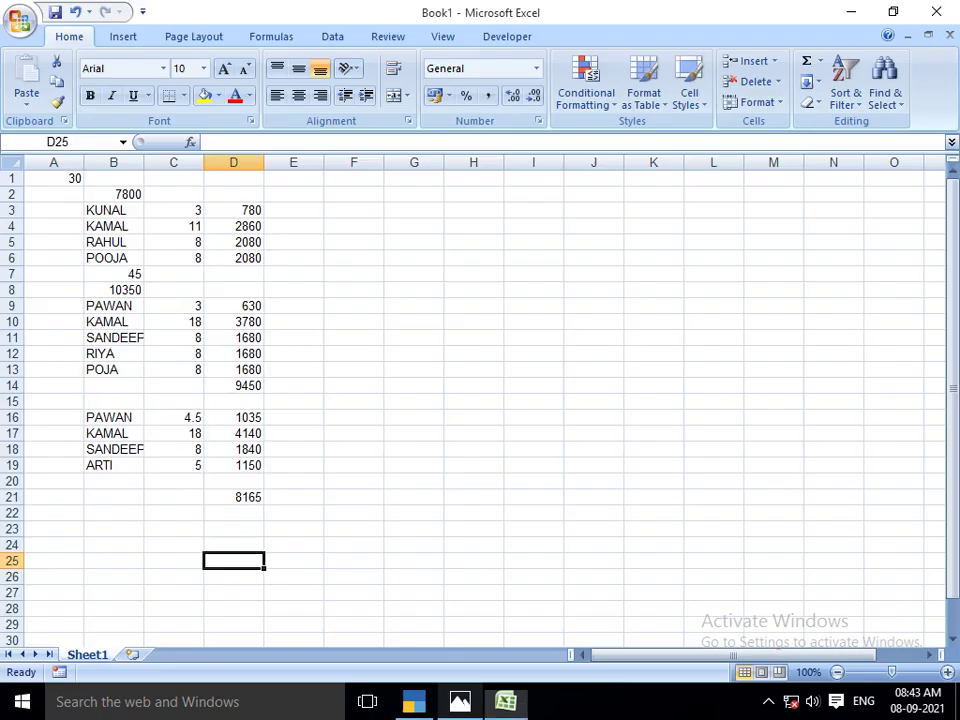
key("alt+Tab")
key("Return")
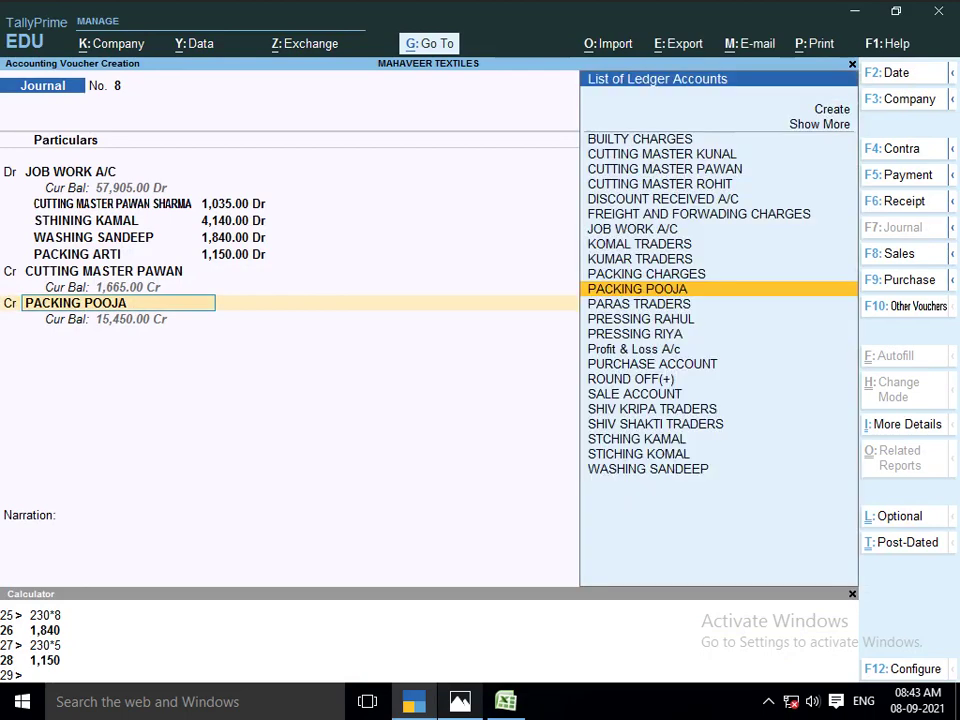
type("KAMAL")
key("Return")
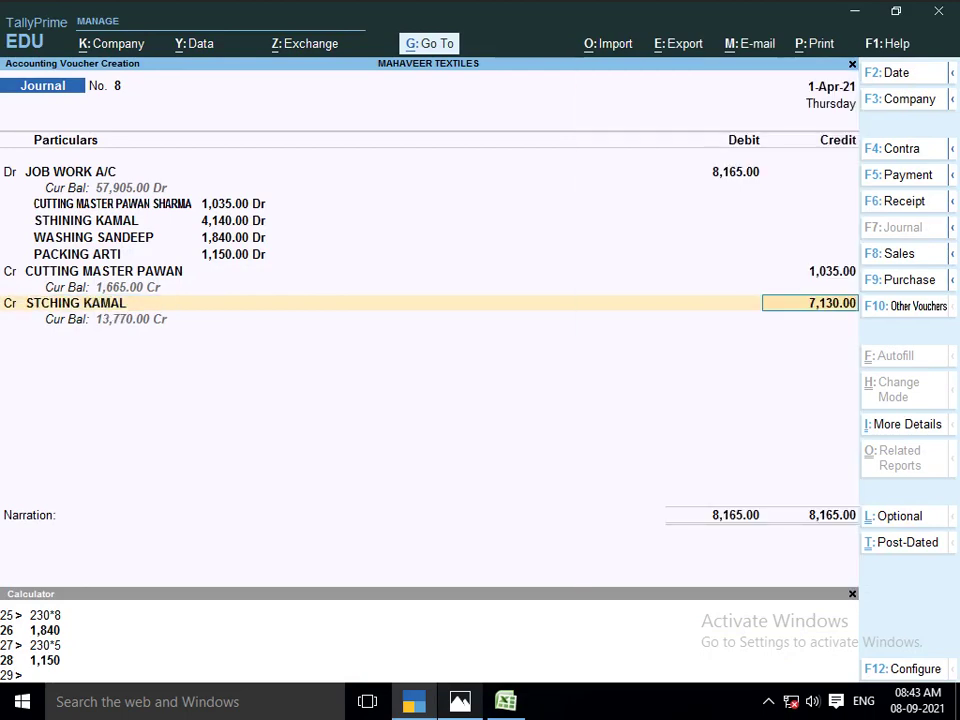
key("alt+Tab")
Credit WASHING SANDEEP 1,840
key("alt+Tab")
type("4140")
key("Return")
key("alt+Tab")
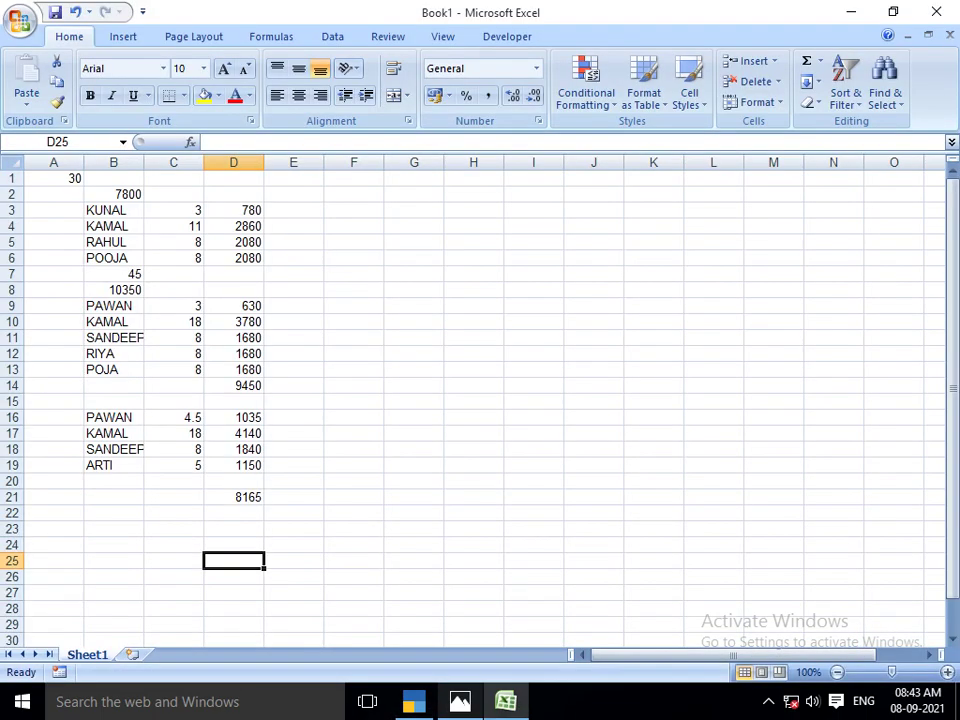
key("alt+Tab")
type("SANDE")
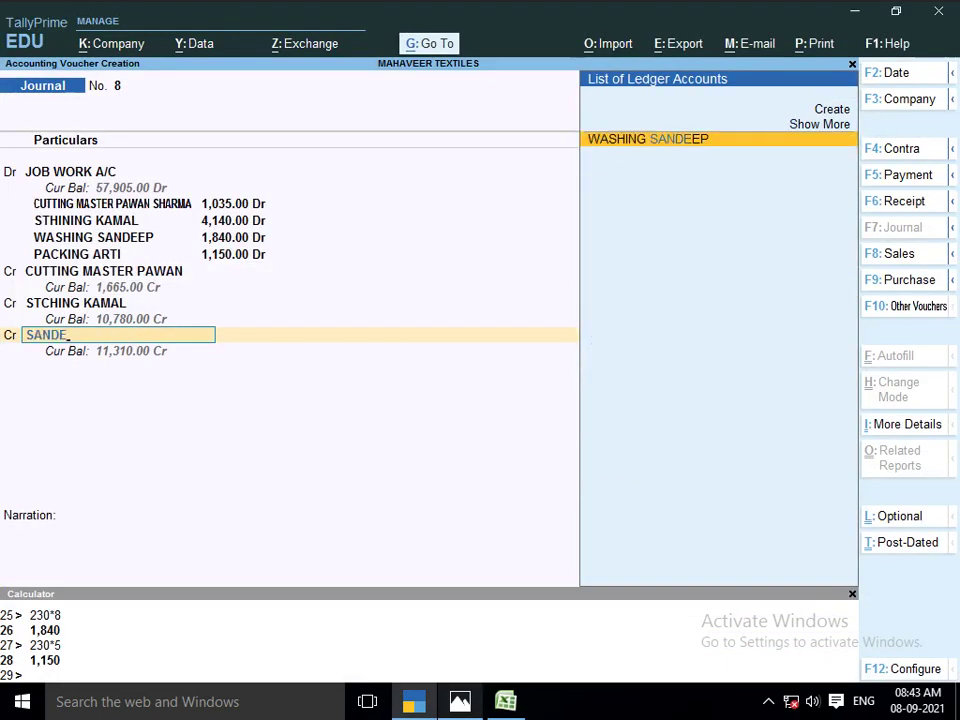
key("Return")
key("alt+Tab")
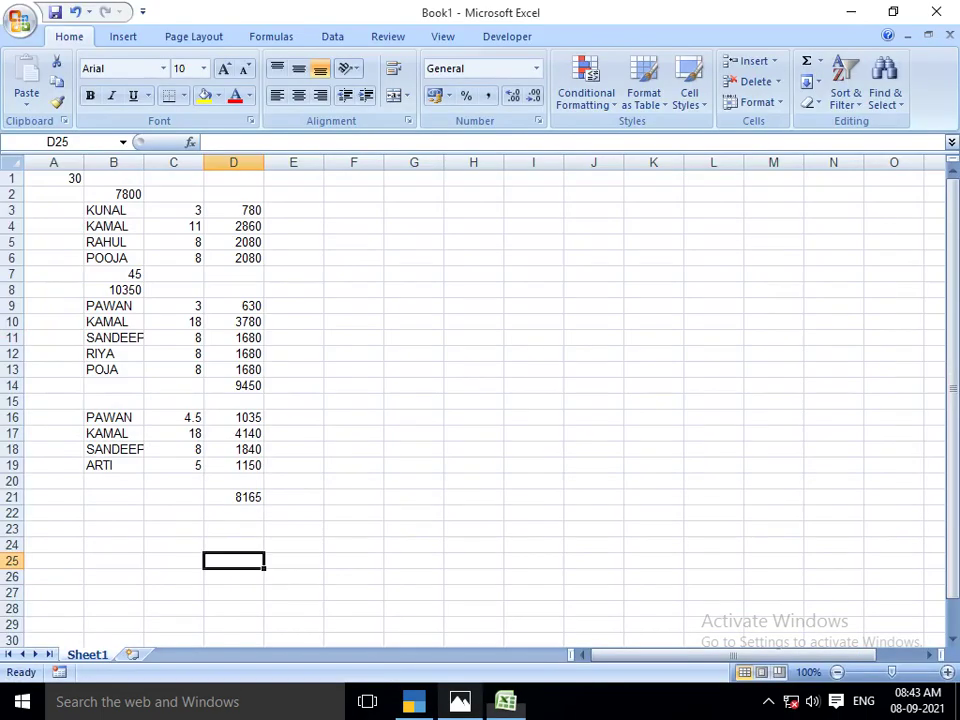
key("alt+Tab")
type("184")
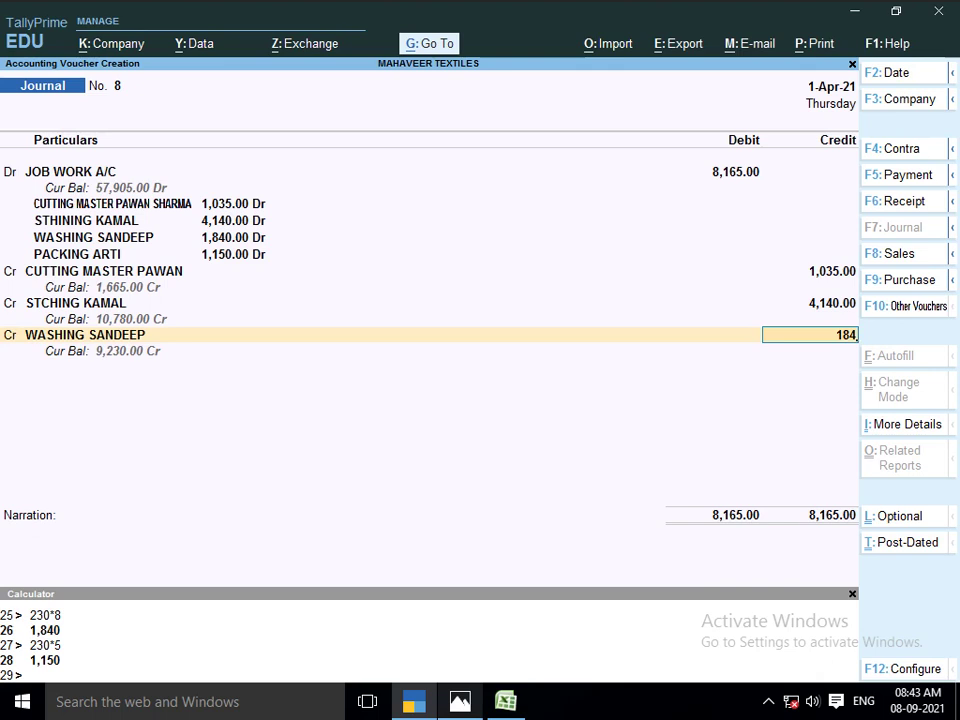
key("alt+Tab")
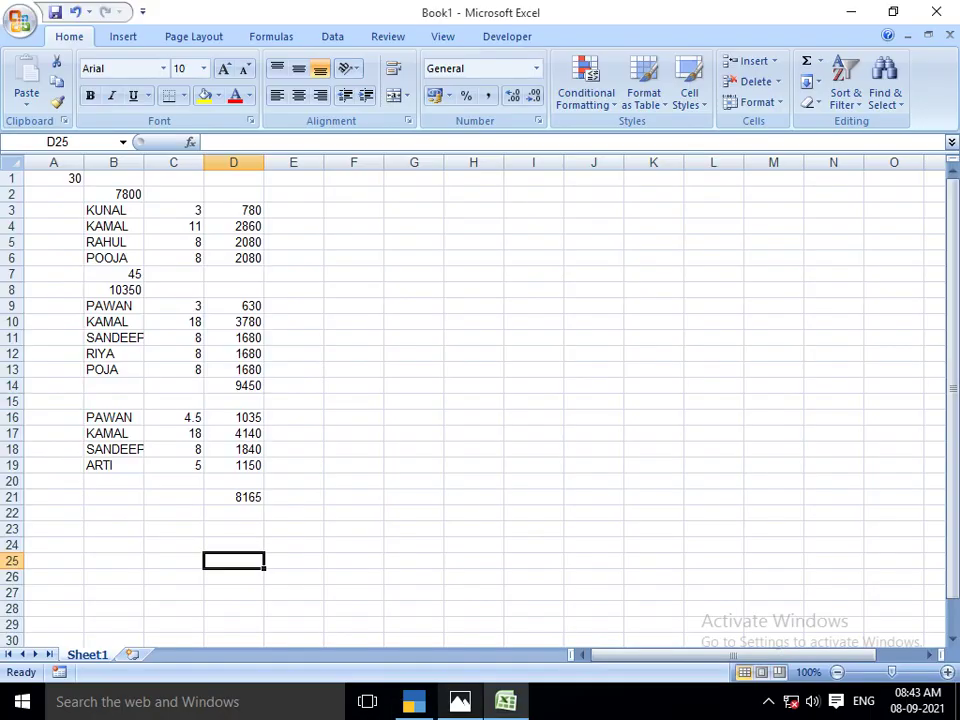
key("alt+Tab")
type("0")
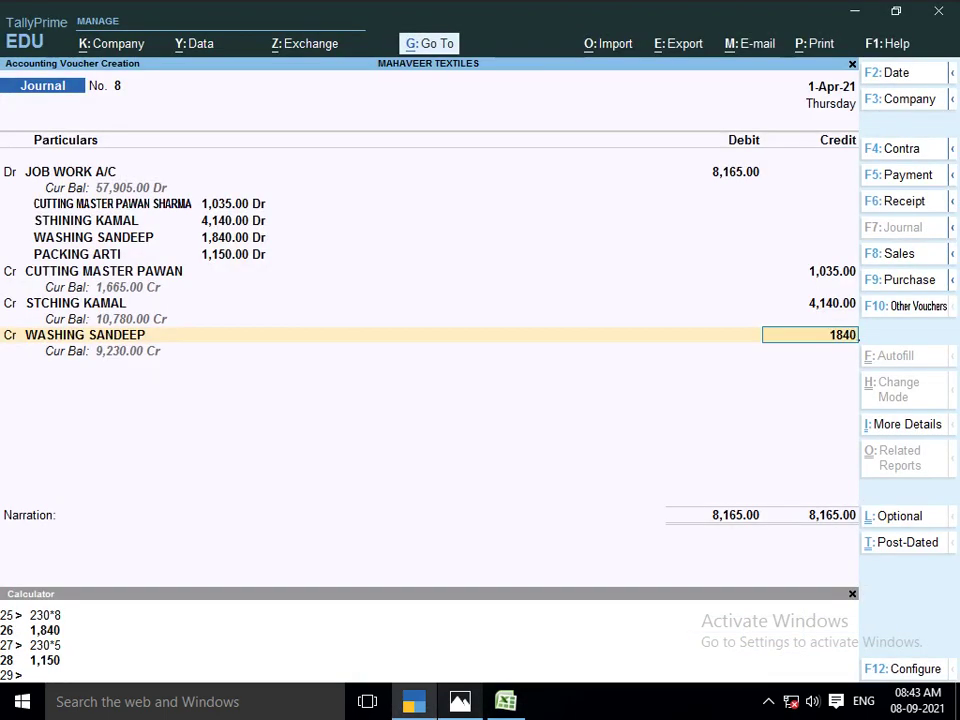
key("Return")
Start a fourth credit line for the packing ledger, clearing the unmatched 'ART' entry
key("alt+Tab")
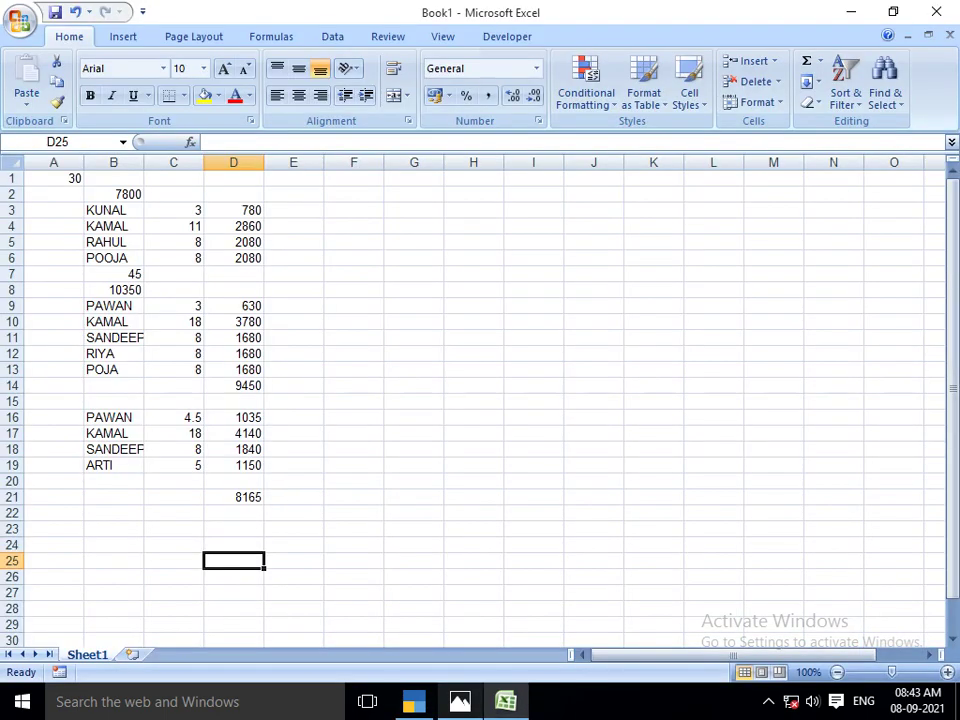
key("alt+Tab")
key("Return")
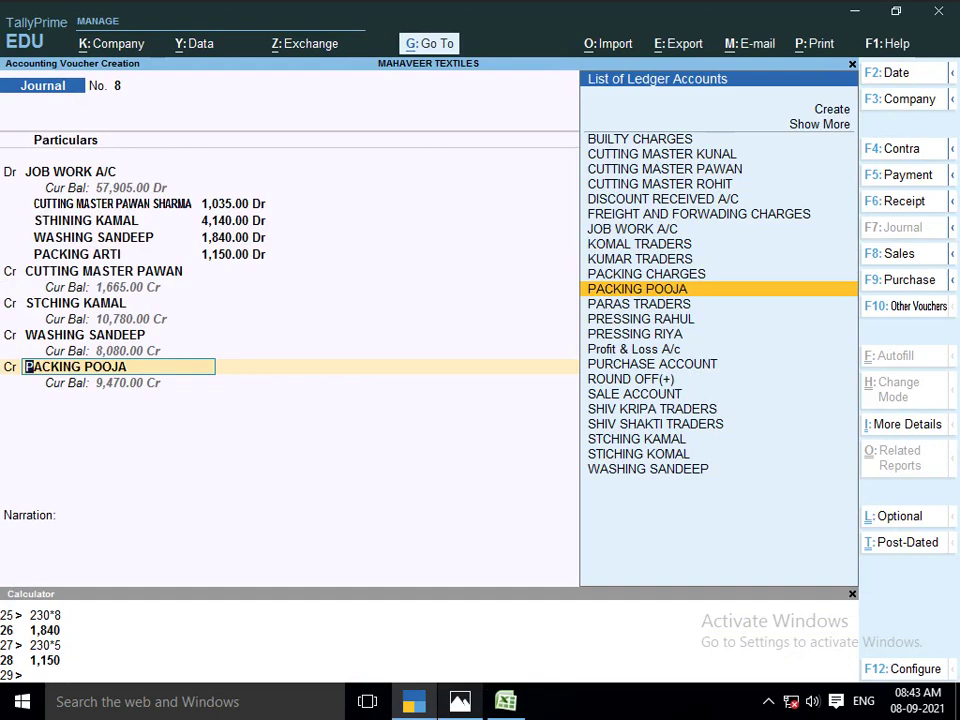
type("ART")
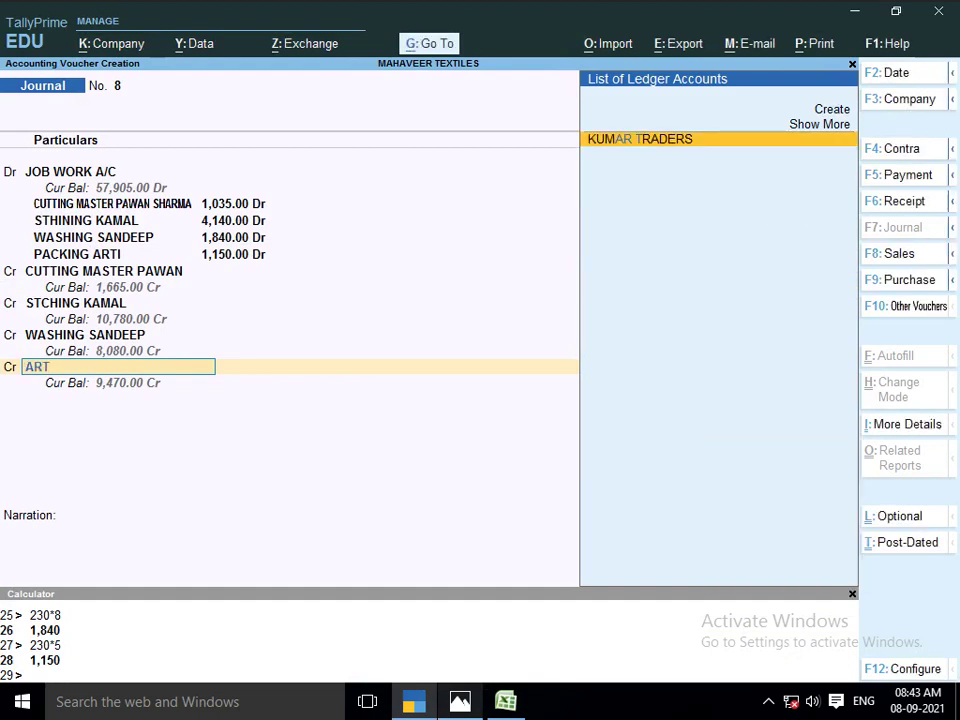
key("BackSpace")
key("BackSpace")
key("BackSpace")
Create the PACKING ARTI ledger under the JOB WORKER group
key("alt+c")
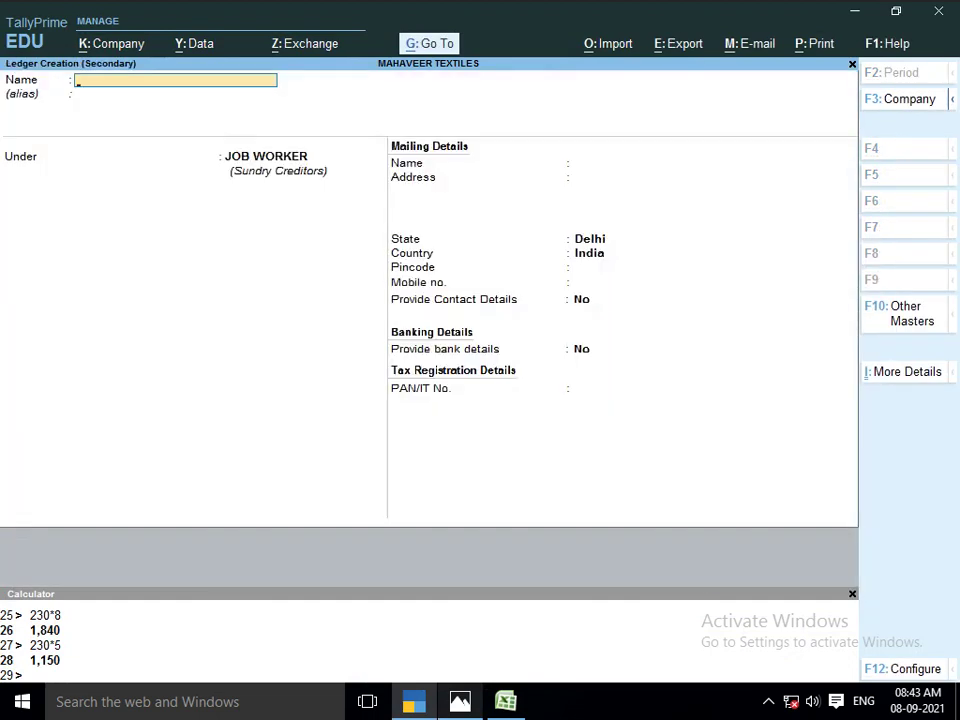
type("PACKING ARTI")
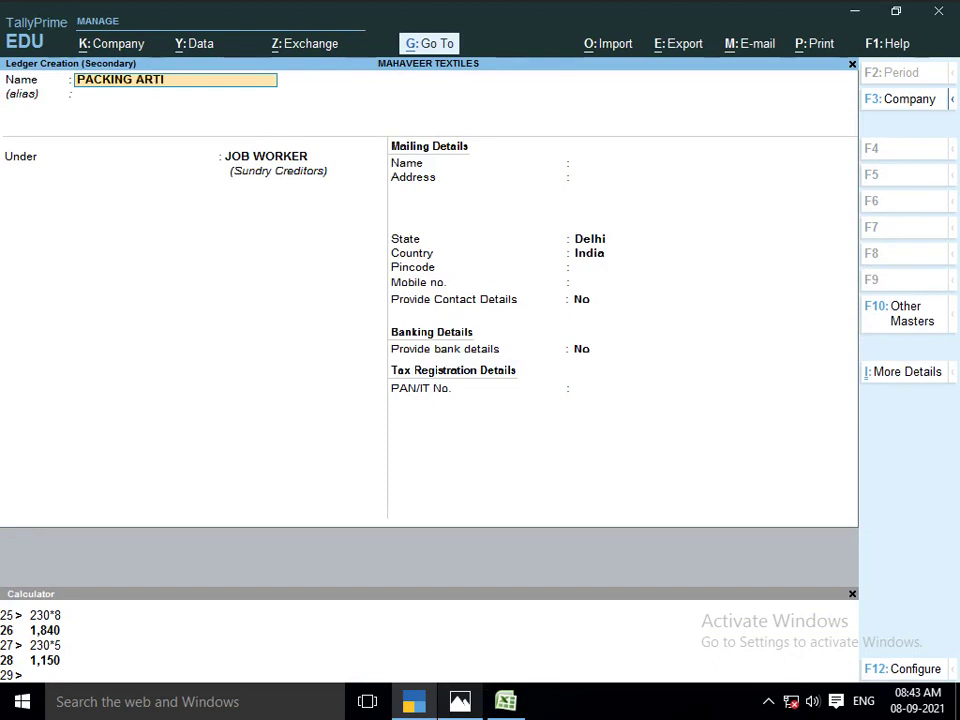
key("Return")
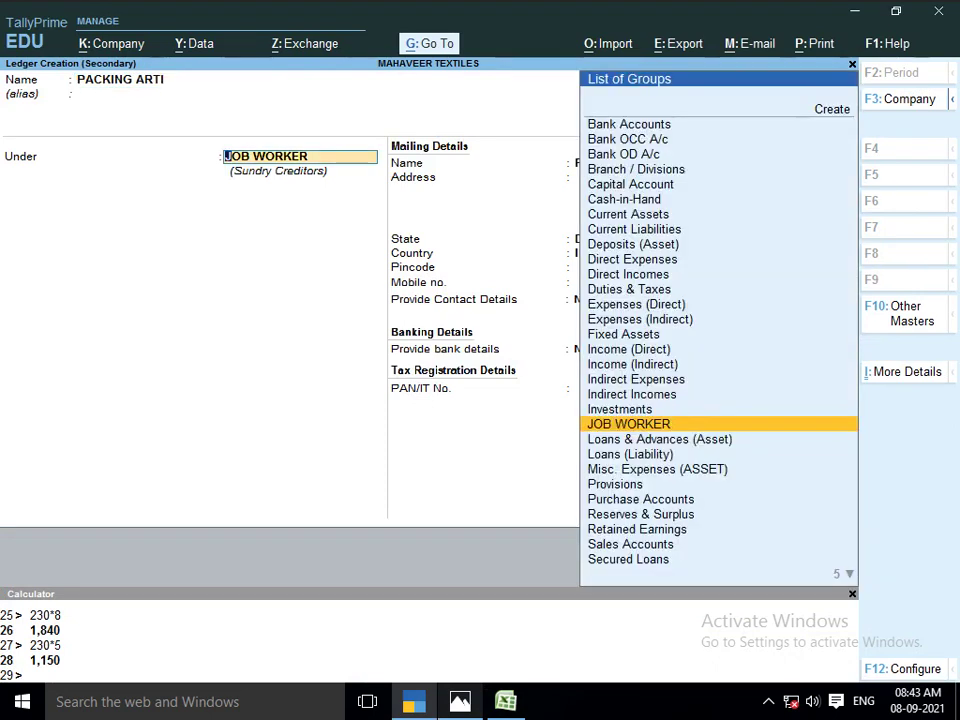
key("Return")
key("Return")
key("Return")
key("Return")
key("Return")
key("Return")
key("Return")
key("Return")
key("Return")
key("Return")
key("Return")
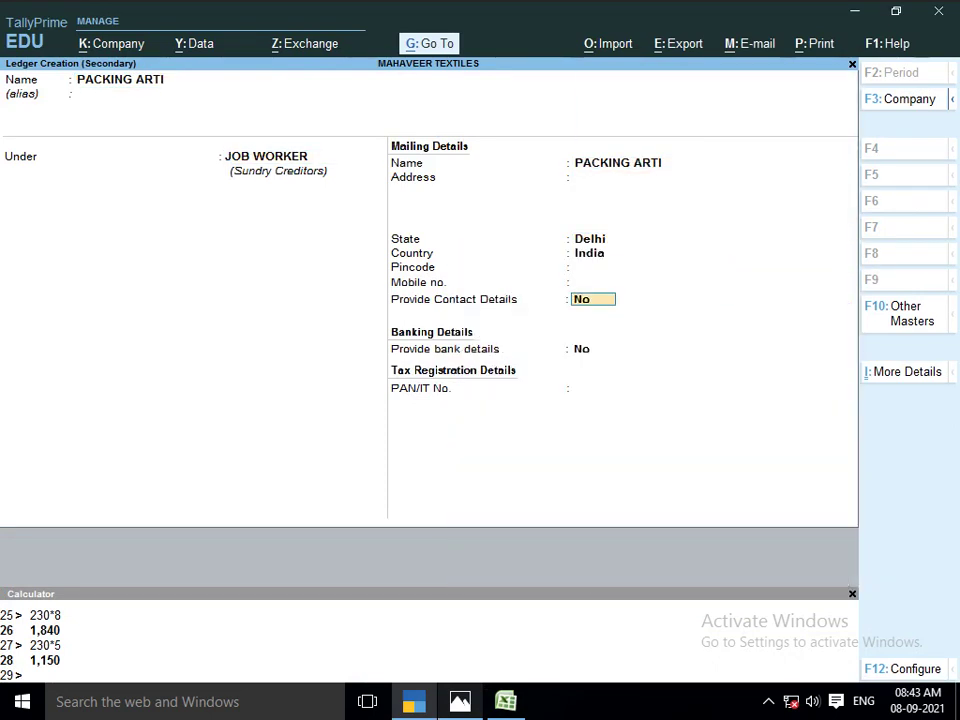
Credit PACKING ARTI 1,150, add narration 'BEING LOT NO 1104' and save journal 8
key("Return")
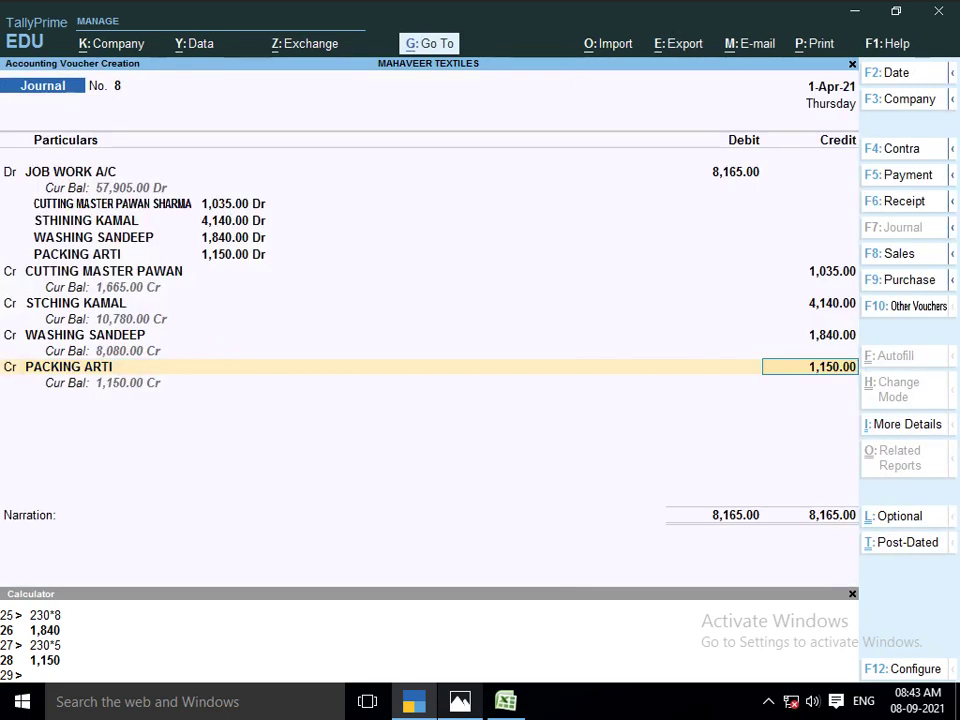
key("Return")
type("BEING")
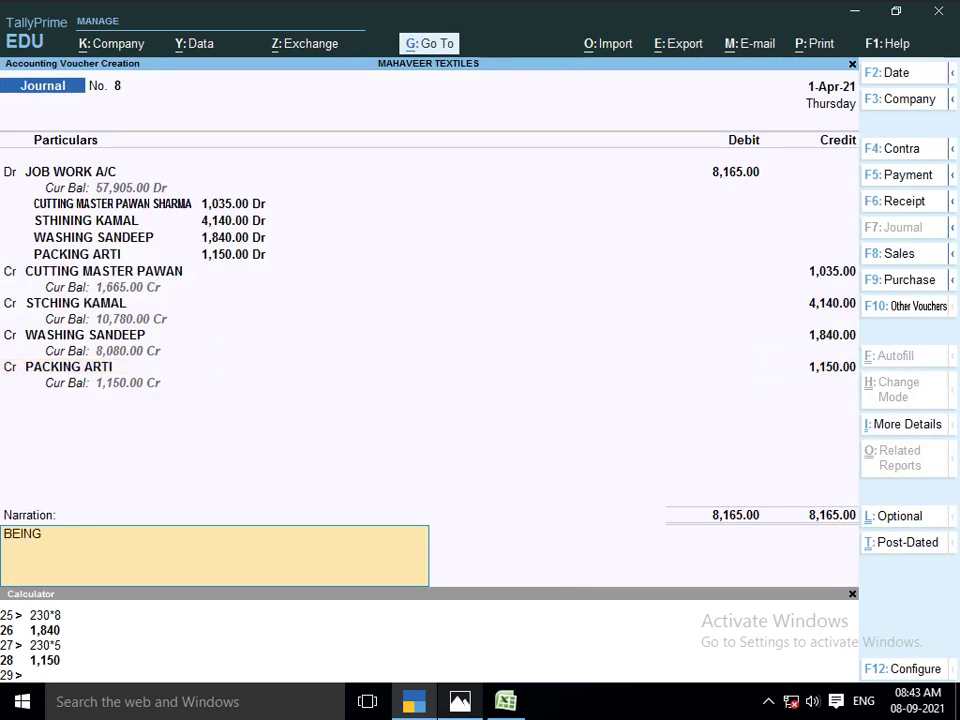
type(" LOT NO 1104")
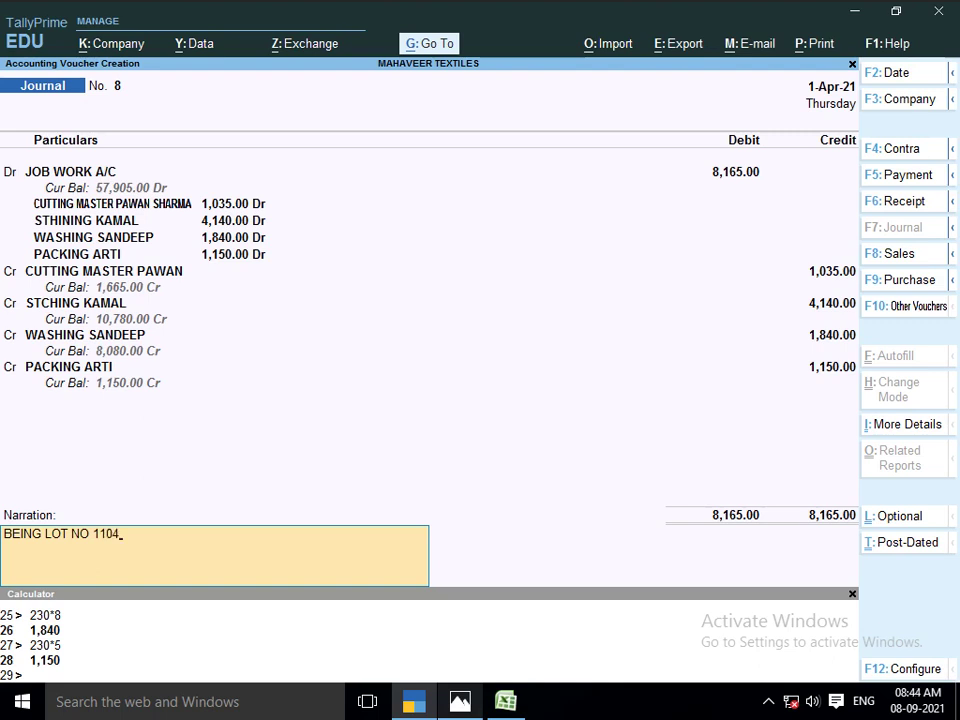
key("Return")
key("Return")
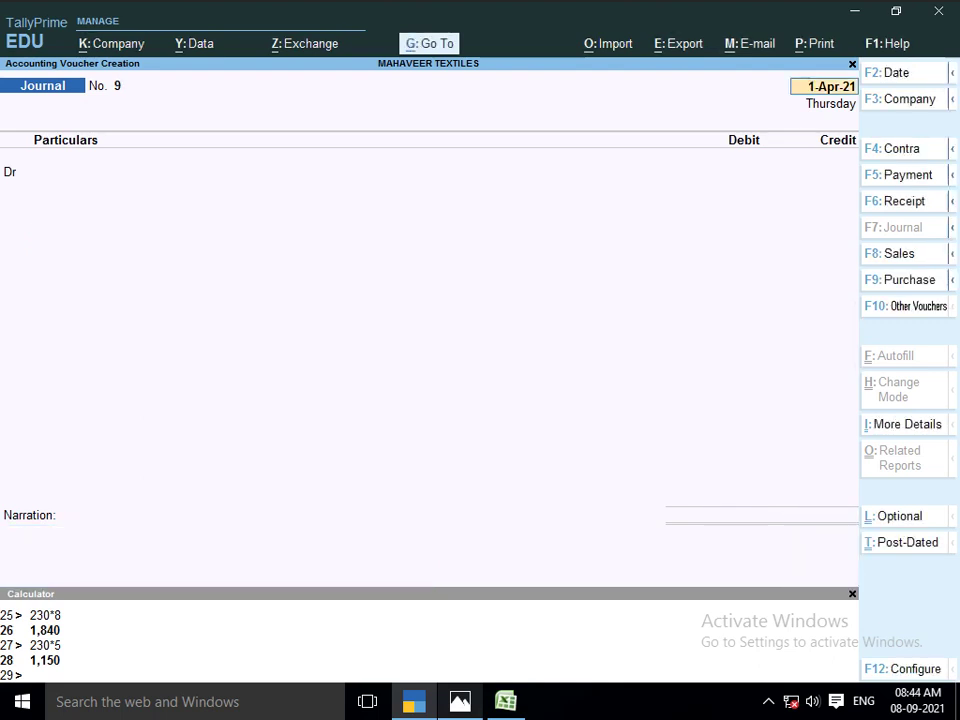
View the Mahaveer Textiles invoice for lots 1101–1104 in Photos, then return to Excel
key("alt+Tab")
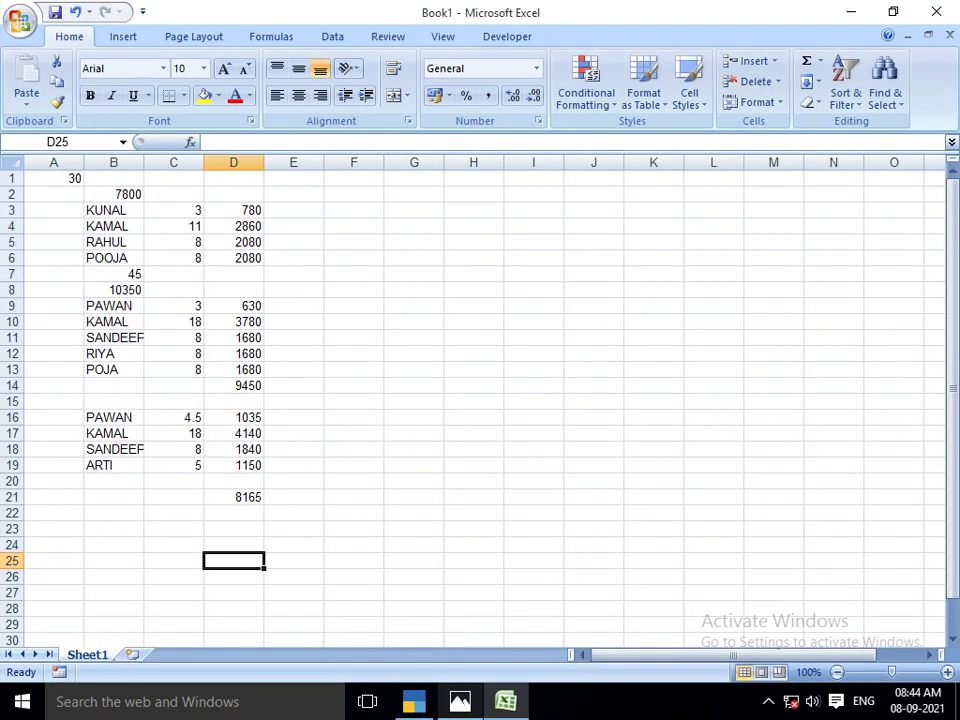
key("Up")
key("Left")
key("Up")
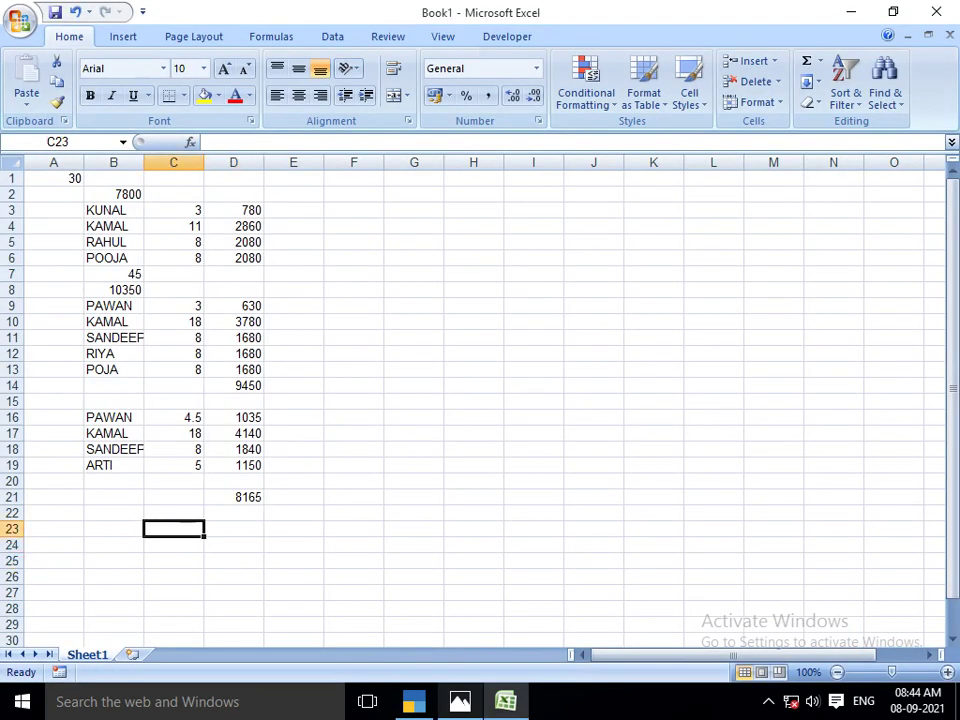
key("Up")
key("Up")
key("Up")
key("Up")
key("Up")
key("Up")
key("Up")
key("Up")
key("Up")
key("Up")
key("Up")
key("Up")
key("Up")
key("Up")
key("Up")
key("Up")
key("Up")
key("Up")
key("Up")
key("Up")
key("Up")
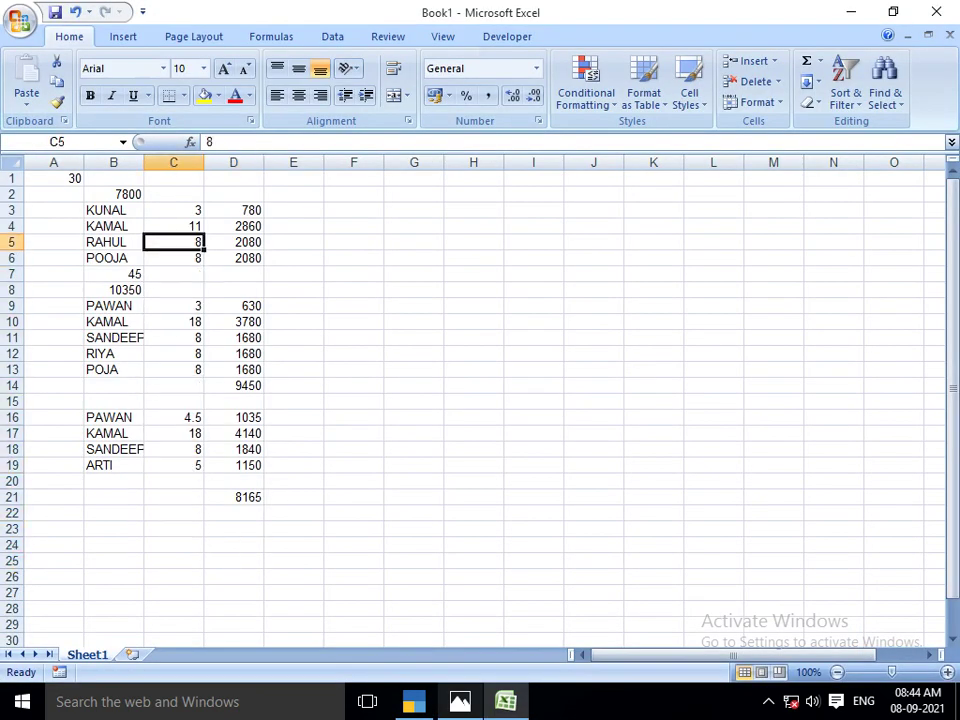
key("Right")
key("Right")
key("alt+Tab")
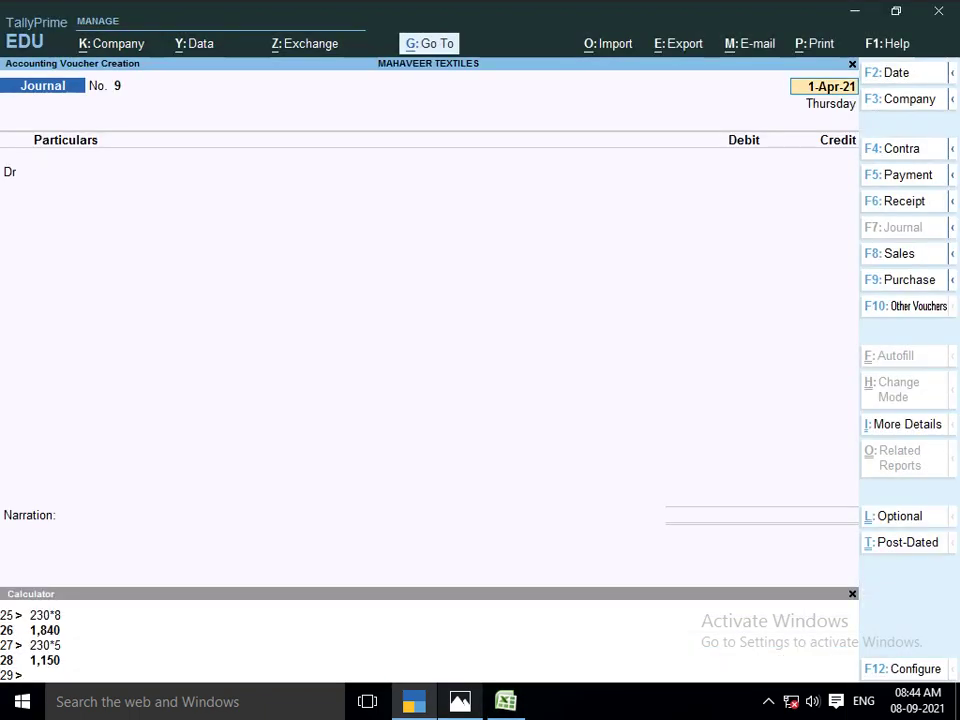
key("alt+Tab")
key("alt+Tab")
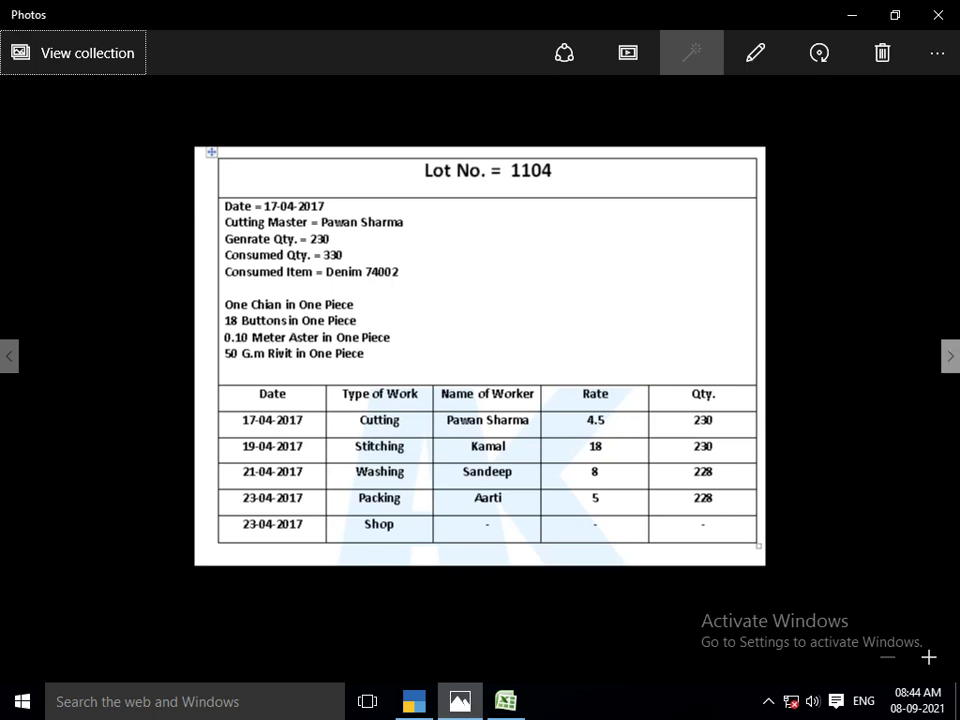
key("Right")
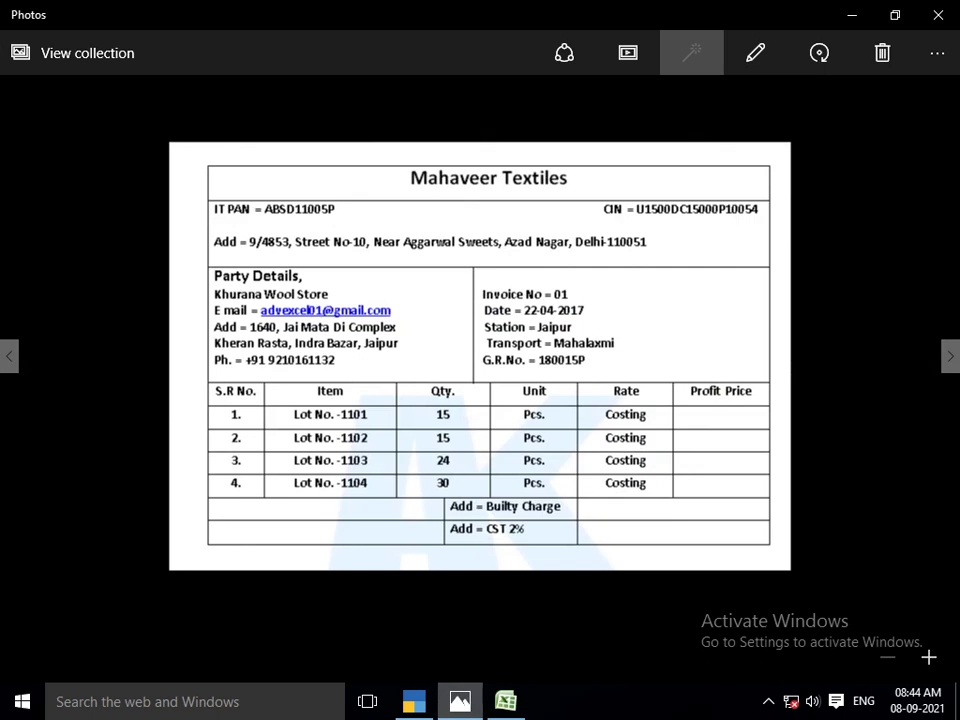
key("alt+Tab")
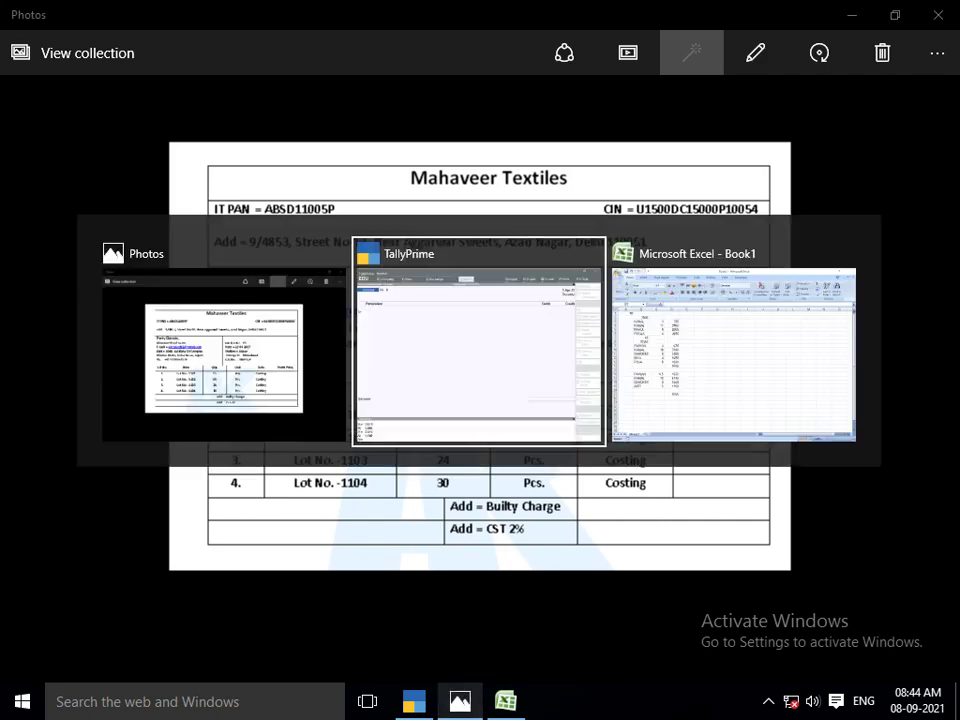
key("alt+Tab")
Number lots 1 to 4 down cells E3:E6
left_click(293, 194)
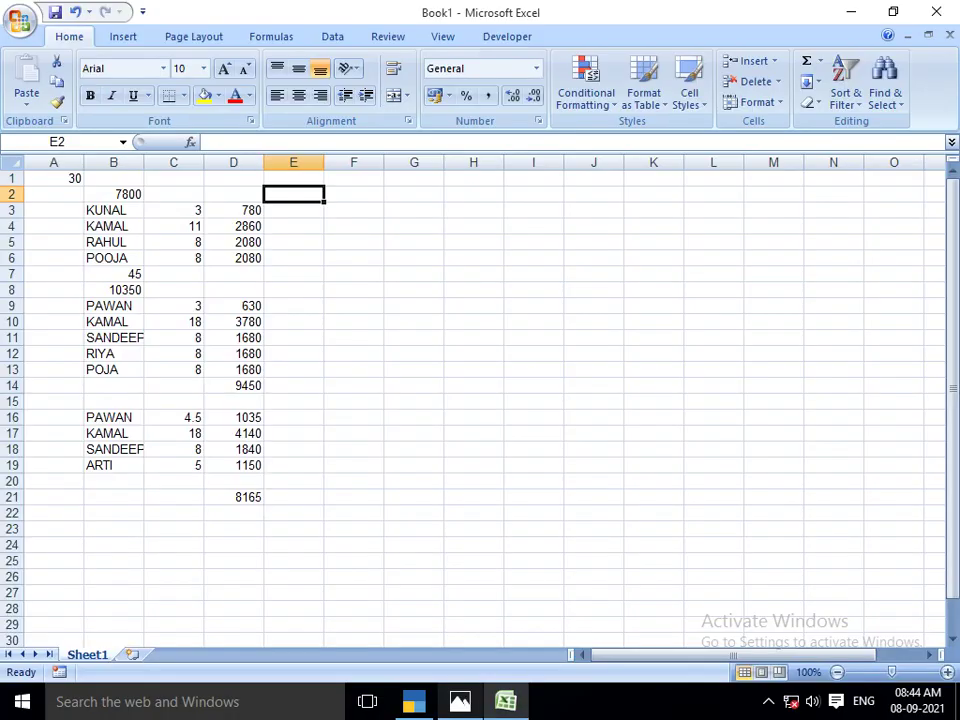
left_click(293, 210)
type("LO")
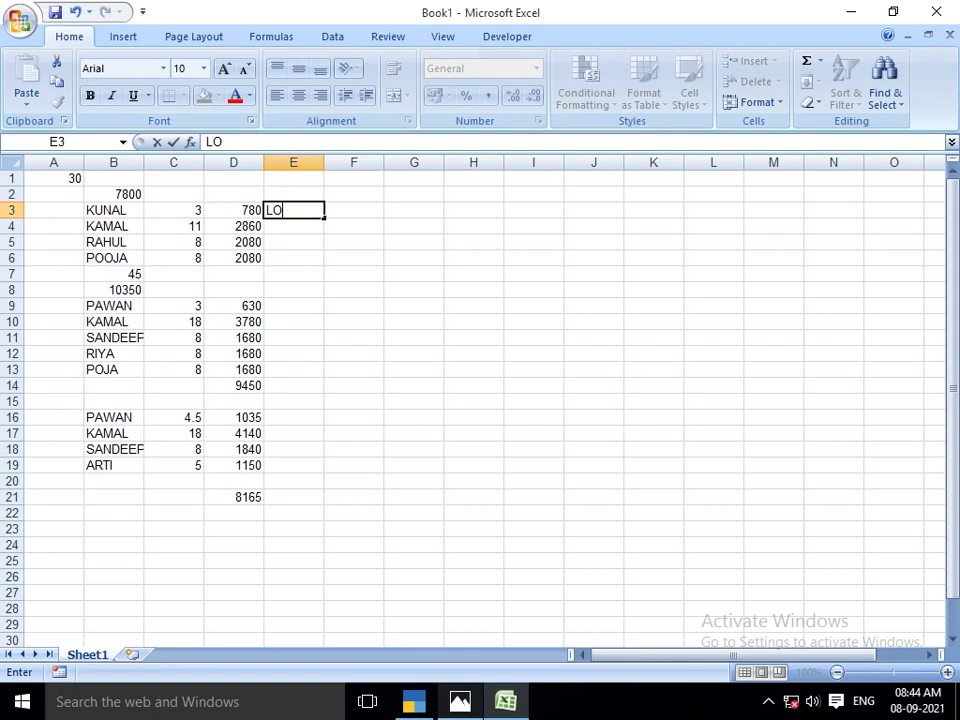
type("T")
key("BackSpace")
key("BackSpace")
key("BackSpace")
type("1")
key("Return")
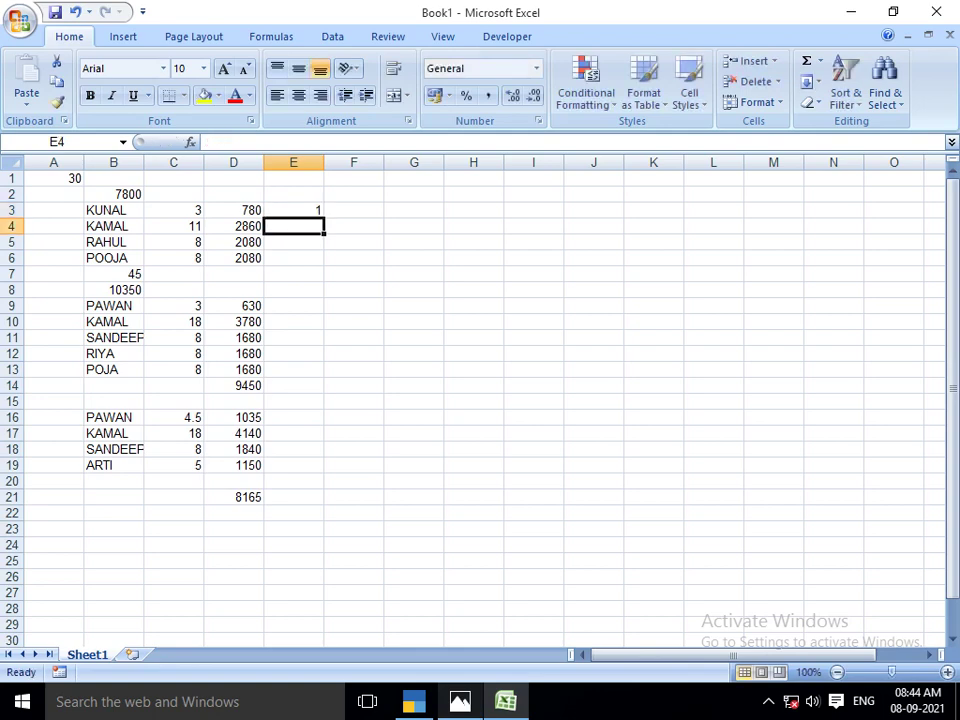
type("2")
key("Return")
type("3")
key("Return")
type("4")
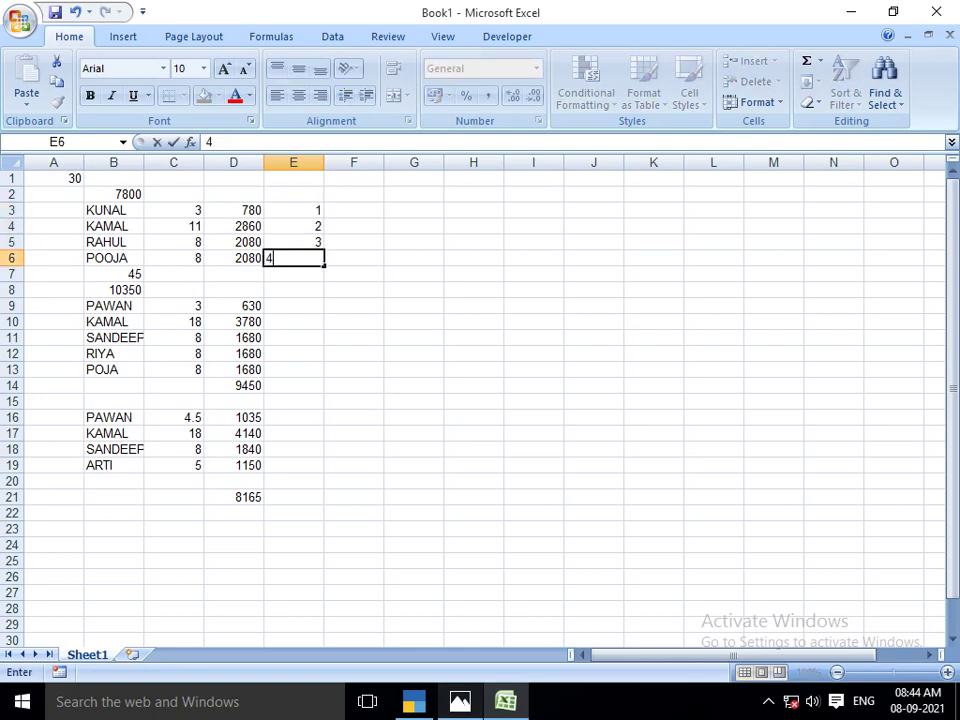
key("Return")
key("Up")
key("Up")
key("Up")
key("Up")
key("Right")
Open TallyPrime's Stock Summary report to read each lot's rate
key("alt+Tab")
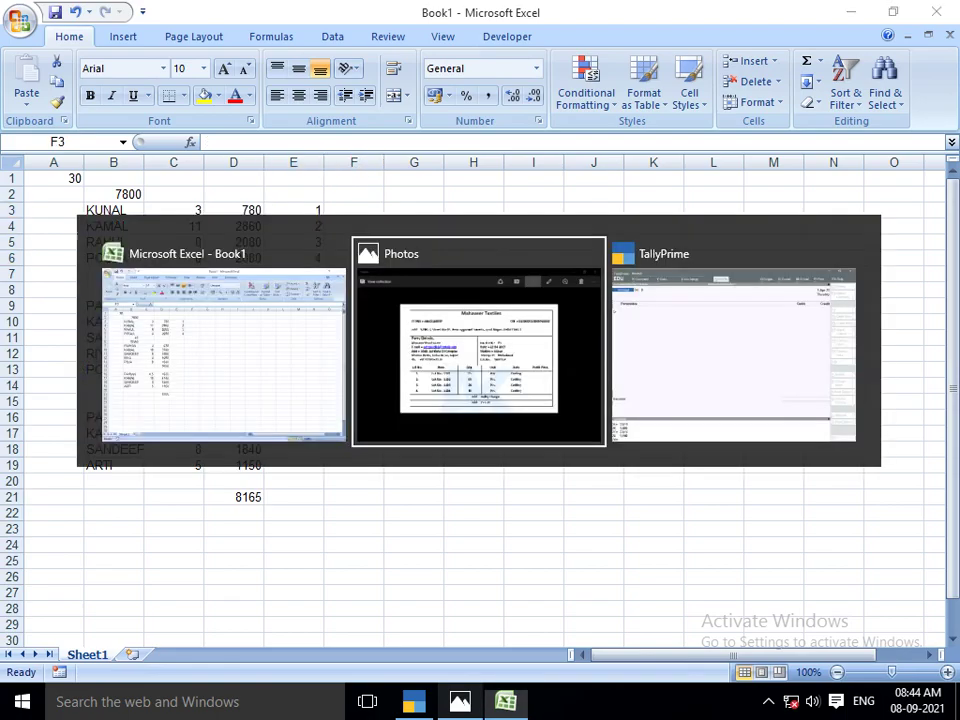
key("alt+Tab")
key("Tab")
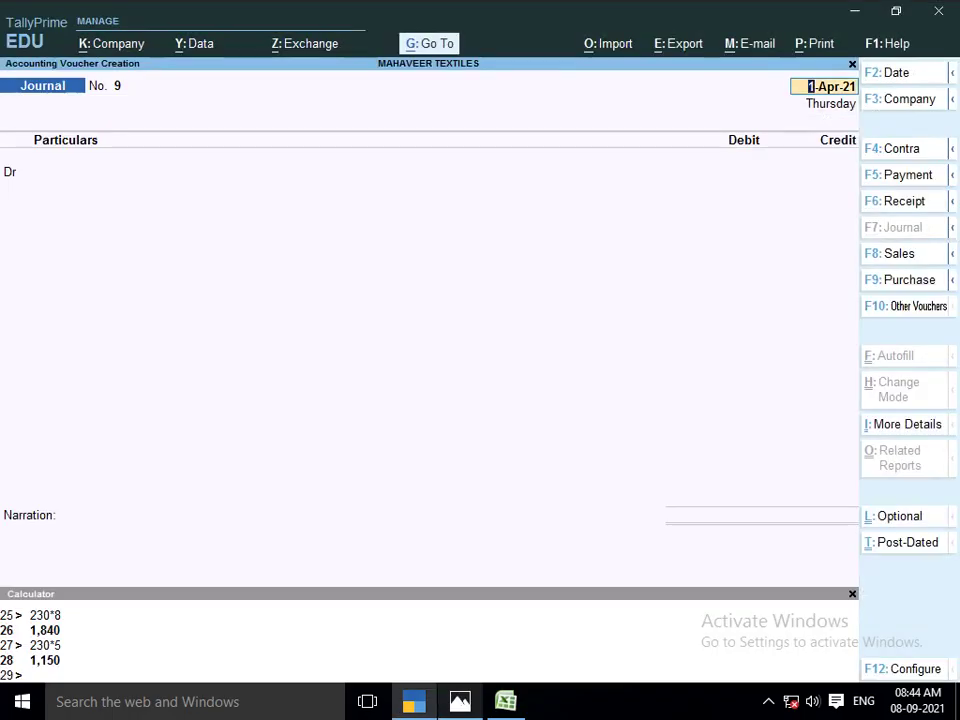
key("alt+g")
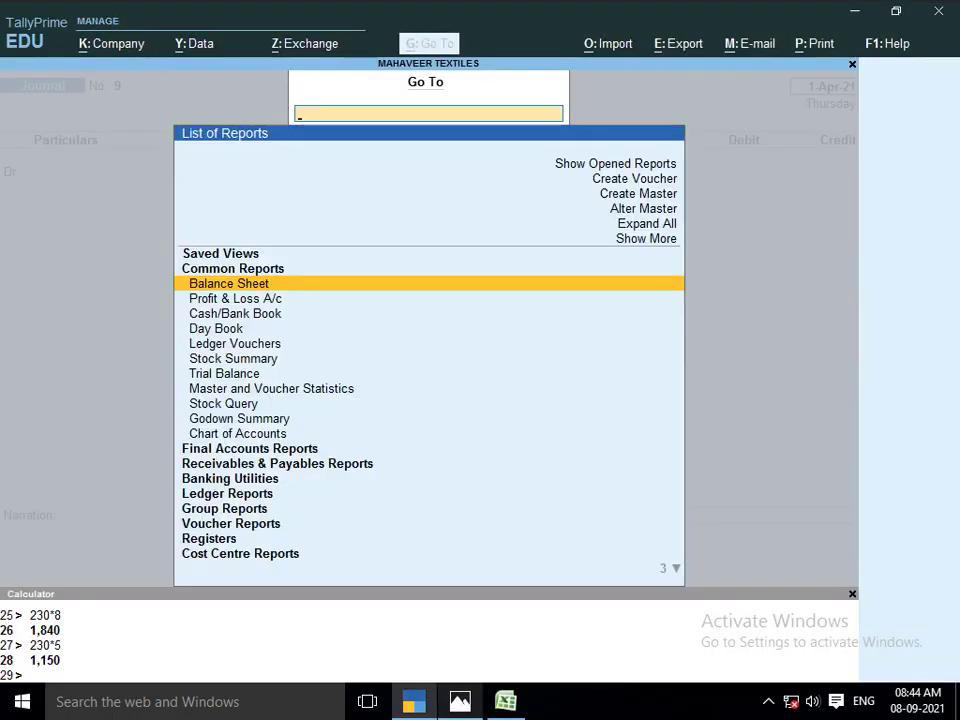
key("Down")
key("Down")
key("Down")
key("Down")
key("Down")
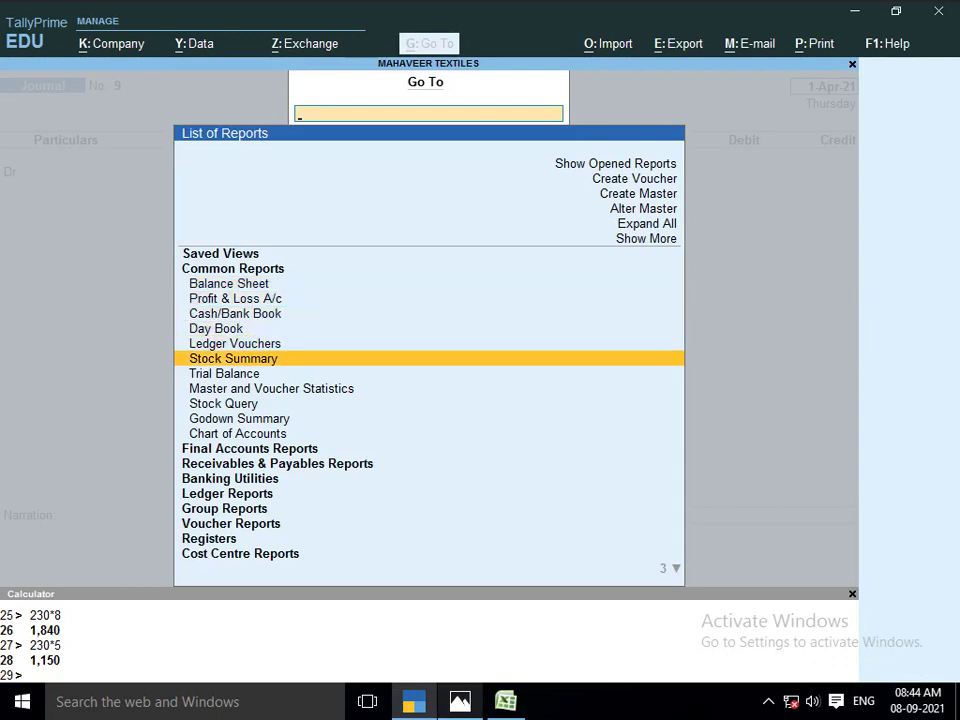
key("Return")
key("Return")
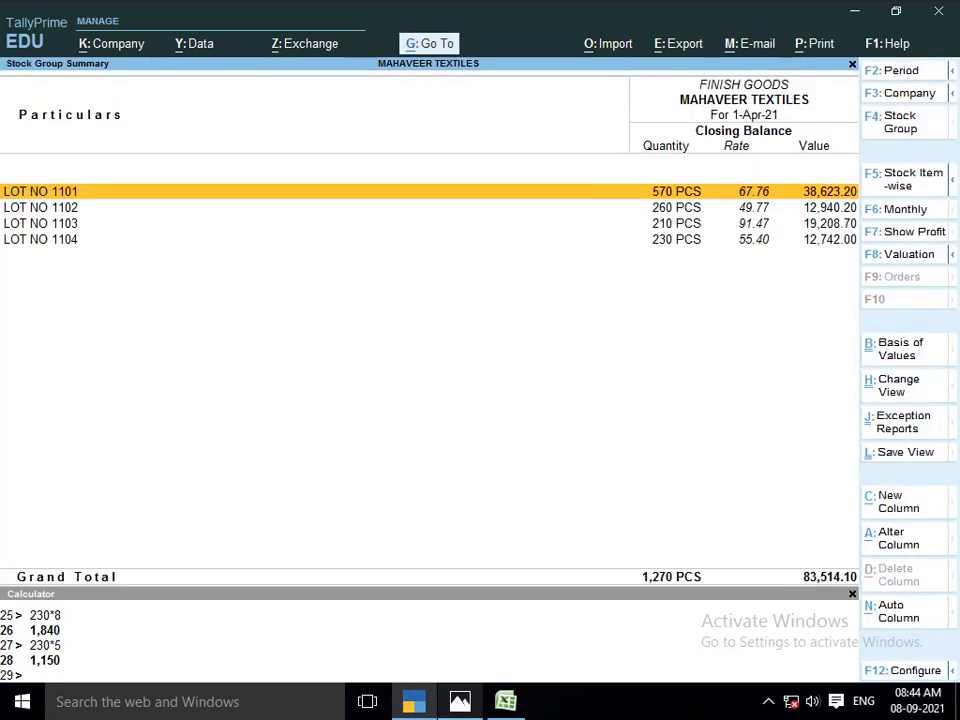
key("alt+Tab")
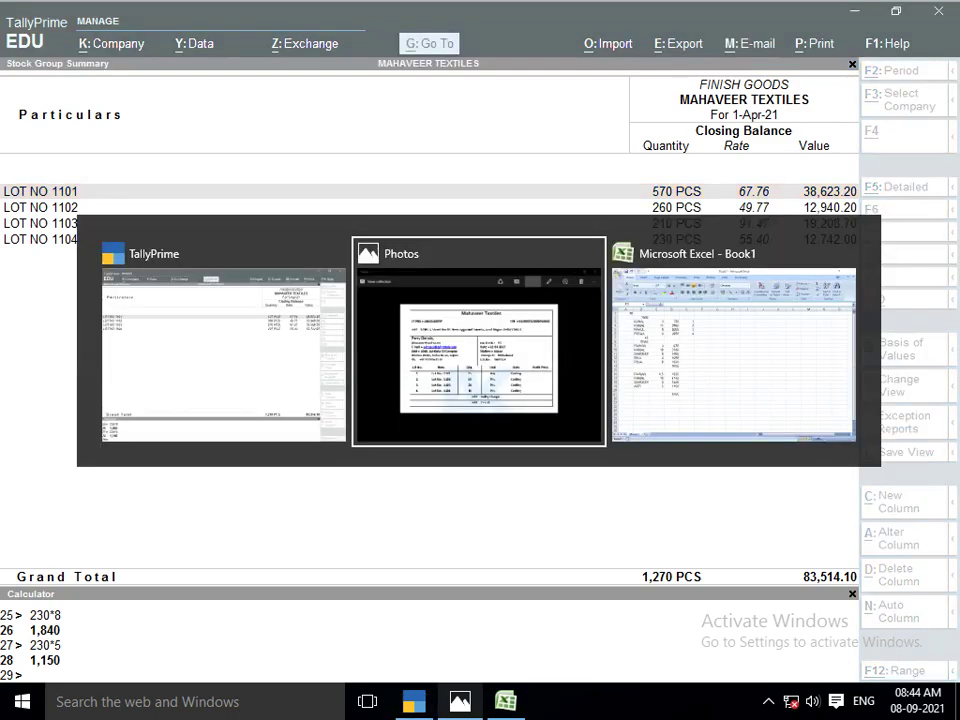
key("alt+Tab")
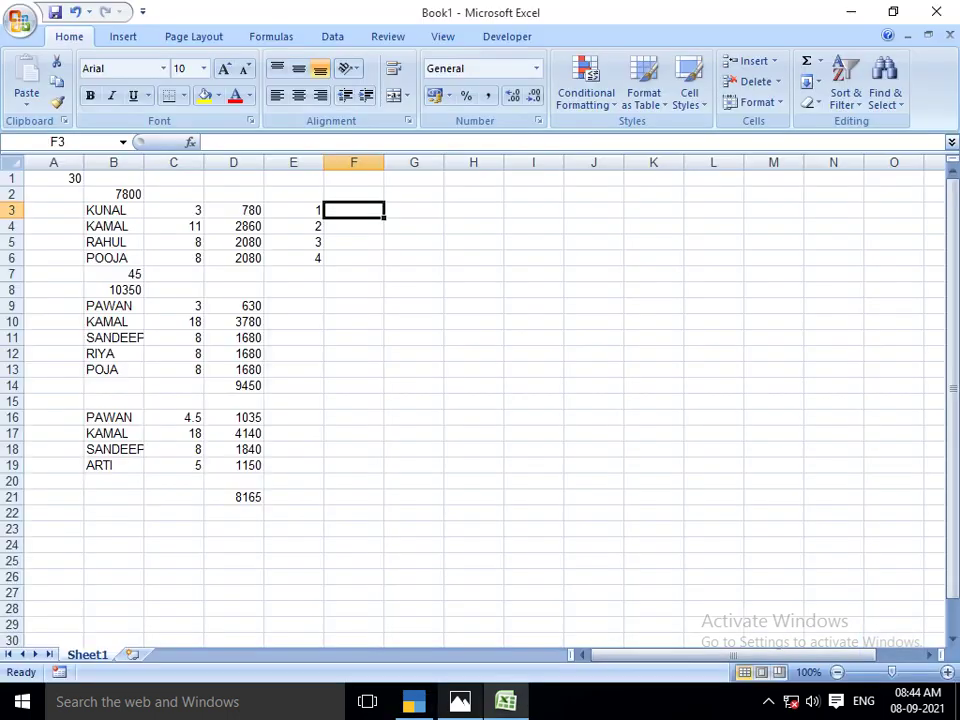
Enter rates 67.76, 49.77, 91.47 and 55.40 in F3:F6 and begin G3's markup formula
type("67.76")
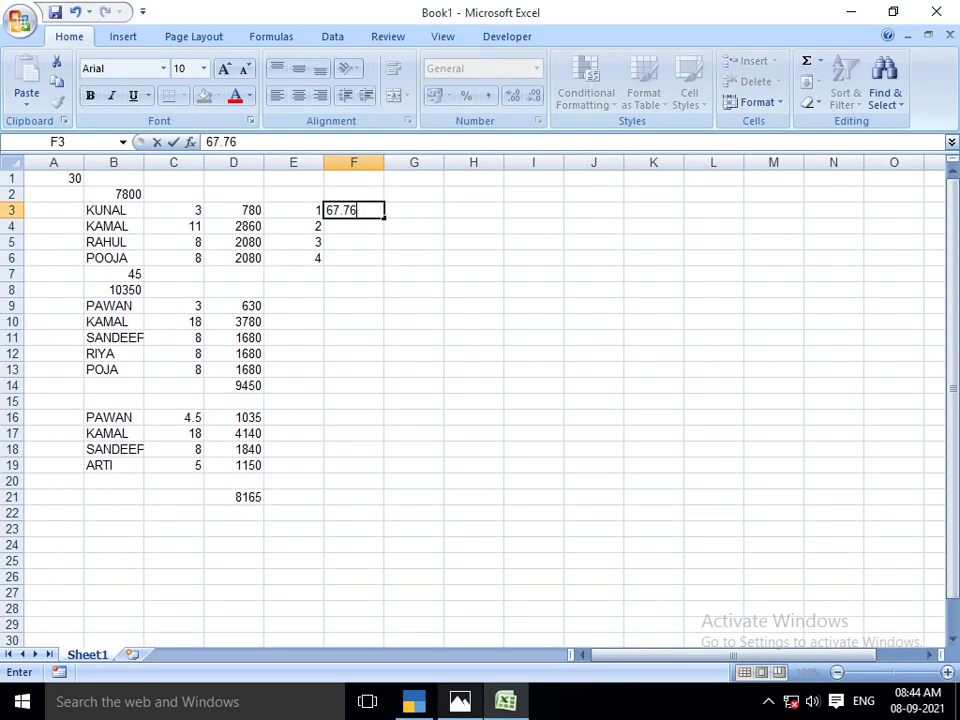
key("Return")
key("alt+Tab")
key("alt+Tab")
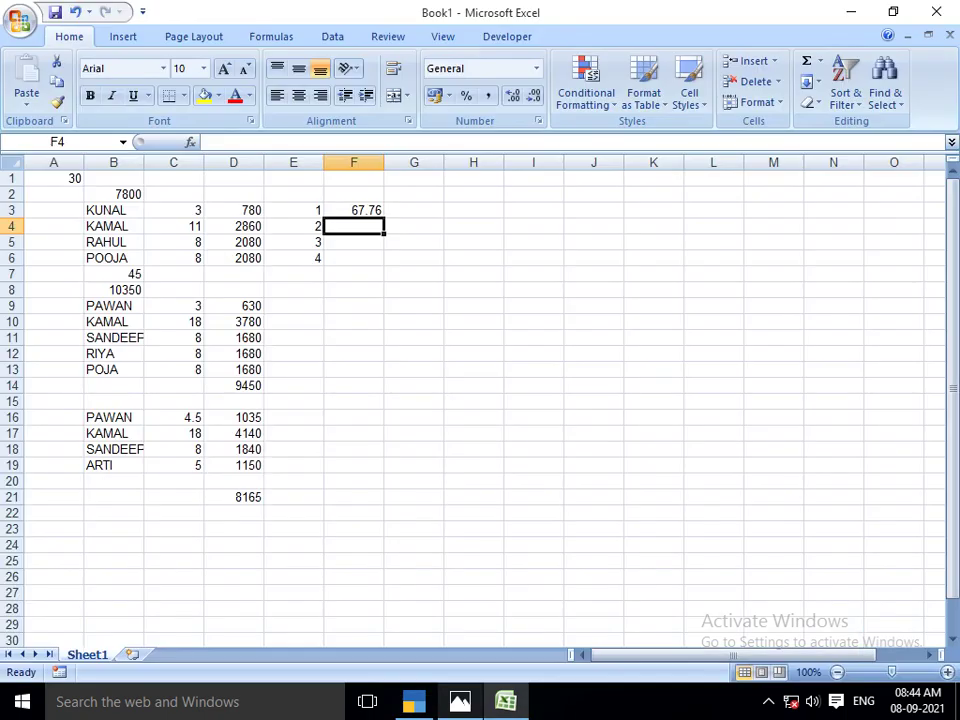
type("49.77")
key("Return")
key("alt+Tab")
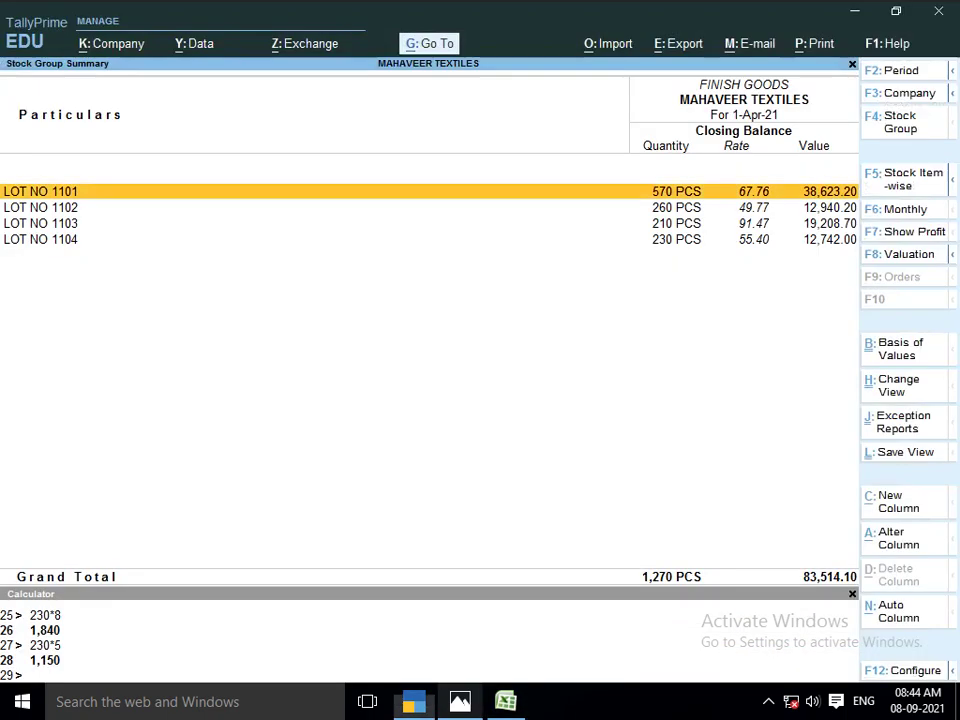
key("alt+Tab")
type("91.47")
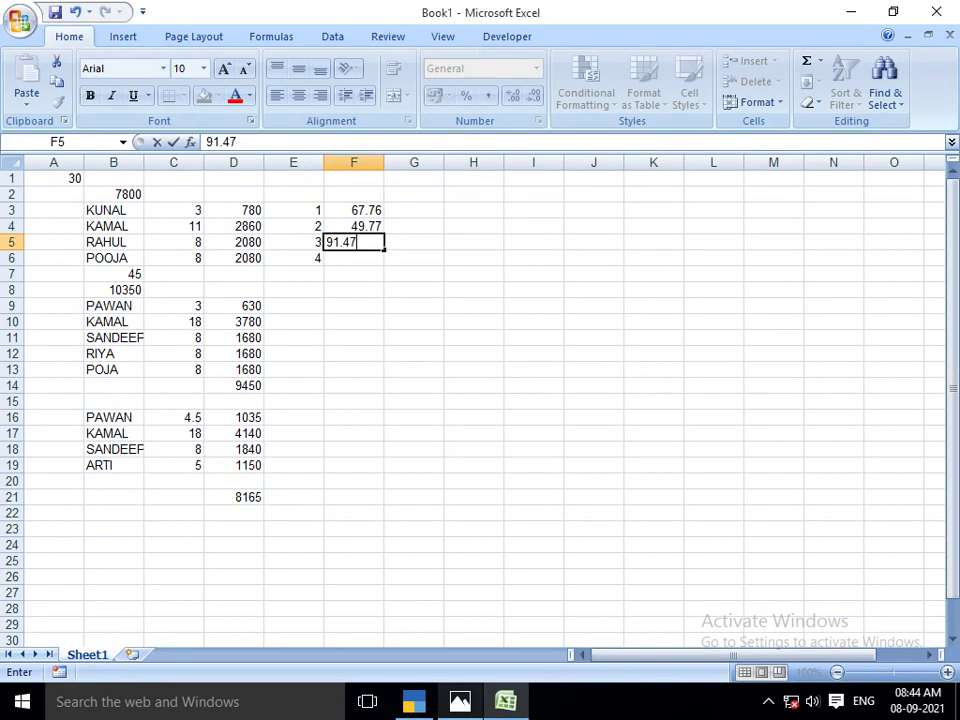
key("Return")
key("alt+Tab")
key("alt+Tab")
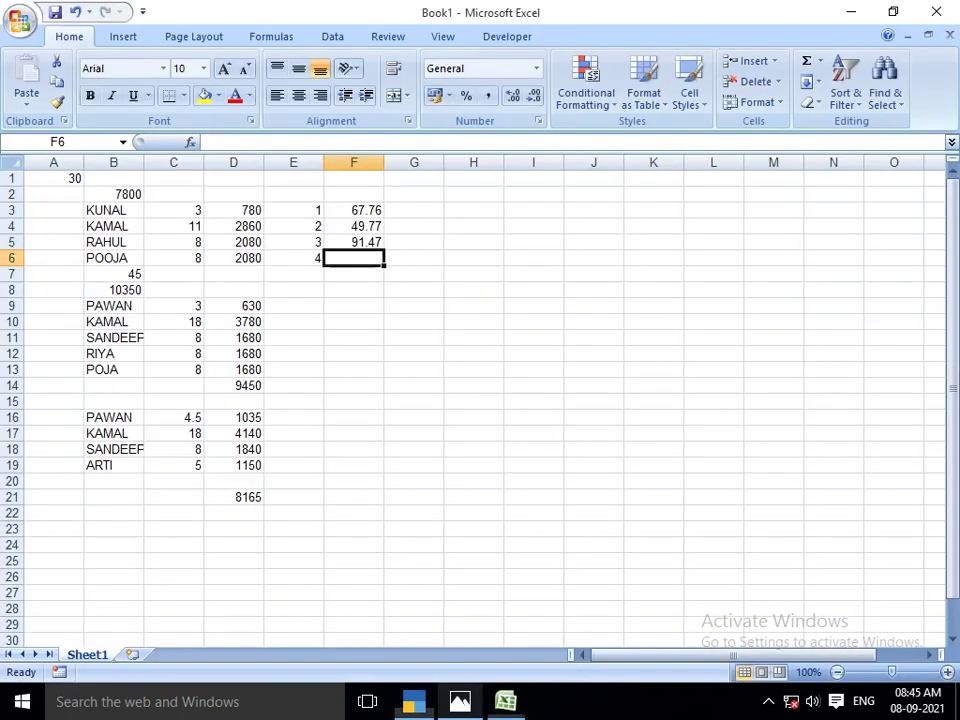
type("55.40")
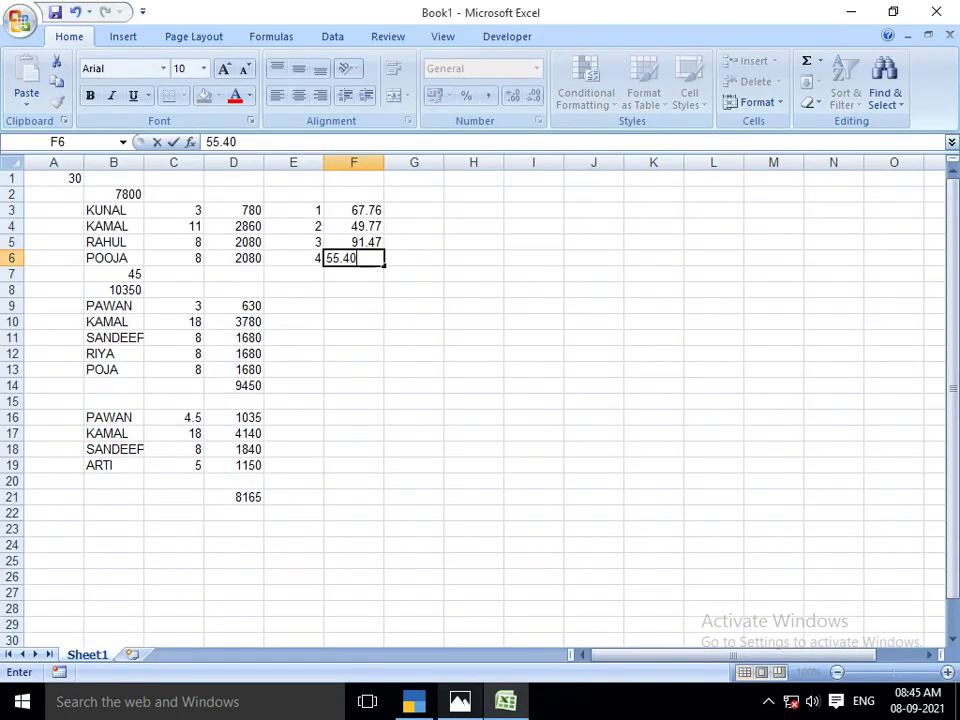
key("Return")
left_click(353, 210)
left_click(413, 210)
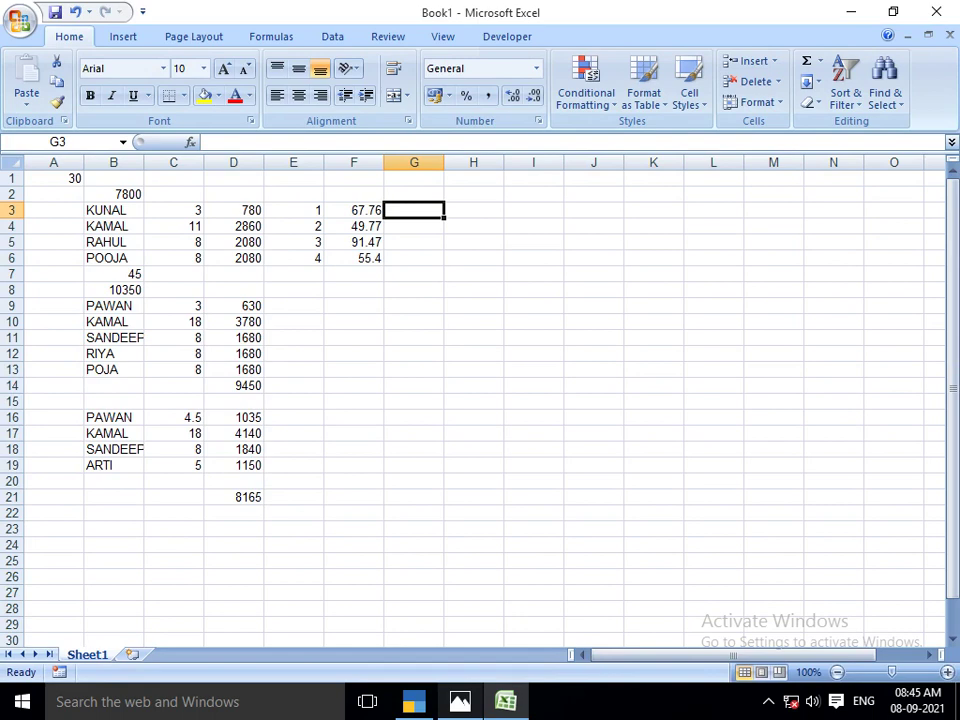
type("=6")
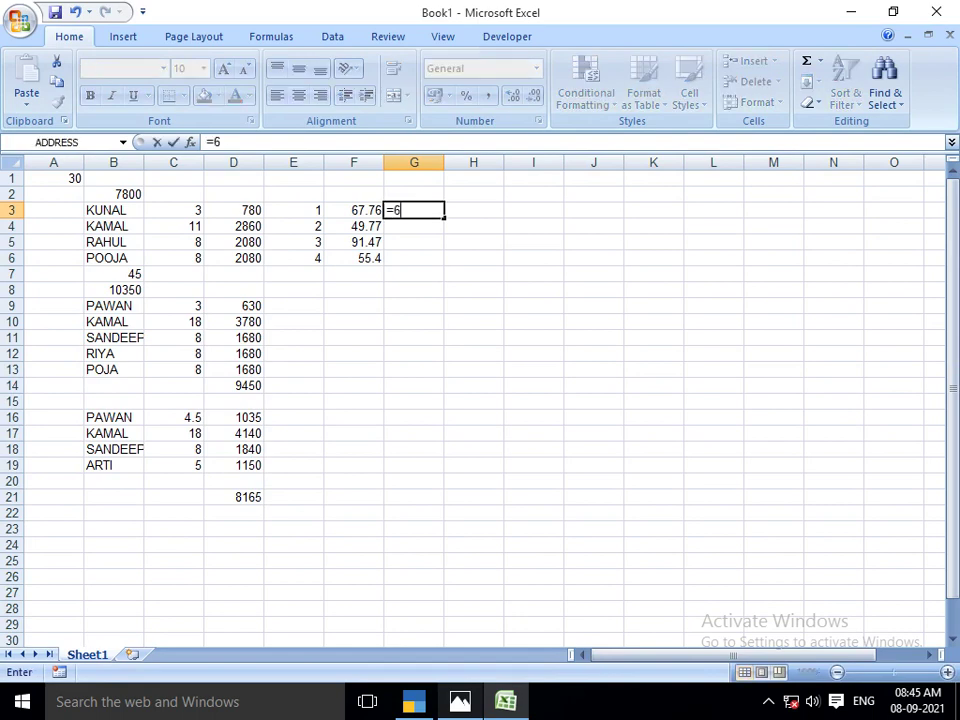
type("7.76*70/")
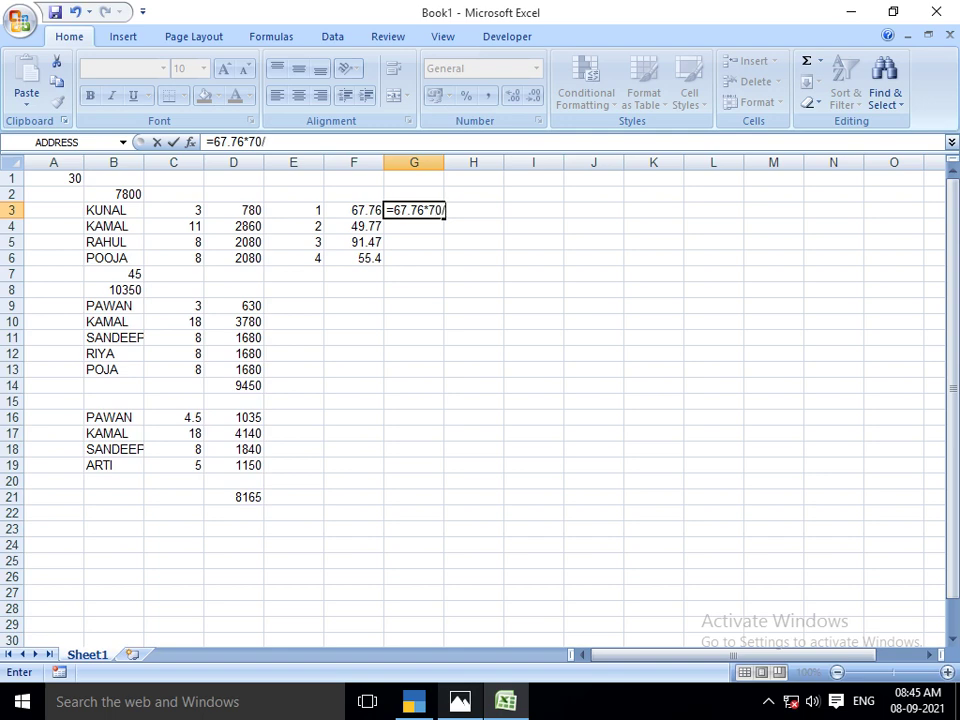
type("100+")
type("67.")
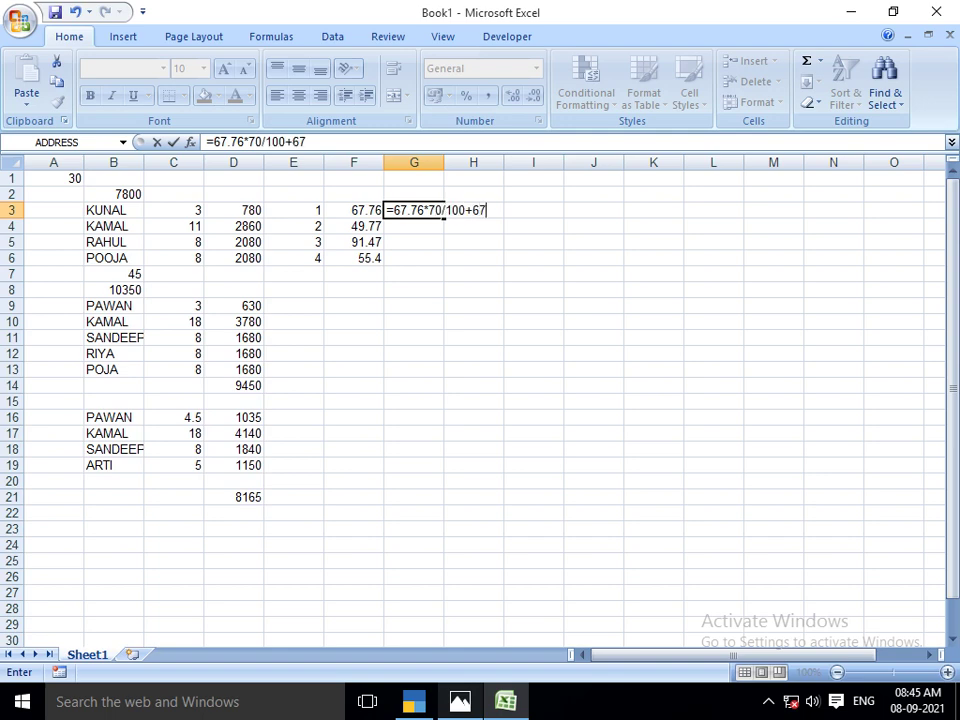
type("76")
Enter =rate*70/100+rate in G3:G6, giving 115.192, 84.609, 155.499 and 94.18
key("Return")
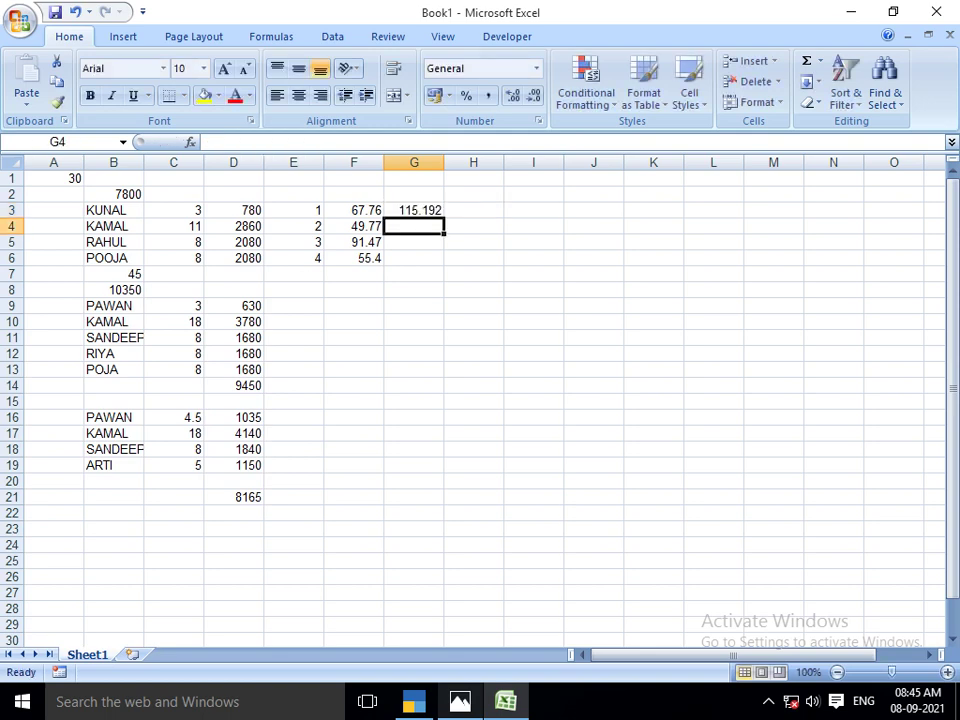
left_click(414, 210)
type("=")
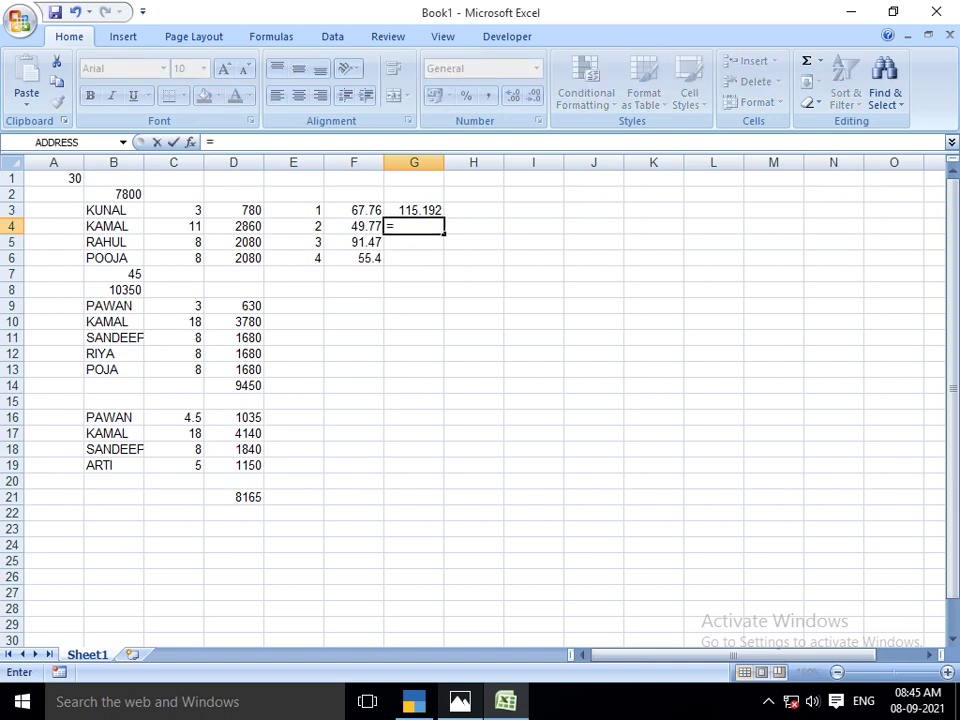
type("49.77*70")
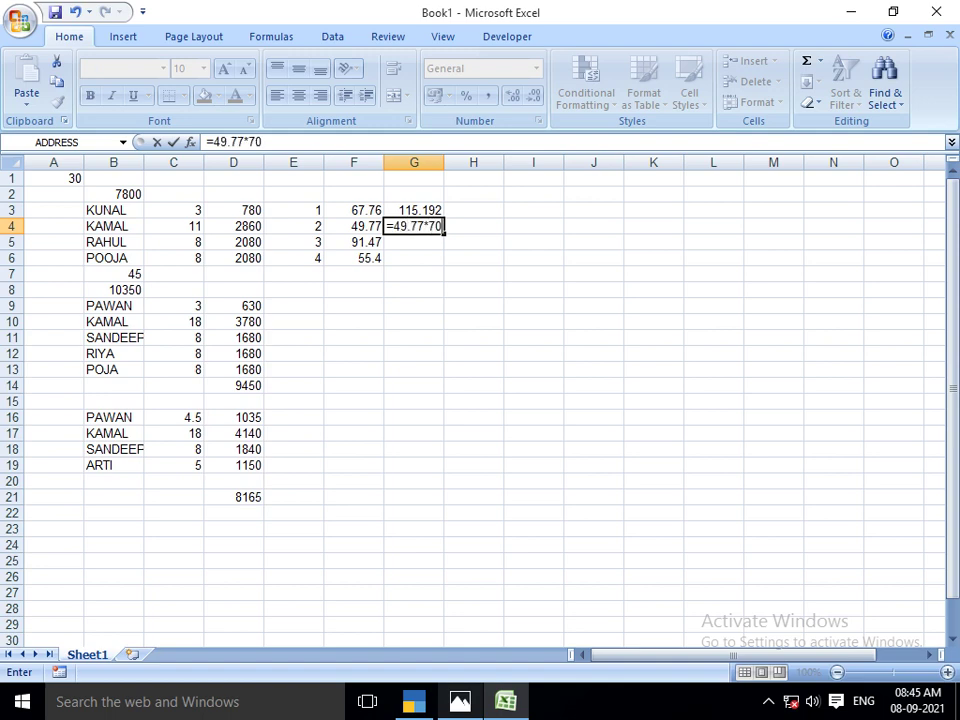
type("/100+49.77")
key("Return")
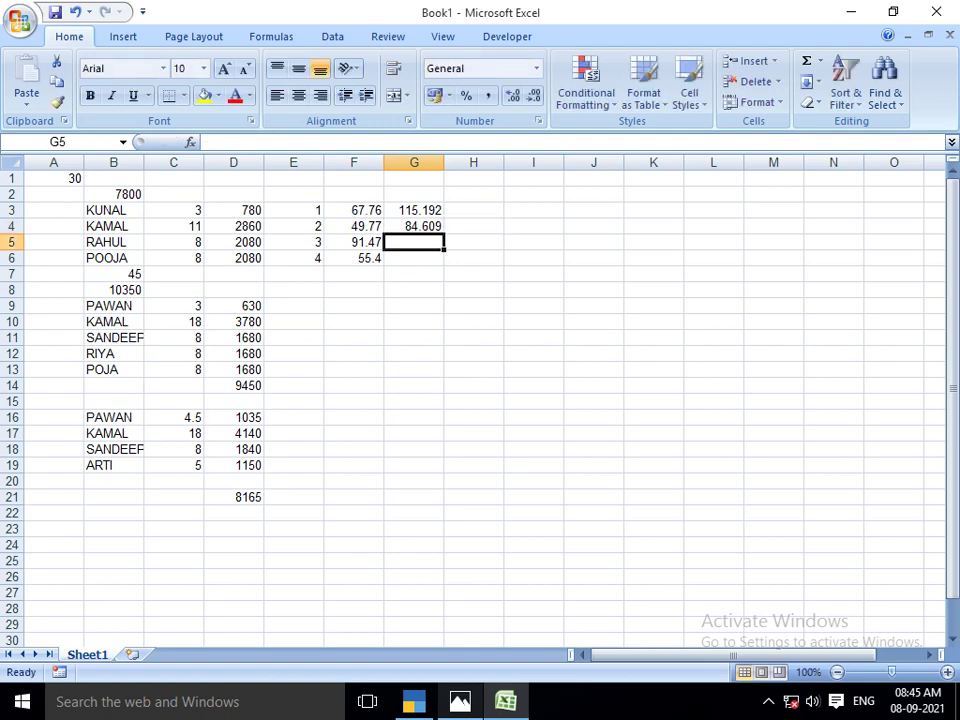
type("=")
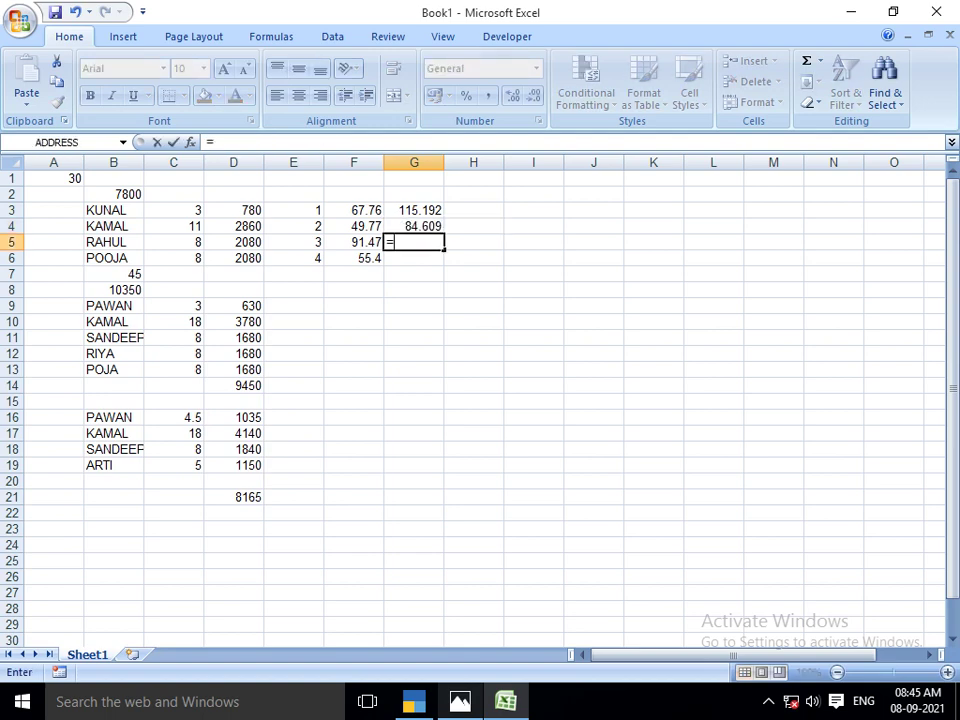
type("91.47*70/100")
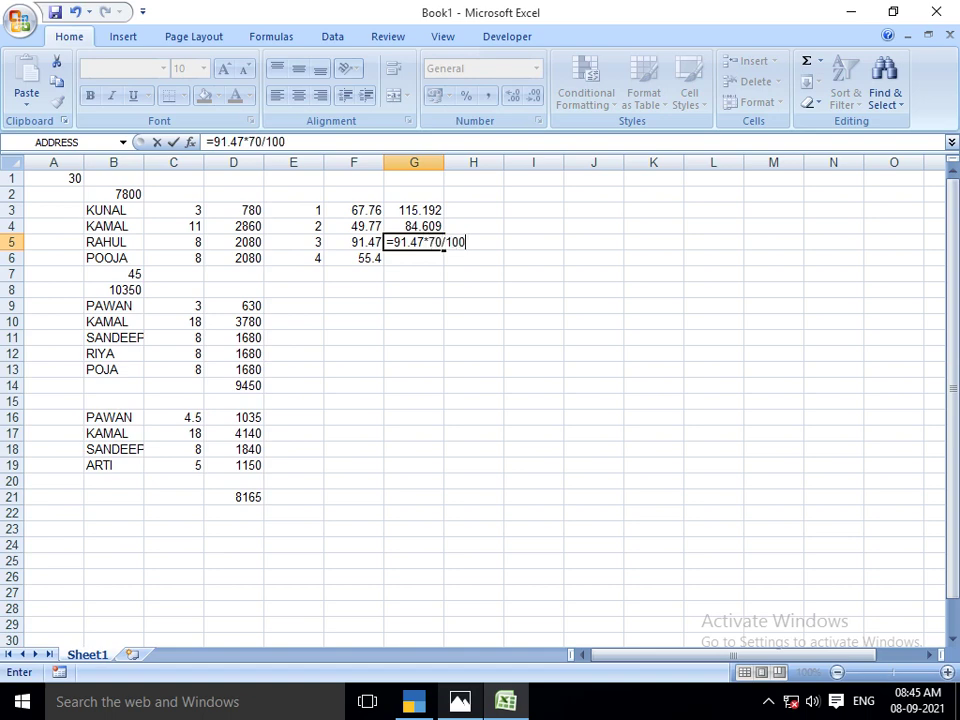
type("+91.47")
key("Return")
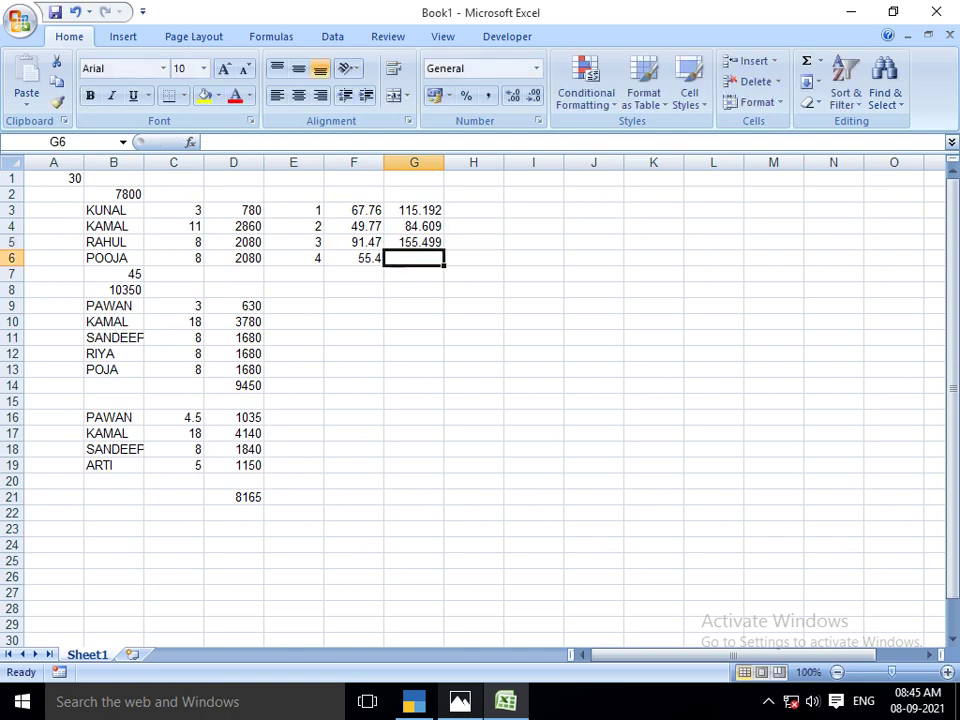
type("=55.4")
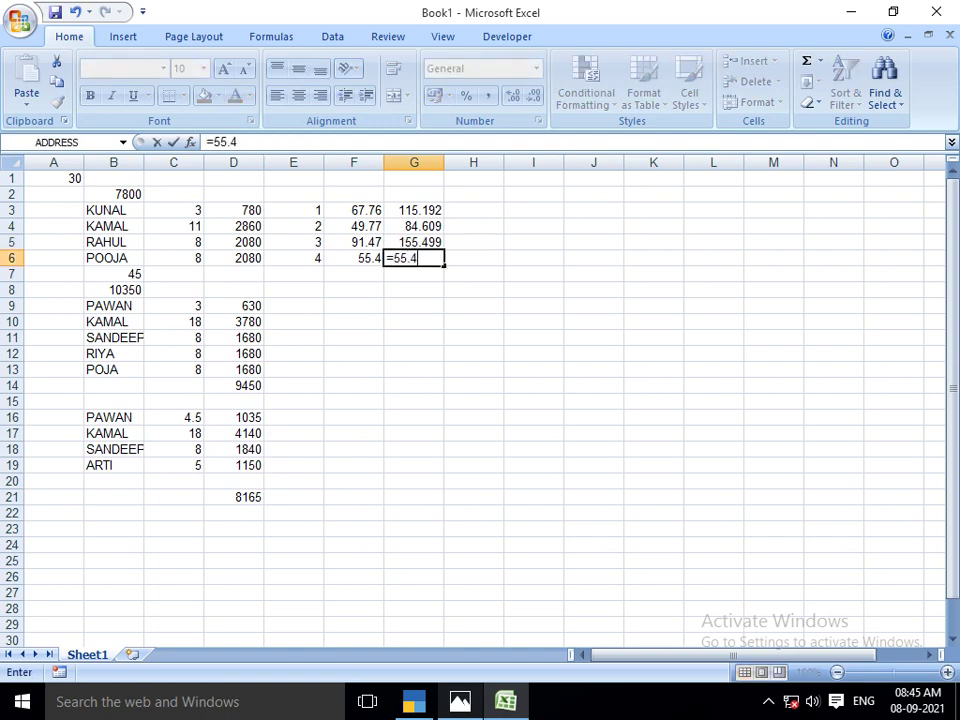
type("*70/100+55.4")
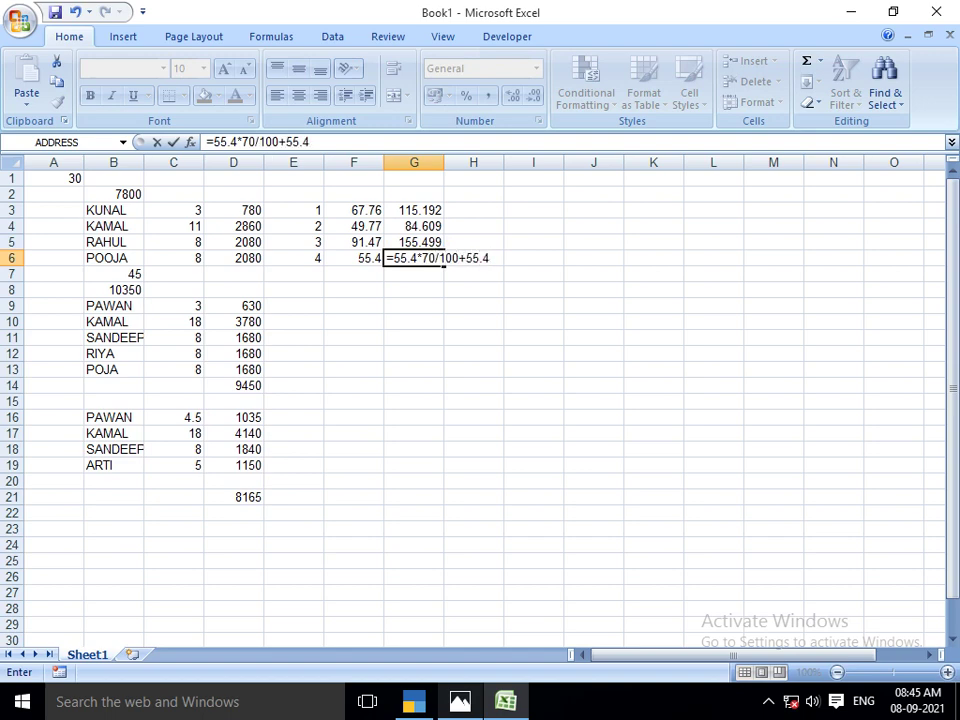
key("Return")
left_click(473, 210)
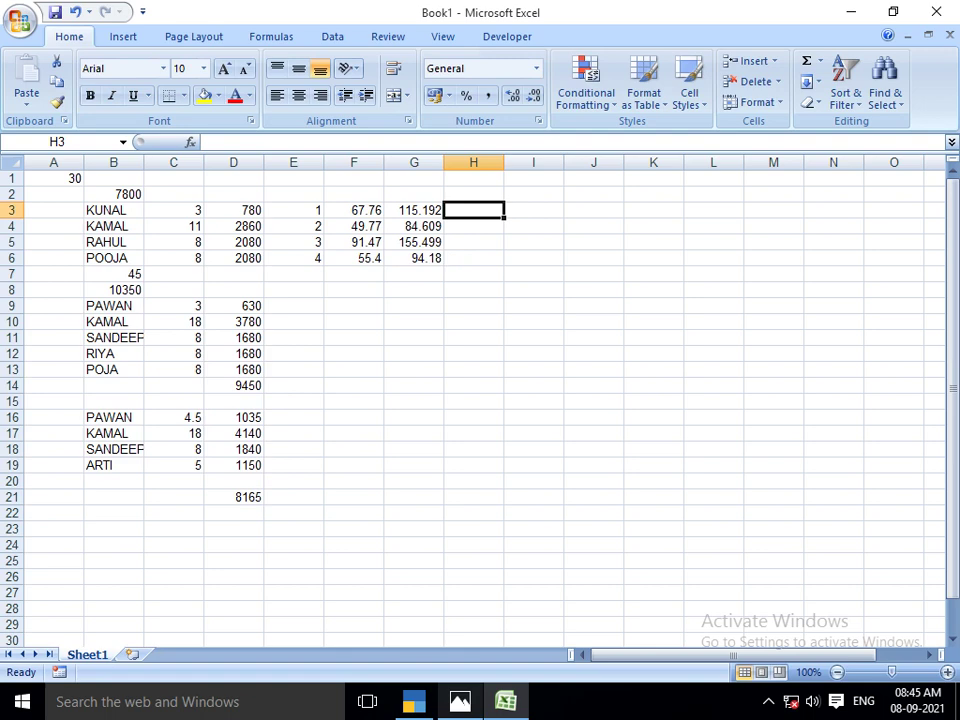
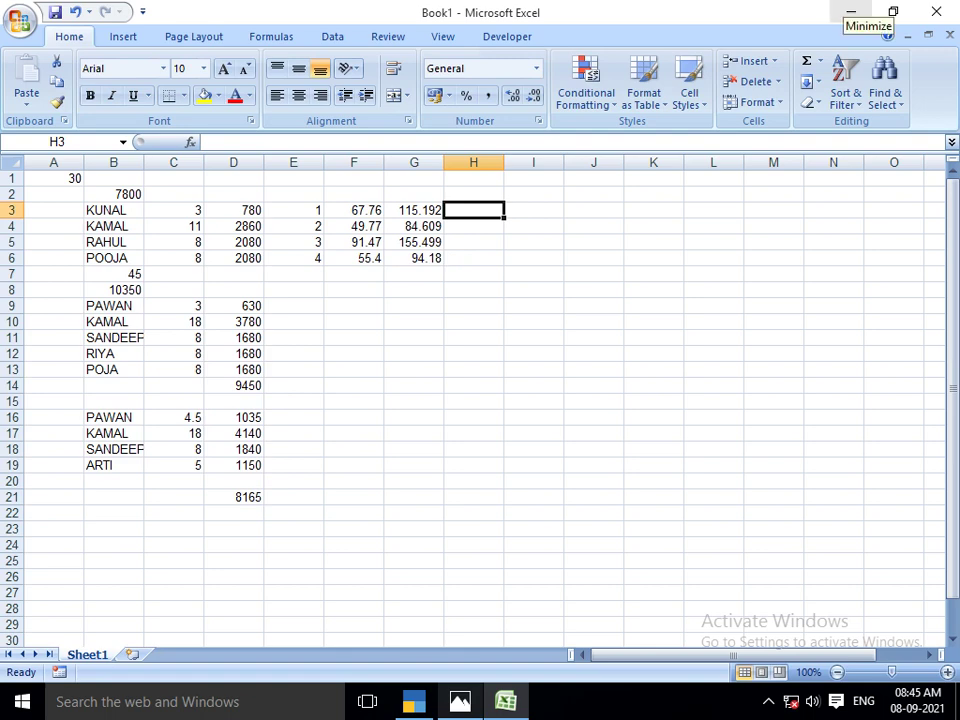
Switch from the Excel rate sheet back to the TallyPrime window
key("alt+Tab")
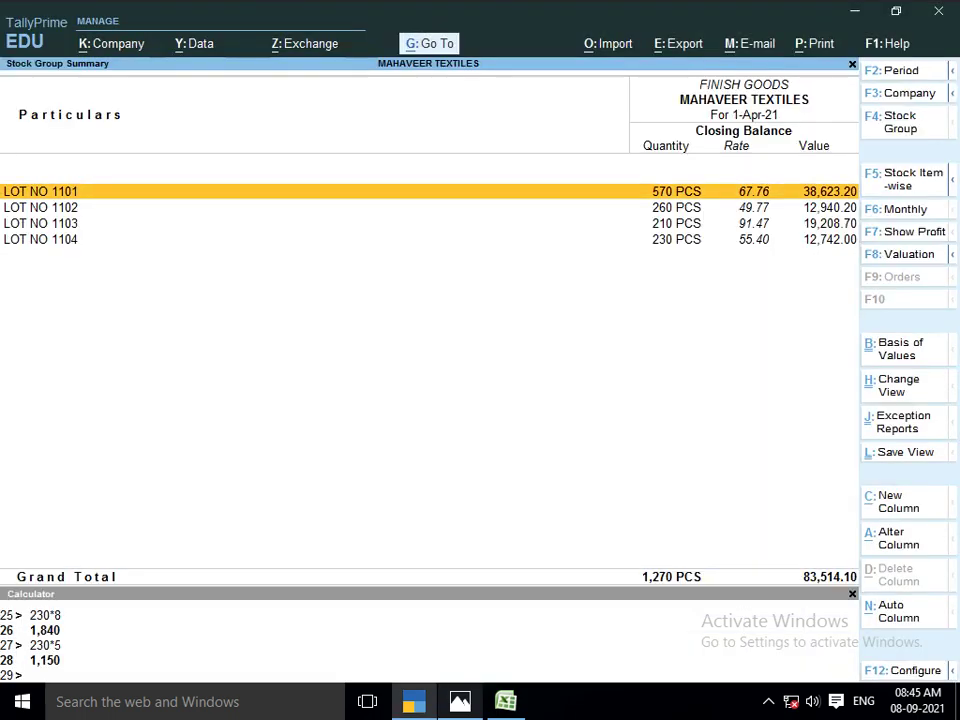
Leave the stock summary and start a new Sales voucher (F8)
key("Escape")
key("Escape")
key("v")
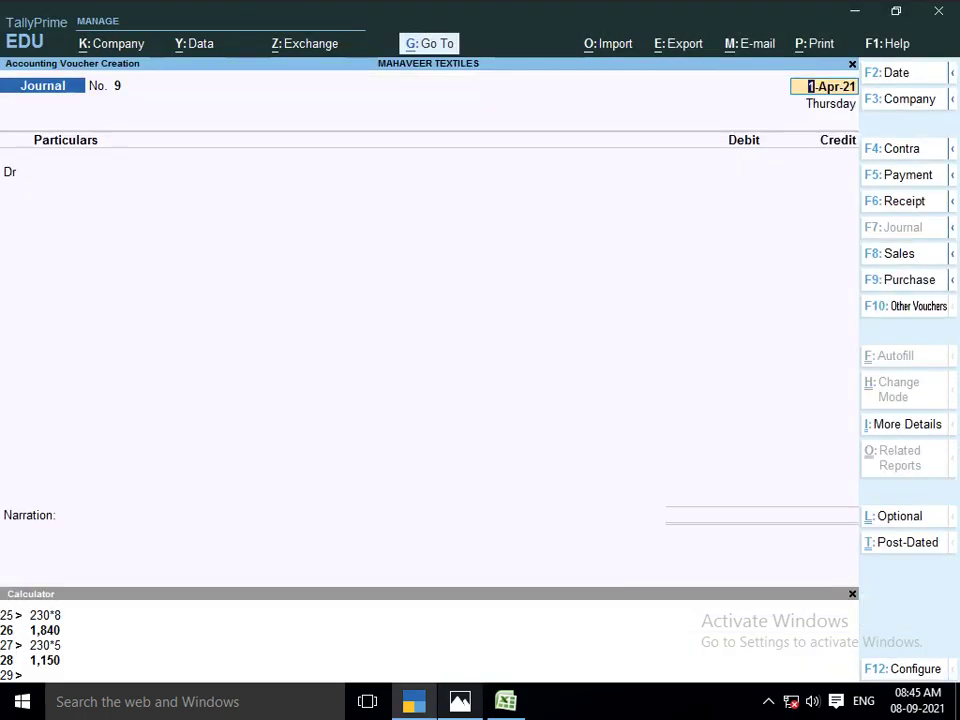
key("F8")
key("Return")
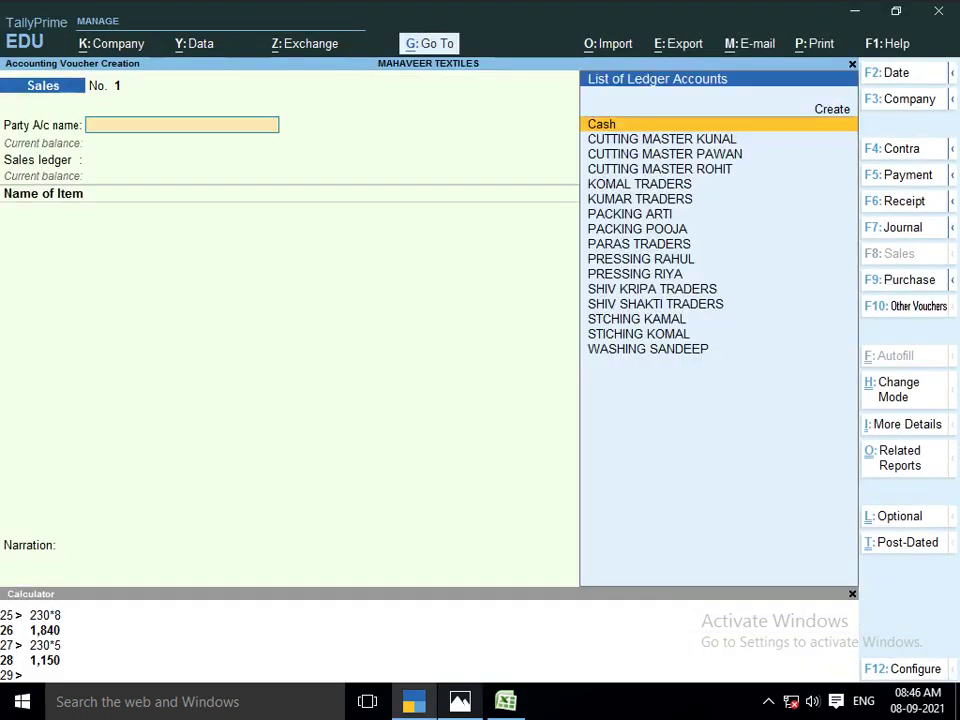
Create a new party ledger named KHURWANA WOOL STORE
key("alt+c")
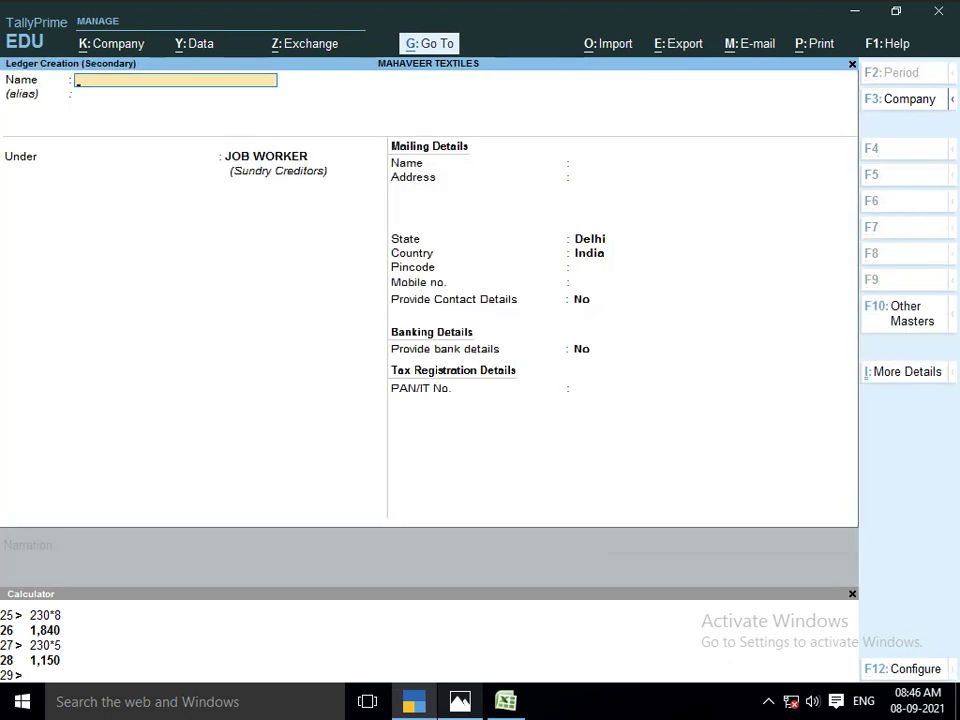
type("KHURWANA WOOL S")
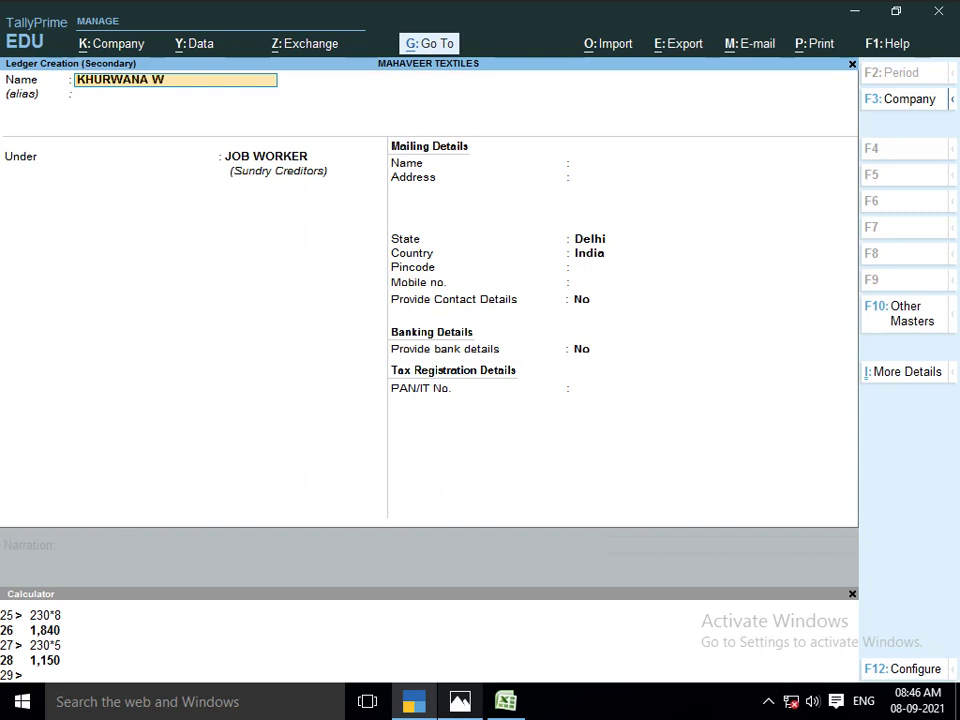
key("BackSpace")
type("TO")
key("BackSpace")
key("BackSpace")
type("SO")
key("BackSpace")
type("TORE")
key("Return")
Place the ledger under Sundry Debtors, save it, and accept the dispatch details
key("Return")
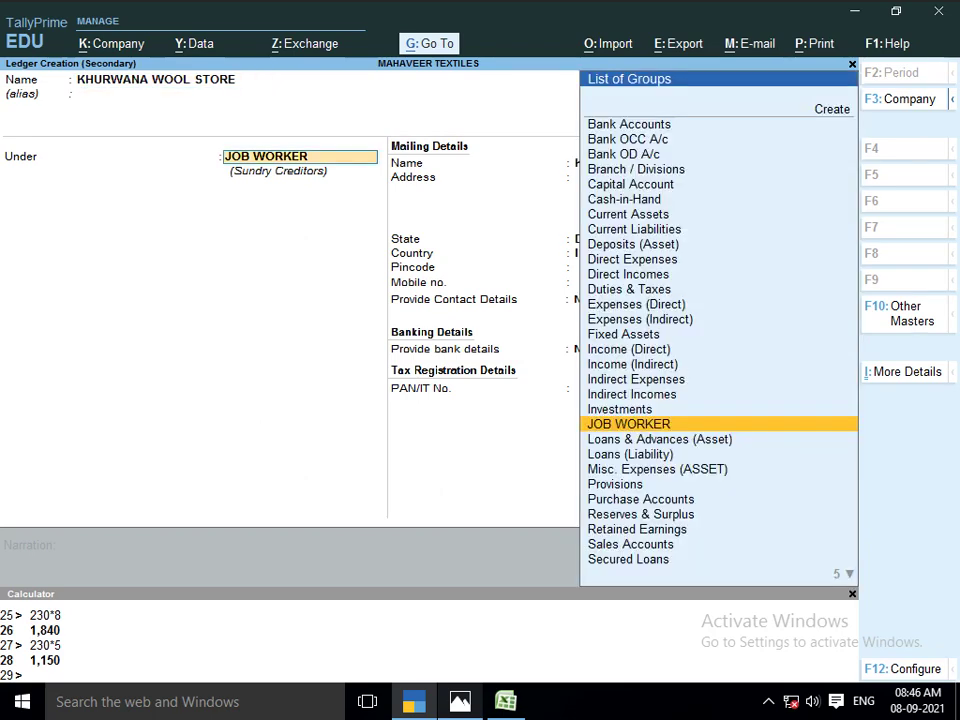
type("SUN")
key("Down")
key("Return")
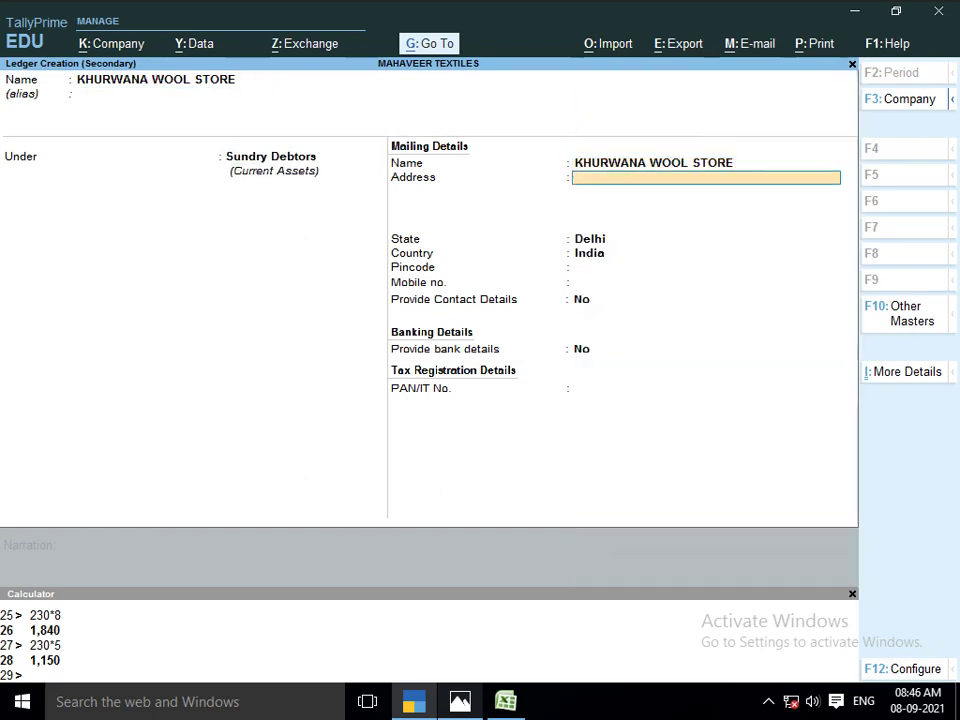
key("alt+Tab")
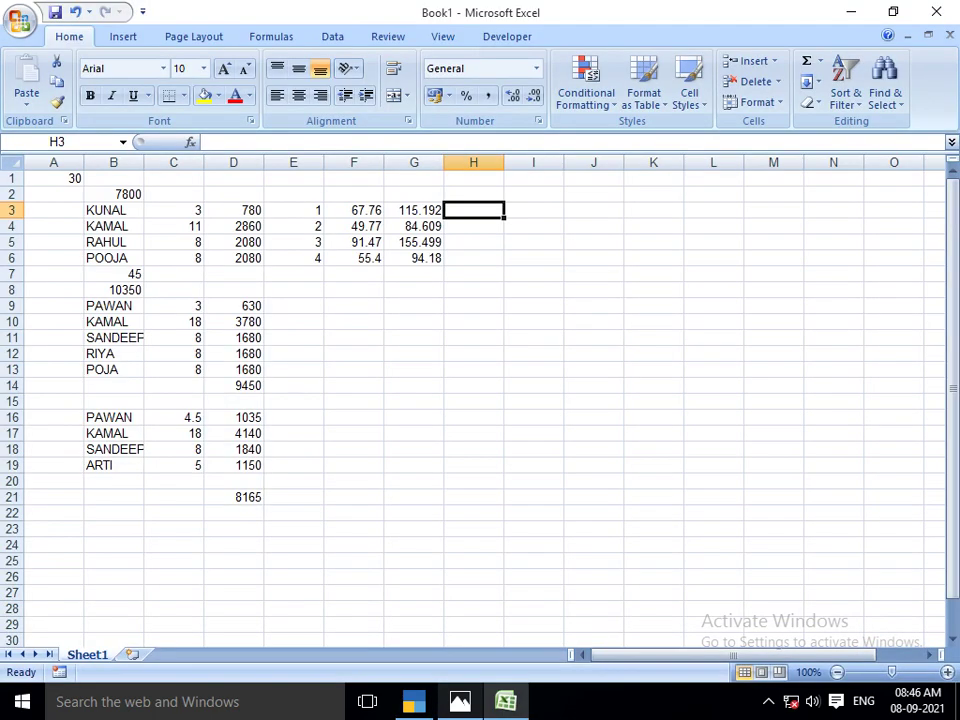
key("alt+Tab")
key("Return")
key("Return")
key("Return")
key("Return")
key("Return")
key("Return")
key("Return")
key("Return")
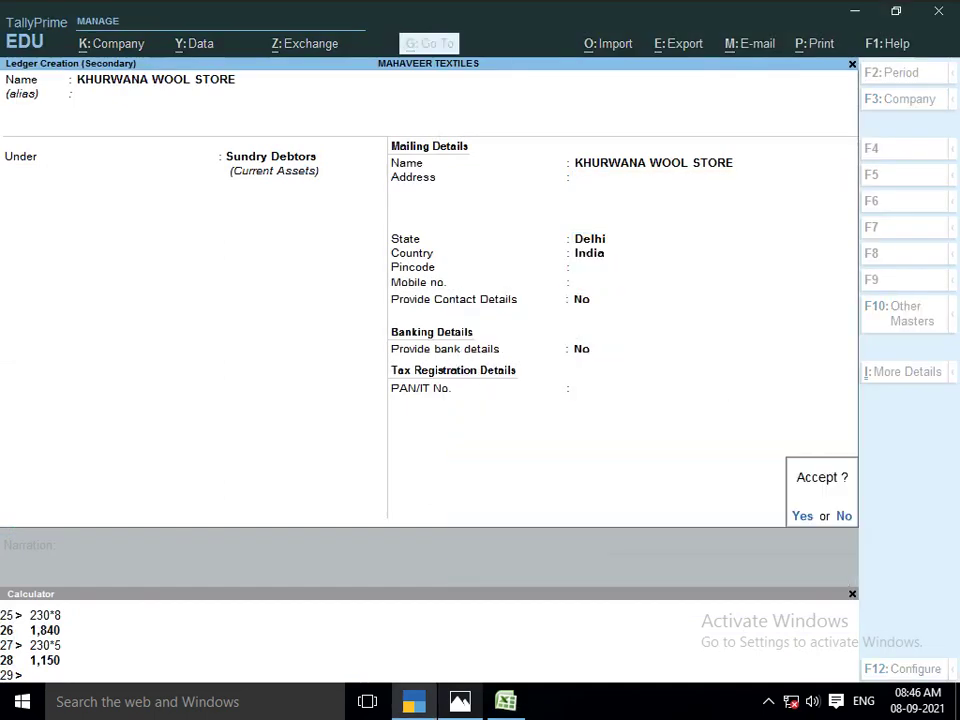
key("Return")
key("ctrl+a")
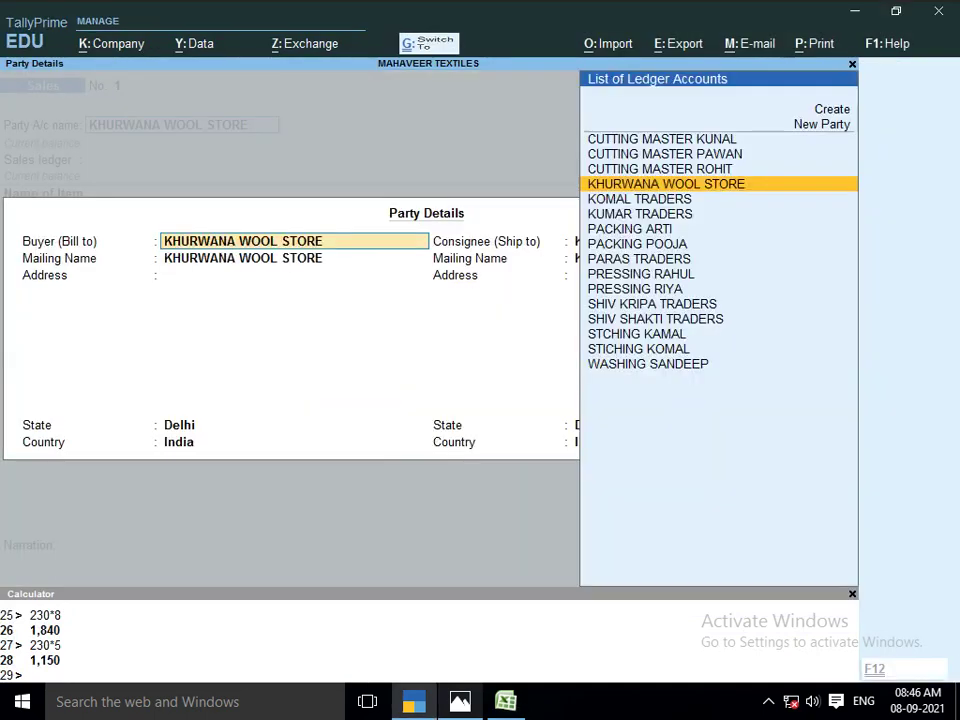
Accept the party details, use SALE ACCOUNT, and choose item LOT NO 1101
key("ctrl+a")
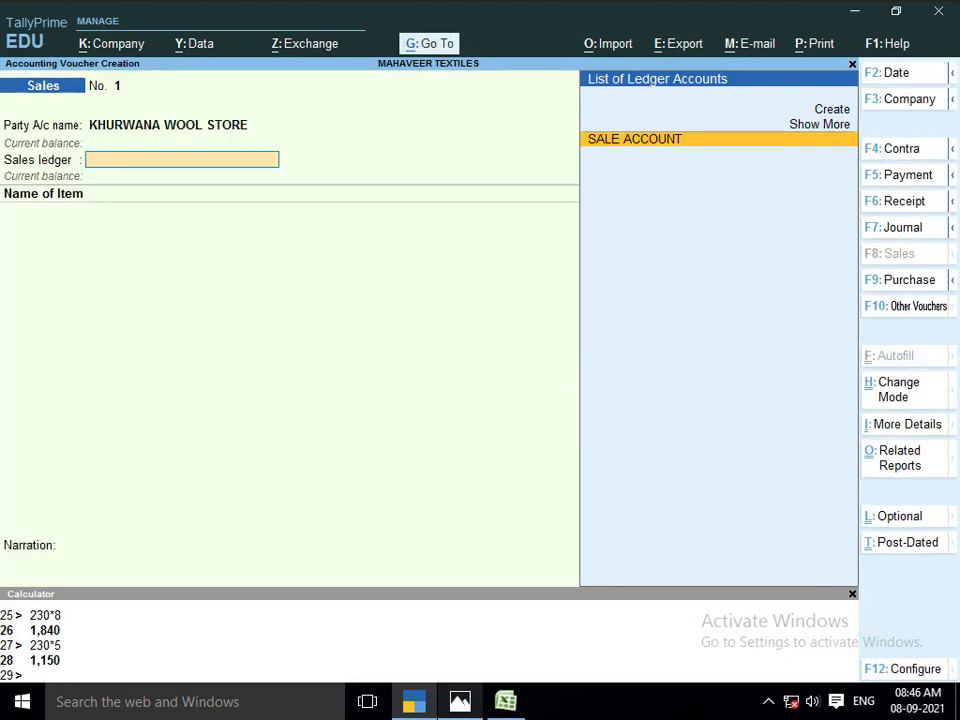
key("Return")
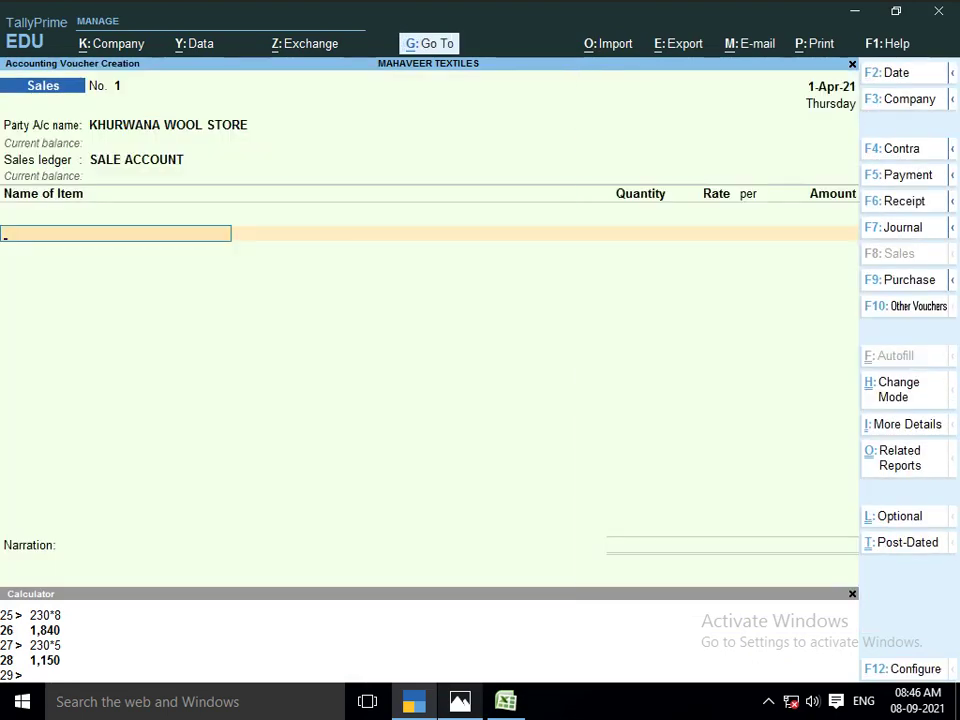
type("LOT")
key("Down")
key("Up")
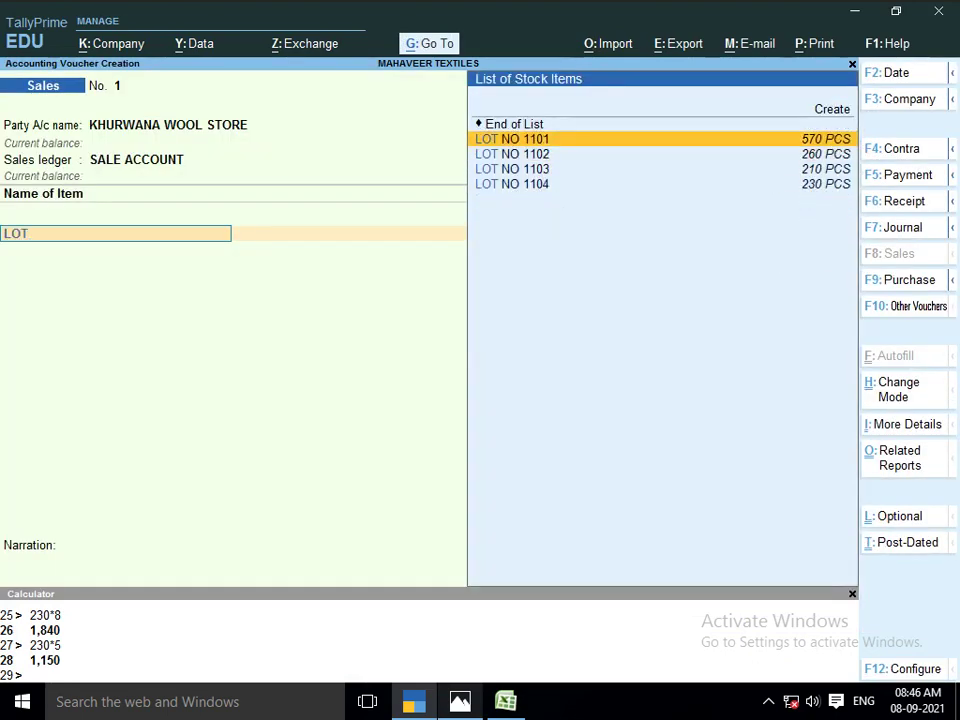
key("Return")
key("Return")
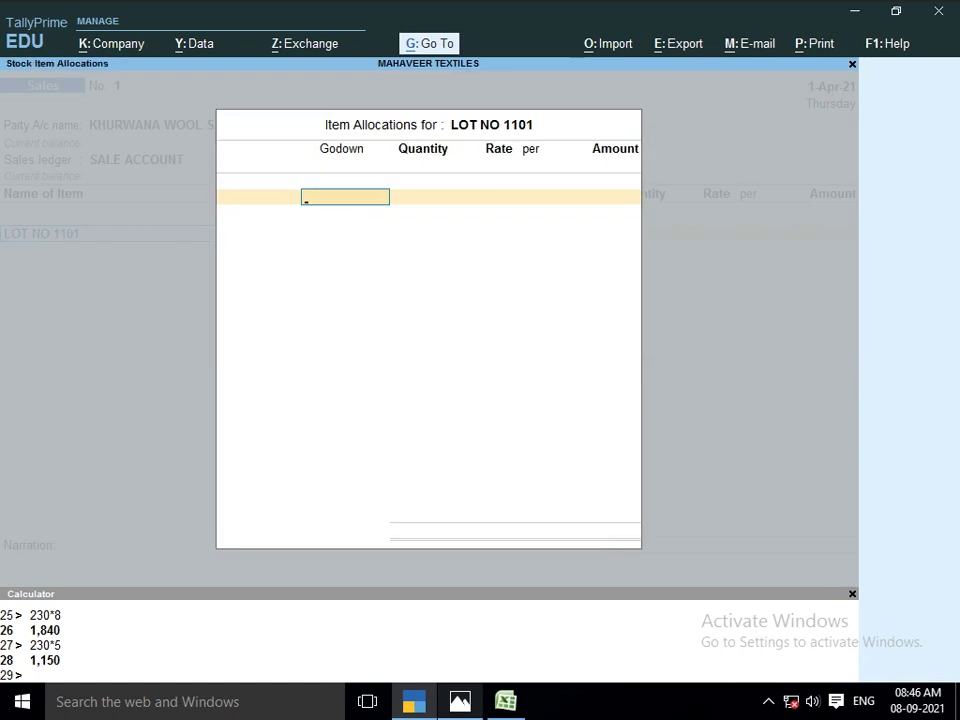
Set the godown for LOT NO 1101 to SHOP
key("Return")
key("BackSpace")
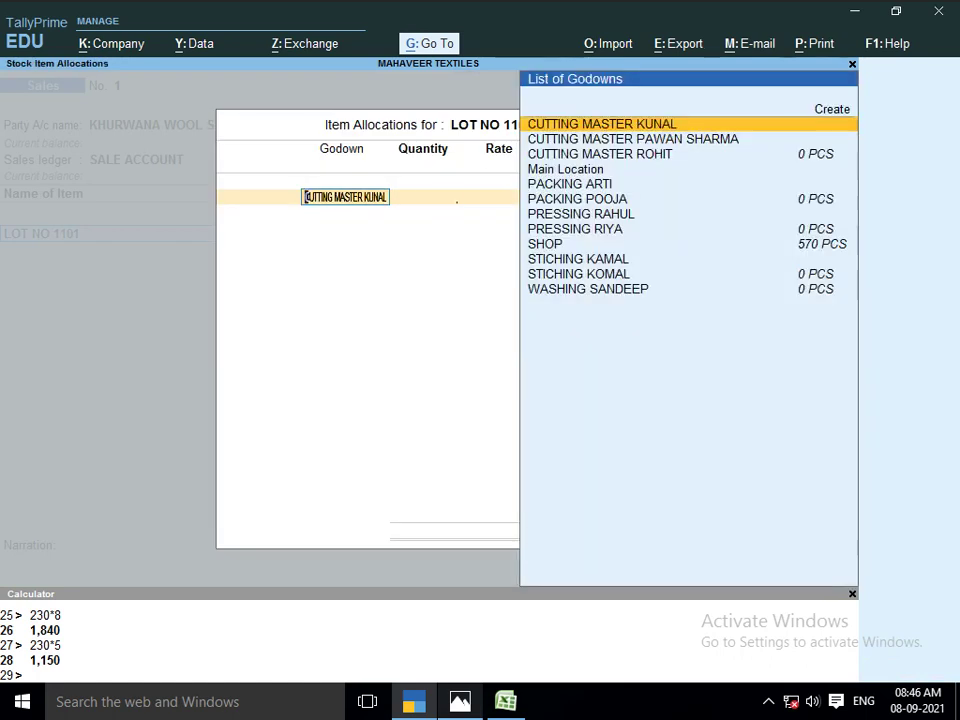
key("Down")
key("Down")
key("Down")
key("Down")
key("Down")
key("Down")
key("Down")
key("Down")
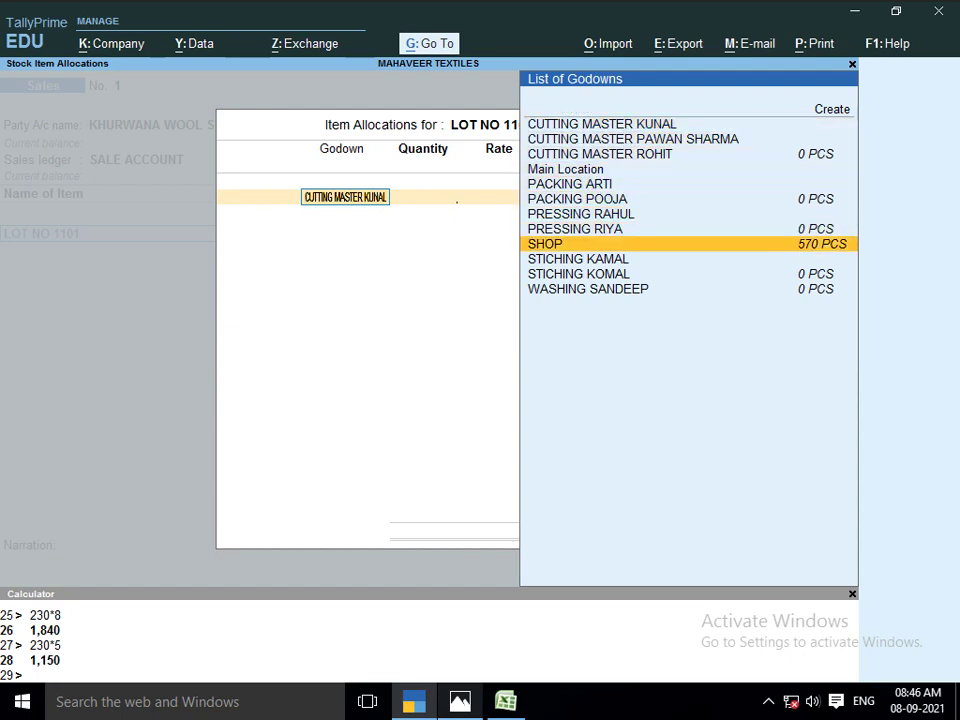
key("Up")
key("Up")
key("Up")
key("Up")
key("Up")
key("Up")
key("Up")
key("Up")
key("Up")
key("Down")
key("Down")
key("Down")
key("Down")
key("Down")
key("Down")
key("Down")
key("Down")
key("Down")
key("Down")
key("Down")
key("Down")
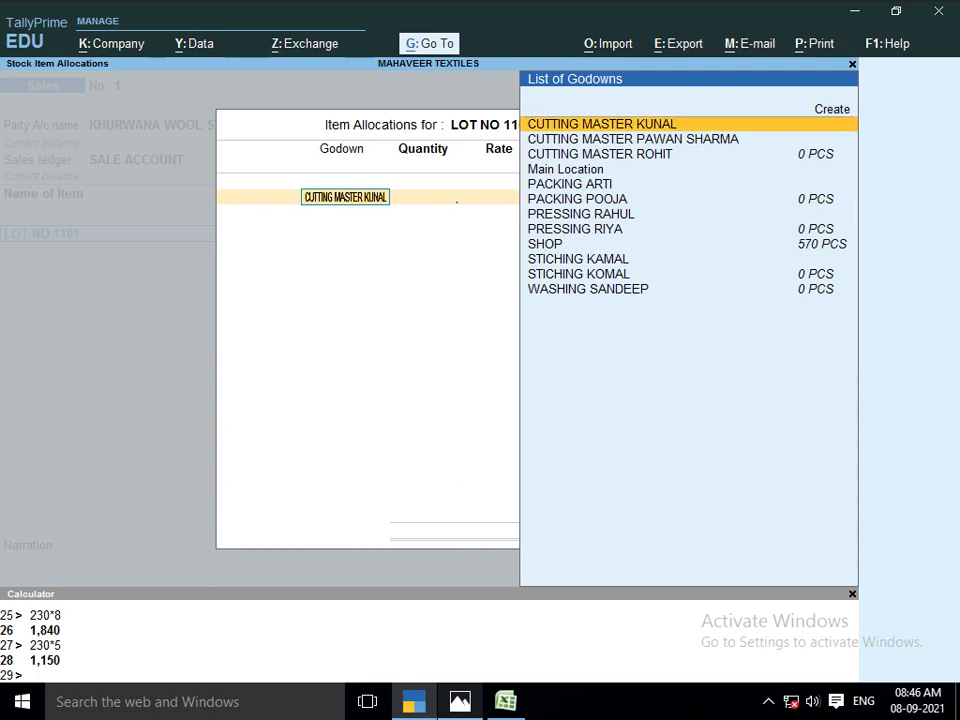
key("Up")
key("Up")
key("Up")
key("Up")
key("Up")
key("Up")
key("Up")
key("Up")
key("Up")
key("Up")
key("Up")
key("Up")
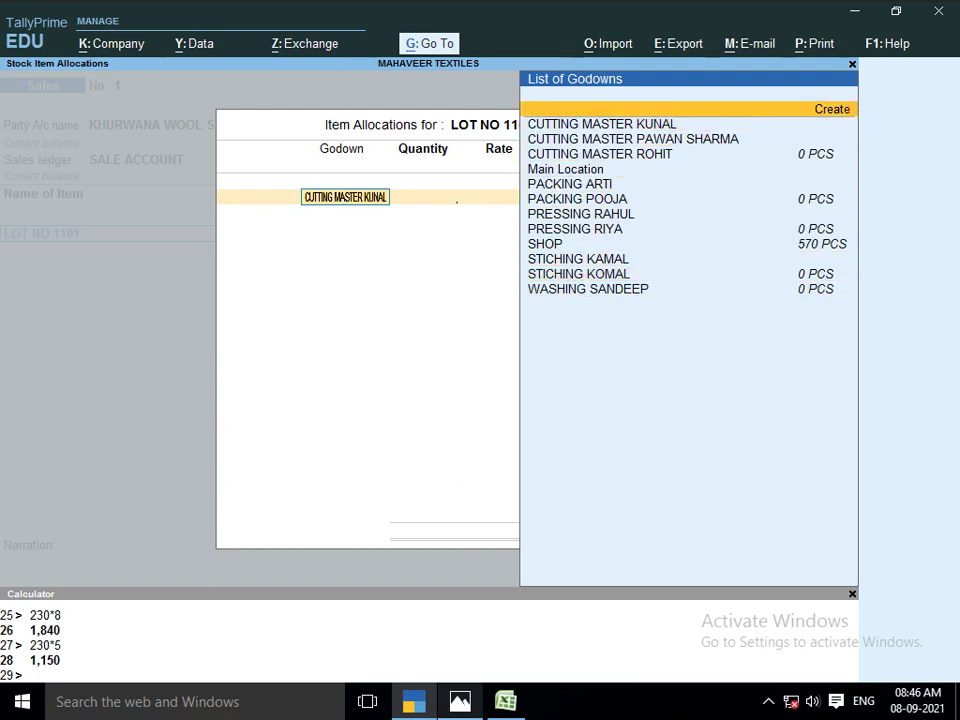
key("Down")
key("Down")
key("Down")
key("Down")
key("Down")
key("Down")
key("Down")
key("Down")
key("Down")
key("Down")
key("Down")
key("Down")
key("Up")
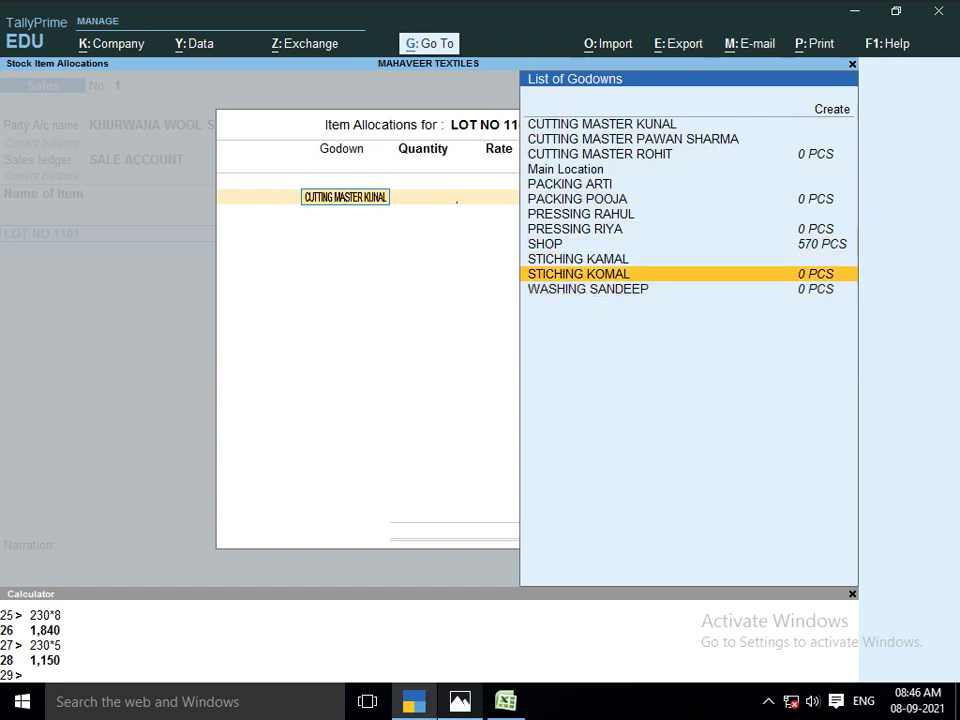
key("Up")
key("Up")
key("Up")
key("Down")
key("Return")
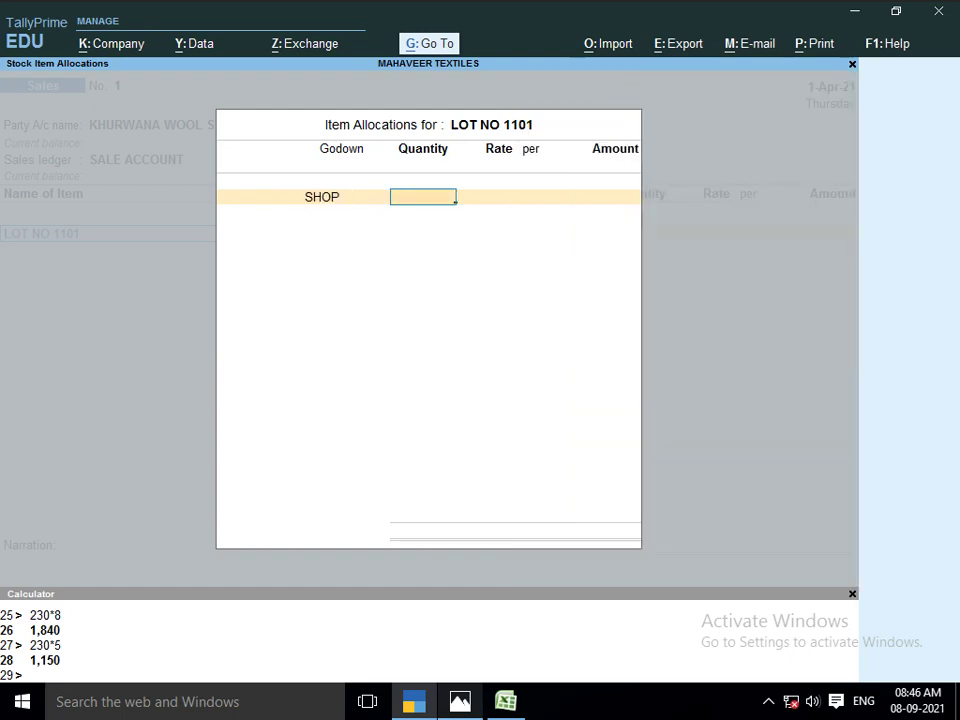
Enter a quantity of 15 PCS, as on the invoice
key("alt+Tab")
key("alt+Tab")
key("alt+Tab")
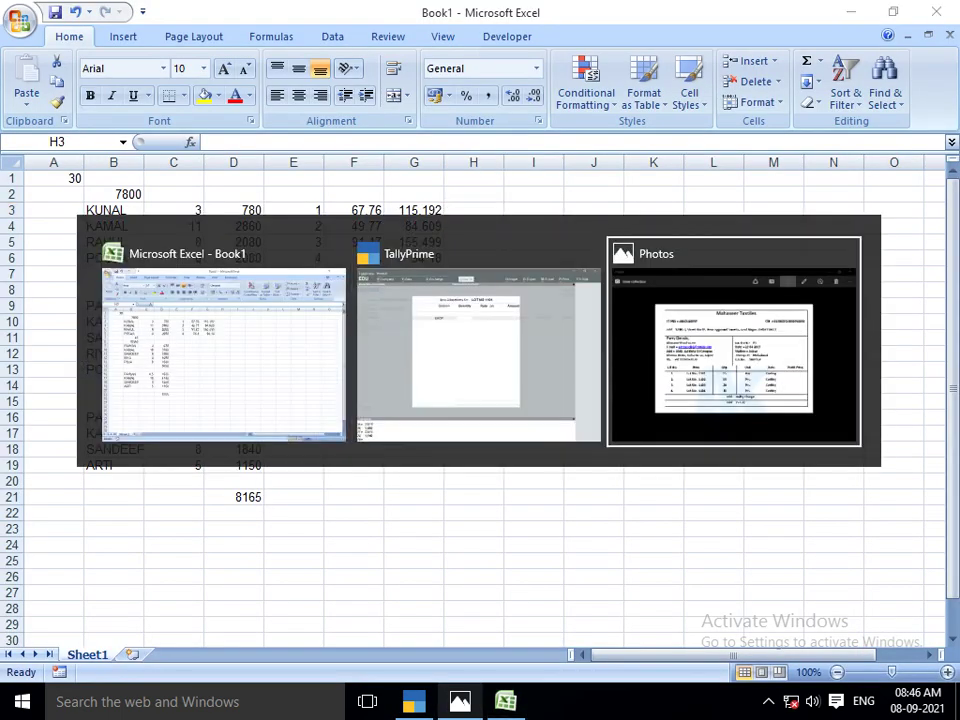
key("alt+Tab")
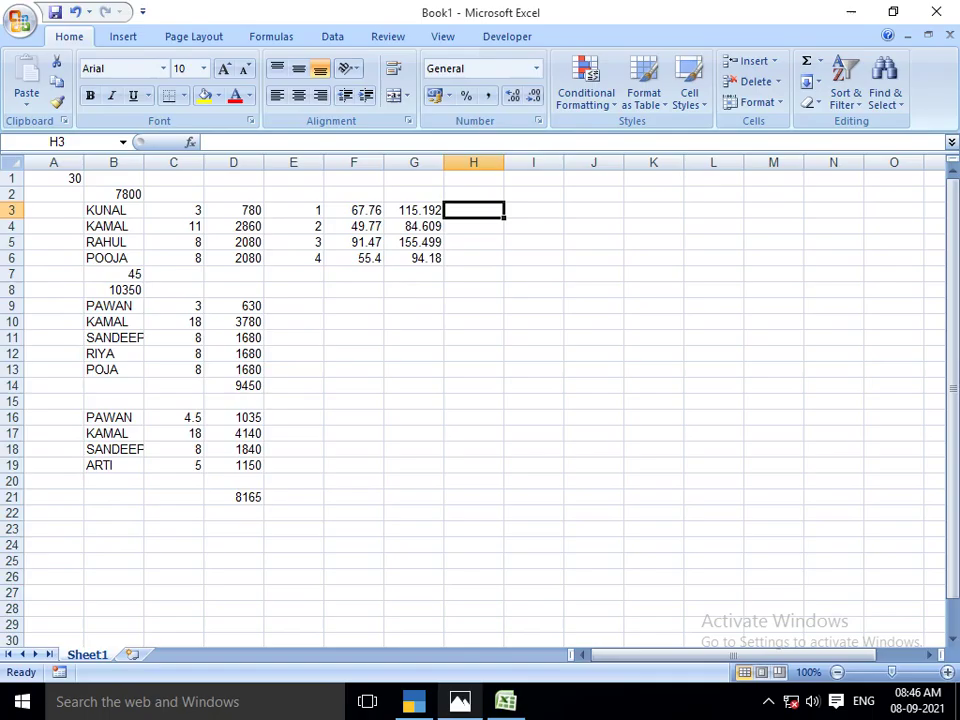
type("1")
key("alt+Tab")
key("alt+Tab")
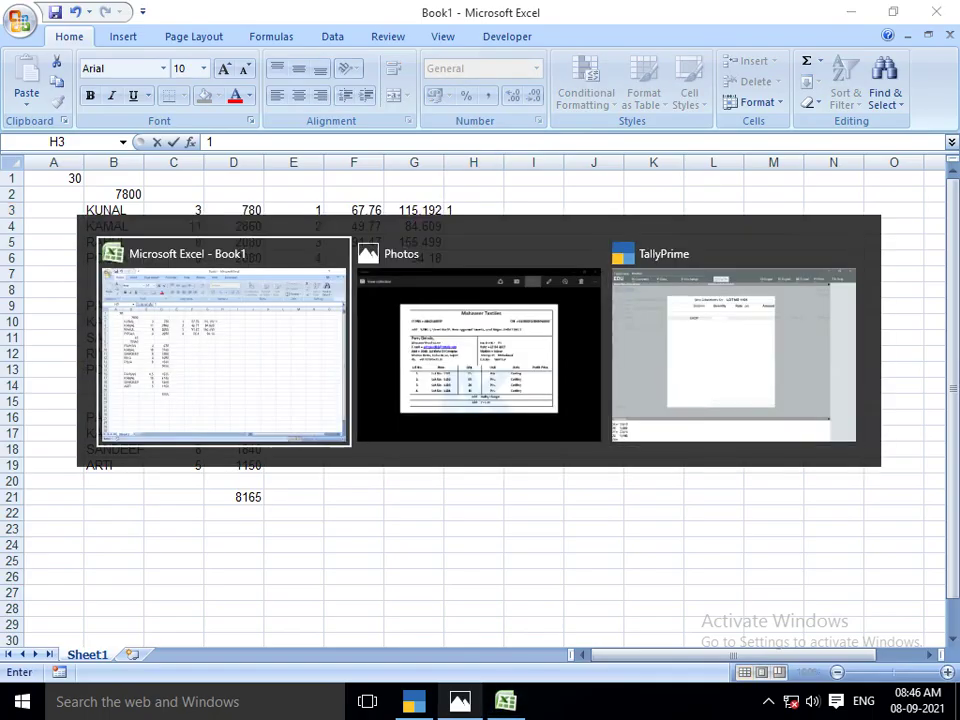
key("alt+shift+Tab")
type("15")
key("Return")
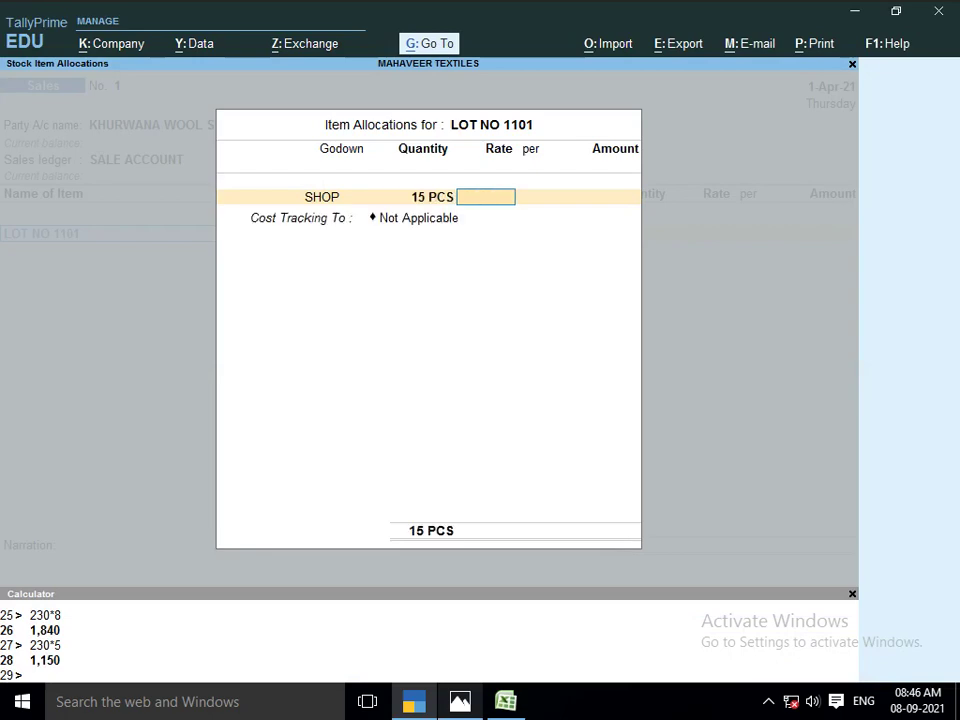
Enter rate 115.19 with cost tracking Not Applicable, giving 1,727.85
key("alt+Tab")
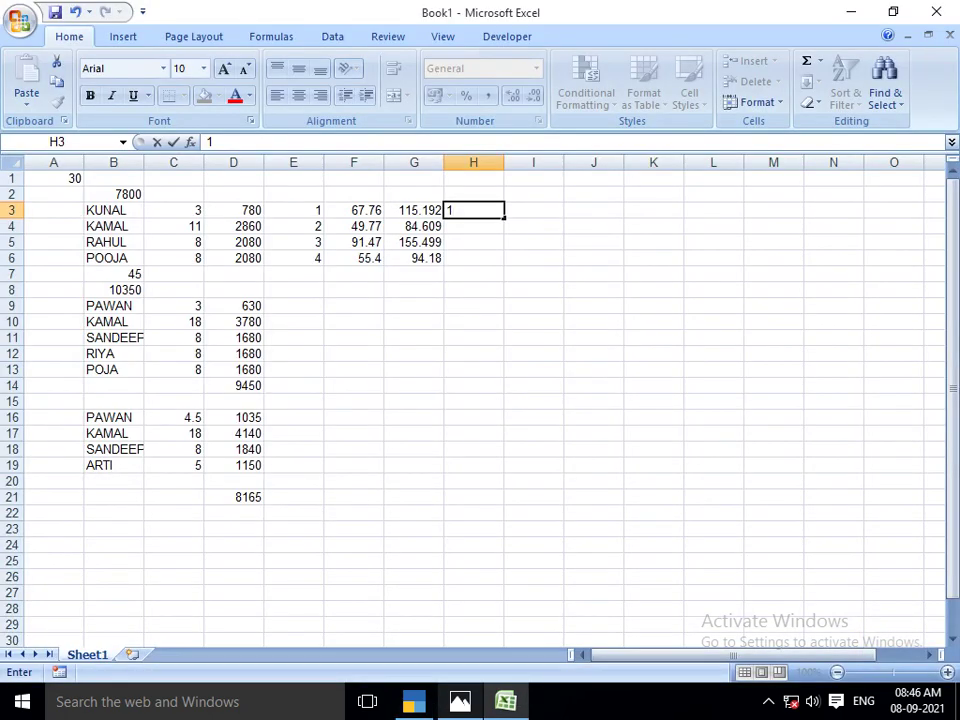
key("alt+Tab")
type("115.1")
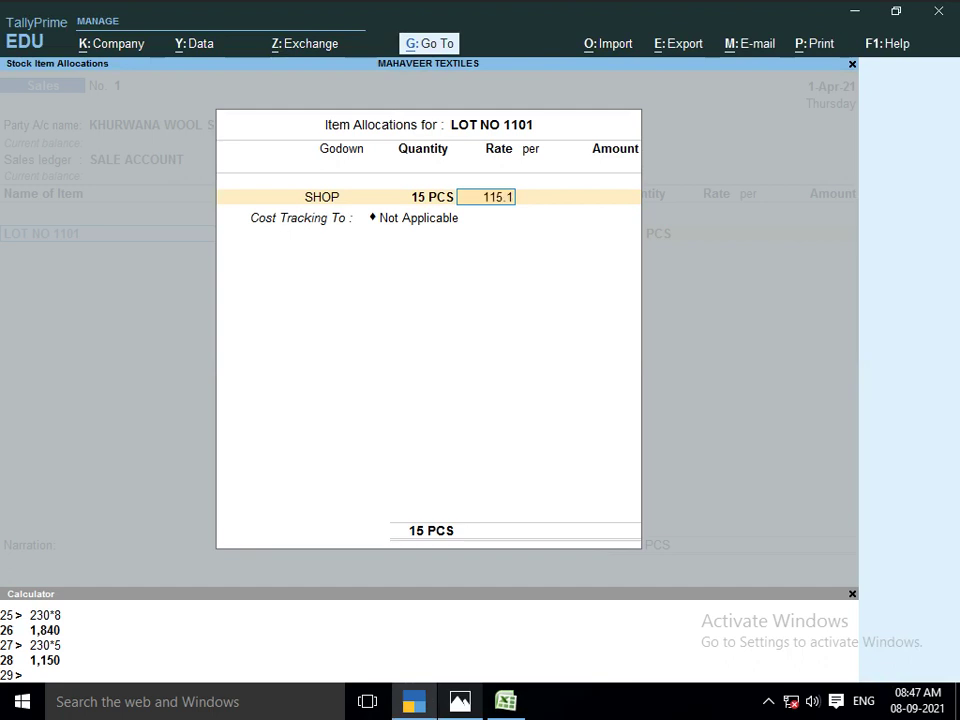
type("9")
key("Return")
key("Return")
key("Return")
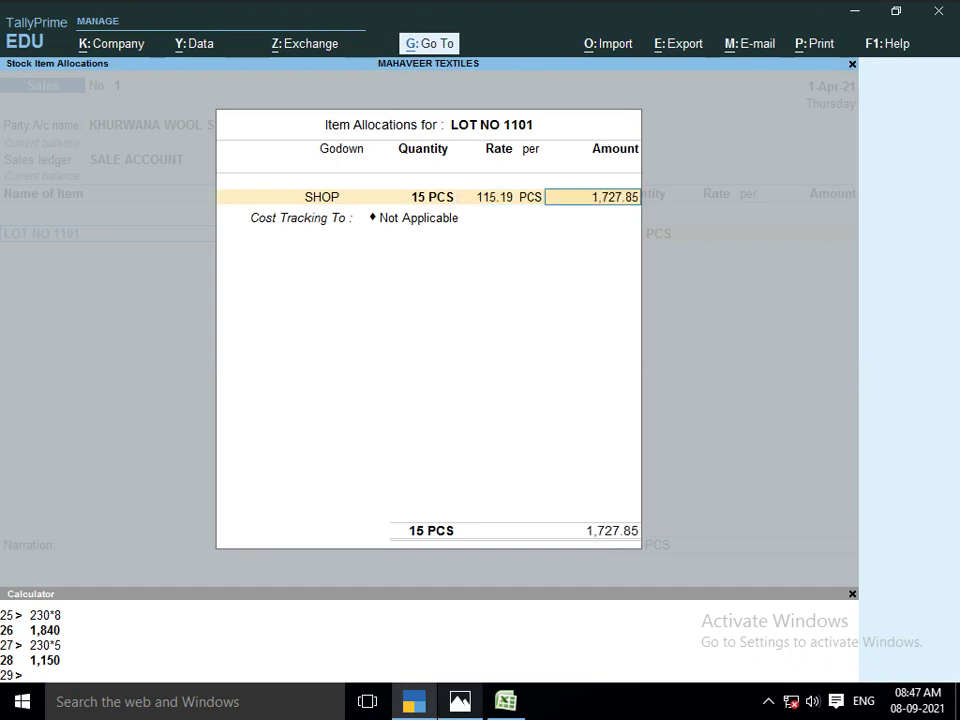
key("Return")
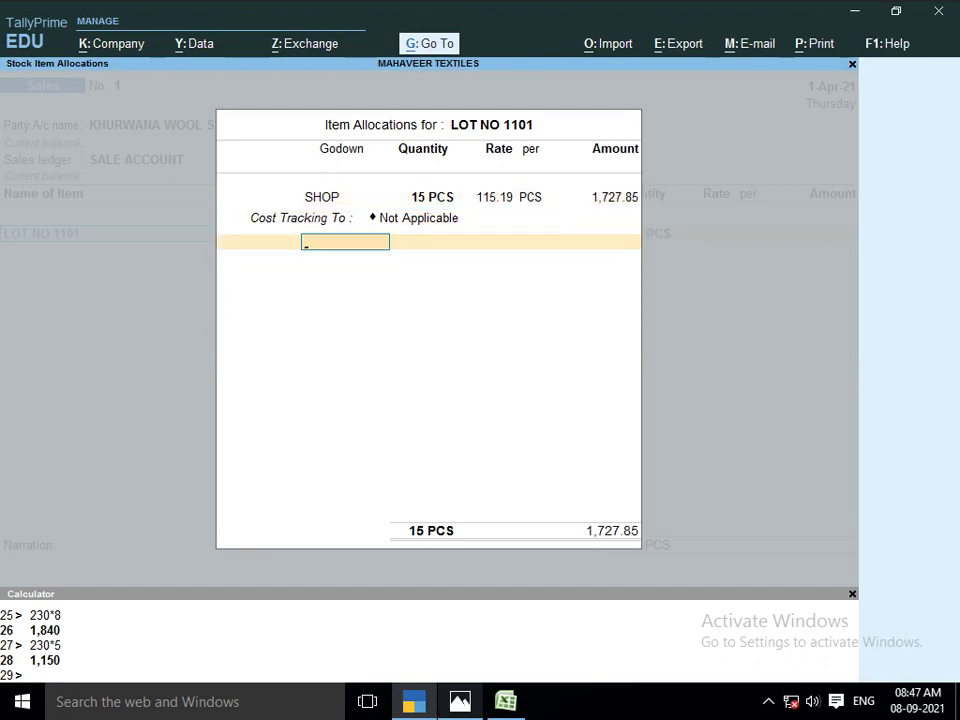
key("Return")
key("Return")
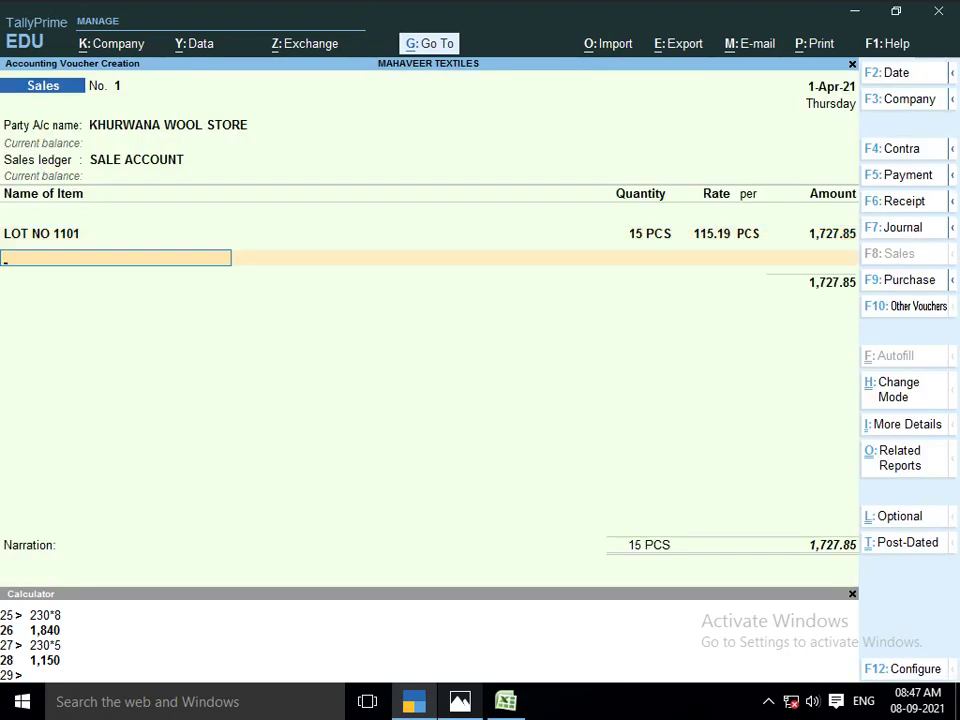
Add LOT NO 1102 from godown SHOP with 15 PCS
type("LOT N")
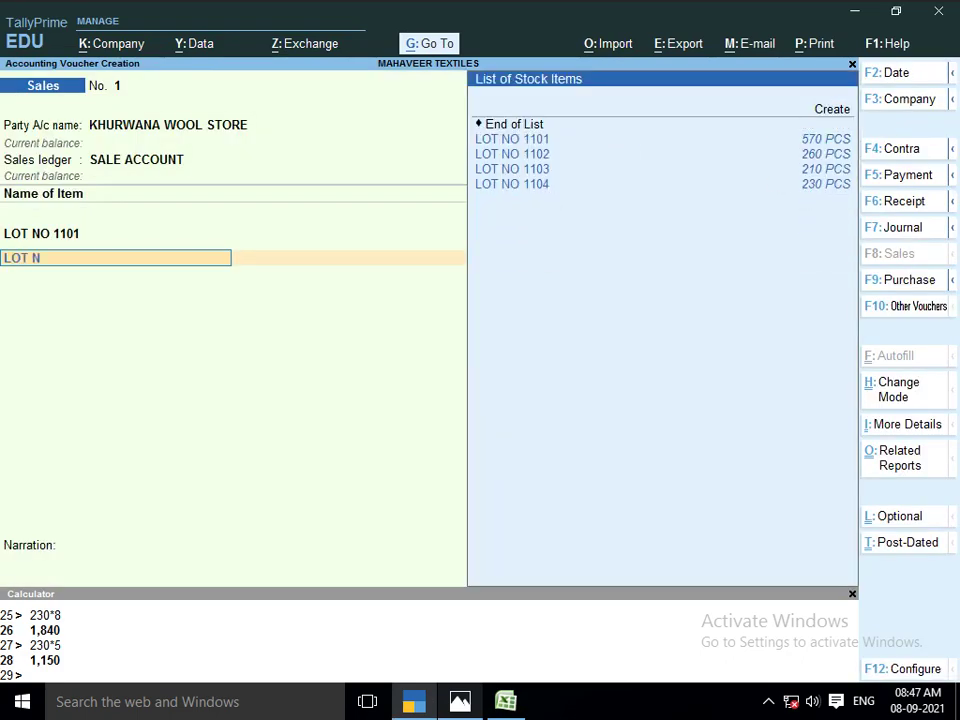
key("Down")
key("Down")
key("Return")
key("Return")
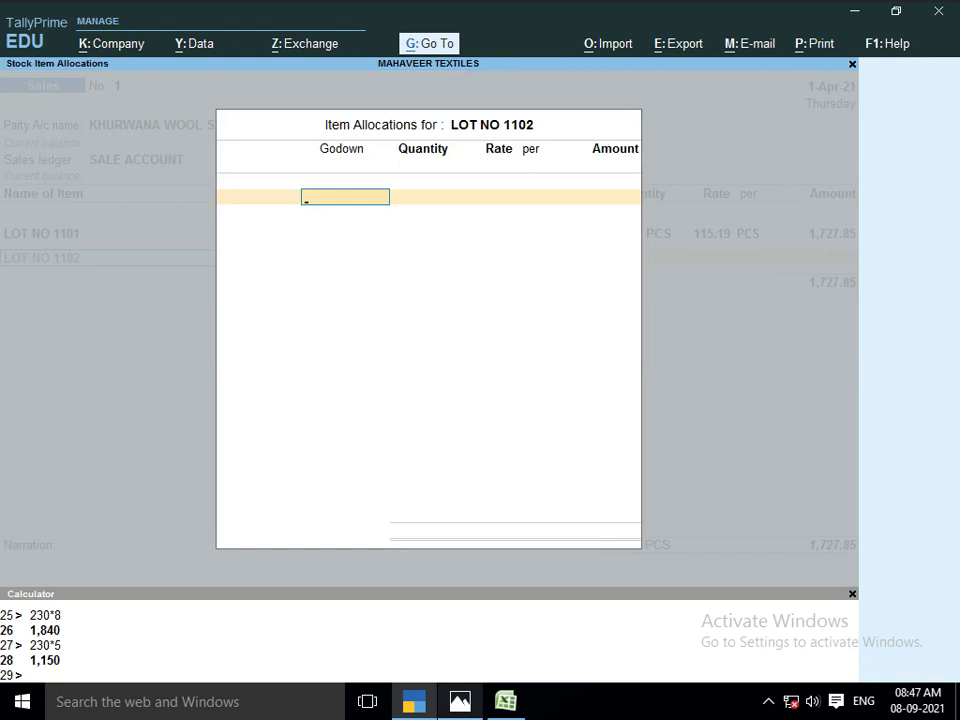
type("SHOP")
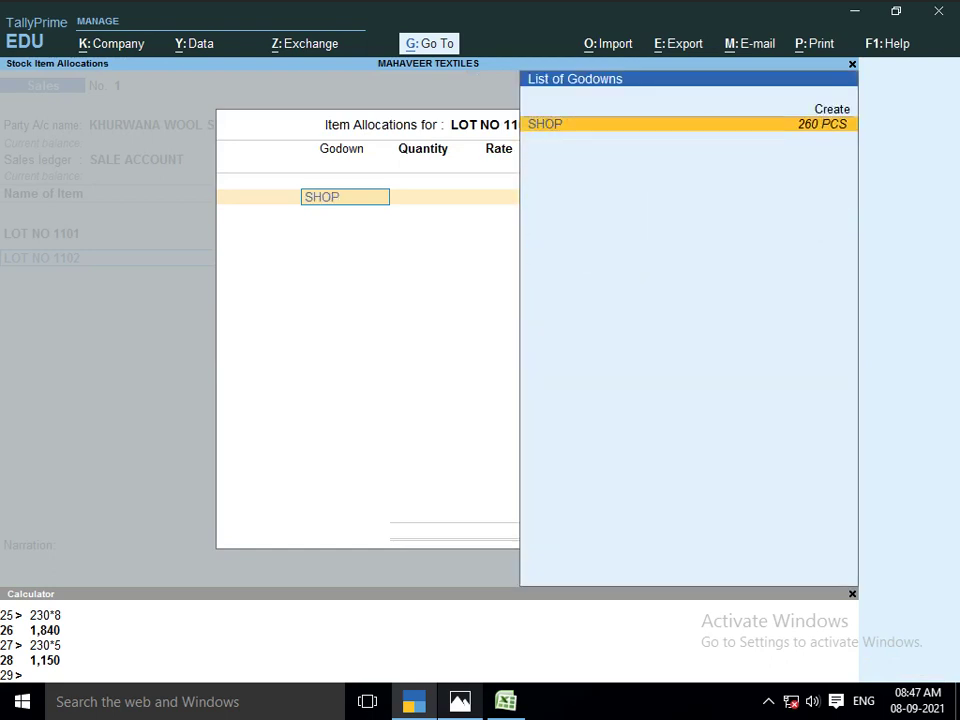
key("Return")
key("alt+Tab")
key("Tab")
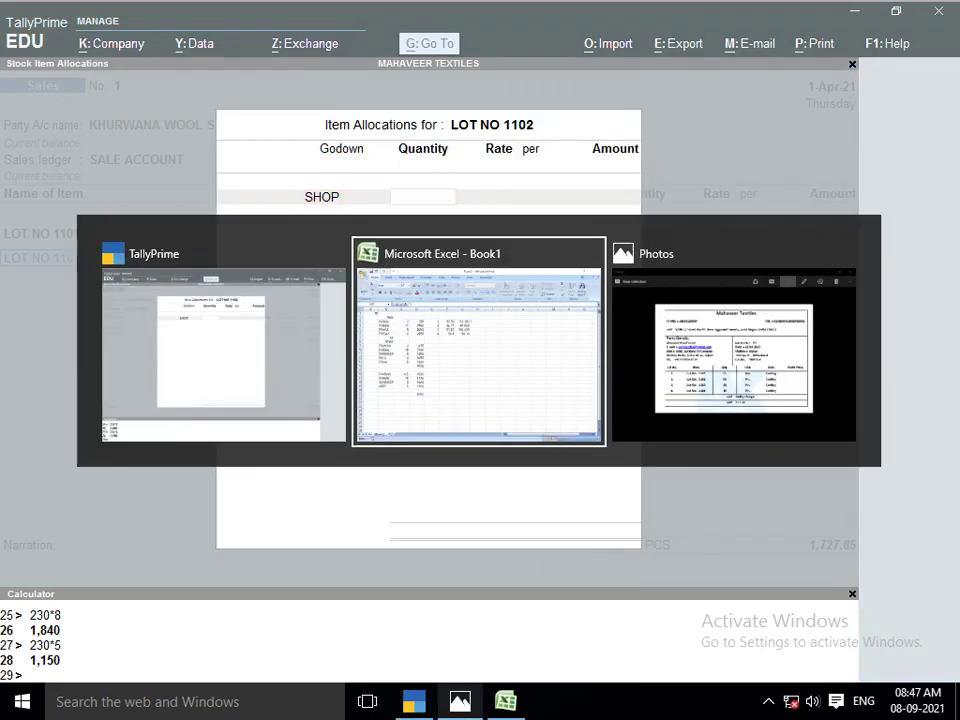
key("alt+Tab")
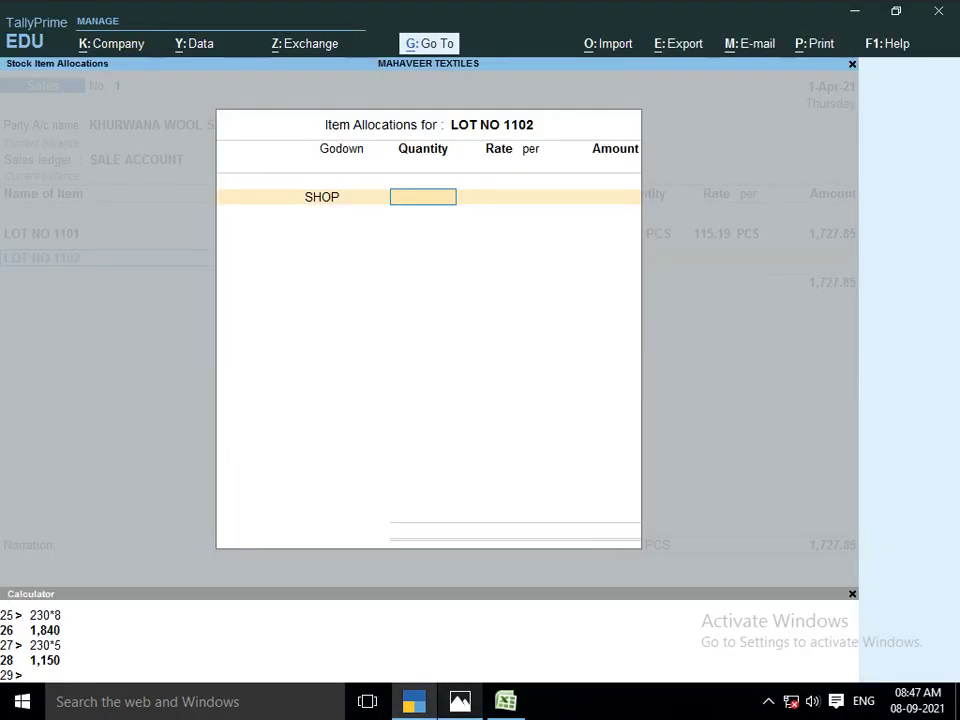
type("15")
key("Return")
Give LOT NO 1102 rate 80.60, for an amount of 1,209.00
key("alt+Tab")
key("Tab")
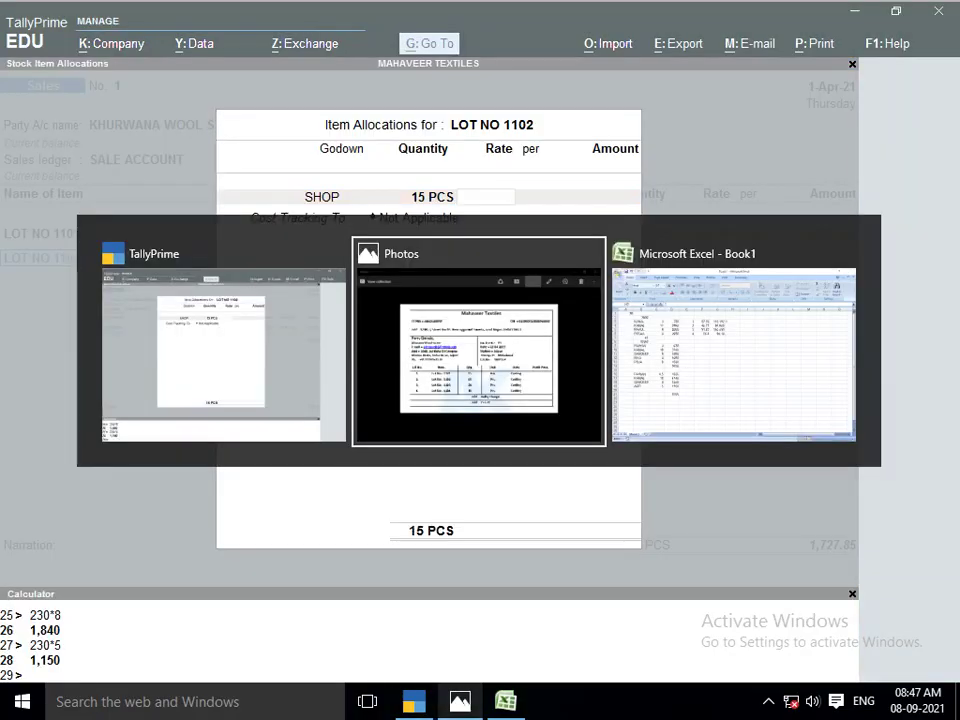
key("alt+Tab")
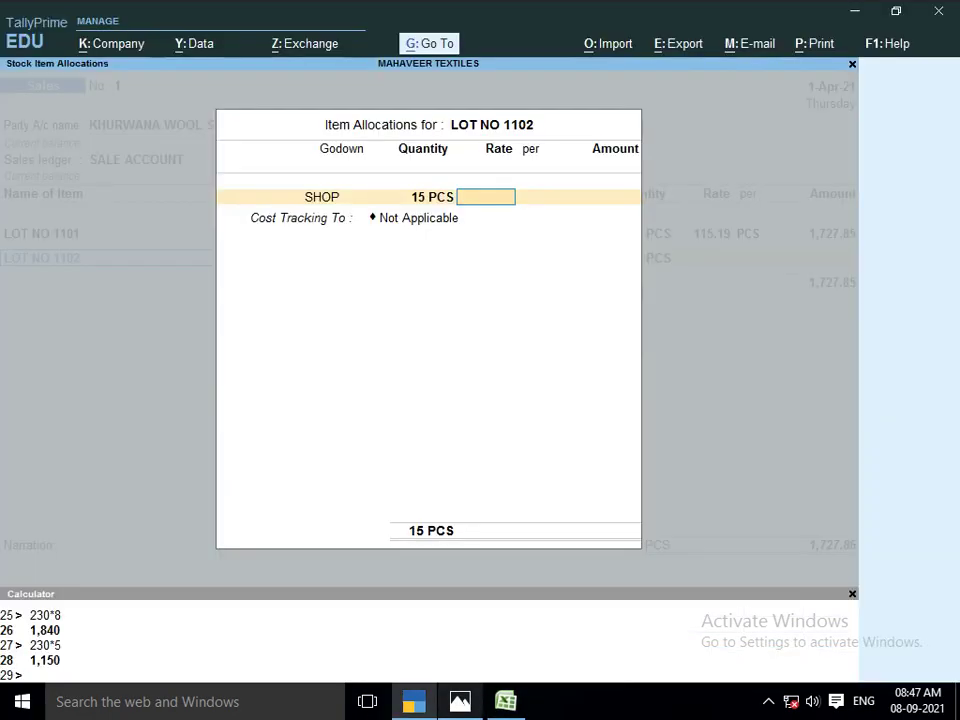
type("80.6")
key("Return")
key("Return")
key("Return")
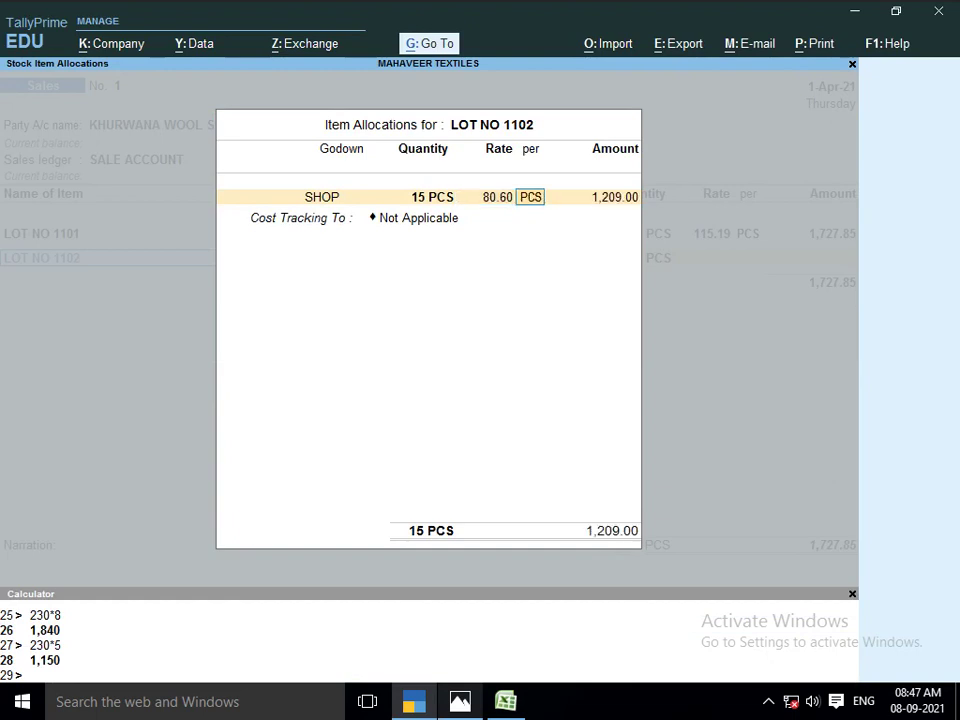
key("Return")
key("Return")
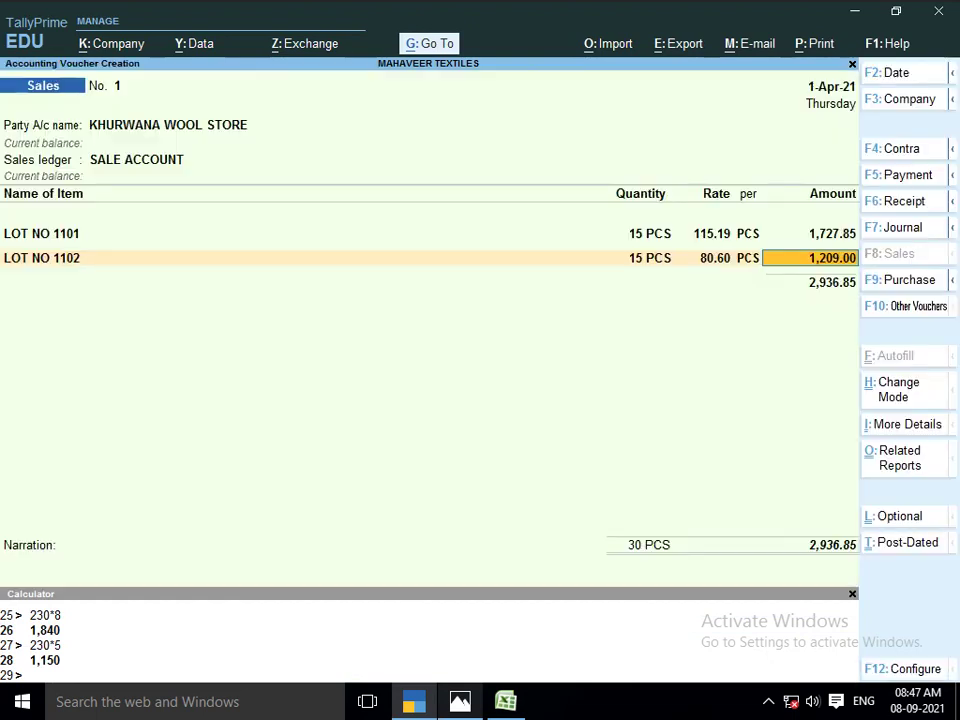
key("Return")
Add LOT NO 1103 from godown SHOP with 24 PCS
type("LOT")
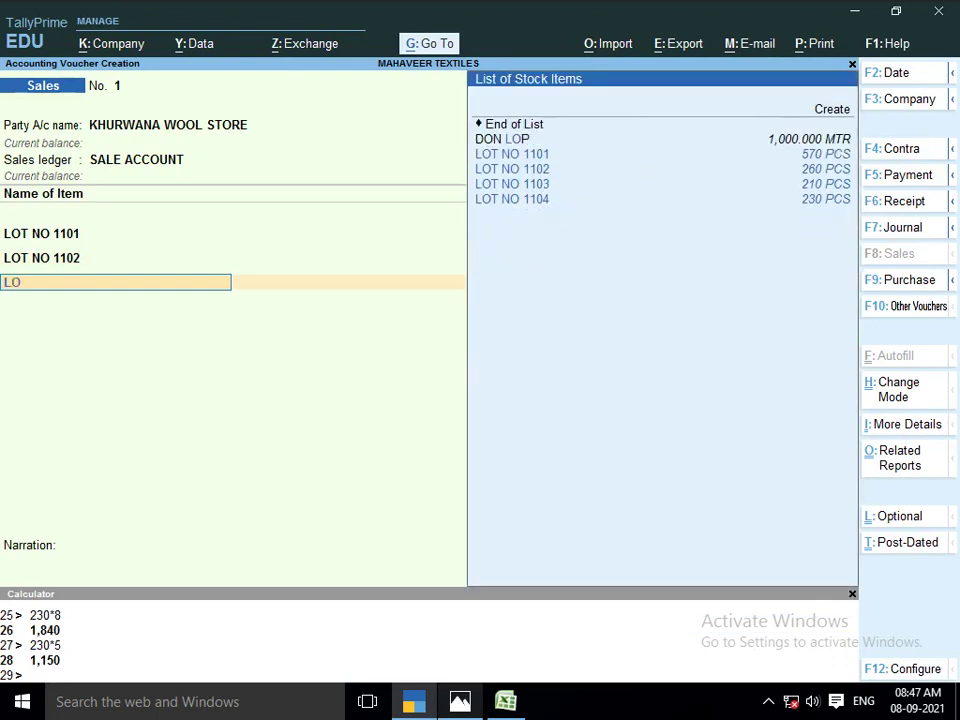
key("Down")
key("Down")
key("Down")
key("Return")
key("Return")
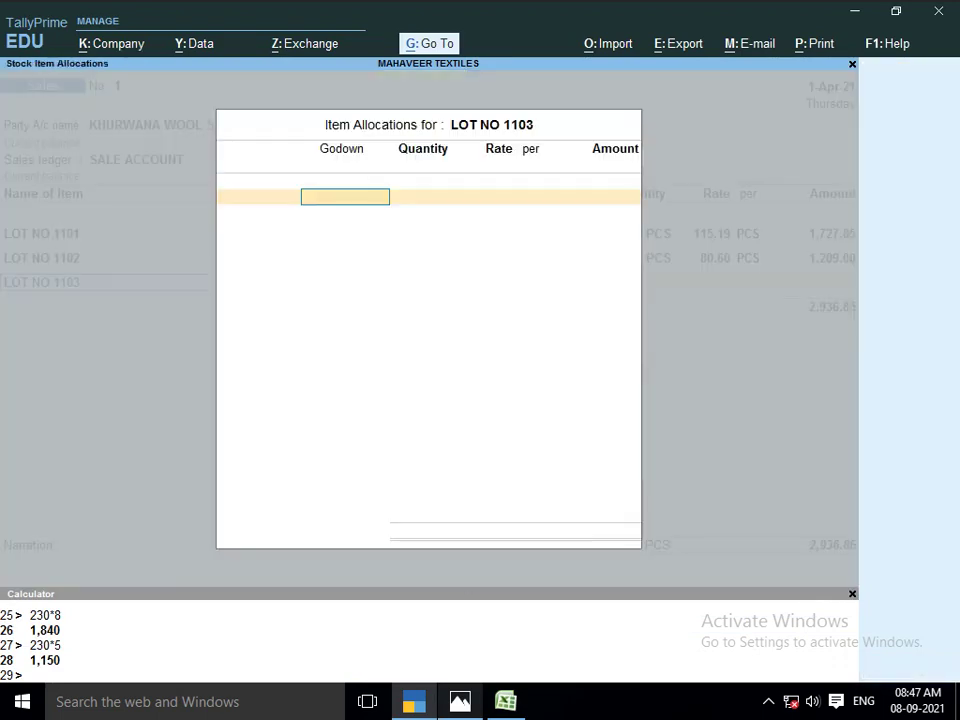
type("SHO")
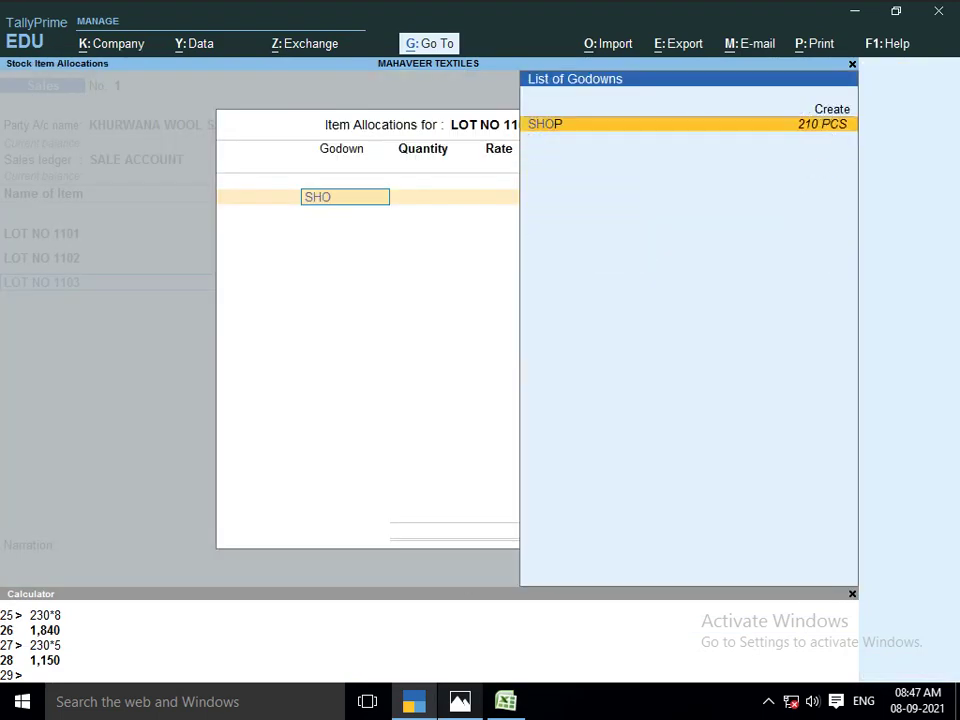
key("Return")
key("alt+Tab")
key("alt+Tab")
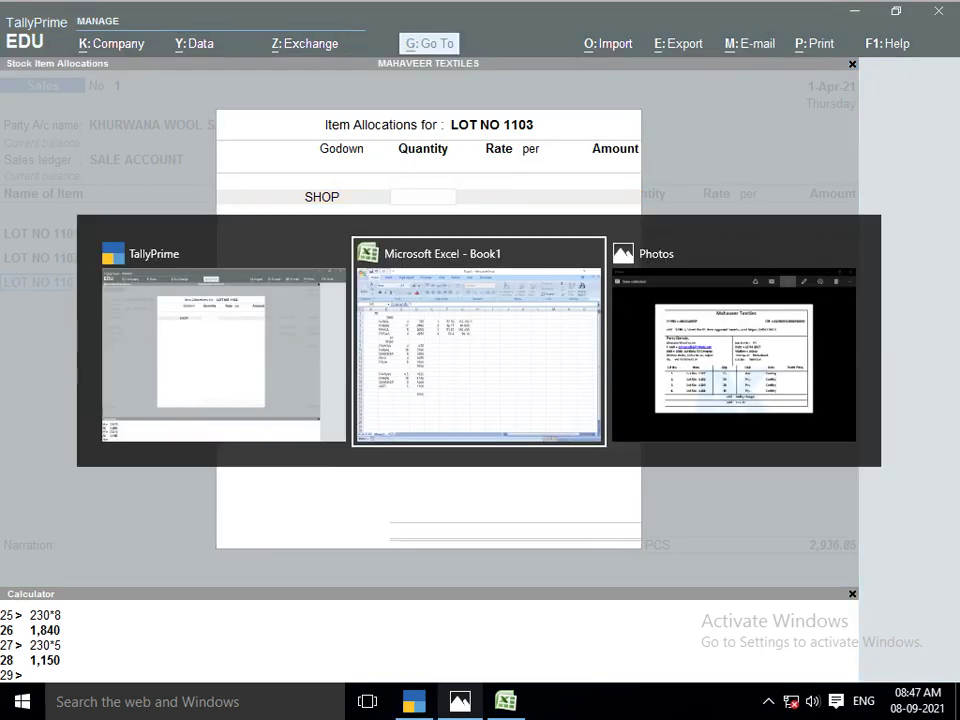
key("alt+Tab")
type("24")
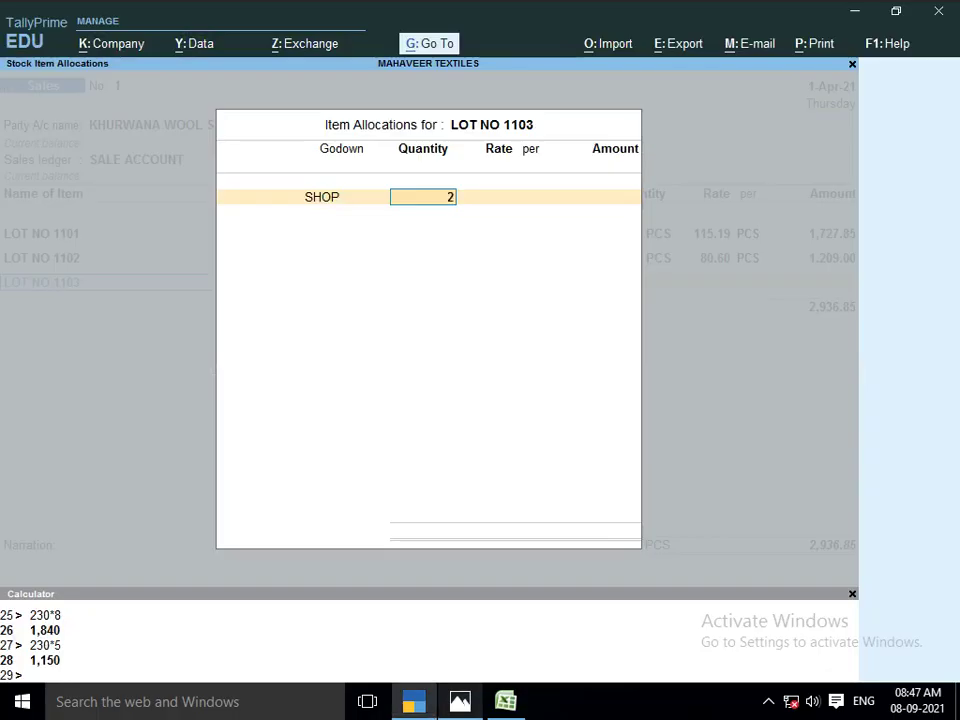
key("Return")
Give LOT NO 1103 rate 155.49
key("alt+Tab")
key("alt+Tab")
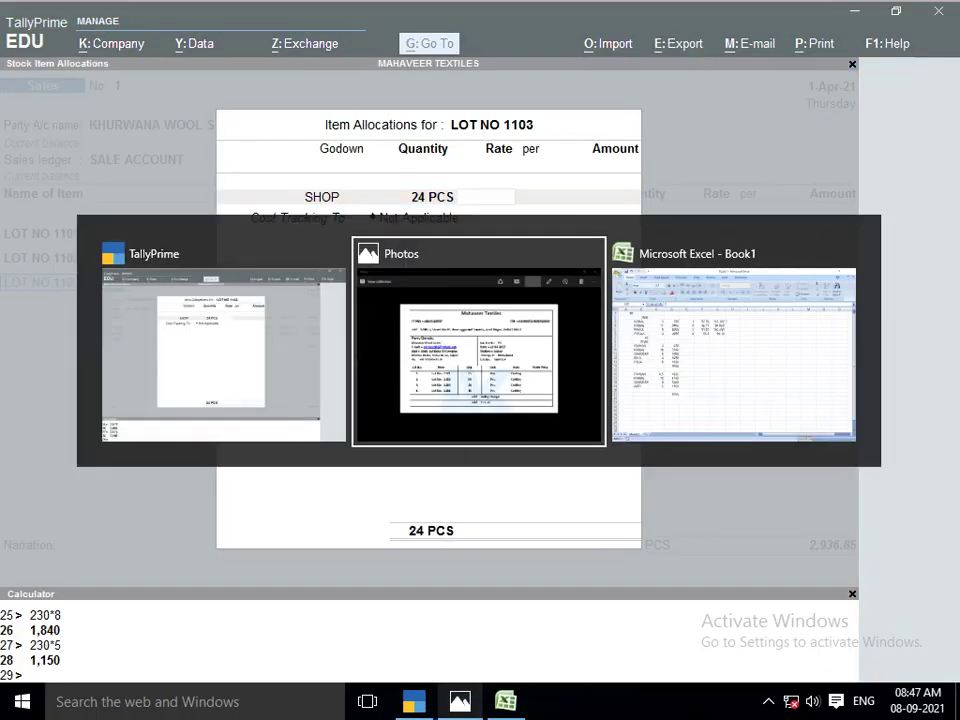
key("alt+Tab")
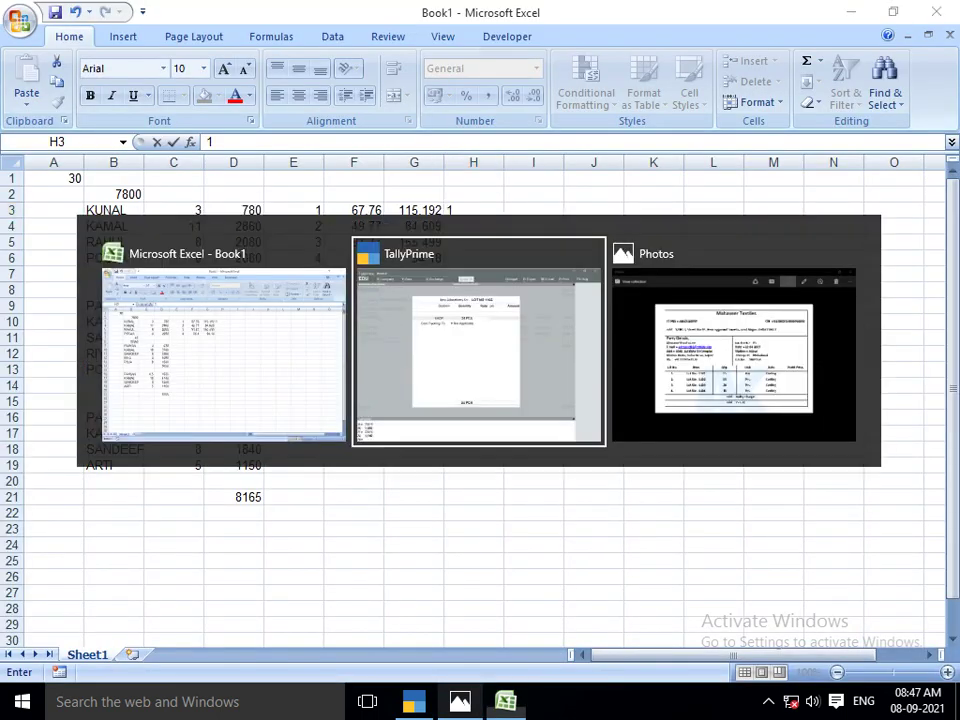
type("155.49")
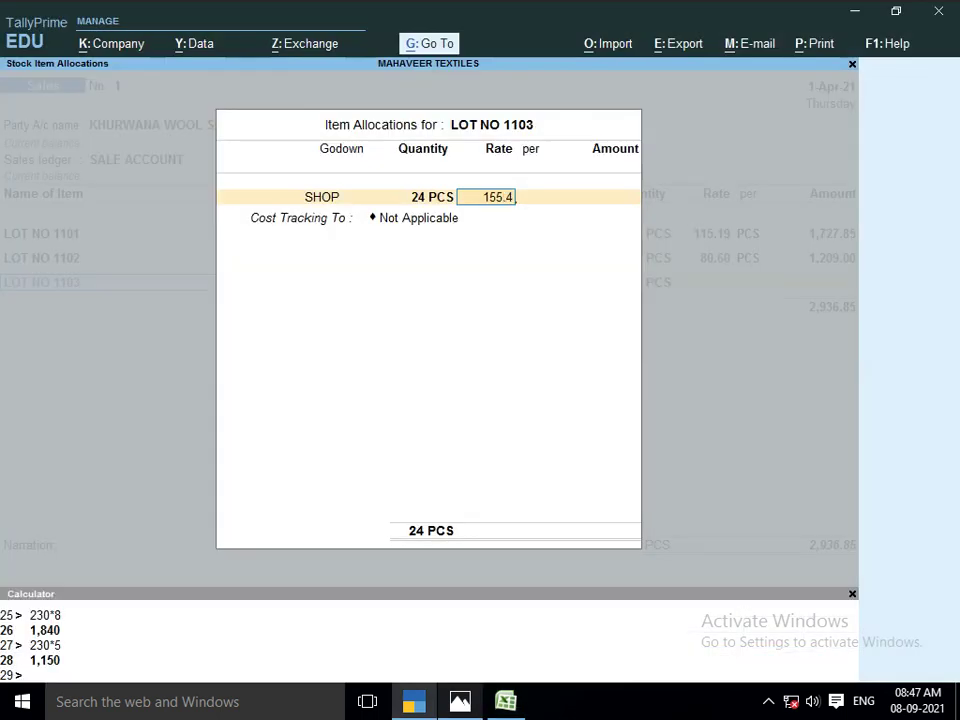
key("Return")
key("Return")
key("Return")
key("Return")
key("Return")
key("Return")
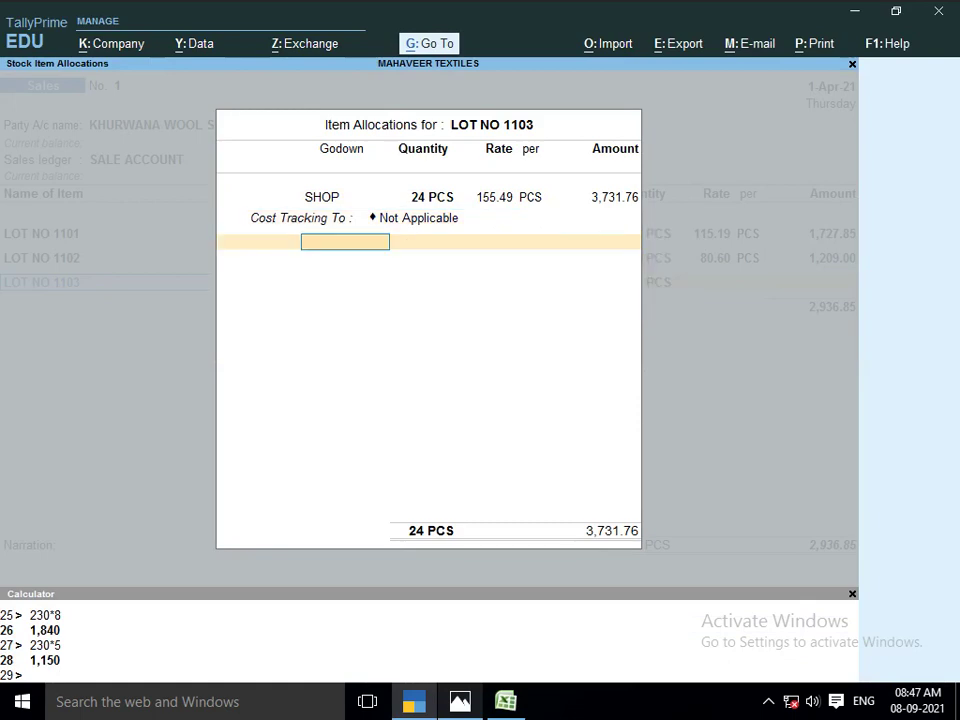
type("LOT NO")
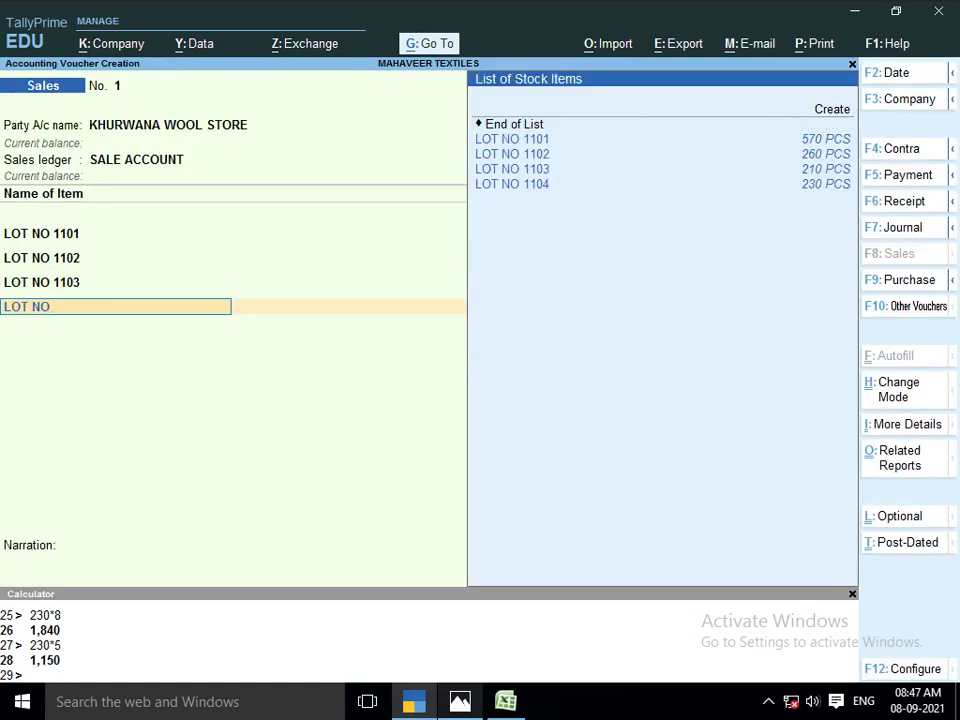
Add LOT NO 1104 from godown SHOP with 30 PCS
key("Down")
key("Down")
key("Down")
key("Down")
key("Return")
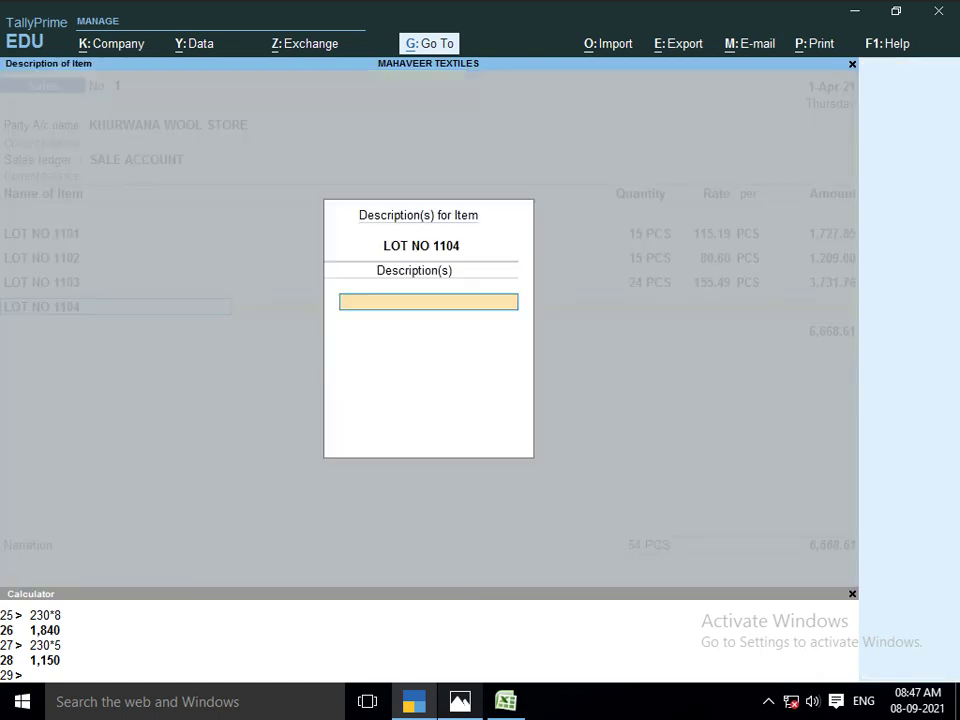
key("Return")
type("SHOP")
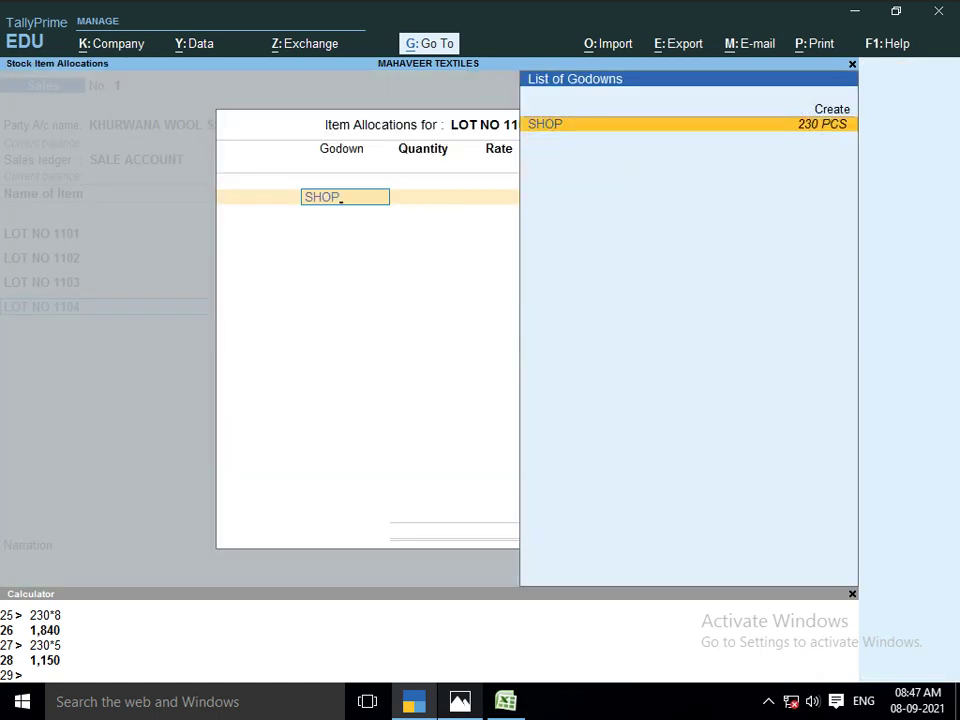
key("Return")
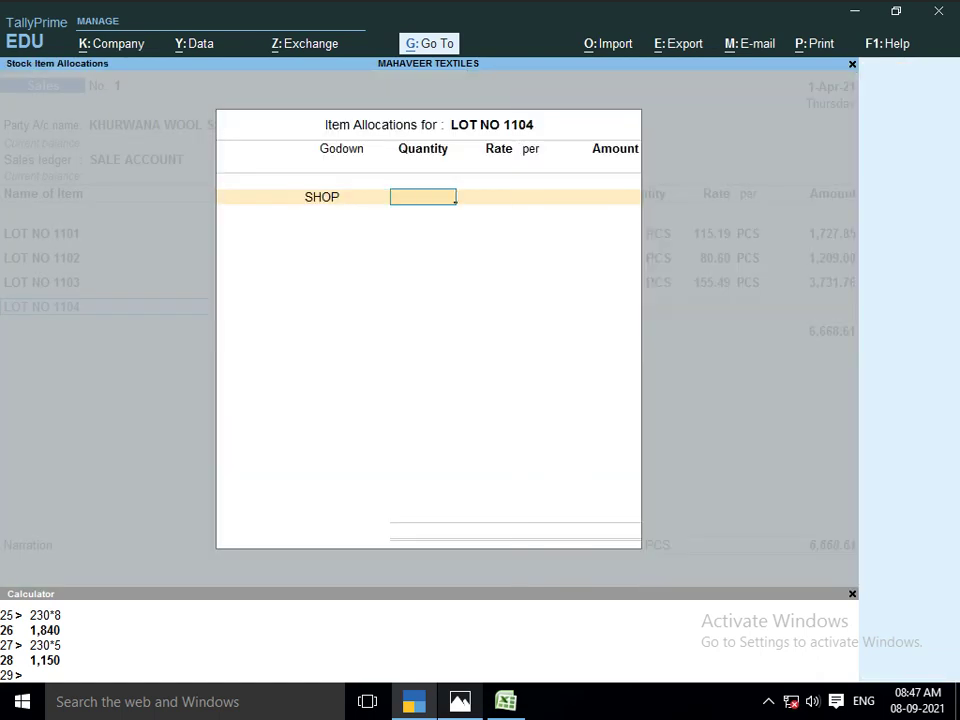
key("alt+Tab")
key("alt+Tab")
key("alt+Tab")
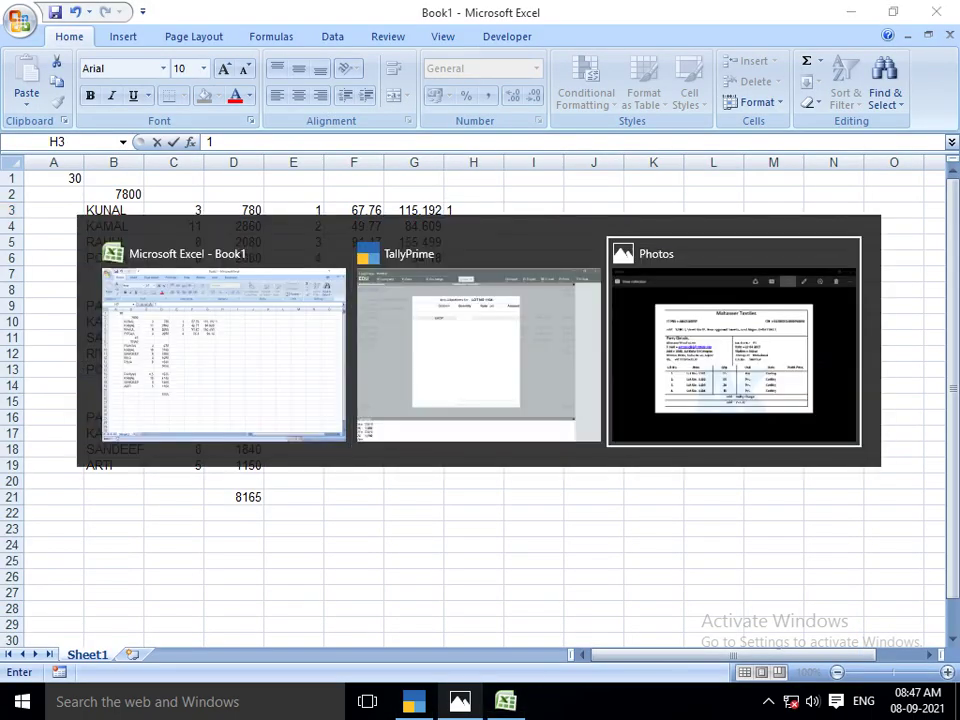
key("alt+Tab")
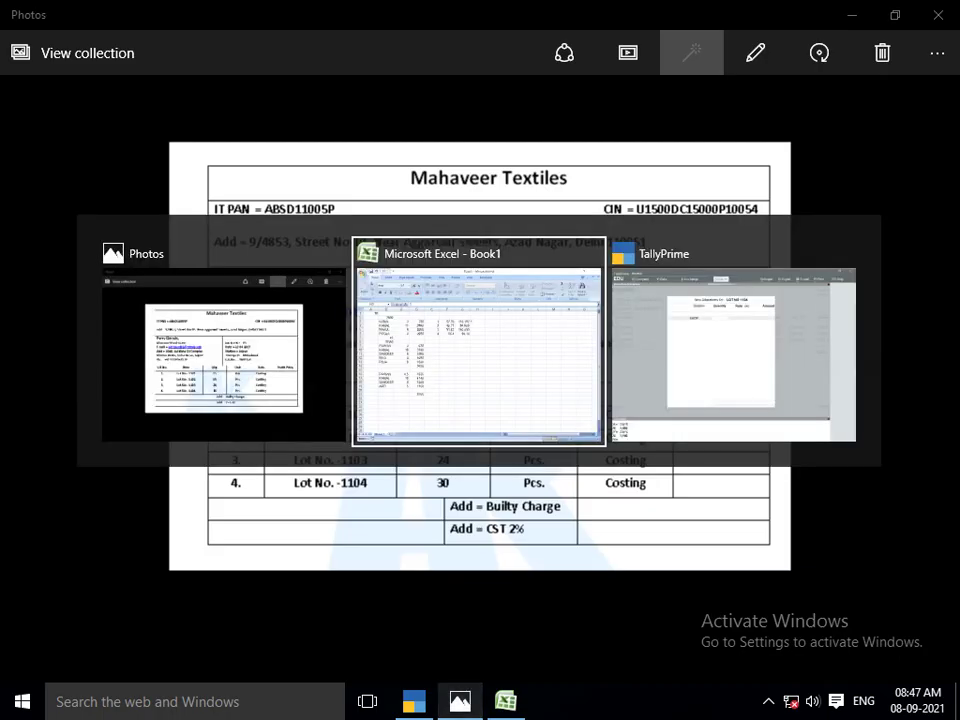
key("alt+Tab")
type("30")
key("Return")
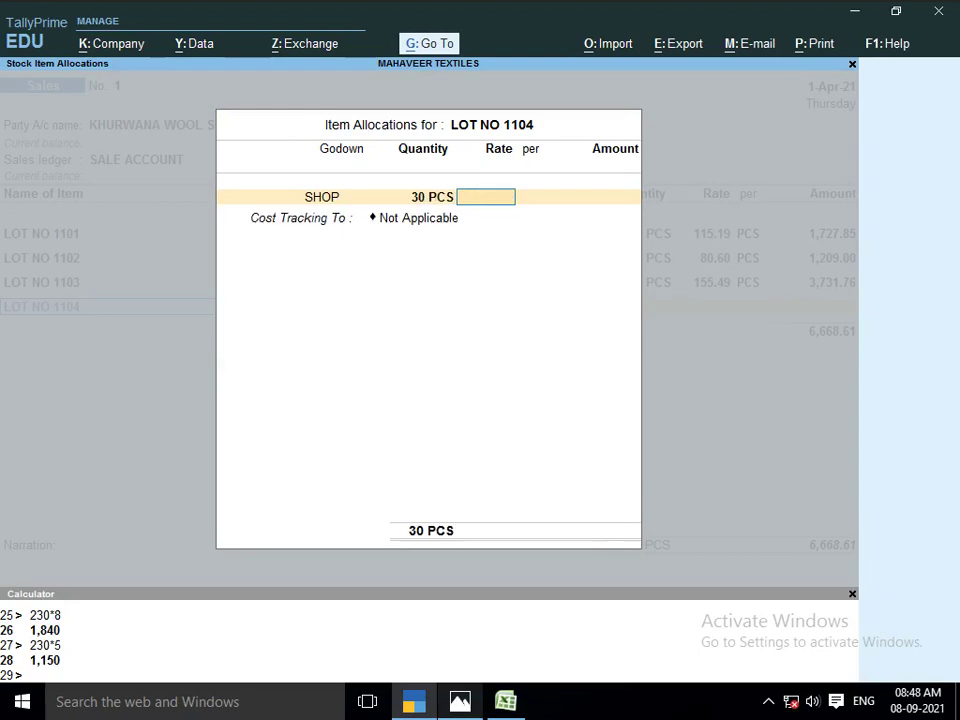
Give LOT NO 1104 rate 94.18 per PCS
key("alt+Tab")
key("alt+Tab")
type("1")
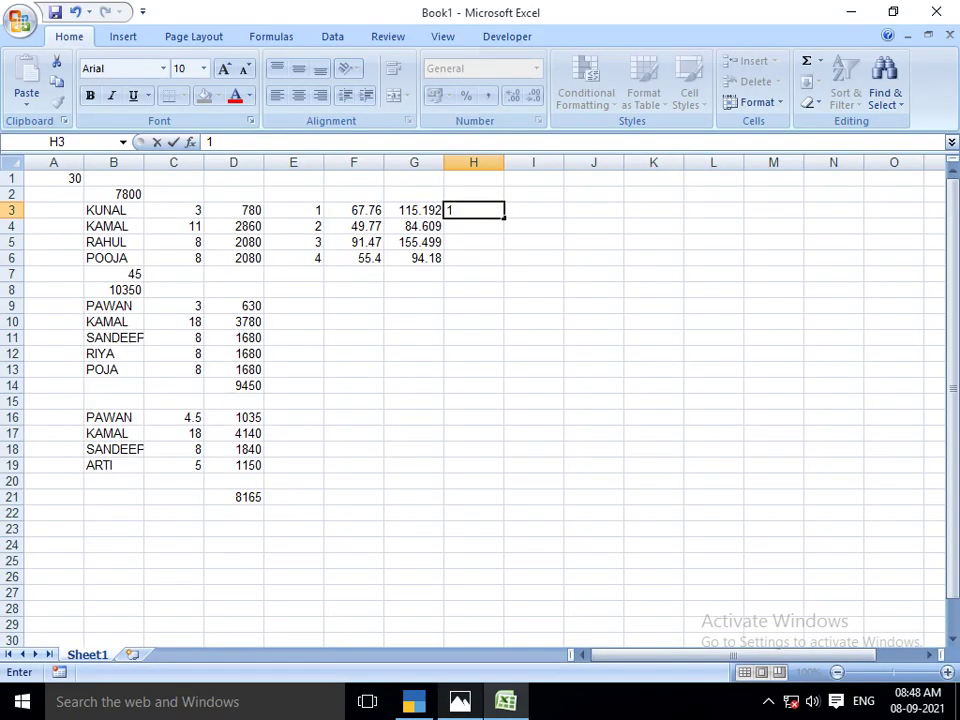
key("alt+Tab")
type("94.18")
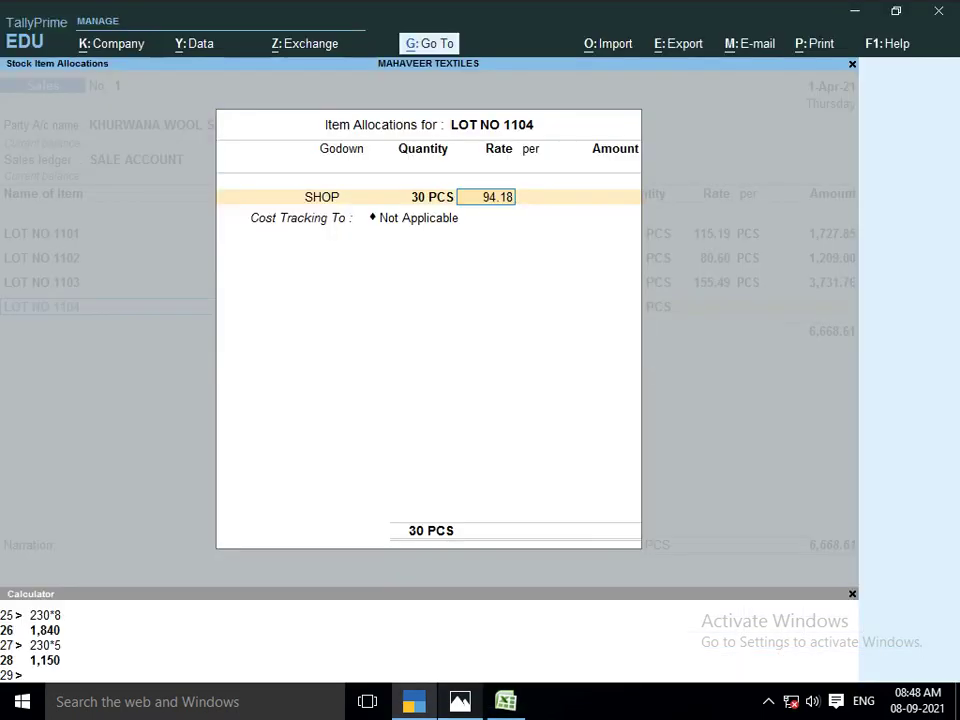
key("Return")
key("Return")
key("Return")
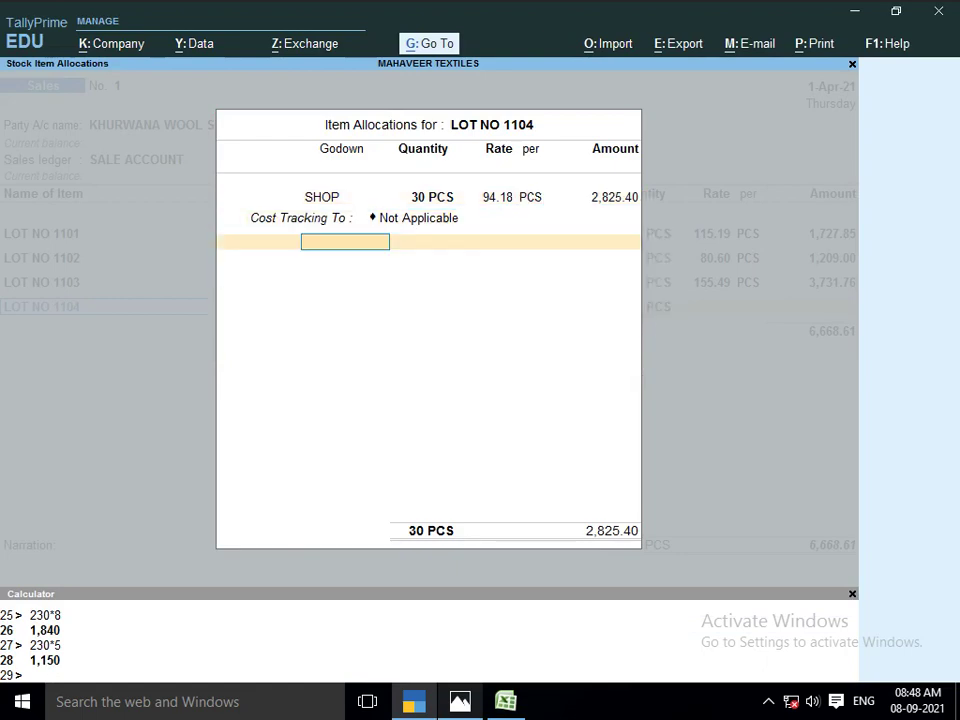
key("Return")
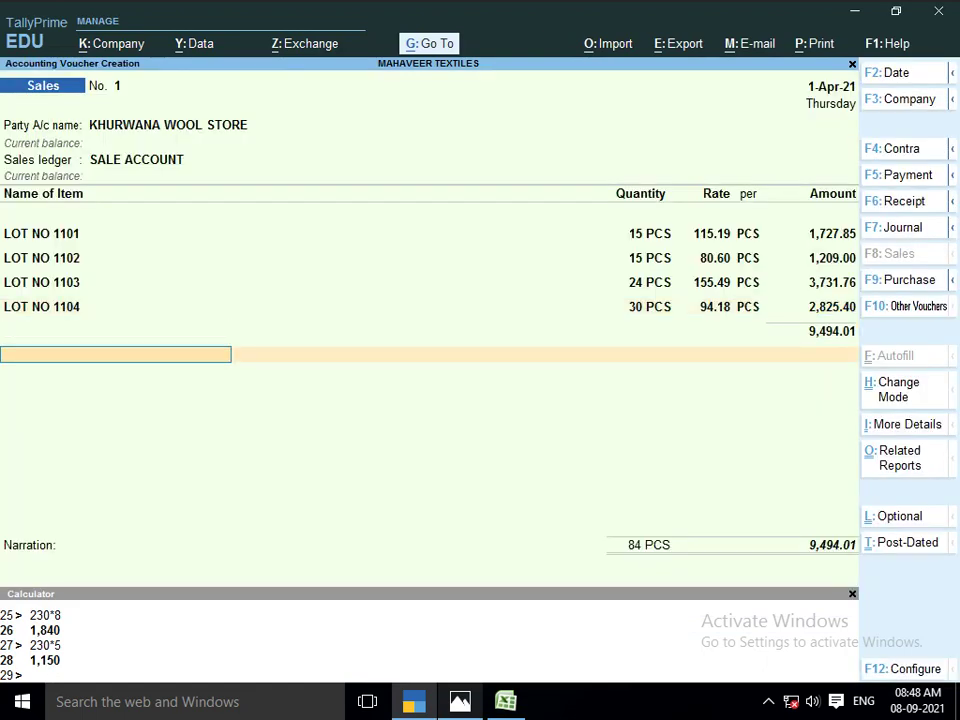
Close the item list and save sales voucher No. 1 totalling 9,494.01
key("alt+Tab")
key("alt+Tab")
key("Tab")
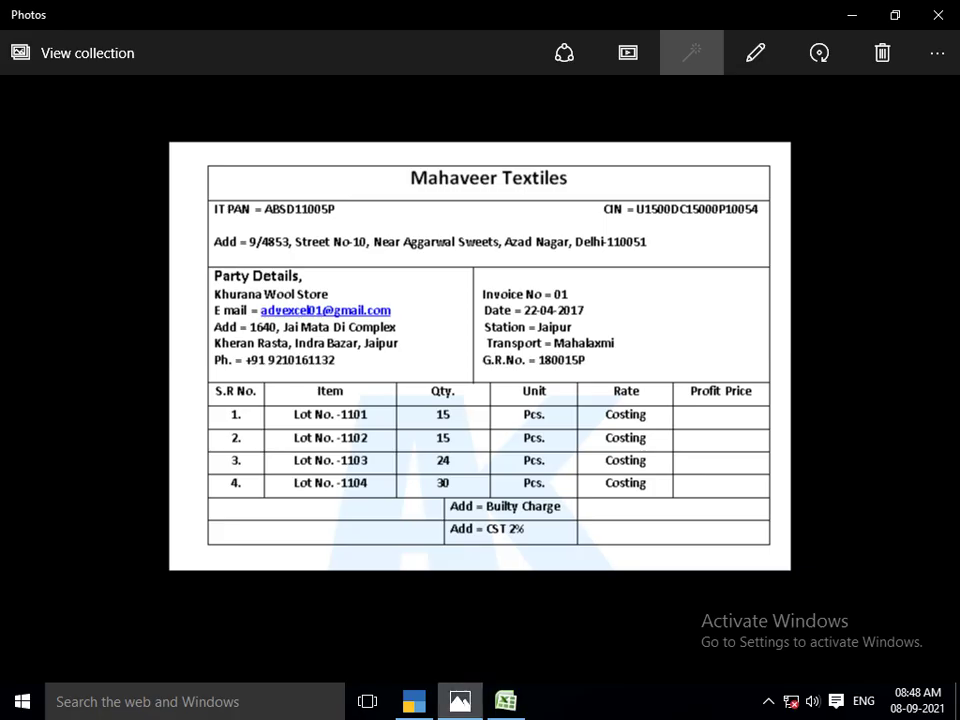
key("alt+Tab")
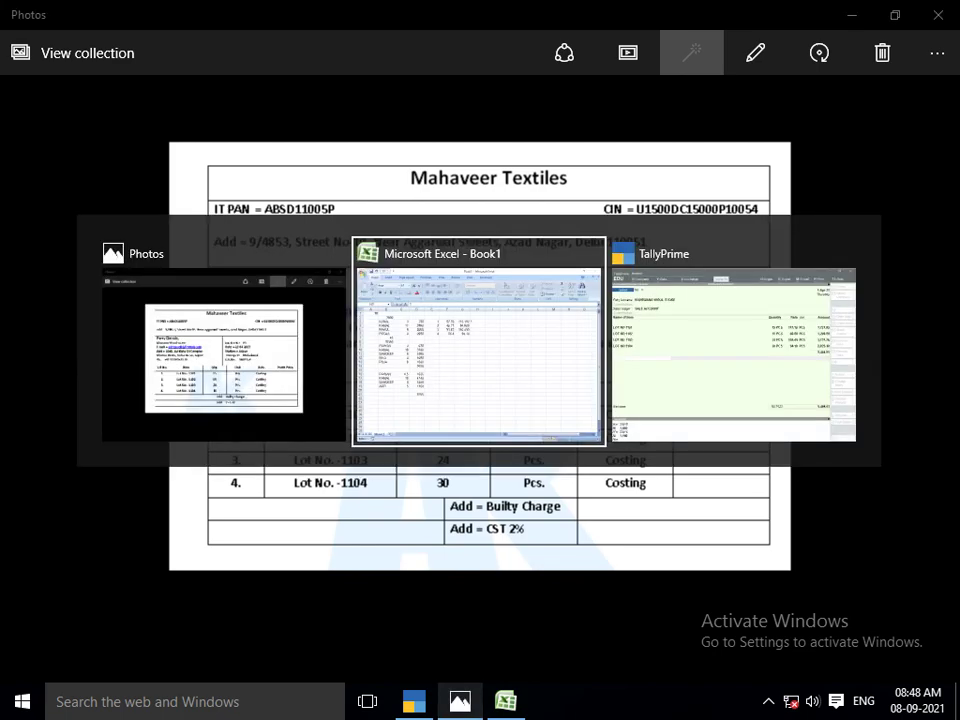
key("alt+Tab")
key("Return")
key("Return")
key("Return")
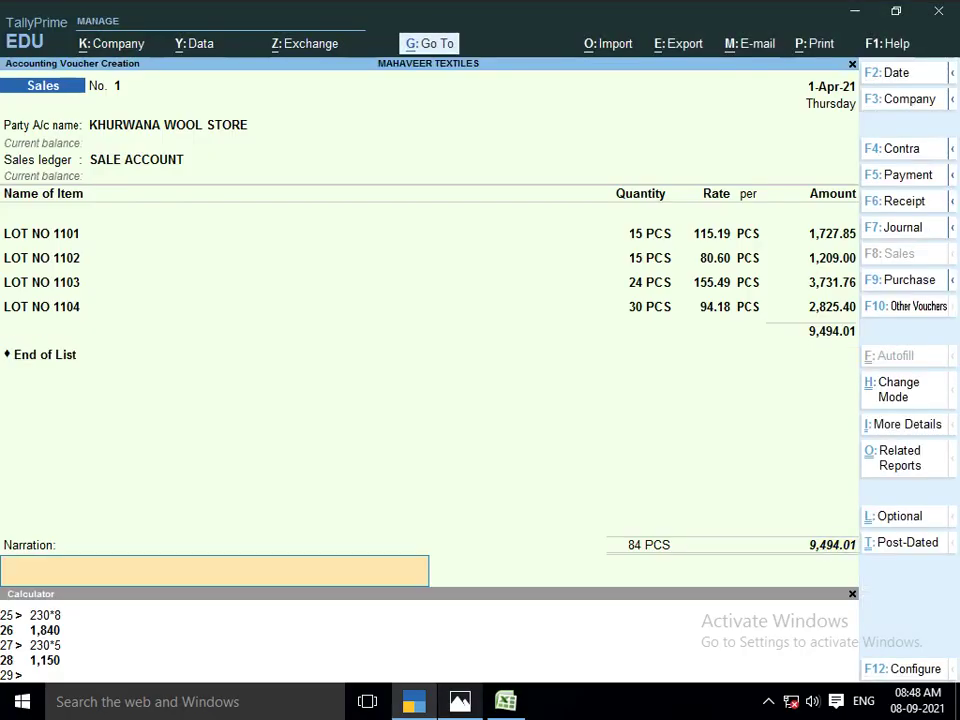
key("Return")
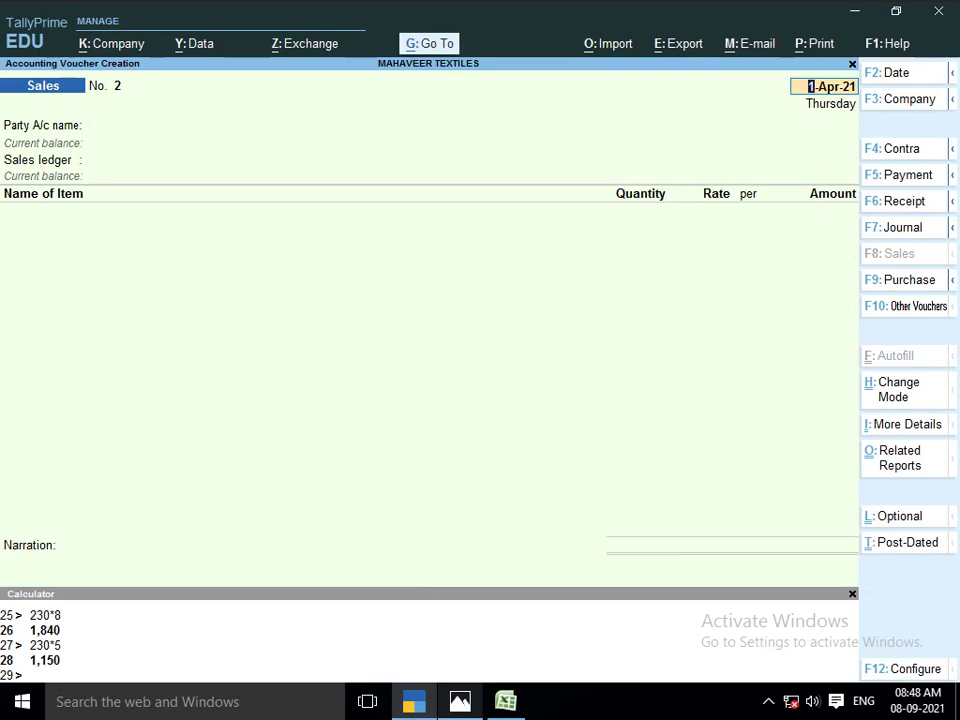
Check invoice 02, then create ledger VINAYANK TRADING COM under Sundry Debtors
key("alt+Tab")
key("Right")
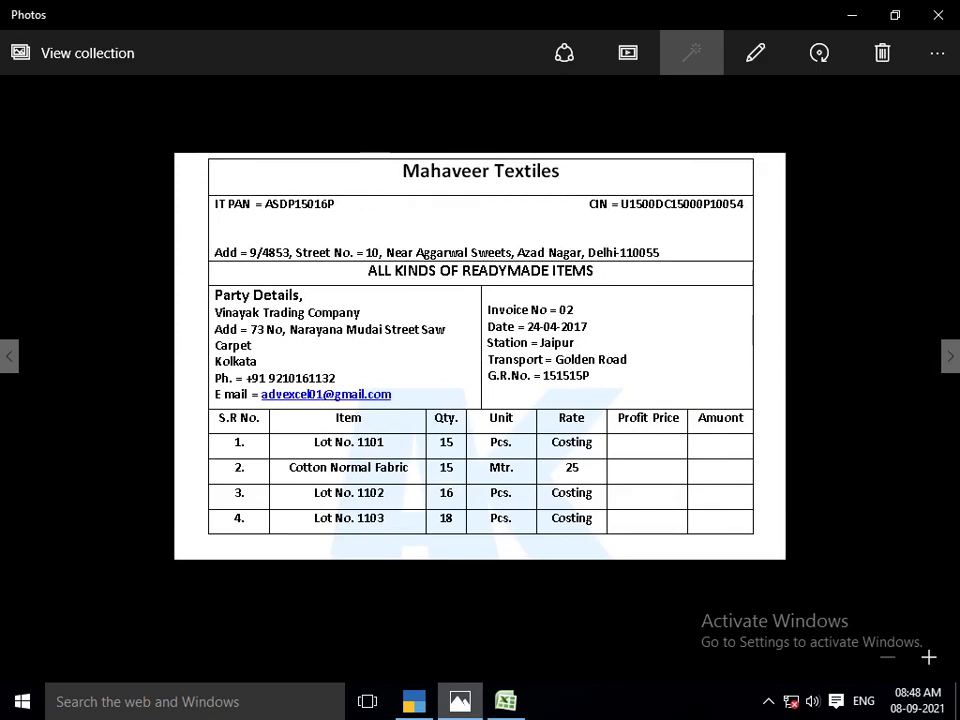
key("alt+Tab")
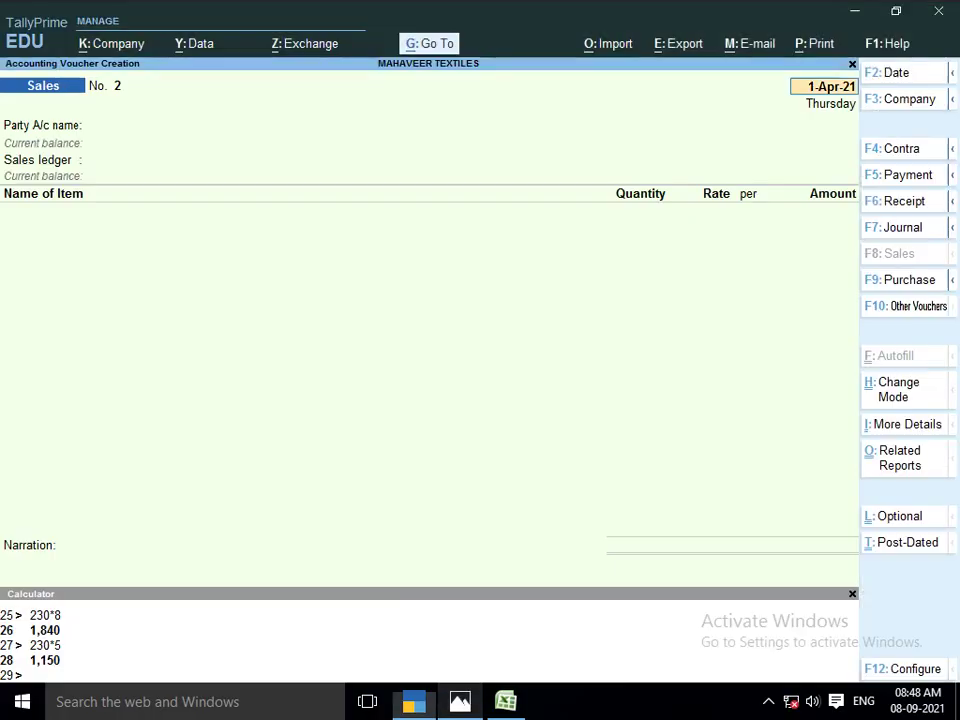
type("V")
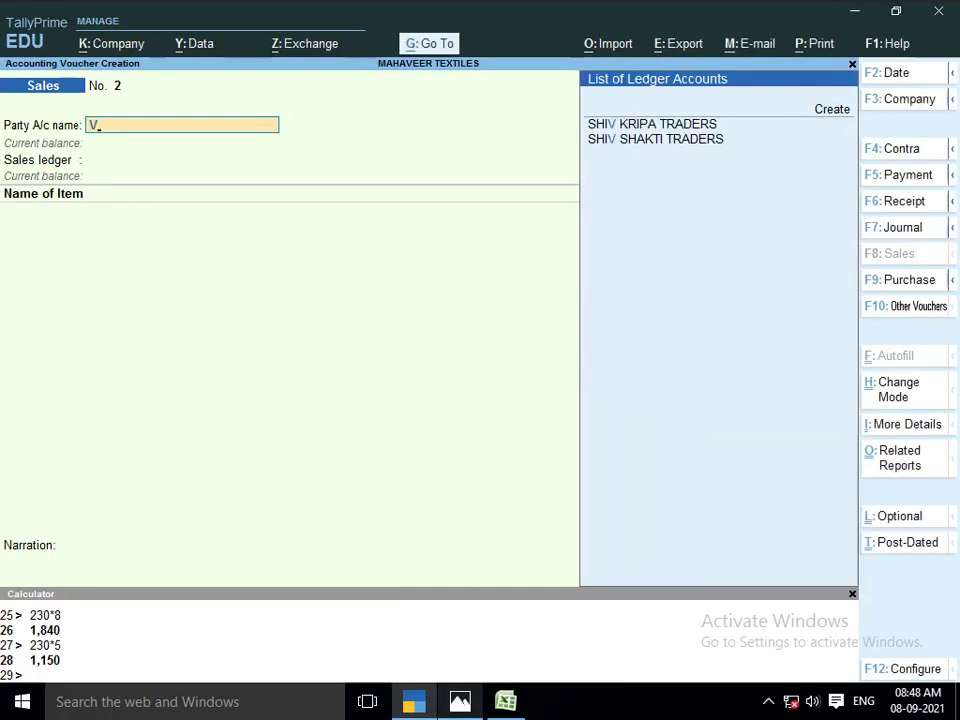
type("a")
key("alt+c")
type("INAY")
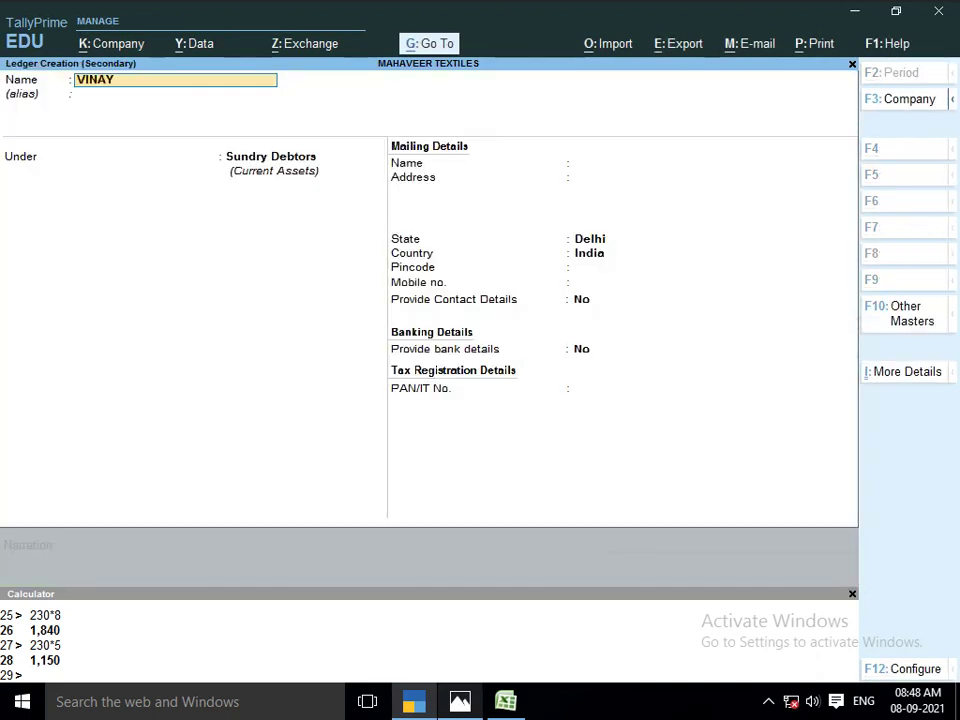
type("ANK TRADING COM")
key("Return")
key("Return")
key("Return")
key("Return")
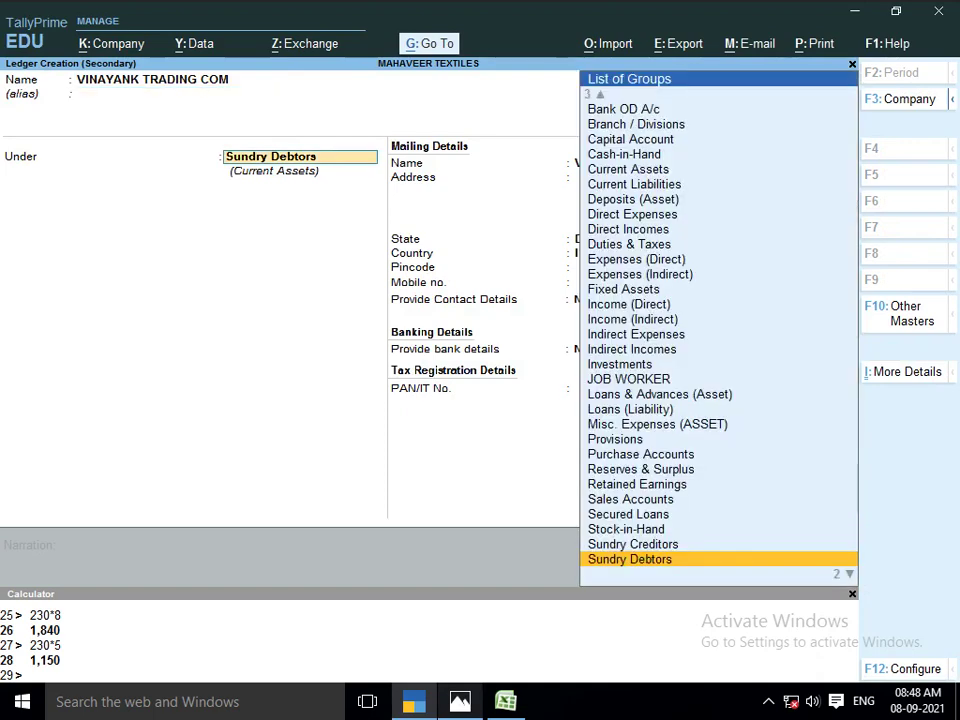
key("ctrl")
key("ctrl+a")
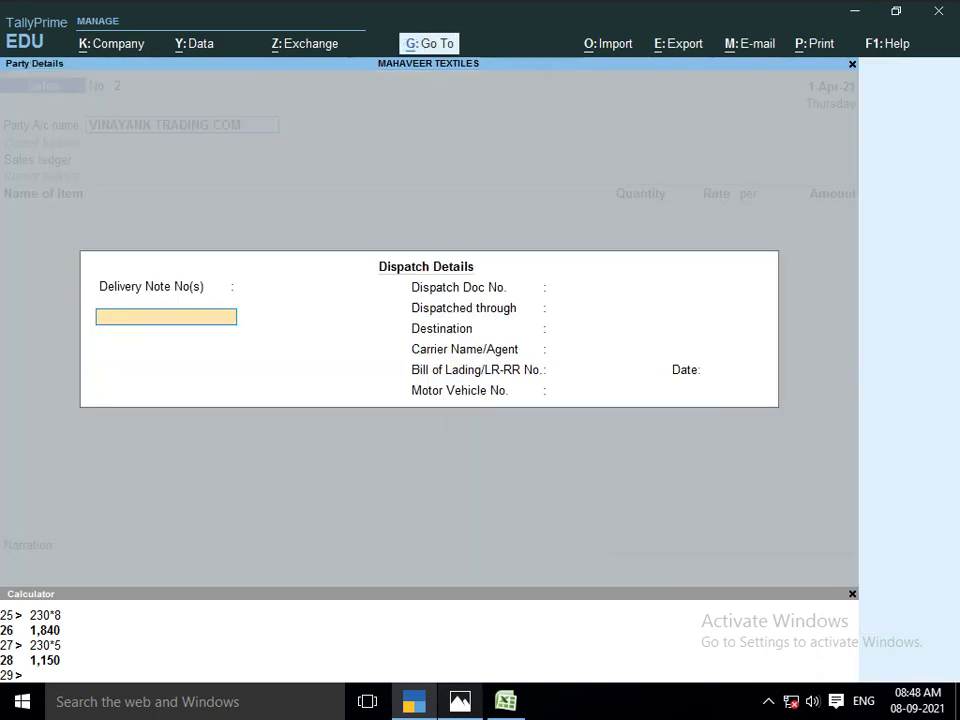
Skip dispatch and party details and set SALE ACCOUNT as the sales ledger
key("Return")
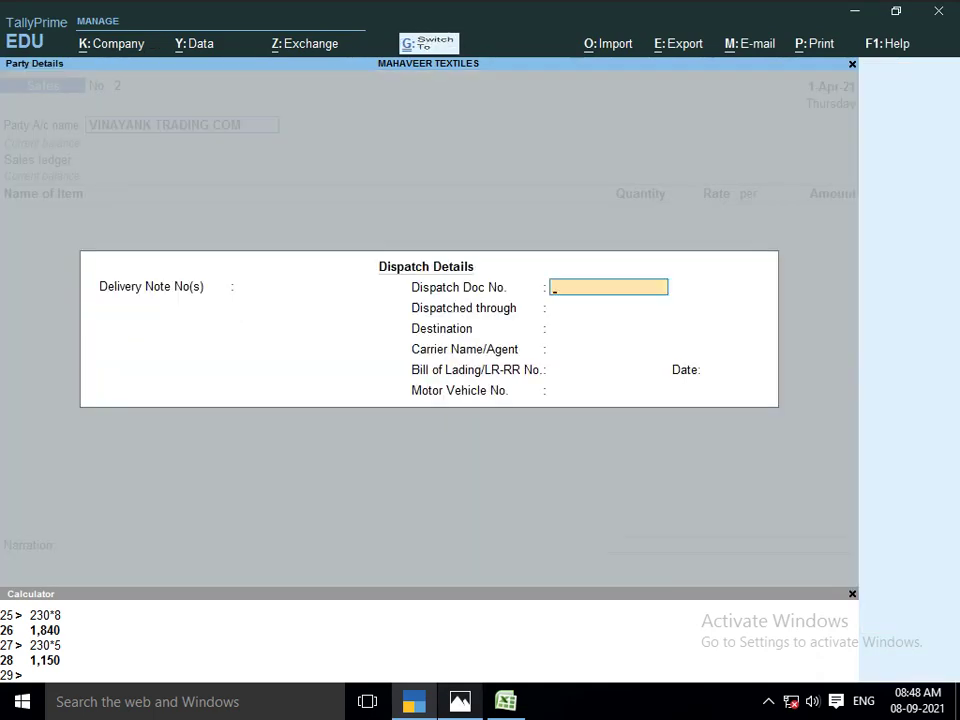
key("ctrl+a")
key("Return")
key("ctrl+a")
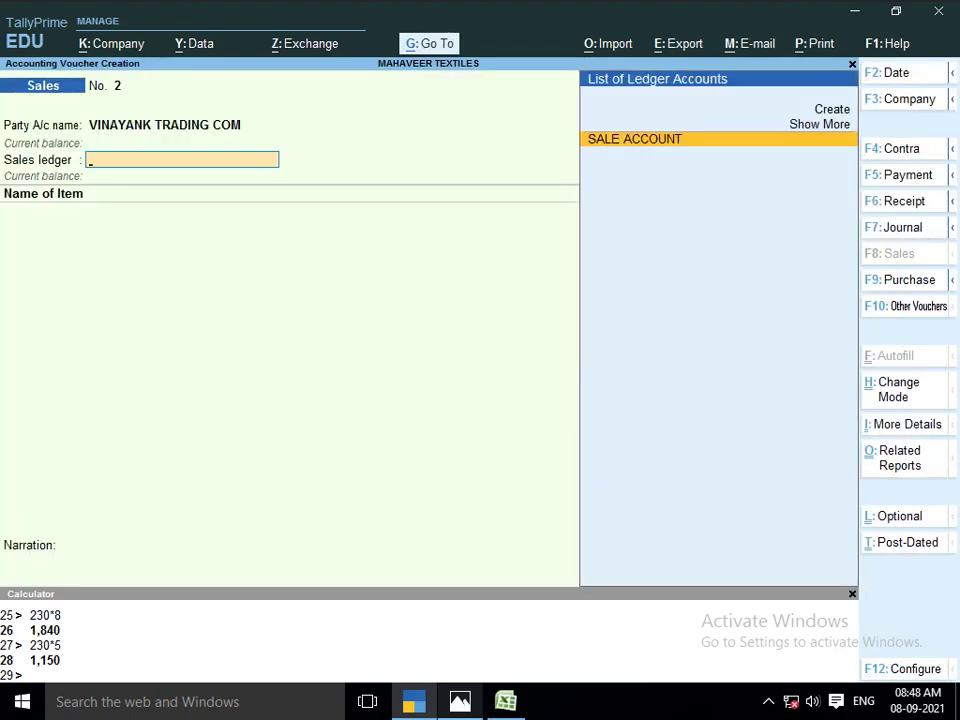
key("Return")
key("alt+Tab")
key("alt+Tab")
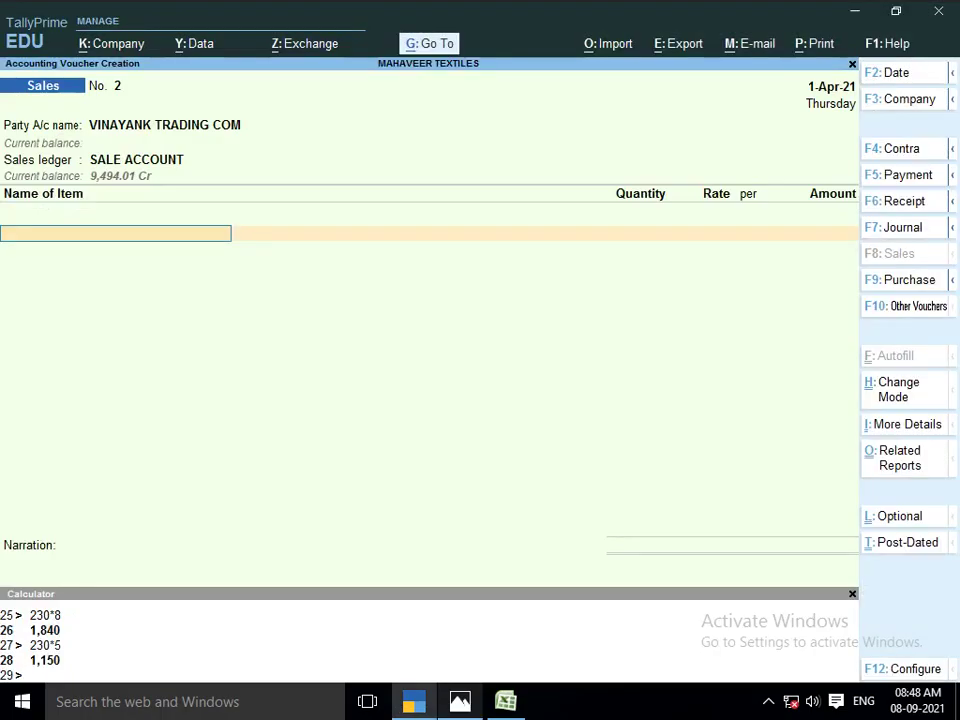
Add LOT NO 1101 from SHOP, 15 PCS at 115.19 (1,727.85), then recheck invoice 02
type("LOT")
key("Return")
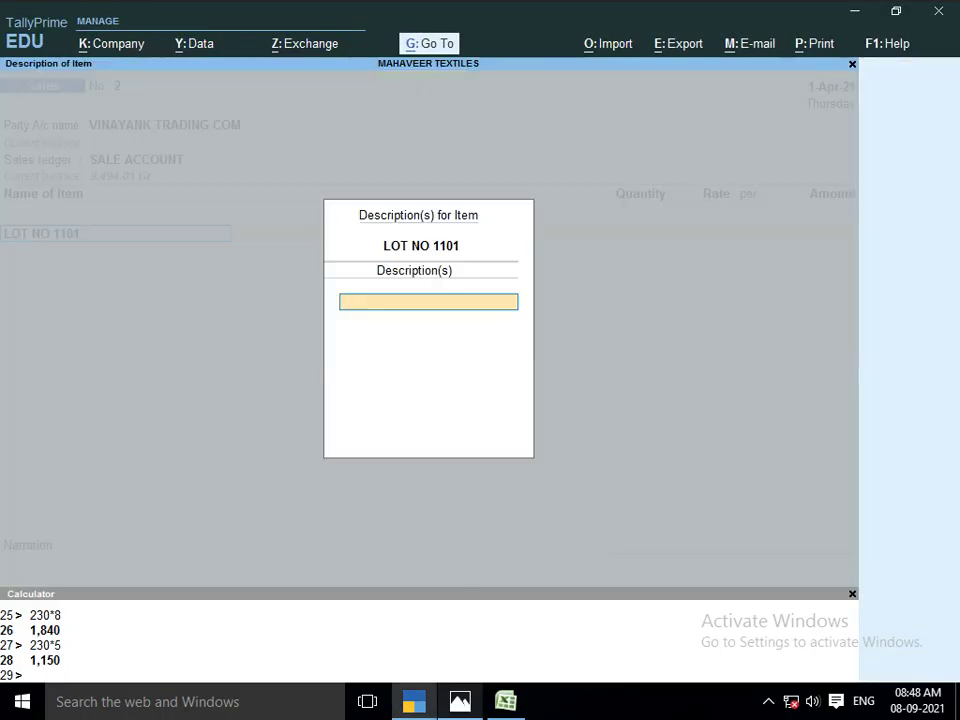
key("Return")
key("alt+Tab")
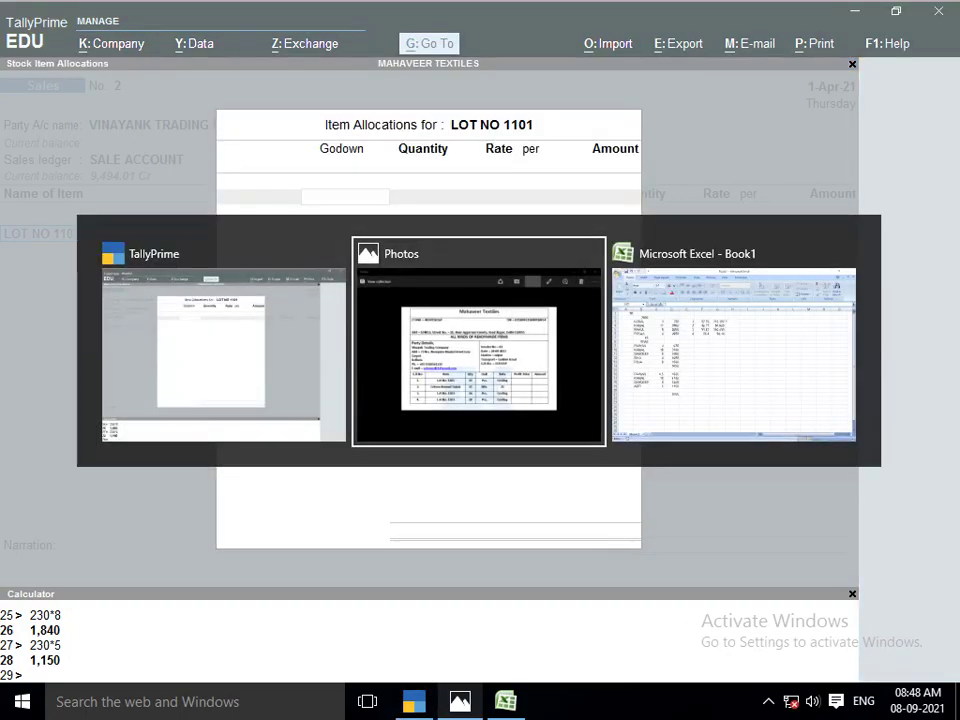
key("alt+Tab")
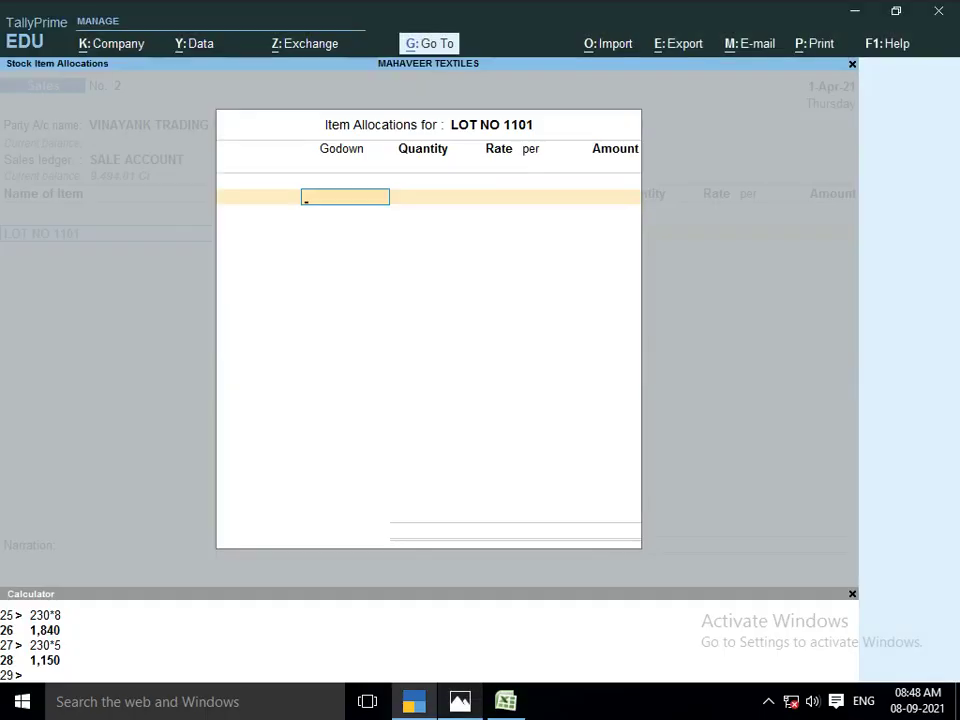
type("SHOP")
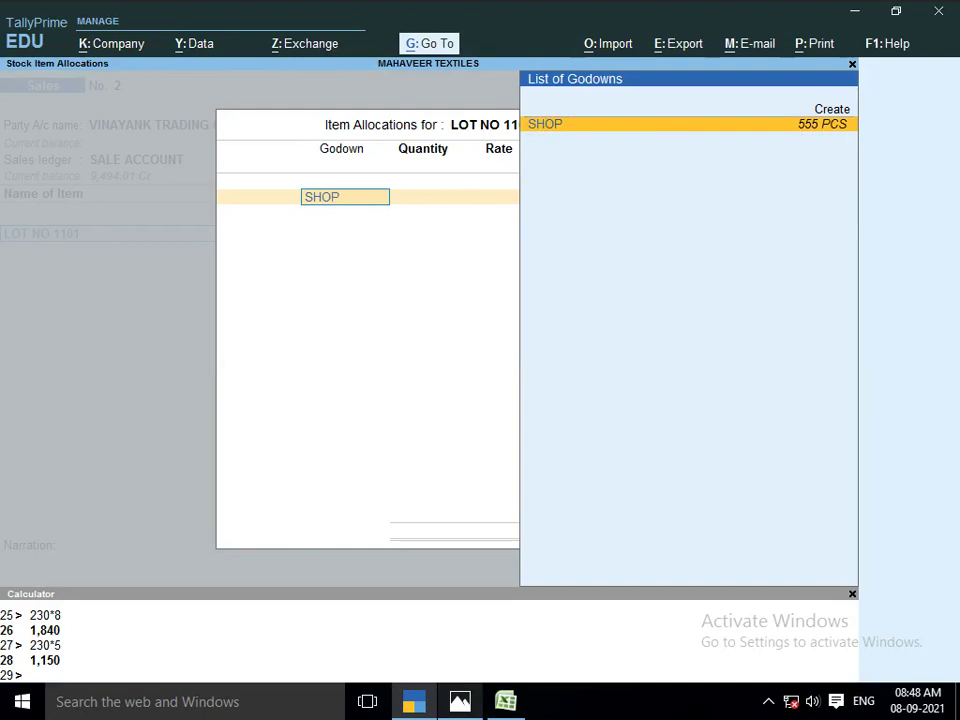
key("Return")
type("15")
key("Return")
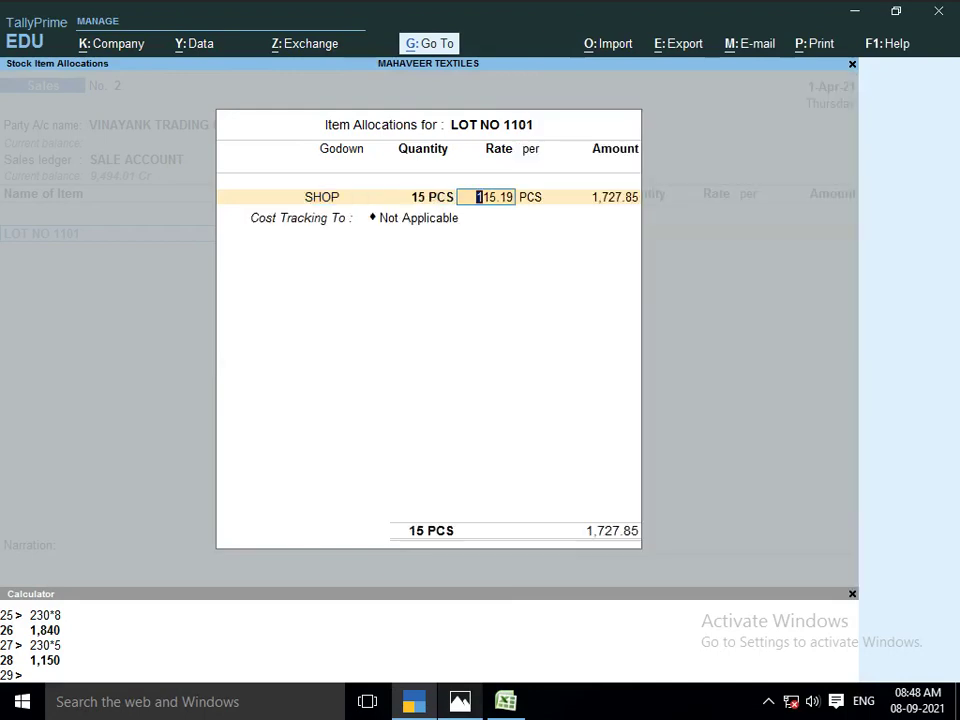
key("alt+Tab")
key("alt+Tab")
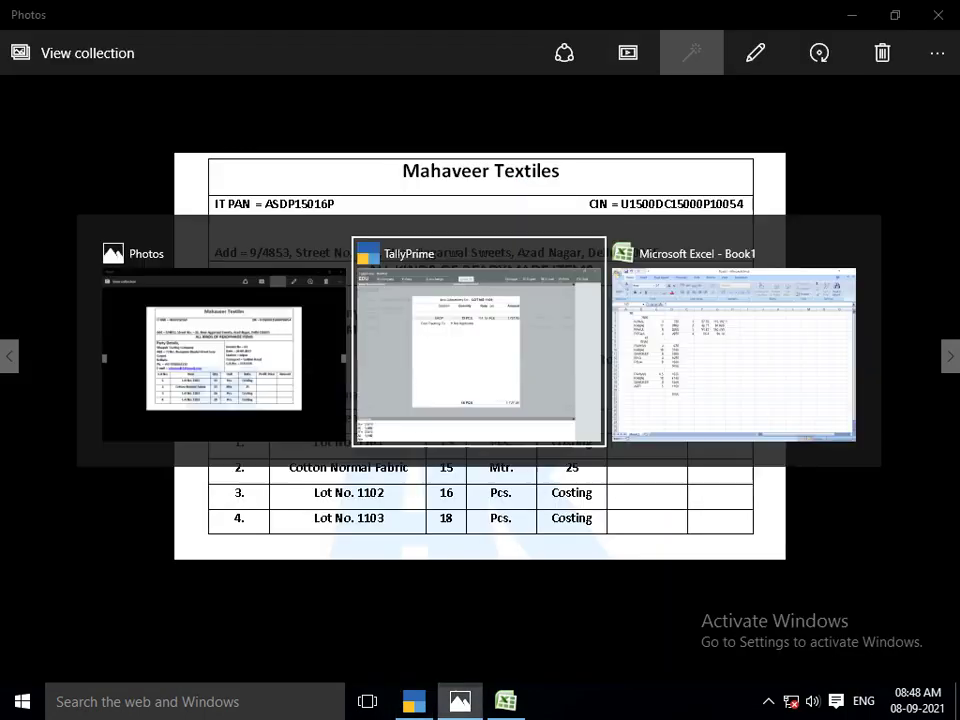
key("Return")
key("Return")
key("Return")
key("Return")
key("Return")
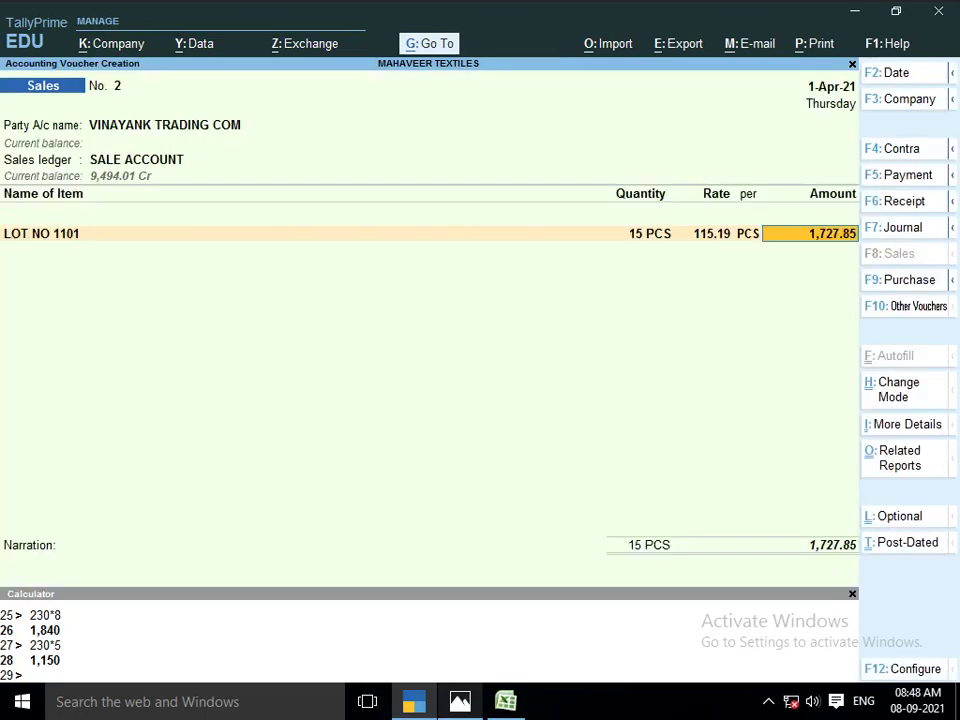
key("alt+Tab")
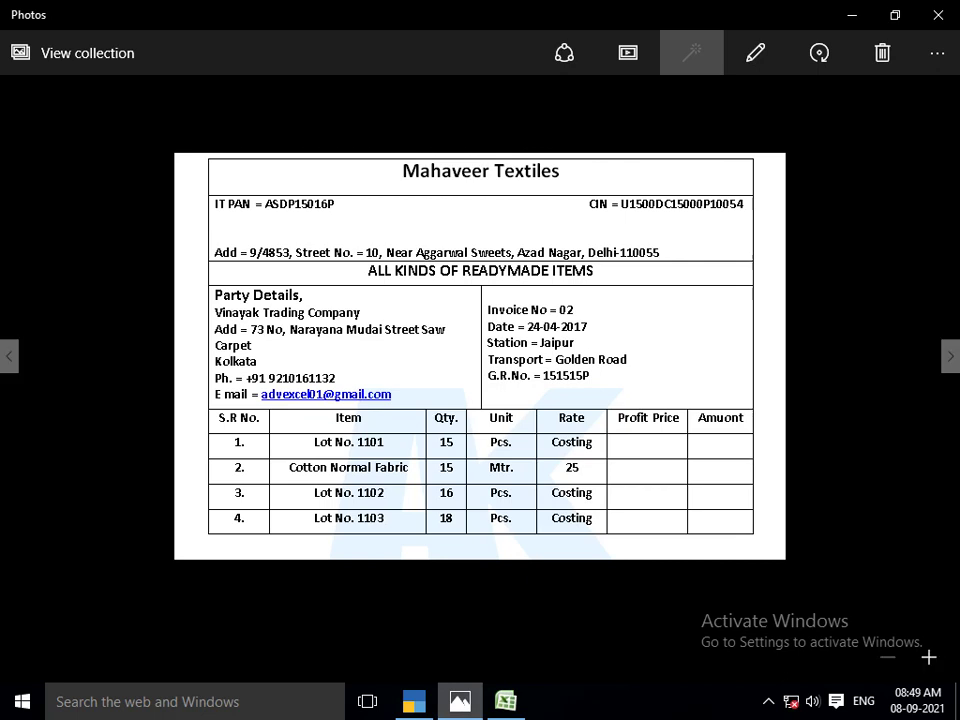
Pick COTTON NORMAL FABRICS as the next item, taken from the Main Location godown
key("alt+Tab")
type("COTTON")
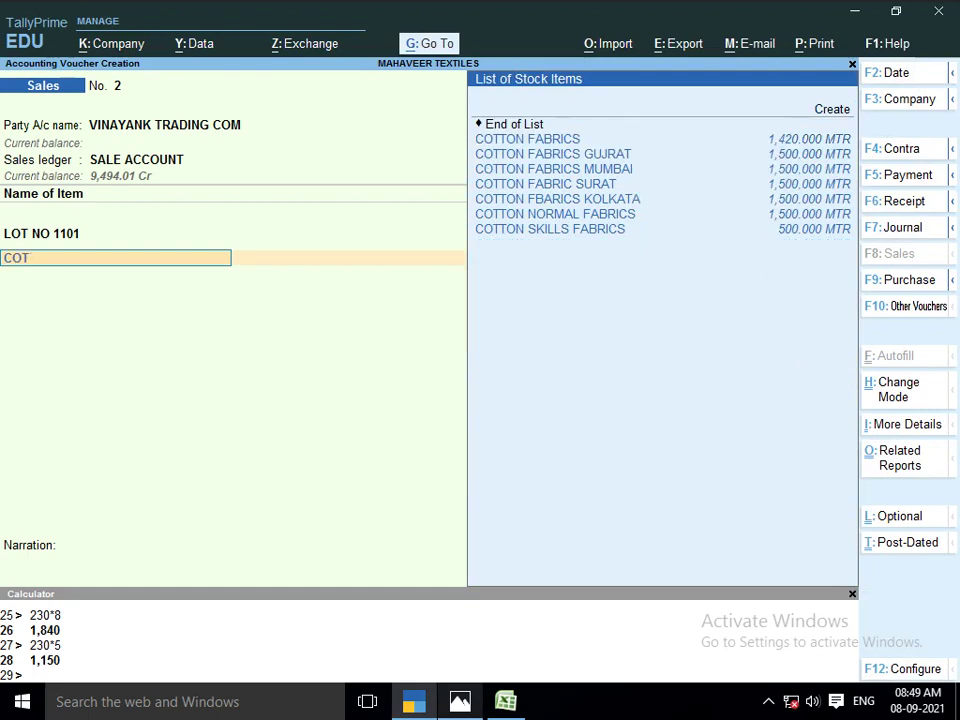
key("Down")
key("Down")
key("Down")
key("Down")
key("Down")
key("Down")
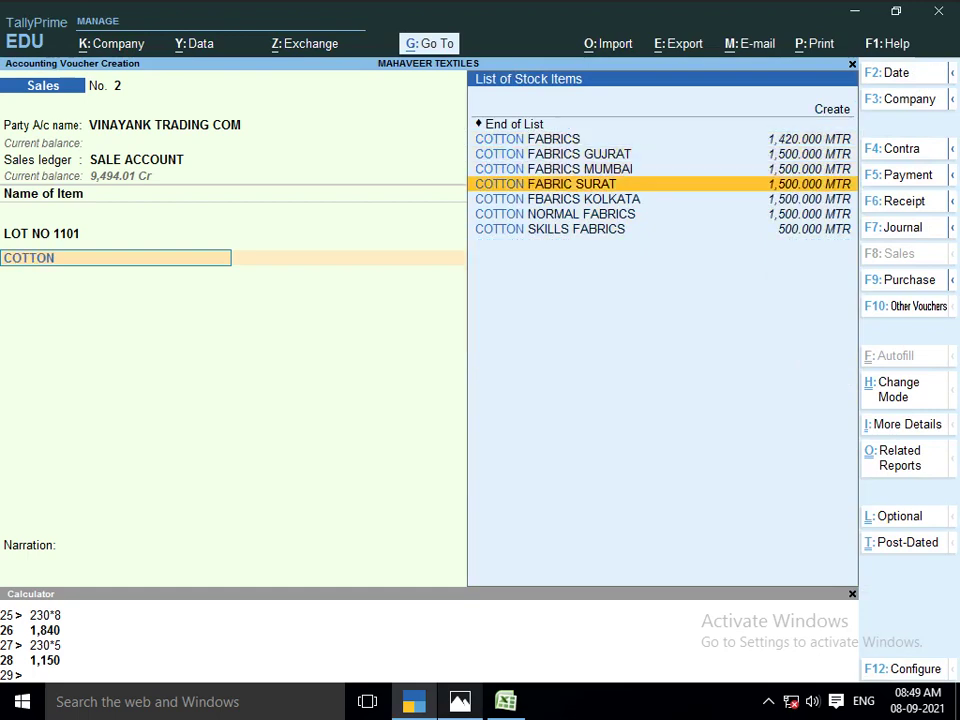
key("Return")
key("Return")
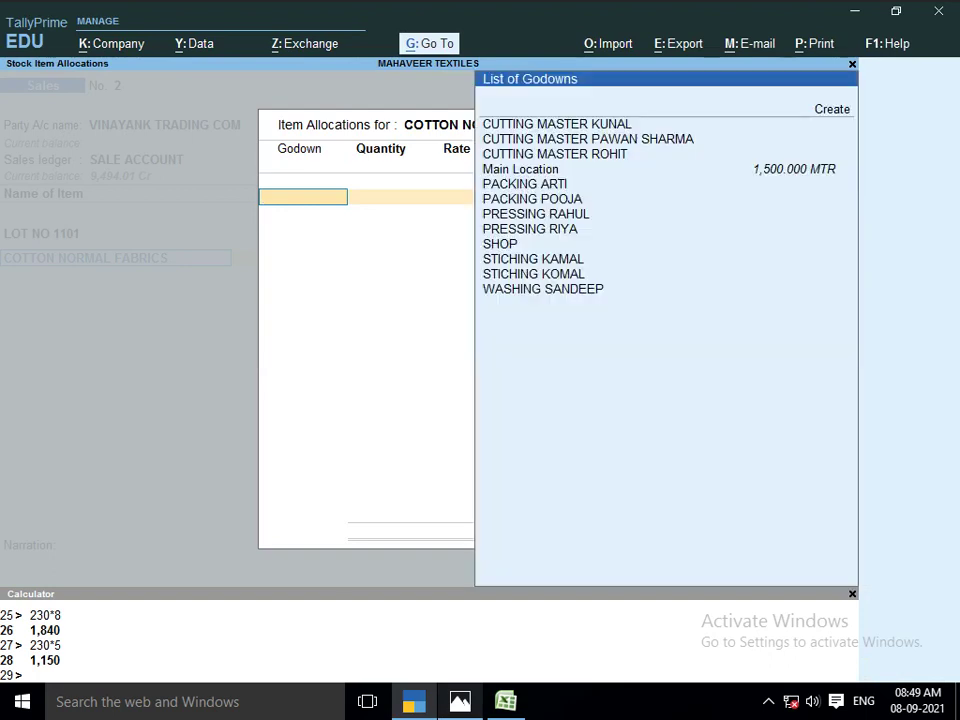
key("Down")
key("Down")
key("Down")
key("Down")
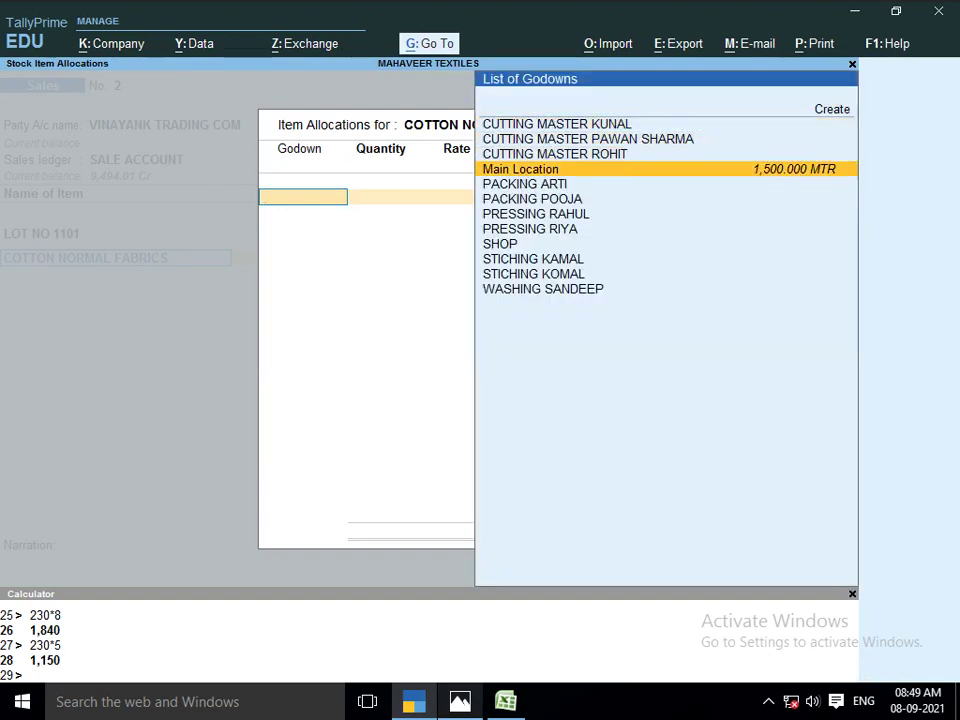
key("Return")
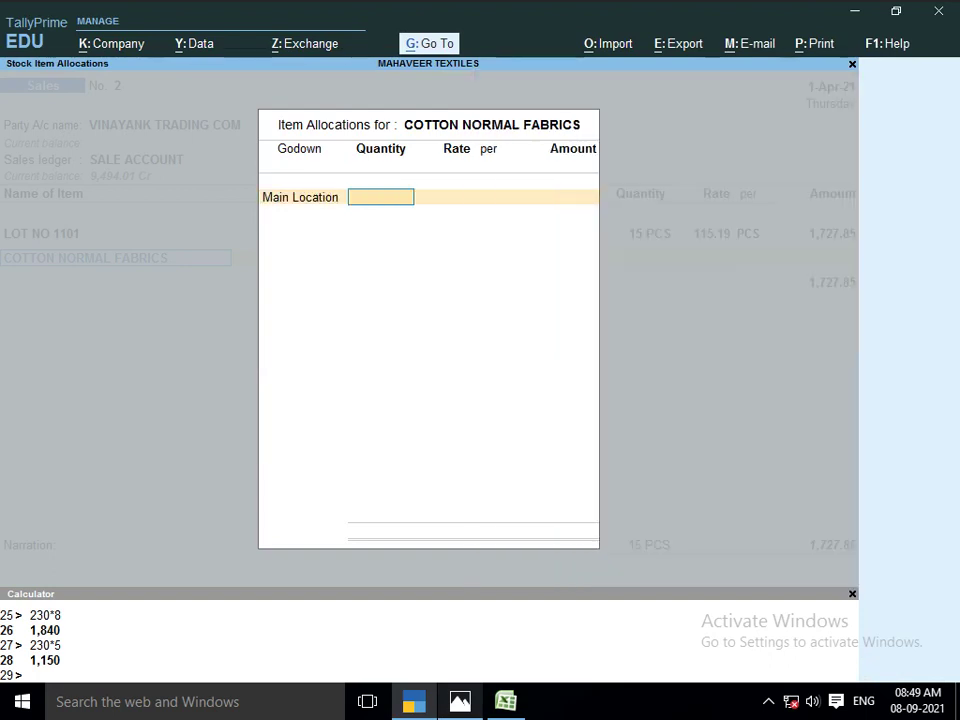
Enter 15 MTR at a rate of 25.00 (375.00) and close the allocation
key("alt+Tab")
key("alt+Tab")
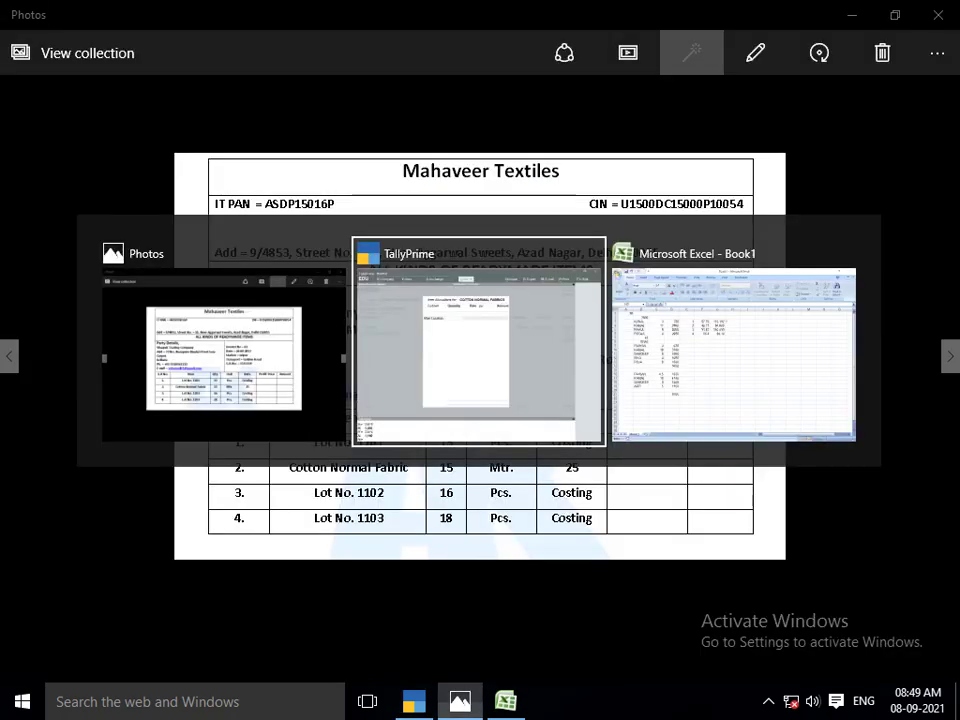
type("15")
key("Return")
key("alt+Tab")
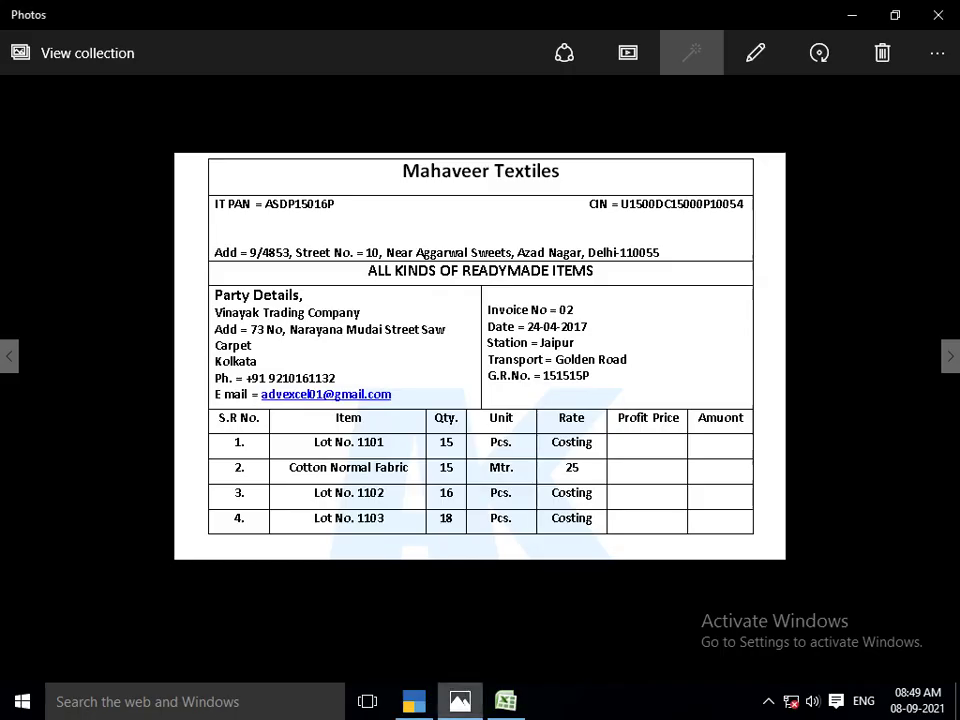
key("alt+Tab")
type("25")
key("Return")
key("Return")
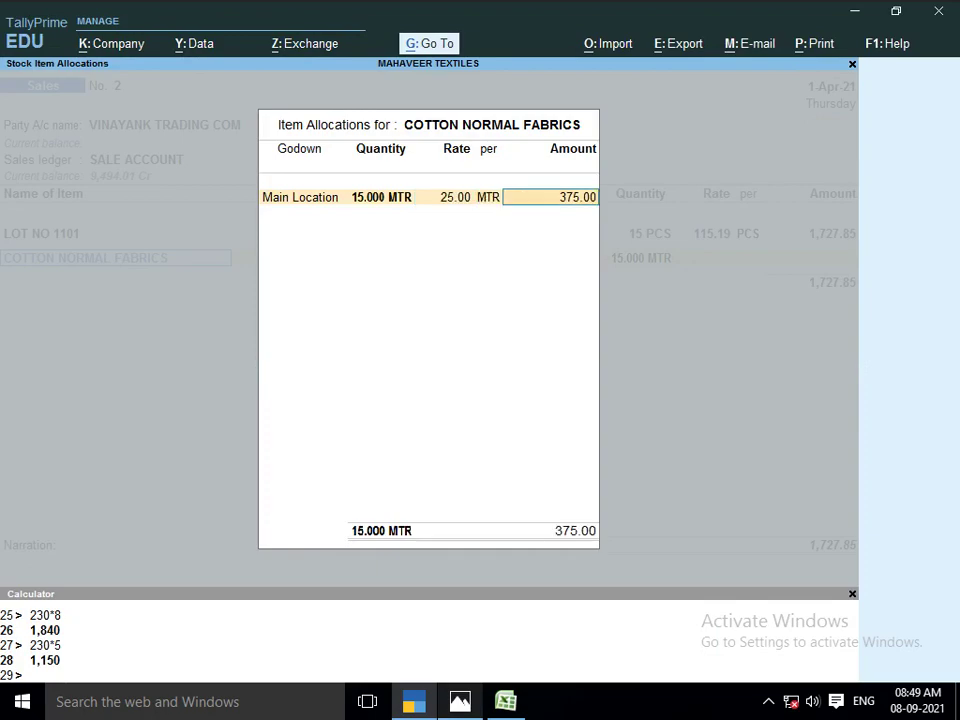
key("Return")
key("Return")
key("Return")
key("alt+Tab")
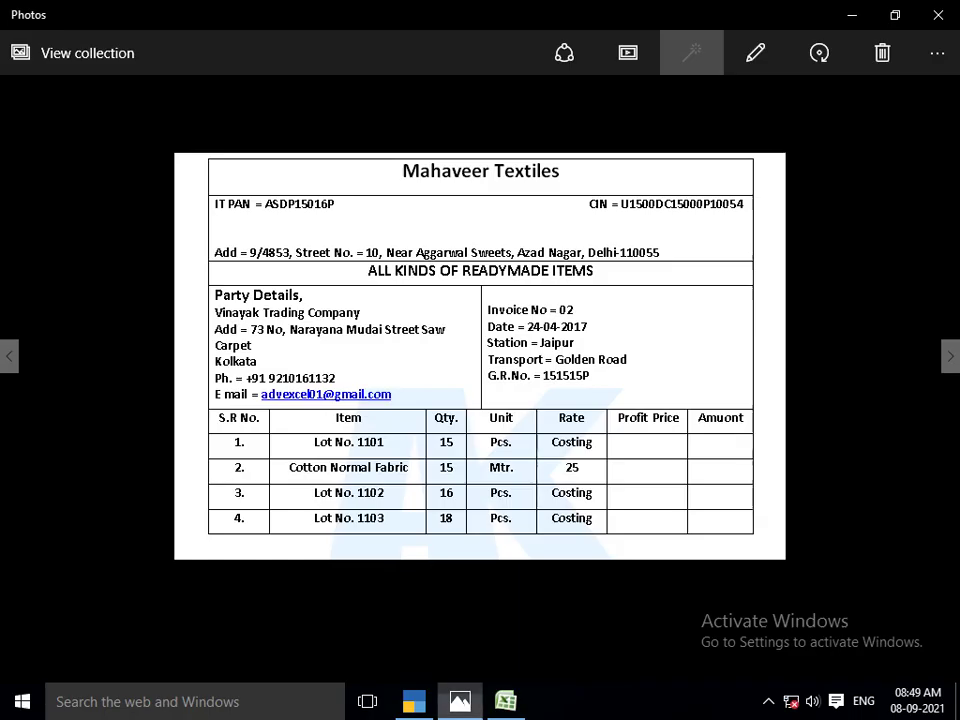
key("alt+Tab")
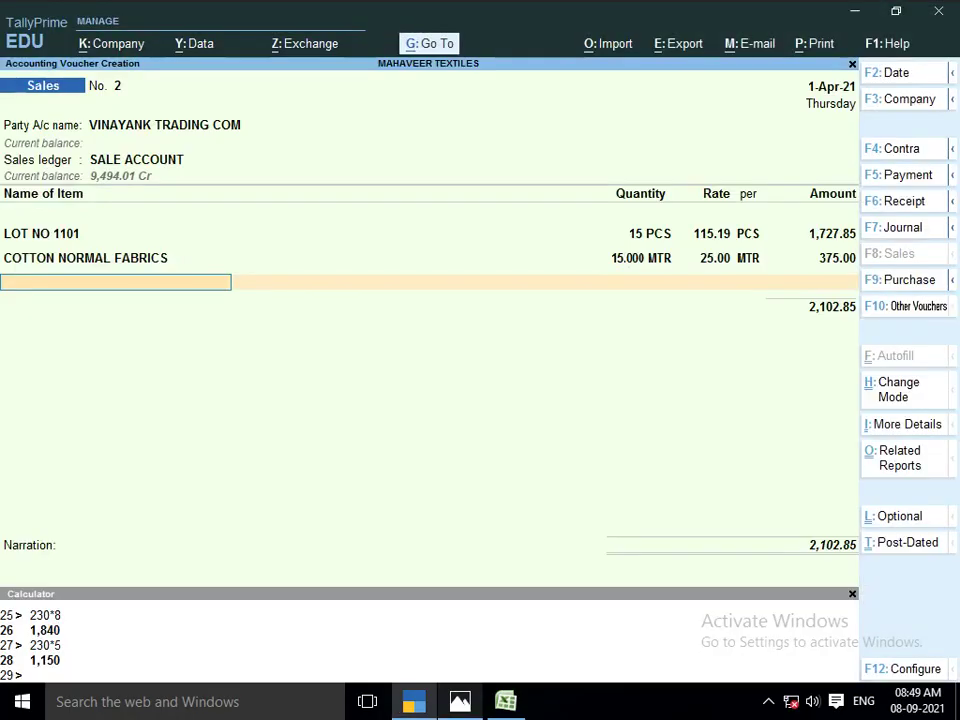
Add LOT NO 1102 from the SHOP godown, 16 PCS at the costed rate
type("LOT")
key("Down")
key("Return")
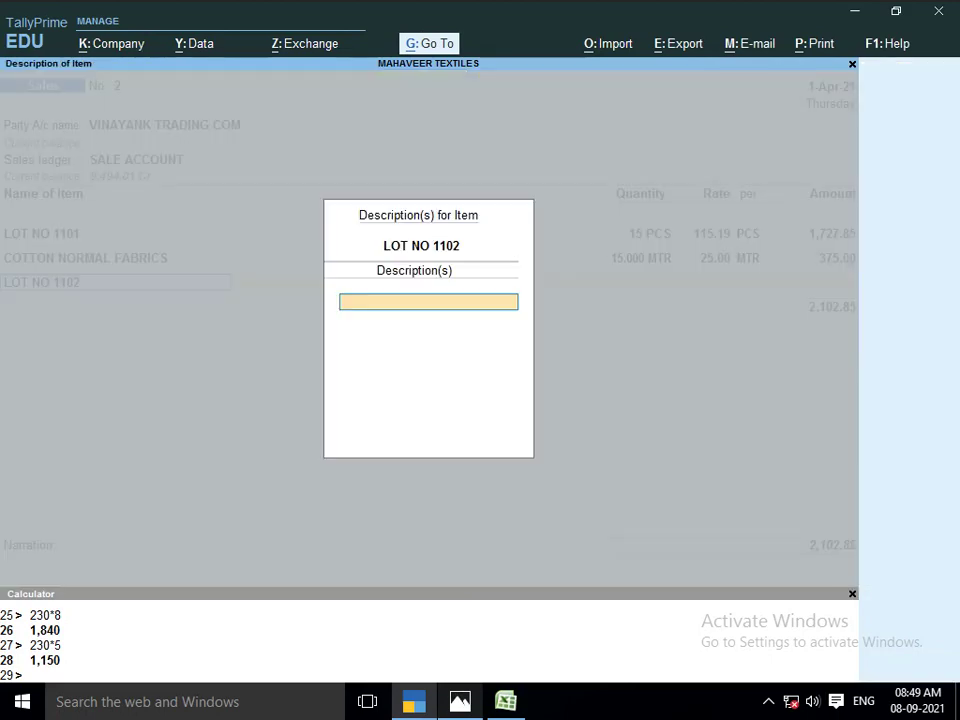
key("Return")
type("SHOP")
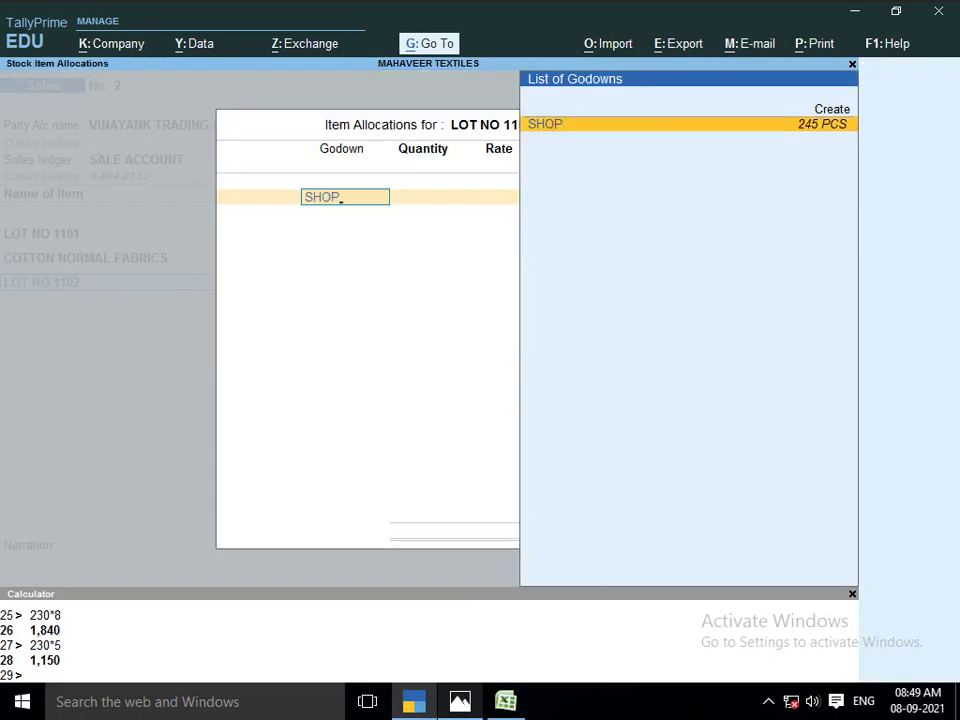
key("Return")
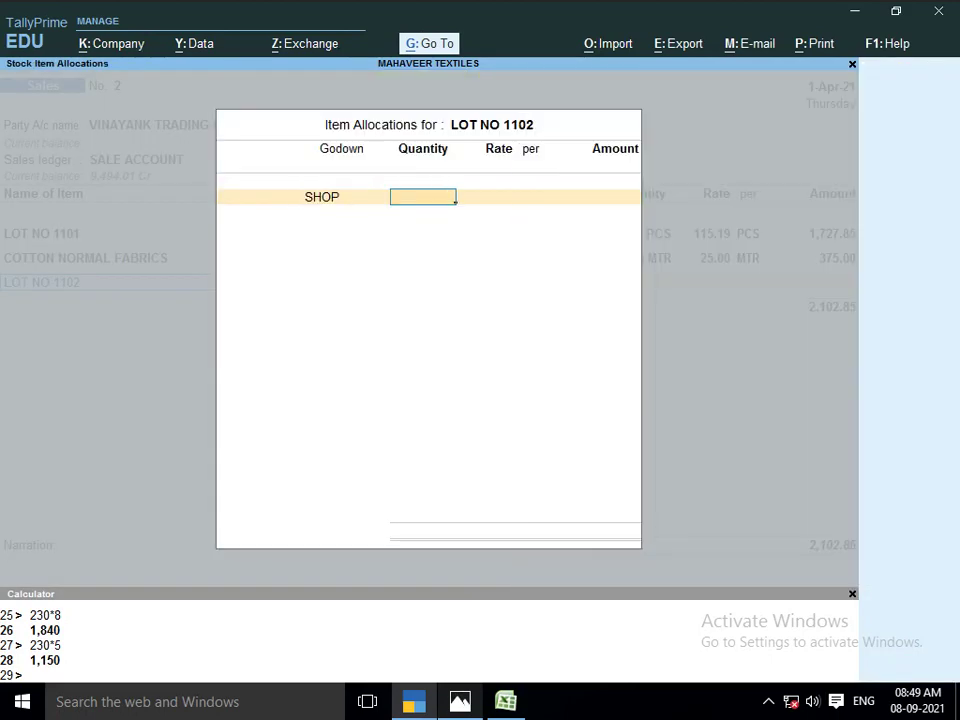
key("alt+Tab")
key("alt+Tab")
type("16")
key("Return")
key("Return")
key("Return")
key("Return")
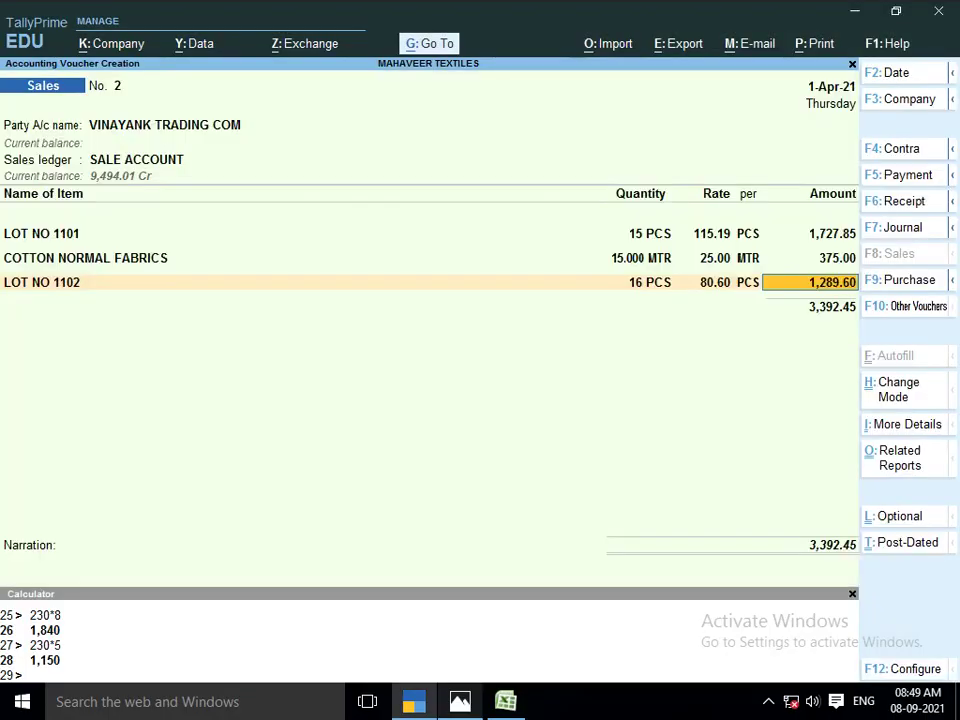
key("Return")
Add LOT NO 1103 from SHOP, 18 PCS at 155.49, and save the voucher totalling 6,191.27
key("alt+Tab")
key("alt+Tab")
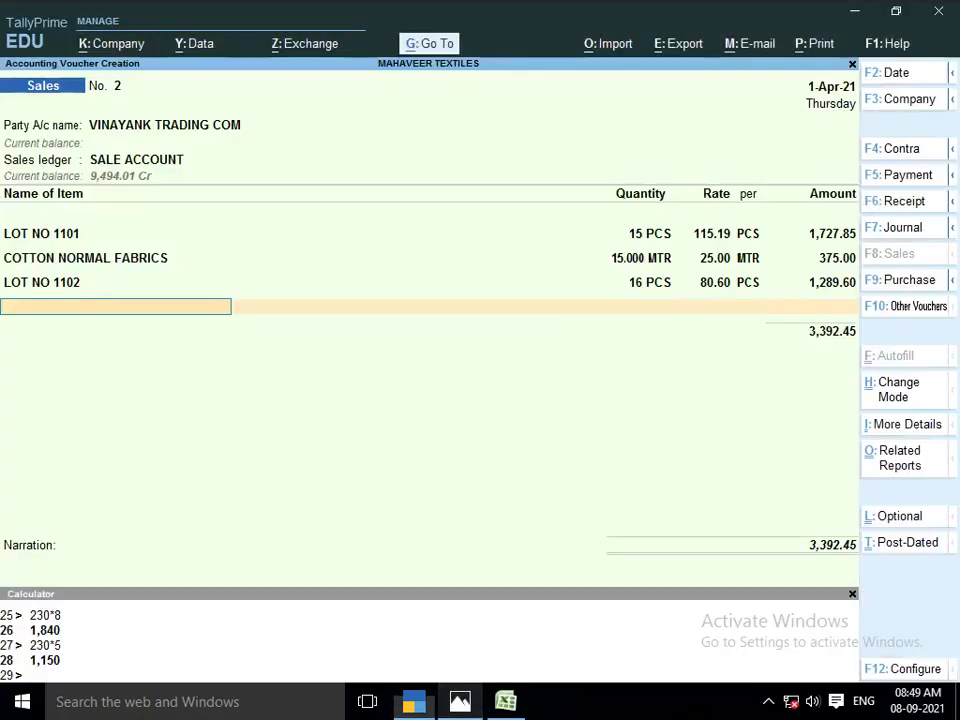
type("LOT")
key("Down")
key("Down")
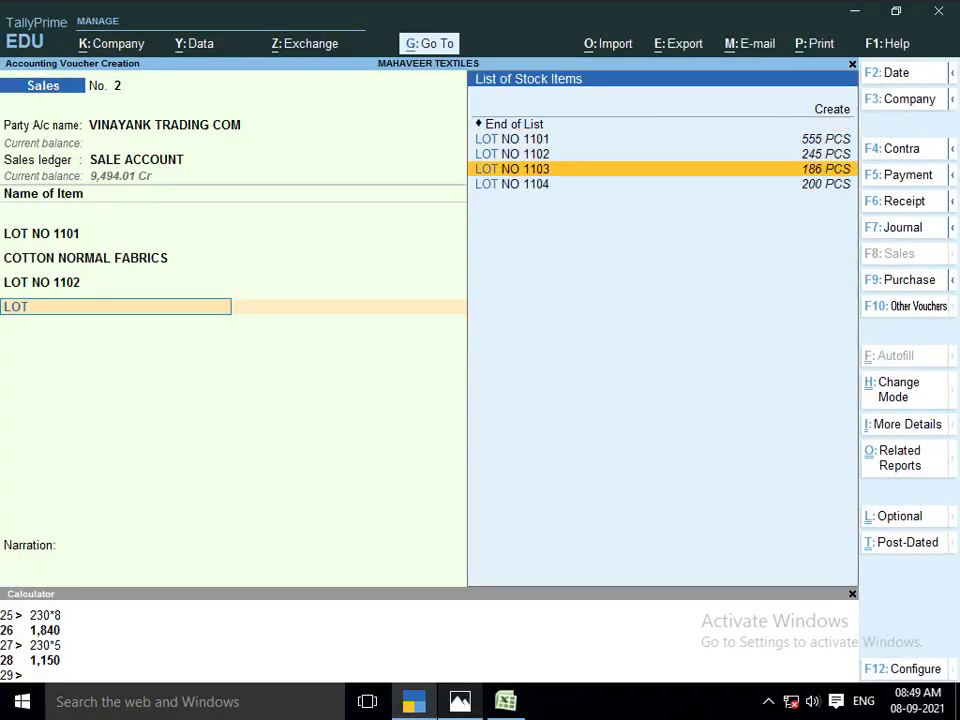
key("Return")
key("Return")
type("SH")
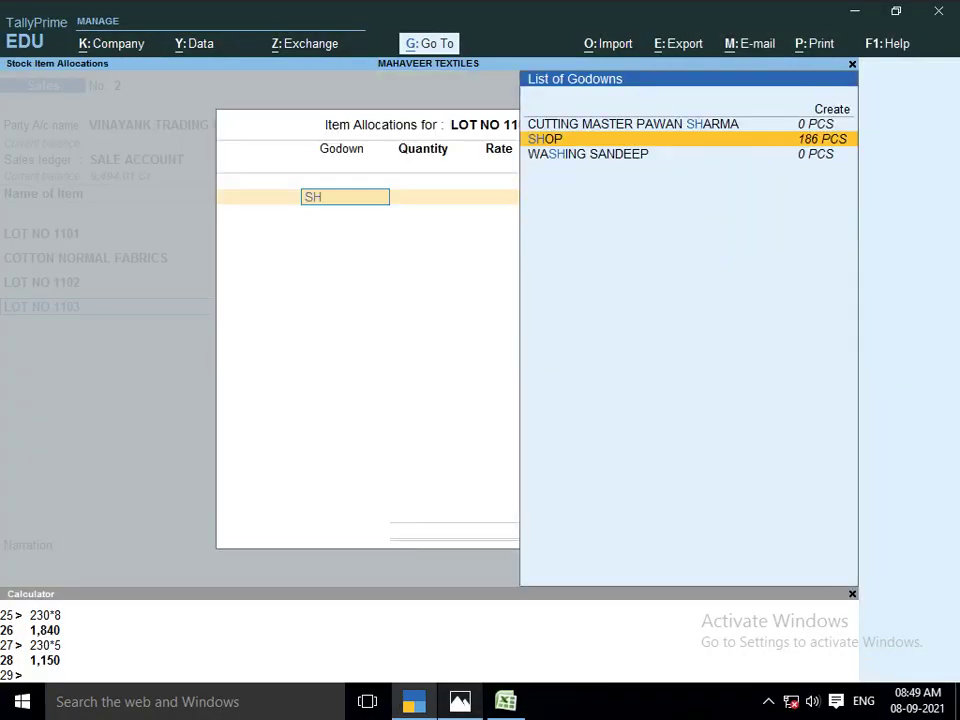
key("alt+Tab")
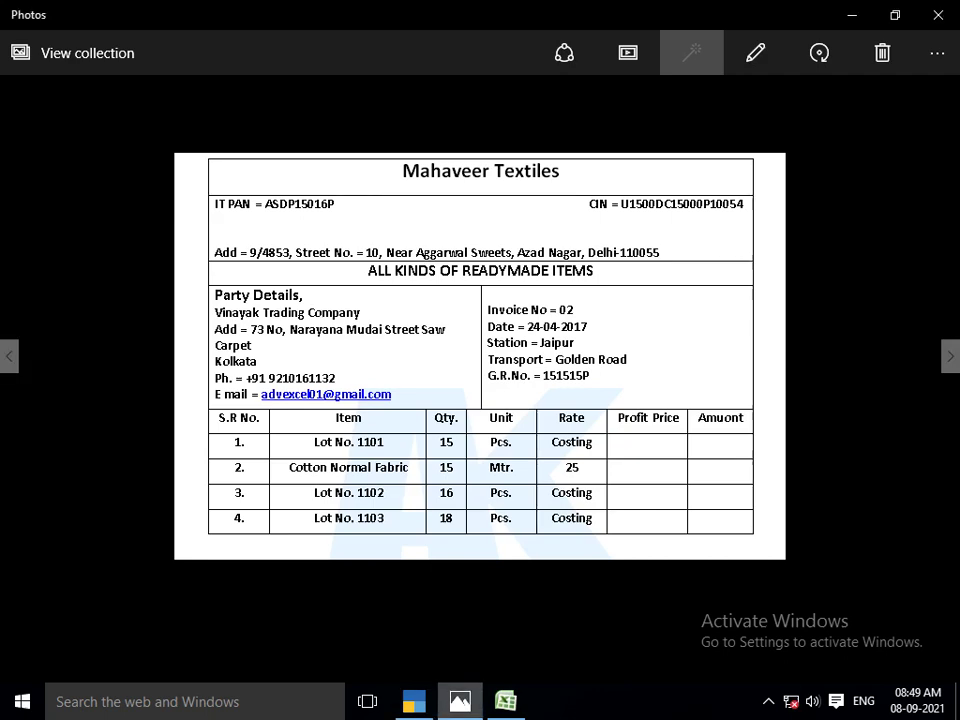
key("alt+Tab")
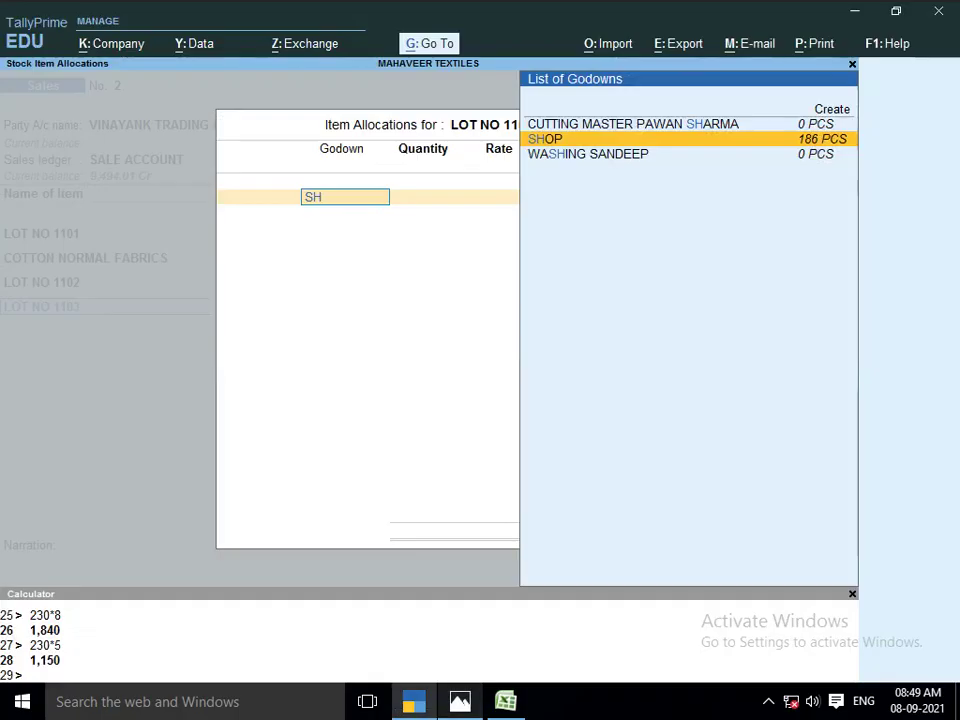
key("Return")
key("alt+Tab")
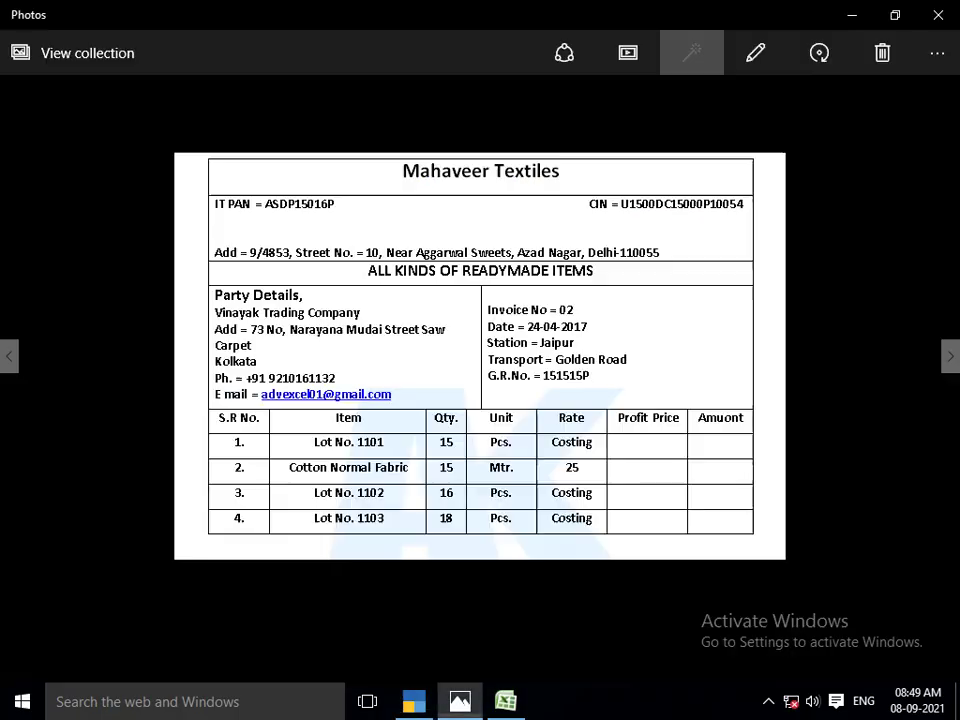
key("alt+Tab")
type("1")
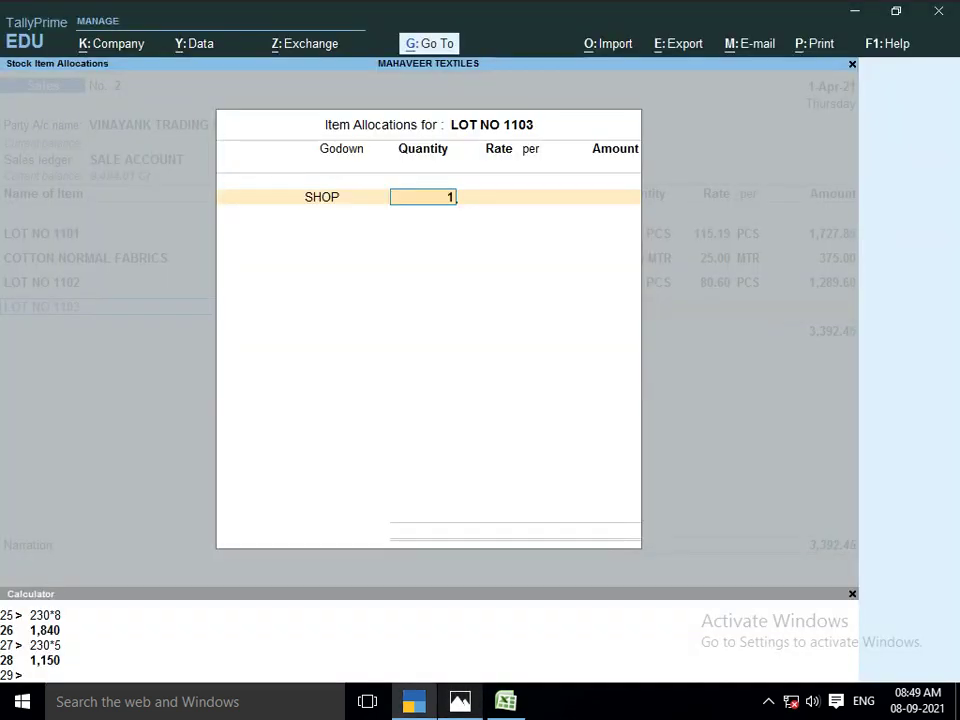
type("8")
key("Return")
key("Return")
key("Return")
key("Return")
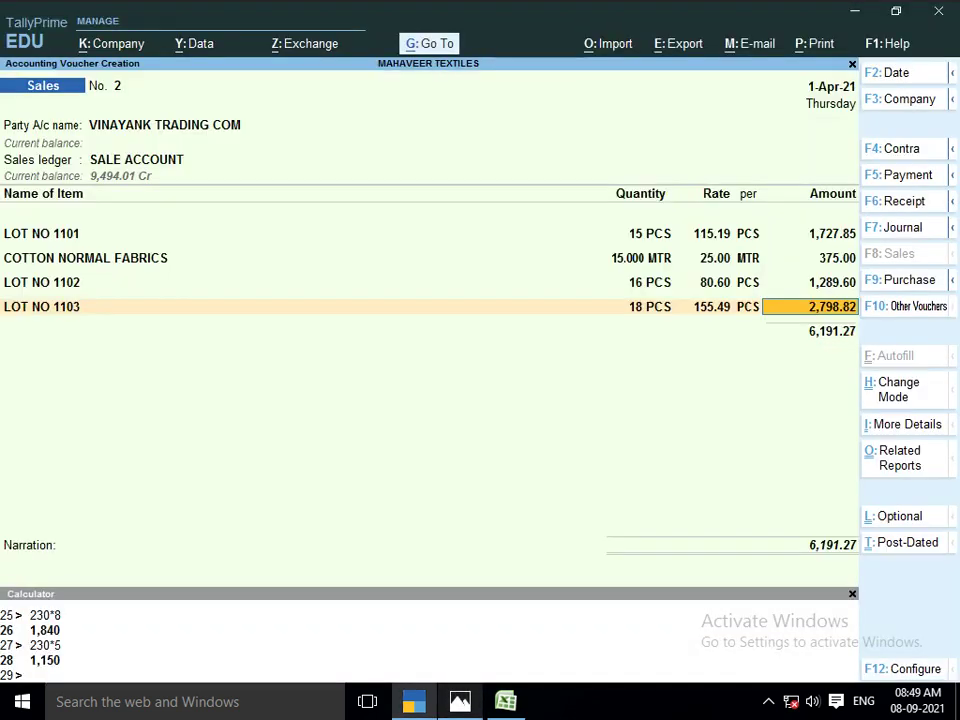
key("Return")
key("Return")
key("Return")
key("Return")
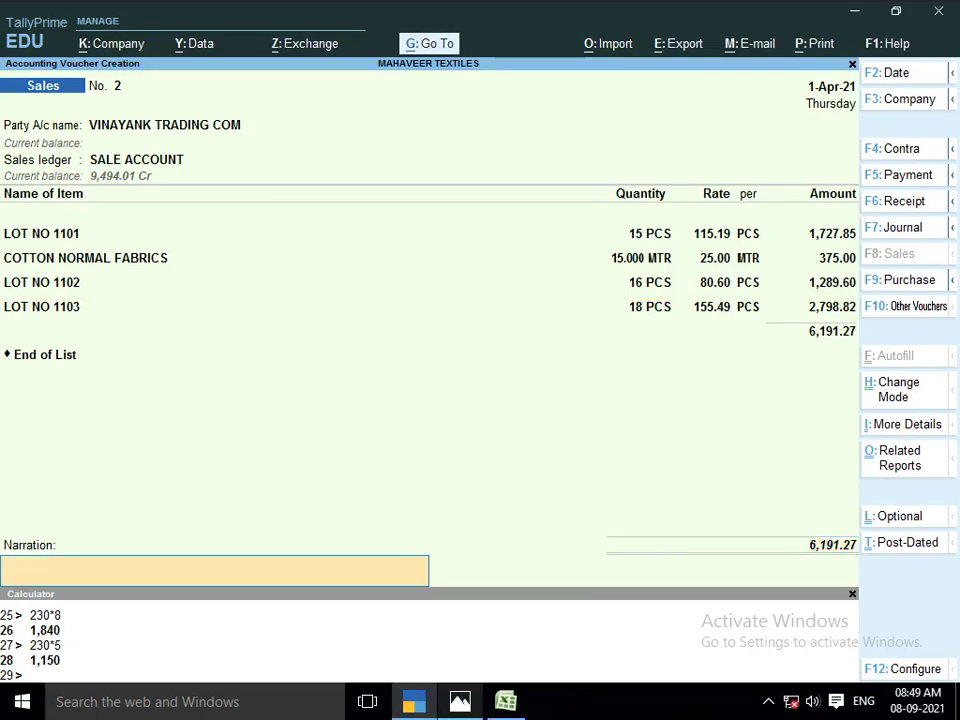
key("Return")
key("alt+Tab")
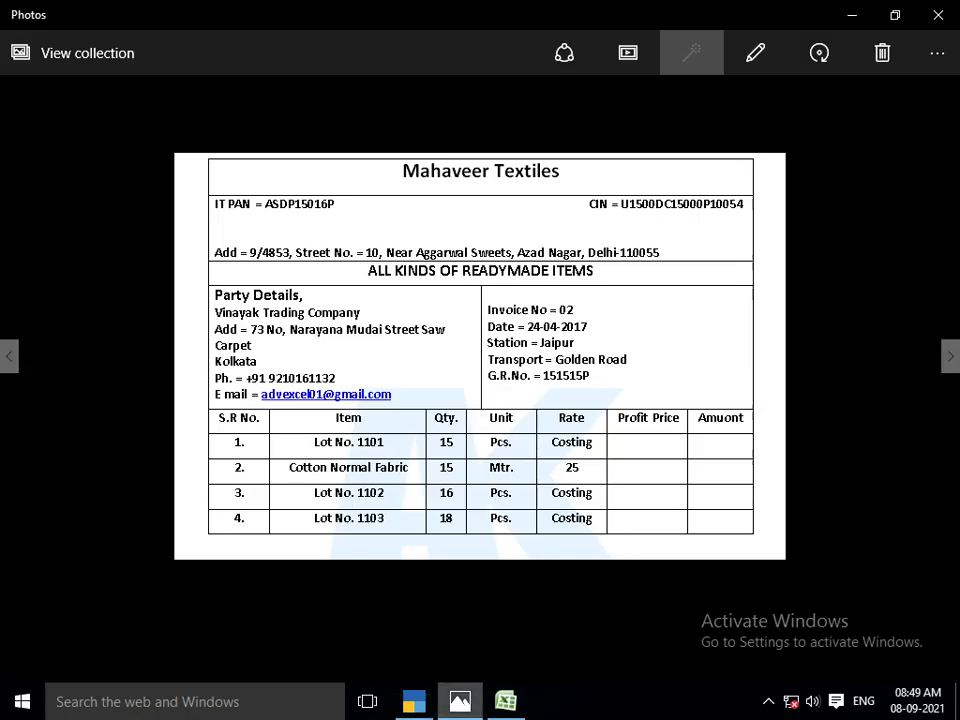
View the Cash Book, Bank Book and Exercise Related Questions images, then return to blank voucher No. 3
key("Right")
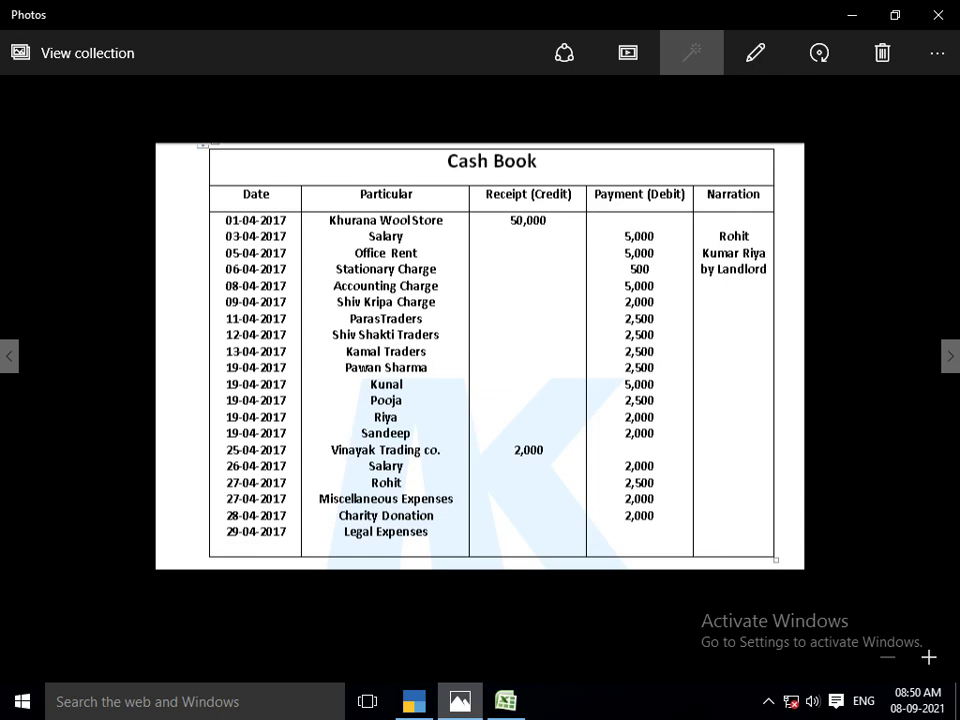
key("Right")
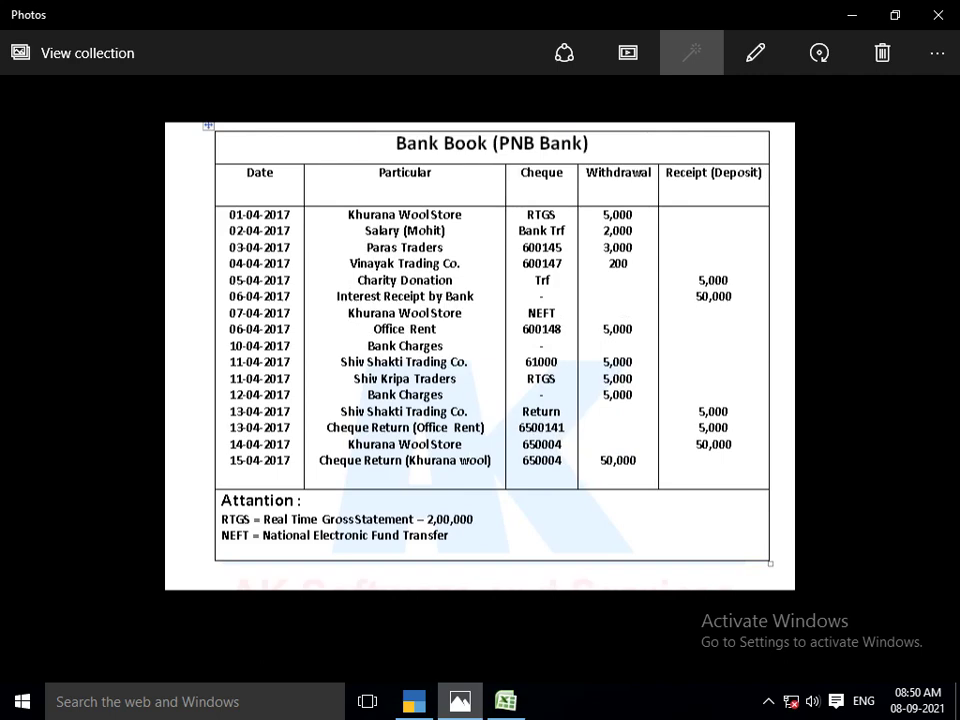
key("Right")
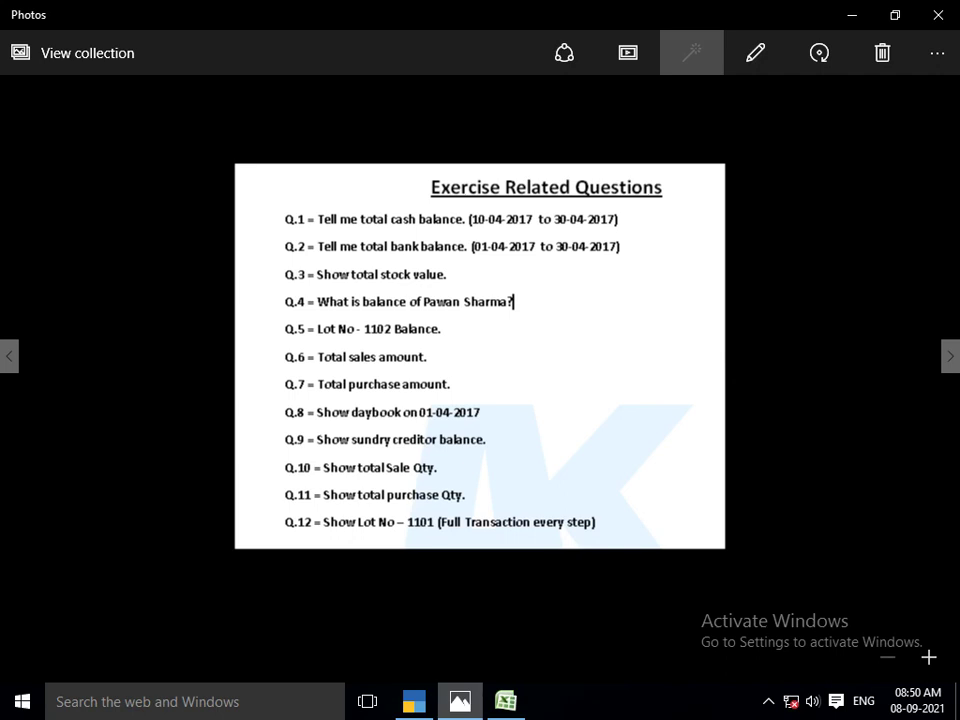
key("alt+Tab")
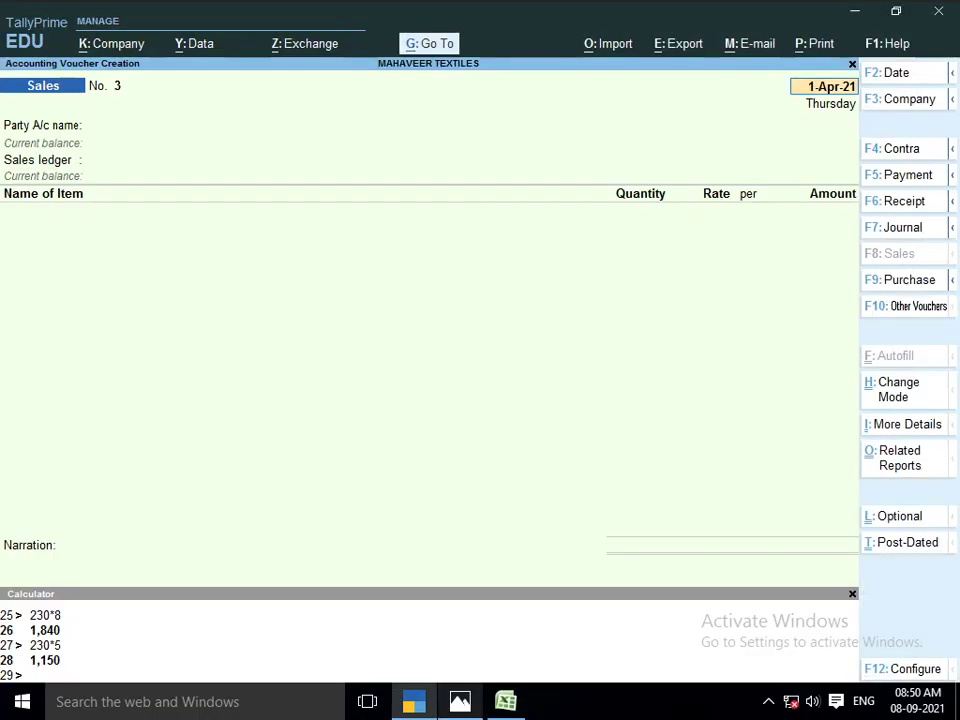
Open the Ledger Vouchers report for the CASH ledger and compare it with the exercise questions
key("alt+g")
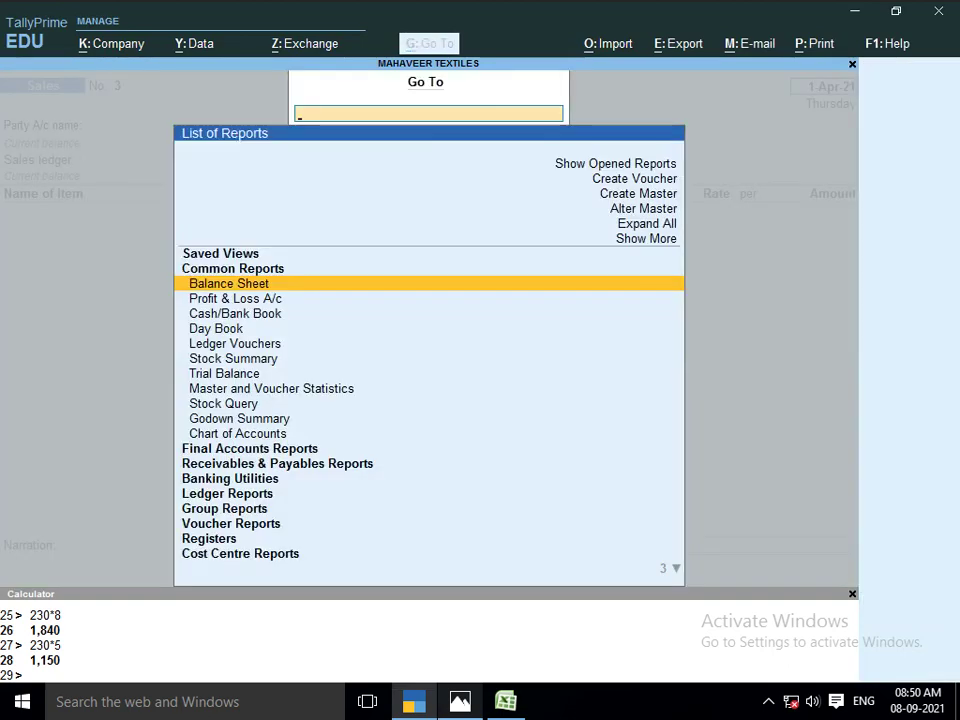
key("Down")
key("Down")
key("Down")
key("Down")
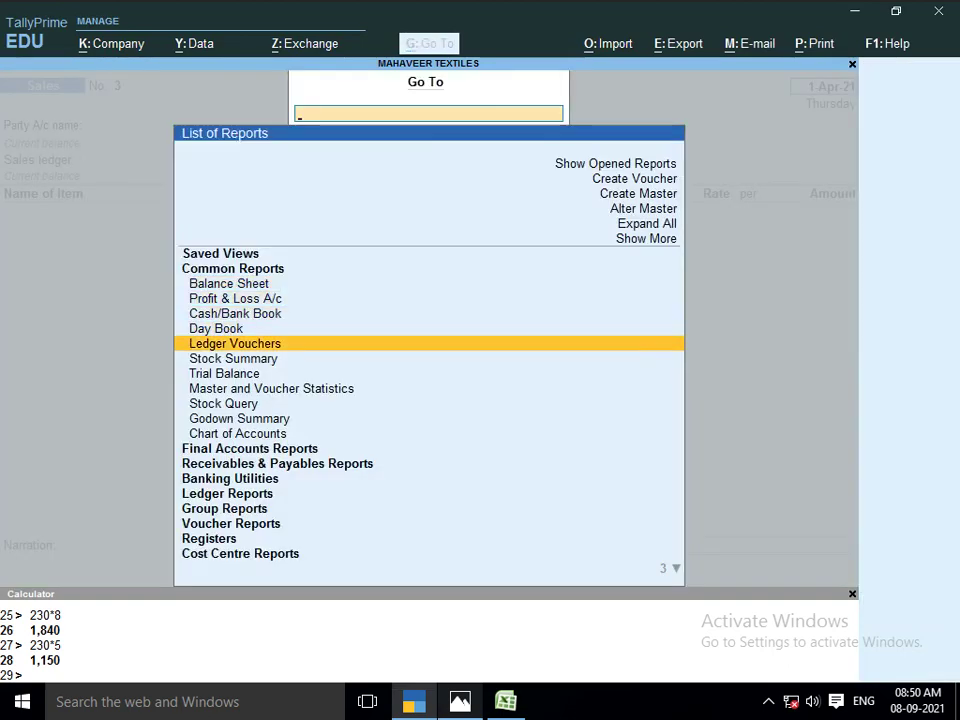
key("Return")
type("CASH")
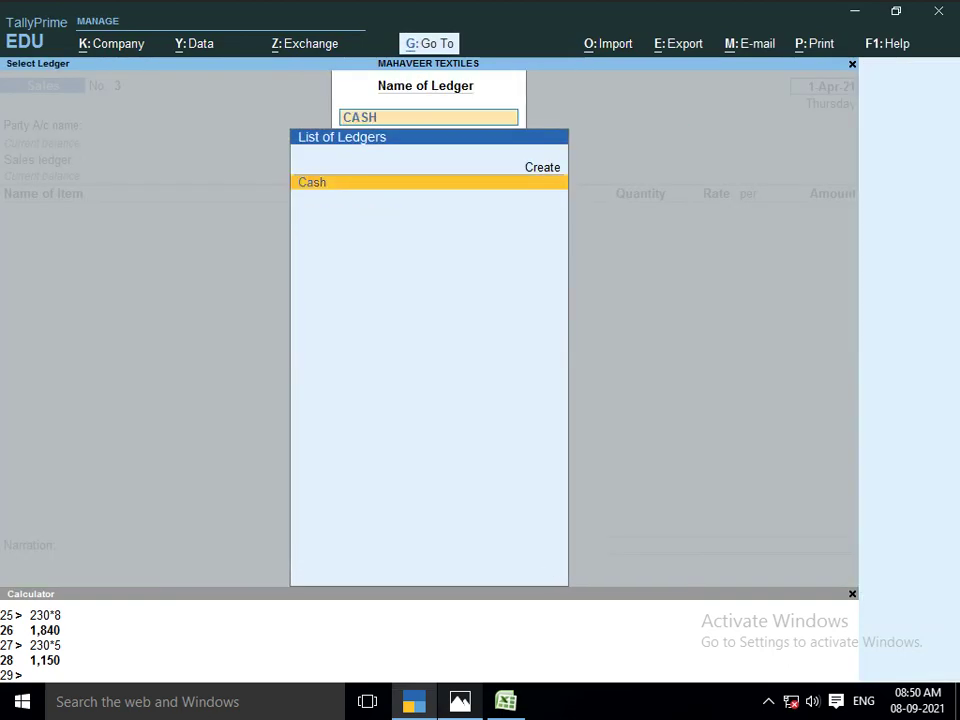
key("Return")
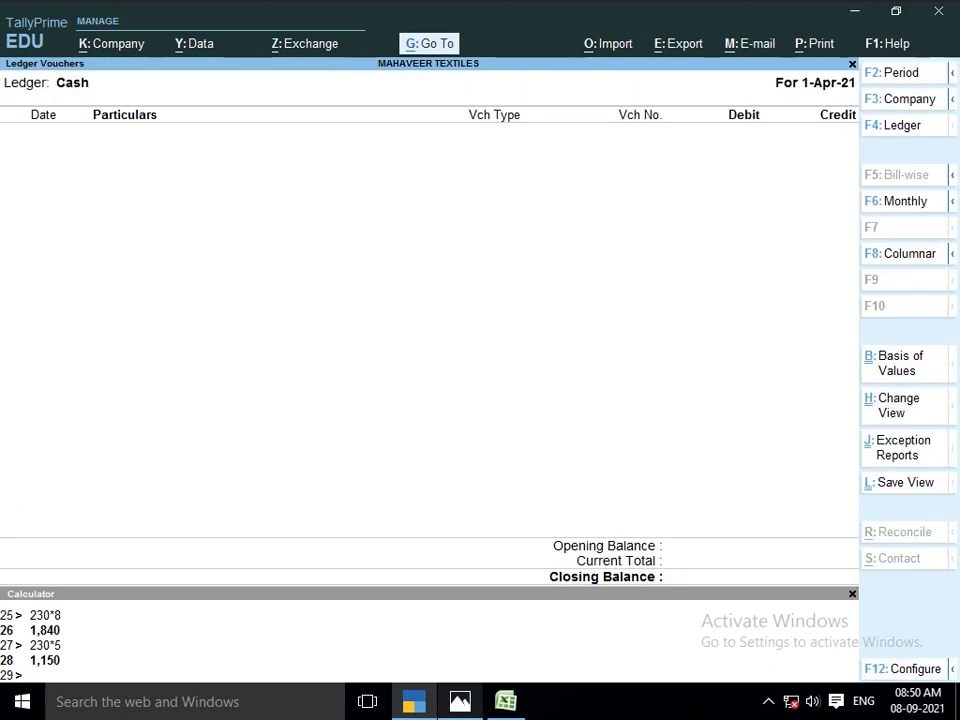
key("alt+Tab")
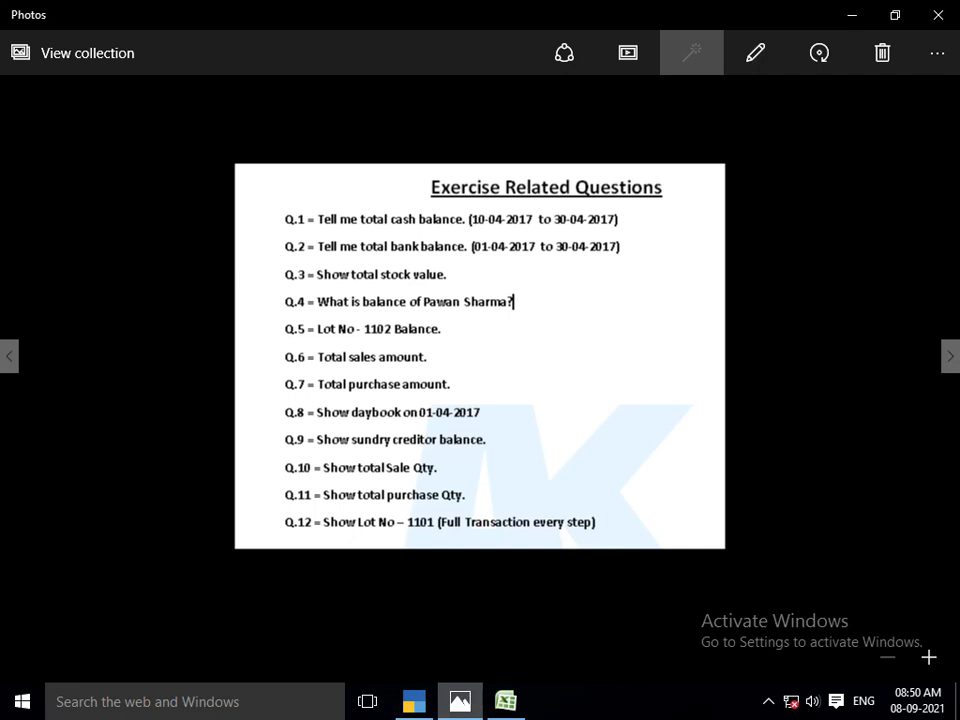
key("alt+Tab")
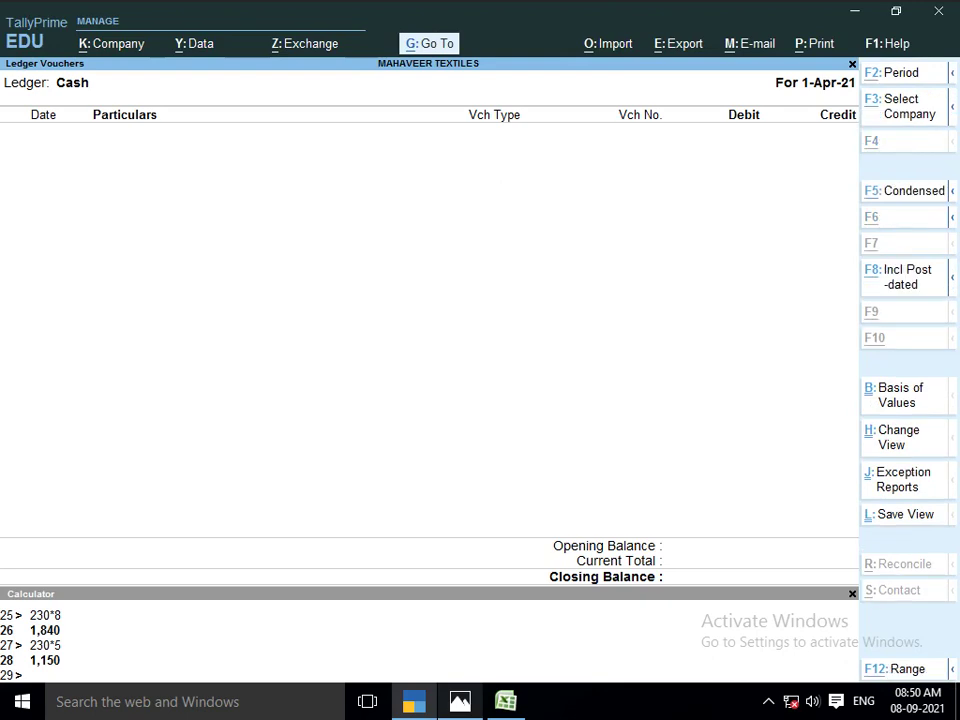
View the Stock Summary item-wise, then go back to the Cash ledger report
key("alt+g")
key("Down")
key("Down")
key("Down")
key("Down")
key("Down")
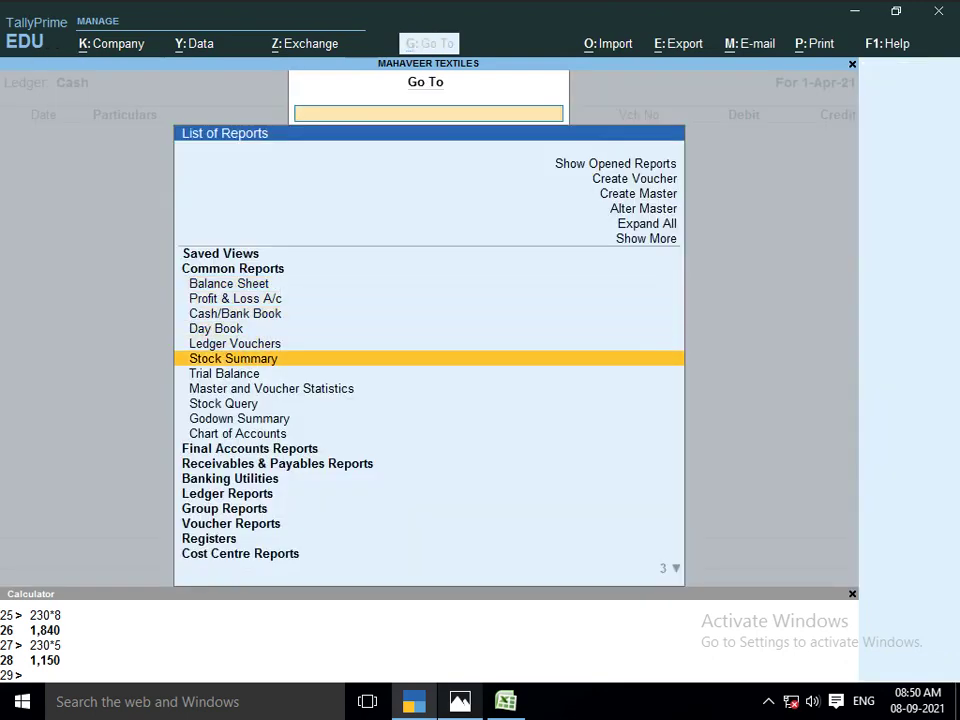
key("Return")
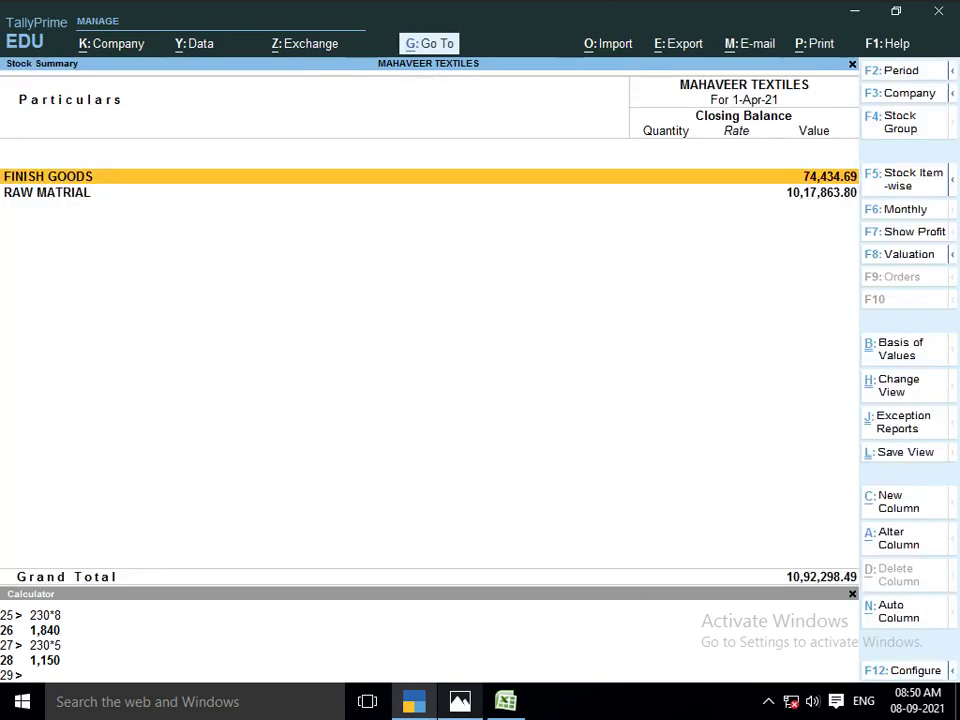
key("F5")
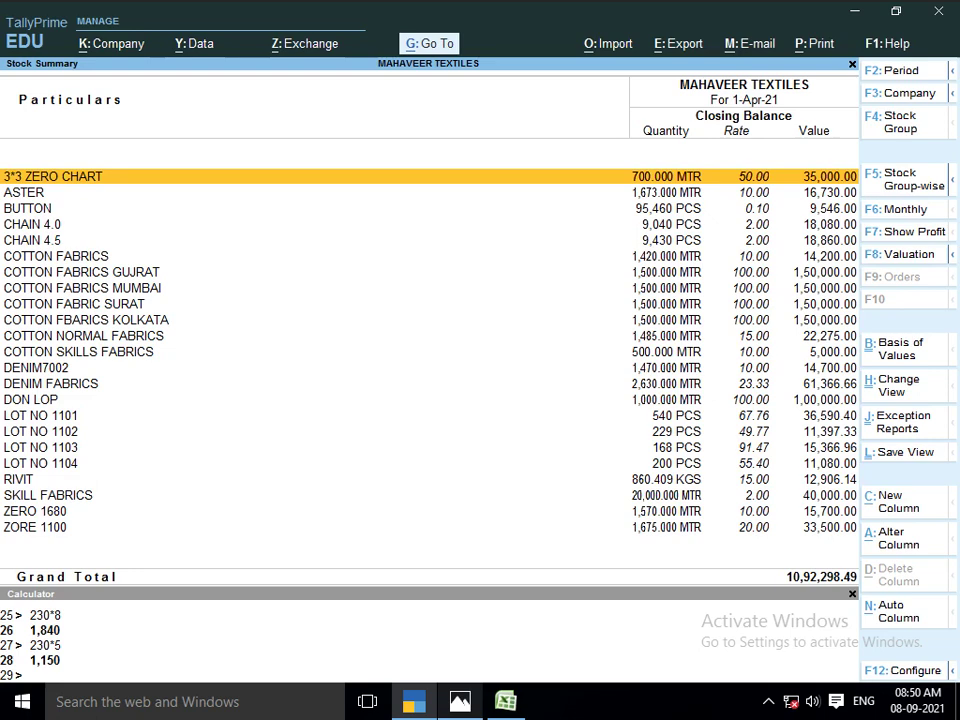
key("Escape")
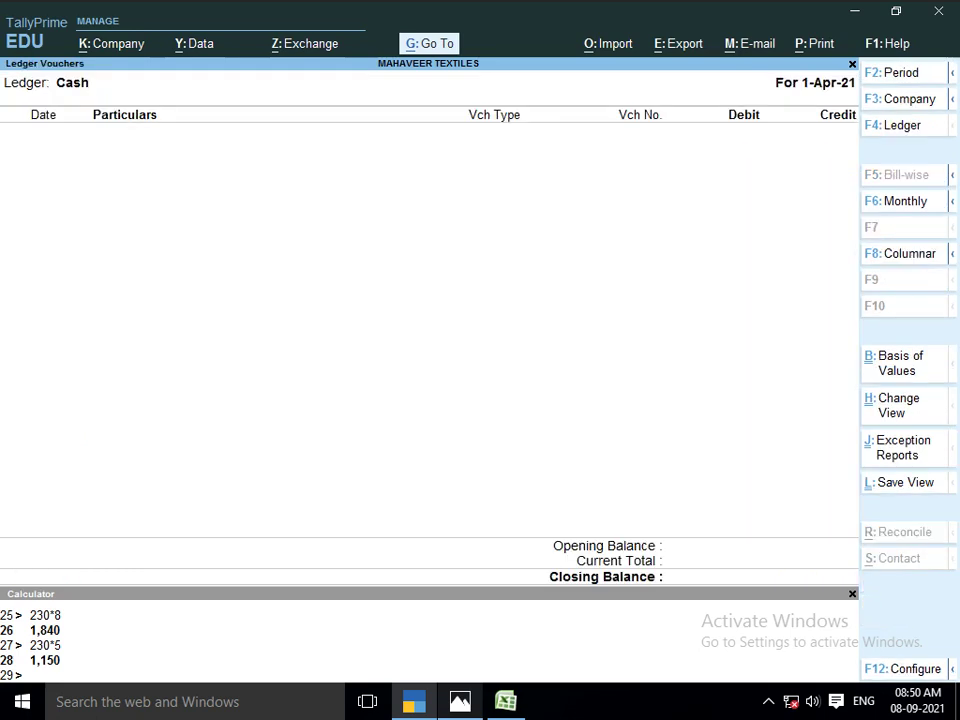
key("alt+Tab")
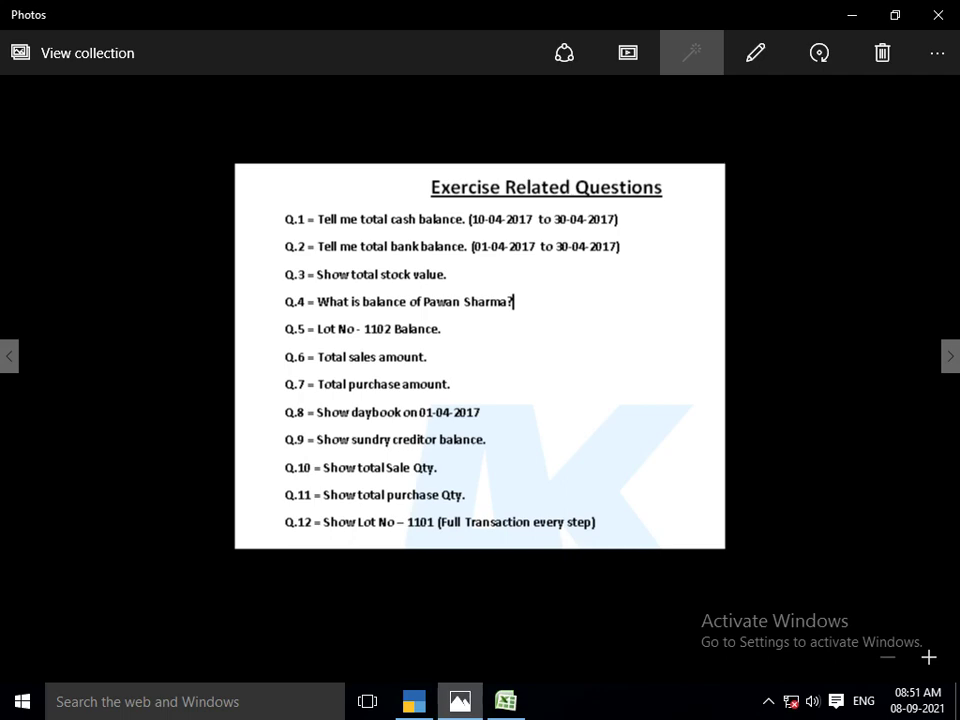
key("alt+Tab")
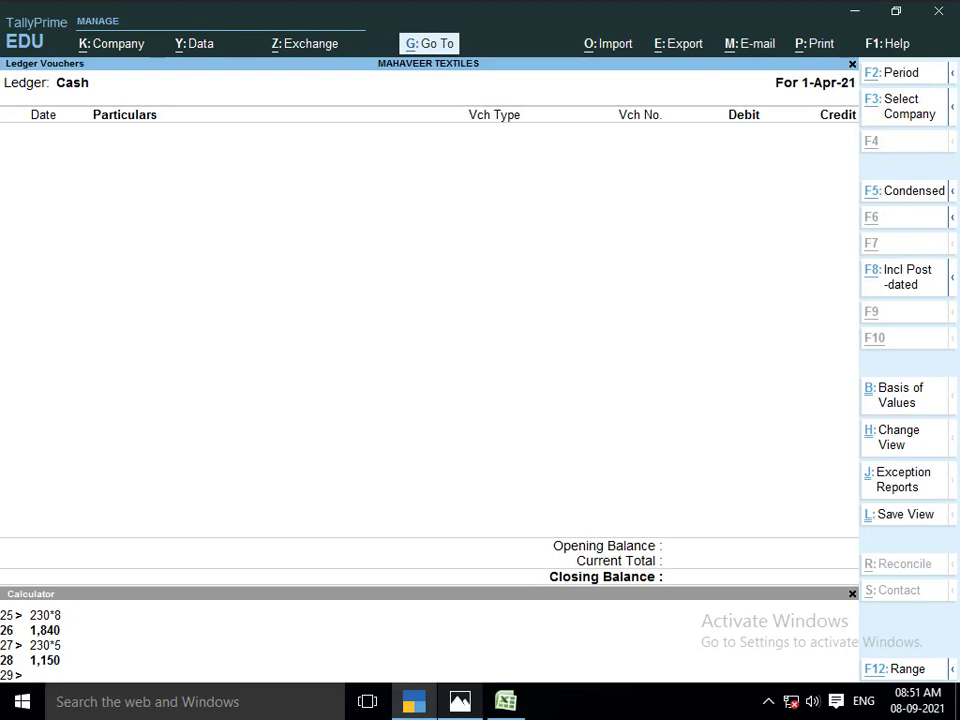
Run a Stock Query on LOT NO 1102 (229 PCS) and inspect its VINAYANK TRADING COM sales voucher
key("alt+g")
type("STO")
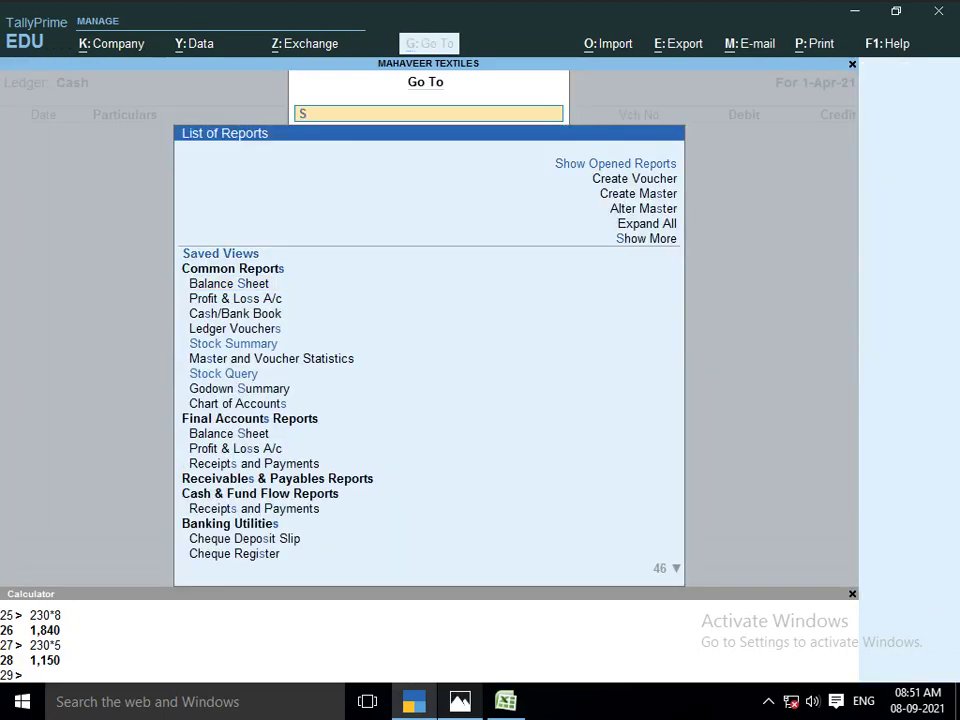
key("Down")
key("Down")
key("Down")
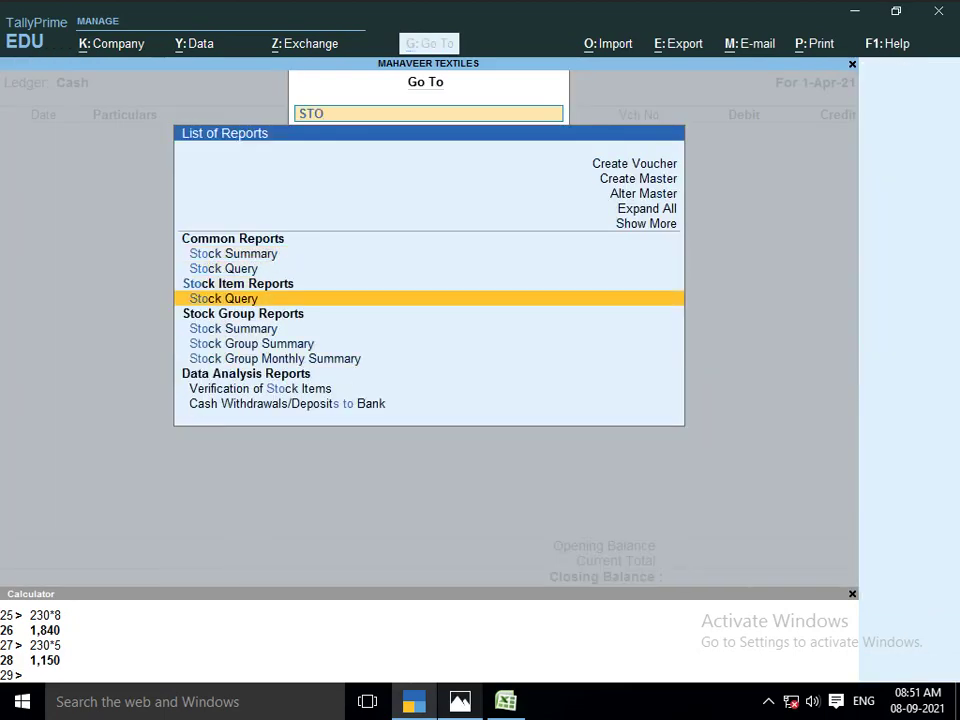
key("Return")
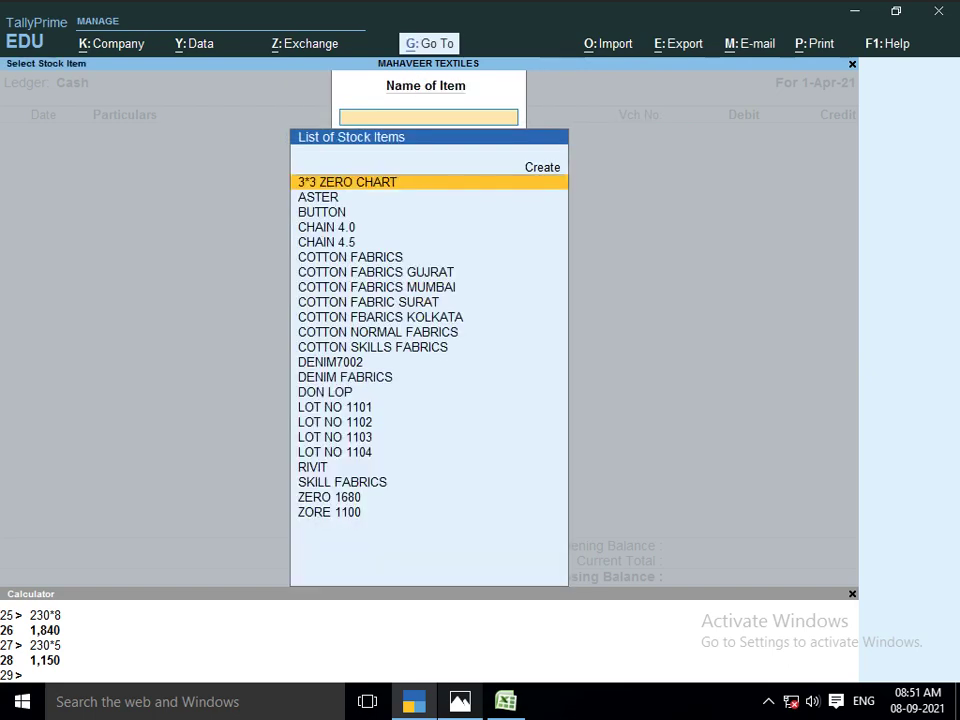
type("LOT")
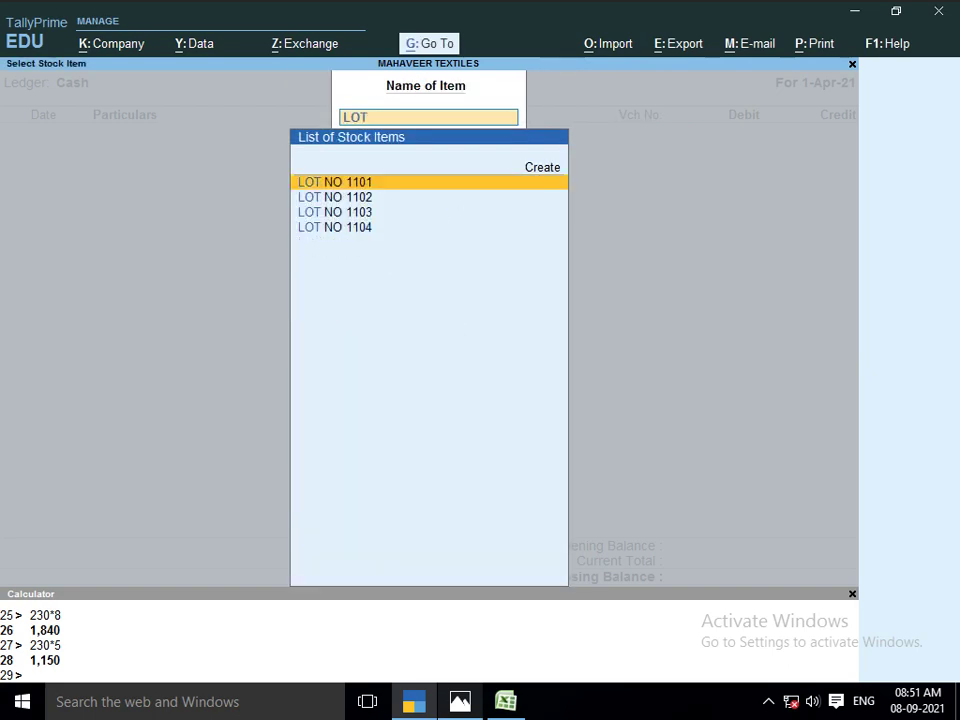
key("Down")
key("Return")
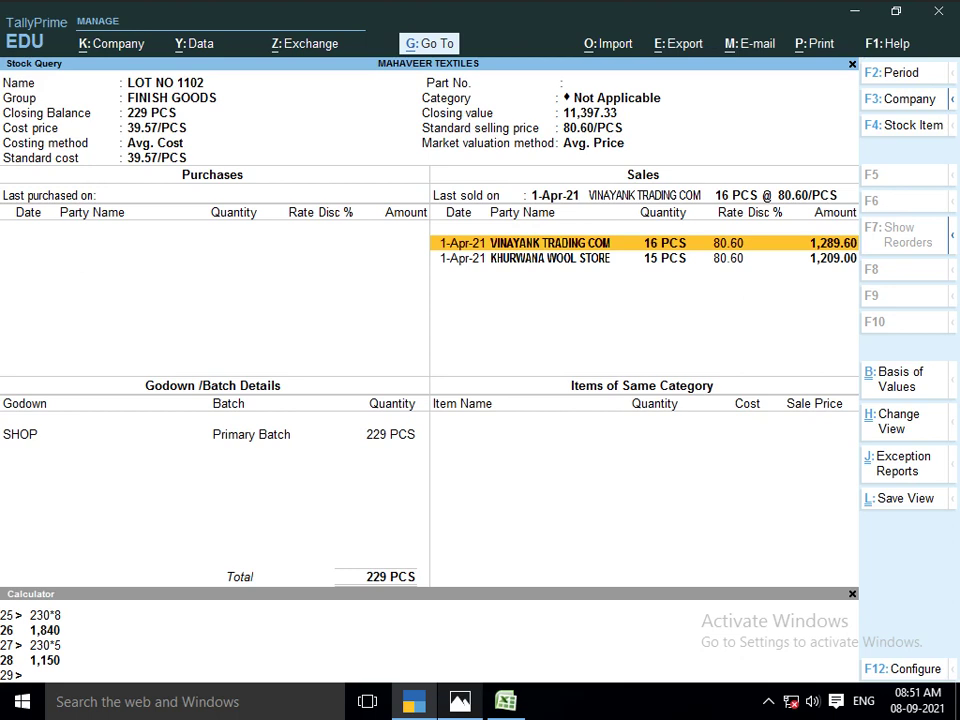
key("Return")
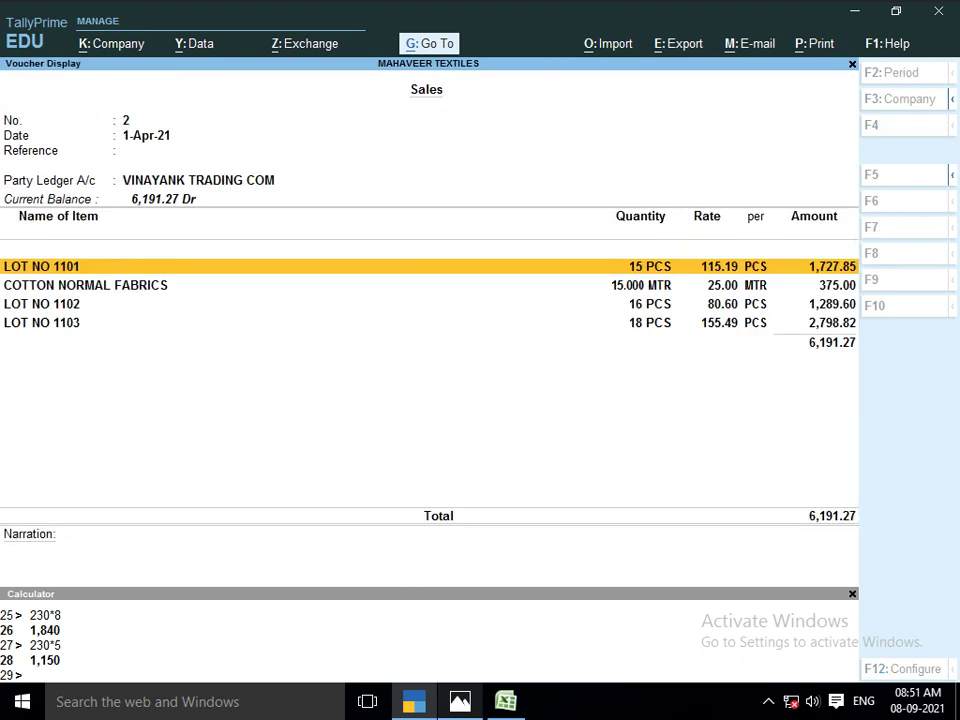
key("Escape")
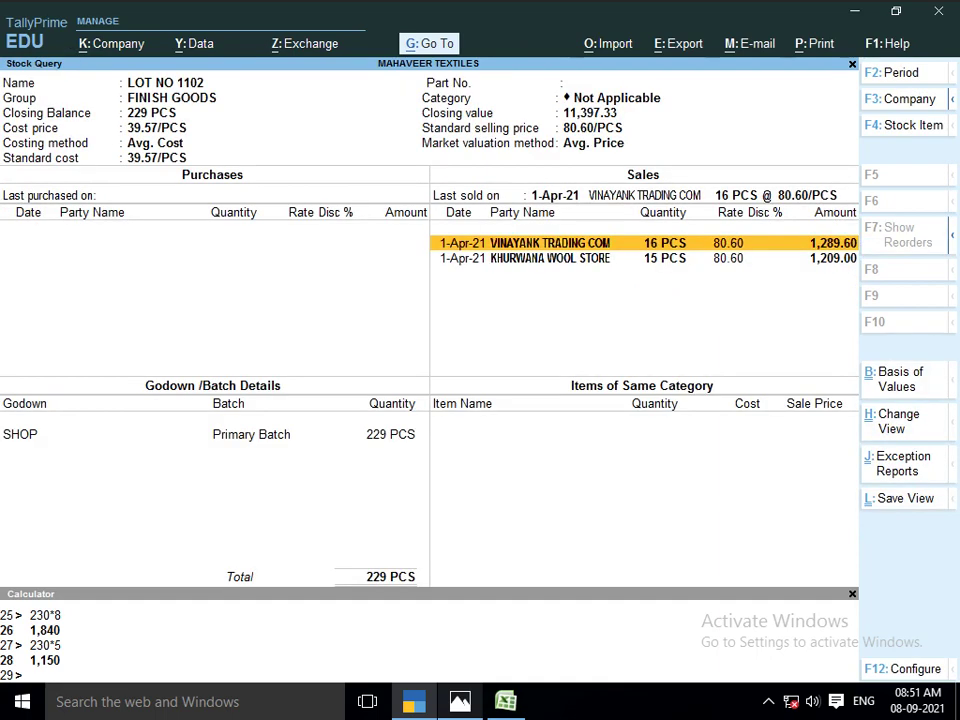
key("Escape")
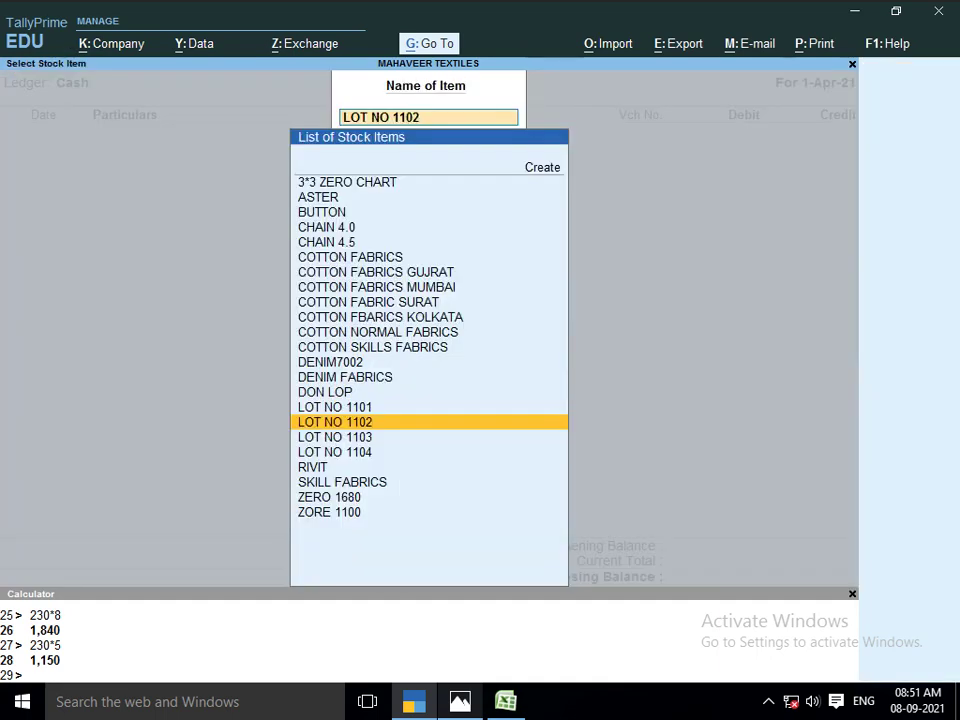
key("alt+Tab")
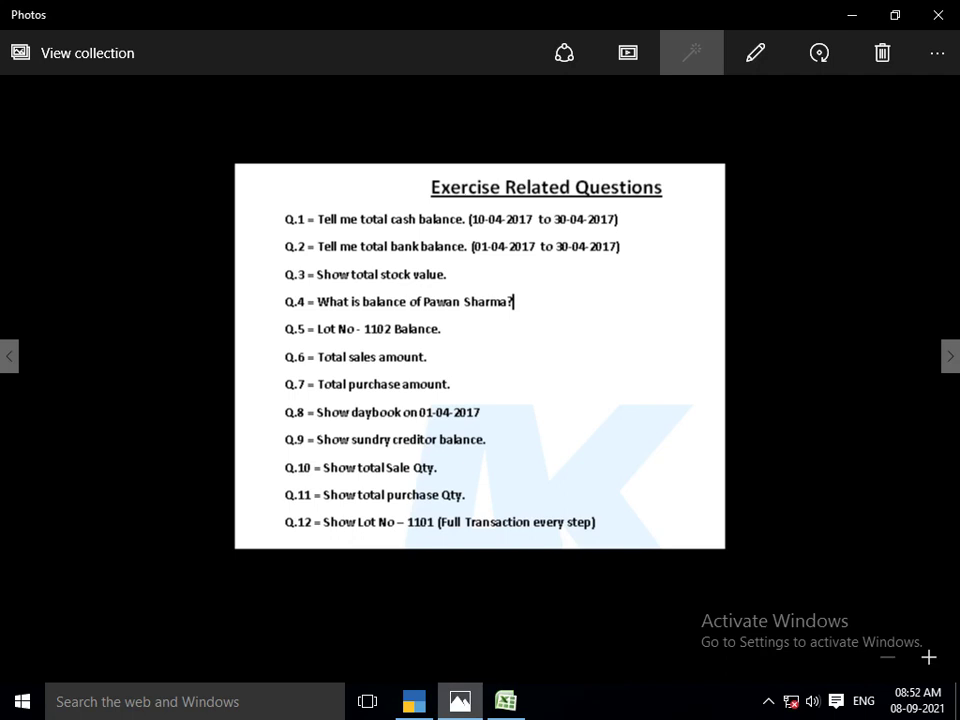
Advance the Photos reference images from the exercise questions to the Shortcut Key list
key("alt+Tab")
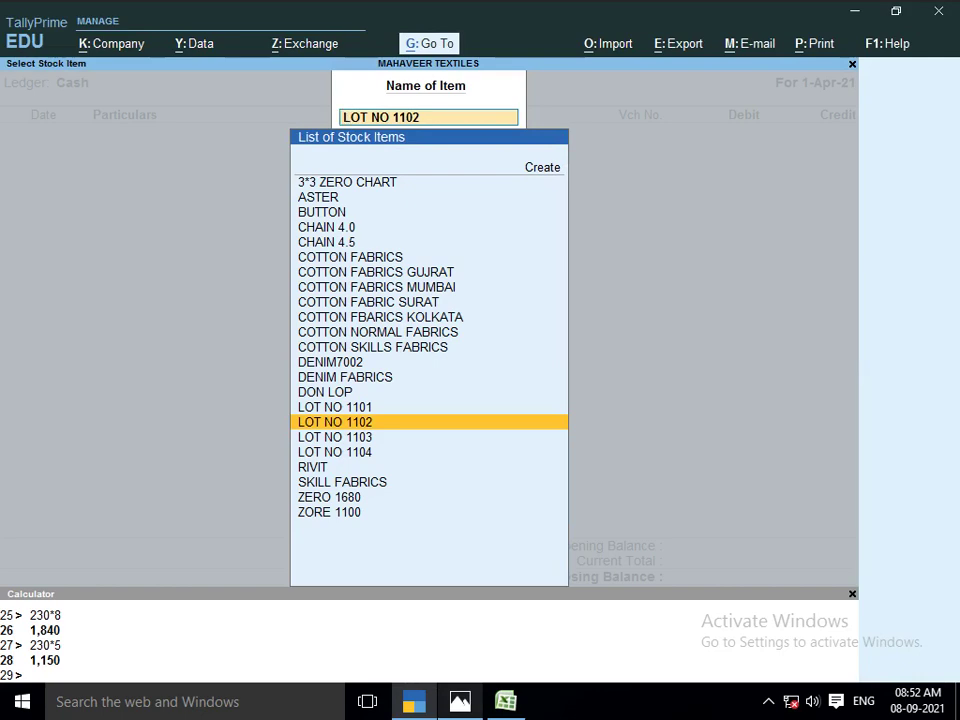
key("alt+Tab")
key("Right")
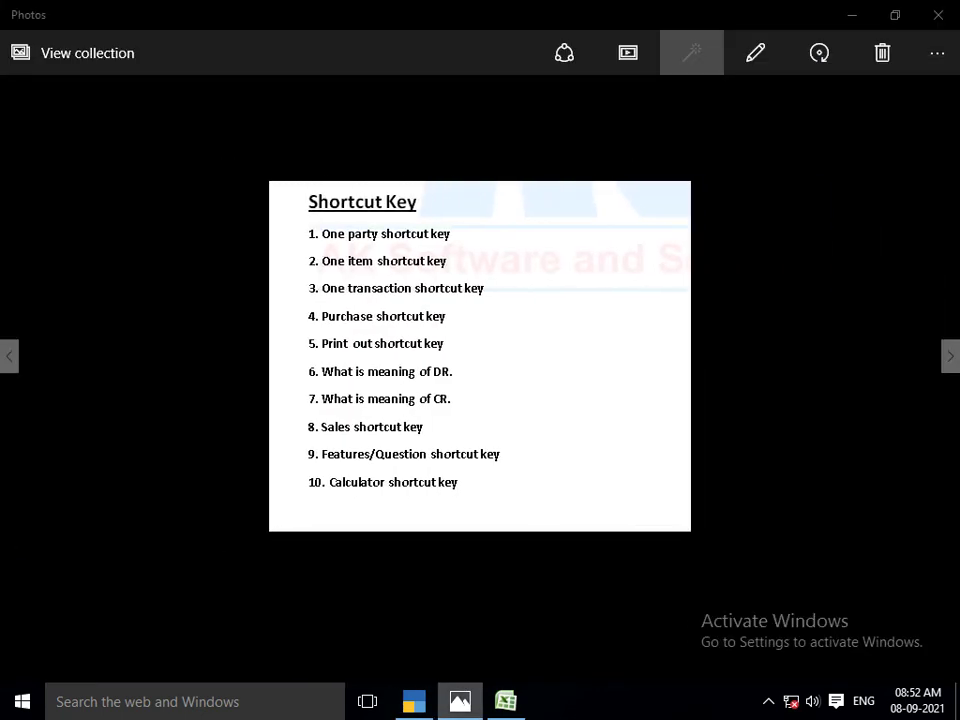
key("alt+Tab")
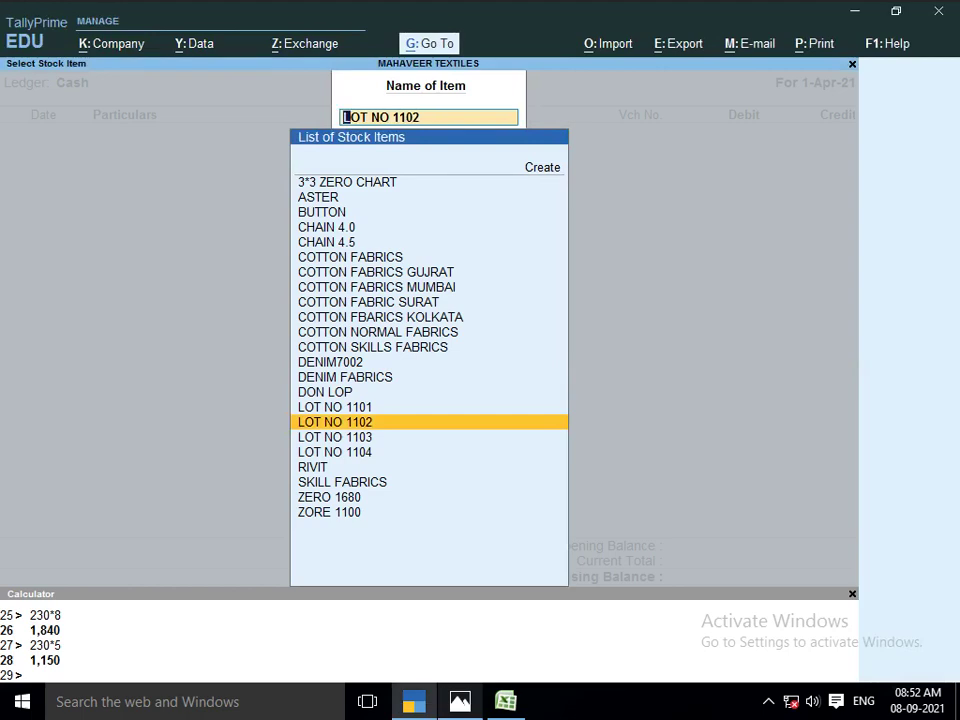
key("alt+Tab")
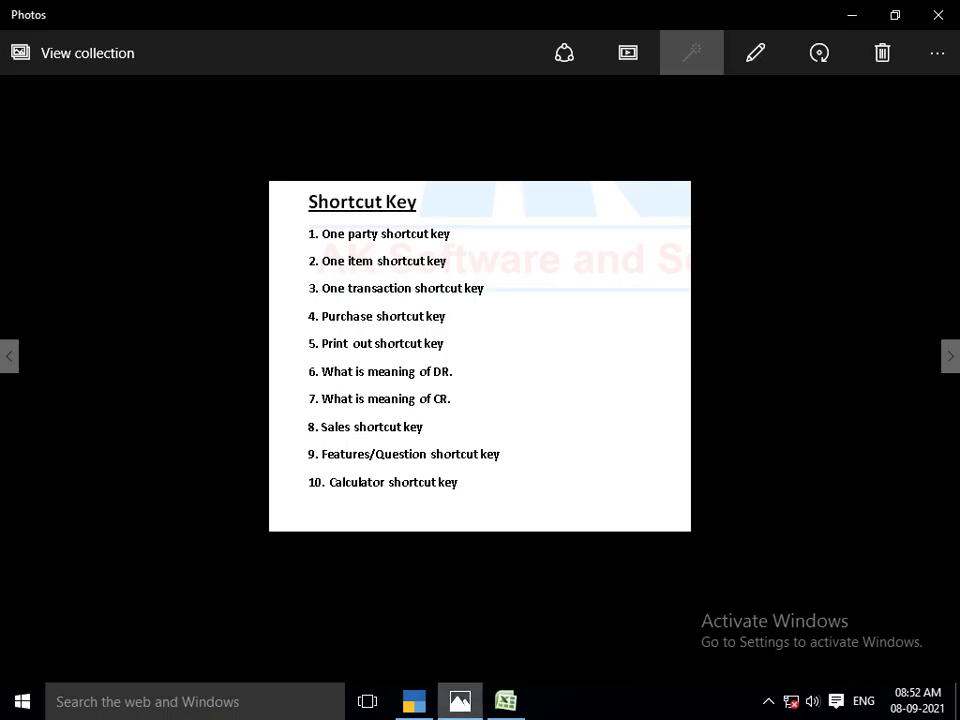